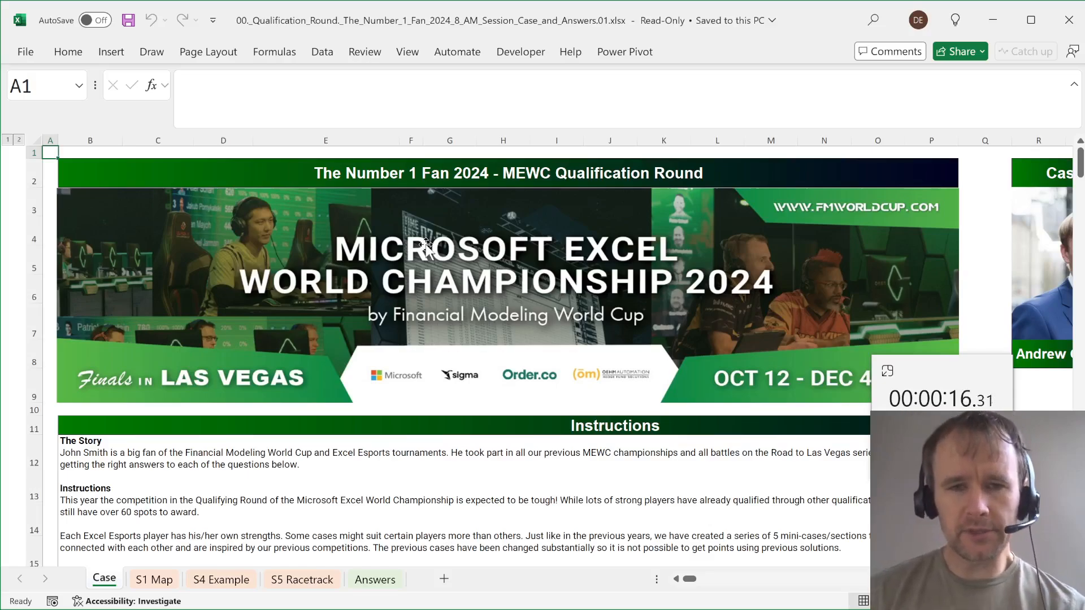
- Collapse all grouped rows on the Case sheet so only the header row of each of the five sections shows
{"action": "scroll", "coordinate": [317, 412], "scroll_direction": "down", "scroll_amount": 2}
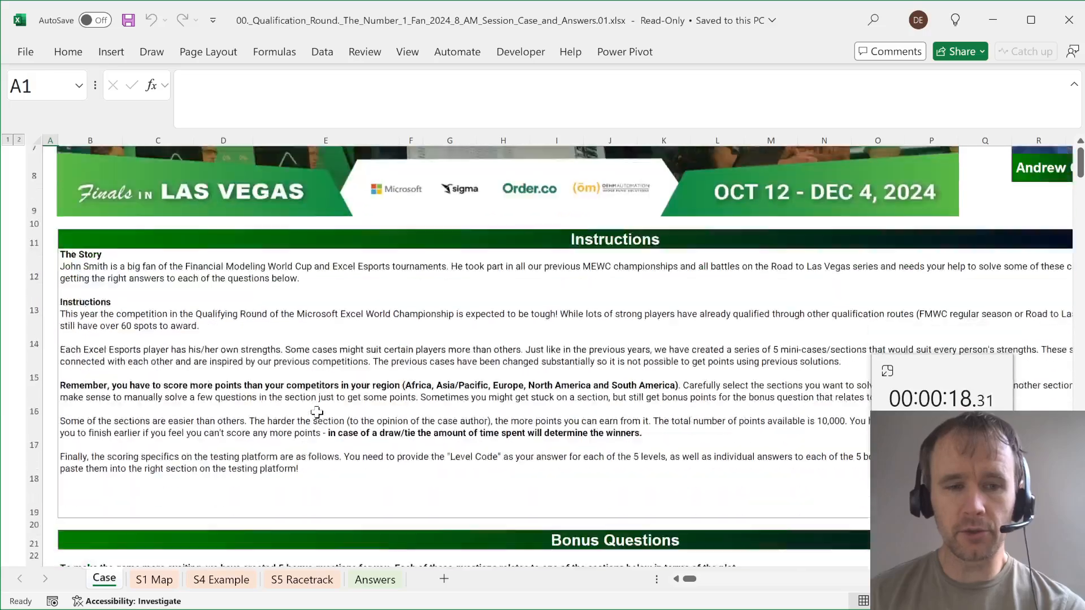
{"action": "scroll", "coordinate": [317, 413], "scroll_direction": "down", "scroll_amount": 6}
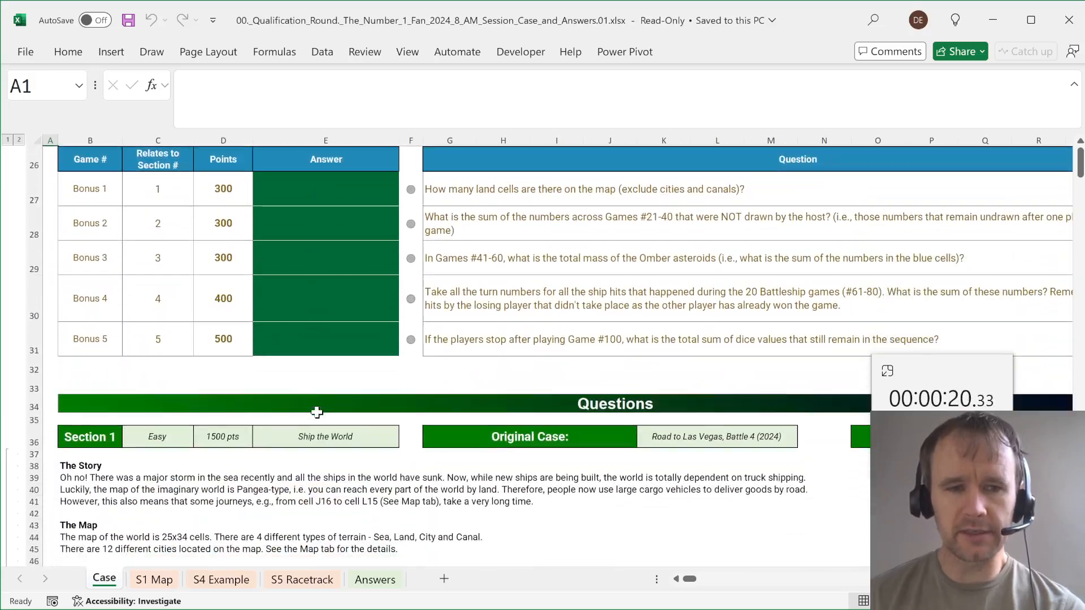
{"action": "scroll", "coordinate": [317, 412], "scroll_direction": "down", "scroll_amount": 1}
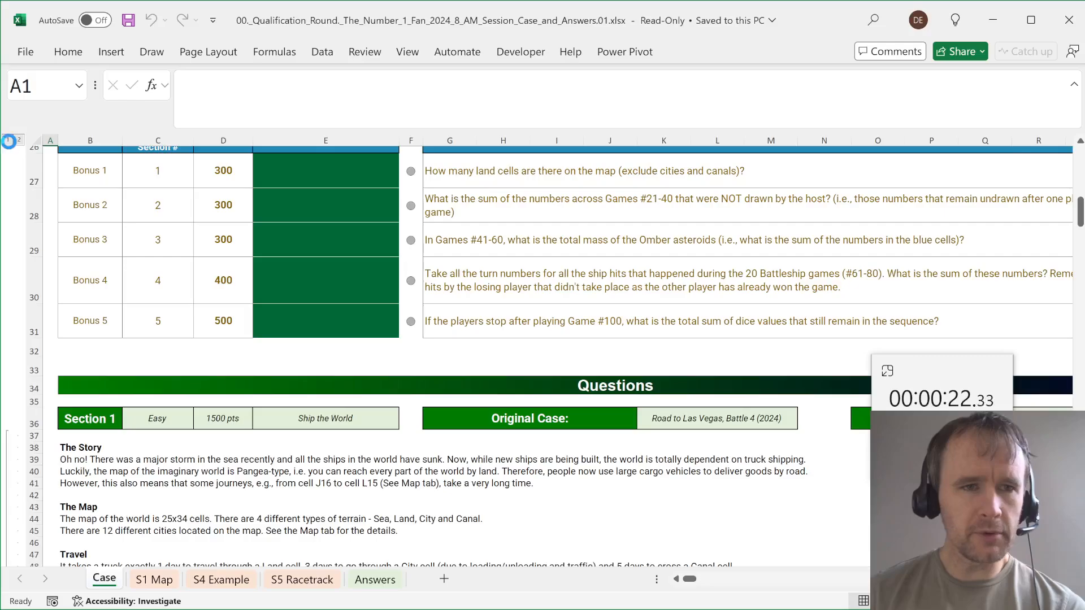
{"action": "left_click", "coordinate": [8, 140]}
{"action": "scroll", "coordinate": [200, 368], "scroll_direction": "down", "scroll_amount": 2}
{"action": "scroll", "coordinate": [199, 368], "scroll_direction": "up", "scroll_amount": 1}
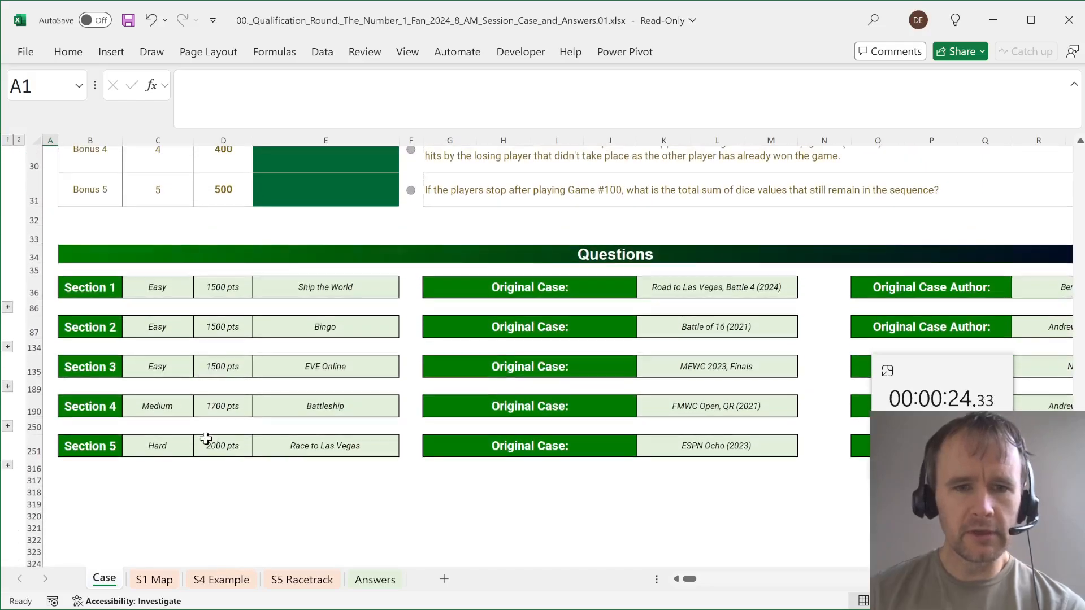
{"action": "left_click", "coordinate": [310, 447]}
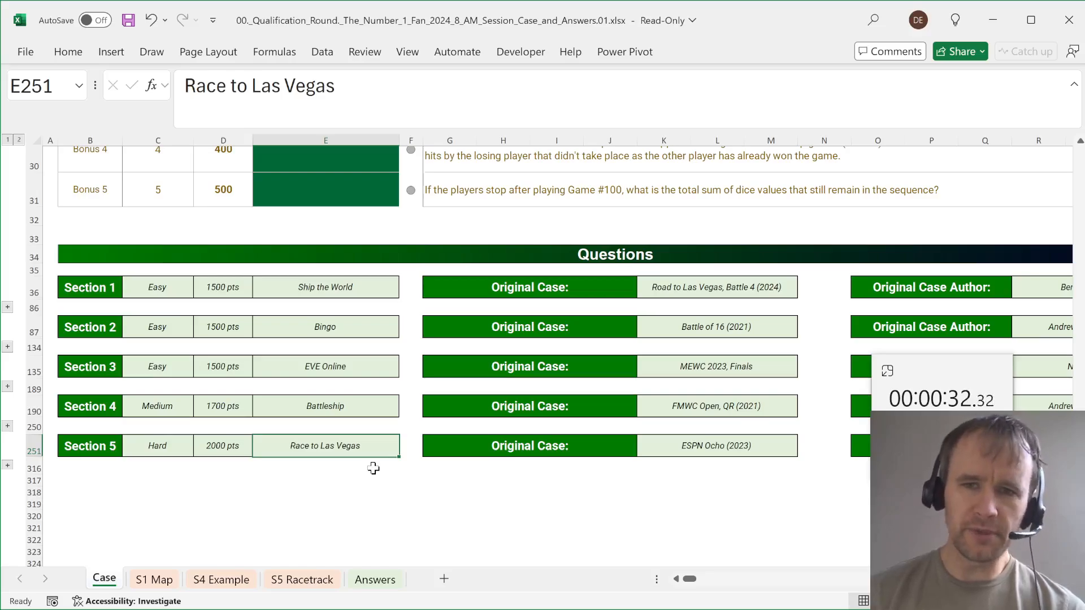
- Review the case instructions, section list and bonus questions, including what Bonus 1 asks about land cells
{"action": "scroll", "coordinate": [374, 468], "scroll_direction": "up", "scroll_amount": 8}
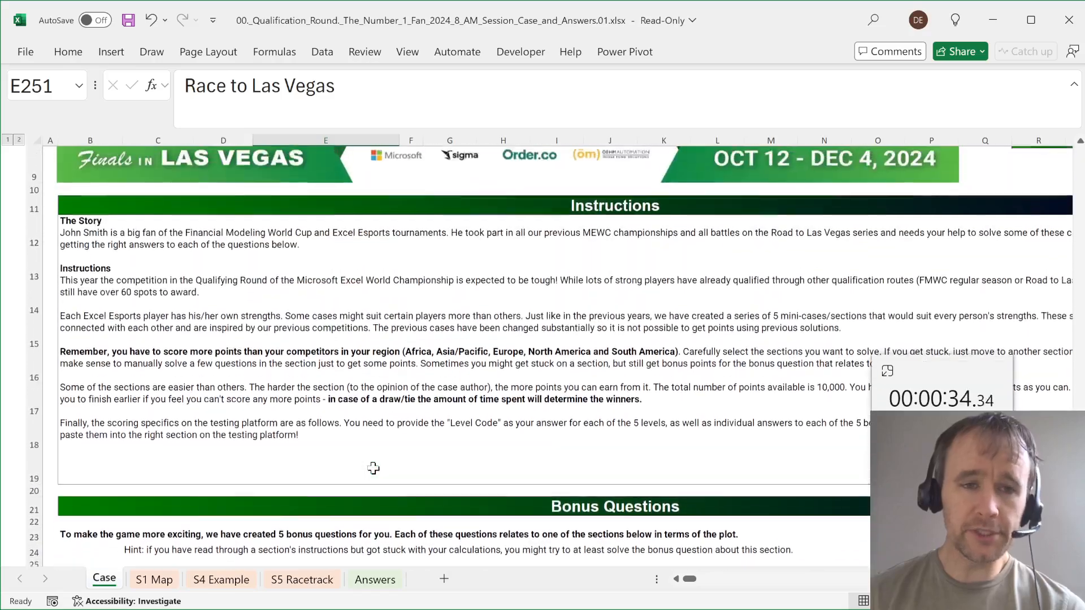
{"action": "scroll", "coordinate": [374, 468], "scroll_direction": "up", "scroll_amount": 1}
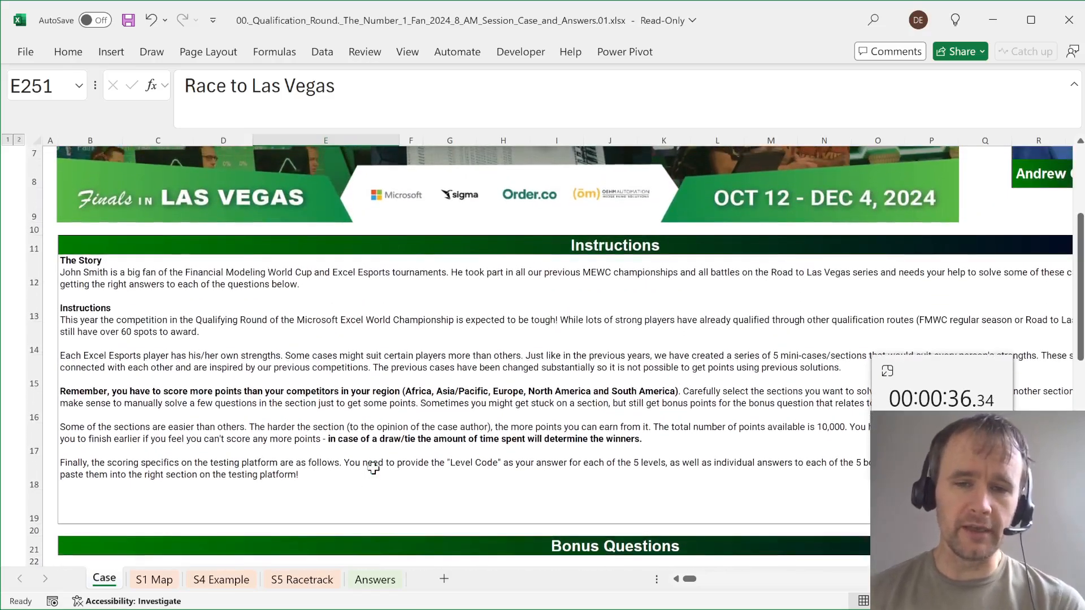
{"action": "scroll", "coordinate": [374, 468], "scroll_direction": "down", "scroll_amount": 5}
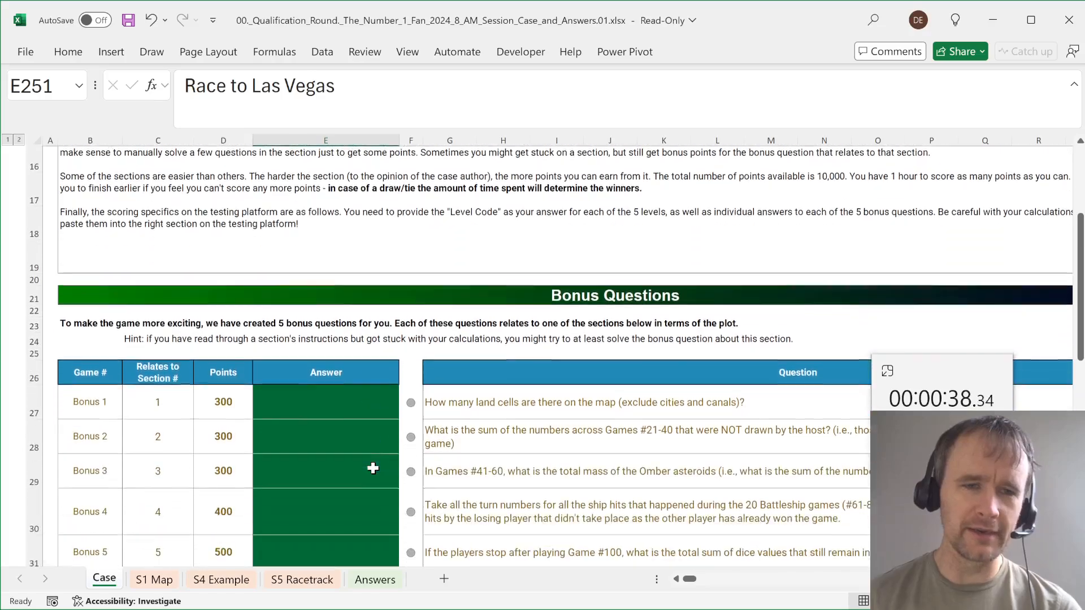
{"action": "scroll", "coordinate": [373, 468], "scroll_direction": "down", "scroll_amount": 3}
{"action": "scroll", "coordinate": [373, 468], "scroll_direction": "up", "scroll_amount": 5}
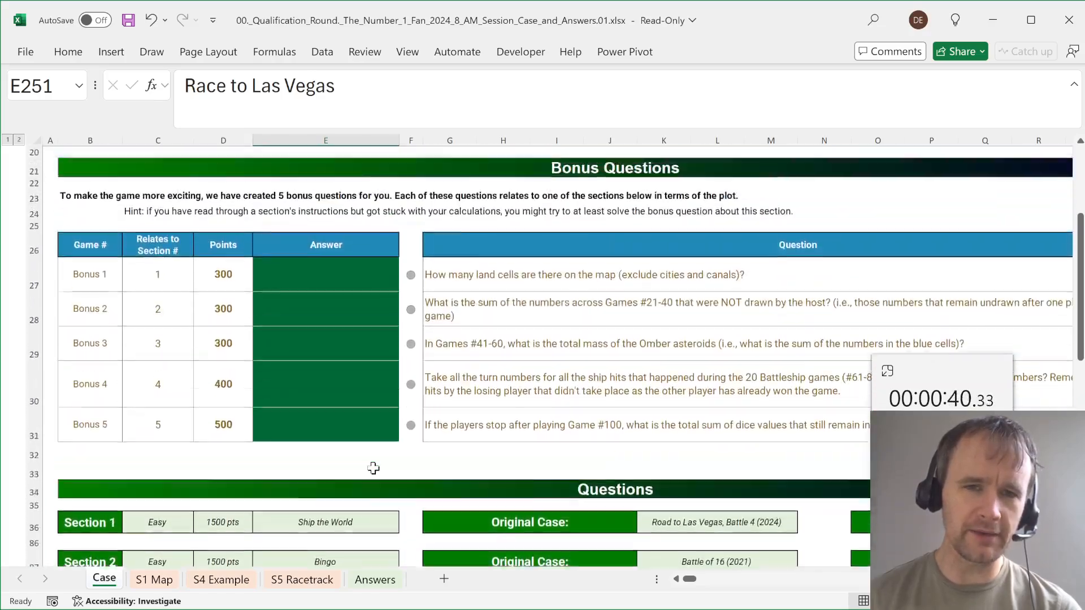
{"action": "scroll", "coordinate": [373, 468], "scroll_direction": "down", "scroll_amount": 1}
{"action": "scroll", "coordinate": [373, 468], "scroll_direction": "down", "scroll_amount": 3}
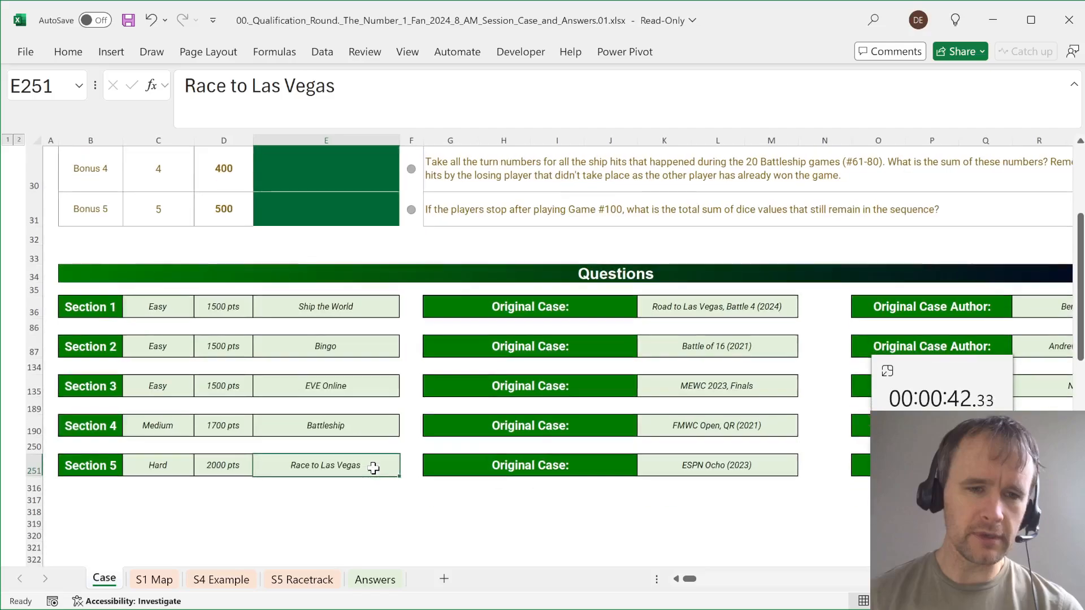
{"action": "scroll", "coordinate": [373, 468], "scroll_direction": "up", "scroll_amount": 1}
{"action": "scroll", "coordinate": [373, 469], "scroll_direction": "up", "scroll_amount": 1}
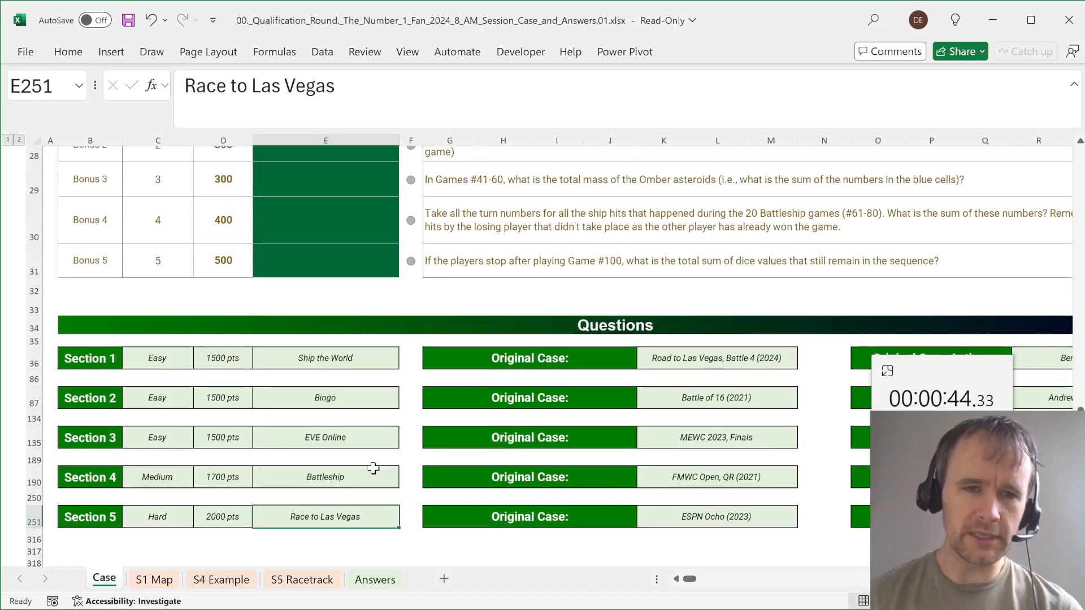
{"action": "scroll", "coordinate": [373, 468], "scroll_direction": "up", "scroll_amount": 2}
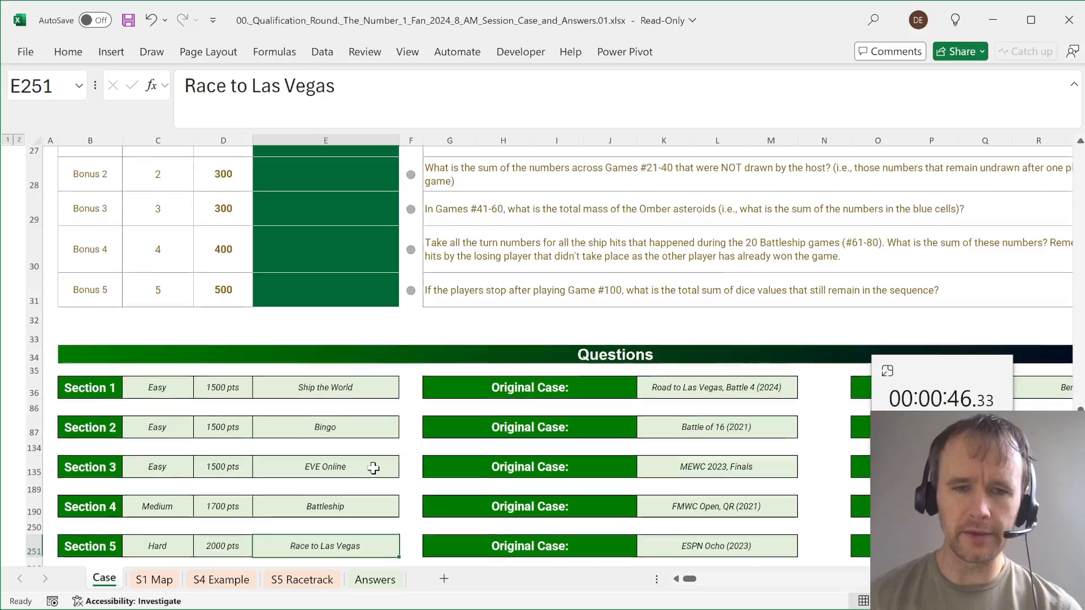
{"action": "scroll", "coordinate": [373, 468], "scroll_direction": "up", "scroll_amount": 10}
{"action": "scroll", "coordinate": [373, 468], "scroll_direction": "down", "scroll_amount": 2}
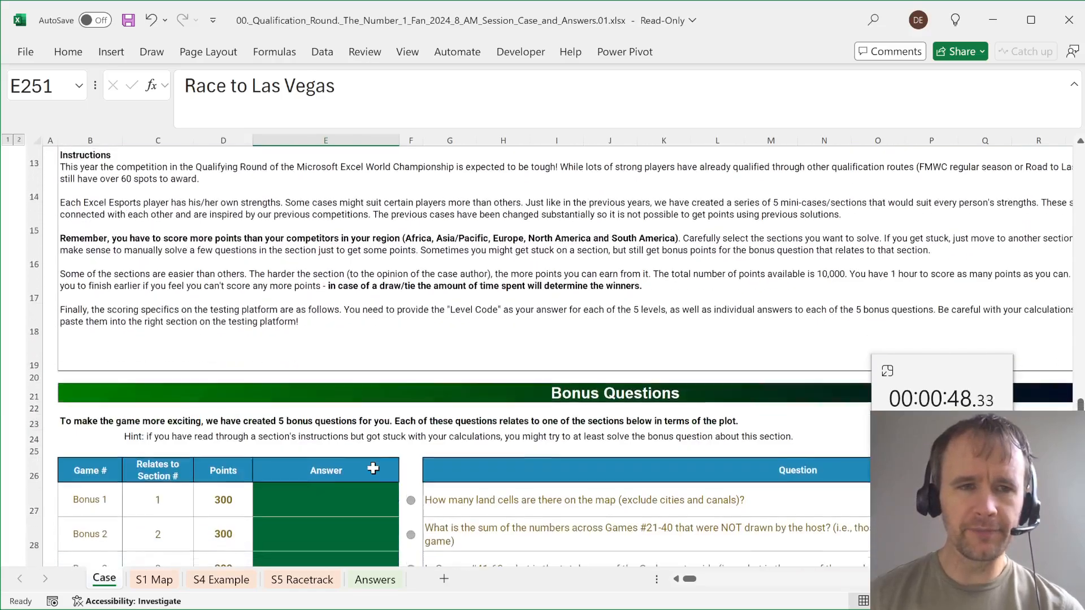
{"action": "scroll", "coordinate": [373, 468], "scroll_direction": "down", "scroll_amount": 3}
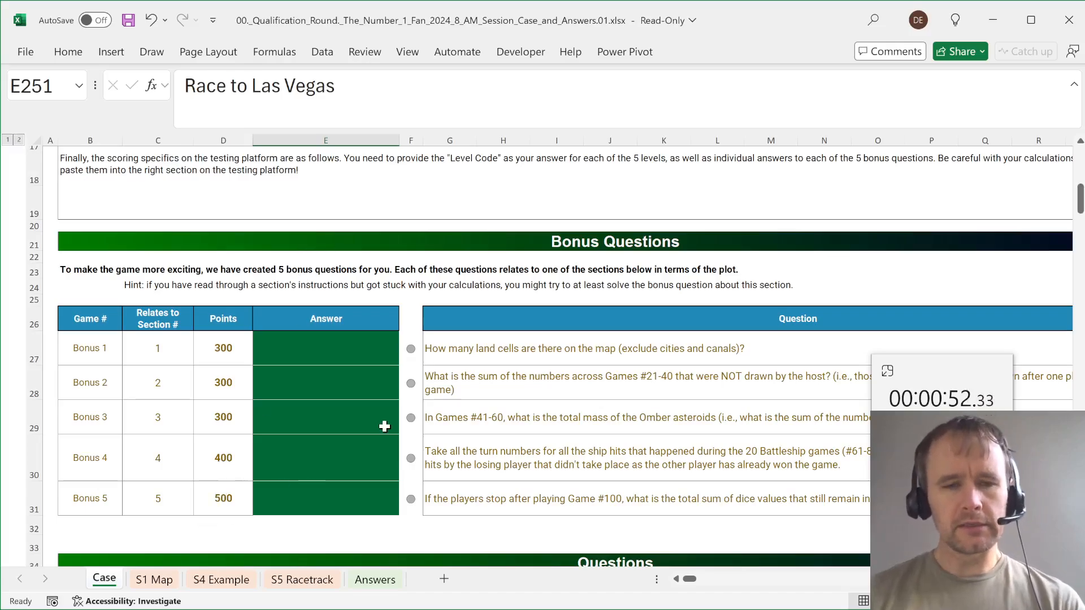
{"action": "left_click", "coordinate": [486, 359]}
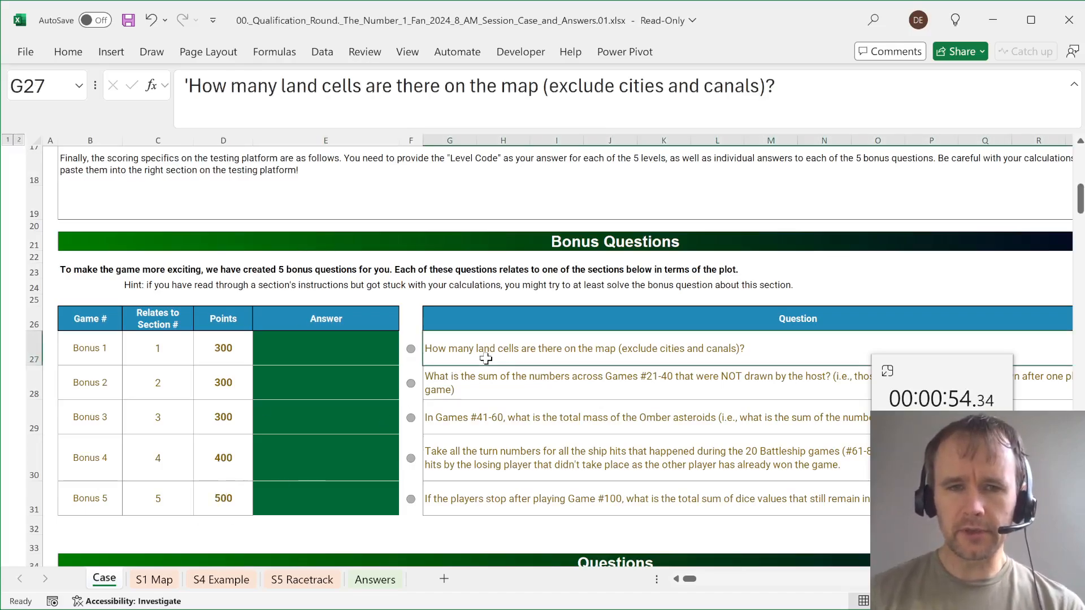
{"action": "left_click", "coordinate": [339, 359]}
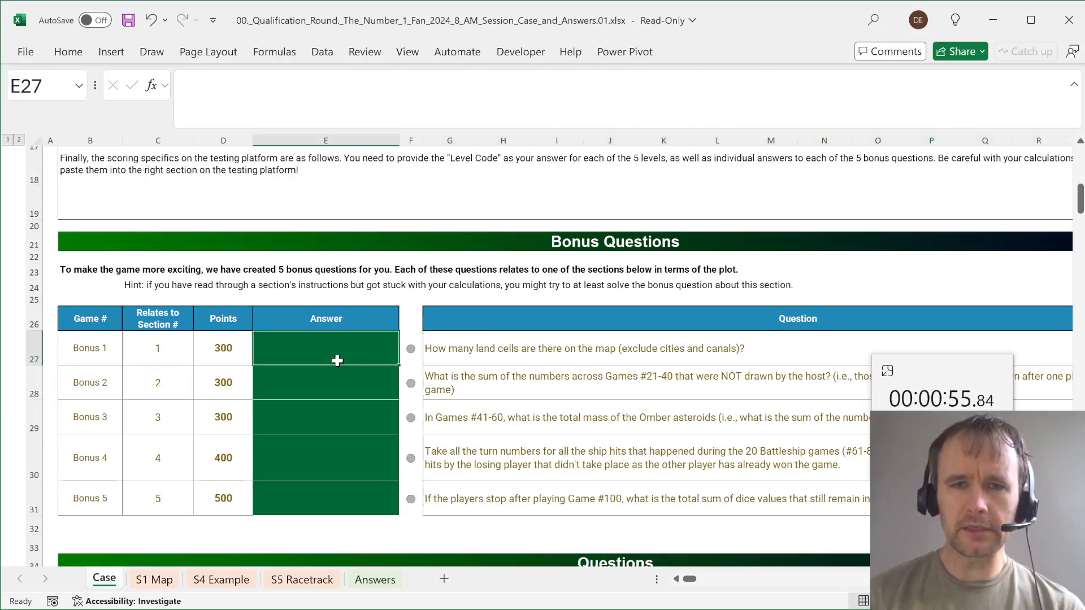
{"action": "left_click", "coordinate": [416, 358]}
{"action": "key", "text": "Right"}
- On the S1 Map sheet, run the colors macro over the map range B2:AI26 to write each cell's fill colour code
{"action": "key", "text": "ctrl+Page_Down"}
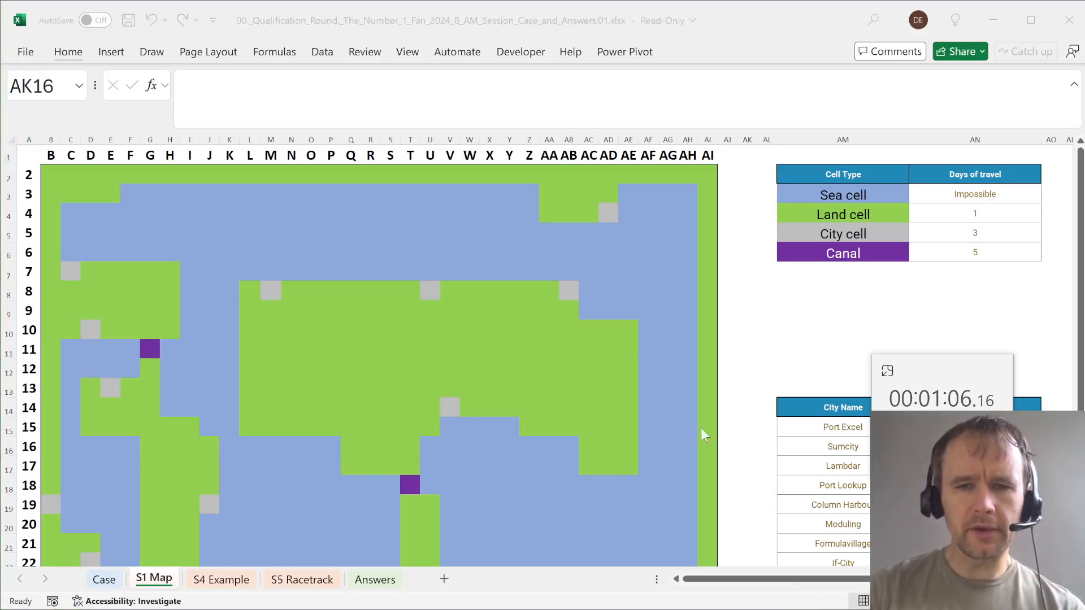
{"action": "left_click", "coordinate": [600, 306]}
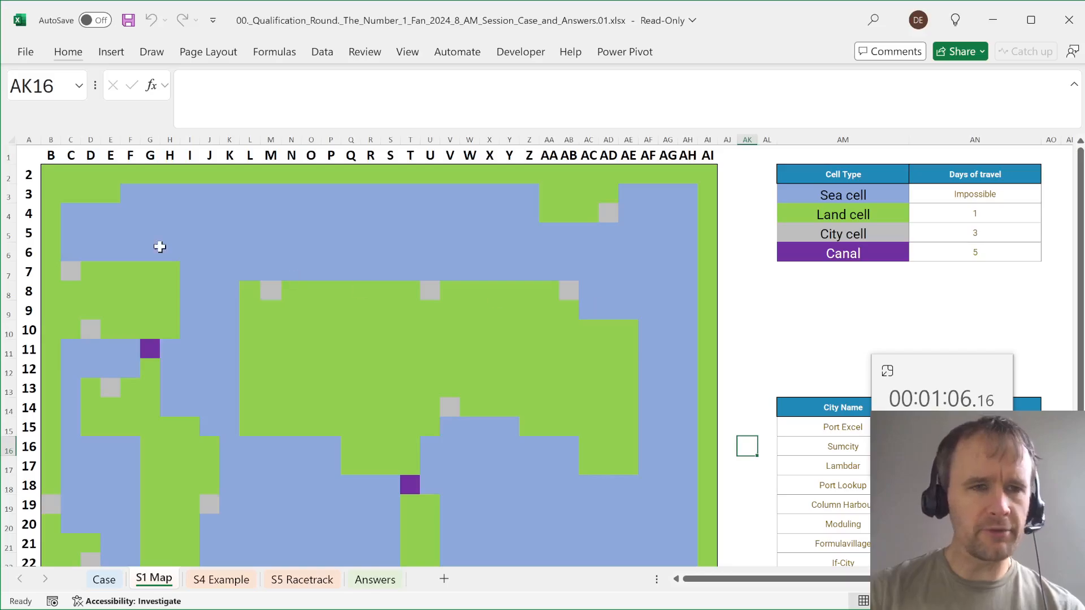
{"action": "left_click", "coordinate": [49, 175]}
{"action": "scroll", "coordinate": [483, 498], "scroll_direction": "down", "scroll_amount": 3}
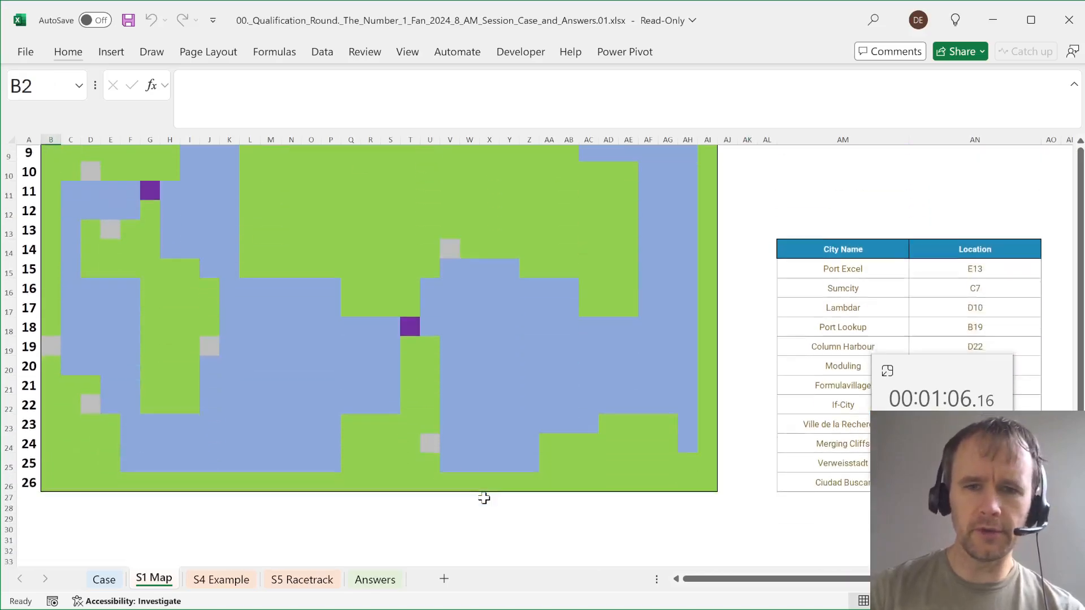
{"action": "left_click", "coordinate": [709, 473], "text": "shift"}
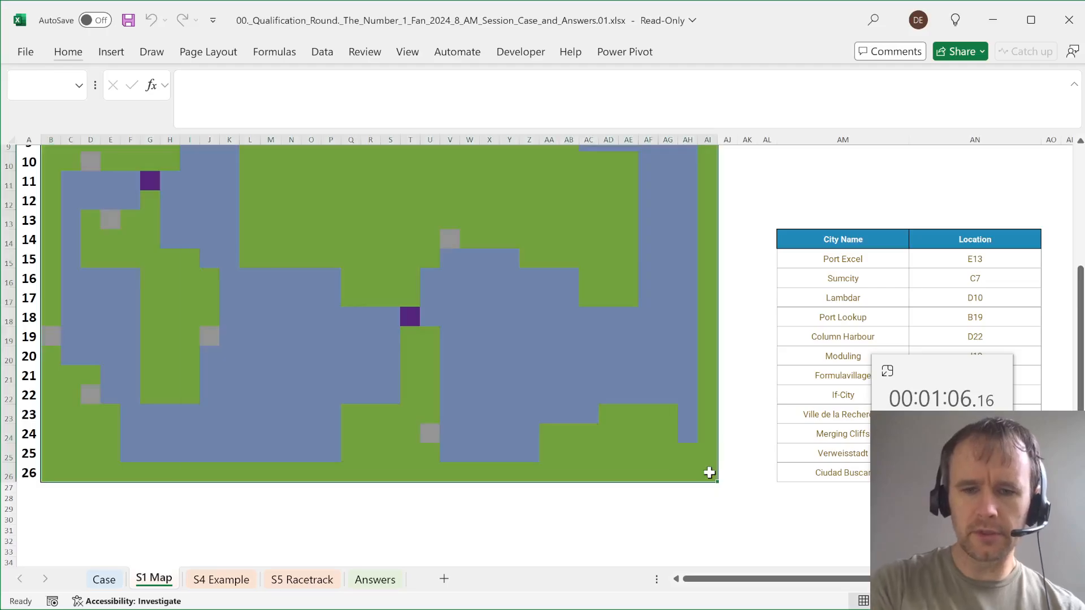
{"action": "key", "text": "alt+F8"}
{"action": "key", "text": "Down"}
{"action": "key", "text": "Return"}
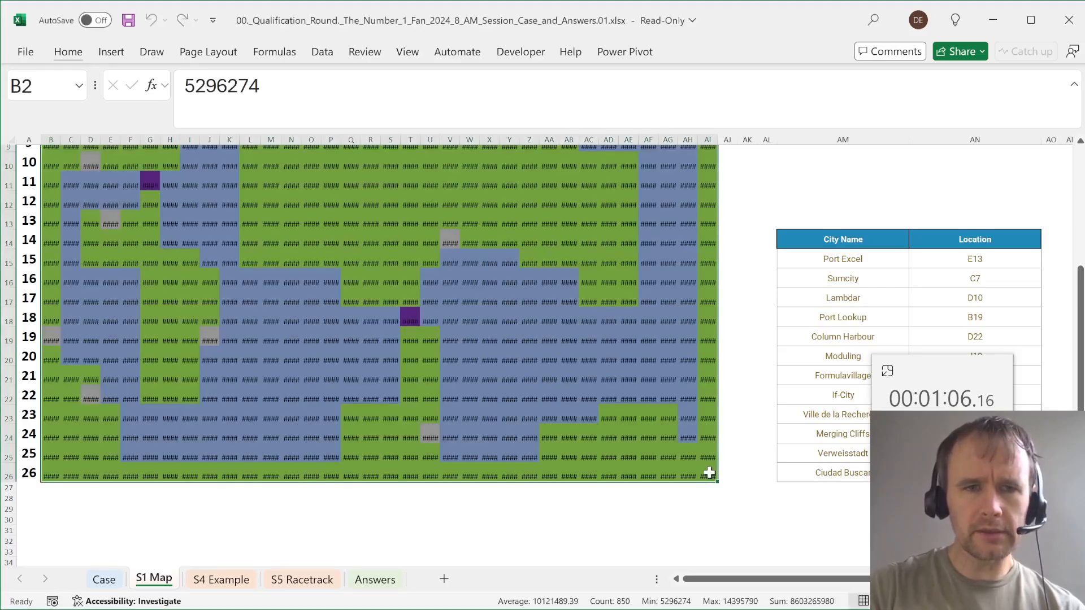
- Insert a column between Cell Type and Days of travel in the legend table on the S1 Map sheet
{"action": "scroll", "coordinate": [757, 378], "scroll_direction": "up", "scroll_amount": 3}
{"action": "left_click_drag", "start_coordinate": [861, 195], "coordinate": [861, 253]}
{"action": "key", "text": "shift+Up"}
{"action": "key", "text": "Right"}
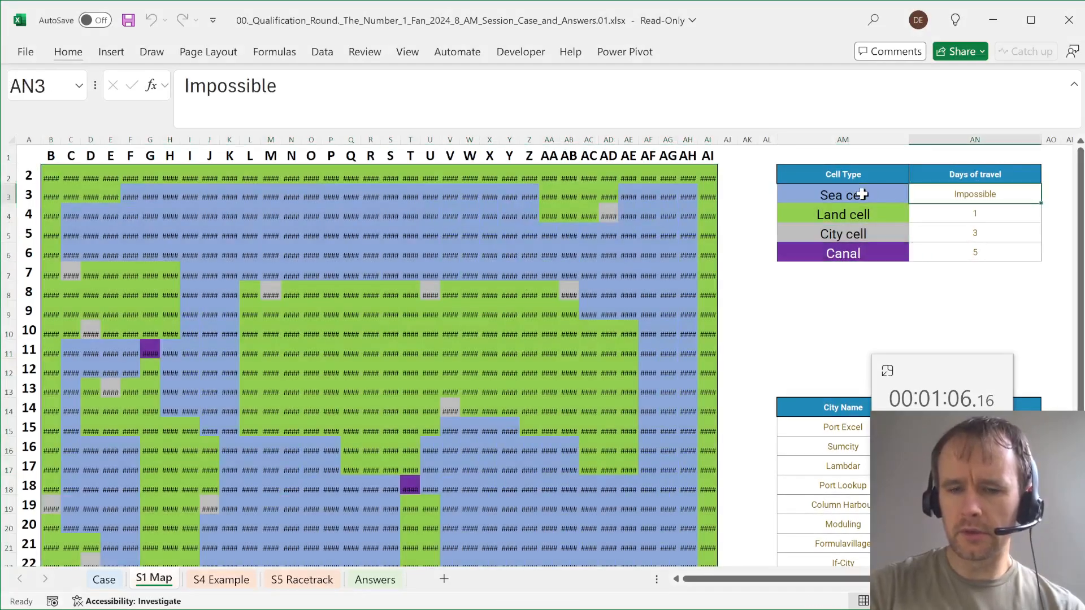
{"action": "key", "text": "alt+i"}
{"action": "key", "text": "c"}
- Run the colors macro on AN3:AN6 to write the colour code of each cell type beside its name
{"action": "key", "text": "shift+Down"}
{"action": "key", "text": "shift+Down"}
{"action": "key", "text": "shift+Down"}
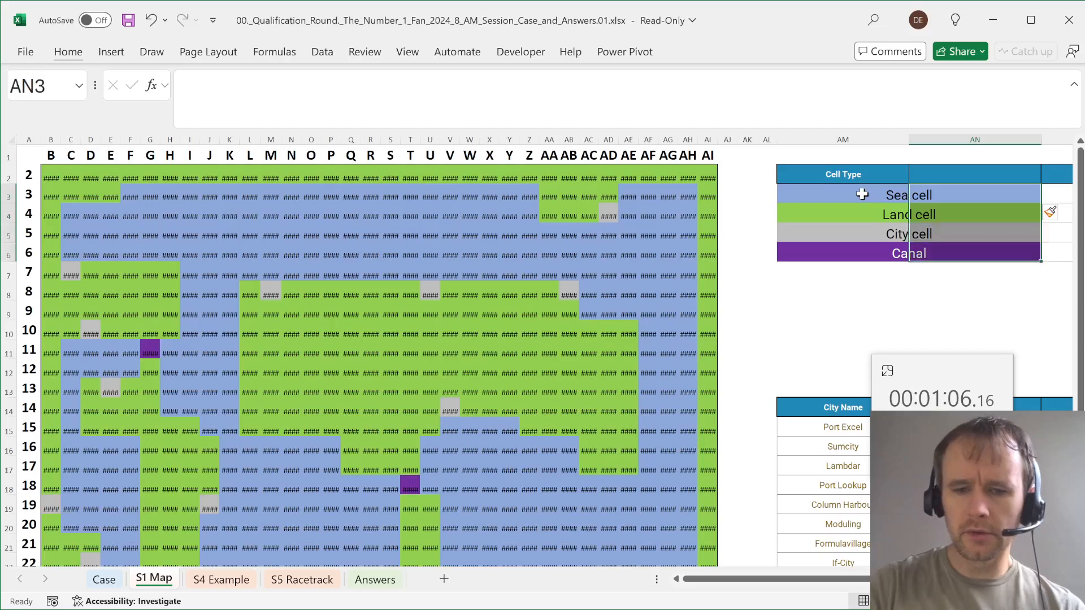
{"action": "key", "text": "alt+F8"}
{"action": "key", "text": "Down"}
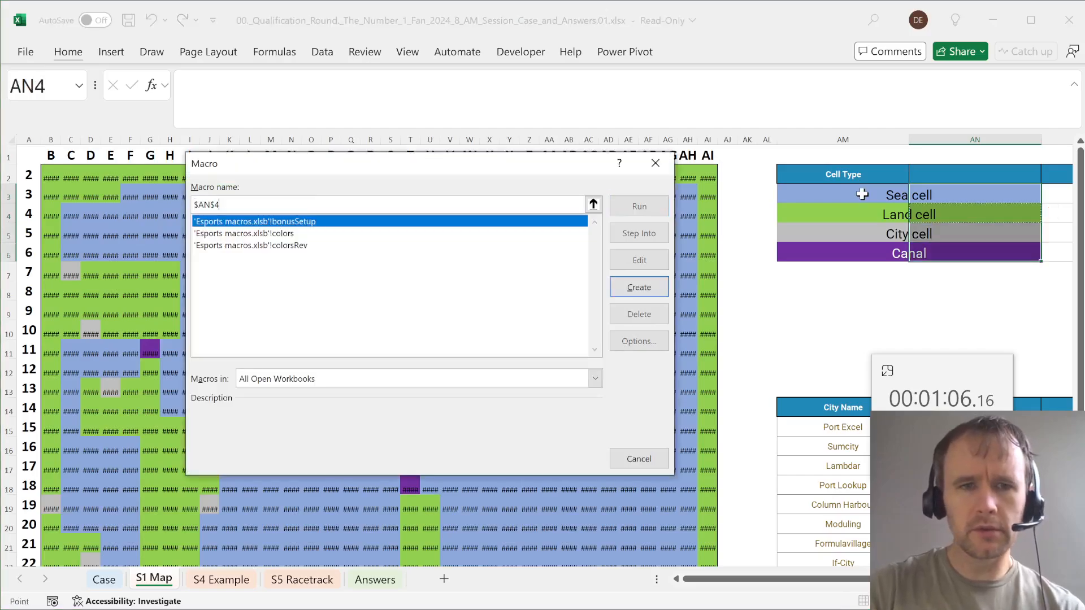
{"action": "key", "text": "Tab"}
{"action": "key", "text": "Down"}
{"action": "key", "text": "Return"}
- Count the map cells of each type by entering =COUNTIFS(B2:AI26,AN3:AN6) in AP3
{"action": "key", "text": "Right"}
{"action": "key", "text": "Right"}
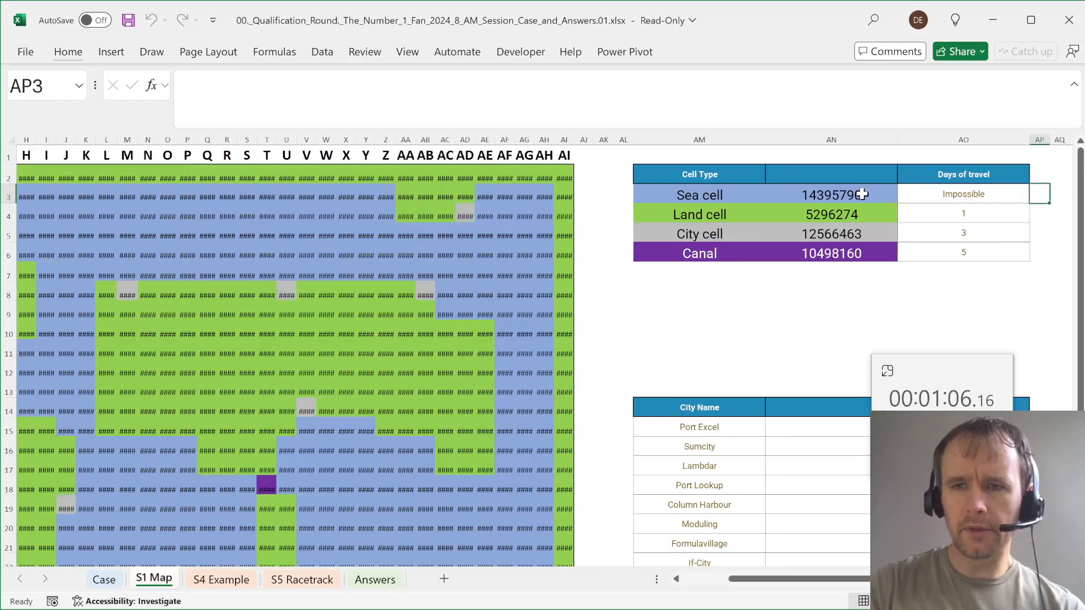
{"action": "type", "text": "c"}
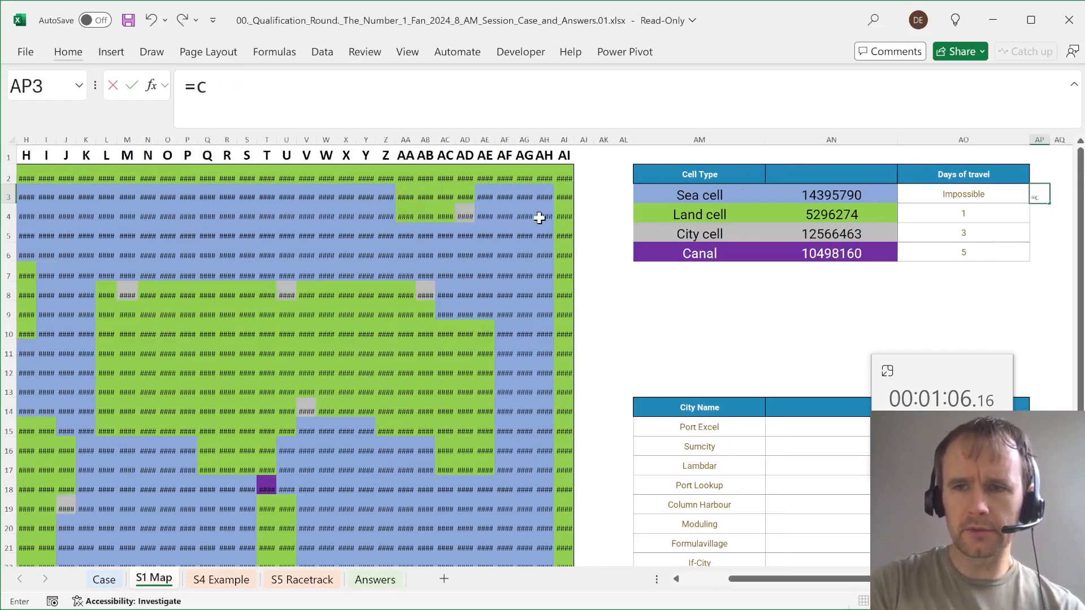
{"action": "type", "text": "ountifs"}
{"action": "key", "text": "Tab"}
{"action": "key", "text": "Left"}
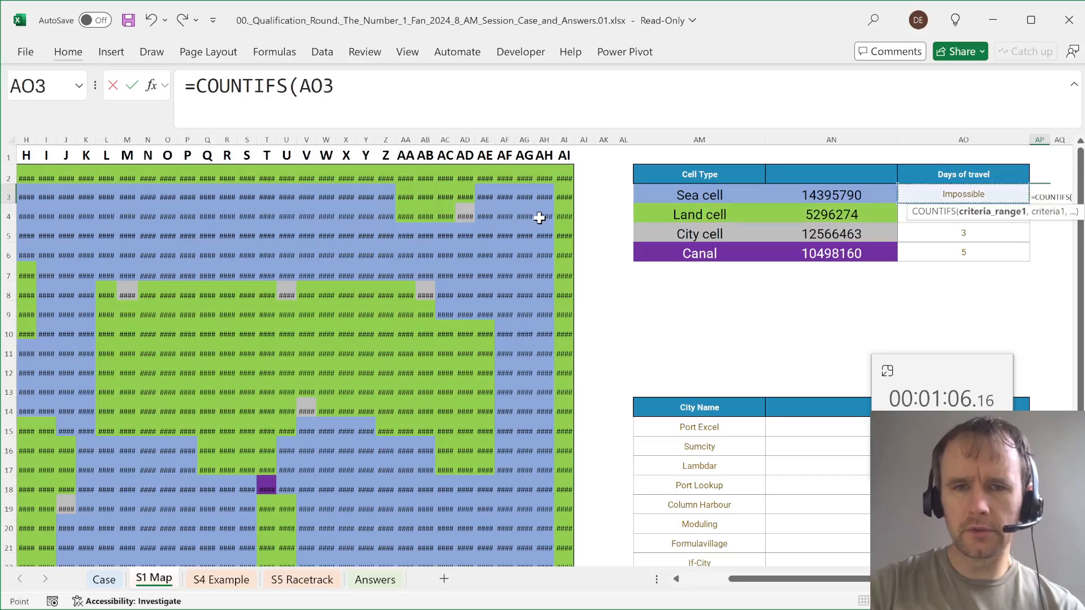
{"action": "key", "text": "ctrl+Left"}
{"action": "key", "text": "ctrl+Left"}
{"action": "key", "text": "Up"}
{"action": "key", "text": "ctrl+shift+Down"}
{"action": "key", "text": "ctrl+shift+Left"}
{"action": "key", "text": "shift+Right"}
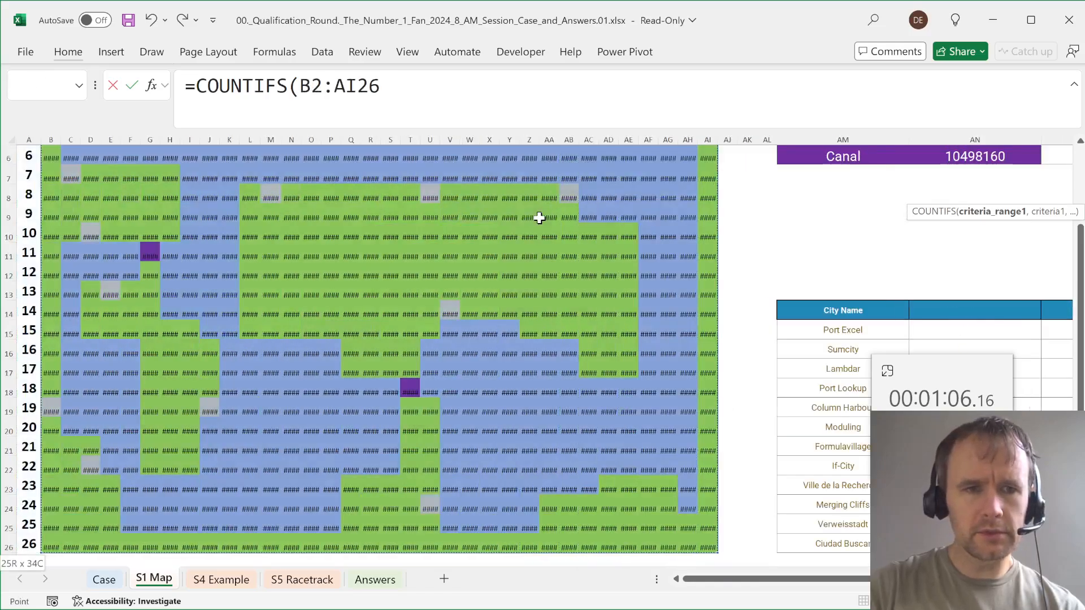
{"action": "type", "text": ","}
{"action": "key", "text": "Left"}
{"action": "key", "text": "Left"}
{"action": "key", "text": "shift+Down"}
{"action": "key", "text": "shift+Down"}
{"action": "key", "text": "shift+Down"}
{"action": "key", "text": "Return"}
{"action": "key", "text": "Up"}
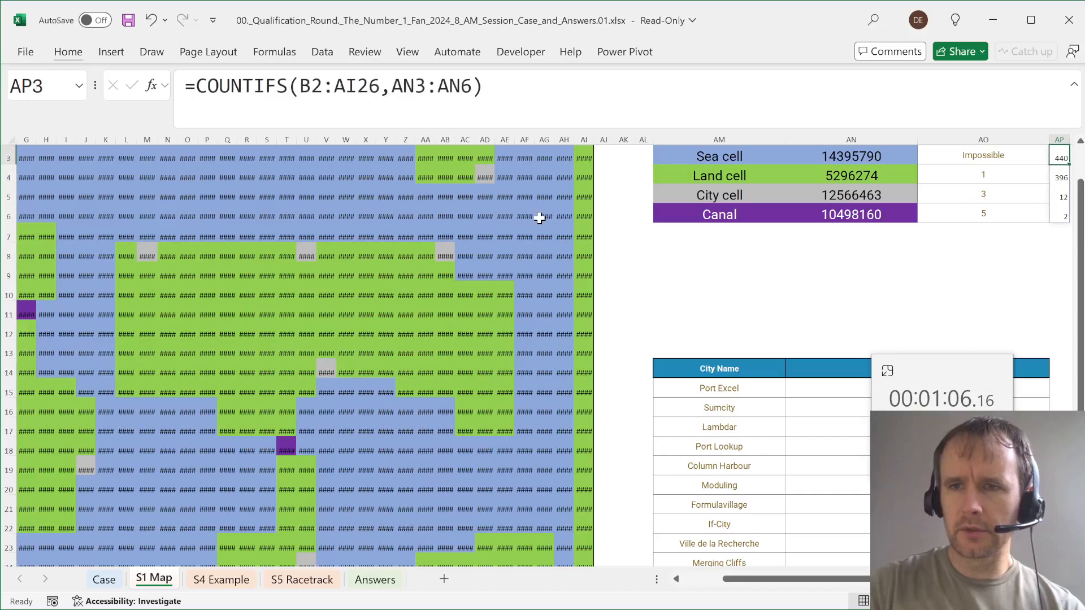
- Recheck the Bonus 1 question and paste the land cell count from S1 Map AP4 as a link into the Bonus 1 answer cell E27
{"action": "key", "text": "ctrl+Page_Up"}
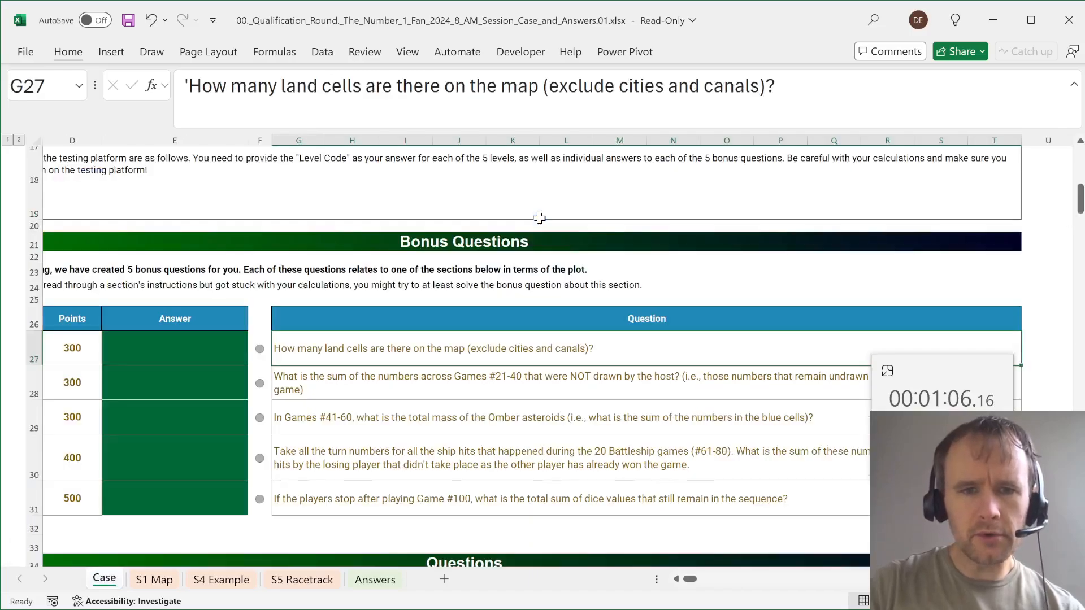
{"action": "key", "text": "ctrl+Page_Down"}
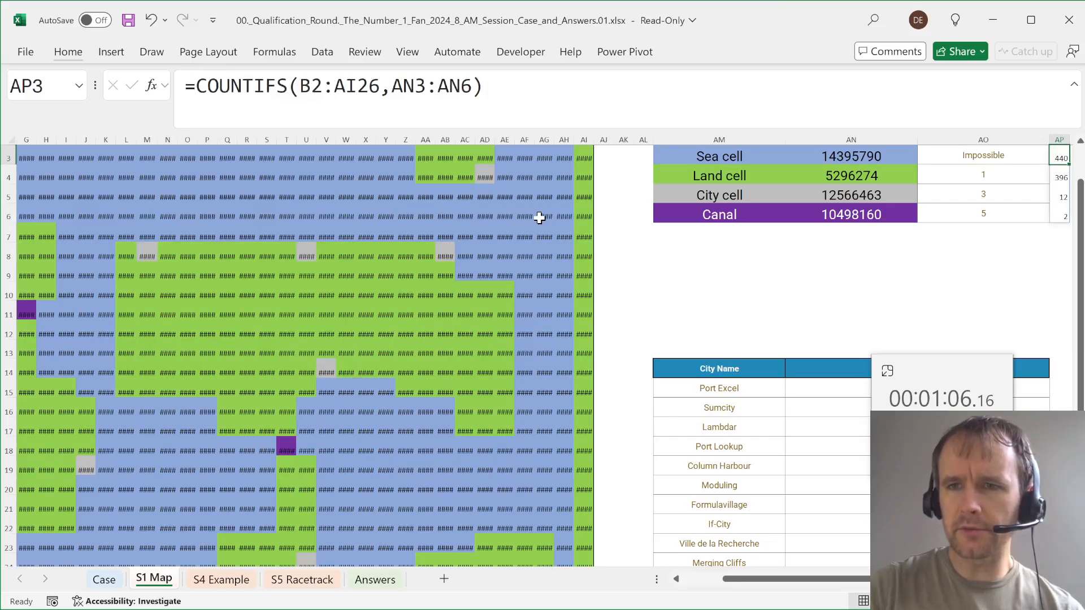
{"action": "key", "text": "Down"}
{"action": "key", "text": "ctrl+c"}
{"action": "key", "text": "ctrl+Page_Up"}
{"action": "key", "text": "Left"}
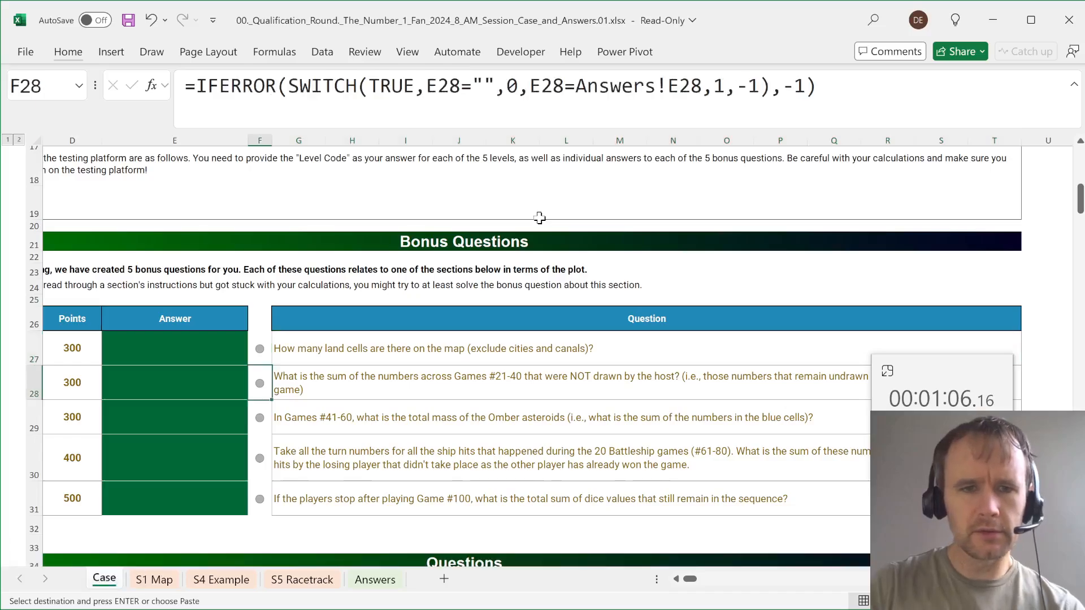
{"action": "key", "text": "Left"}
{"action": "key", "text": "ctrl+alt+v"}
{"action": "key", "text": "l"}
{"action": "key", "text": "Down"}
{"action": "key", "text": "Right"}
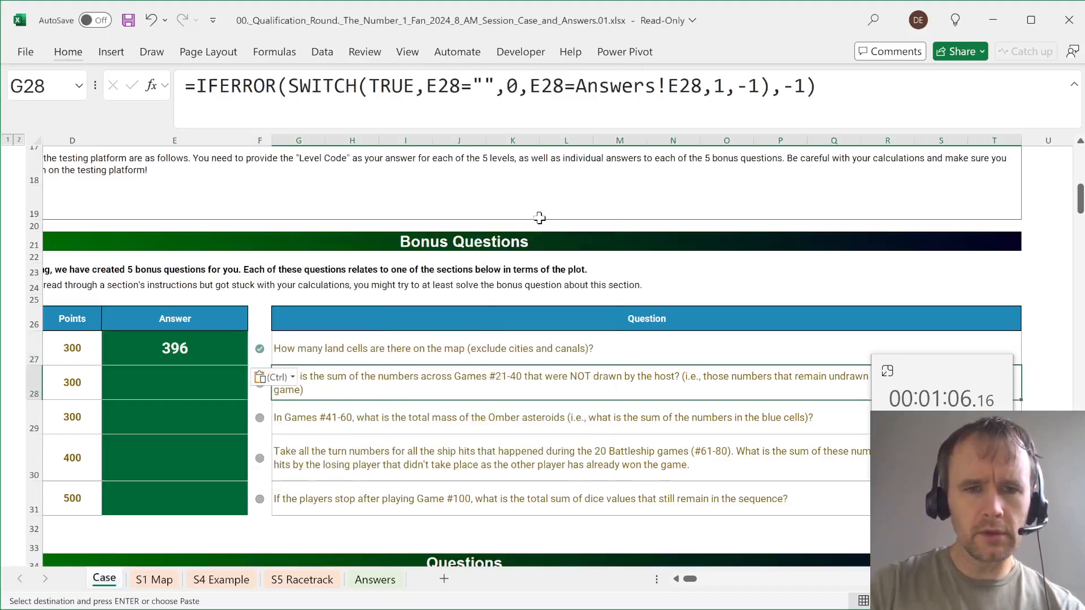
{"action": "key", "text": "Right"}
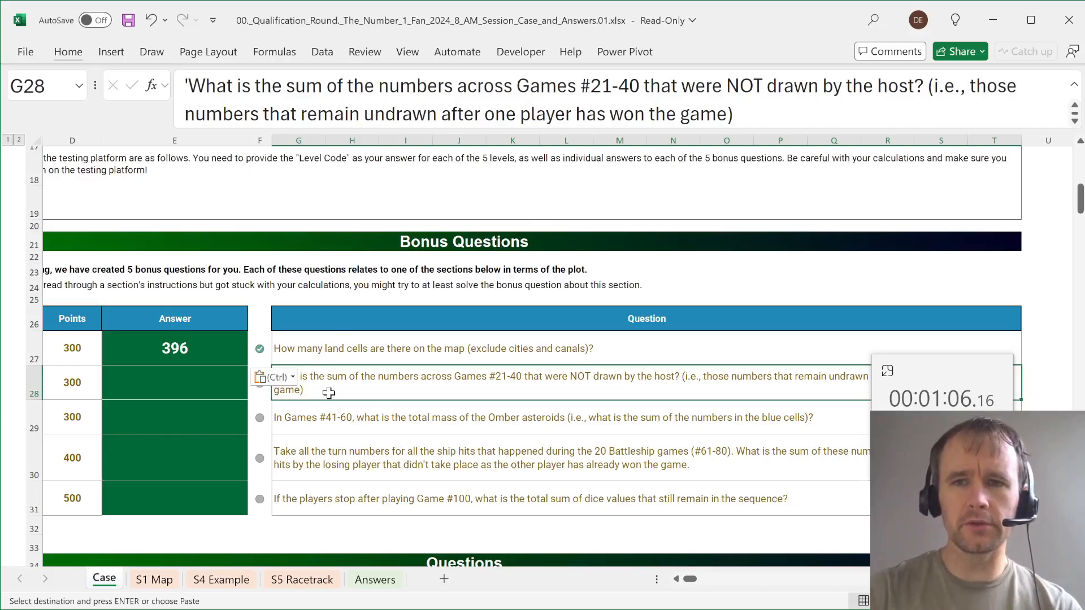
{"action": "scroll", "coordinate": [322, 441], "scroll_direction": "down", "scroll_amount": 1}
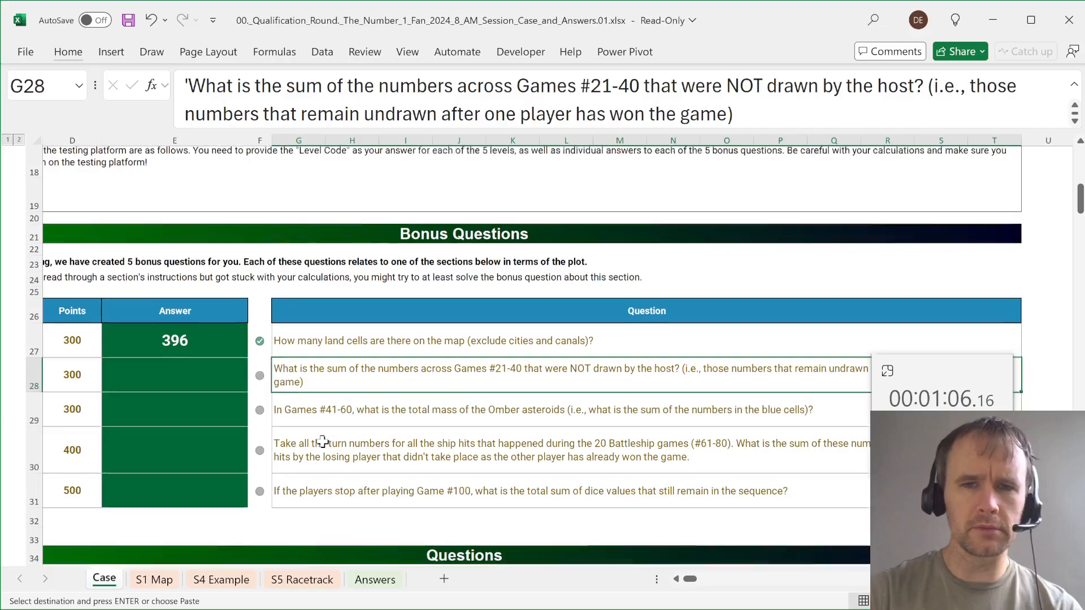
- Read the Bonus 3 question about the Omber asteroids and locate the list of asteroids in Section 3
{"action": "left_click", "coordinate": [306, 404]}
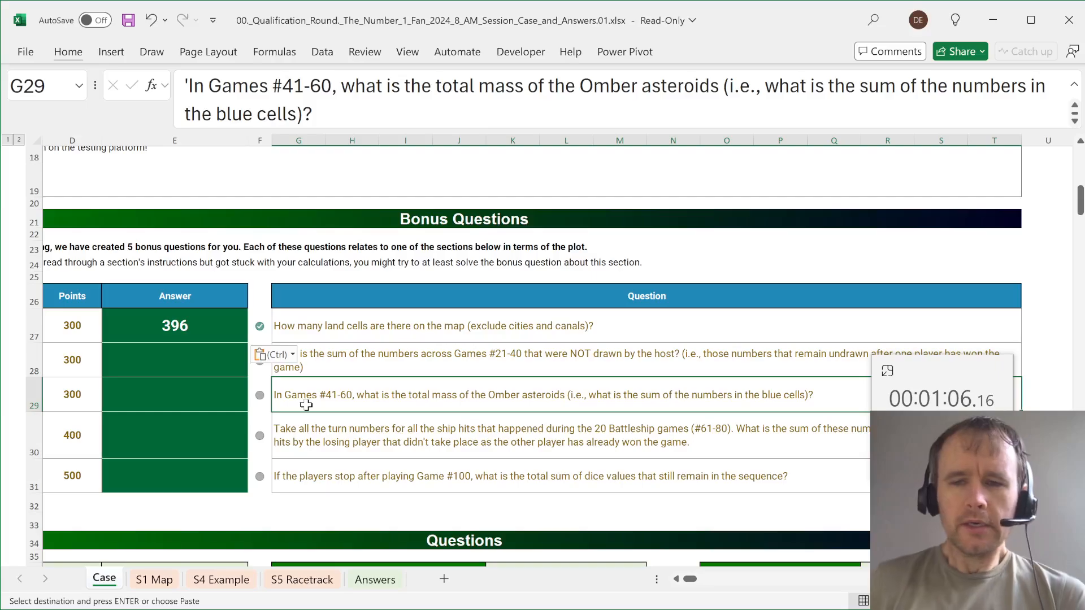
{"action": "left_click", "coordinate": [928, 434]}
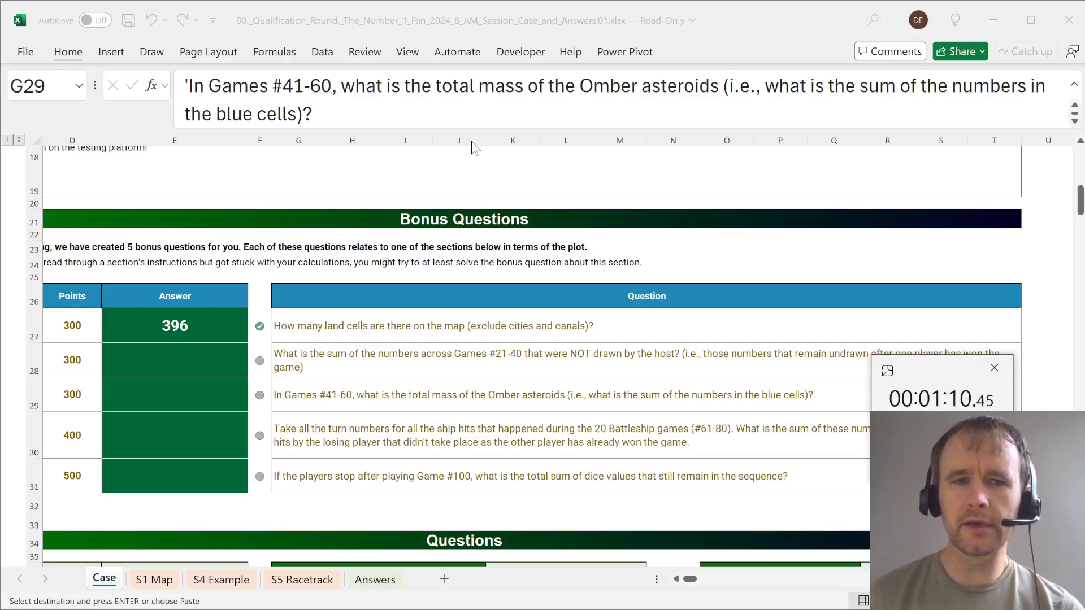
{"action": "scroll", "coordinate": [394, 188], "scroll_direction": "down", "scroll_amount": 20}
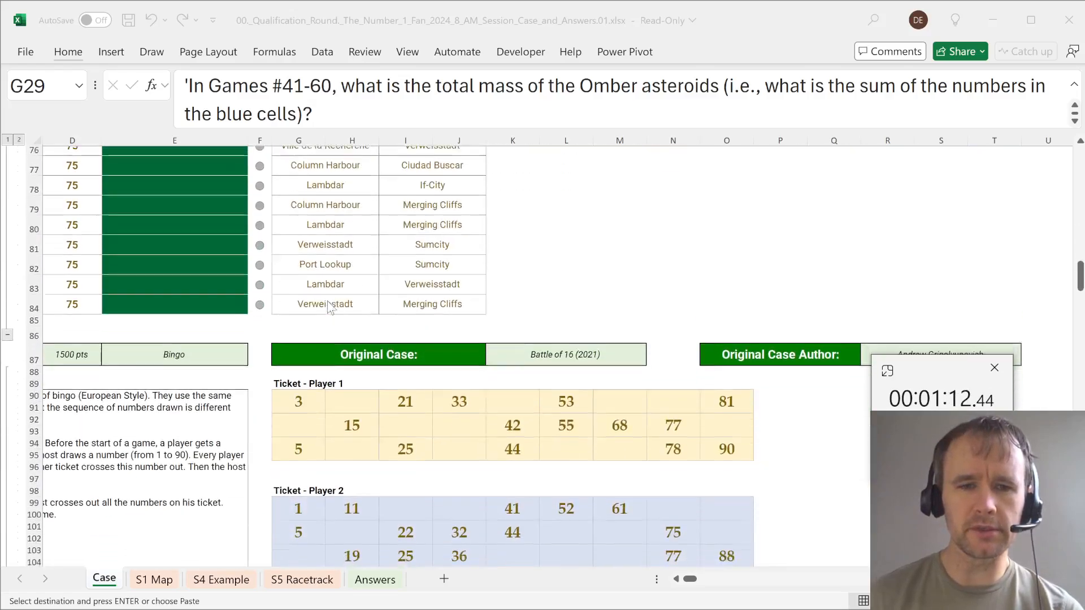
{"action": "scroll", "coordinate": [328, 301], "scroll_direction": "up", "scroll_amount": 1}
{"action": "scroll", "coordinate": [327, 300], "scroll_direction": "left", "scroll_amount": 2}
{"action": "scroll", "coordinate": [328, 301], "scroll_direction": "down", "scroll_amount": 15}
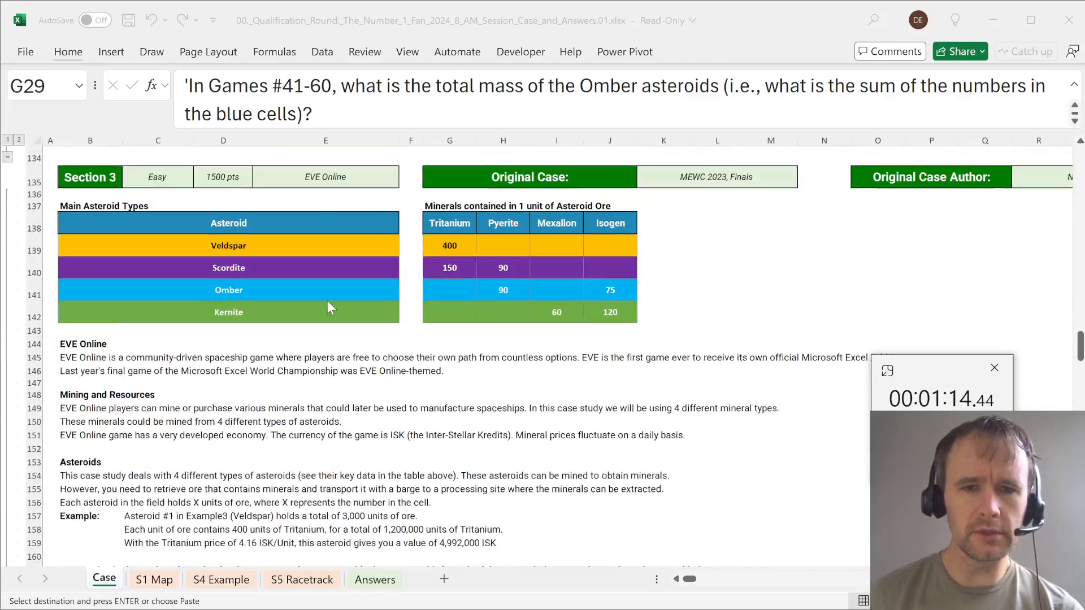
{"action": "scroll", "coordinate": [327, 305], "scroll_direction": "down", "scroll_amount": 3}
{"action": "scroll", "coordinate": [327, 305], "scroll_direction": "right", "scroll_amount": 5}
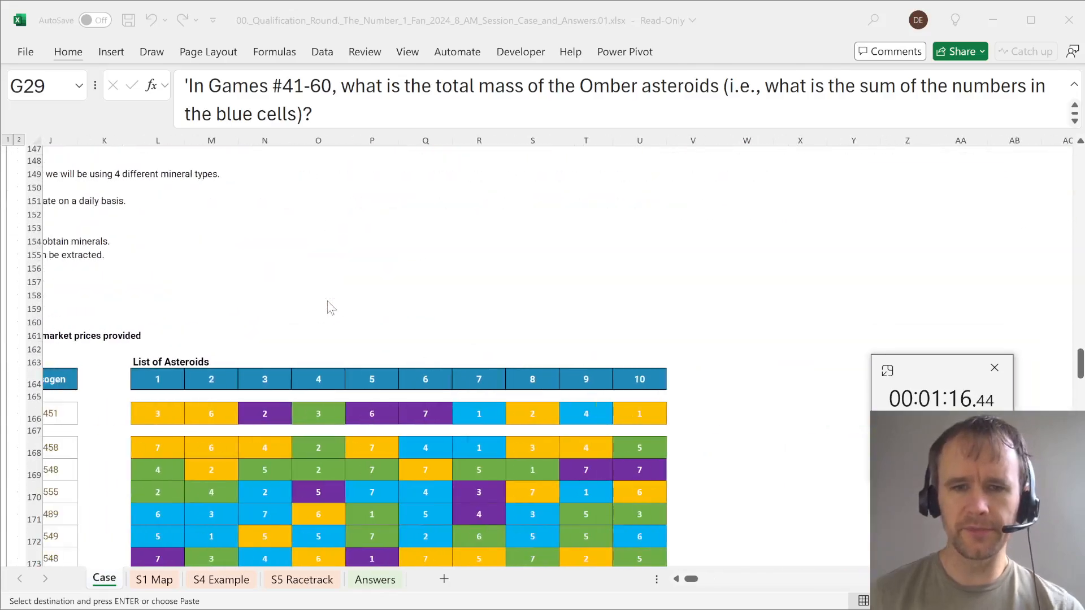
- Copy the asteroid list L166:U187 and paste only its formats into the empty block starting at W166
{"action": "left_click", "coordinate": [168, 448]}
{"action": "left_click", "coordinate": [168, 449]}
{"action": "key", "text": "ctrl+Up"}
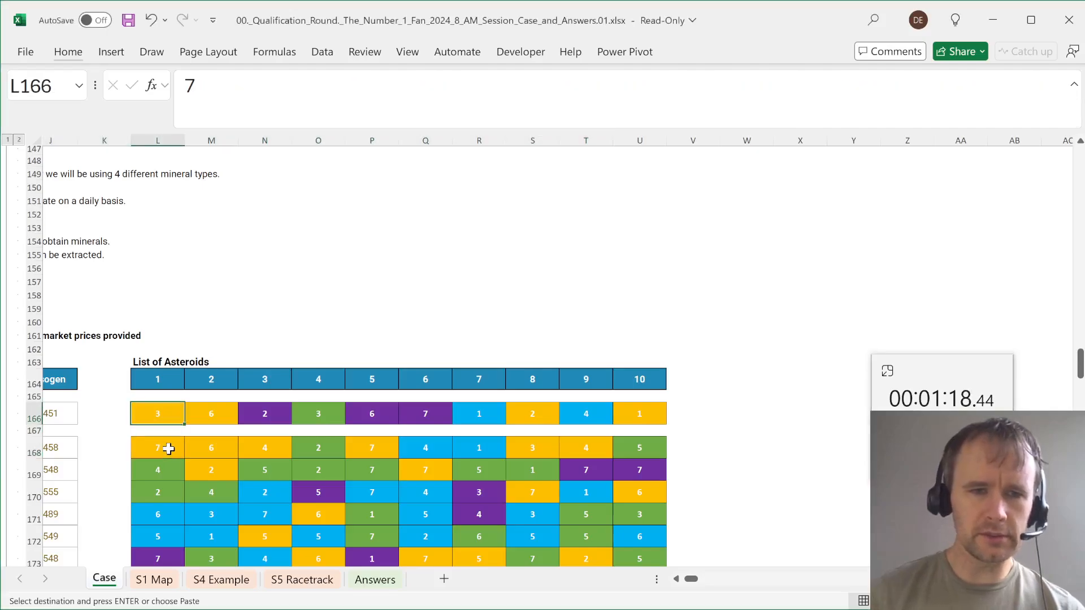
{"action": "key", "text": "ctrl+shift+Down"}
{"action": "key", "text": "ctrl+shift+Down"}
{"action": "key", "text": "ctrl+shift+Right"}
{"action": "key", "text": "ctrl+c"}
{"action": "key", "text": "Right"}
{"action": "key", "text": "ctrl+Right"}
{"action": "key", "text": "Right"}
{"action": "key", "text": "Right"}
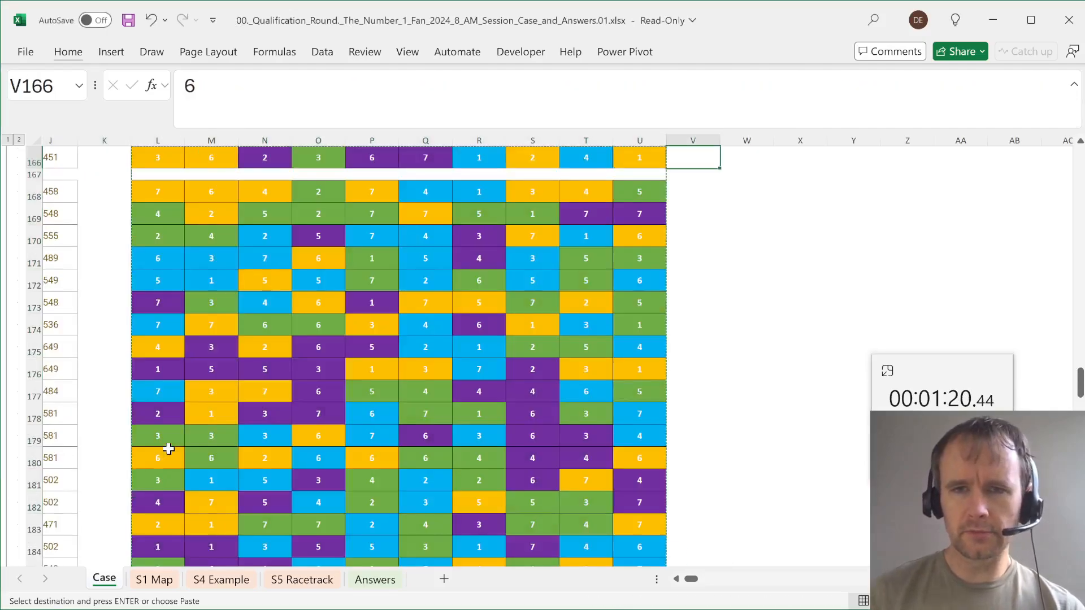
{"action": "key", "text": "ctrl+alt+v"}
{"action": "key", "text": "t"}
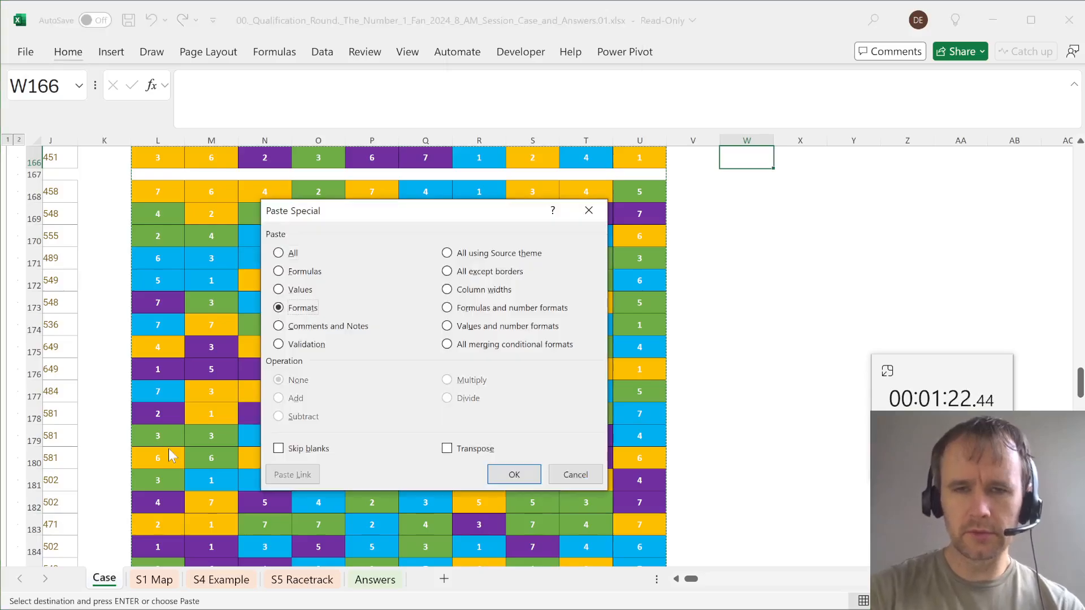
{"action": "key", "text": "Return"}
- Run the colors macro on the pasted block W166:AF187 to write each cell's colour code
{"action": "key", "text": "alt+F8"}
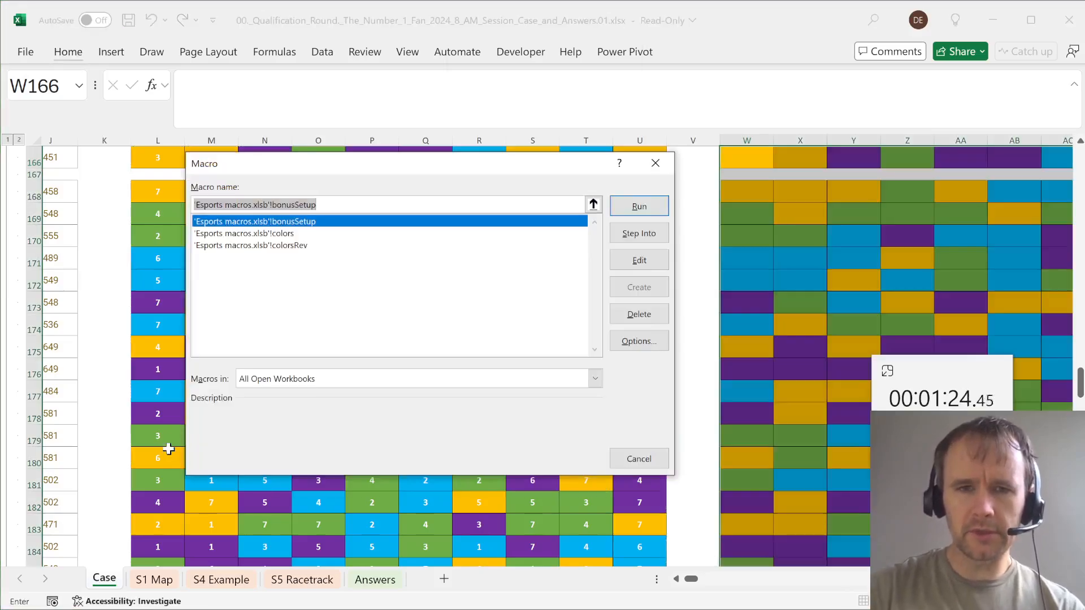
{"action": "key", "text": "Down"}
{"action": "key", "text": "Return"}
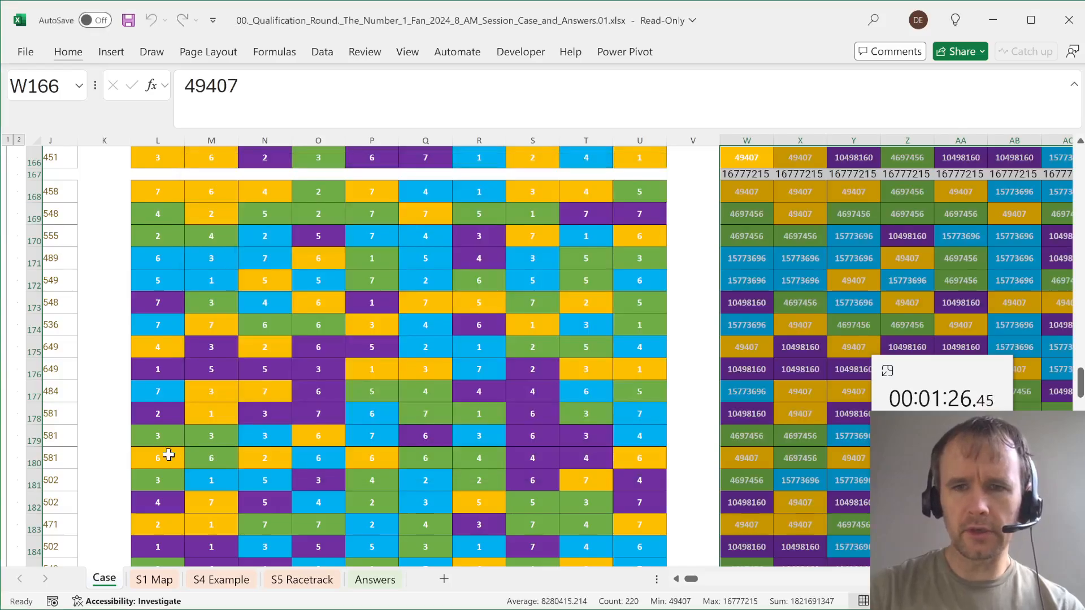
- Unmerge the four asteroid type rows B139:E142 in the Main Asteroid Types table
{"action": "scroll", "coordinate": [415, 521], "scroll_direction": "up", "scroll_amount": 8}
{"action": "scroll", "coordinate": [413, 523], "scroll_direction": "up", "scroll_amount": 5}
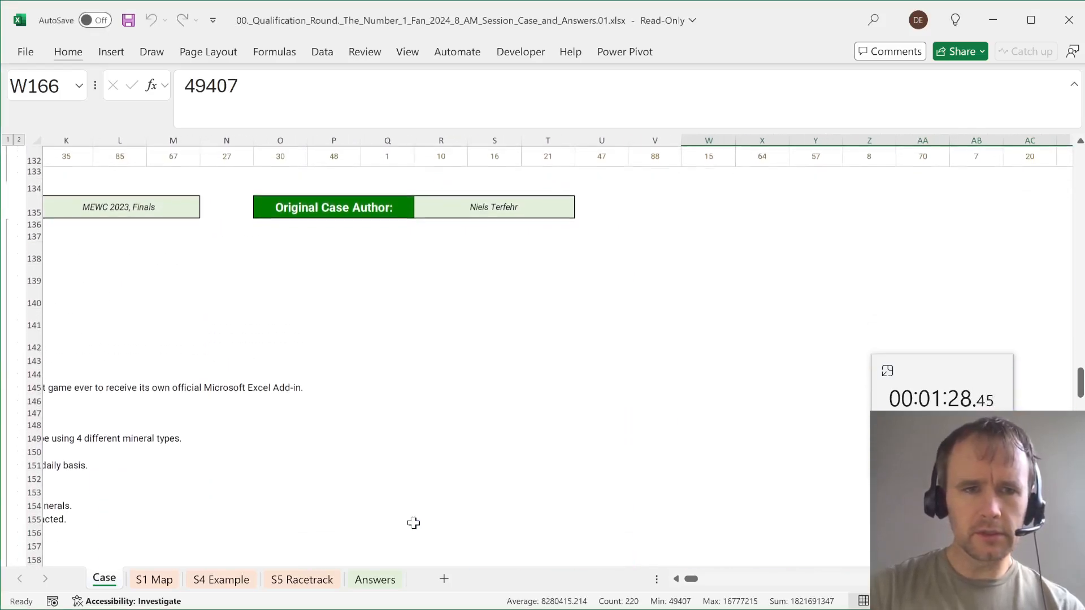
{"action": "scroll", "coordinate": [413, 522], "scroll_direction": "left", "scroll_amount": 3}
{"action": "scroll", "coordinate": [414, 524], "scroll_direction": "left", "scroll_amount": 3}
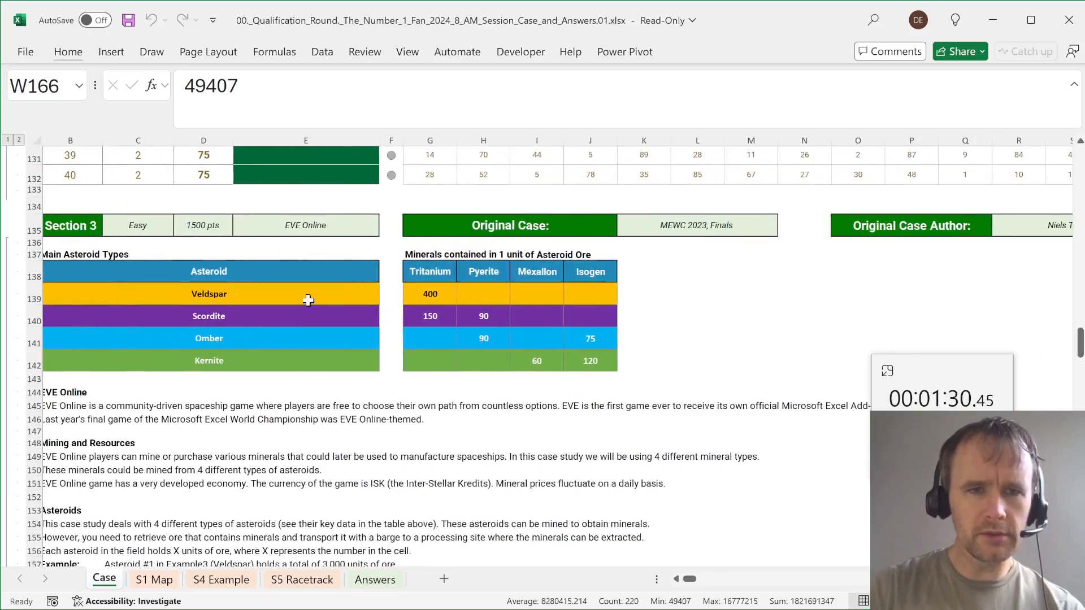
{"action": "left_click", "coordinate": [239, 294]}
{"action": "key", "text": "shift+Down"}
{"action": "key", "text": "shift+Down"}
{"action": "key", "text": "shift+Down"}
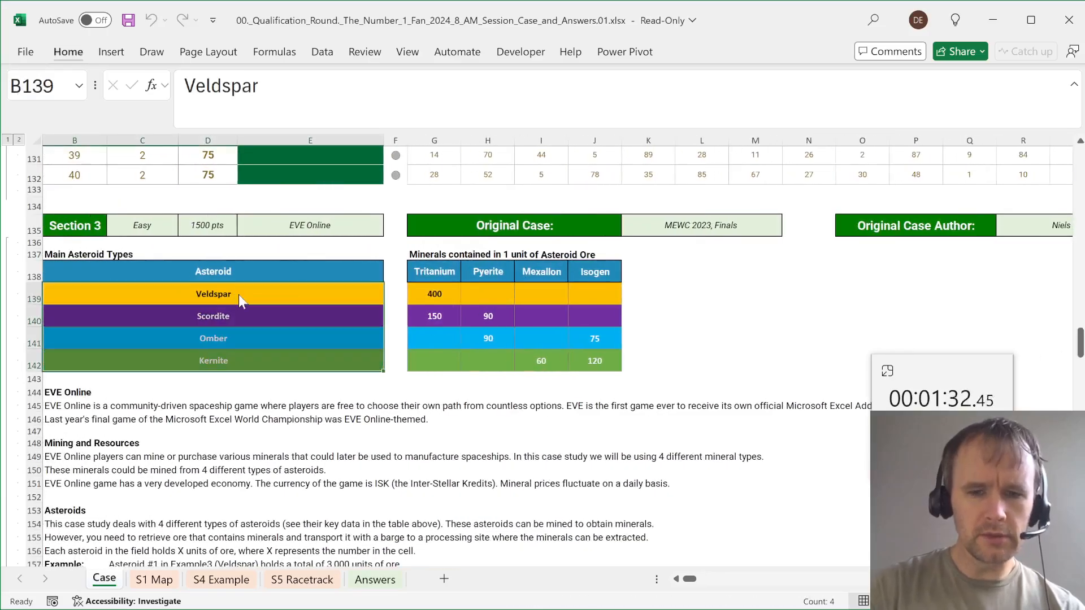
{"action": "key", "text": "alt+h"}
{"action": "key", "text": "m"}
{"action": "key", "text": "u"}
- Run the colors macro on E139:E142 to write the colour code of each asteroid type
{"action": "key", "text": "Right"}
{"action": "key", "text": "Right"}
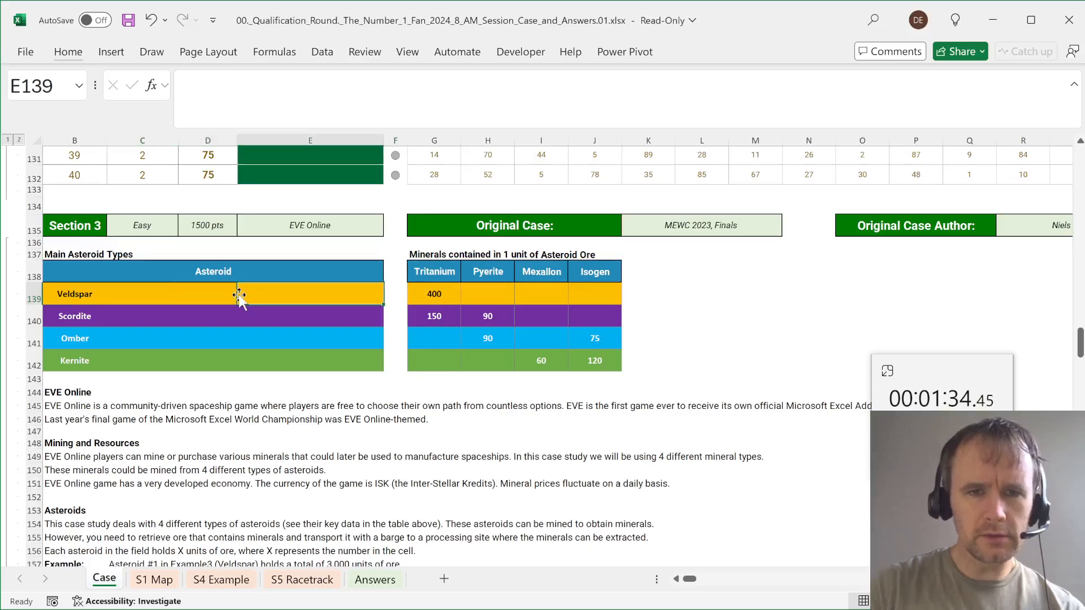
{"action": "key", "text": "shift+Down"}
{"action": "key", "text": "shift+Down"}
{"action": "key", "text": "shift+Down"}
{"action": "key", "text": "alt+F8"}
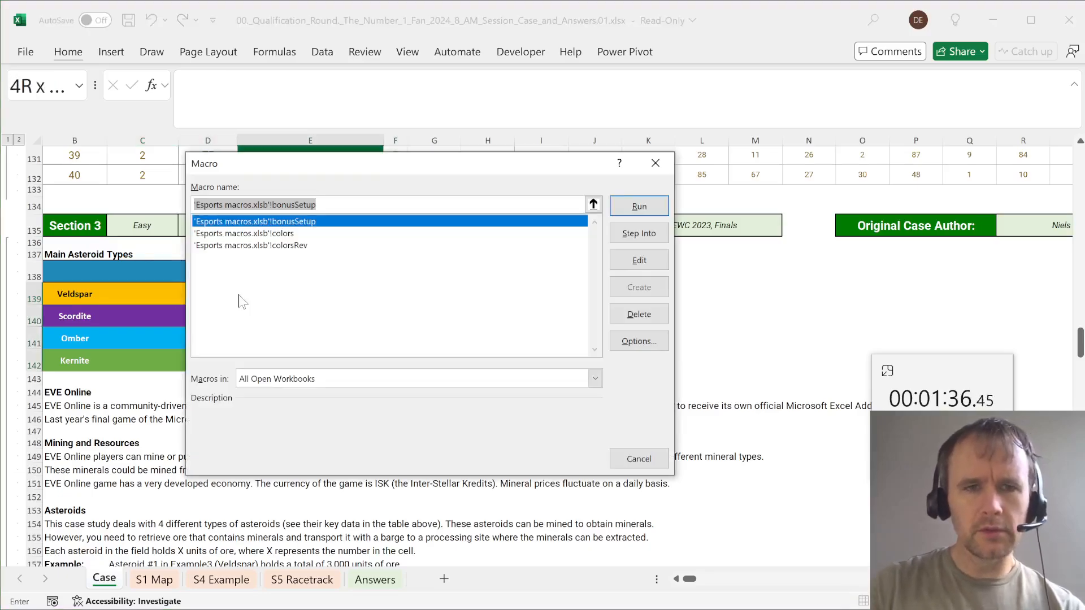
{"action": "key", "text": "Down"}
{"action": "key", "text": "Return"}
- Start a SUMIFS formula in D139 with the asteroid numbers of Games 41-60, L168:U187, as the sum range
{"action": "key", "text": "Left"}
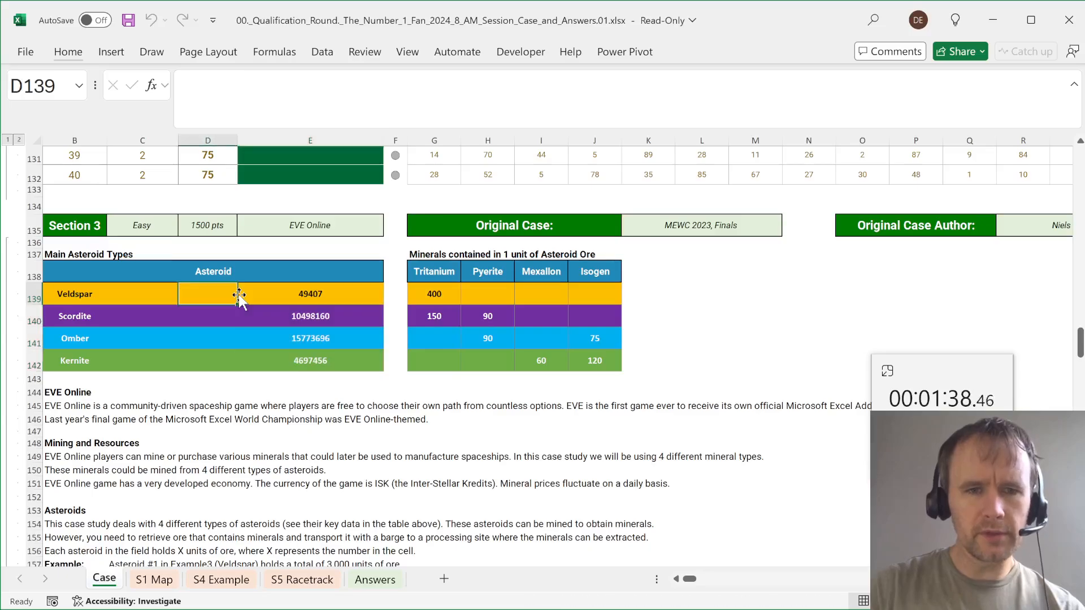
{"action": "type", "text": "=sumifs"}
{"action": "key", "text": "Tab"}
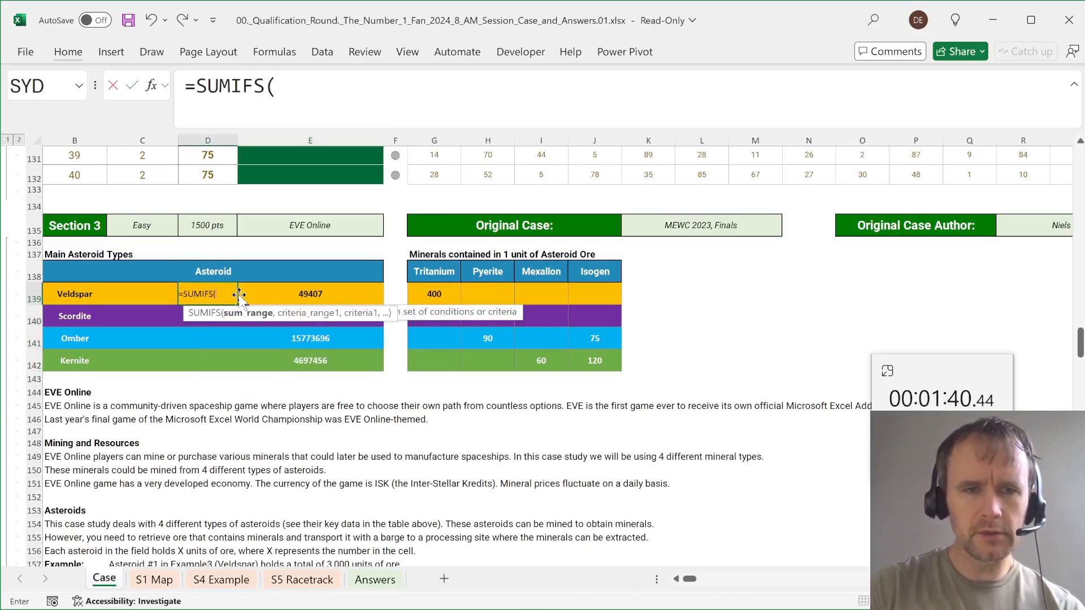
{"action": "scroll", "coordinate": [239, 294], "scroll_direction": "down", "scroll_amount": 5}
{"action": "left_click", "coordinate": [714, 455]}
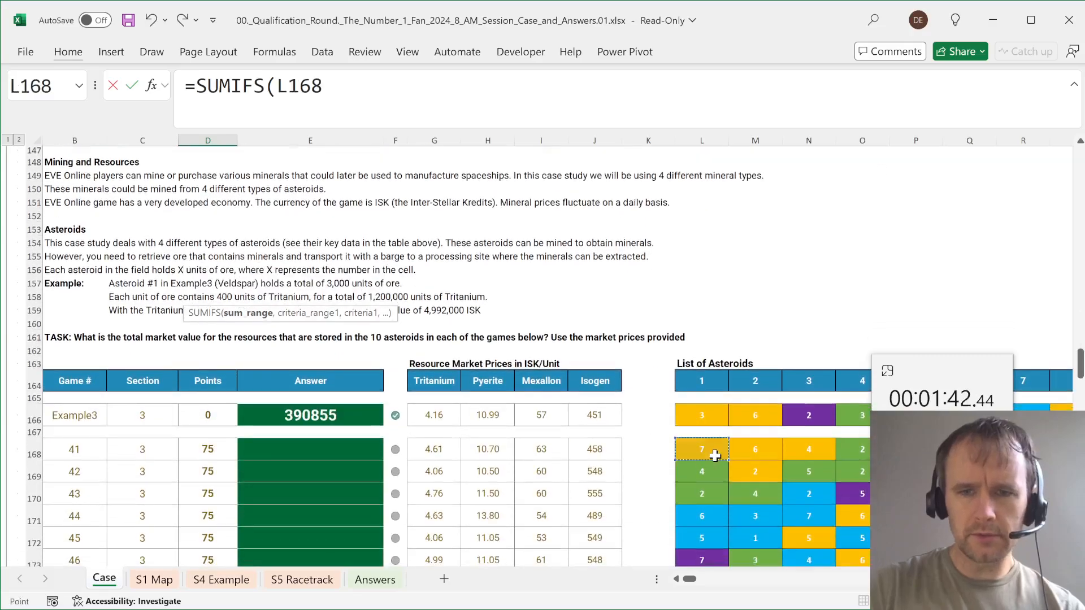
{"action": "key", "text": "ctrl+shift+Right"}
{"action": "key", "text": "ctrl+shift+Down"}
{"action": "type", "text": ","}
- Add the colour codes in W168:AF187 as the criteria range of the SUMIFS formula
{"action": "left_click", "coordinate": [715, 455]}
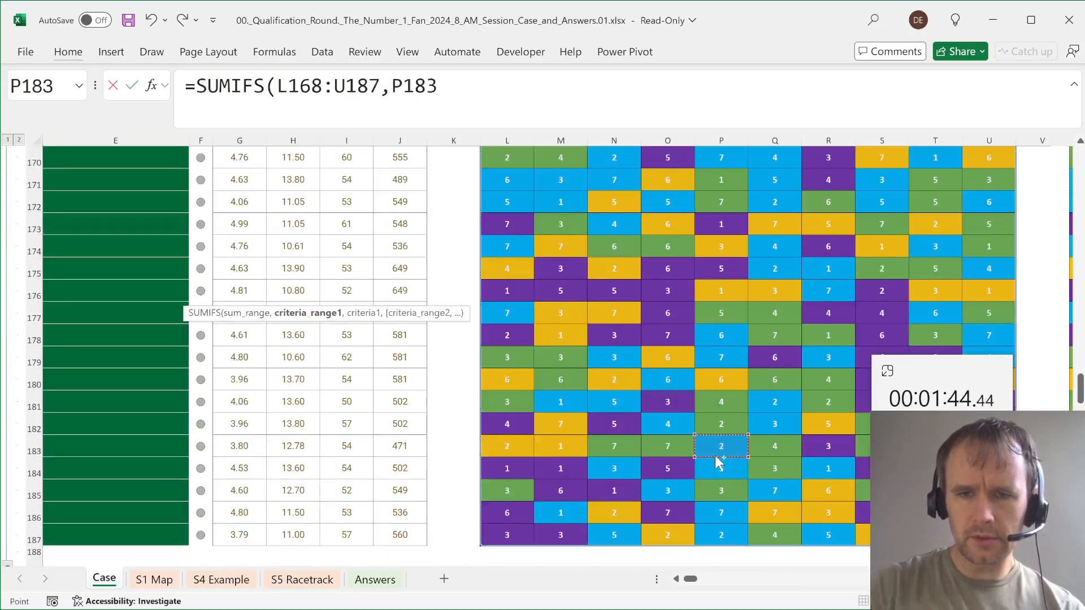
{"action": "key", "text": "ctrl+Right"}
{"action": "key", "text": "ctrl+Right"}
{"action": "key", "text": "ctrl+Up"}
{"action": "key", "text": "ctrl+shift+Right"}
{"action": "key", "text": "ctrl+shift+Down"}
{"action": "key", "text": "Up"}
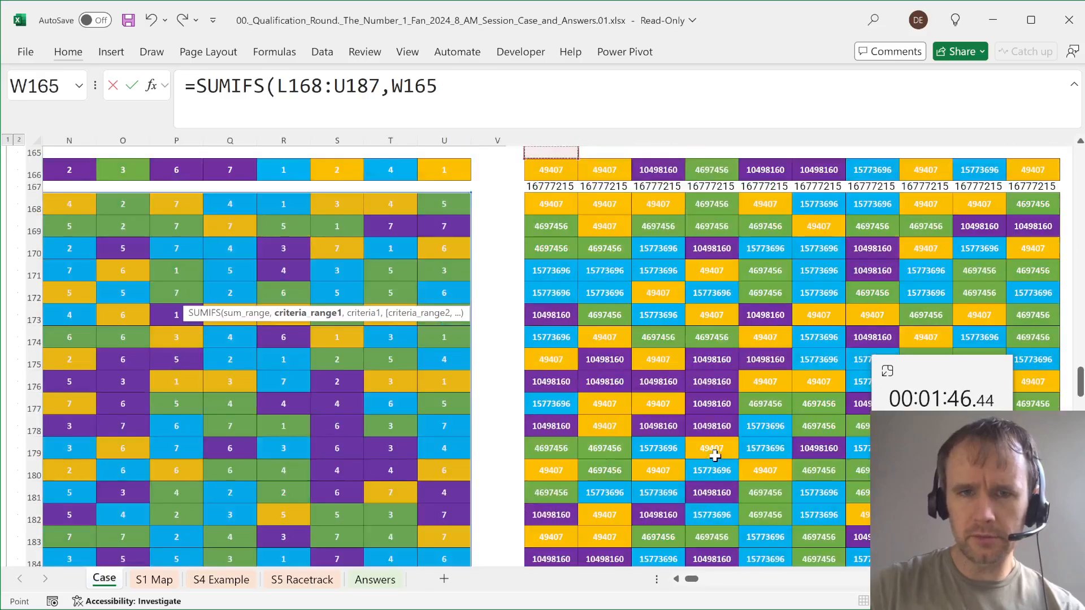
{"action": "key", "text": "Down"}
{"action": "key", "text": "Down"}
{"action": "key", "text": "Down"}
{"action": "key", "text": "ctrl+shift+Right"}
{"action": "key", "text": "ctrl+shift+Down"}
{"action": "type", "text": ","}
- Use the type colour codes E139:E142 as the criteria and complete =SUMIFS(L168:U187,W168:AF187,E139:E142)
{"action": "key", "text": "Right"}
{"action": "key", "text": "Right"}
{"action": "key", "text": "Right"}
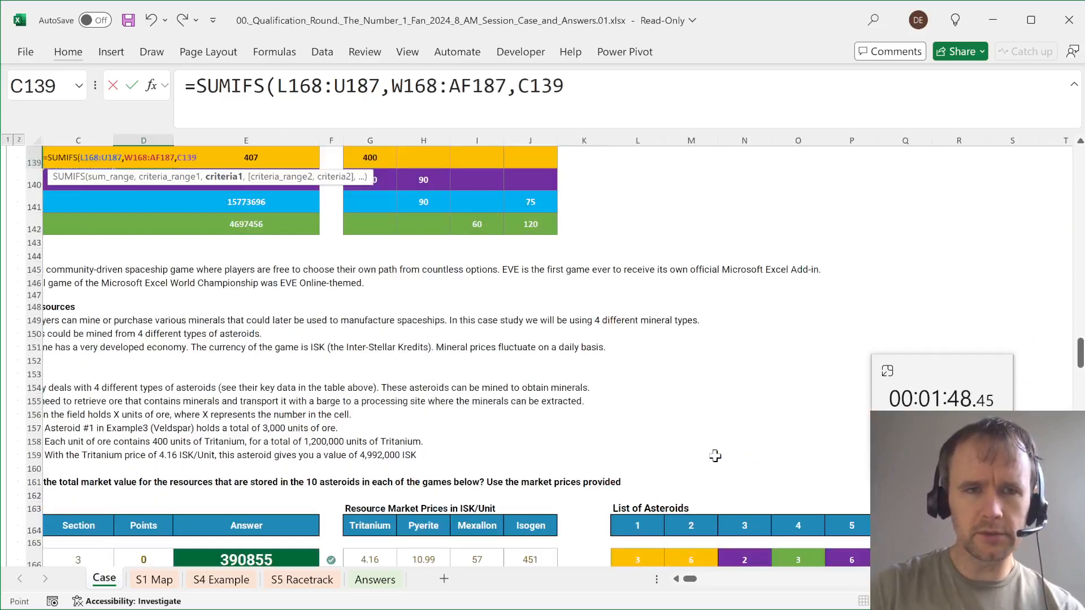
{"action": "key", "text": "ctrl+shift+Down"}
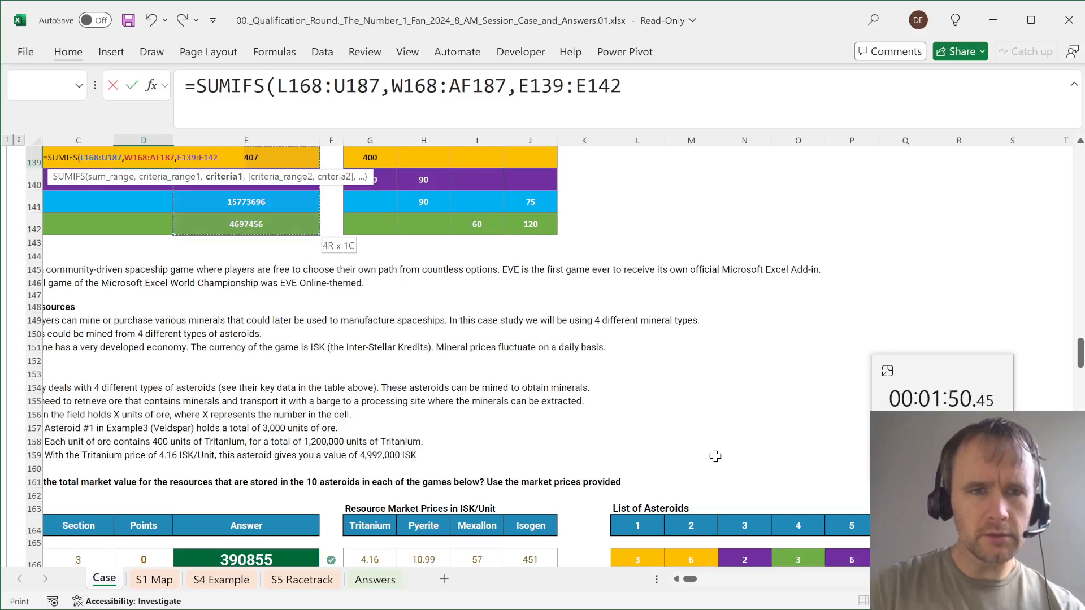
{"action": "type", "text": ")"}
{"action": "key", "text": "Return"}
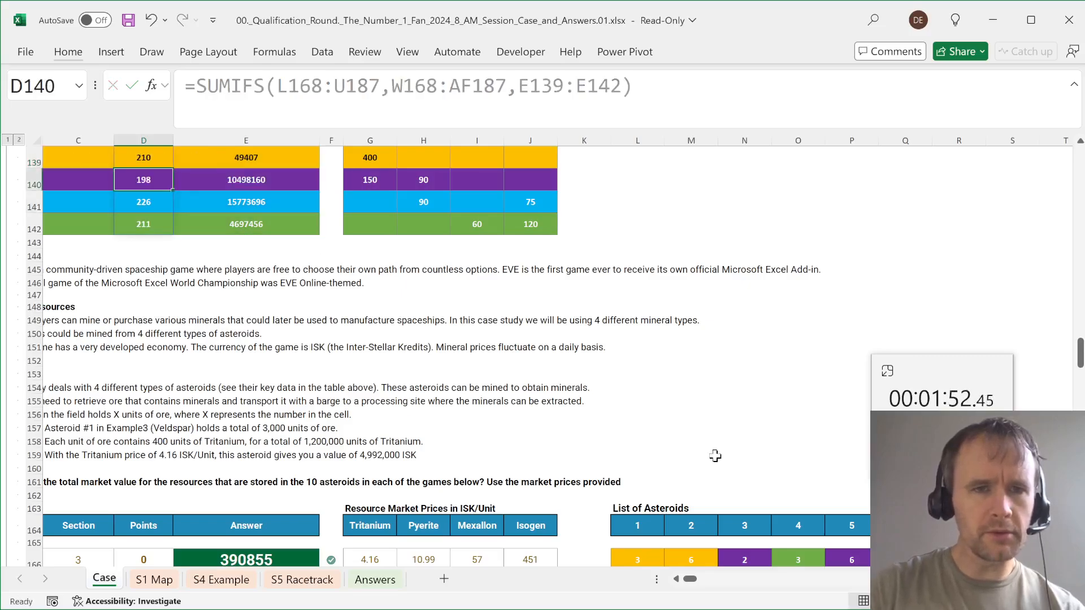
- Copy the Omber total from D141 and paste it without its formatting into the Bonus 3 answer cell E29
{"action": "key", "text": "Down"}
{"action": "key", "text": "ctrl+c"}
{"action": "key", "text": "ctrl+Home"}
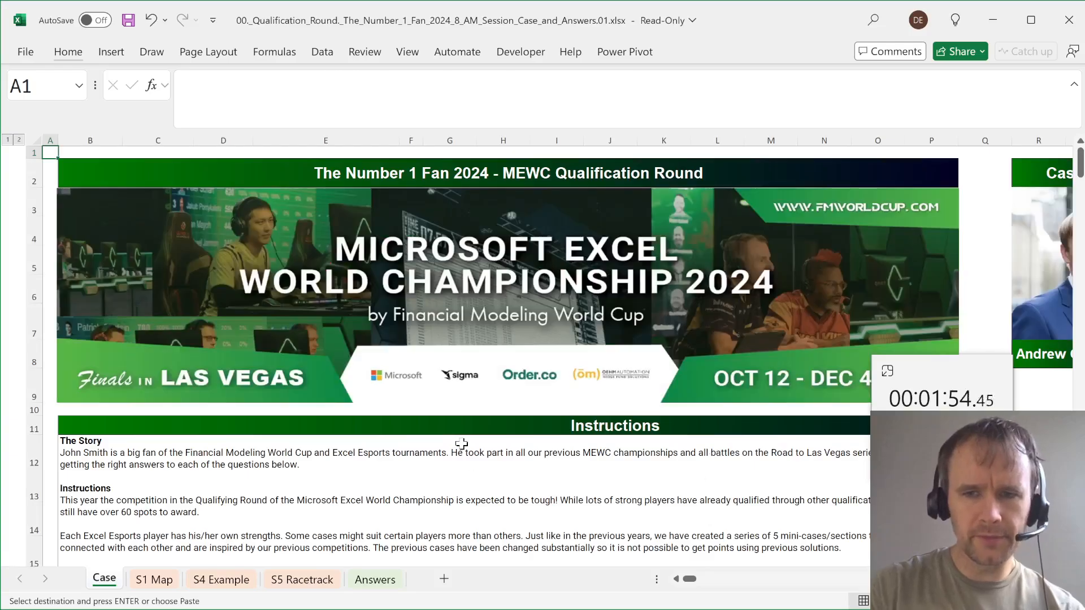
{"action": "scroll", "coordinate": [462, 444], "scroll_direction": "down", "scroll_amount": 6}
{"action": "left_click", "coordinate": [357, 460]}
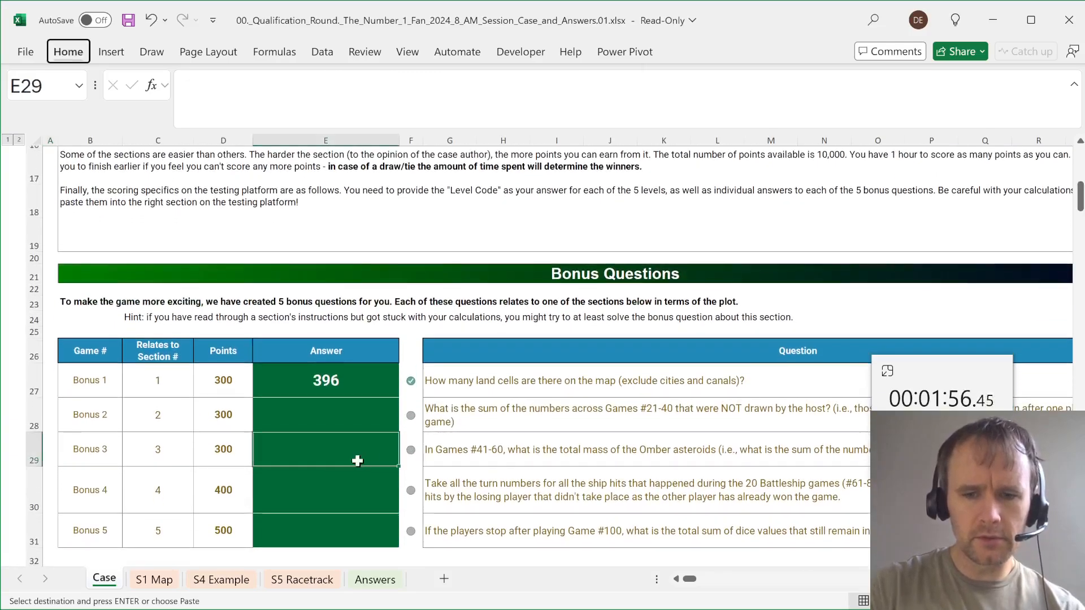
{"action": "key", "text": "ctrl+v"}
- Review the remaining bonus questions in G28, G30 and G31, enlarging the formula bar to read the full text
{"action": "scroll", "coordinate": [576, 404], "scroll_direction": "down", "scroll_amount": 1}
{"action": "left_click_drag", "start_coordinate": [498, 331], "coordinate": [500, 413]}
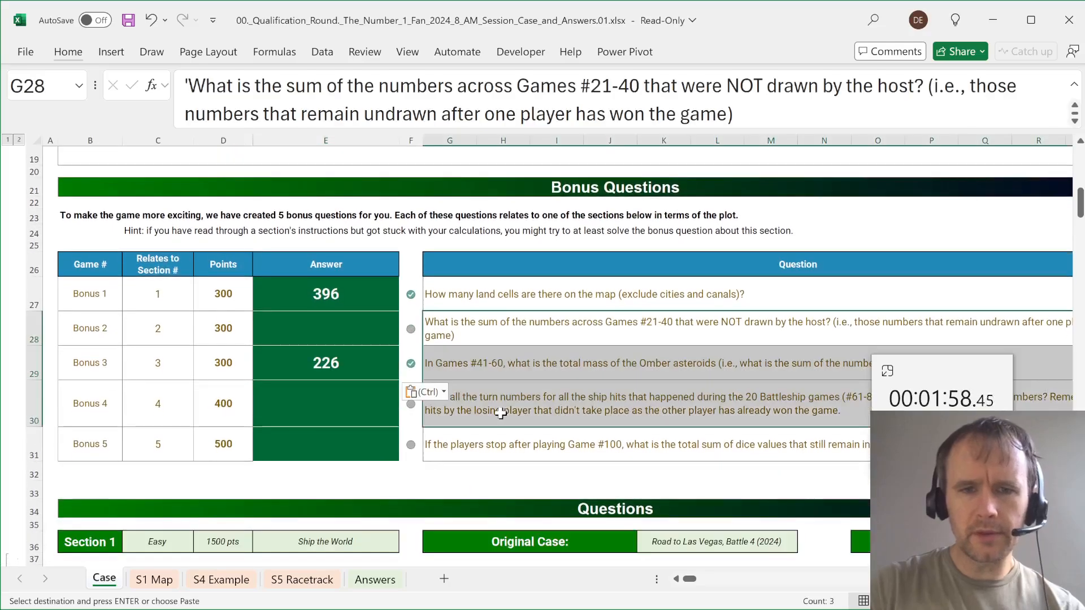
{"action": "left_click", "coordinate": [501, 413]}
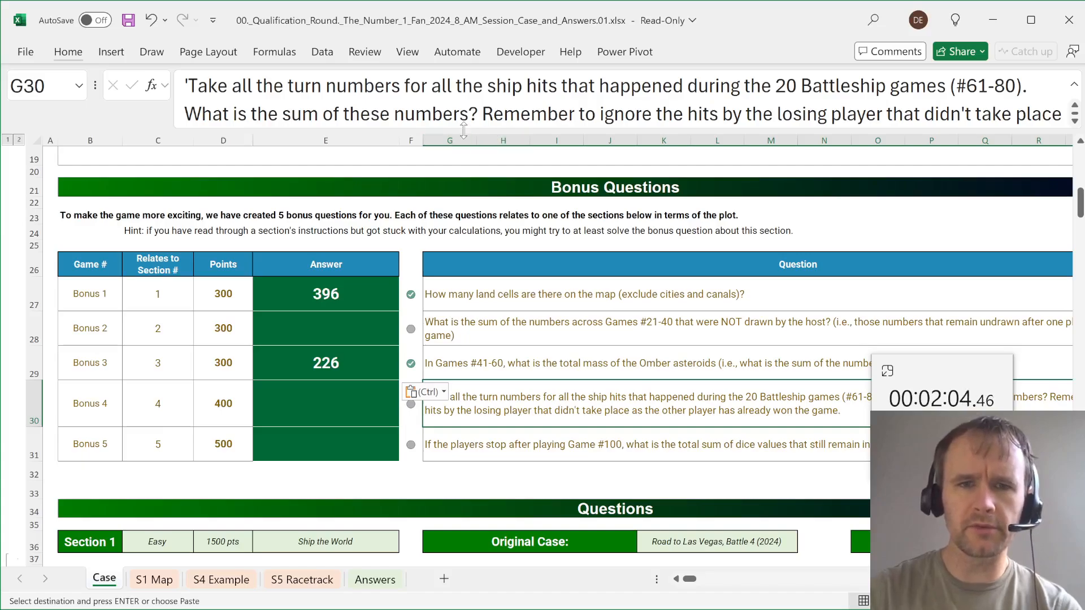
{"action": "mouse_move", "coordinate": [462, 132]}
{"action": "left_mouse_down"}
{"action": "mouse_move", "coordinate": [463, 180]}
{"action": "mouse_move", "coordinate": [463, 148]}
{"action": "left_mouse_up"}
{"action": "left_click", "coordinate": [454, 479]}
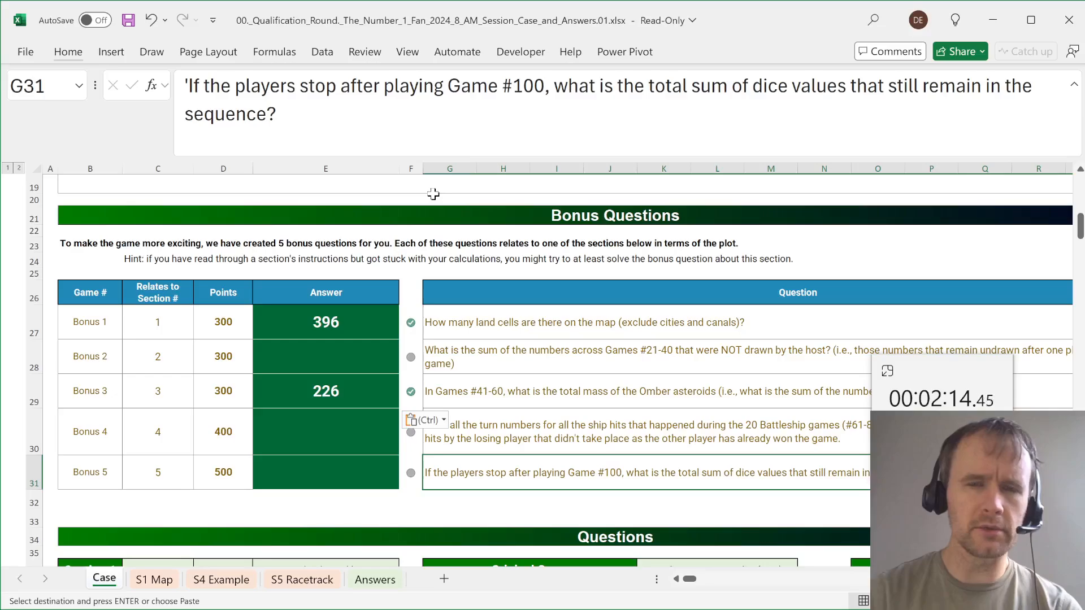
{"action": "left_click", "coordinate": [487, 316]}
{"action": "left_click", "coordinate": [455, 405]}
- Read the Section 1 Ship the World instructions, including the story, the travel rules and the example
{"action": "scroll", "coordinate": [282, 428], "scroll_direction": "down", "scroll_amount": 5}
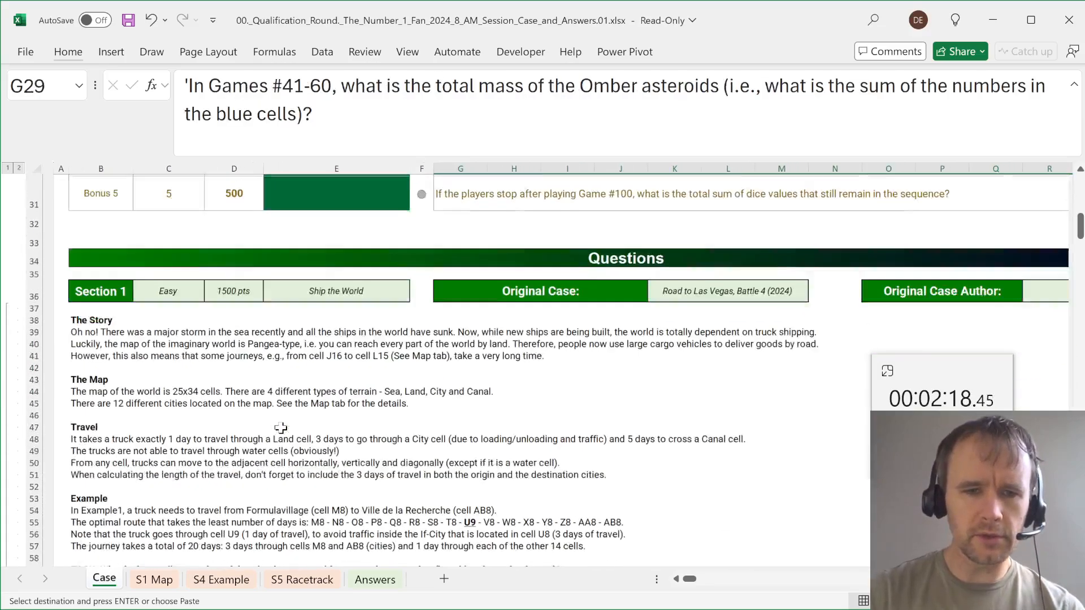
{"action": "scroll", "coordinate": [281, 428], "scroll_direction": "up", "scroll_amount": 1}
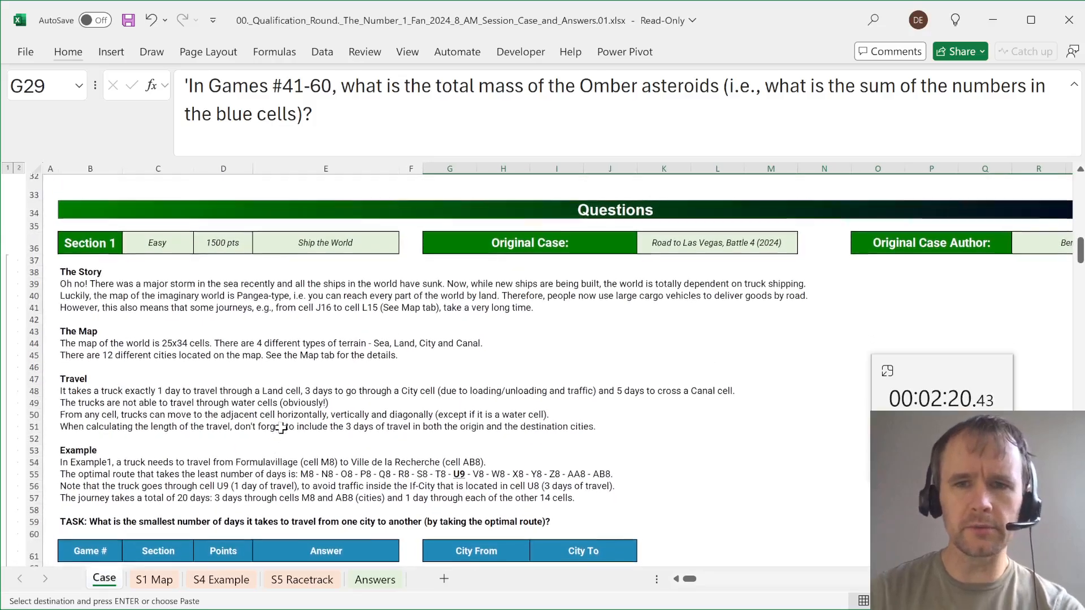
{"action": "scroll", "coordinate": [280, 428], "scroll_direction": "down", "scroll_amount": 1}
{"action": "left_click", "coordinate": [687, 219]}
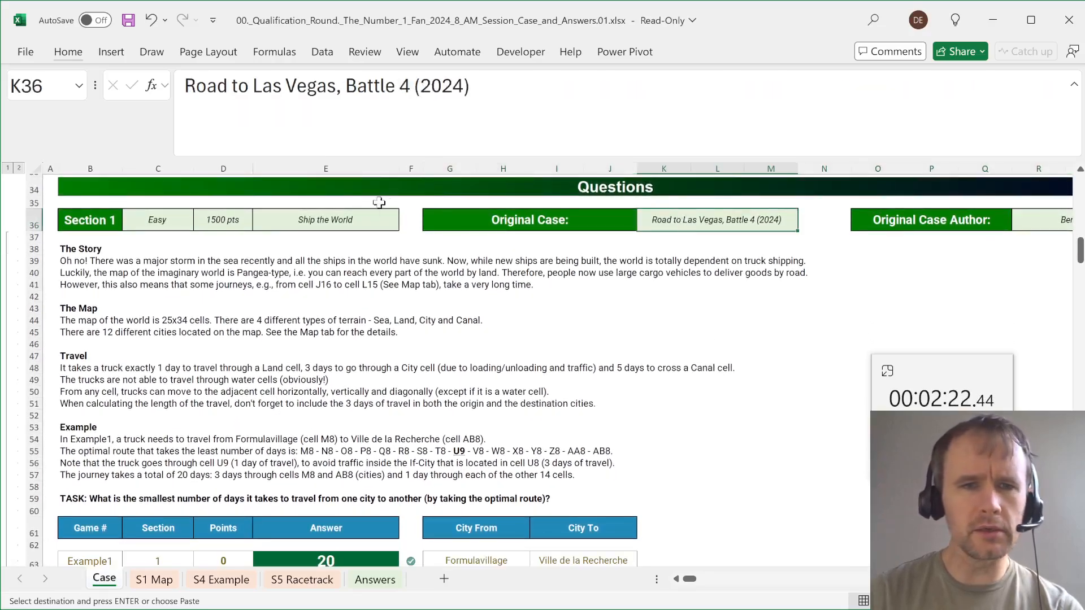
{"action": "left_click", "coordinate": [339, 219]}
{"action": "left_click", "coordinate": [83, 259]}
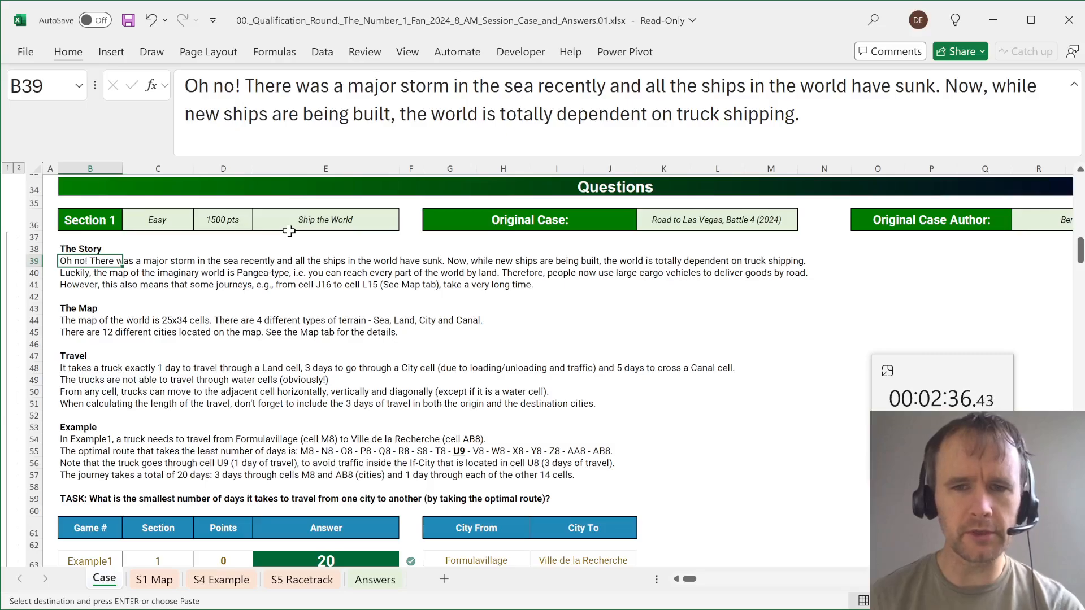
{"action": "left_click", "coordinate": [83, 283]}
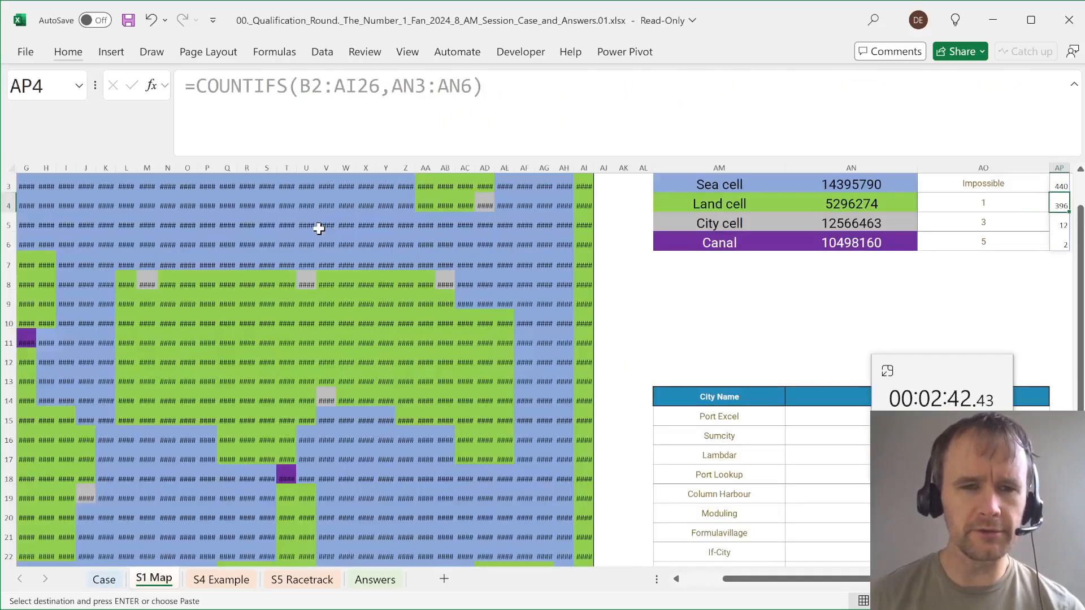
- Go to cell J16 on the S1 Map sheet to examine the long journey example from the story
{"action": "key", "text": "ctrl+Left"}
{"action": "key", "text": "ctrl+Home"}
{"action": "key", "text": "alt+F3"}
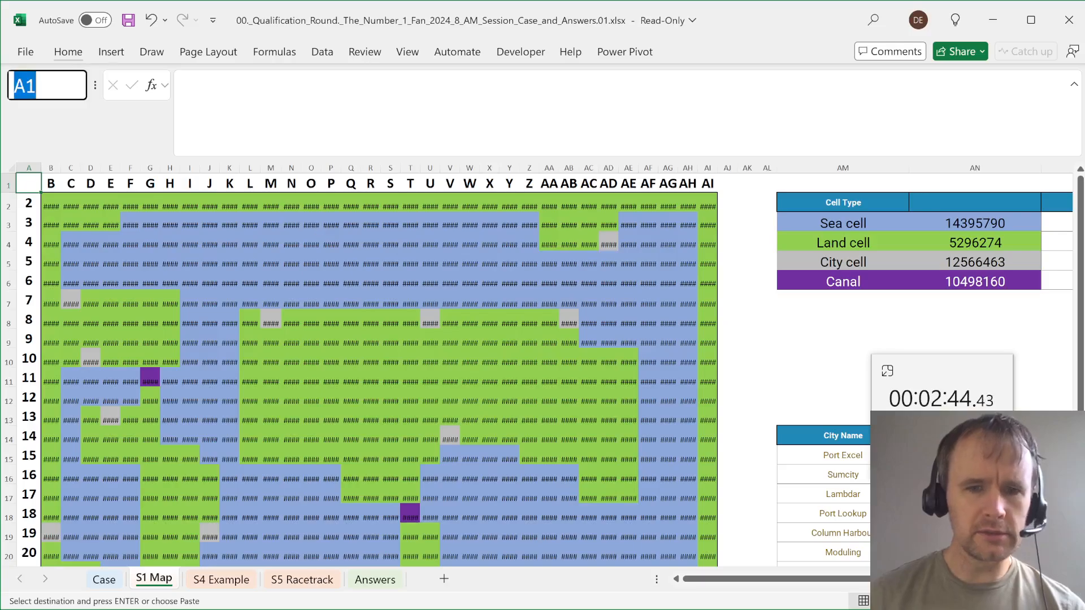
{"action": "type", "text": "j16"}
{"action": "key", "text": "Return"}
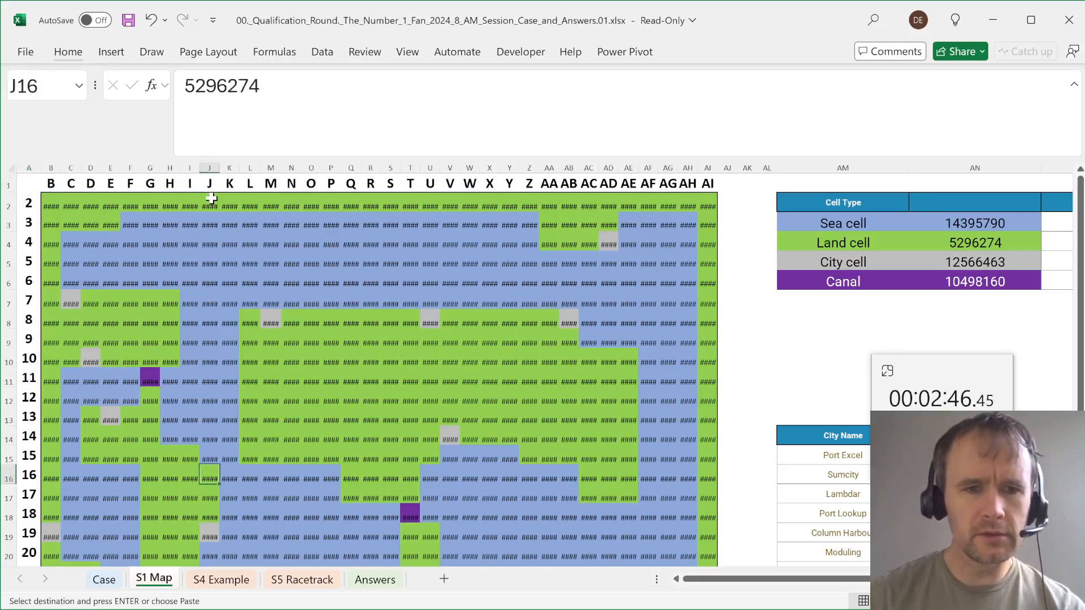
- Locate cell L15, the end of the story's long journey, on the S1 Map sheet and return to the Case sheet
{"action": "left_click", "coordinate": [249, 458]}
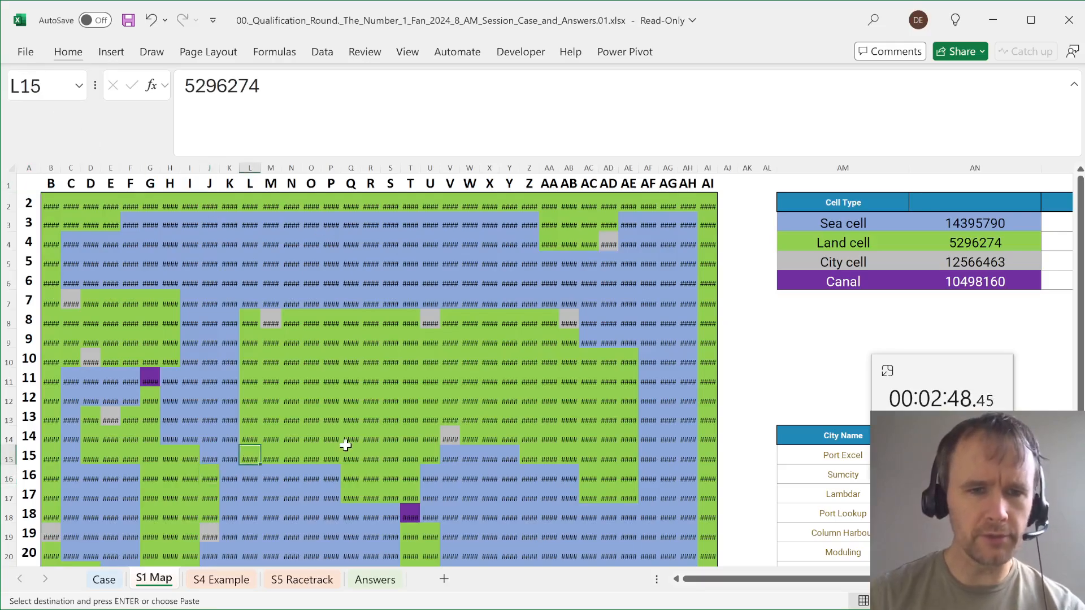
{"action": "scroll", "coordinate": [346, 446], "scroll_direction": "down", "scroll_amount": 4}
{"action": "scroll", "coordinate": [346, 446], "scroll_direction": "up", "scroll_amount": 2}
{"action": "key", "text": "ctrl+Page_Up"}
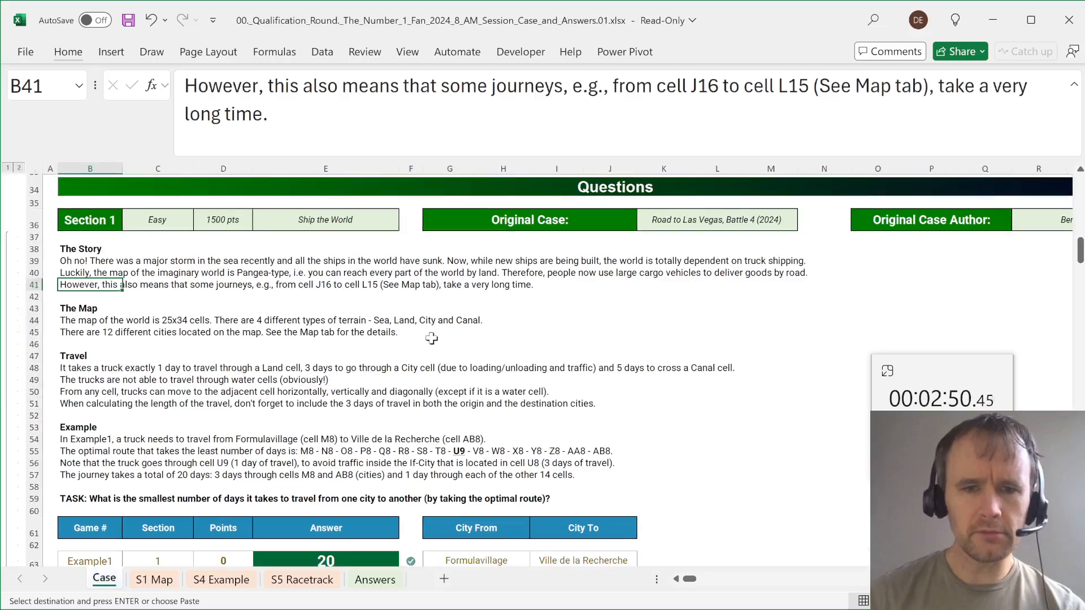
- Read the Section 1 map description, travel rules and task on the Case sheet, checking them against the S1 Map sheet
{"action": "scroll", "coordinate": [490, 343], "scroll_direction": "down", "scroll_amount": 2}
{"action": "scroll", "coordinate": [490, 343], "scroll_direction": "up", "scroll_amount": 1}
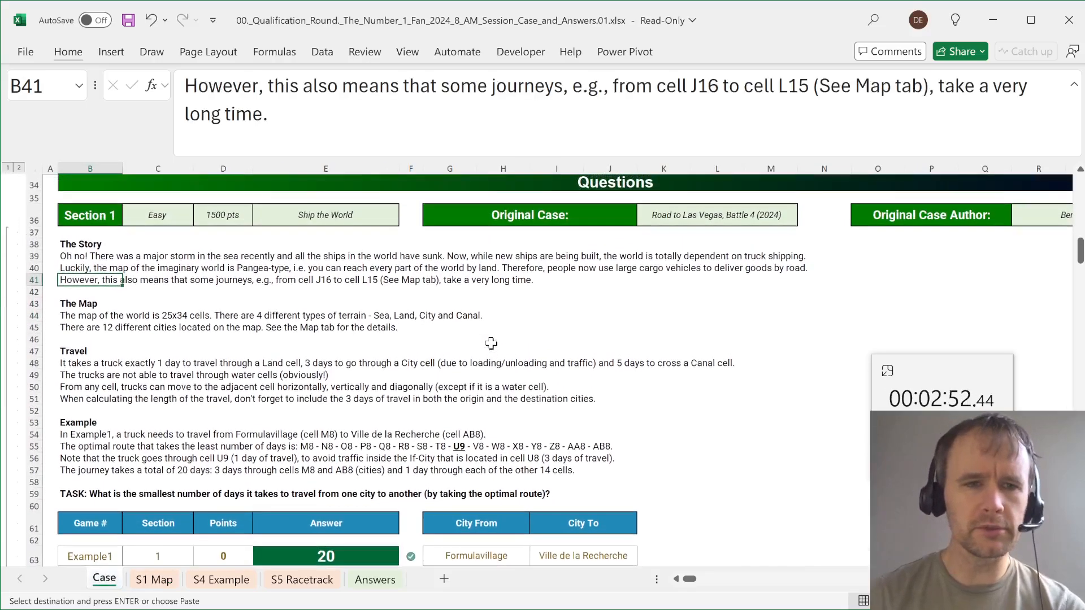
{"action": "left_click", "coordinate": [64, 314]}
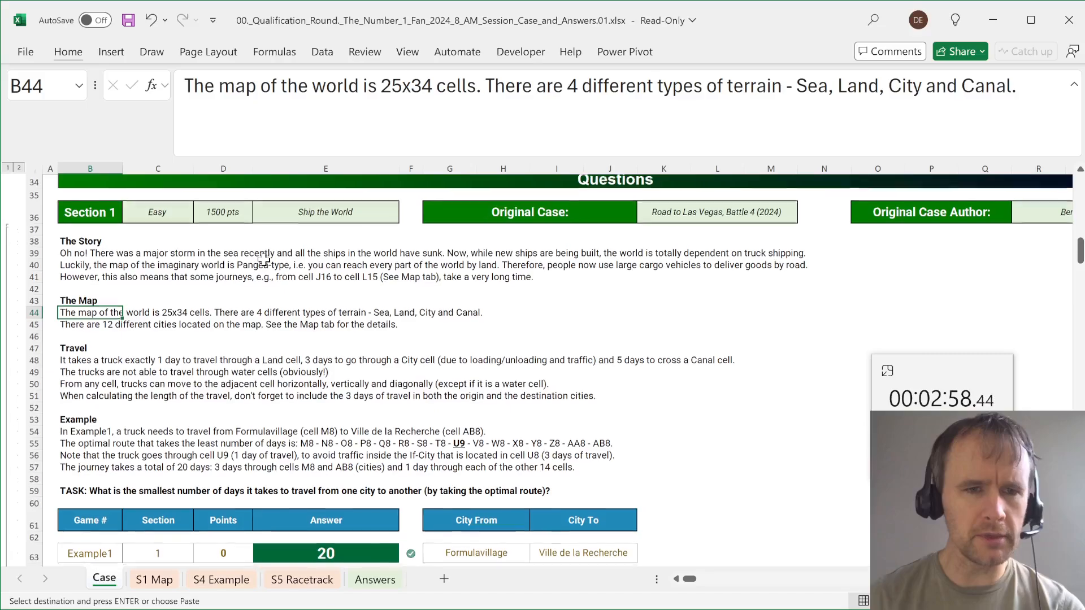
{"action": "scroll", "coordinate": [264, 260], "scroll_direction": "down", "scroll_amount": 2}
{"action": "scroll", "coordinate": [264, 260], "scroll_direction": "down", "scroll_amount": 1}
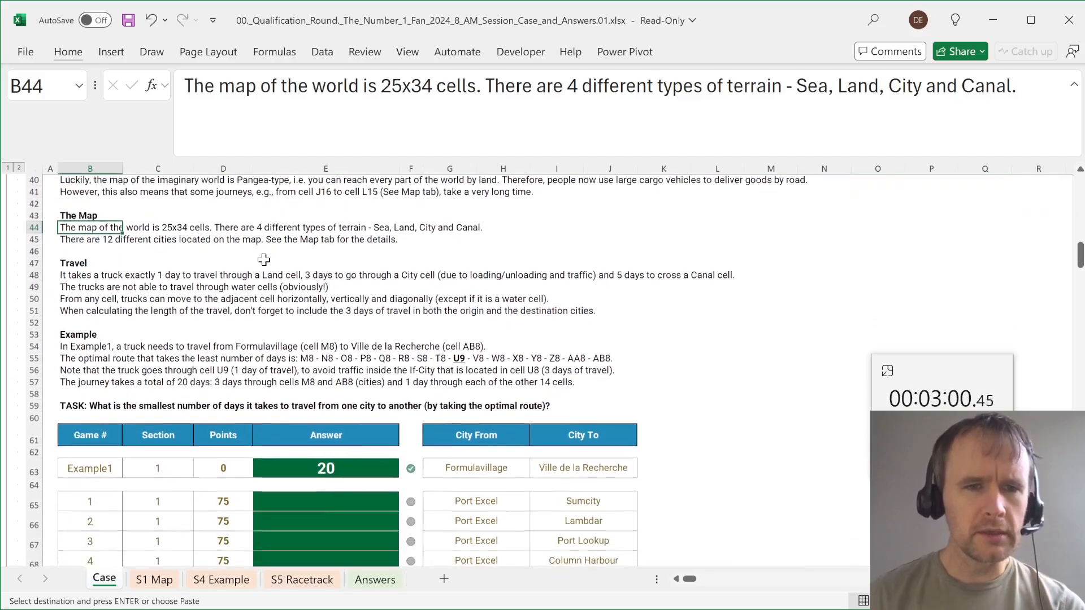
{"action": "left_click", "coordinate": [91, 275]}
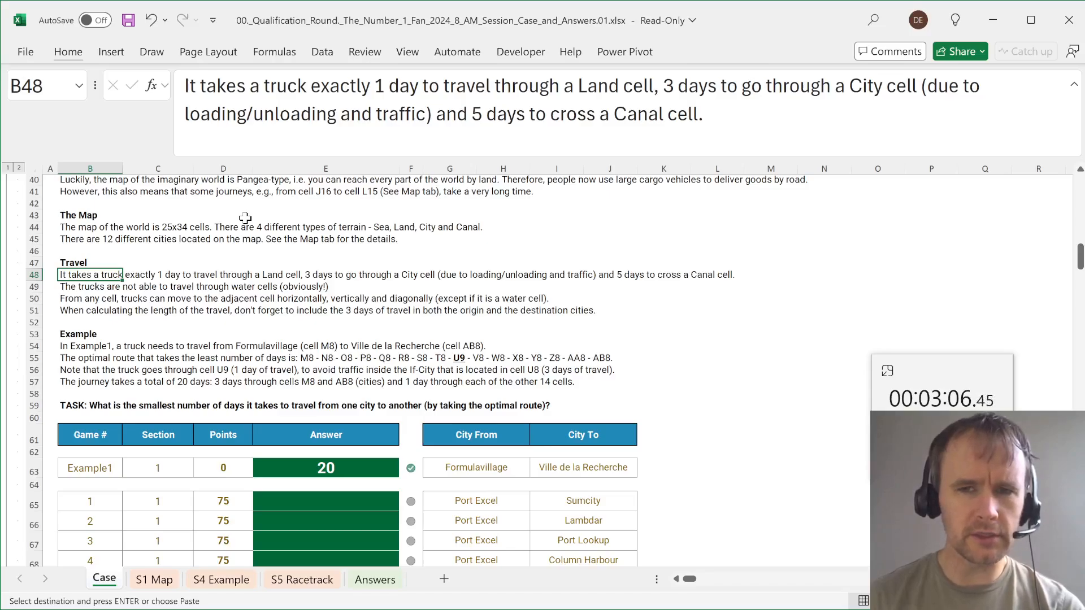
{"action": "key", "text": "ctrl+Page_Down"}
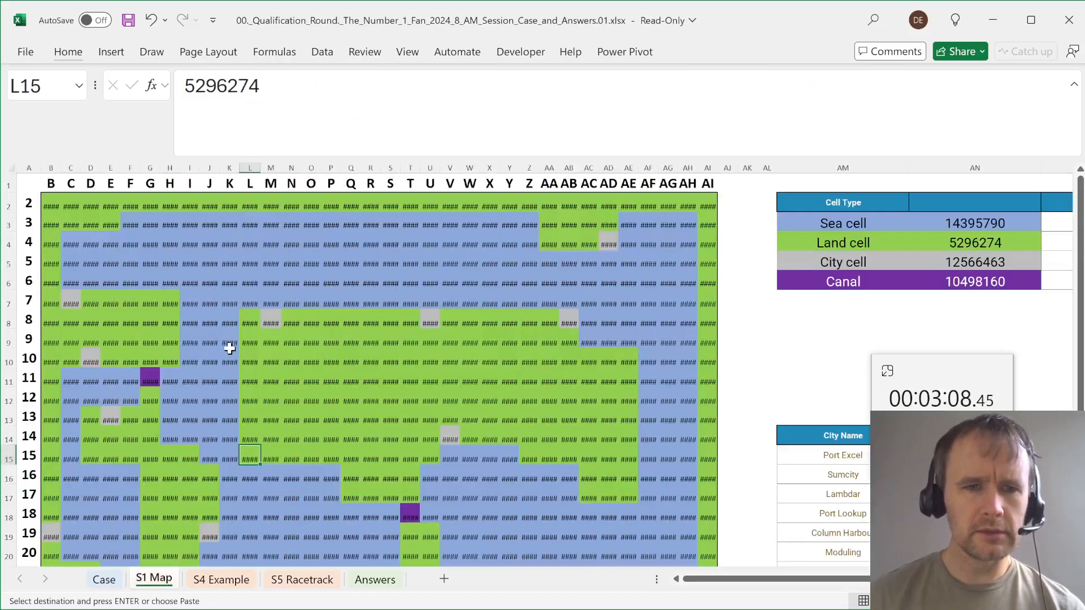
{"action": "key", "text": "ctrl+Page_Up"}
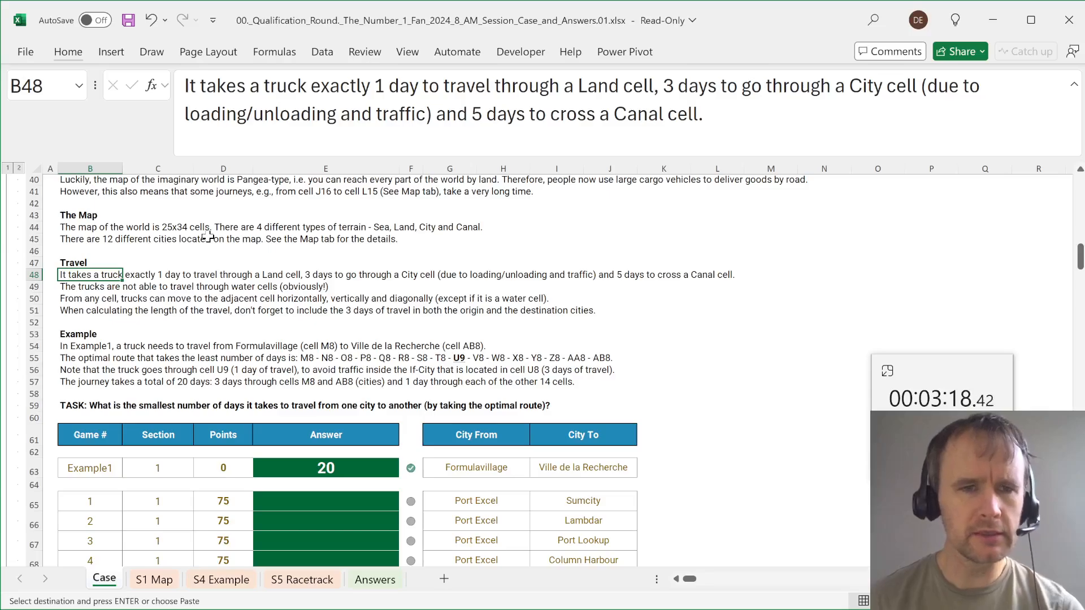
{"action": "scroll", "coordinate": [208, 238], "scroll_direction": "down", "scroll_amount": 1}
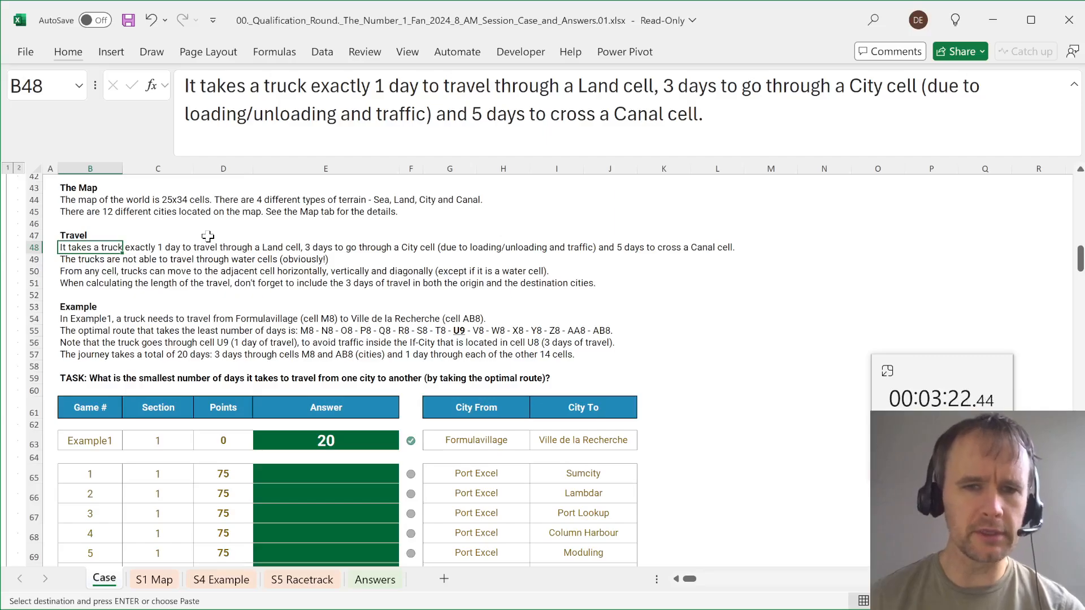
{"action": "scroll", "coordinate": [207, 236], "scroll_direction": "down", "scroll_amount": 3}
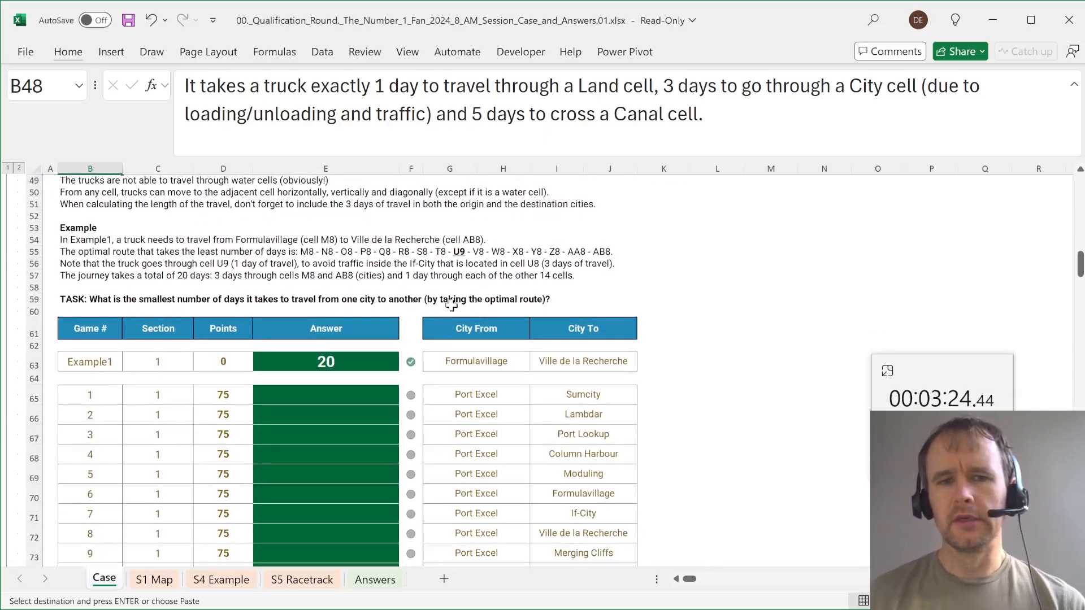
- Examine the whole terrain map on the S1 Map sheet, including the area beneath it
{"action": "key", "text": "ctrl+Page_Down"}
{"action": "scroll", "coordinate": [547, 390], "scroll_direction": "down", "scroll_amount": 1}
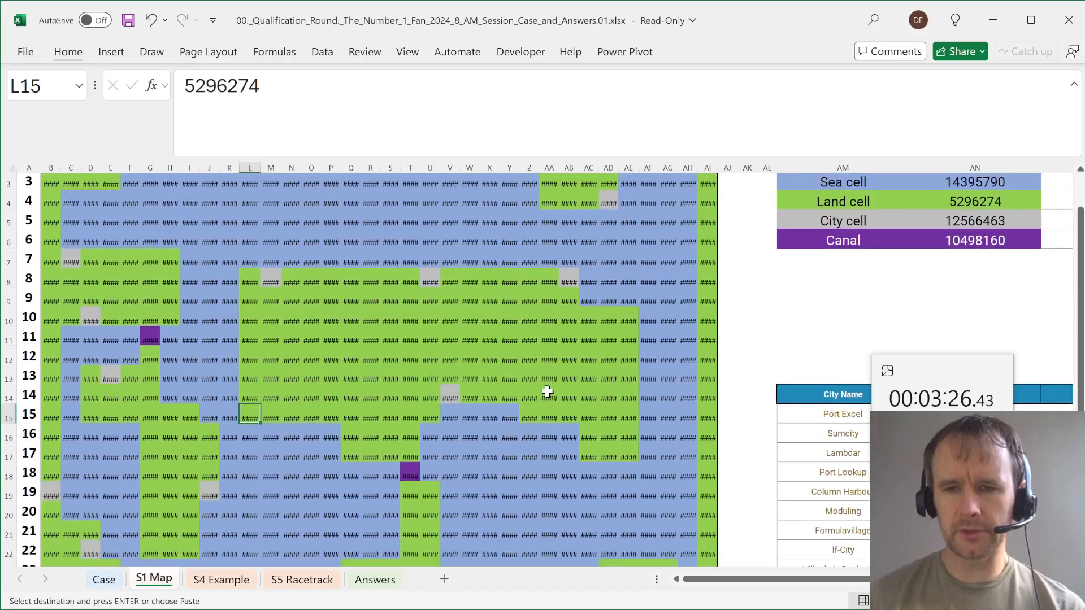
{"action": "left_click", "coordinate": [547, 391]}
{"action": "scroll", "coordinate": [547, 391], "scroll_direction": "down", "scroll_amount": 1}
{"action": "scroll", "coordinate": [474, 268], "scroll_direction": "down", "scroll_amount": 4}
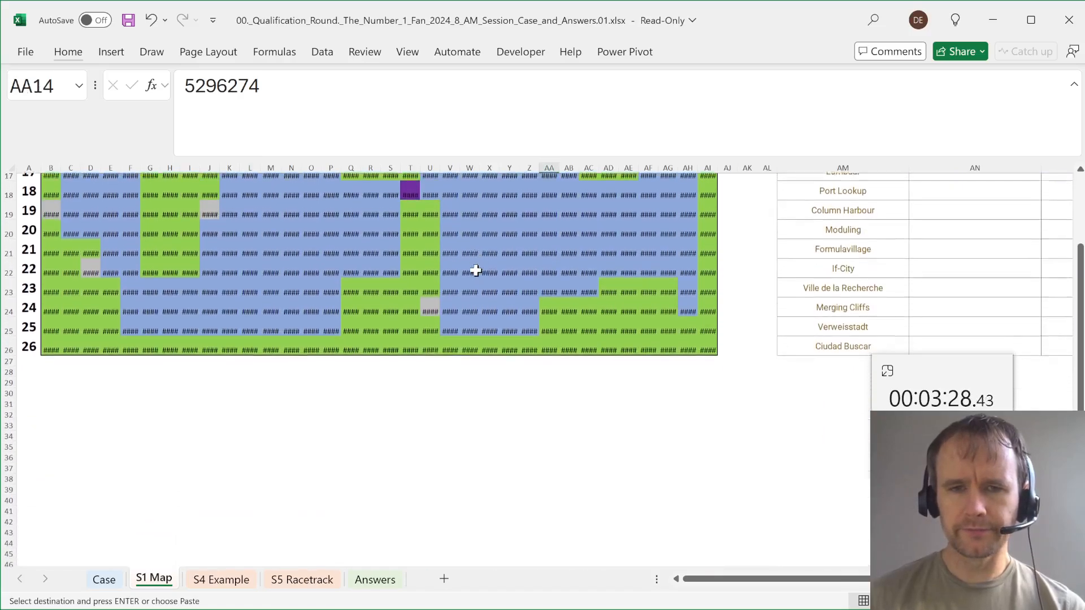
{"action": "scroll", "coordinate": [475, 270], "scroll_direction": "up", "scroll_amount": 1}
{"action": "scroll", "coordinate": [476, 270], "scroll_direction": "up", "scroll_amount": 4}
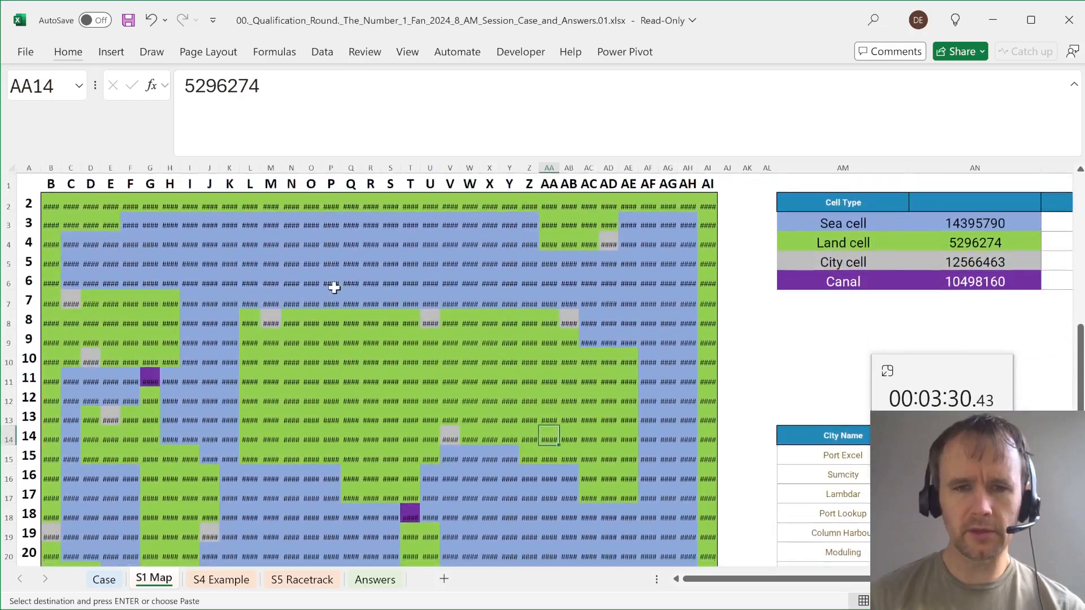
- Copy the entire terrain map range B2:AI26 on the S1 Map sheet
{"action": "left_click", "coordinate": [51, 206]}
{"action": "key", "text": "ctrl+shift+Down"}
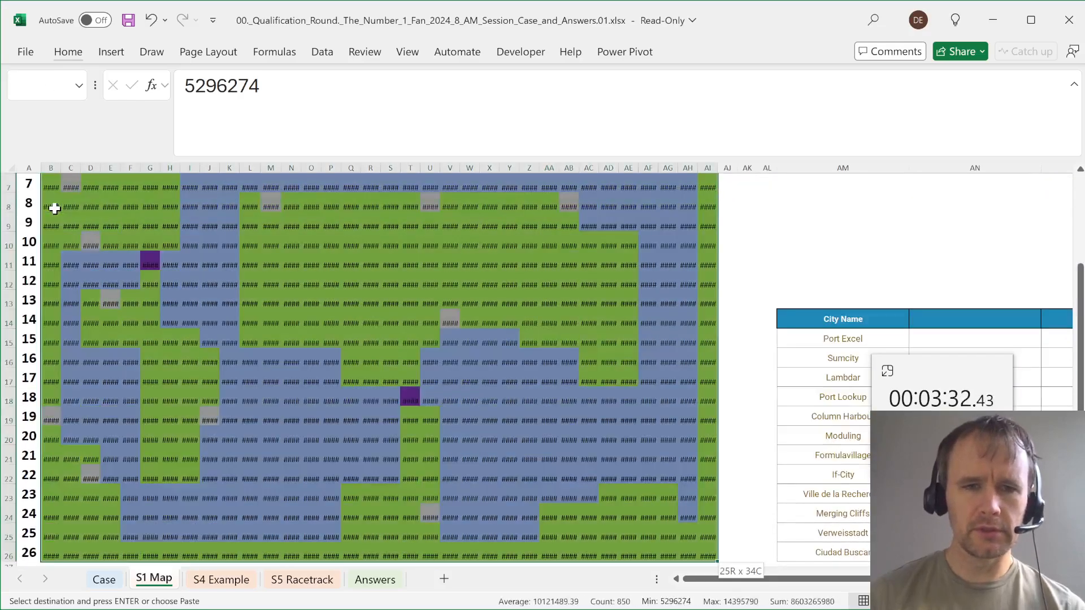
{"action": "key", "text": "ctrl+shift+Right"}
{"action": "scroll", "coordinate": [139, 386], "scroll_direction": "down", "scroll_amount": 5}
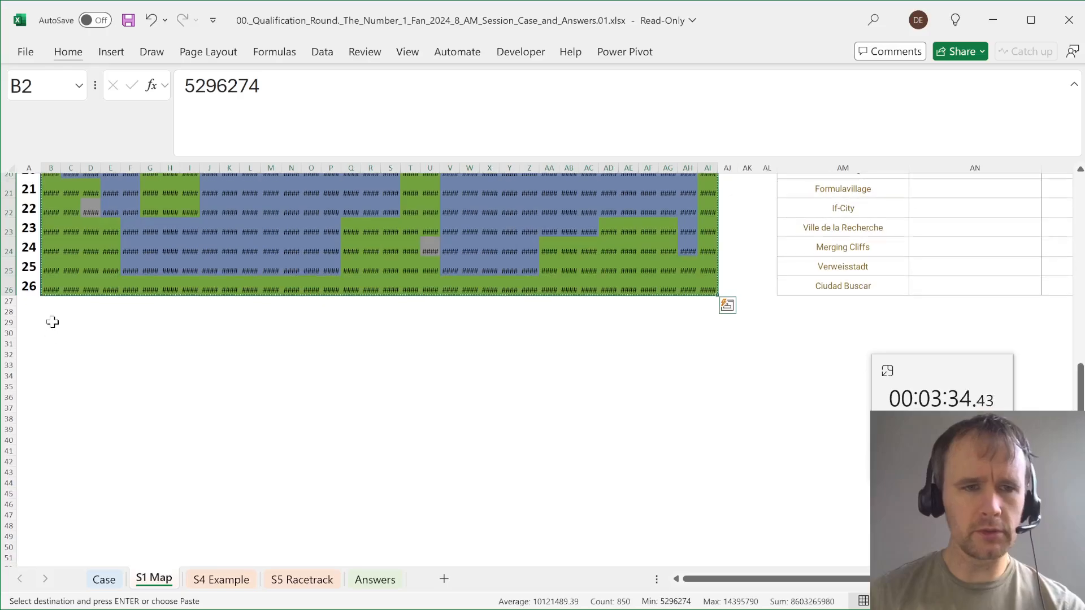
- Check the days of travel for land, city and canal cells in AO4:AO6, then return to the map
{"action": "left_click", "coordinate": [51, 322]}
{"action": "scroll", "coordinate": [513, 363], "scroll_direction": "up", "scroll_amount": 7}
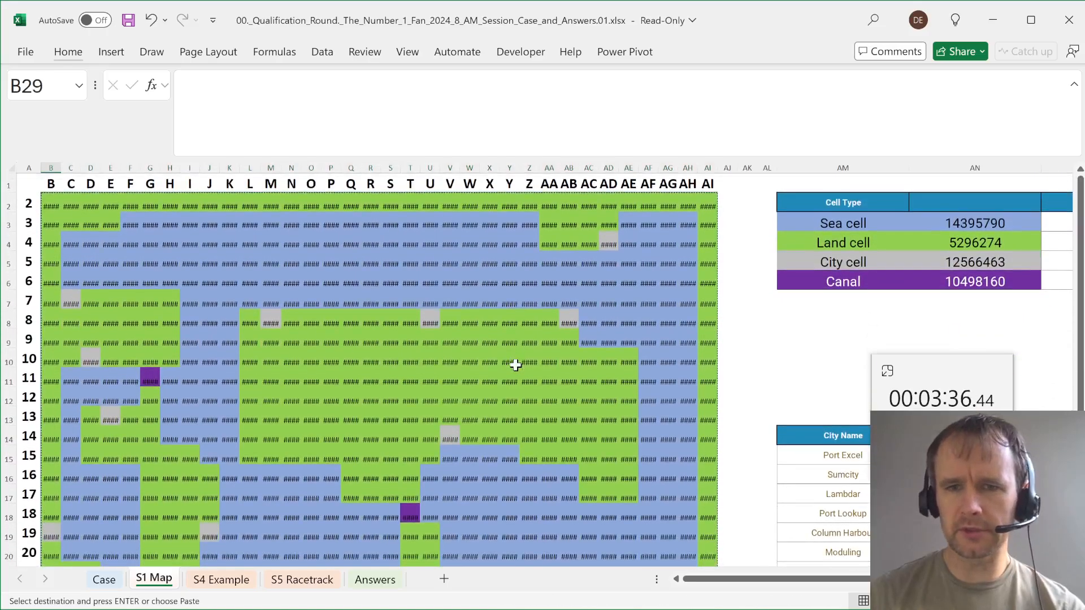
{"action": "scroll", "coordinate": [473, 318], "scroll_direction": "right", "scroll_amount": 5}
{"action": "scroll", "coordinate": [473, 318], "scroll_direction": "right", "scroll_amount": 3}
{"action": "left_click", "coordinate": [755, 245]}
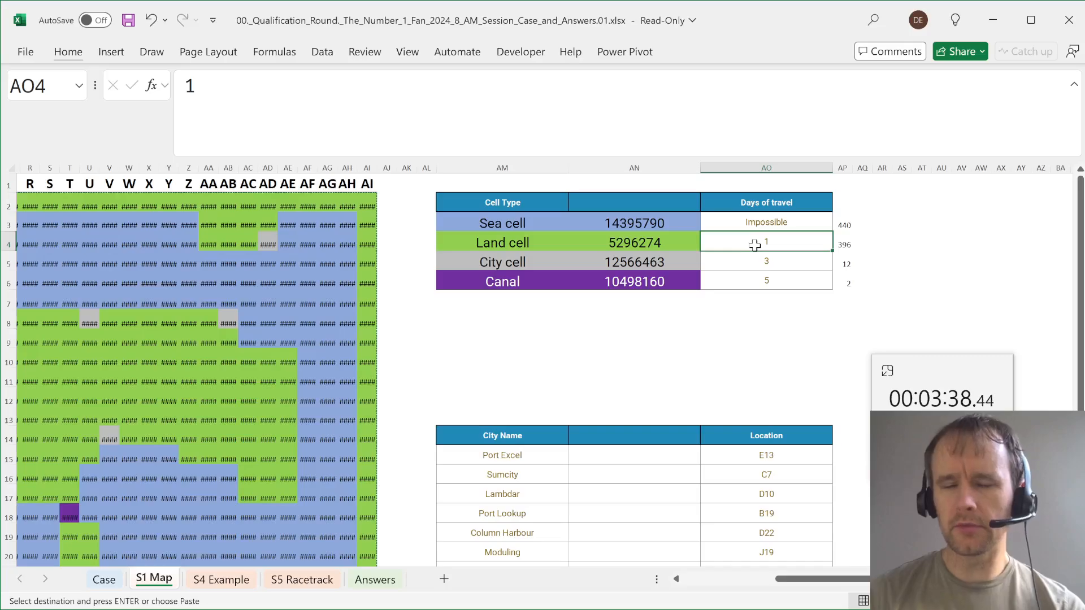
{"action": "key", "text": "shift+Down"}
{"action": "key", "text": "shift+Down"}
{"action": "left_click", "coordinate": [174, 368]}
{"action": "key", "text": "ctrl+Left"}
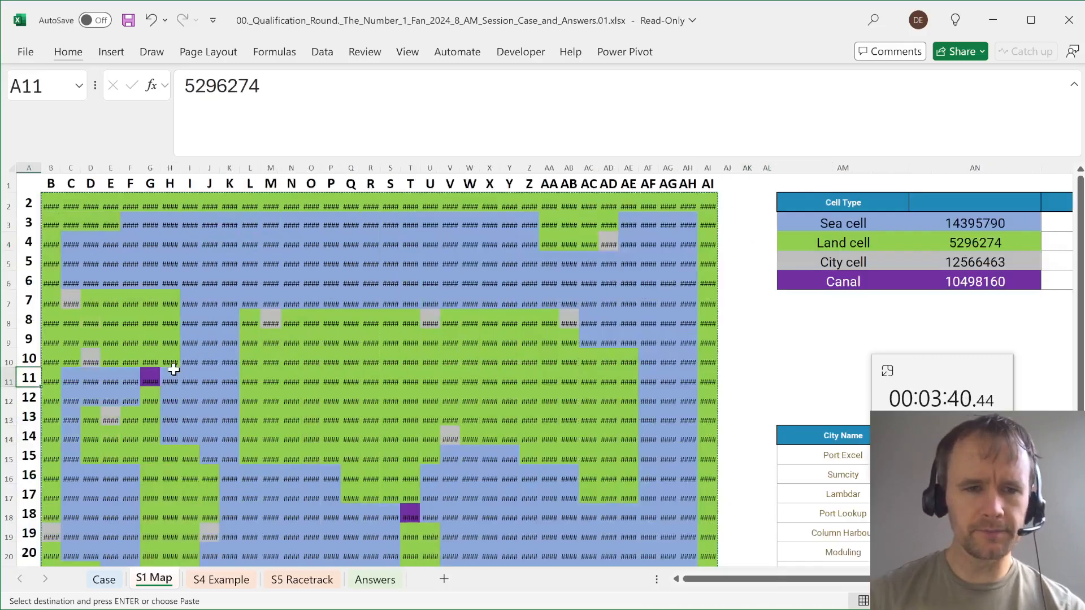
- Paste only the formats of the copied map into the empty area starting at cell B28
{"action": "key", "text": "Right"}
{"action": "key", "text": "ctrl+Down"}
{"action": "key", "text": "Down"}
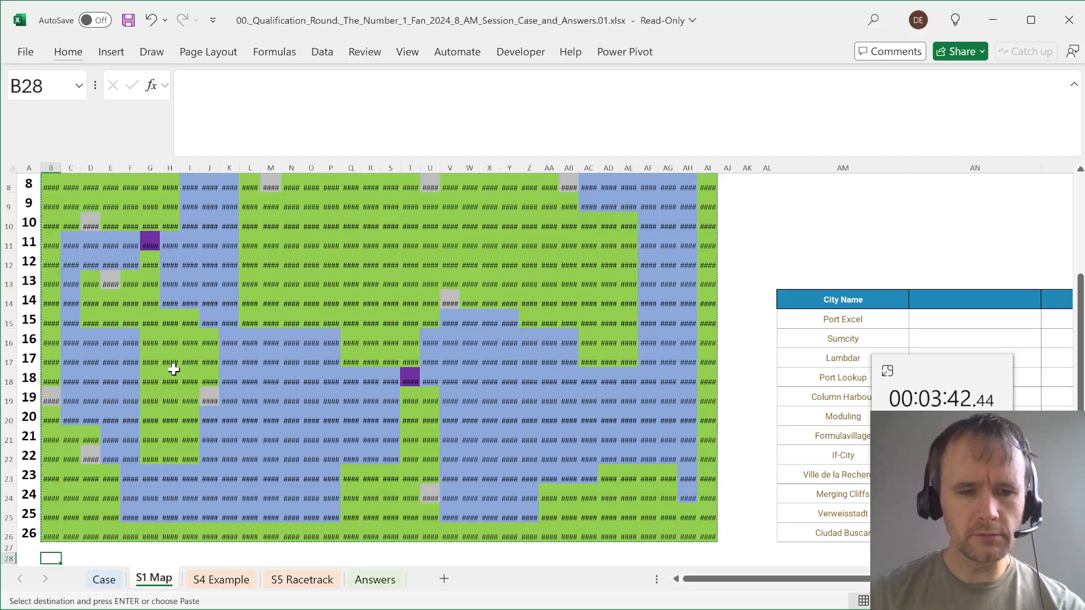
{"action": "key", "text": "alt"}
{"action": "key", "text": "e"}
{"action": "key", "text": "s"}
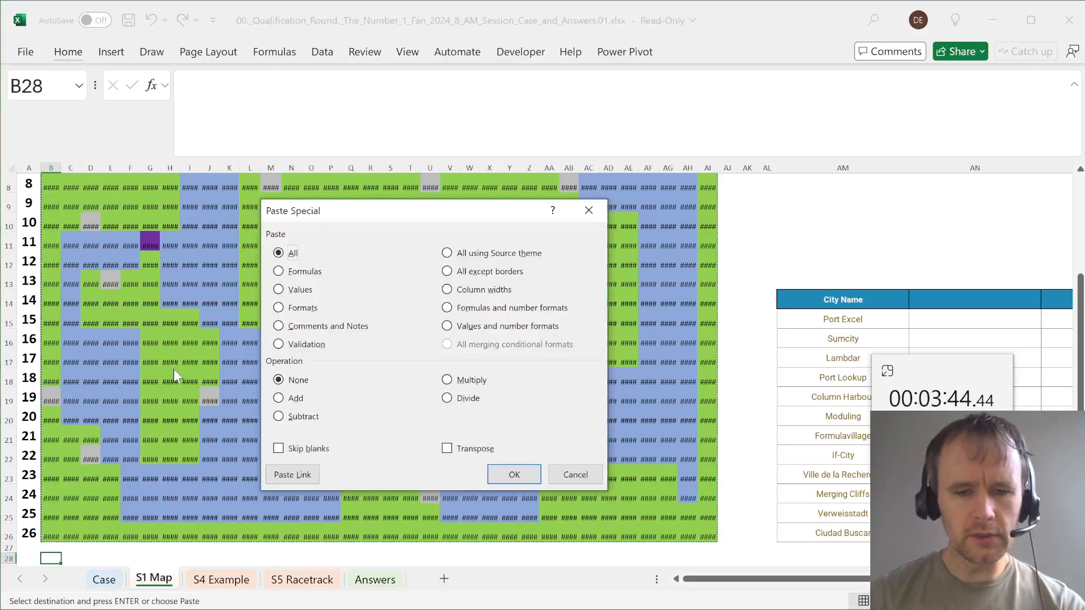
{"action": "key", "text": "t"}
{"action": "key", "text": "Return"}
{"action": "scroll", "coordinate": [168, 376], "scroll_direction": "down", "scroll_amount": 6}
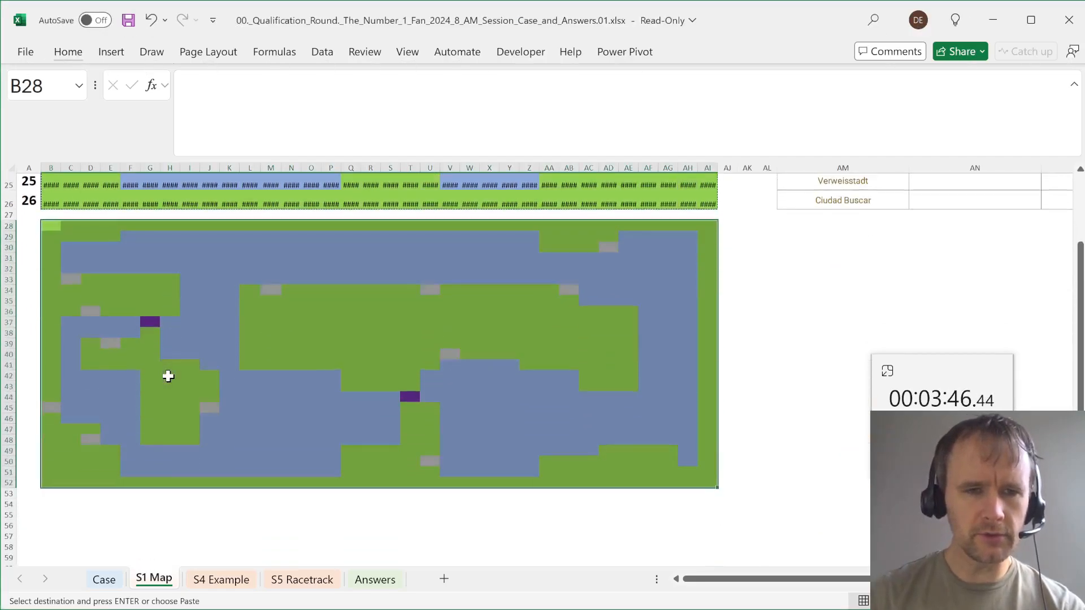
- Begin a formula in B28 that leaves sea cells blank: =IF(B2=$AN$3,"",
{"action": "scroll", "coordinate": [167, 376], "scroll_direction": "up", "scroll_amount": 2}
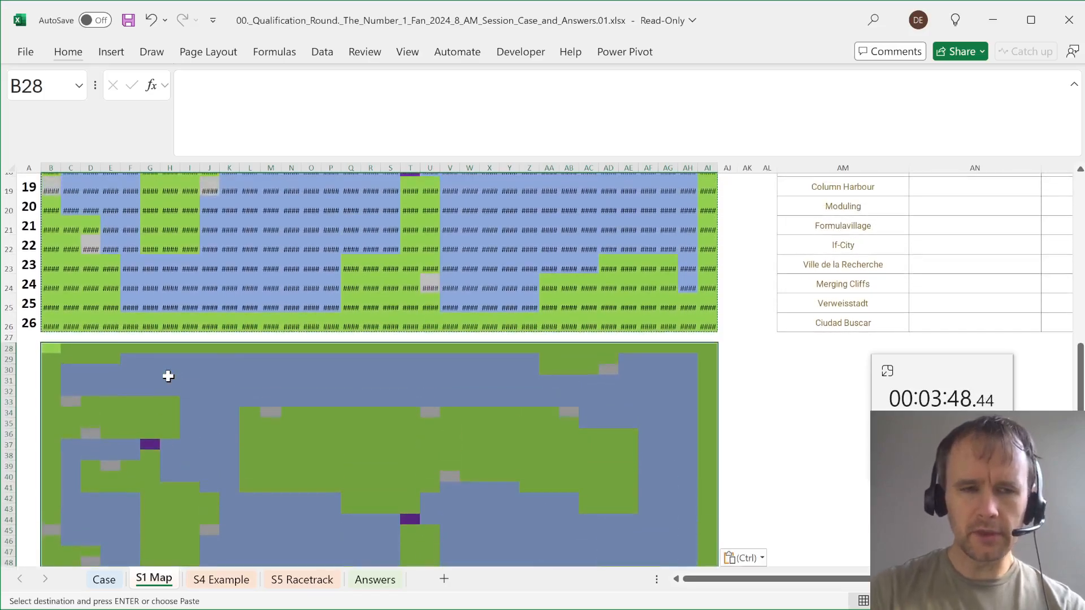
{"action": "type", "text": "=if"}
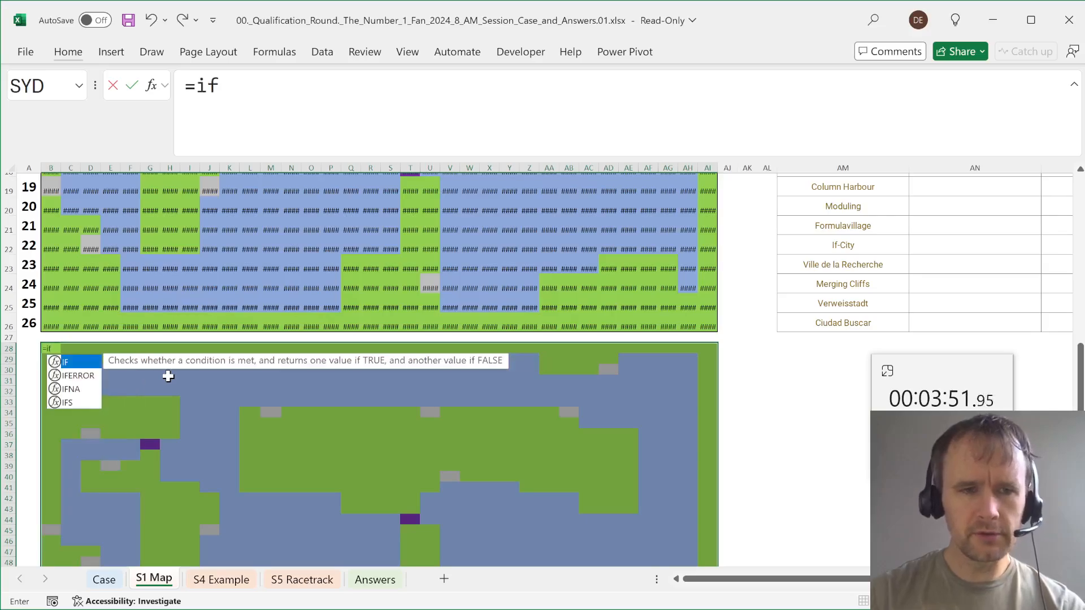
{"action": "key", "text": "Tab"}
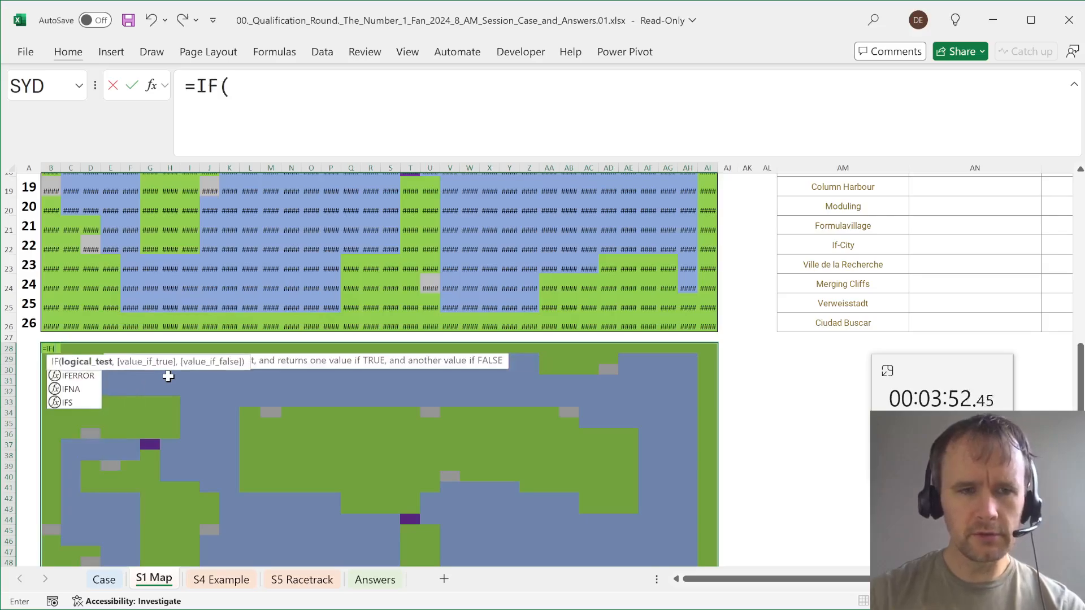
{"action": "key", "text": "ctrl+Up"}
{"action": "key", "text": "ctrl+Up"}
{"action": "key", "text": "Down"}
{"action": "type", "text": "="}
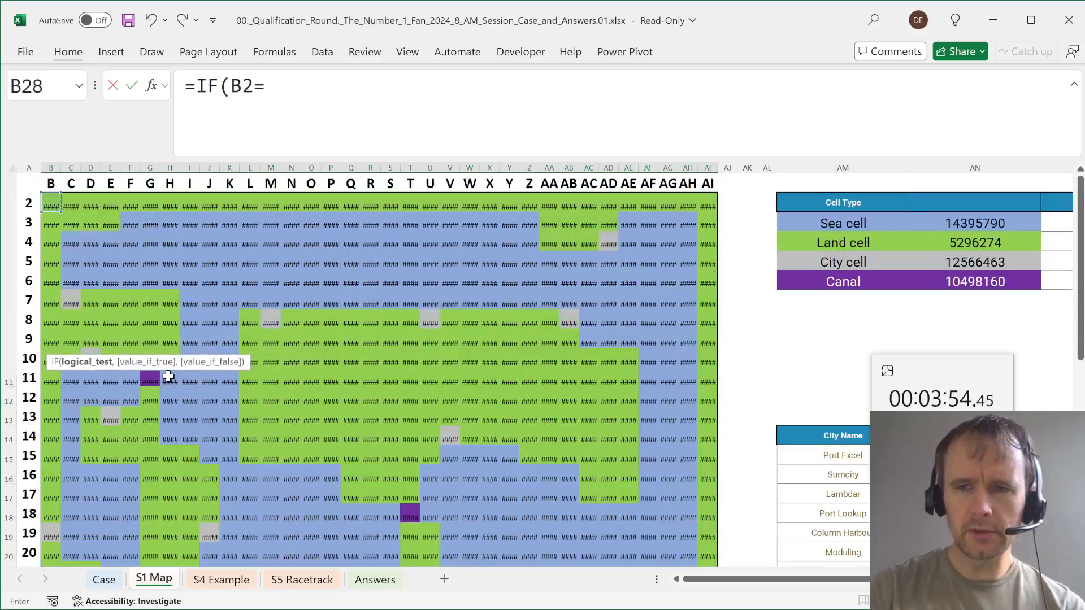
{"action": "left_click", "coordinate": [982, 227]}
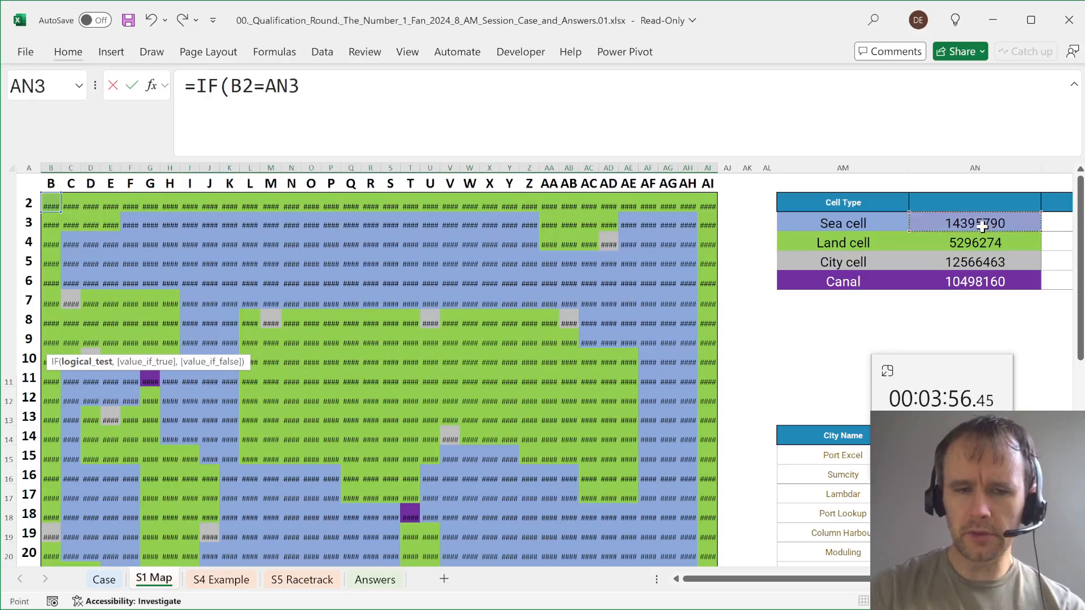
{"action": "key", "text": "F4"}
{"action": "type", "text": ",\"\","}
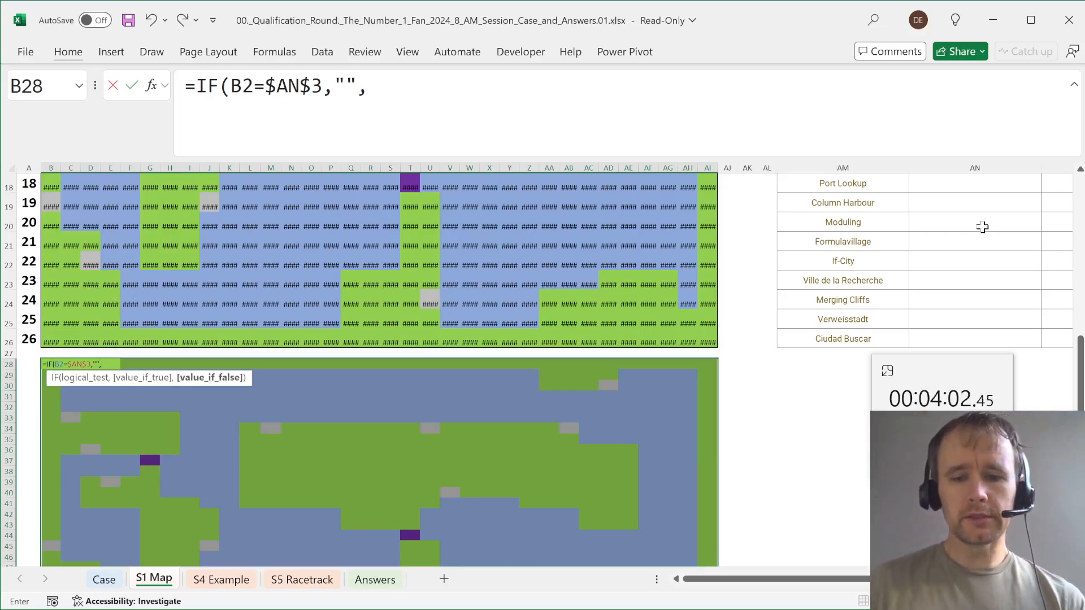
- Add an XLOOKUP as the formula's false value, looking up B2 in $AM$3:$AM$6
{"action": "type", "text": "xl"}
{"action": "key", "text": "Tab"}
{"action": "key", "text": "ctrl+Up"}
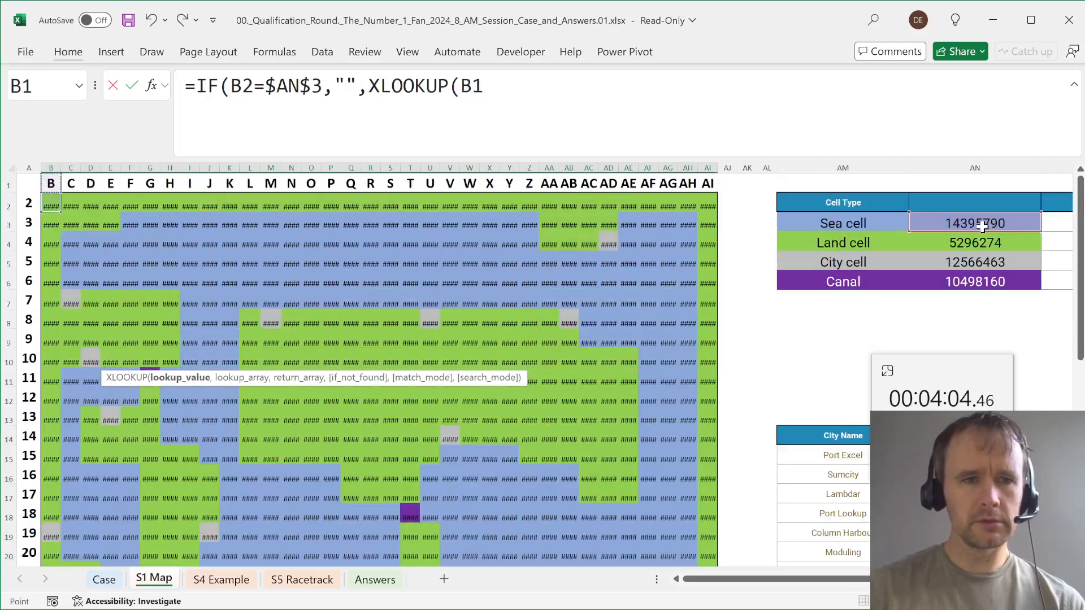
{"action": "key", "text": "Down"}
{"action": "type", "text": ","}
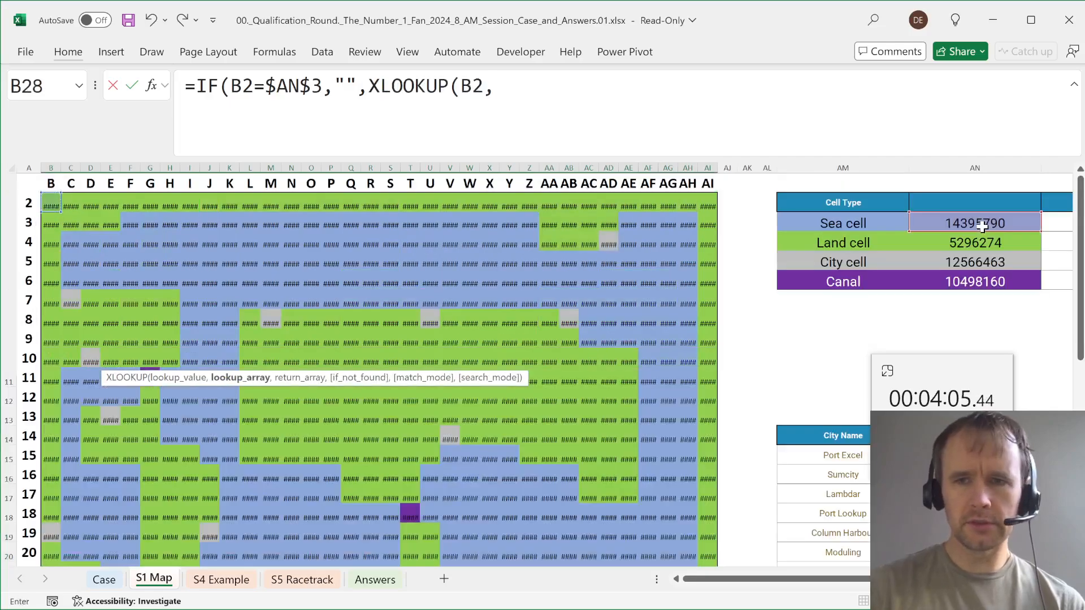
{"action": "left_click", "coordinate": [842, 222]}
{"action": "key", "text": "ctrl+shift+Down"}
{"action": "key", "text": "F4"}
{"action": "type", "text": ","}
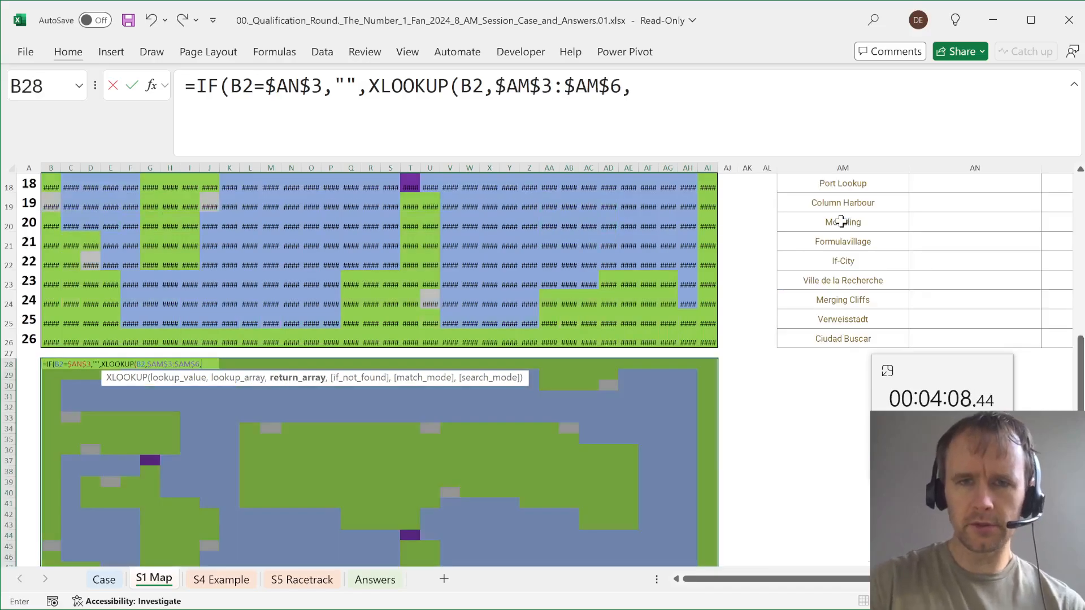
- Set the XLOOKUP's return array to the days of travel range $AO$3:$AO$6
{"action": "scroll", "coordinate": [841, 222], "scroll_direction": "up", "scroll_amount": 6}
{"action": "scroll", "coordinate": [841, 222], "scroll_direction": "right", "scroll_amount": 4}
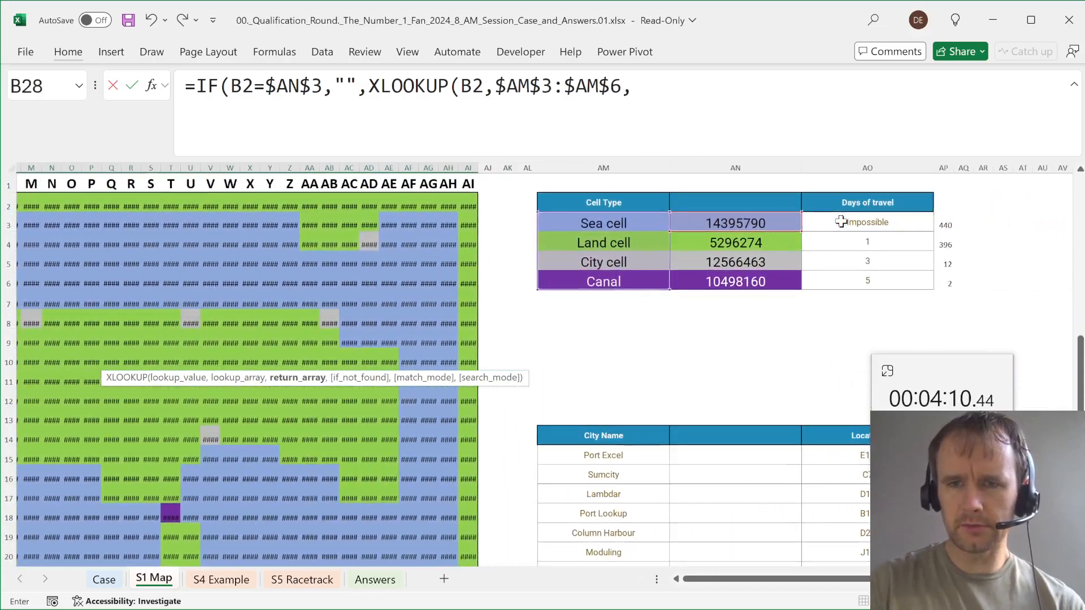
{"action": "left_click", "coordinate": [842, 222]}
{"action": "key", "text": "ctrl+shift+Down"}
{"action": "key", "text": "F4"}
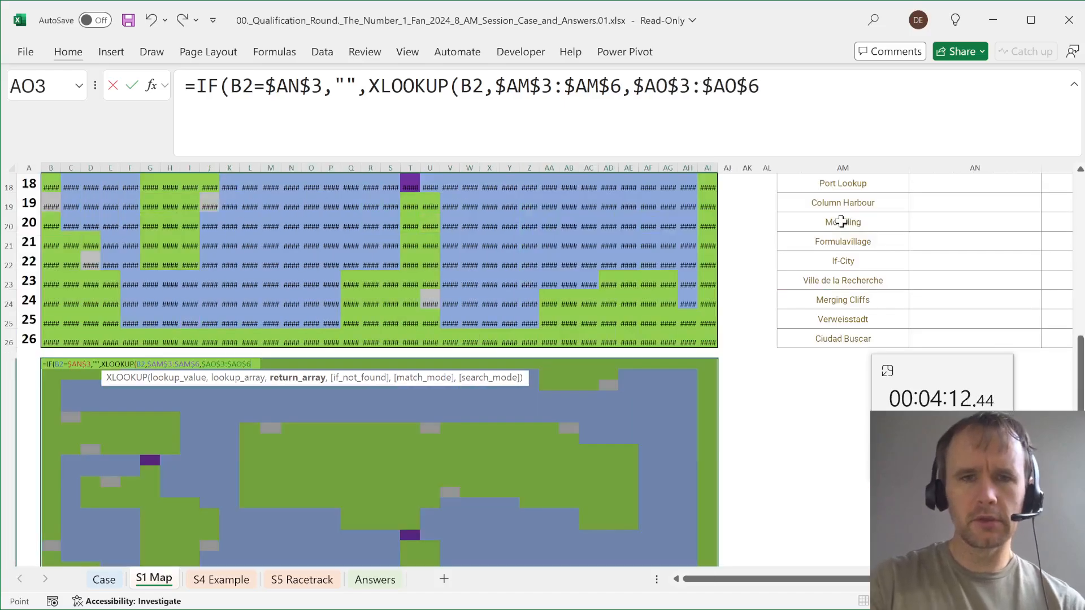
- Complete the B28 formula by adding the minimum of surrounding cells, +MIN(A27:C29)), and enter it
{"action": "type", "text": ")+"}
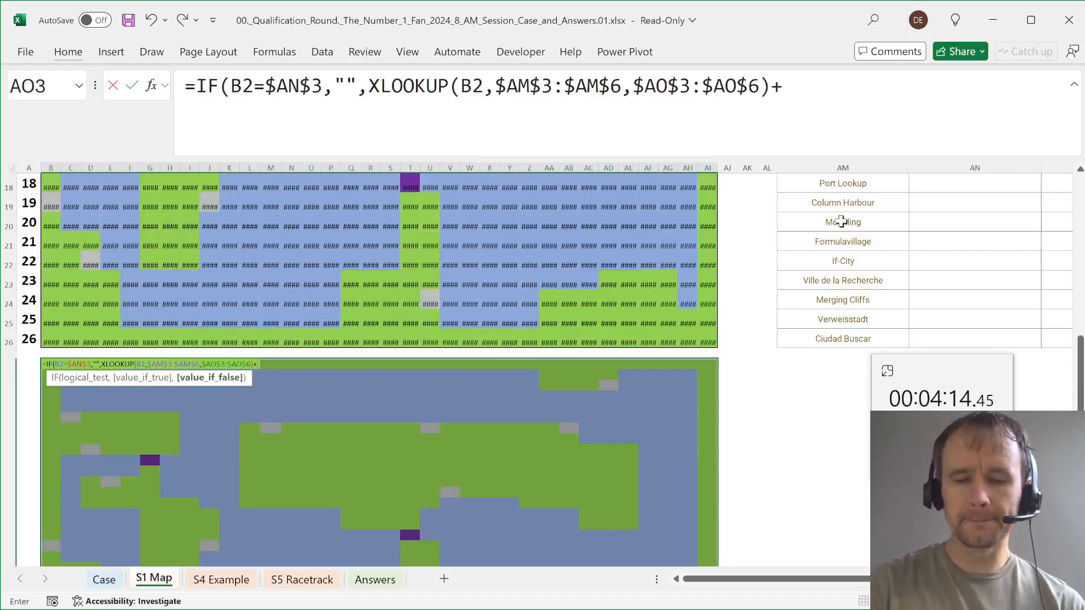
{"action": "type", "text": "m"}
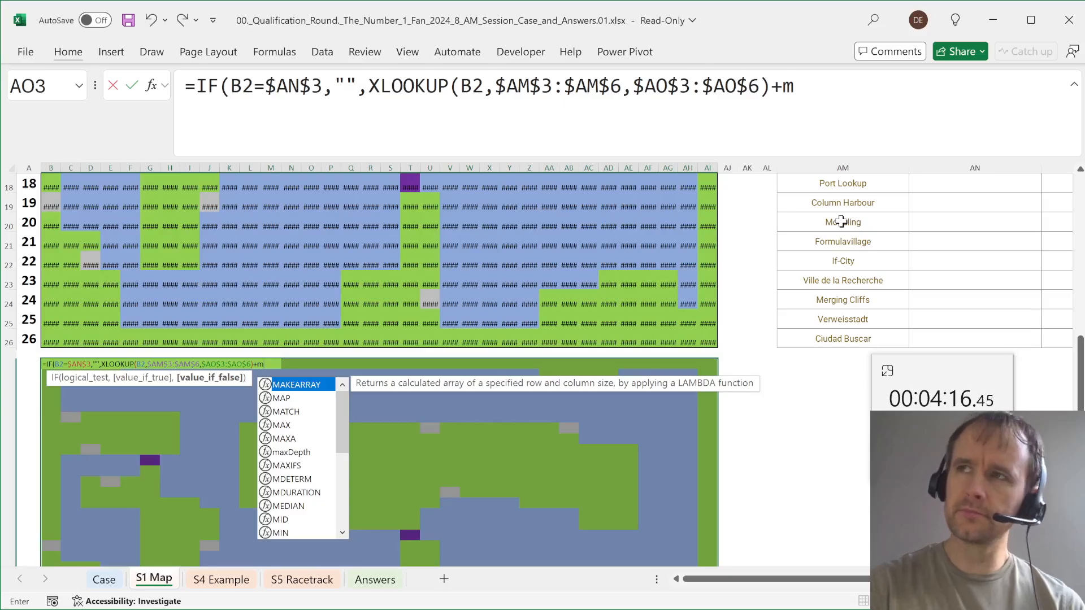
{"action": "type", "text": "in"}
{"action": "key", "text": "Tab"}
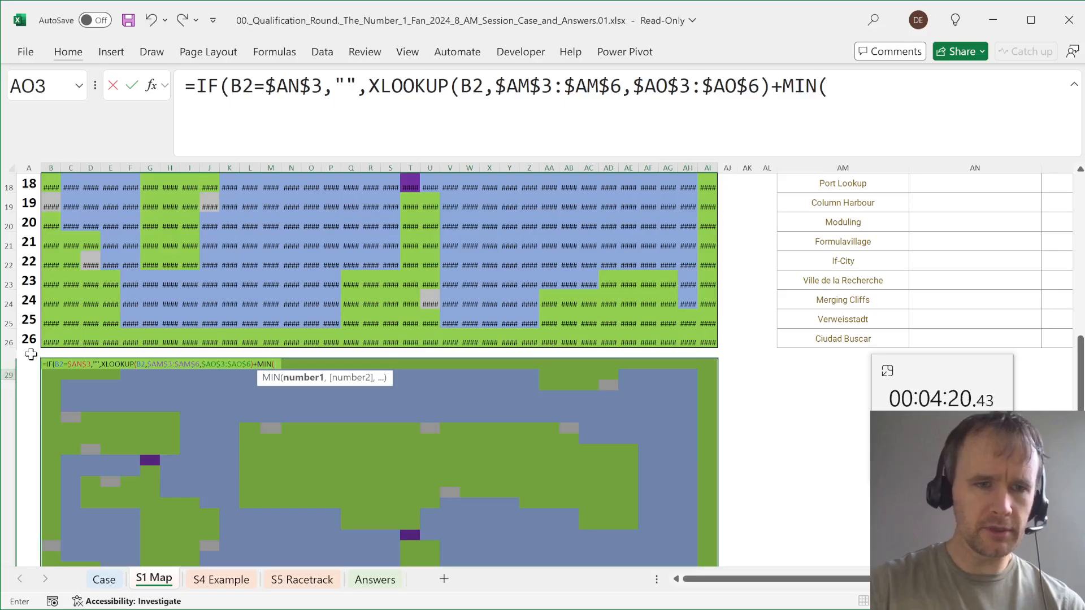
{"action": "left_click_drag", "start_coordinate": [30, 354], "coordinate": [64, 376]}
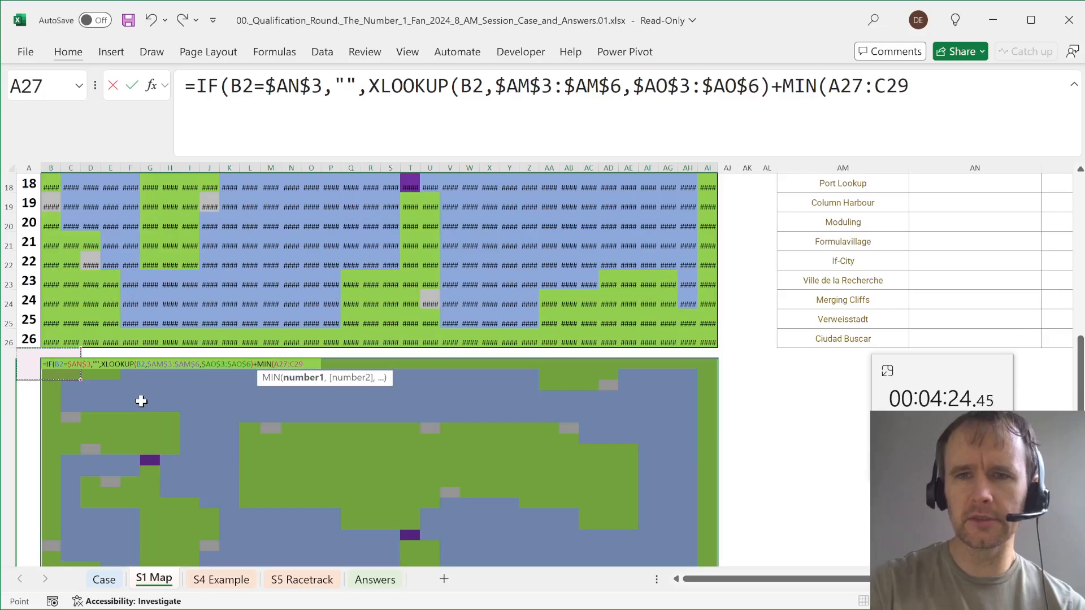
{"action": "type", "text": "))"}
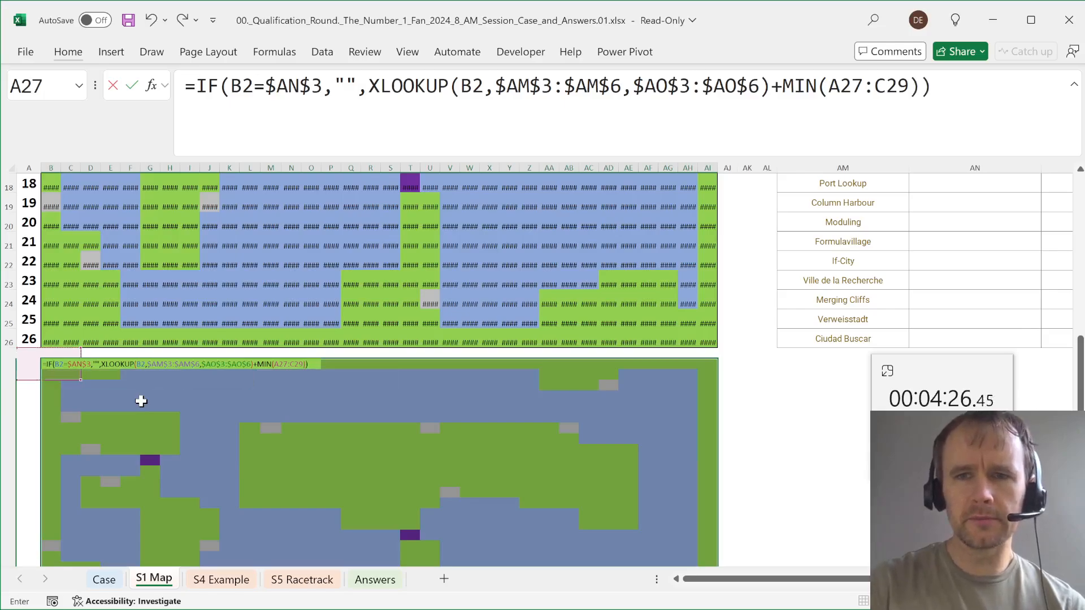
{"action": "key", "text": "ctrl+Return"}
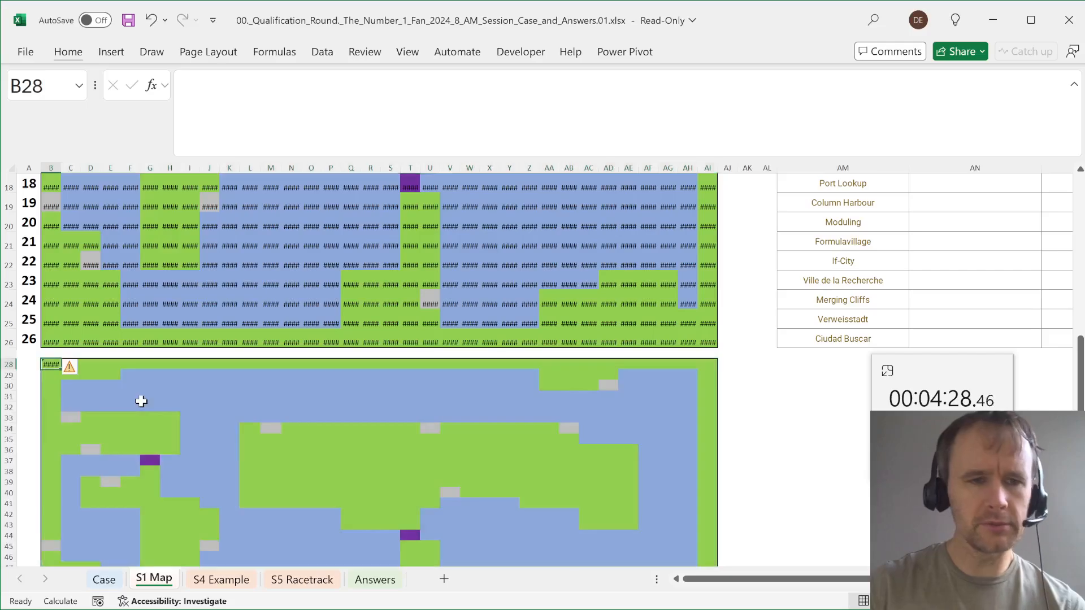
- Enter the label Example1 in cell AM30, below the city table
{"action": "scroll", "coordinate": [567, 316], "scroll_direction": "right", "scroll_amount": 5}
{"action": "scroll", "coordinate": [567, 317], "scroll_direction": "up", "scroll_amount": 3}
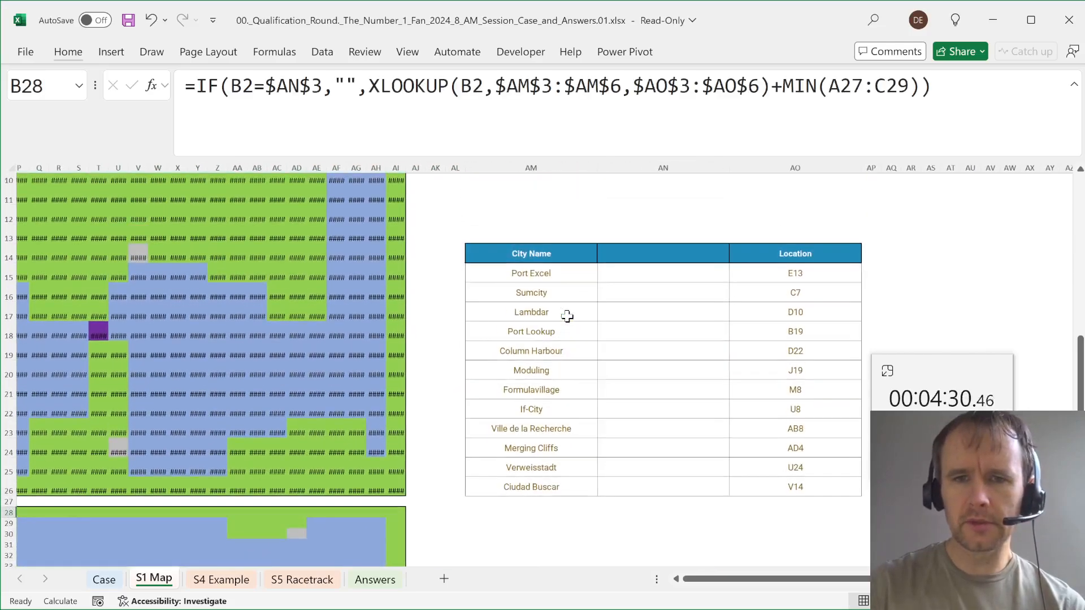
{"action": "left_click", "coordinate": [719, 274]}
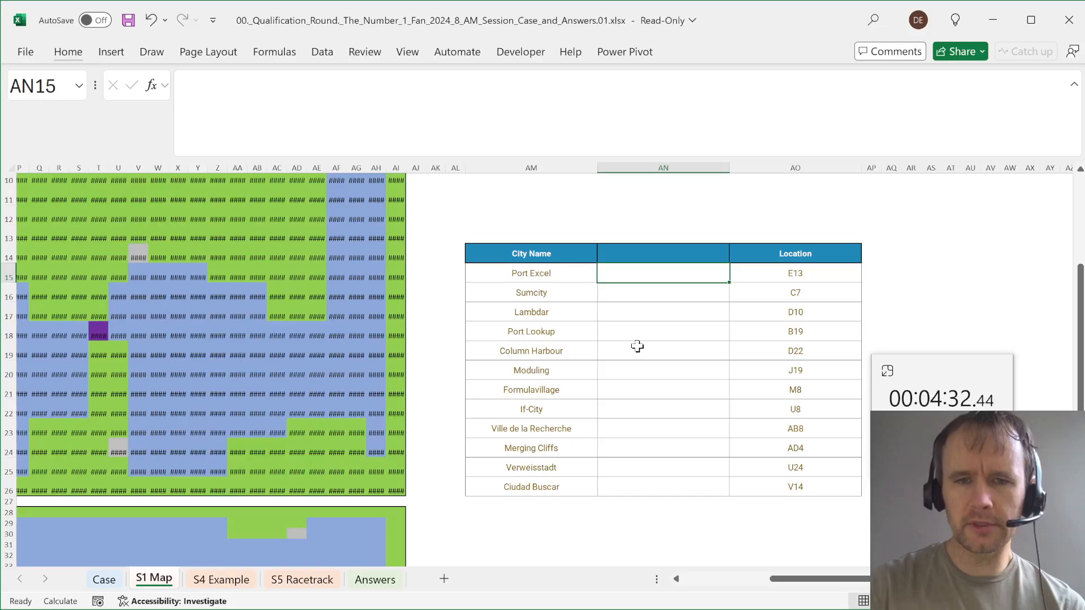
{"action": "scroll", "coordinate": [637, 346], "scroll_direction": "down", "scroll_amount": 1}
{"action": "scroll", "coordinate": [637, 346], "scroll_direction": "left", "scroll_amount": 2}
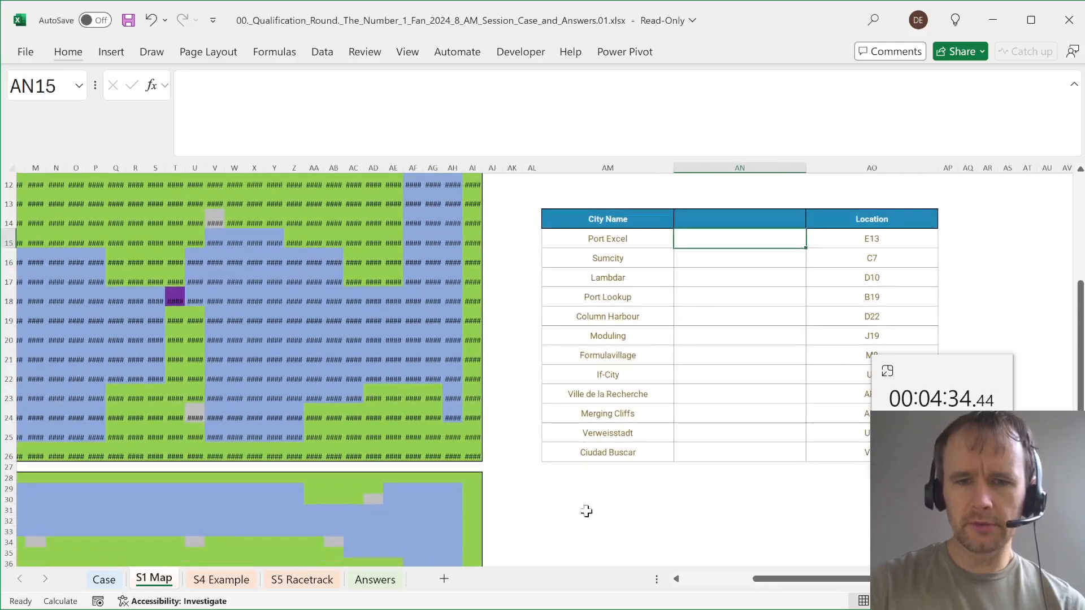
{"action": "left_click", "coordinate": [587, 498]}
{"action": "type", "text": "Ex"}
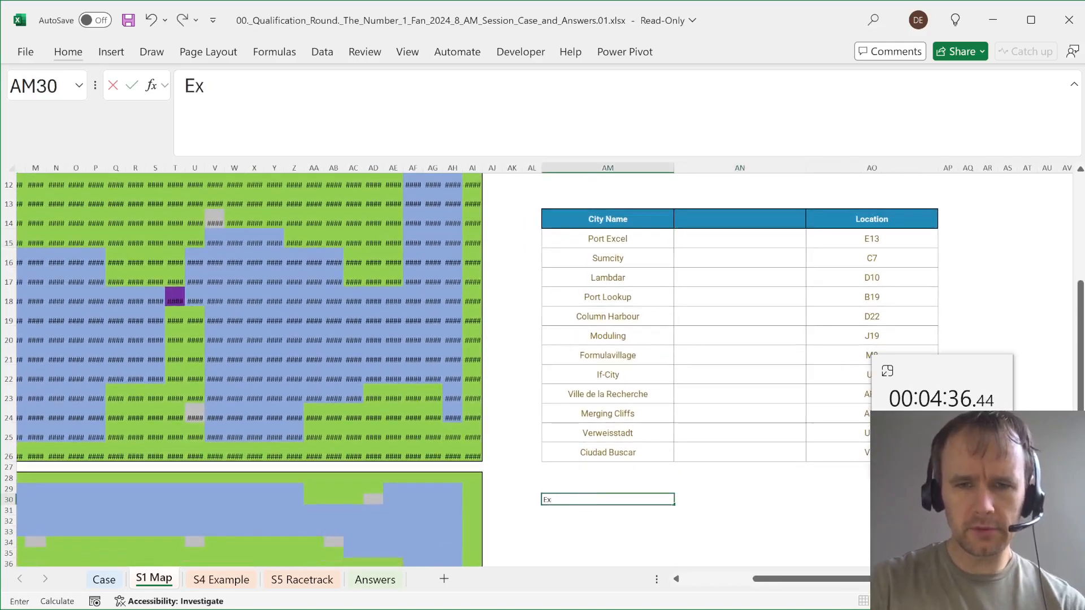
{"action": "type", "text": "ample"}
{"action": "key", "text": "Return"}
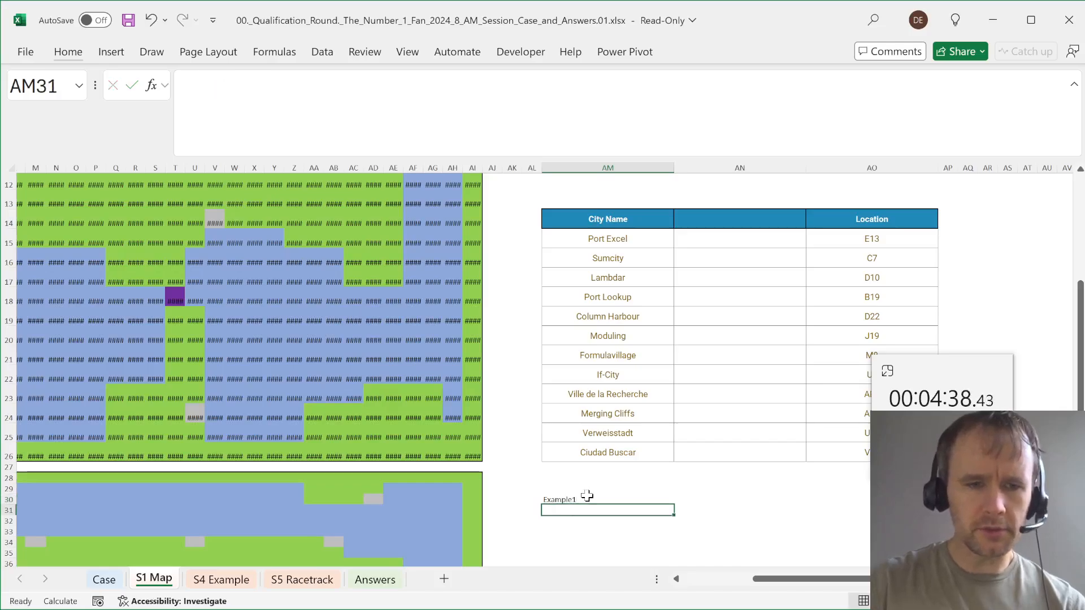
- Start an XLOOKUP in AN30 with the example label in AM30 as its lookup value
{"action": "key", "text": "ctrl+Page_Up"}
{"action": "key", "text": "ctrl+Page_Down"}
{"action": "key", "text": "Up"}
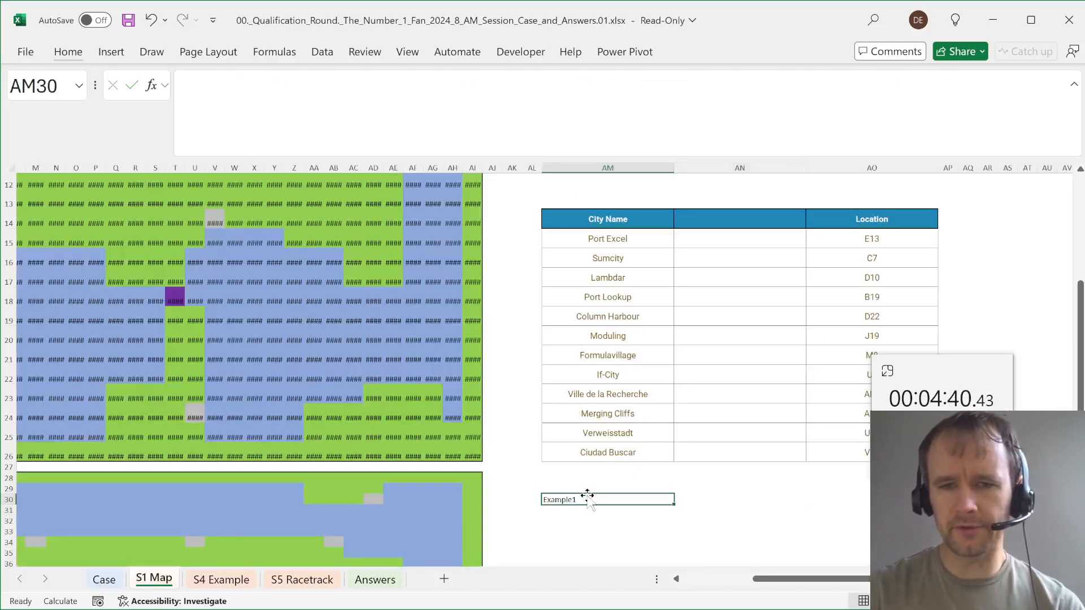
{"action": "key", "text": "Right"}
{"action": "type", "text": "=xl"}
{"action": "key", "text": "Tab"}
{"action": "left_click", "coordinate": [587, 496]}
{"action": "type", "text": ","}
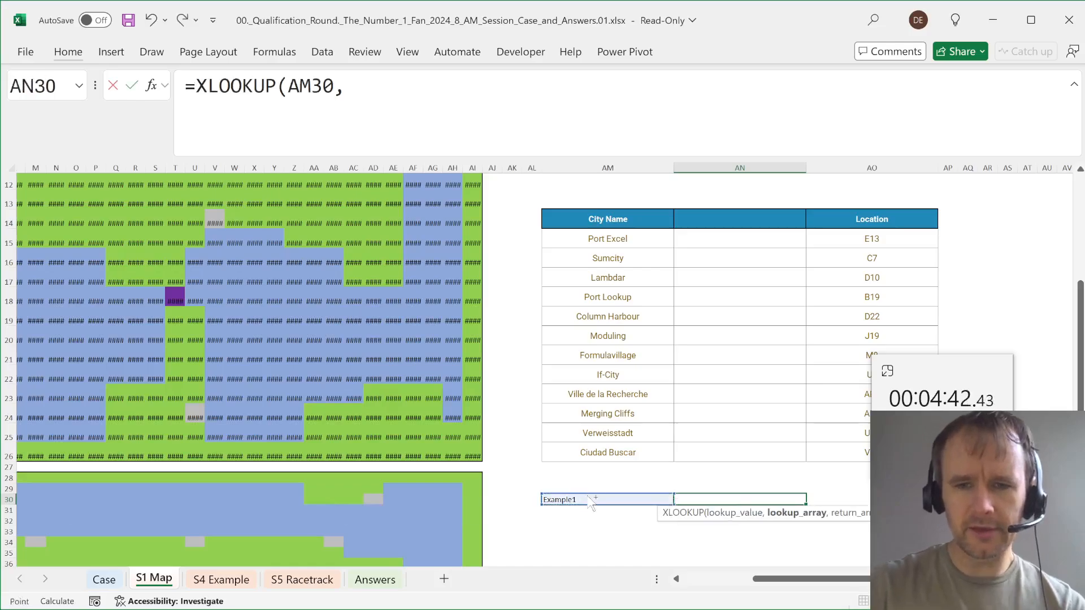
- Complete the XLOOKUP with Case!B63:B84 as lookup array and Case!G63:J84 as return array
{"action": "key", "text": "ctrl+Page_Up"}
{"action": "left_click_drag", "start_coordinate": [90, 363], "coordinate": [90, 396]}
{"action": "key", "text": "ctrl+shift+Down"}
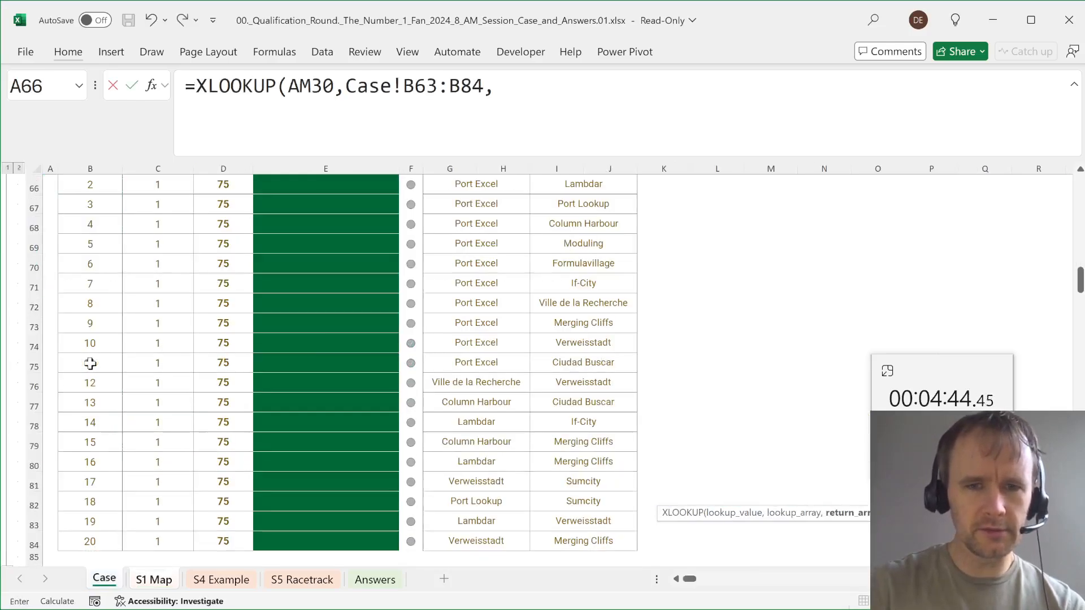
{"action": "left_click", "coordinate": [460, 534]}
{"action": "key", "text": "ctrl+shift+Right"}
{"action": "key", "text": "ctrl+shift+Up"}
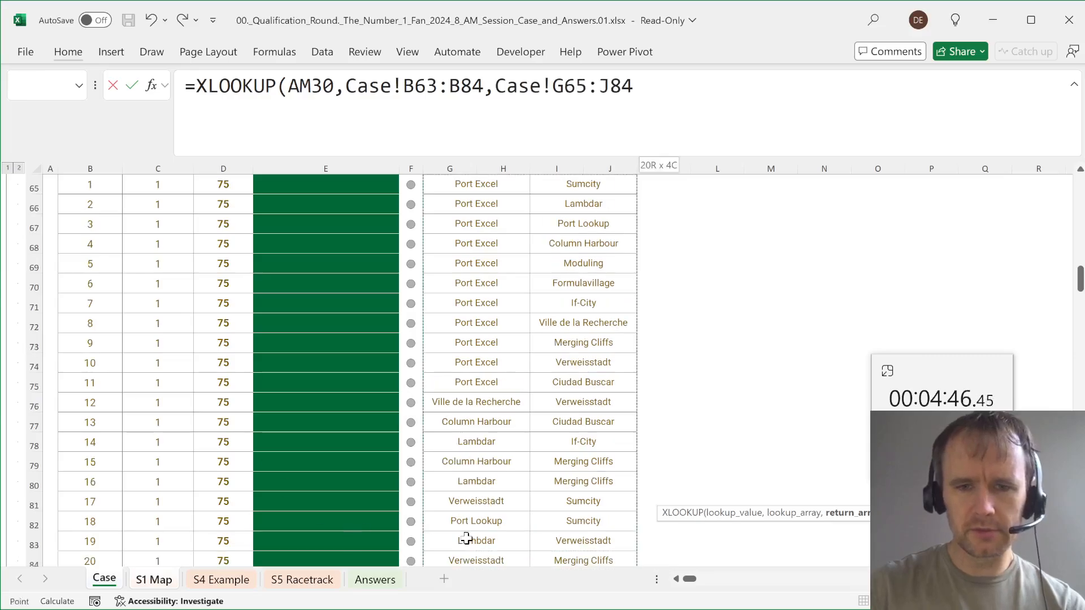
{"action": "key", "text": "ctrl+shift+Up"}
{"action": "type", "text": ")"}
{"action": "key", "text": "Return"}
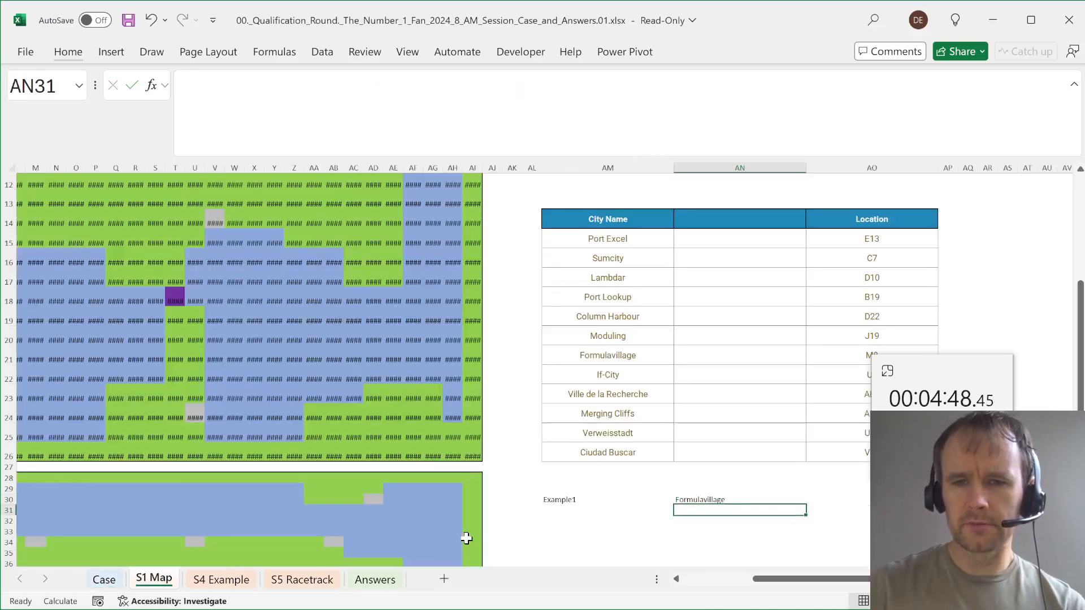
- Start an XLOOKUP in AN31 with the city name in AN30 as its lookup value
{"action": "key", "text": "Up"}
{"action": "key", "text": "Left"}
{"action": "key", "text": "Down"}
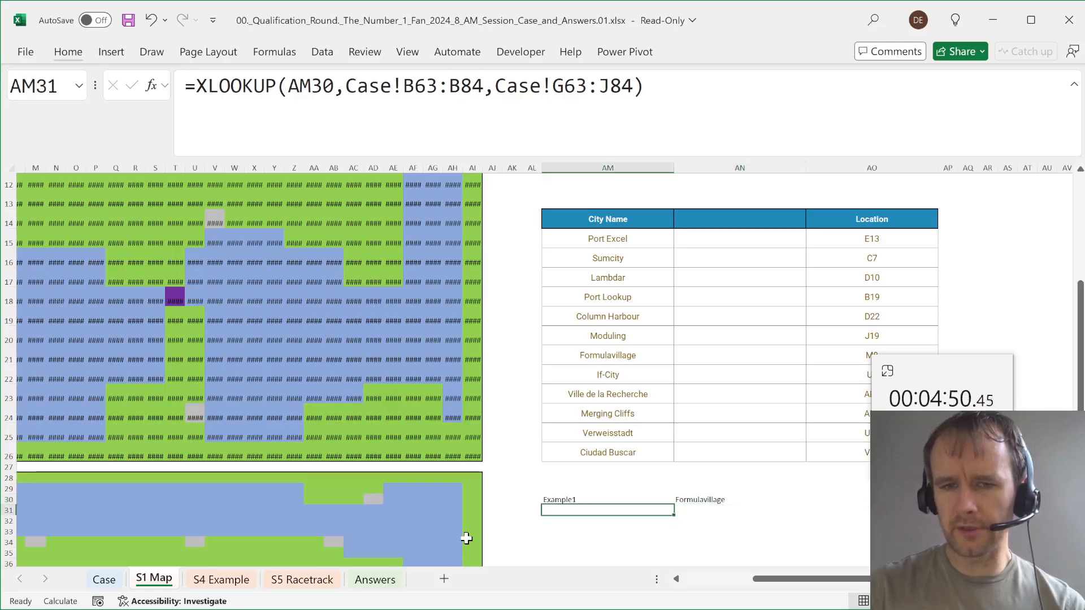
{"action": "key", "text": "Down"}
{"action": "key", "text": "Up"}
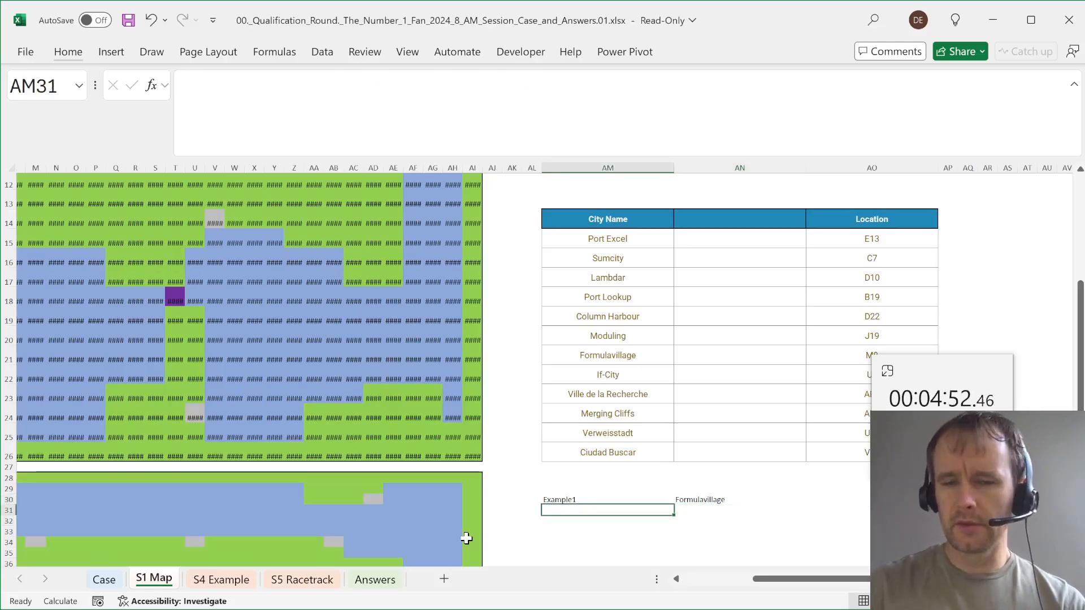
{"action": "key", "text": "Right"}
{"action": "type", "text": "="}
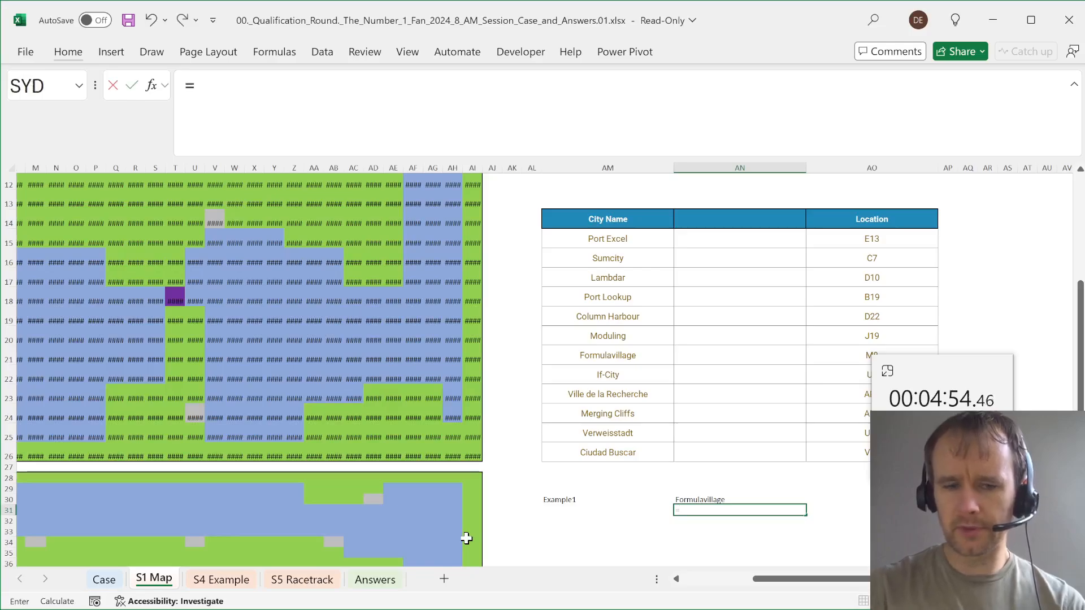
{"action": "type", "text": "x"}
{"action": "key", "text": "Right"}
{"action": "key", "text": "Left"}
{"action": "type", "text": "=xl"}
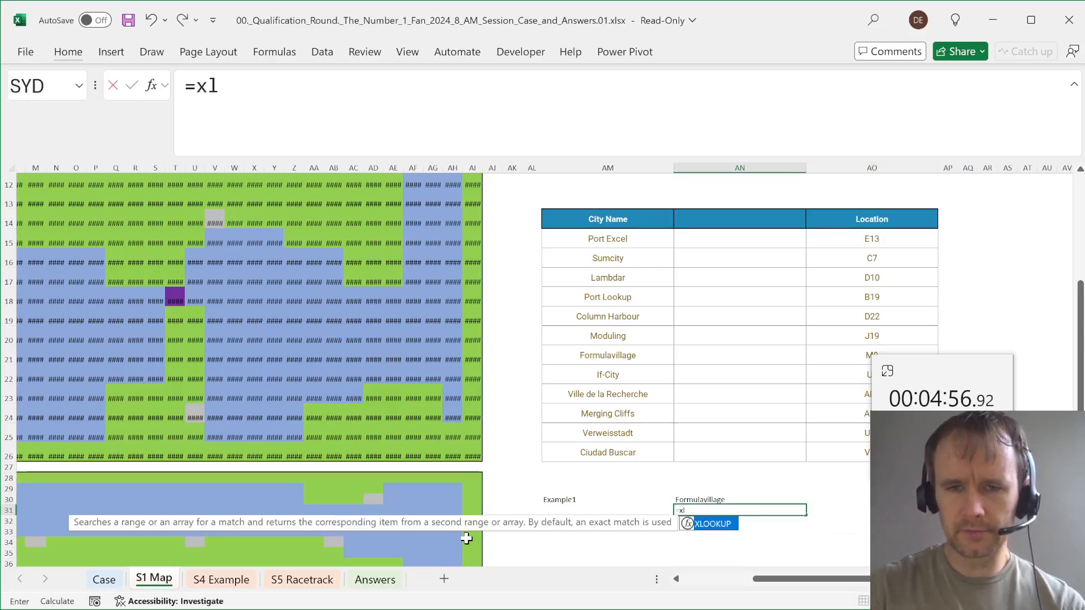
{"action": "key", "text": "Tab"}
{"action": "type", "text": ","}
{"action": "key", "text": "BackSpace"}
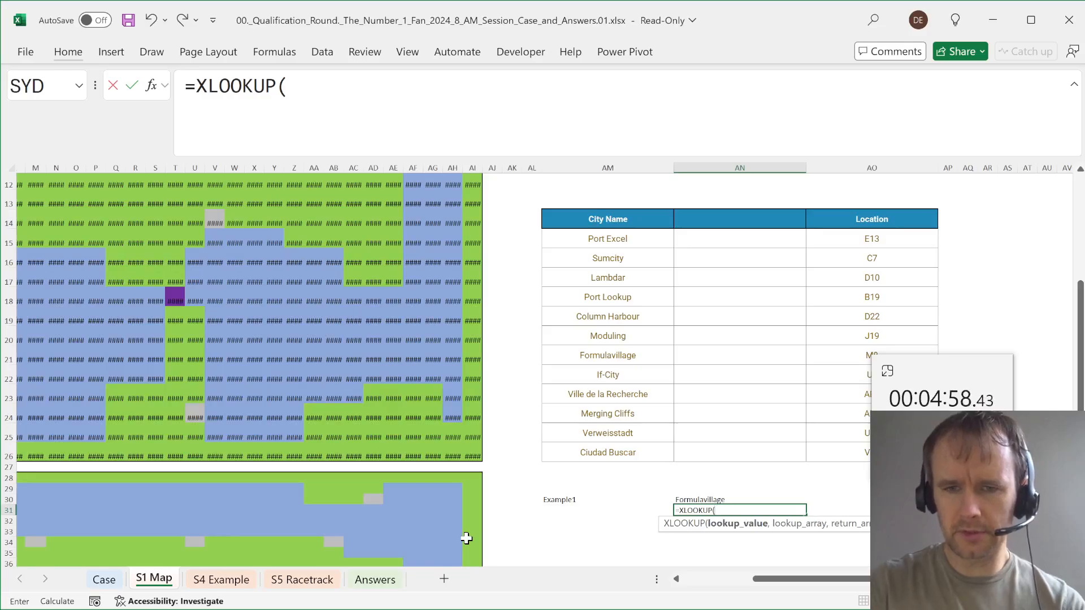
{"action": "key", "text": "Up"}
{"action": "type", "text": ","}
- Set the XLOOKUP's lookup array to the city names, as the absolute range $AM$15:$AM$26
{"action": "key", "text": "Left"}
{"action": "key", "text": "Up"}
{"action": "key", "text": "Up"}
{"action": "key", "text": "Up"}
{"action": "key", "text": "Up"}
{"action": "key", "text": "Up"}
{"action": "key", "text": "shift+Up"}
{"action": "key", "text": "shift+Up"}
{"action": "key", "text": "shift+Up"}
{"action": "key", "text": "shift+Up"}
{"action": "key", "text": "shift+Up"}
{"action": "key", "text": "shift+Up"}
{"action": "key", "text": "shift+Up"}
{"action": "key", "text": "shift+Up"}
{"action": "key", "text": "shift+Up"}
{"action": "key", "text": "shift+Up"}
{"action": "key", "text": "shift+Up"}
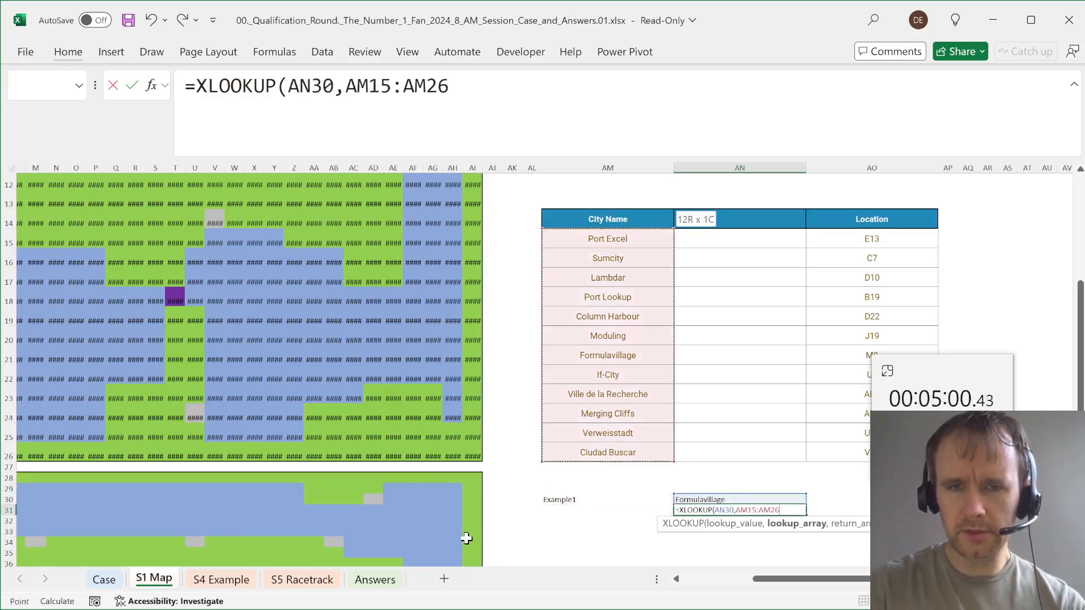
{"action": "key", "text": "F4"}
- Set the return array to the city locations $AO$15:$AO$26 and enter the formula in AN31
{"action": "type", "text": ","}
{"action": "key", "text": "Up"}
{"action": "key", "text": "Right"}
{"action": "key", "text": "Up"}
{"action": "key", "text": "Up"}
{"action": "key", "text": "Up"}
{"action": "key", "text": "Up"}
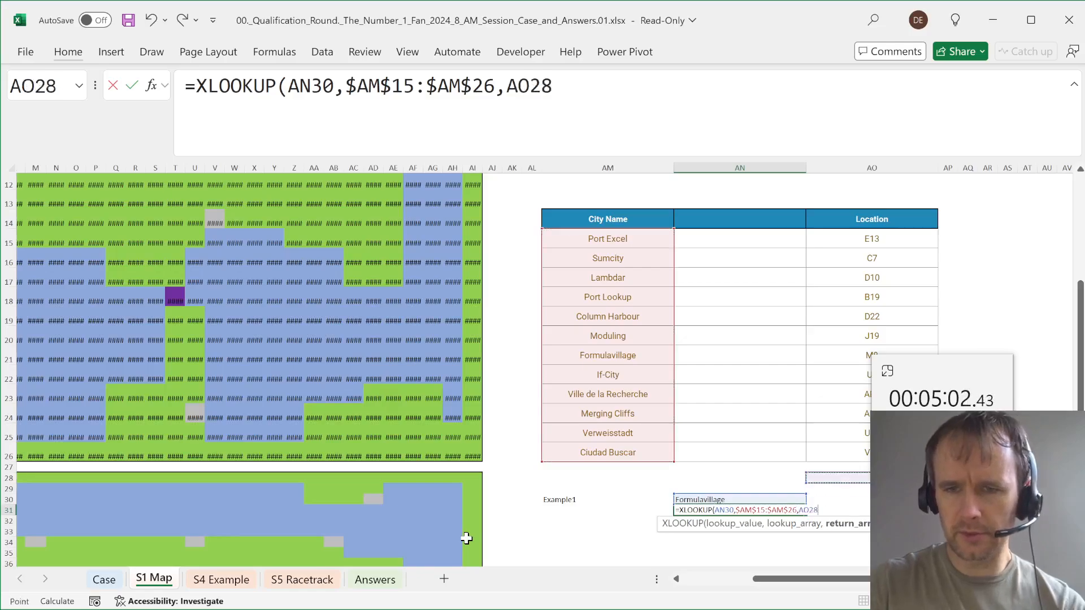
{"action": "key", "text": "shift+Up"}
{"action": "key", "text": "shift+Up"}
{"action": "key", "text": "shift+Up"}
{"action": "key", "text": "shift+Up"}
{"action": "key", "text": "shift+Up"}
{"action": "key", "text": "shift+Up"}
{"action": "key", "text": "shift+Up"}
{"action": "key", "text": "shift+Up"}
{"action": "key", "text": "shift+Up"}
{"action": "key", "text": "shift+Up"}
{"action": "key", "text": "shift+Up"}
{"action": "key", "text": "F4"}
{"action": "key", "text": "ctrl+Return"}
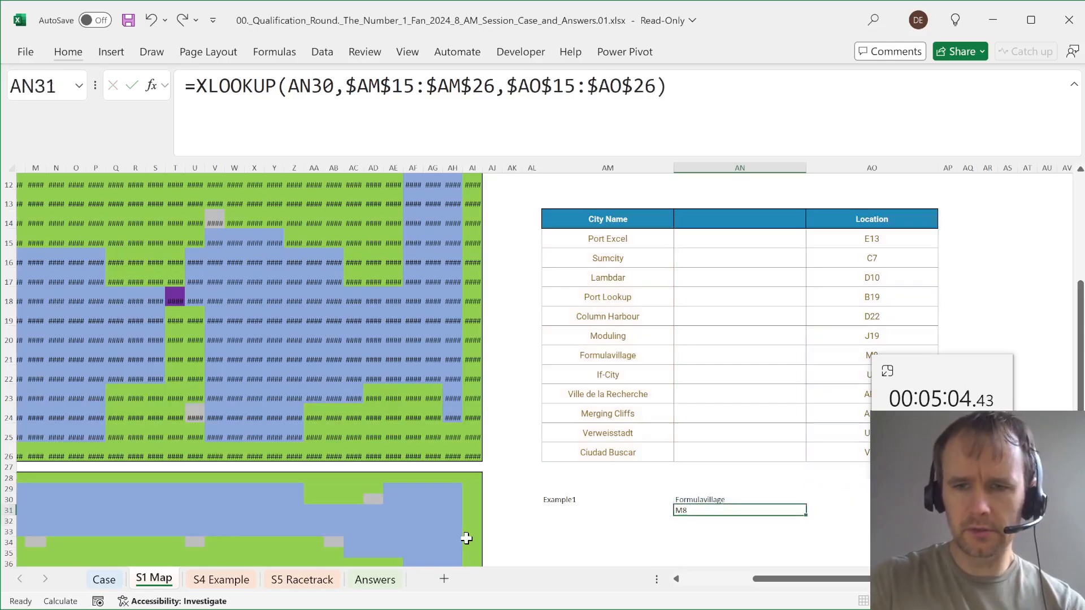
- Copy the location lookup from AN31 into AP31
{"action": "key", "text": "ctrl+c"}
{"action": "key", "text": "Right"}
{"action": "key", "text": "Right"}
{"action": "key", "text": "ctrl+v"}
- Insert a nested IF before the XLOOKUP in B28's formula, starting its test with the column letter reference B$1
{"action": "key", "text": "Down"}
{"action": "key", "text": "Left"}
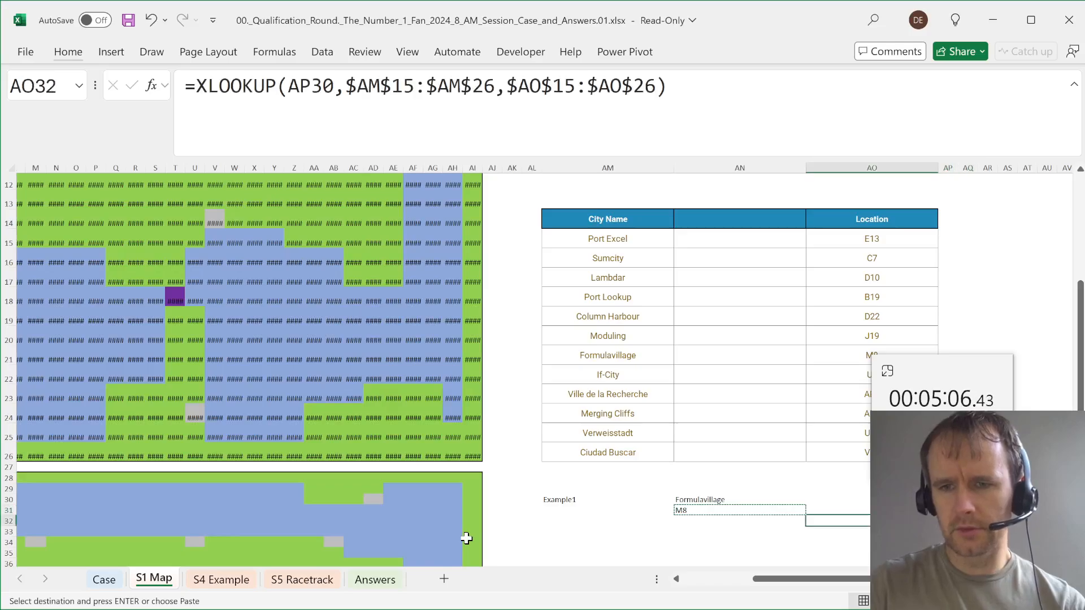
{"action": "key", "text": "Down"}
{"action": "key", "text": "Left"}
{"action": "key", "text": "Down"}
{"action": "key", "text": "Left"}
{"action": "key", "text": "Up"}
{"action": "key", "text": "Left"}
{"action": "key", "text": "Up"}
{"action": "key", "text": "Left"}
{"action": "key", "text": "Up"}
{"action": "key", "text": "Left"}
{"action": "key", "text": "Up"}
{"action": "key", "text": "Left"}
{"action": "key", "text": "Up"}
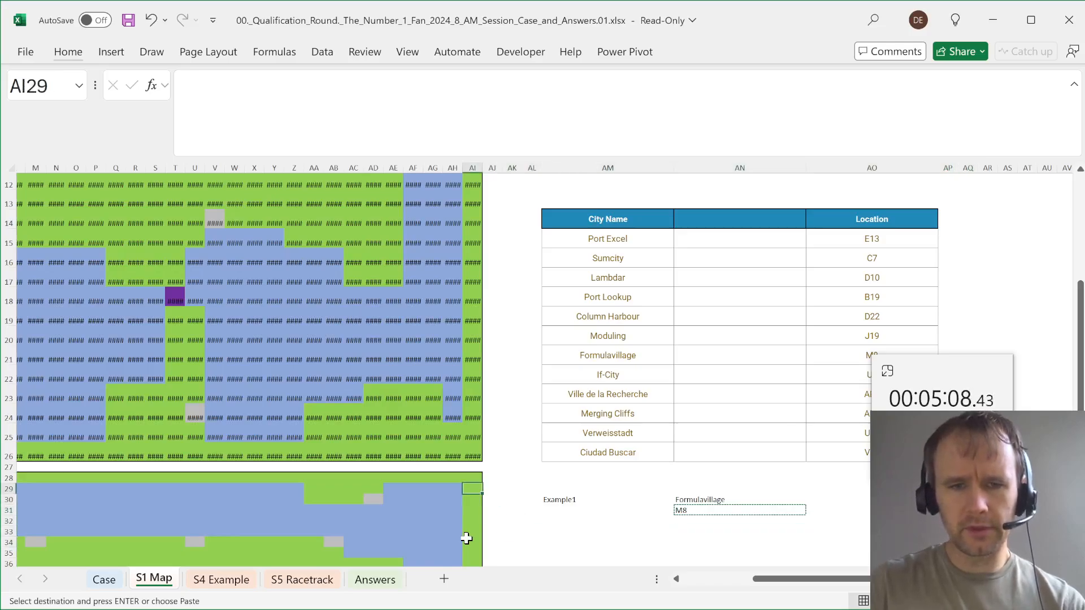
{"action": "key", "text": "Home"}
{"action": "key", "text": "Up"}
{"action": "key", "text": "Right"}
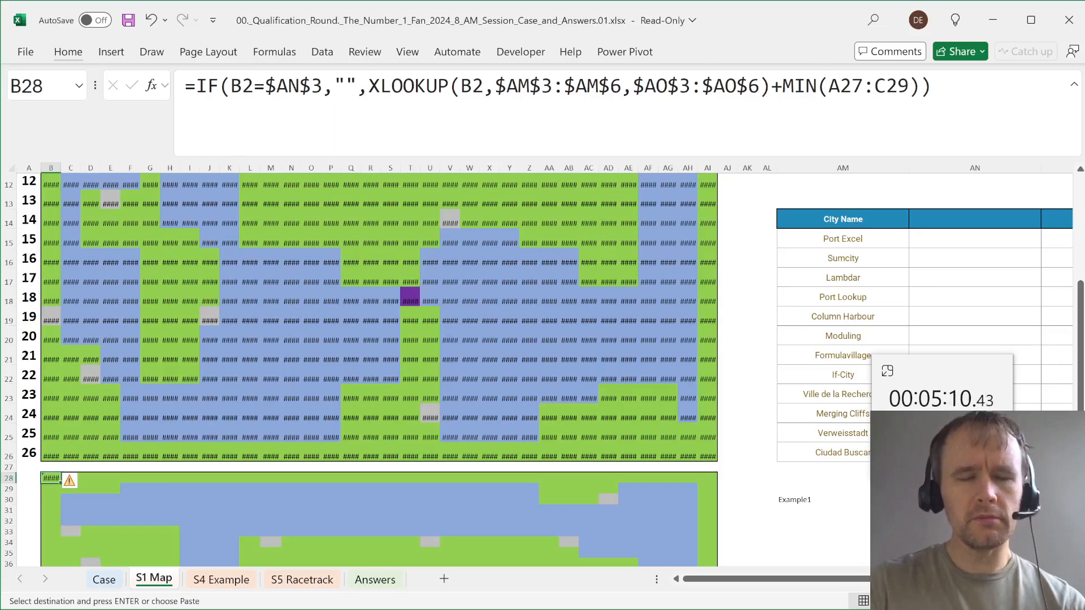
{"action": "left_click", "coordinate": [369, 86]}
{"action": "type", "text": "if"}
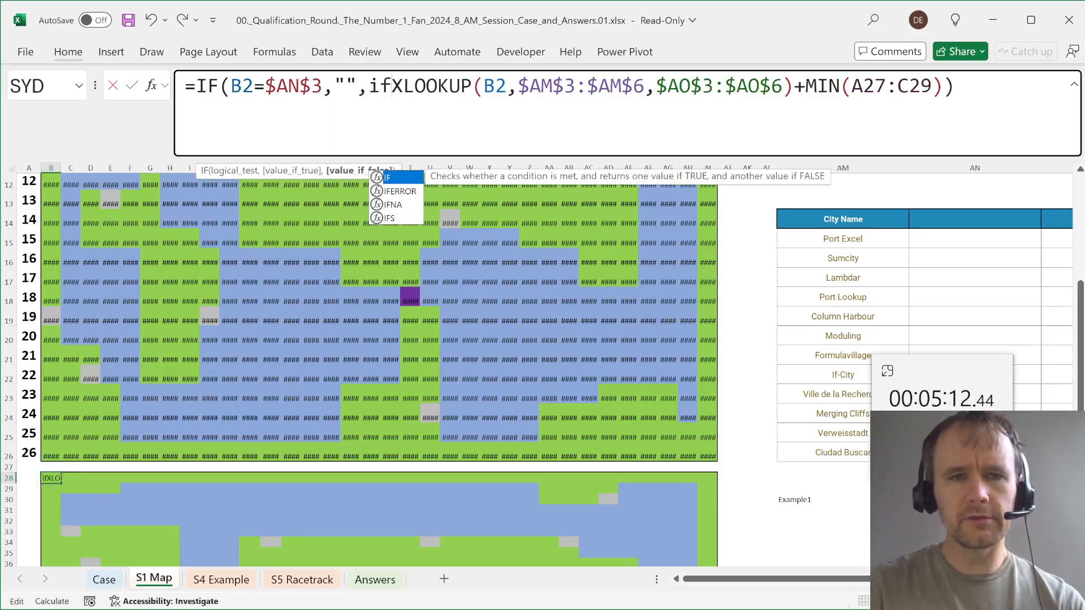
{"action": "key", "text": "Tab"}
{"action": "left_click", "coordinate": [31, 242]}
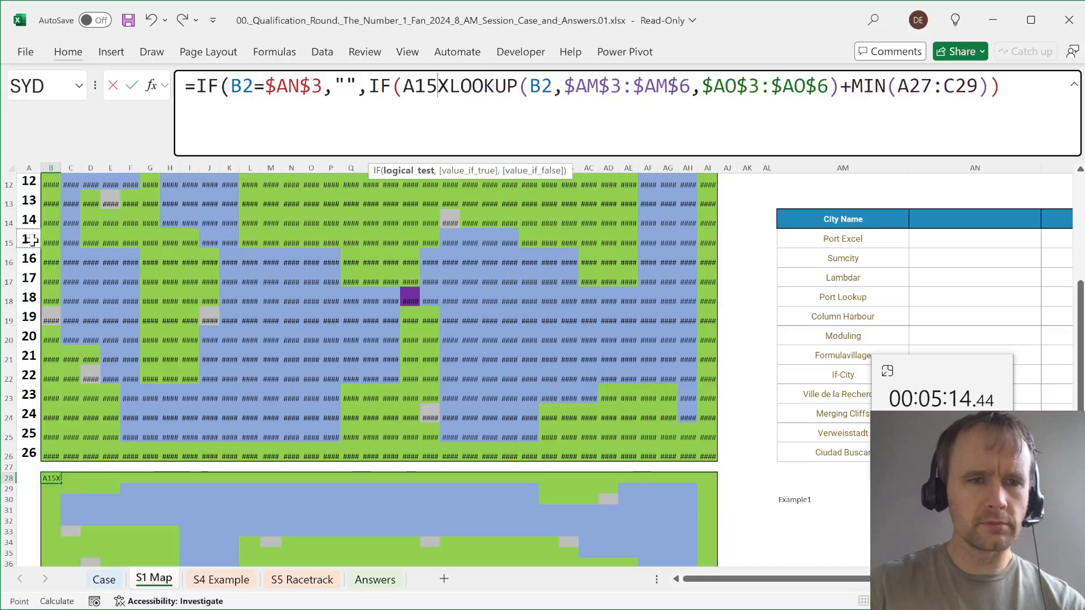
{"action": "key", "text": "ctrl+Up"}
{"action": "key", "text": "Up"}
{"action": "key", "text": "Right"}
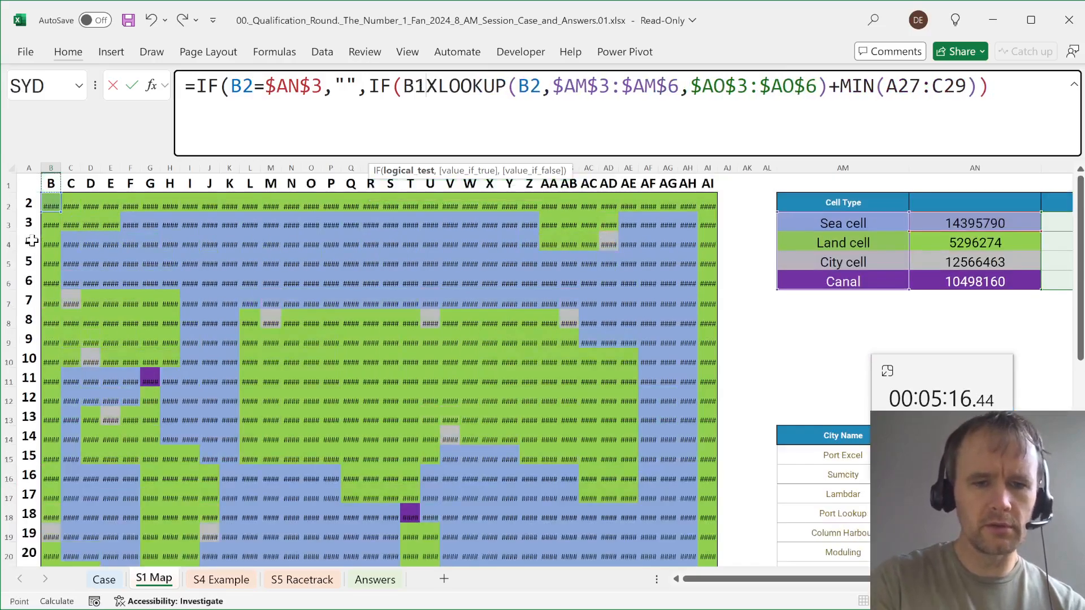
{"action": "key", "text": "F4"}
{"action": "key", "text": "F4"}
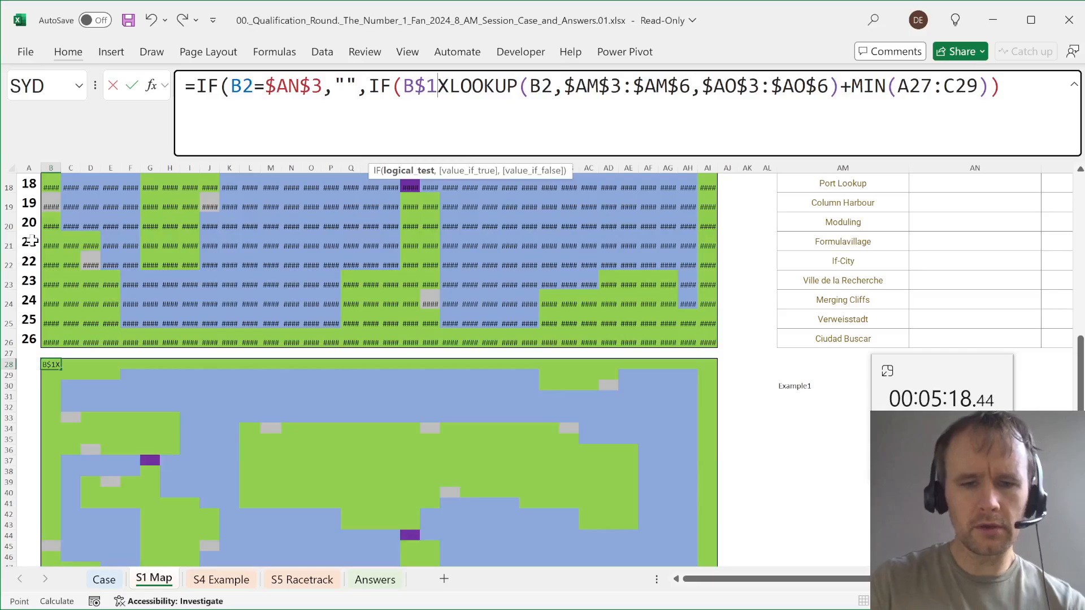
- Join the row number reference $A2 to B$1 with & in the nested IF's test
{"action": "type", "text": "&"}
{"action": "left_click", "coordinate": [32, 244]}
{"action": "key", "text": "ctrl+Up"}
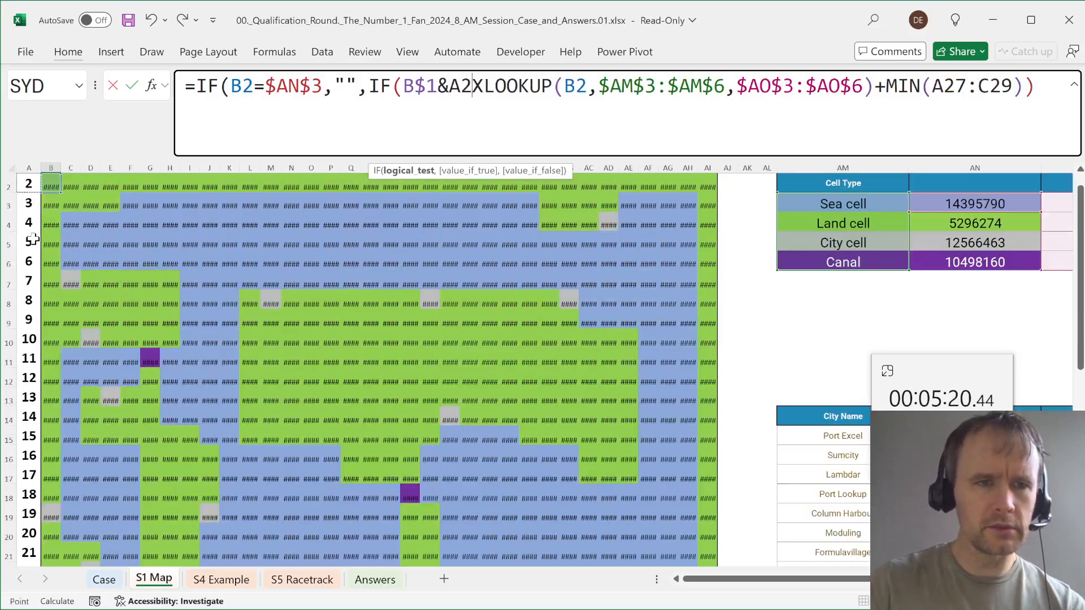
{"action": "key", "text": "F4"}
{"action": "key", "text": "F4"}
{"action": "key", "text": "F4"}
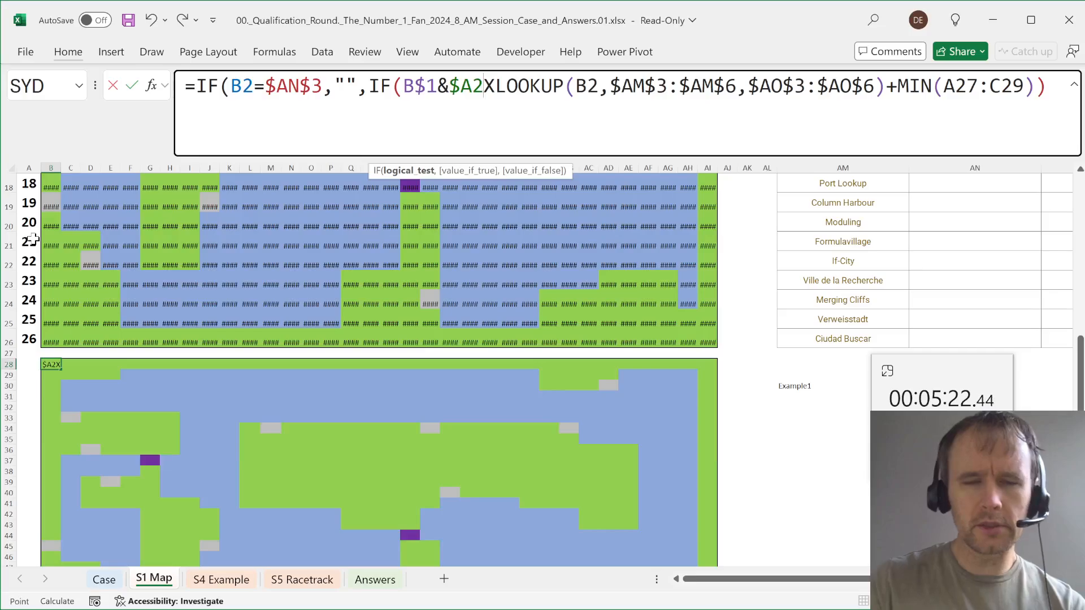
- Compare B$1&$A2 in the nested IF's test with the example city's location in AN31
{"action": "type", "text": "="}
{"action": "scroll", "coordinate": [449, 392], "scroll_direction": "right", "scroll_amount": 5}
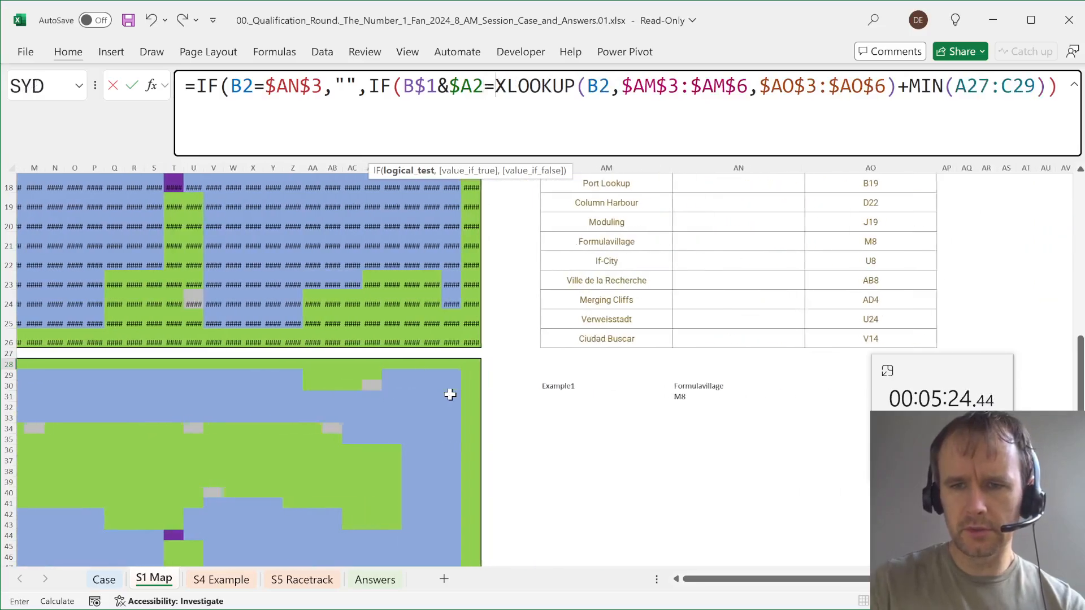
{"action": "left_click", "coordinate": [652, 398]}
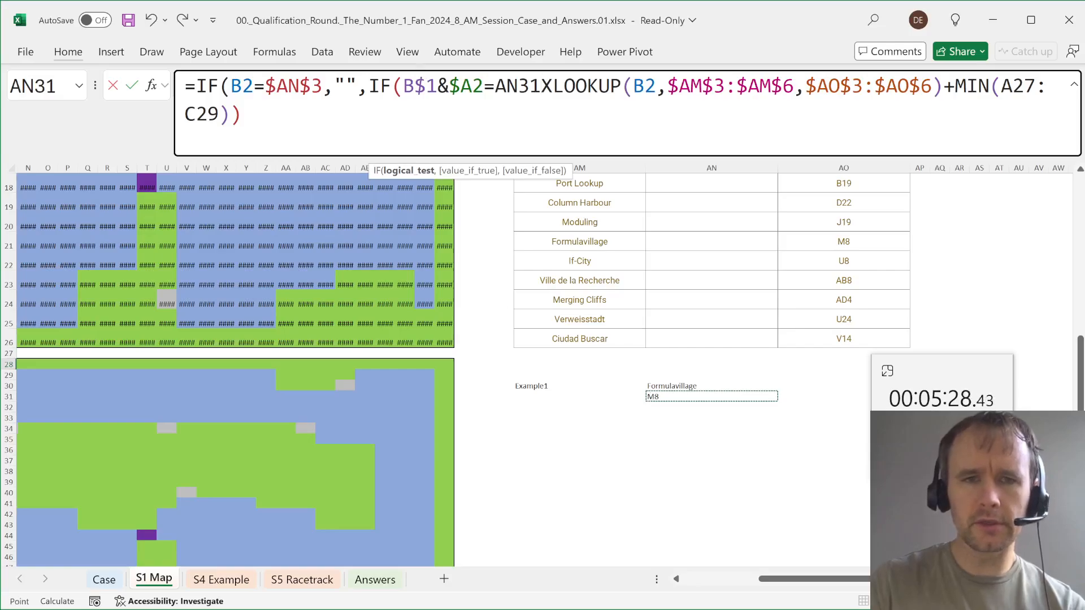
- Move the unfinished IF(B$1&$A2=AN31 from before the XLOOKUP to directly before MIN(A27:C29)
{"action": "key", "text": "shift+Left"}
{"action": "key", "text": "shift+Left"}
{"action": "key", "text": "shift+Left"}
{"action": "key", "text": "shift+Left"}
{"action": "key", "text": "shift+Left"}
{"action": "key", "text": "shift+Left"}
{"action": "key", "text": "shift+Left"}
{"action": "key", "text": "shift+Left"}
{"action": "key", "text": "shift+Left"}
{"action": "key", "text": "shift+Left"}
{"action": "key", "text": "shift+Left"}
{"action": "key", "text": "shift+Left"}
{"action": "key", "text": "shift+Left"}
{"action": "key", "text": "shift+Left"}
{"action": "key", "text": "shift+Left"}
{"action": "key", "text": "BackSpace"}
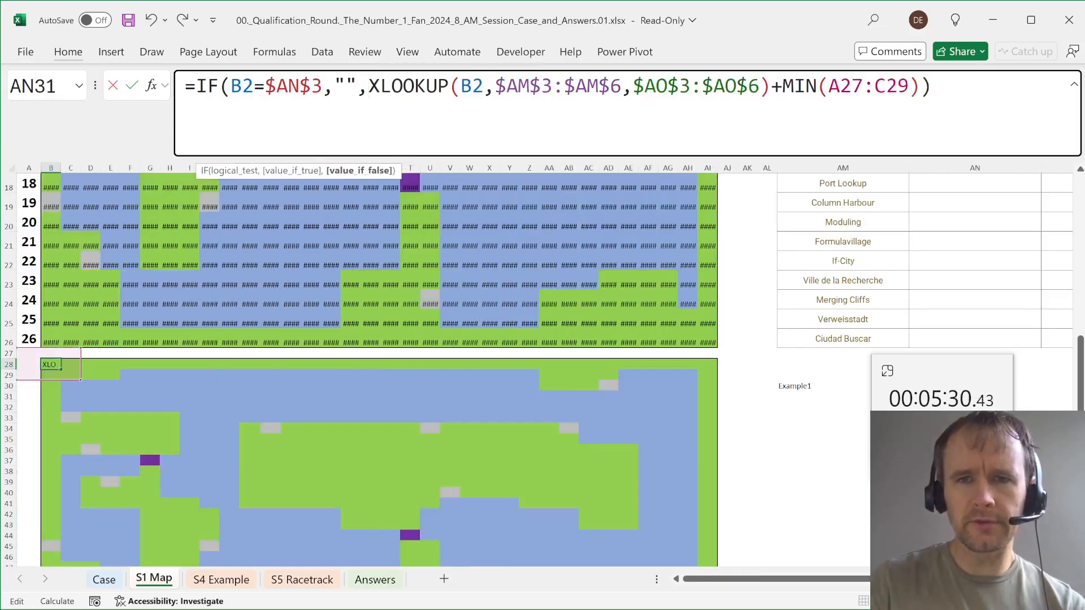
{"action": "key", "text": "ctrl+z"}
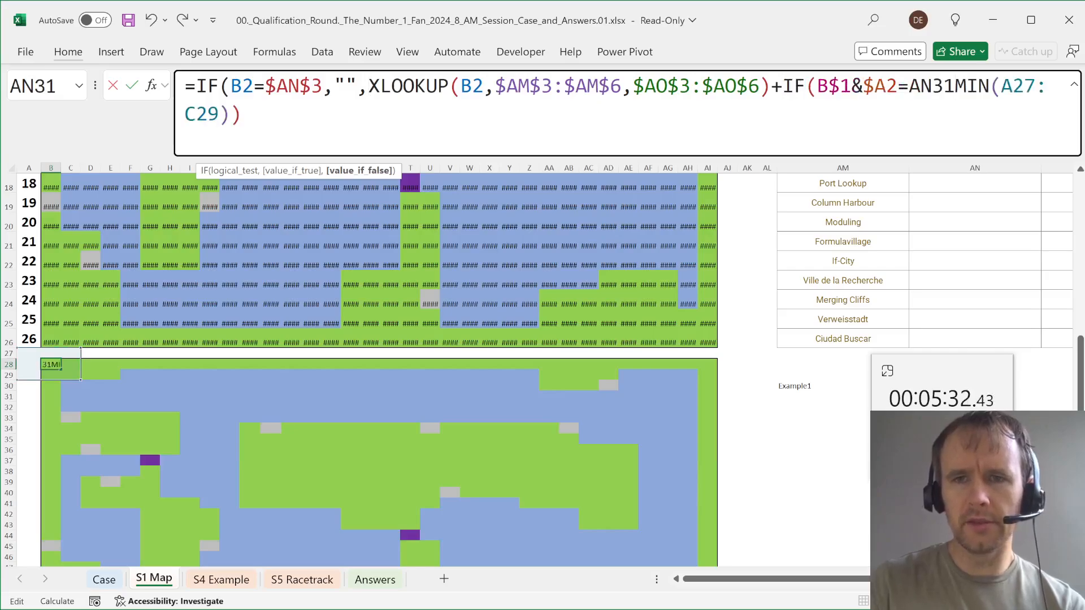
- Make the reference absolute as $AN$31, set the nested IF to return 0 or else MIN(A27:C29), and enter the formula in B28
{"action": "type", "text": ","}
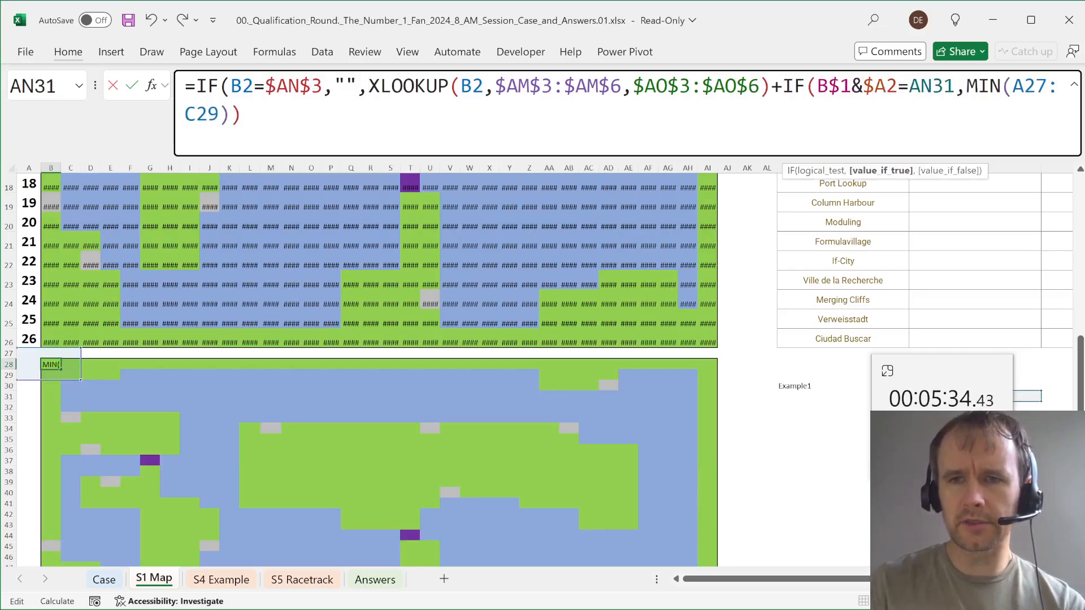
{"action": "key", "text": "Left"}
{"action": "key", "text": "F4"}
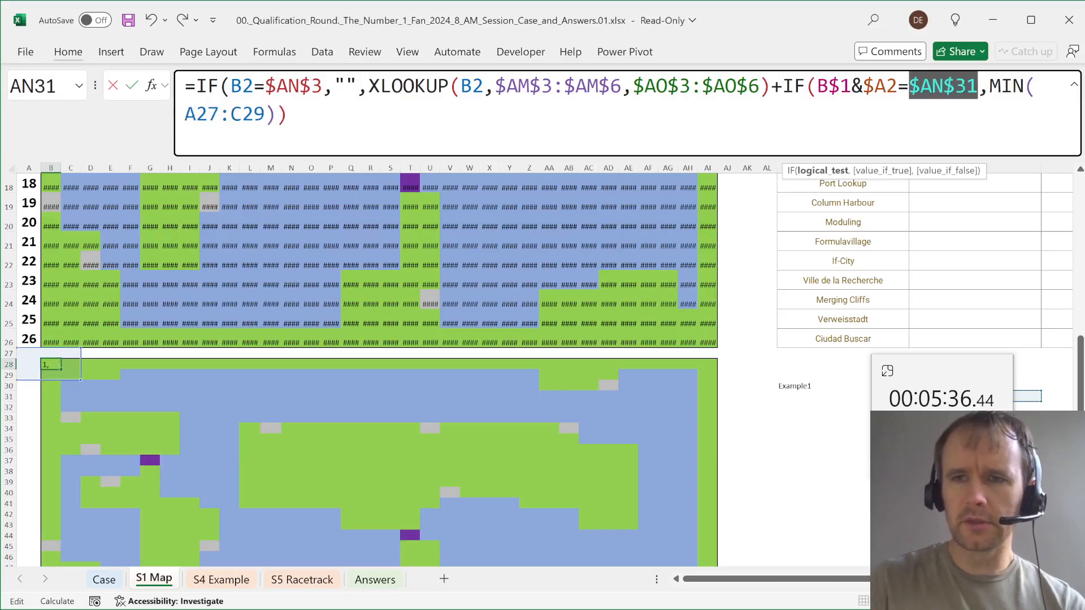
{"action": "key", "text": "Right"}
{"action": "key", "text": "Right"}
{"action": "type", "text": "0,"}
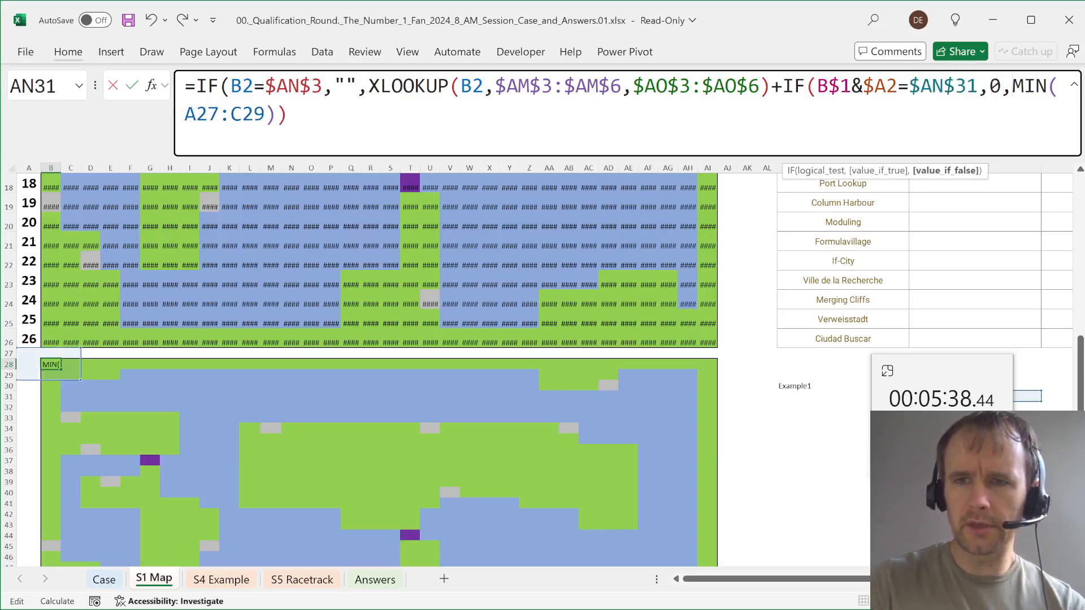
{"action": "type", "text": ")"}
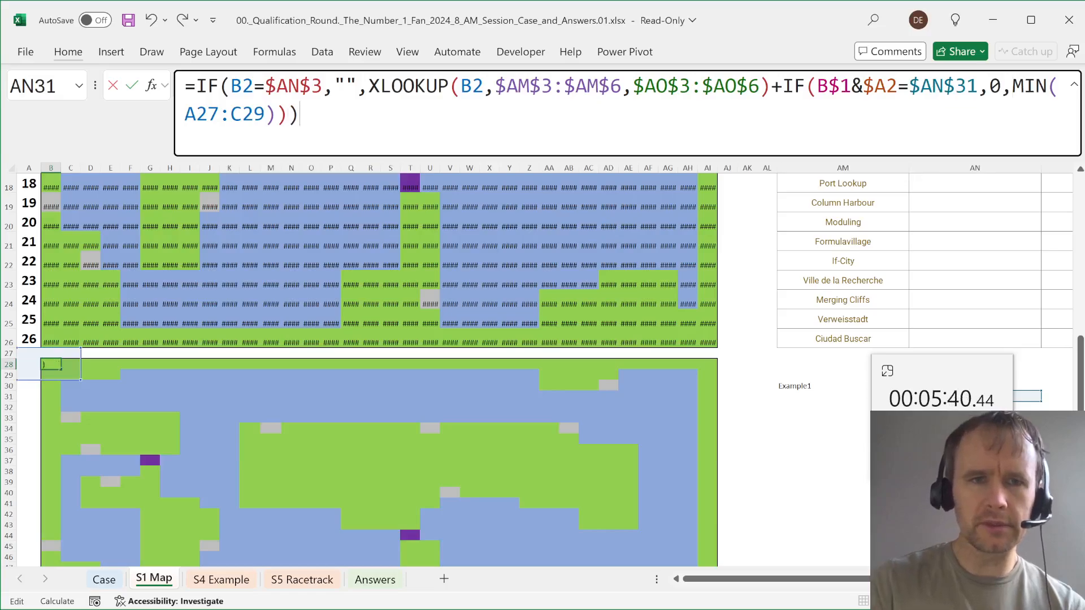
{"action": "key", "text": "ctrl+Return"}
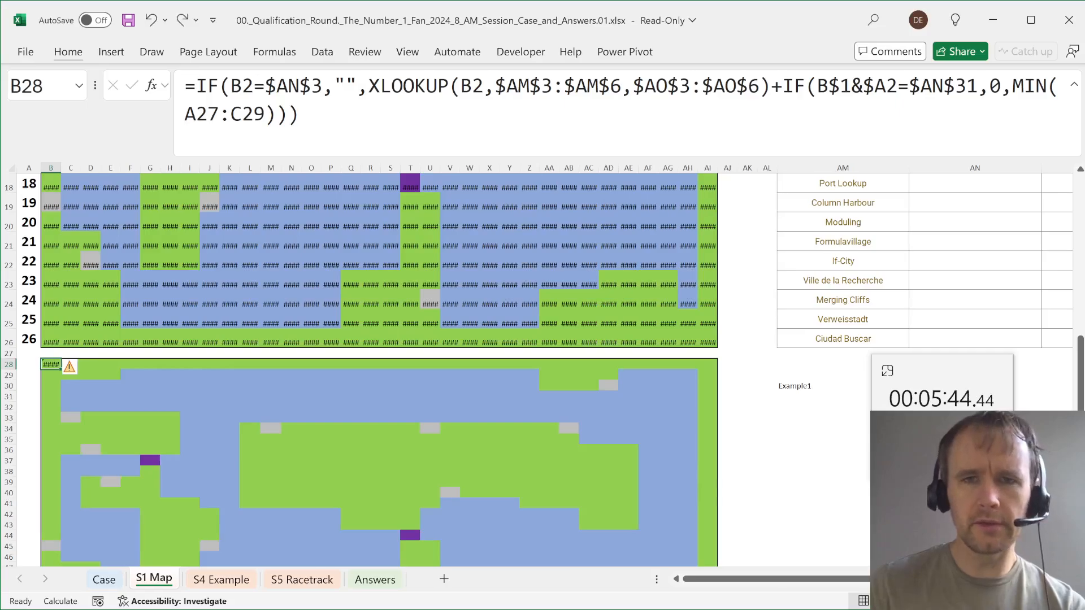
- Evaluate B28's formula step by step through the XLOOKUP part to find the source of the error
{"action": "key", "text": "alt+t"}
{"action": "key", "text": "u"}
{"action": "key", "text": "f"}
{"action": "key", "text": "Return"}
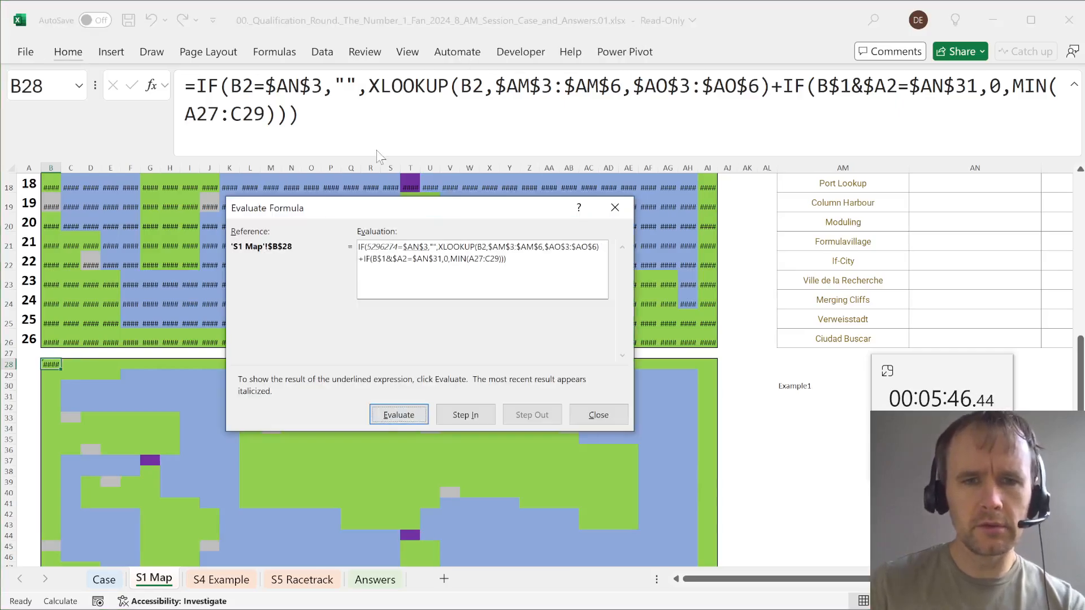
{"action": "key", "text": "Return"}
{"action": "key", "text": "Return"}
{"action": "key", "text": "Return"}
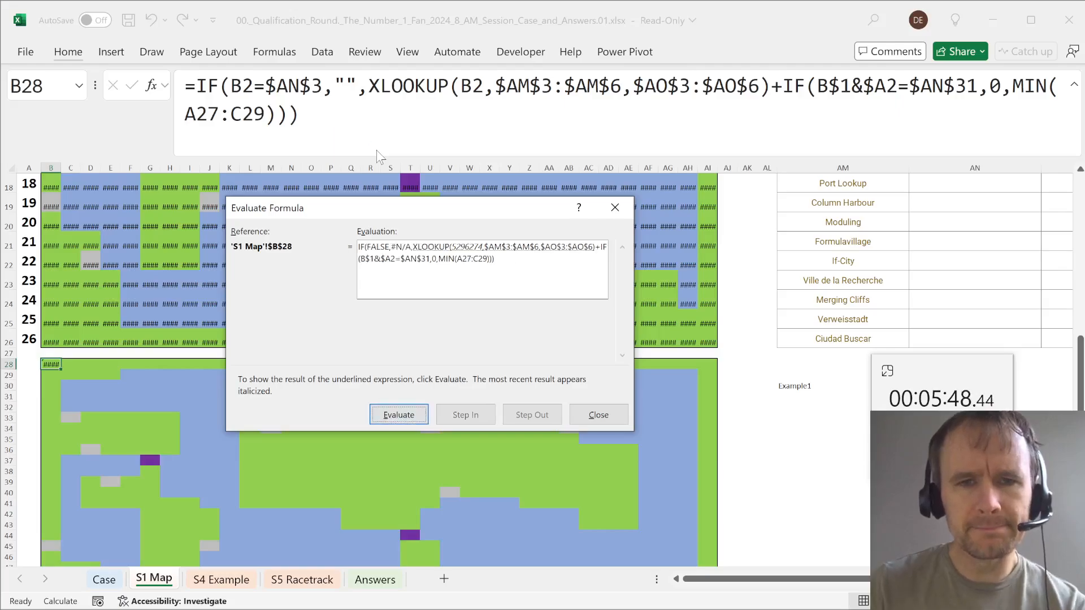
{"action": "key", "text": "Return"}
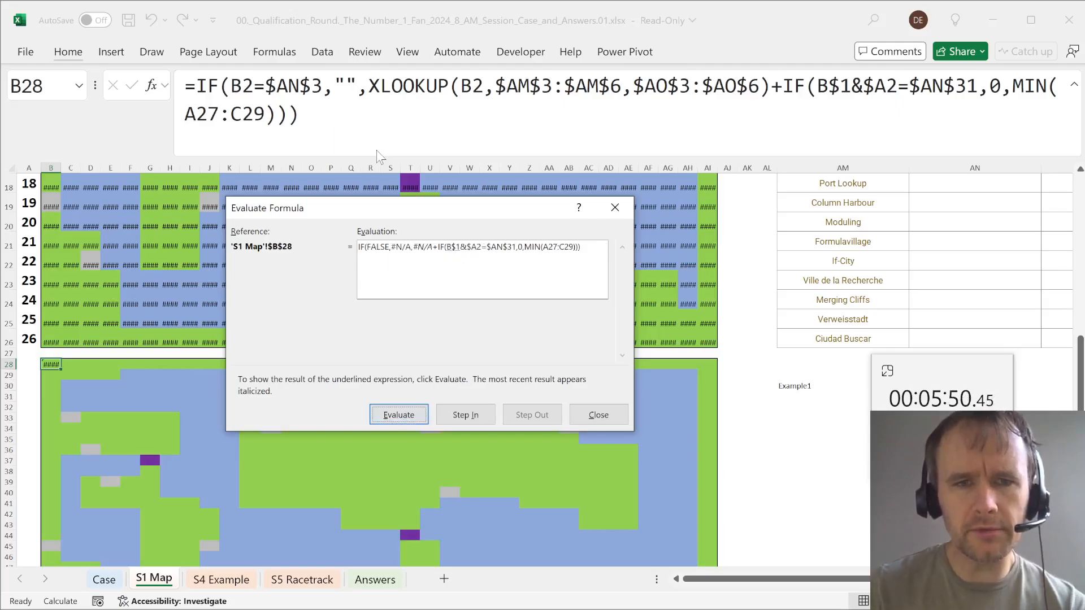
{"action": "key", "text": "Escape"}
- Change the XLOOKUP's lookup array in B28 to the colour codes $AN$3:$AN$6 and enter the formula
{"action": "left_click", "coordinate": [377, 152]}
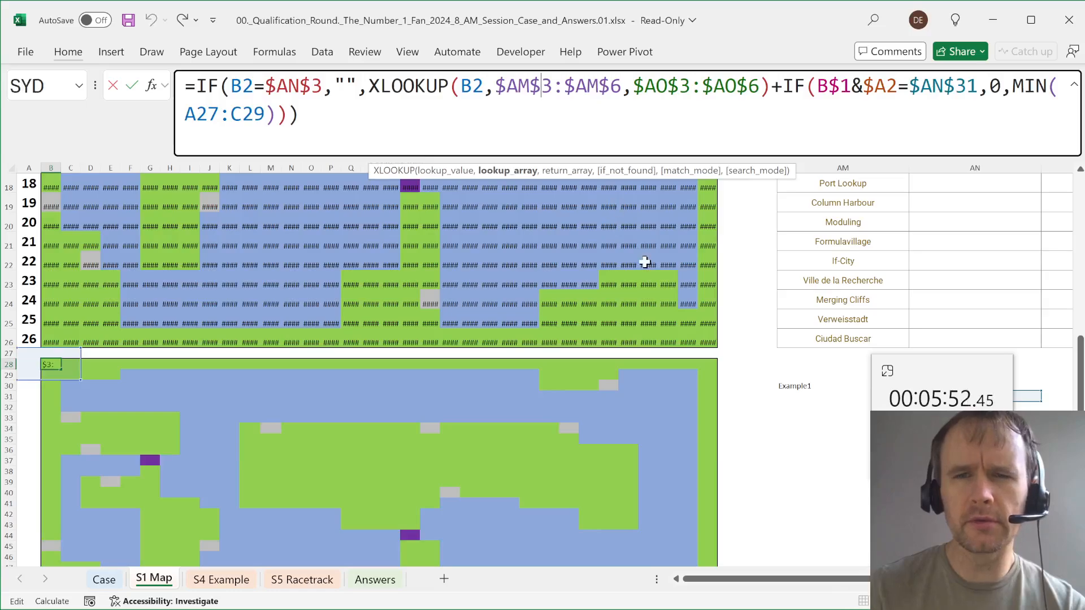
{"action": "scroll", "coordinate": [645, 262], "scroll_direction": "up", "scroll_amount": 6}
{"action": "scroll", "coordinate": [644, 262], "scroll_direction": "right", "scroll_amount": 5}
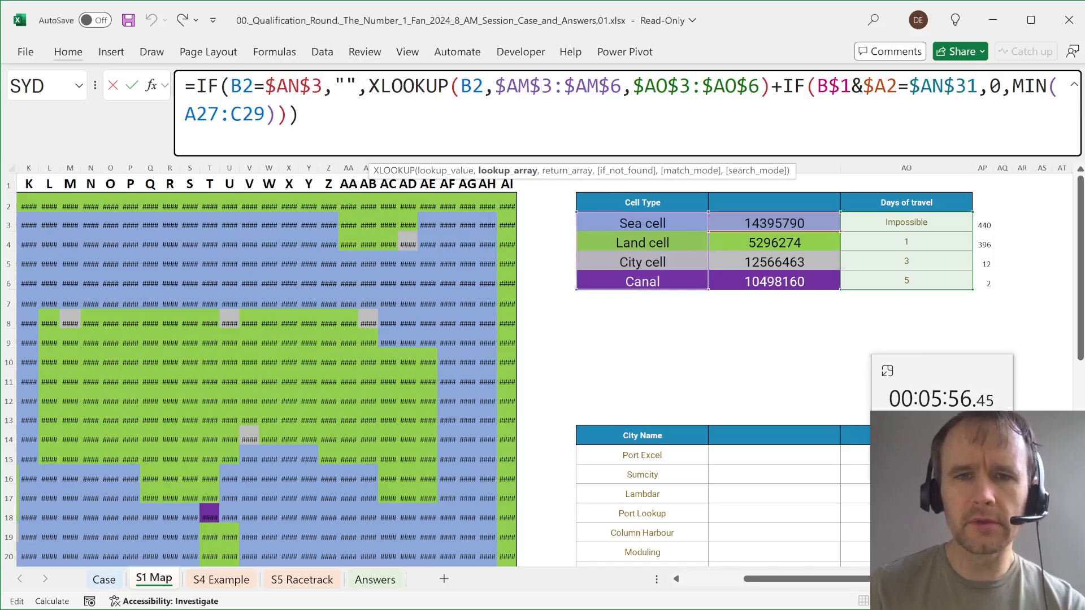
{"action": "key", "text": "Left"}
{"action": "key", "text": "Left"}
{"action": "key", "text": "Delete"}
{"action": "type", "text": "N"}
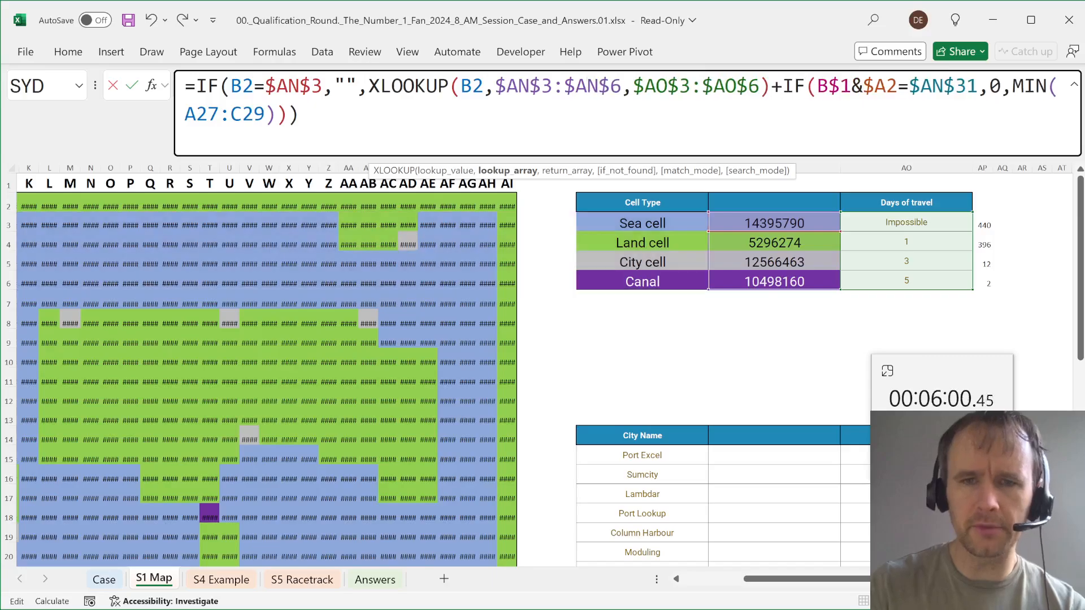
{"action": "key", "text": "Return"}
- Evaluate the corrected B28 formula step by step down to its nested IF and MIN result
{"action": "scroll", "coordinate": [510, 210], "scroll_direction": "down", "scroll_amount": 1}
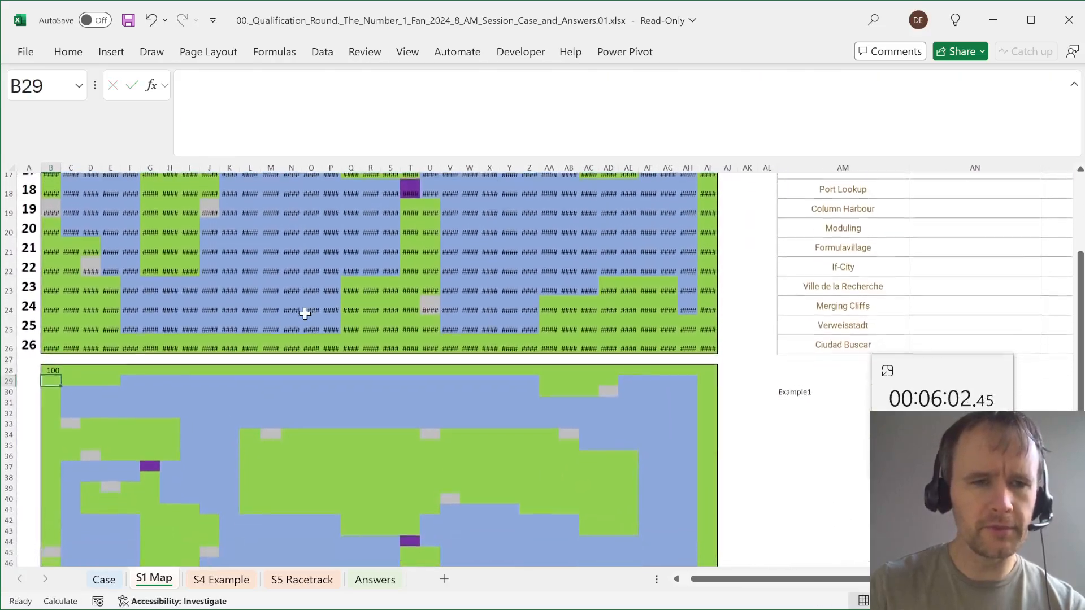
{"action": "left_click", "coordinate": [50, 365]}
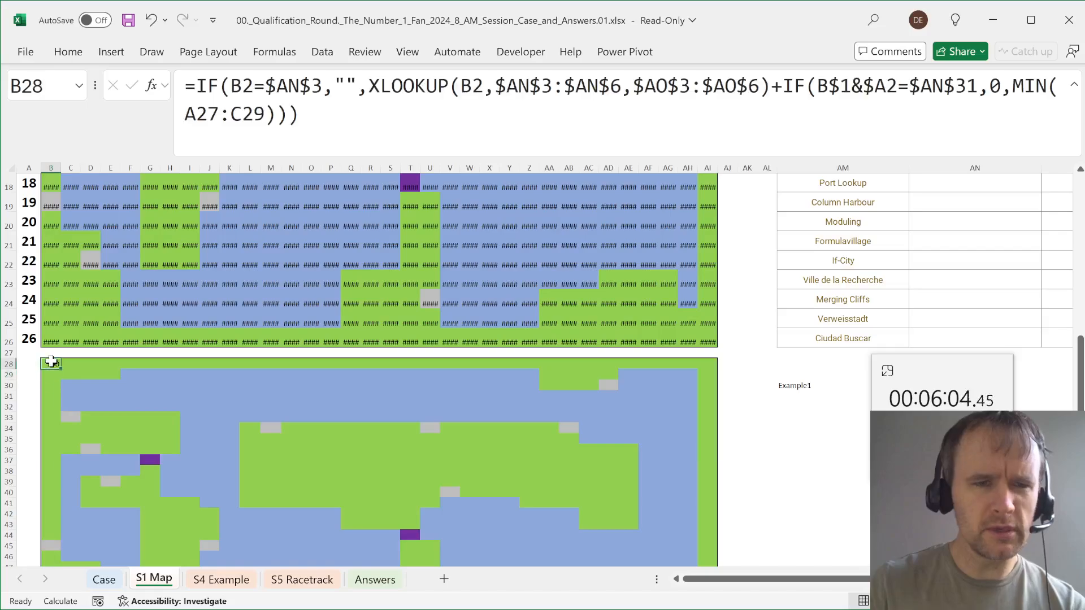
{"action": "scroll", "coordinate": [242, 327], "scroll_direction": "up", "scroll_amount": 5}
{"action": "scroll", "coordinate": [242, 327], "scroll_direction": "up", "scroll_amount": 1}
{"action": "scroll", "coordinate": [242, 327], "scroll_direction": "down", "scroll_amount": 3}
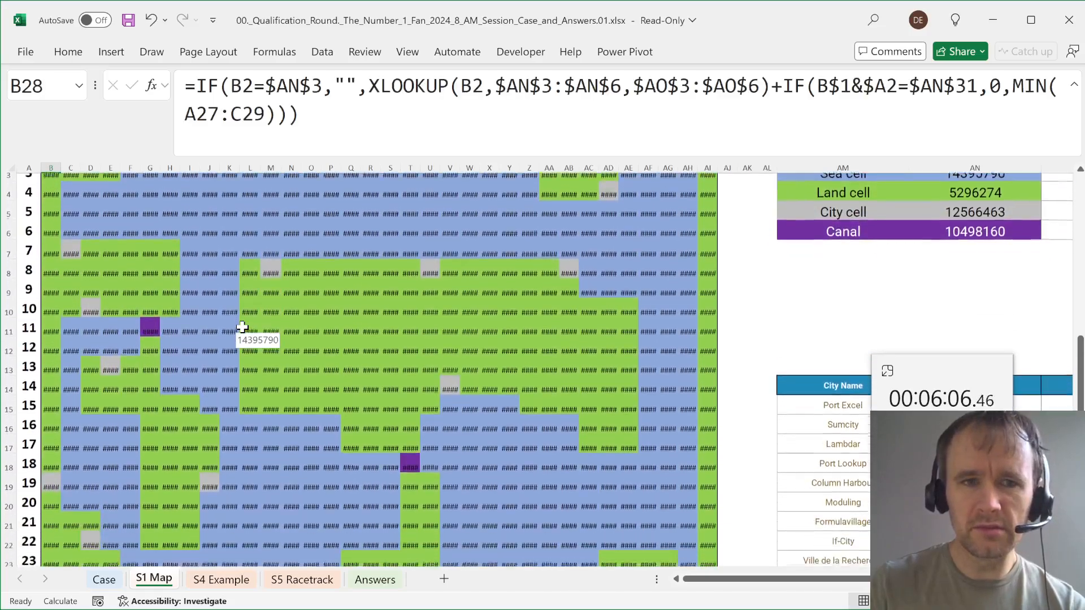
{"action": "scroll", "coordinate": [242, 327], "scroll_direction": "up", "scroll_amount": 3}
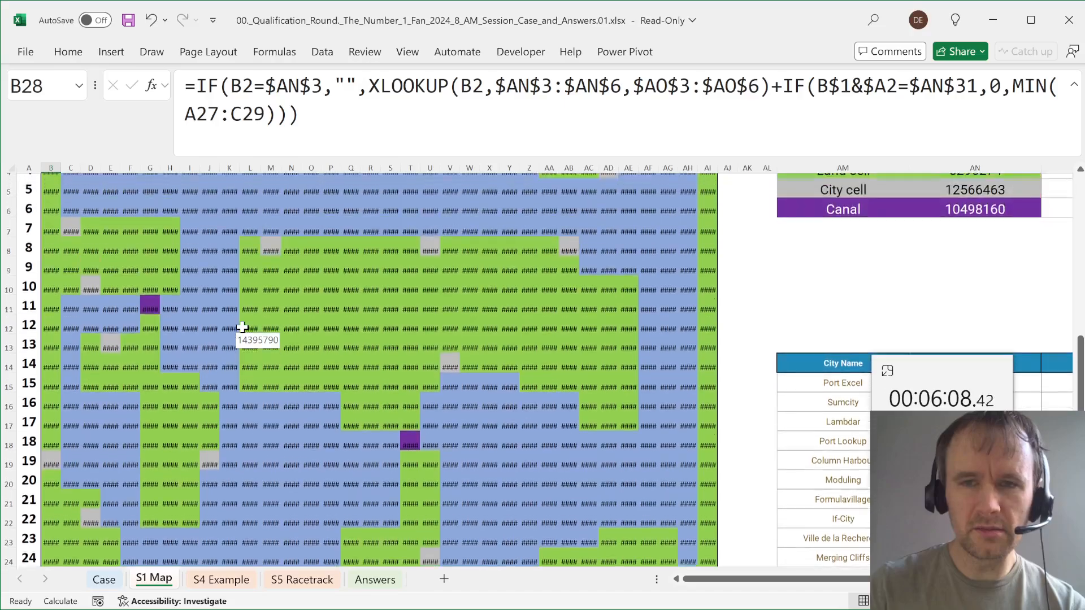
{"action": "scroll", "coordinate": [242, 327], "scroll_direction": "down", "scroll_amount": 3}
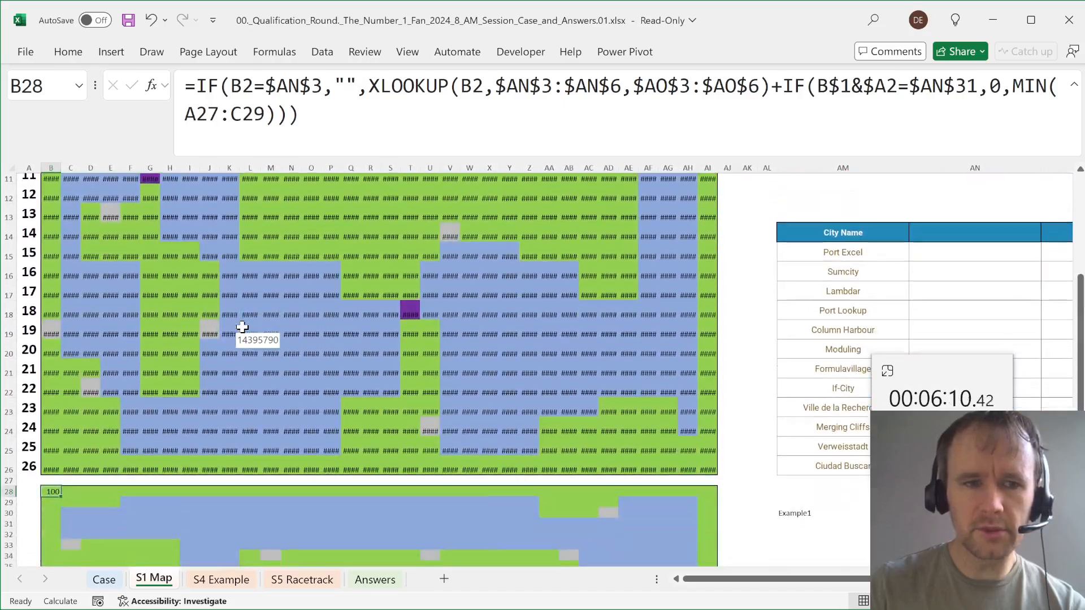
{"action": "key", "text": "alt+m"}
{"action": "key", "text": "v"}
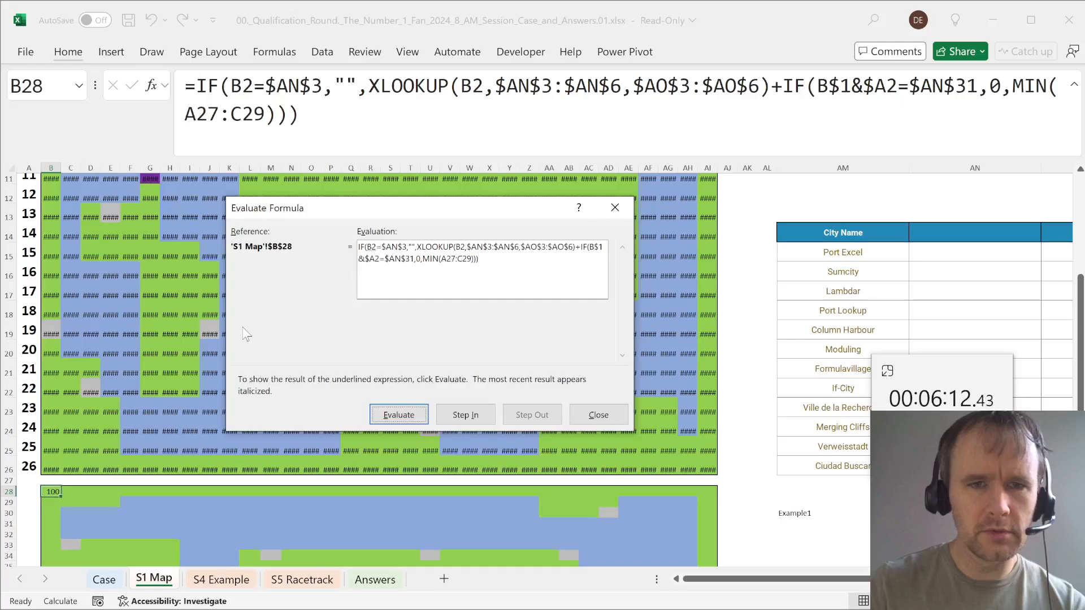
{"action": "key", "text": "Return"}
{"action": "key", "text": "Return"}
{"action": "key", "text": "Return"}
{"action": "key", "text": "Return"}
{"action": "key", "text": "Return"}
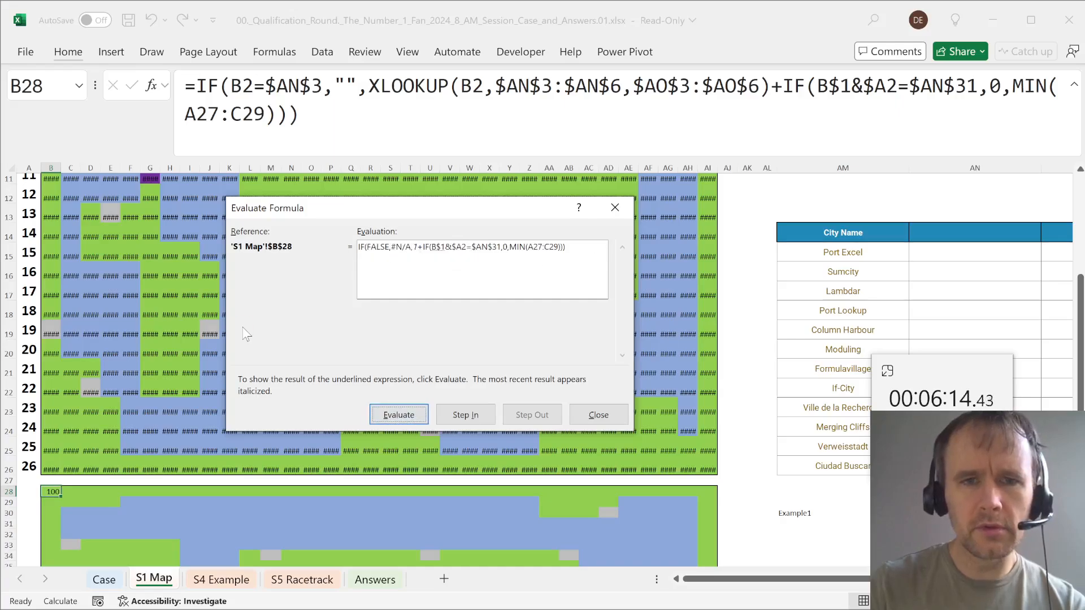
{"action": "key", "text": "Return"}
{"action": "key", "text": "Return"}
{"action": "key", "text": "Return"}
{"action": "key", "text": "Return"}
{"action": "key", "text": "Return"}
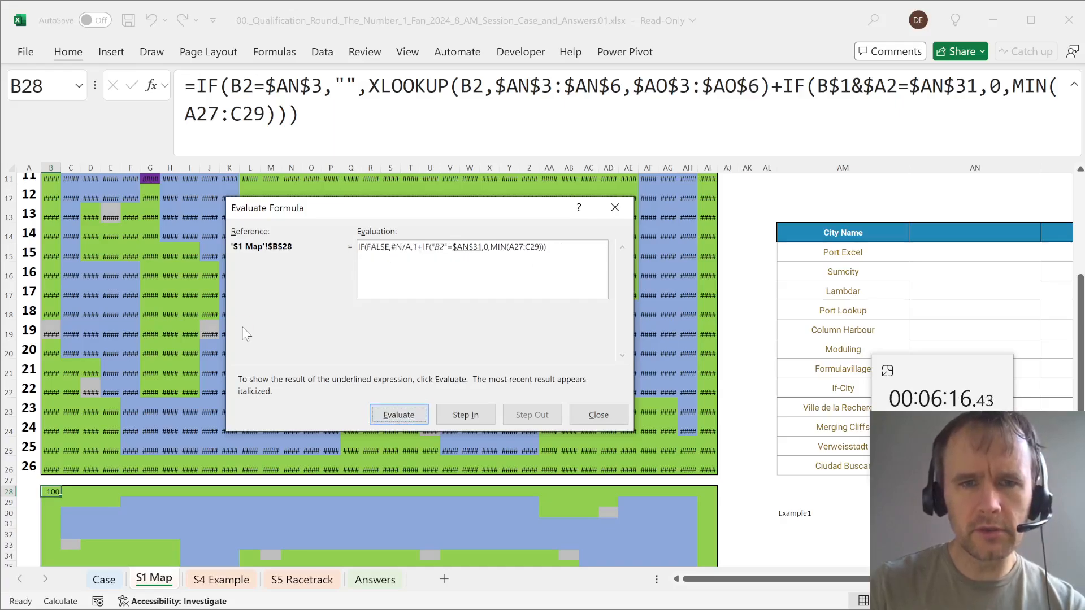
{"action": "key", "text": "Return"}
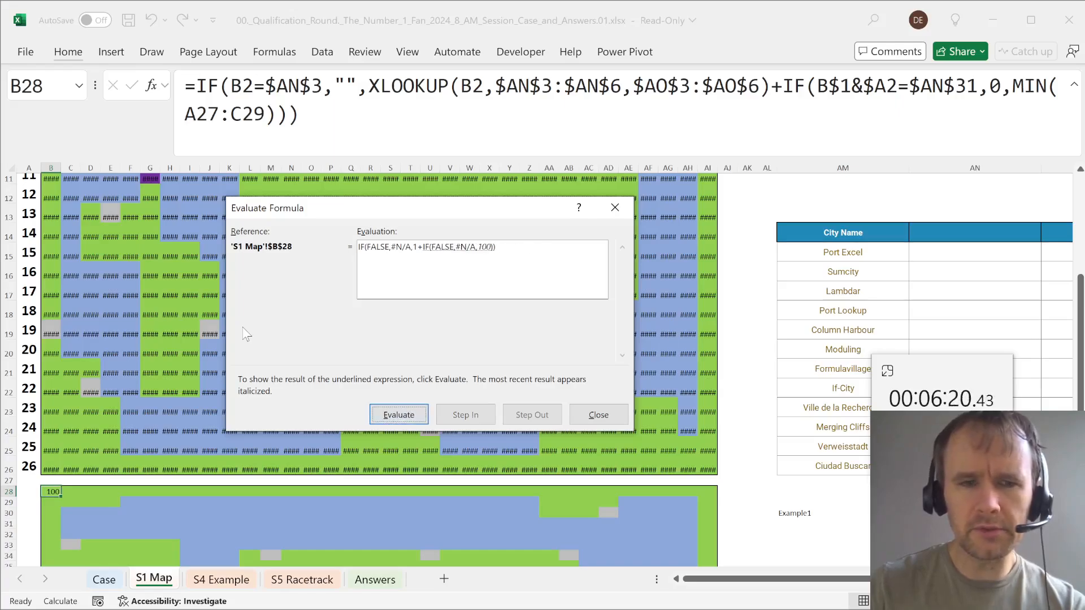
{"action": "key", "text": "Escape"}
- Inspect the cells surrounding B28 that its MIN range A27:C29 covers
{"action": "key", "text": "Up"}
{"action": "key", "text": "Left"}
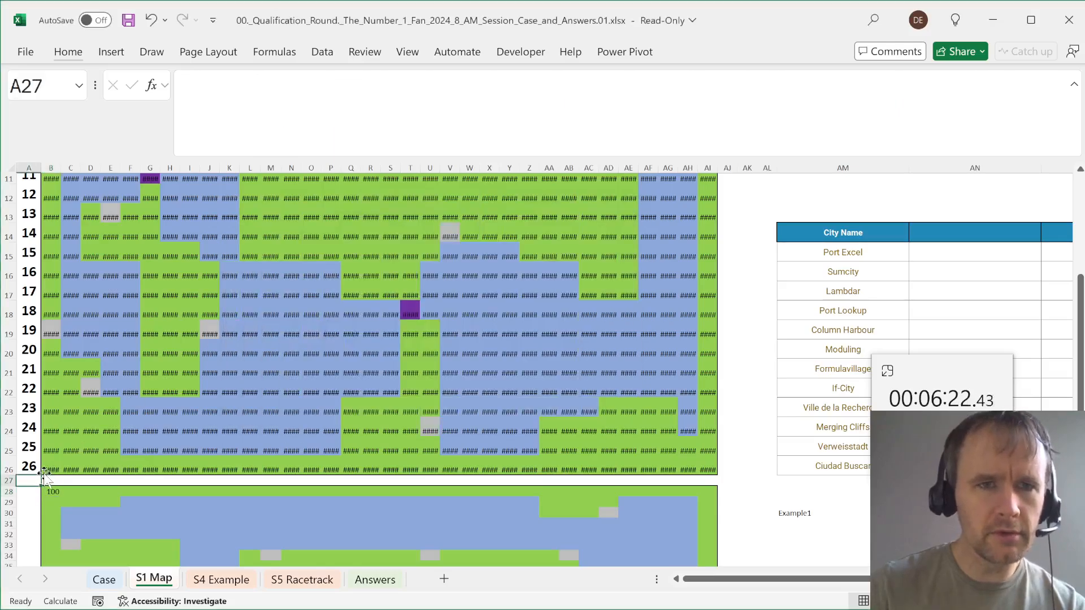
{"action": "key", "text": "Down"}
{"action": "key", "text": "Down"}
{"action": "key", "text": "Right"}
{"action": "key", "text": "Right"}
{"action": "key", "text": "Up"}
{"action": "key", "text": "Up"}
{"action": "key", "text": "Left"}
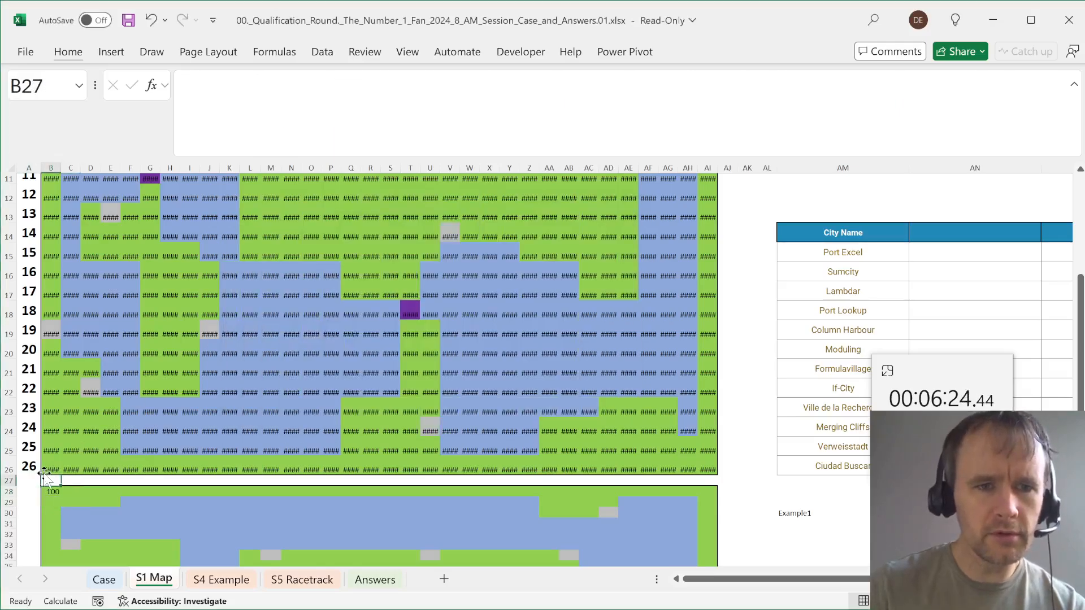
{"action": "key", "text": "Down"}
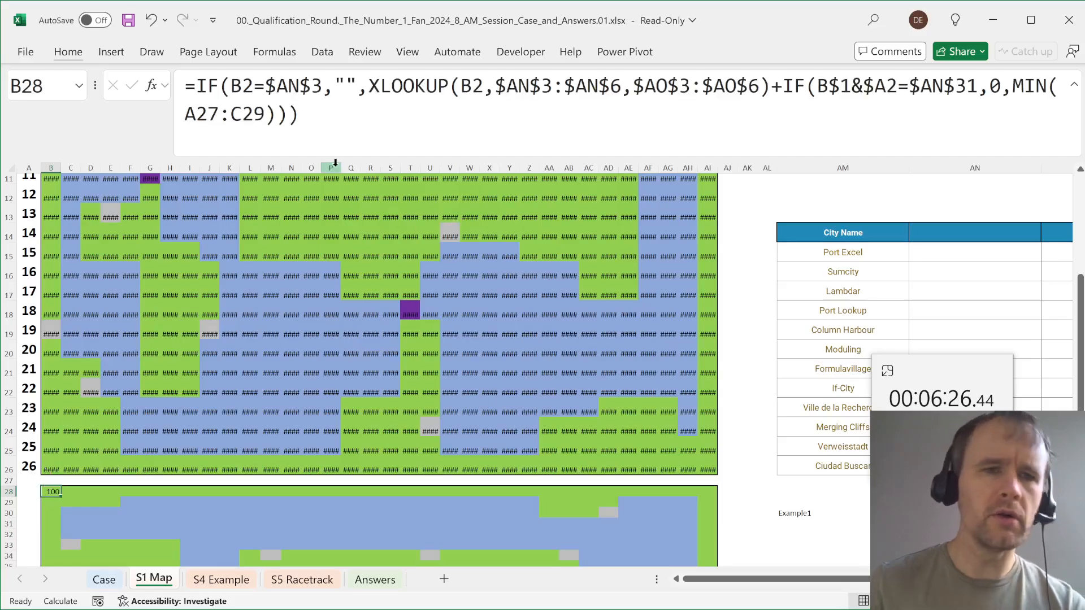
- Go through the program's Formulas options and fill B28's formula across the whole lower map, B28:AI52
{"action": "scroll", "coordinate": [232, 501], "scroll_direction": "down", "scroll_amount": 5}
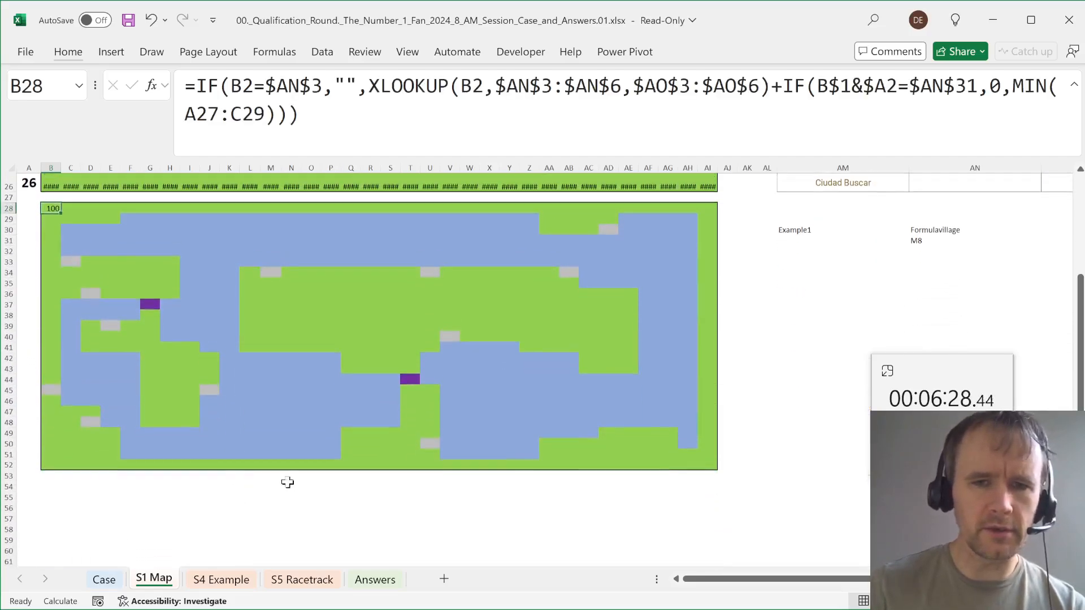
{"action": "left_click", "coordinate": [704, 459], "text": "shift"}
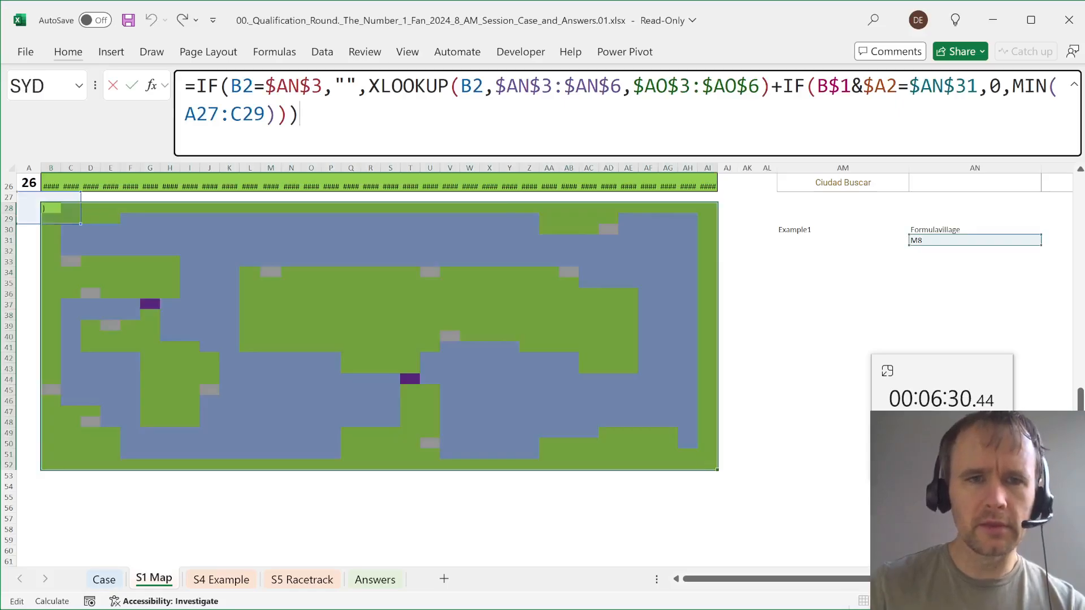
{"action": "key", "text": "alt+t"}
{"action": "key", "text": "o"}
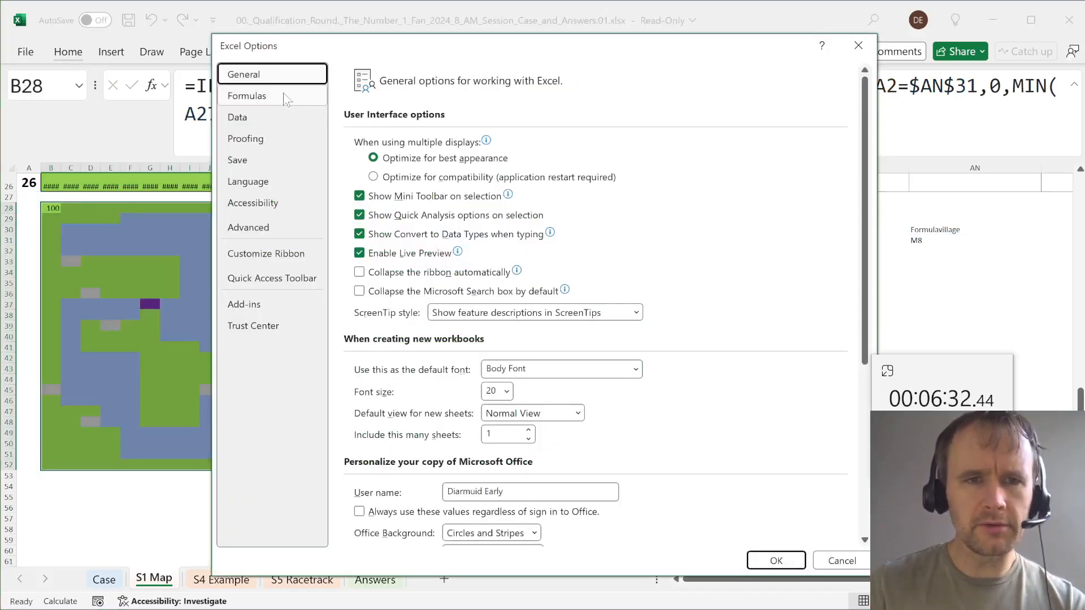
{"action": "left_click", "coordinate": [289, 99]}
{"action": "key", "text": "Return"}
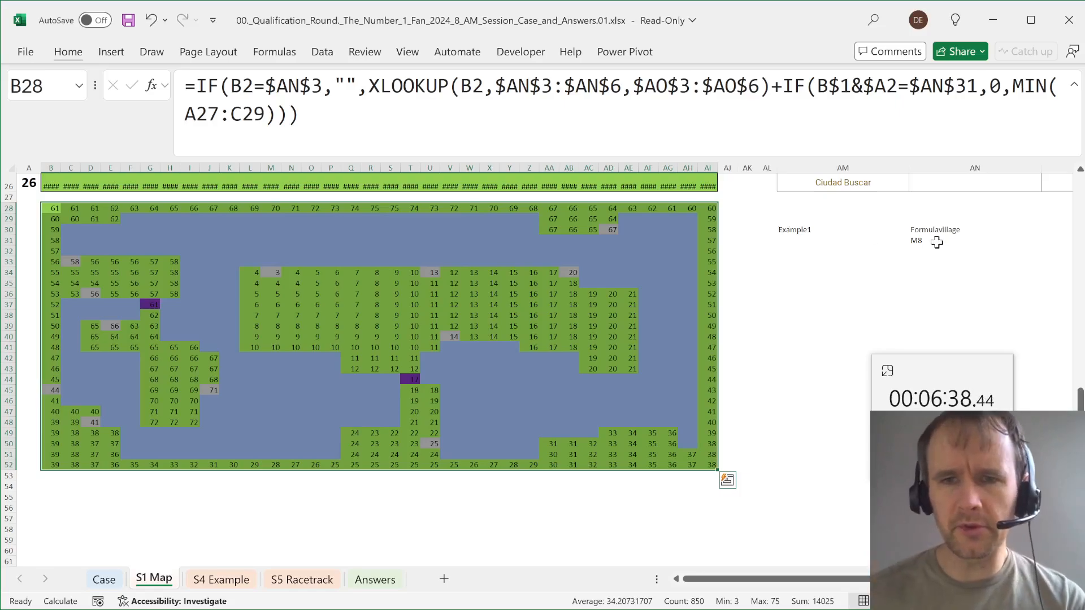
- Check the filled formulas in the upper sea area and down column M from M28 to M33
{"action": "left_click", "coordinate": [186, 220]}
{"action": "key", "text": "Right"}
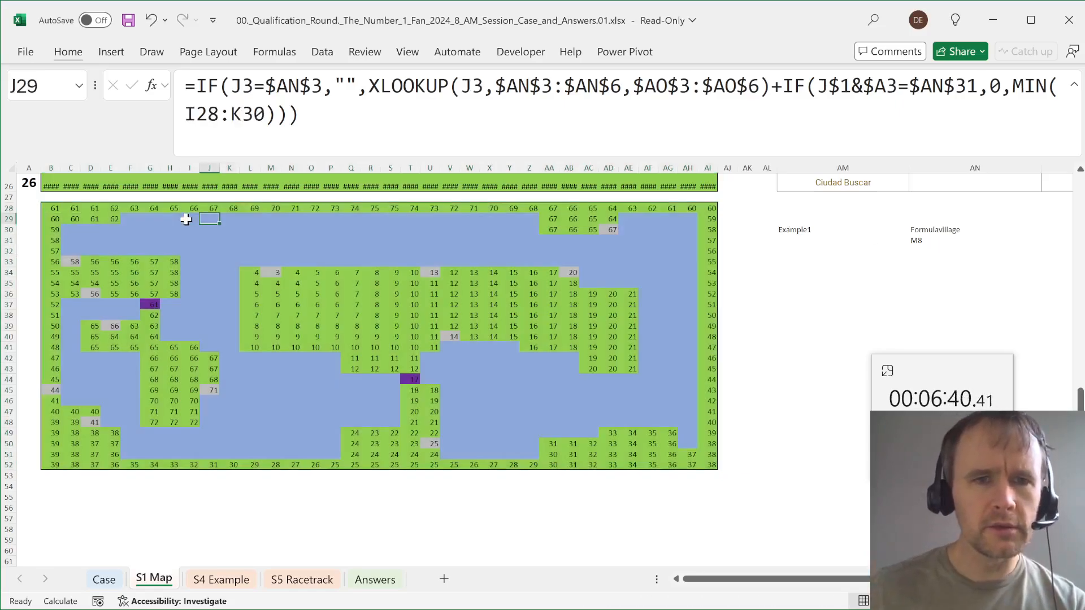
{"action": "key", "text": "Right"}
{"action": "key", "text": "Right"}
{"action": "key", "text": "Right"}
{"action": "key", "text": "Up"}
{"action": "key", "text": "shift+Down"}
{"action": "key", "text": "shift+Down"}
{"action": "key", "text": "shift+Down"}
{"action": "key", "text": "shift+Down"}
{"action": "key", "text": "shift+Down"}
{"action": "key", "text": "shift+Down"}
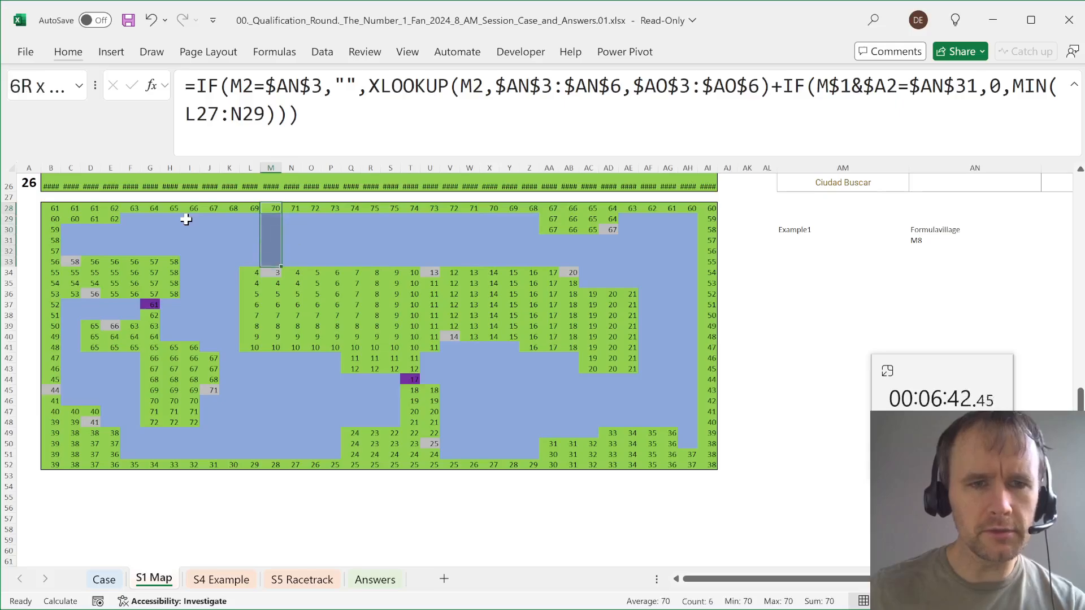
- Check the travel-day values around Formulavillage's cell, from L34 across to P34
{"action": "key", "text": "Left"}
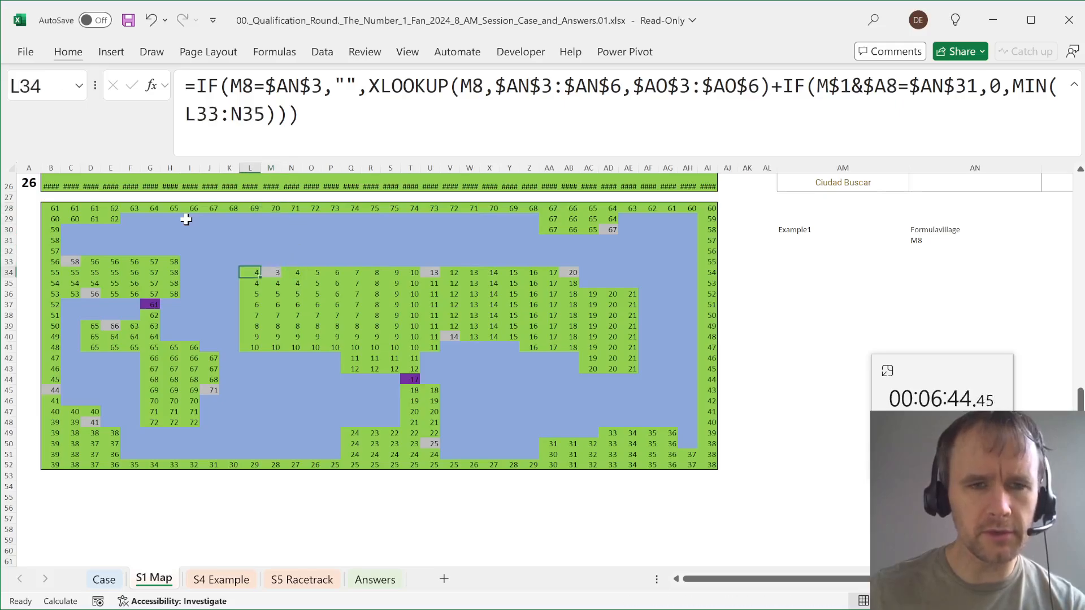
{"action": "key", "text": "Down"}
{"action": "key", "text": "Right"}
{"action": "key", "text": "Right"}
{"action": "key", "text": "Right"}
{"action": "key", "text": "Right"}
{"action": "key", "text": "Up"}
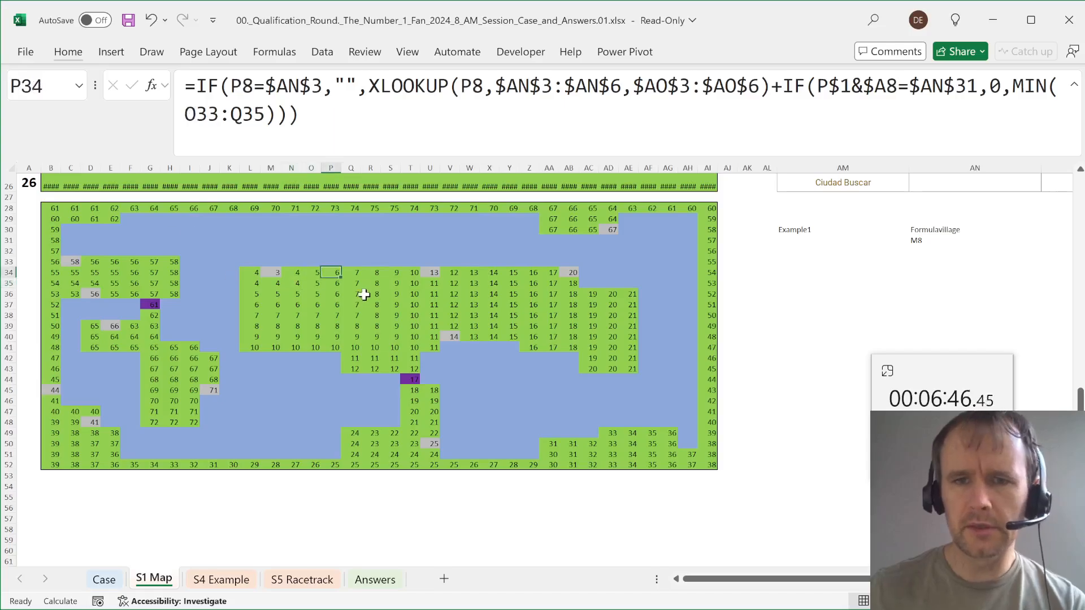
{"action": "scroll", "coordinate": [513, 286], "scroll_direction": "right", "scroll_amount": 4}
{"action": "left_click", "coordinate": [968, 251]}
{"action": "type", "text": "=sumifs"}
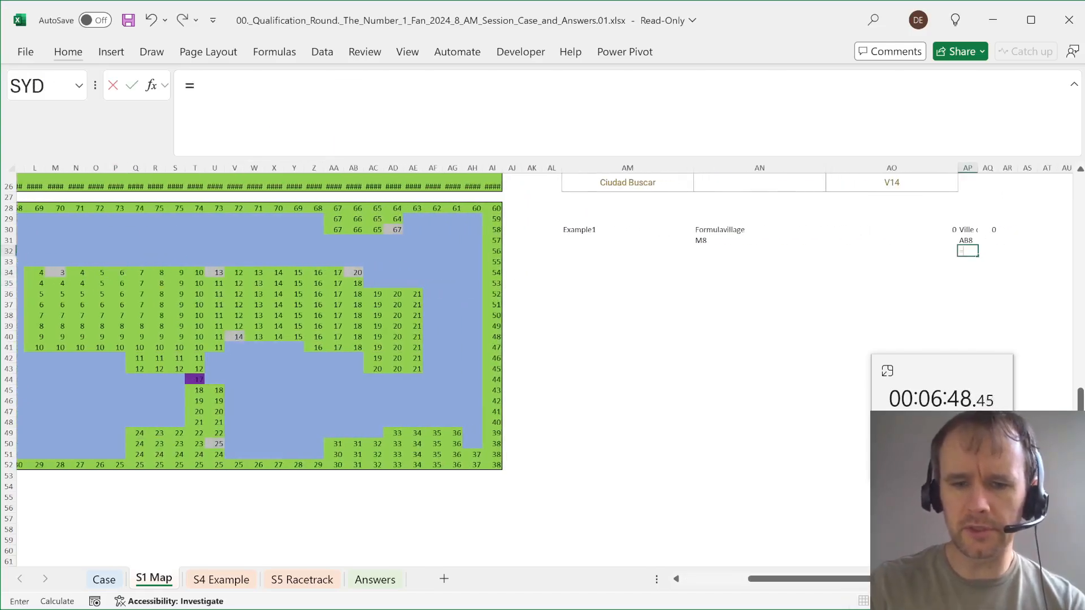
{"action": "key", "text": "Tab"}
{"action": "key", "text": "ctrl+Left"}
{"action": "key", "text": "ctrl+Left"}
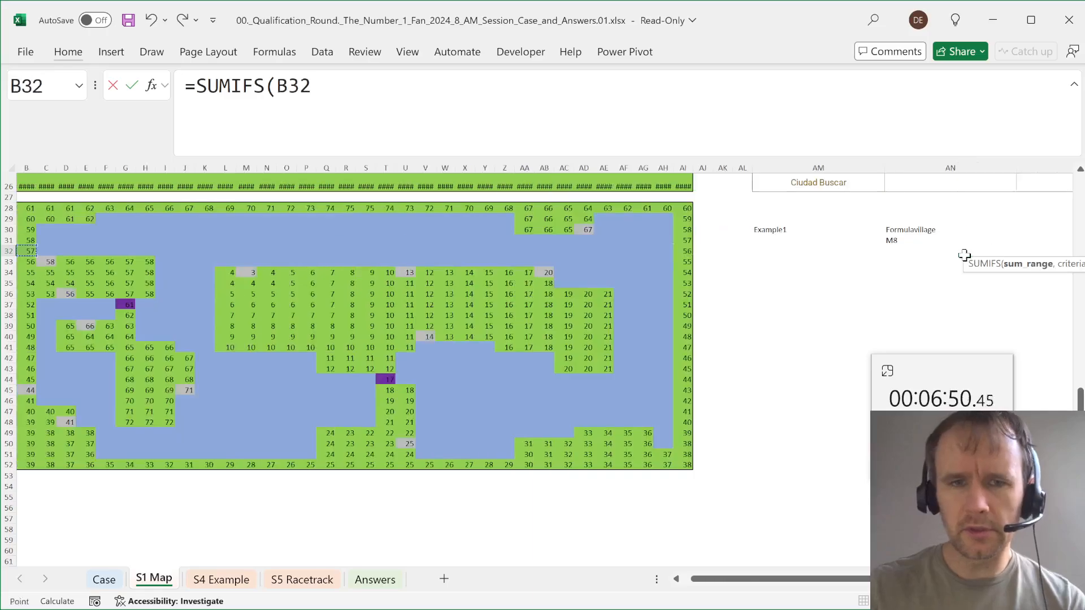
{"action": "key", "text": "ctrl+Right"}
{"action": "key", "text": "ctrl+Up"}
{"action": "key", "text": "ctrl+shift+Down"}
{"action": "key", "text": "ctrl+shift+Left"}
{"action": "type", "text": ","}
{"action": "key", "text": "ctrl+Left"}
{"action": "key", "text": "ctrl+Left"}
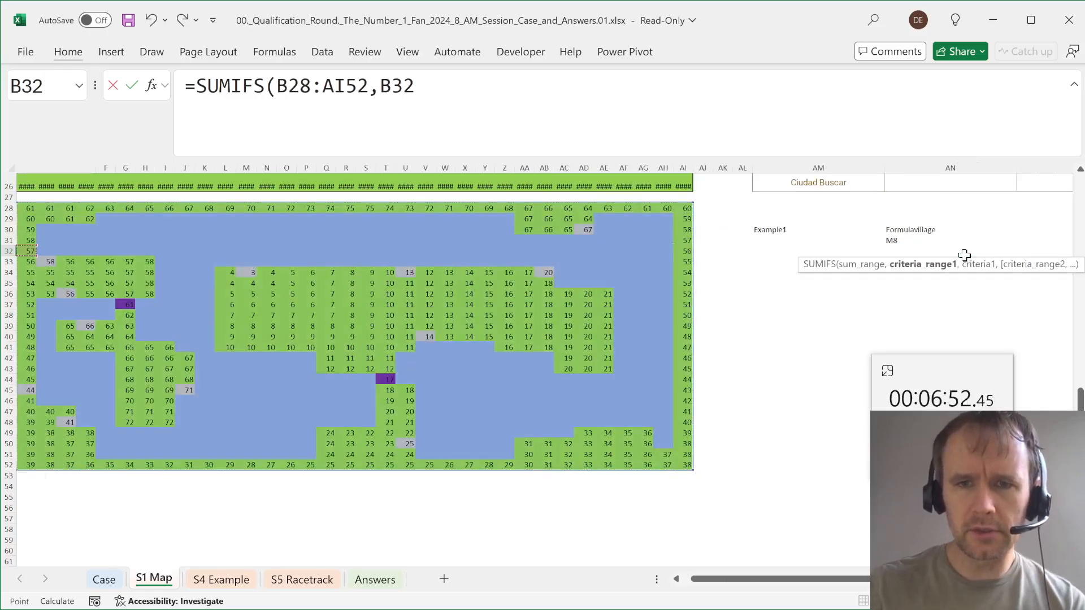
{"action": "key", "text": "Left"}
{"action": "key", "text": "Escape"}
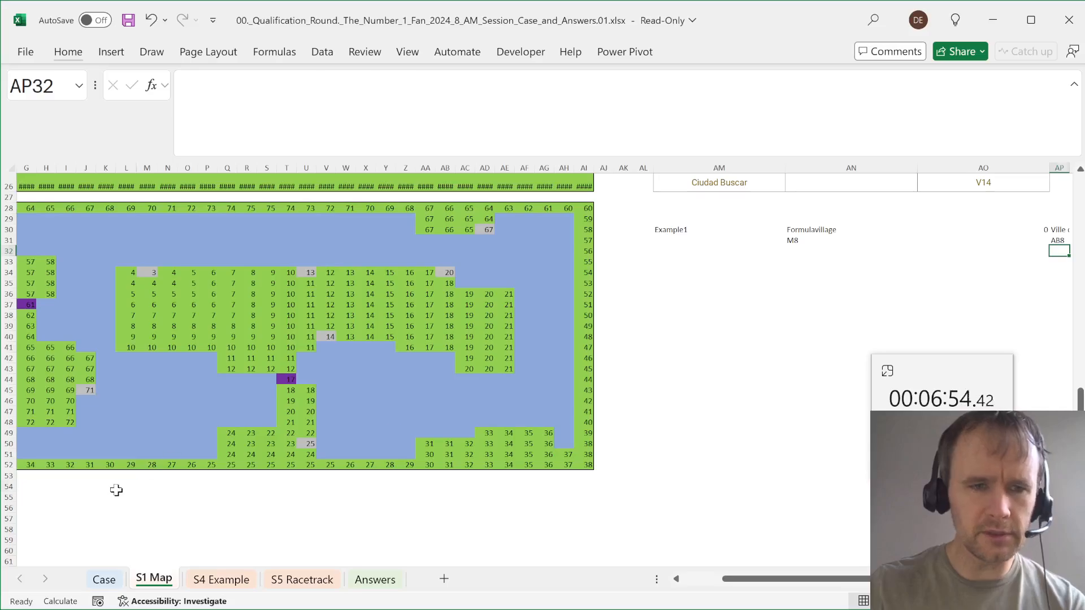
- Enter =B1:AI1&A2:A26 in B54 to spill a grid of cell references below the lower map
{"action": "left_click", "coordinate": [117, 490]}
{"action": "key", "text": "ctrl+Left"}
{"action": "key", "text": "Right"}
{"action": "type", "text": "="}
{"action": "key", "text": "Left"}
{"action": "key", "text": "ctrl+Up"}
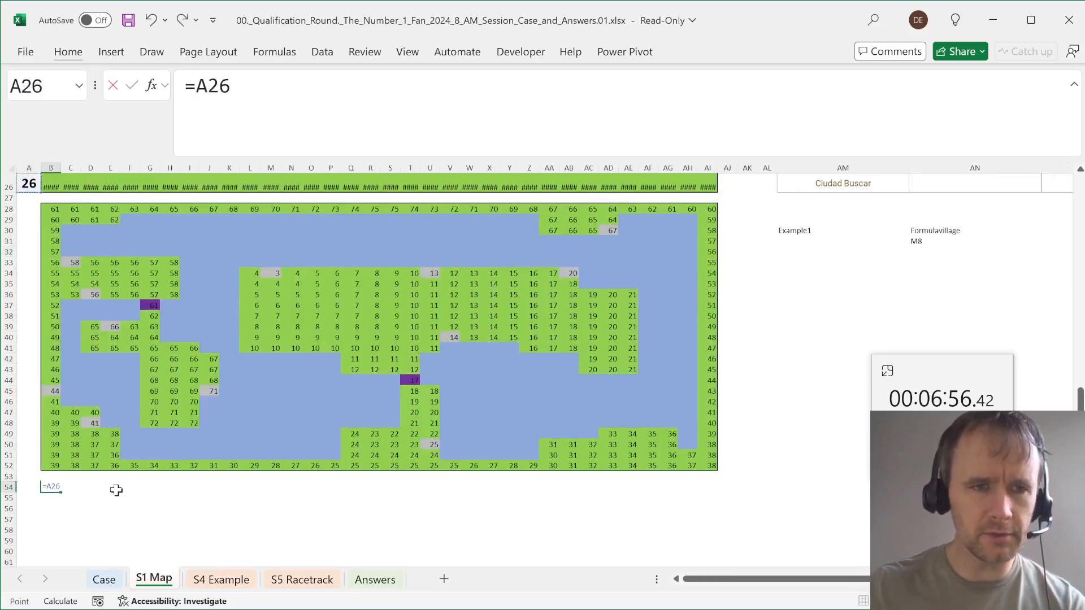
{"action": "key", "text": "ctrl+Up"}
{"action": "key", "text": "ctrl+Up"}
{"action": "key", "text": "Right"}
{"action": "key", "text": "ctrl+shift+Right"}
{"action": "type", "text": "&"}
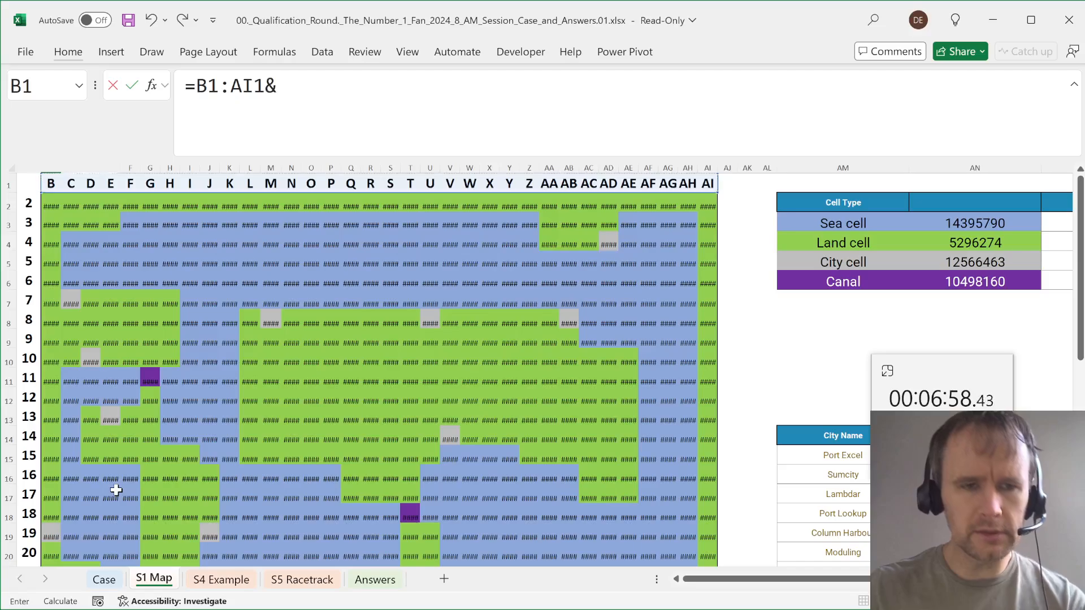
{"action": "key", "text": "Left"}
{"action": "key", "text": "ctrl+Up"}
{"action": "key", "text": "ctrl+shift+Up"}
{"action": "key", "text": "Return"}
{"action": "key", "text": "Up"}
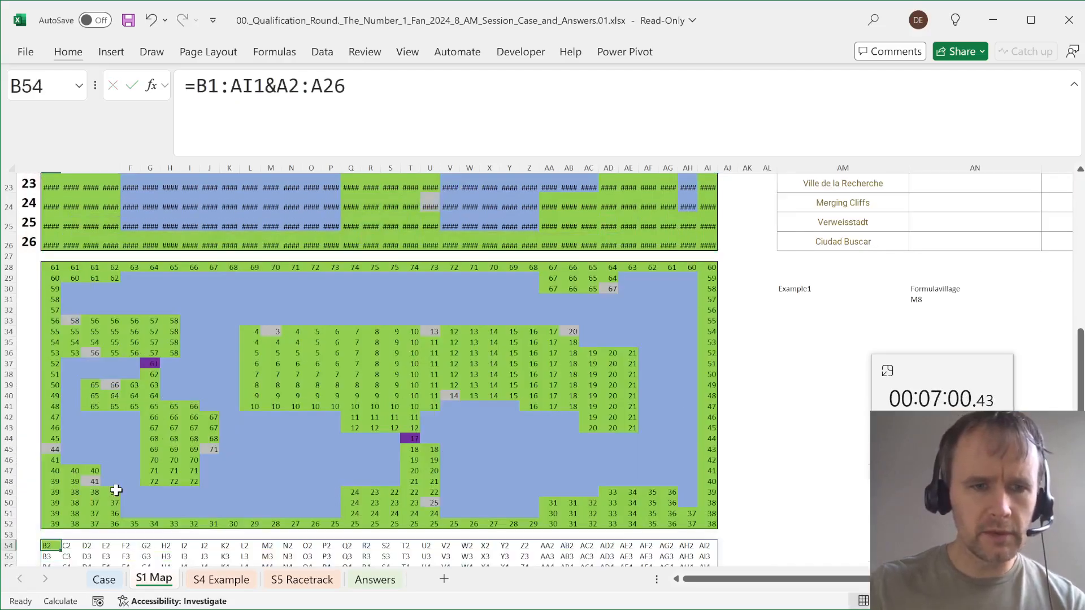
- Start a SUMIFS formula in AN34 with the travel-day map B28:AI52 as the sum range
{"action": "key", "text": "ctrl+Right"}
{"action": "key", "text": "Right"}
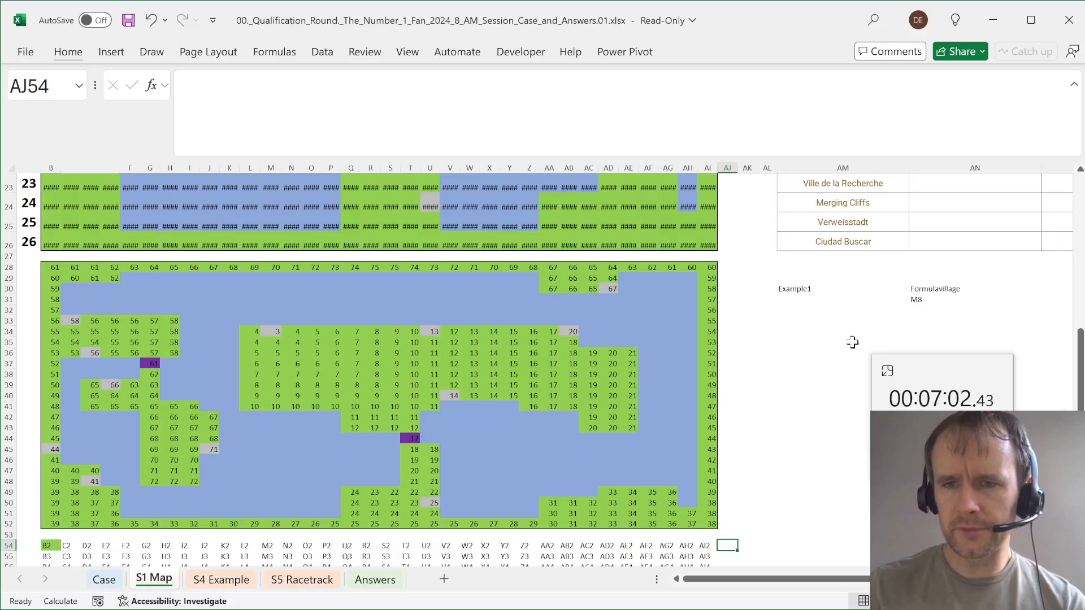
{"action": "left_click", "coordinate": [857, 341]}
{"action": "key", "text": "Up"}
{"action": "key", "text": "Right"}
{"action": "type", "text": "="}
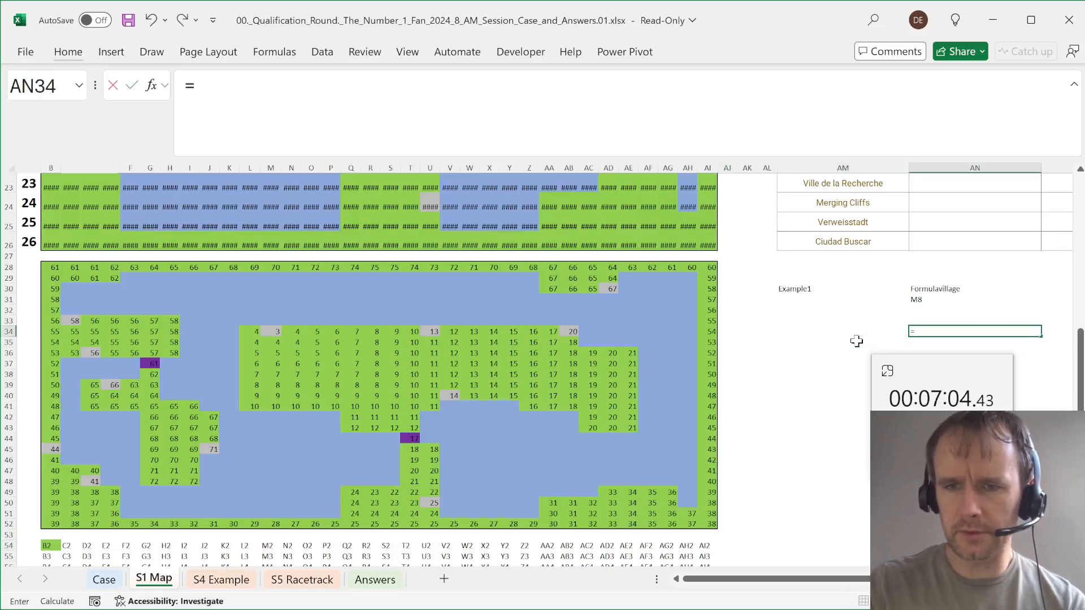
{"action": "type", "text": "sumifs"}
{"action": "key", "text": "Tab"}
{"action": "key", "text": "ctrl+Left"}
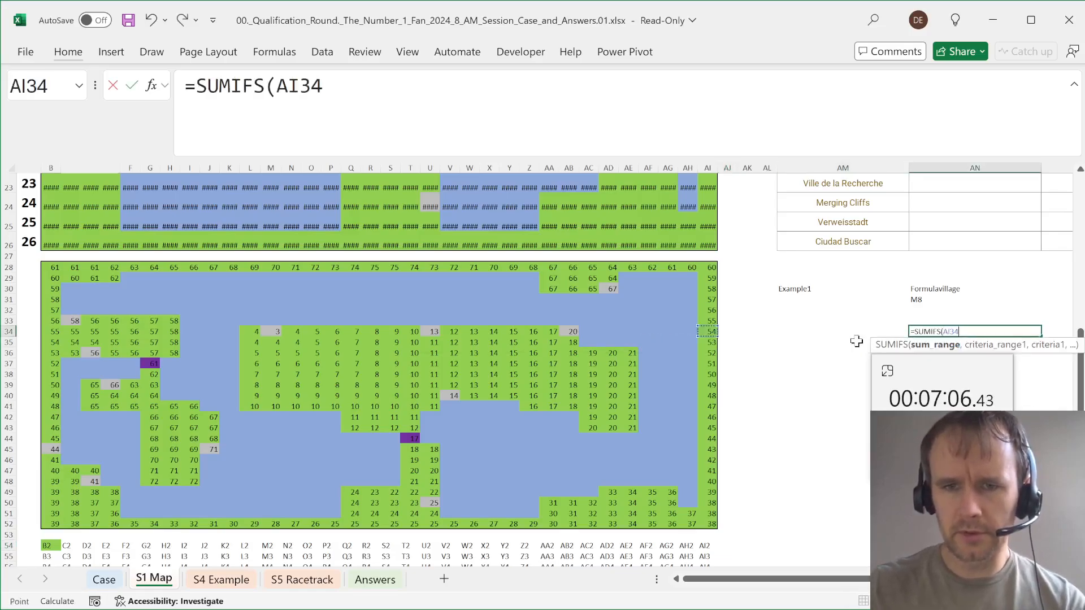
{"action": "key", "text": "ctrl+Up"}
{"action": "key", "text": "ctrl+shift+Down"}
{"action": "key", "text": "ctrl+shift+Left"}
{"action": "type", "text": ","}
- Complete the SUMIFS in AN34 with criteria range B54# and the destination city's cell reference AP31 as criterion
{"action": "key", "text": "ctrl+Left"}
{"action": "key", "text": "ctrl+Down"}
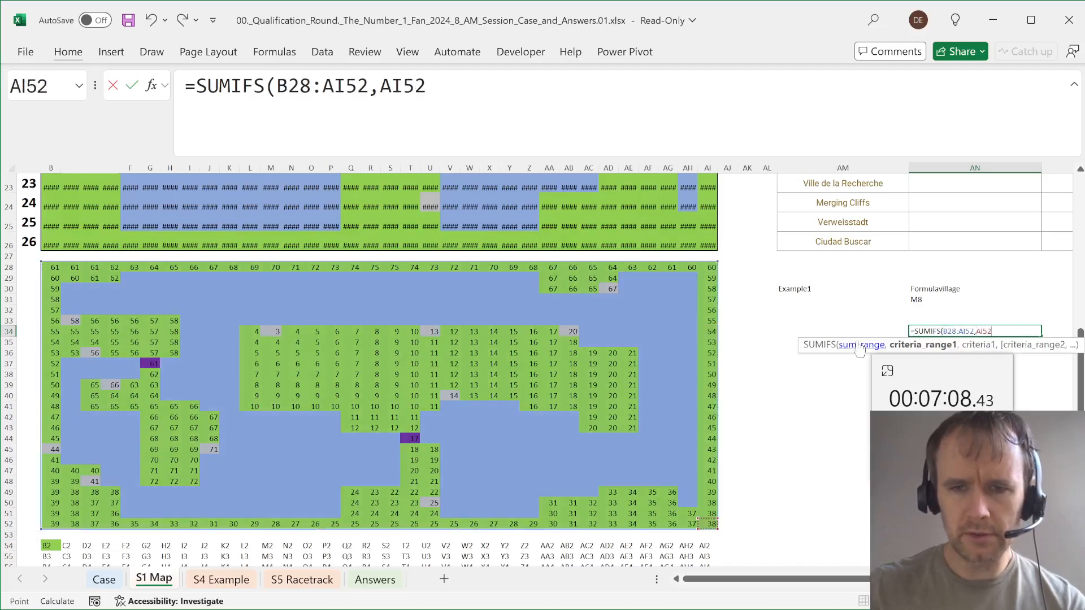
{"action": "key", "text": "ctrl+Down"}
{"action": "key", "text": "ctrl+shift+Down"}
{"action": "key", "text": "ctrl+shift+Left"}
{"action": "type", "text": ","}
{"action": "key", "text": "Right"}
{"action": "key", "text": "Up"}
{"action": "key", "text": "Up"}
{"action": "key", "text": "Up"}
{"action": "key", "text": "Up"}
{"action": "key", "text": "Right"}
{"action": "key", "text": "Right"}
{"action": "key", "text": "Right"}
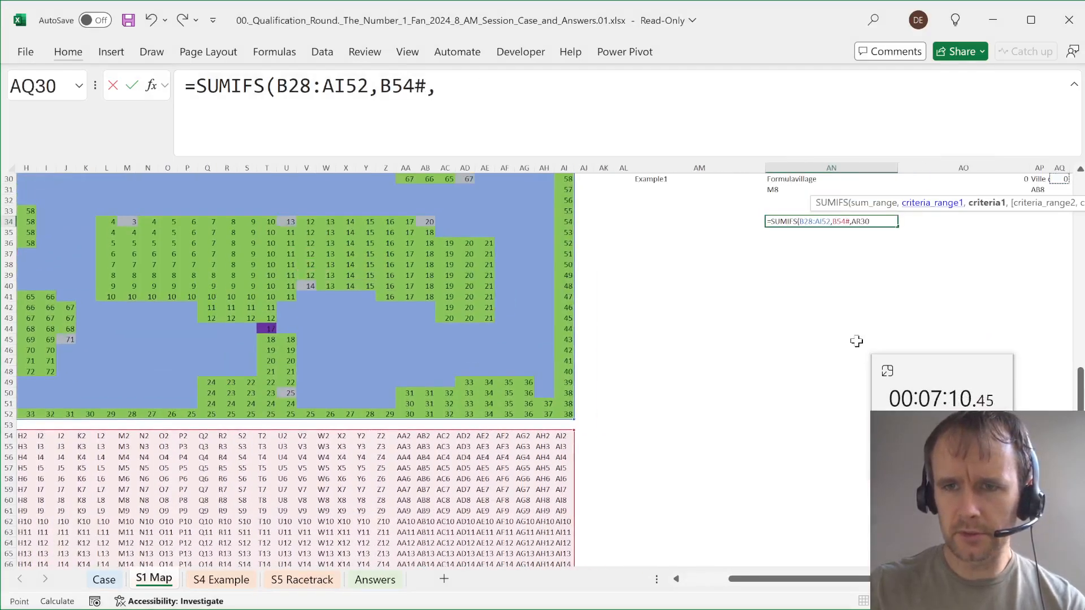
{"action": "key", "text": "Left"}
{"action": "key", "text": "Left"}
{"action": "key", "text": "Down"}
{"action": "key", "text": "Return"}
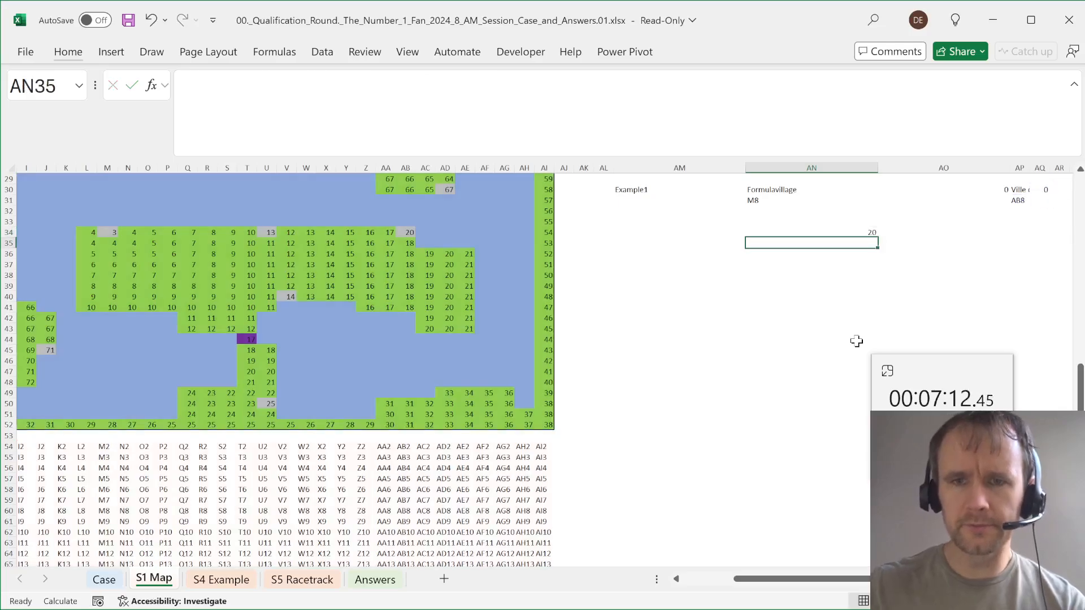
- Bring the game numbers into AM35 downwards with the formula =Case!B65:B84
{"action": "key", "text": "Up"}
{"action": "key", "text": "Left"}
{"action": "key", "text": "Down"}
{"action": "type", "text": "="}
{"action": "key", "text": "ctrl+Page_Up"}
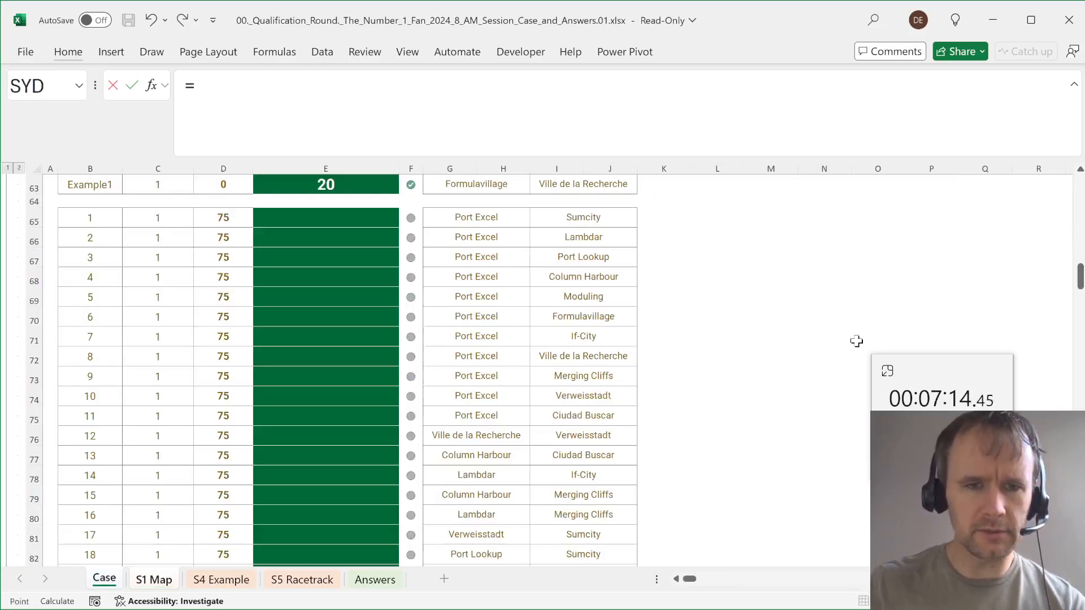
{"action": "left_click", "coordinate": [98, 219]}
{"action": "key", "text": "ctrl+shift+Down"}
{"action": "key", "text": "Return"}
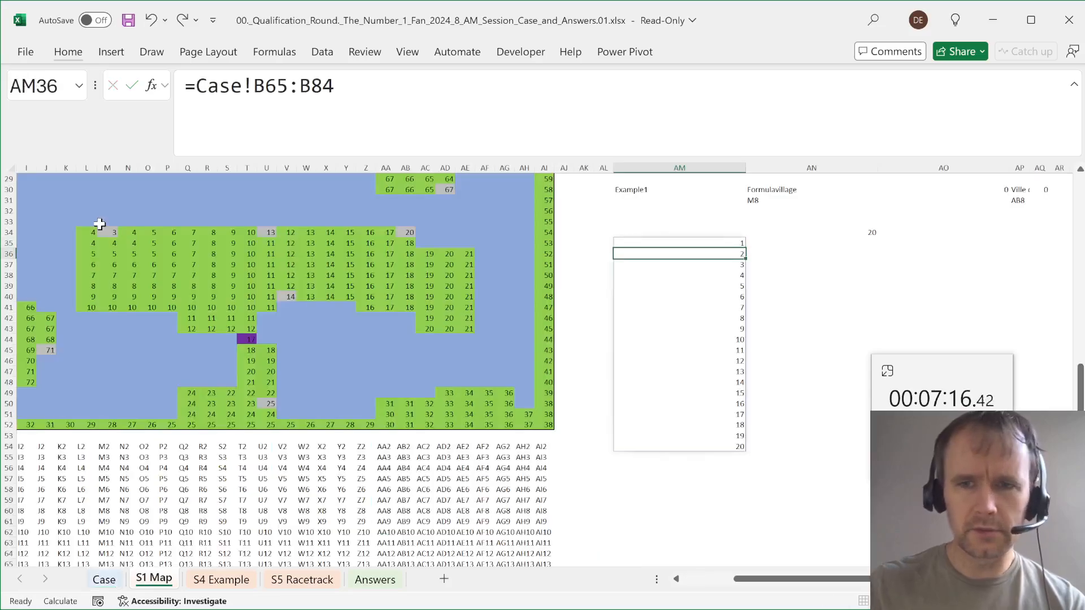
- Create a data table over AM34:AN54 with column input cell AM30, and recalculate the workbook
{"action": "key", "text": "Up"}
{"action": "key", "text": "Up"}
{"action": "key", "text": "ctrl+shift+Down"}
{"action": "key", "text": "shift+Right"}
{"action": "key", "text": "alt+a"}
{"action": "key", "text": "w"}
{"action": "key", "text": "t"}
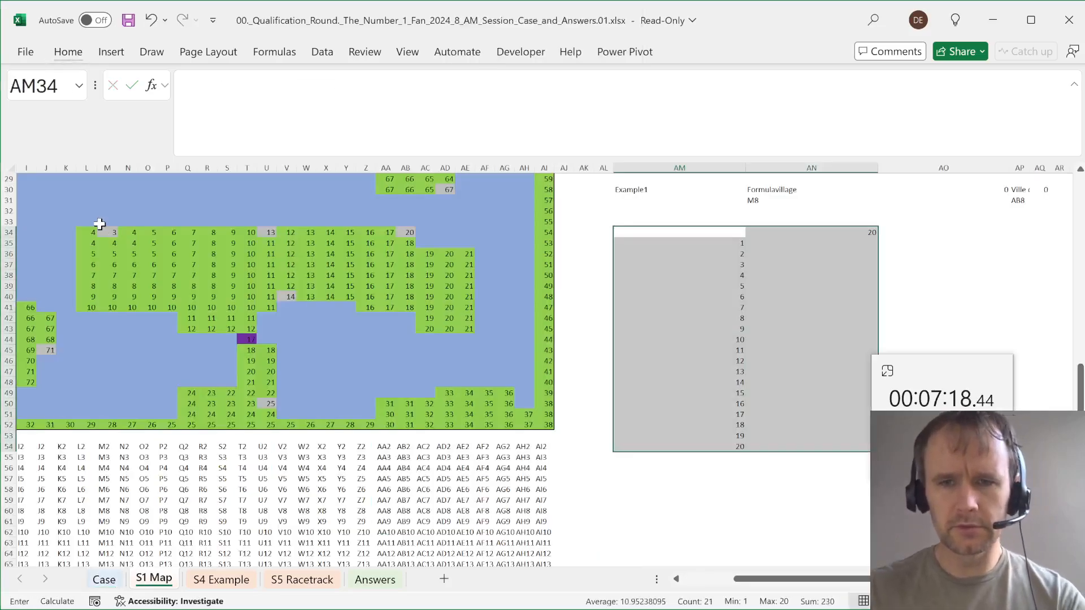
{"action": "key", "text": "Tab"}
{"action": "key", "text": "ctrl+Home"}
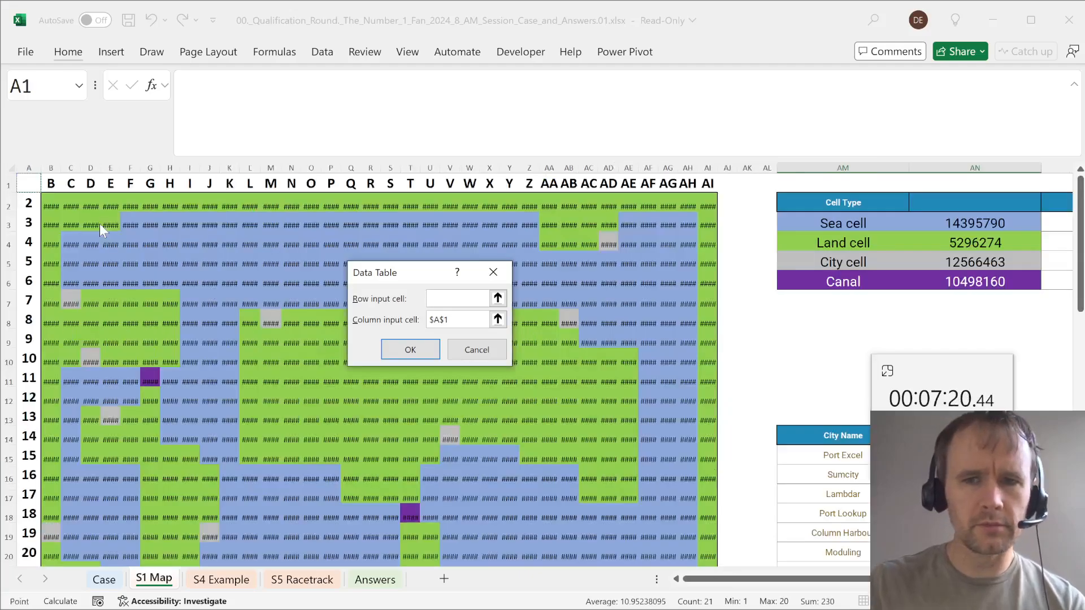
{"action": "scroll", "coordinate": [730, 408], "scroll_direction": "right", "scroll_amount": 3}
{"action": "scroll", "coordinate": [730, 408], "scroll_direction": "down", "scroll_amount": 6}
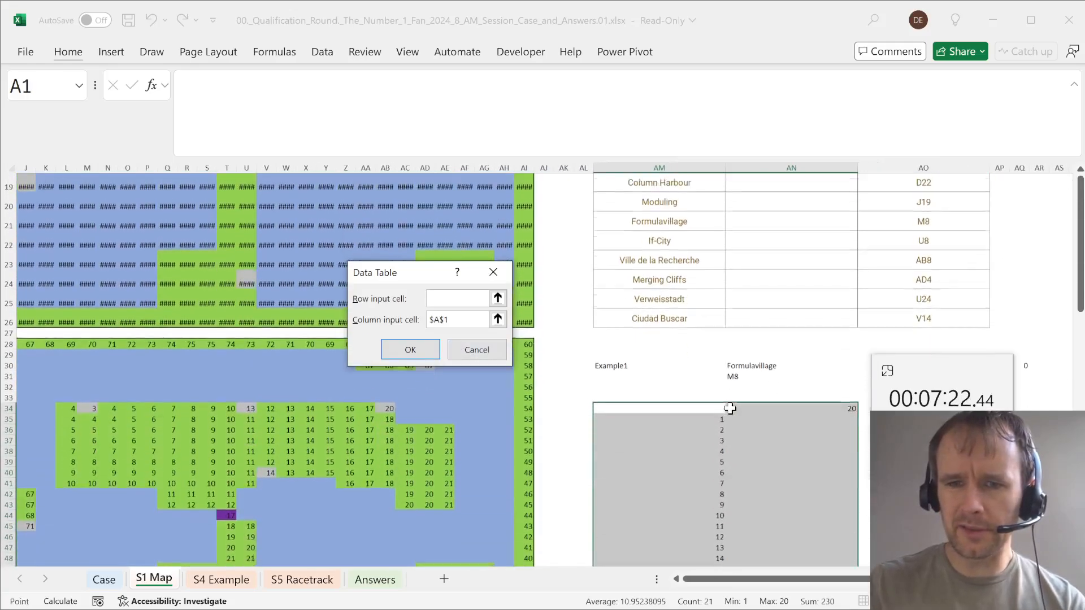
{"action": "left_click", "coordinate": [634, 355]}
{"action": "key", "text": "Return"}
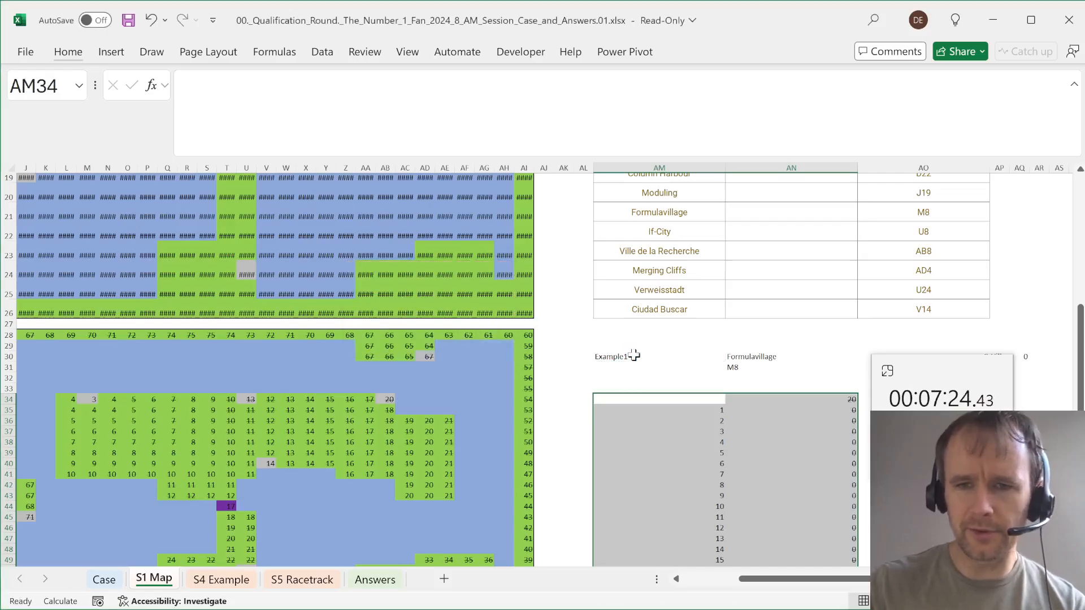
{"action": "scroll", "coordinate": [697, 384], "scroll_direction": "down", "scroll_amount": 2}
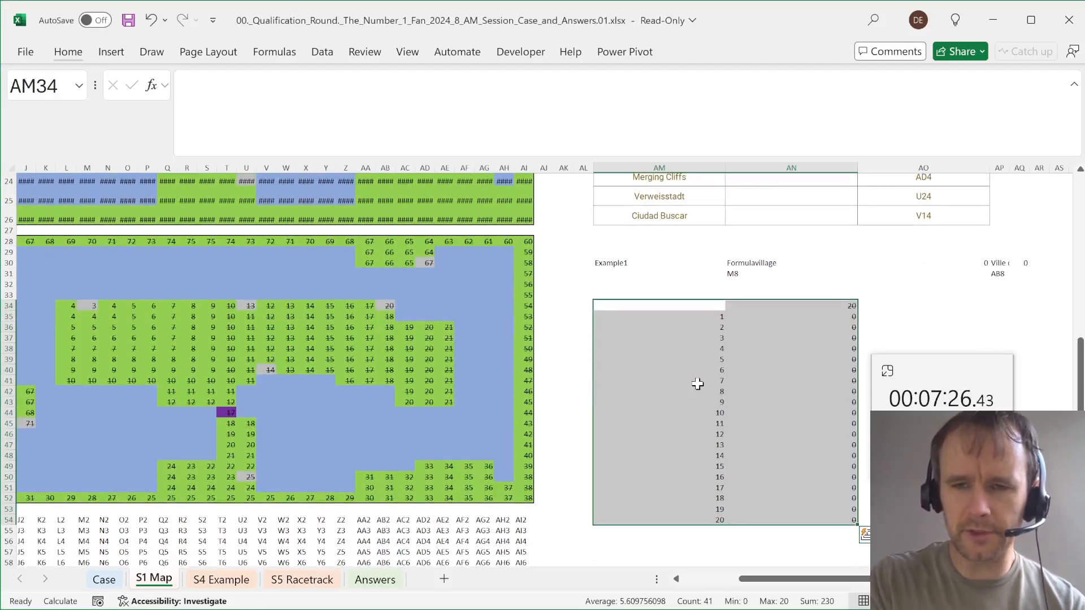
{"action": "key", "text": "F9"}
- Copy the data table results AN35:AN54 and paste them as links into Section 1's answers on Case, starting at E65
{"action": "left_click", "coordinate": [813, 319]}
{"action": "key", "text": "ctrl+shift+Down"}
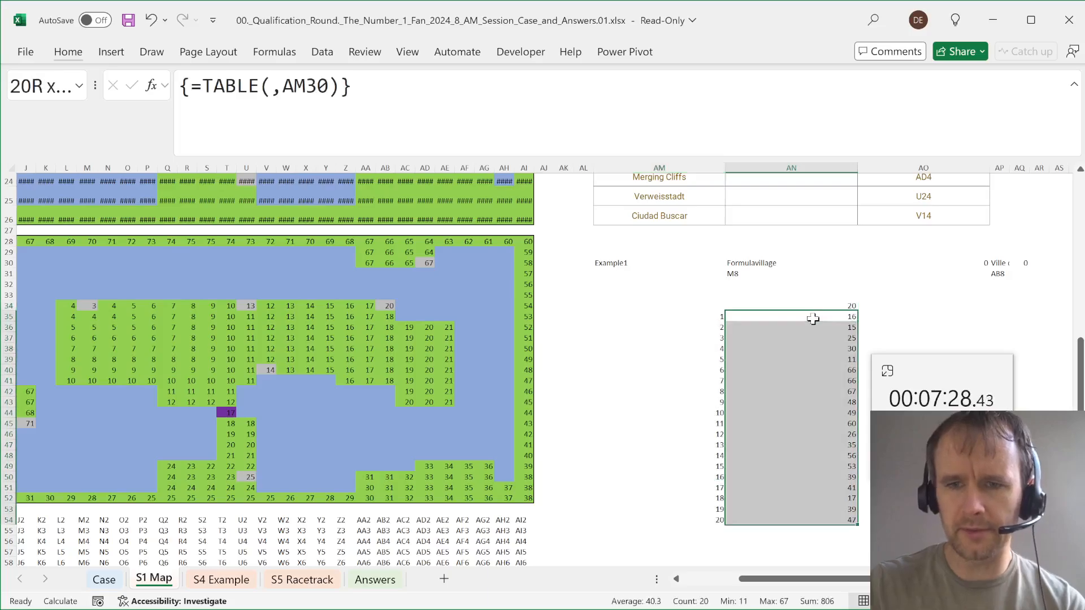
{"action": "key", "text": "ctrl+c"}
{"action": "key", "text": "ctrl+Page_Up"}
{"action": "scroll", "coordinate": [288, 219], "scroll_direction": "up", "scroll_amount": 1}
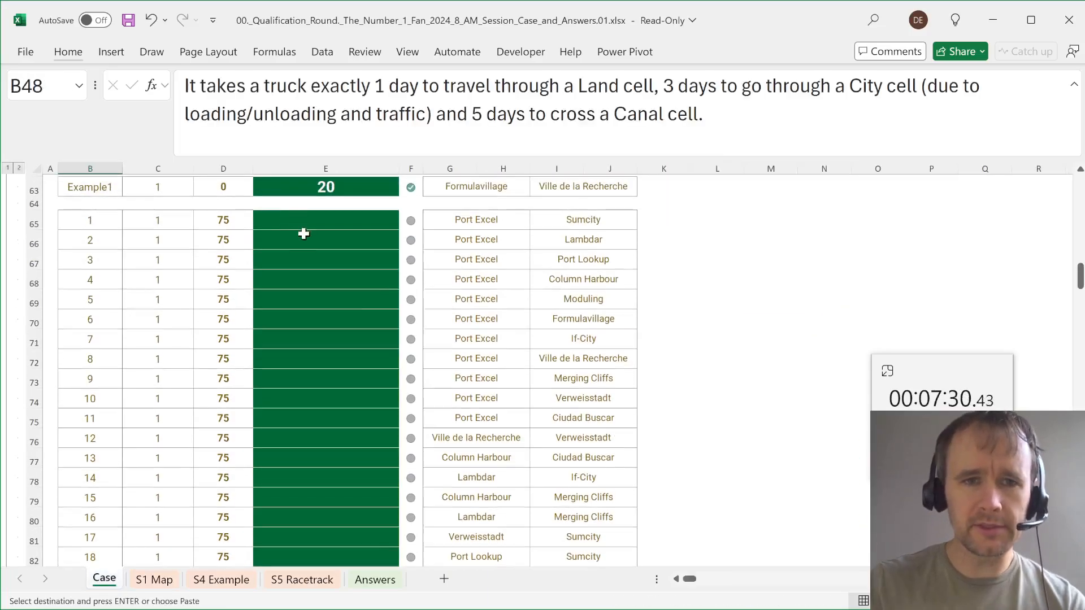
{"action": "left_click", "coordinate": [314, 222]}
{"action": "key", "text": "ctrl+alt+v"}
{"action": "key", "text": "v"}
{"action": "key", "text": "Return"}
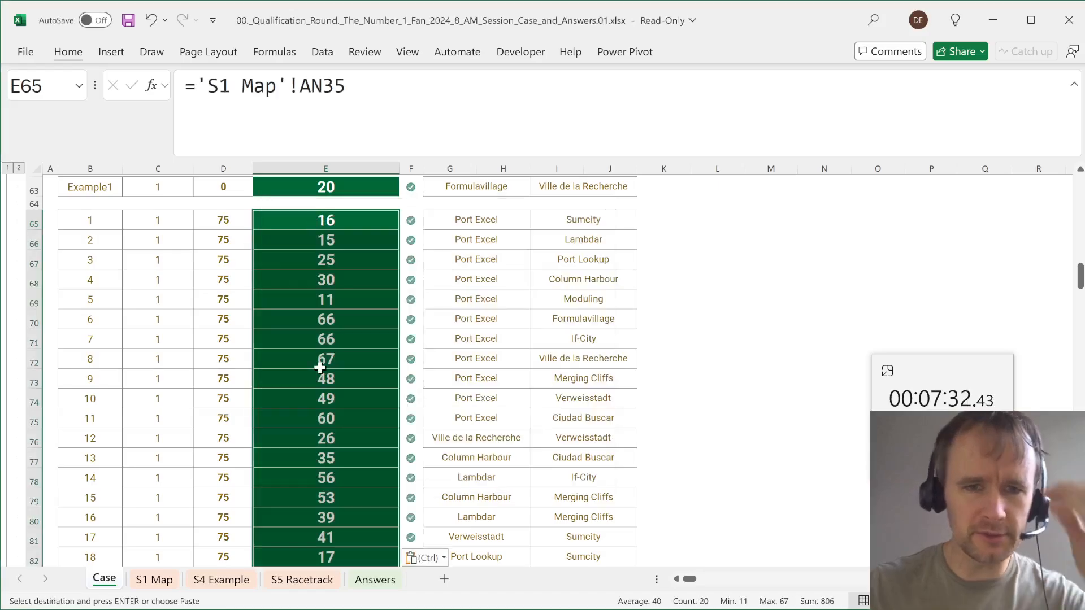
- Read Section 2's bingo instructions, both players' tickets, the task and the drawn number sequences
{"action": "scroll", "coordinate": [320, 339], "scroll_direction": "down", "scroll_amount": 7}
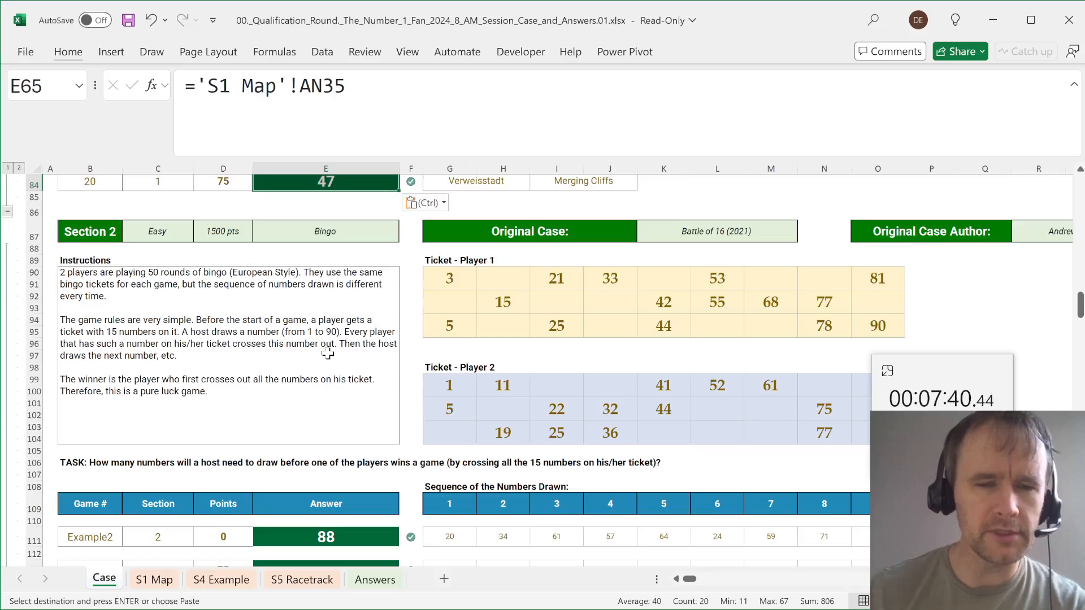
{"action": "scroll", "coordinate": [328, 354], "scroll_direction": "down", "scroll_amount": 1}
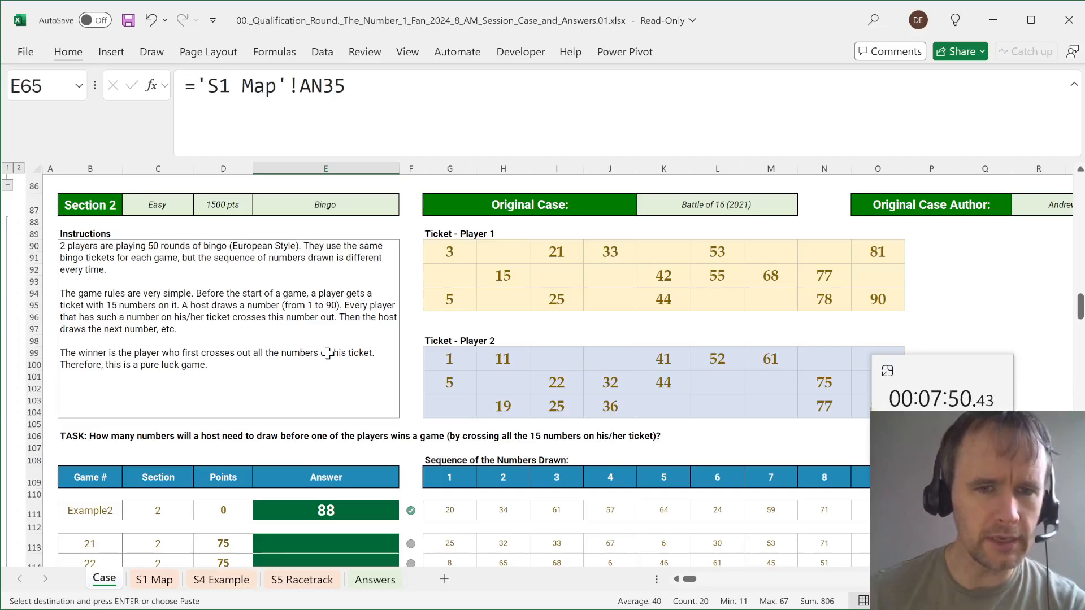
{"action": "scroll", "coordinate": [328, 353], "scroll_direction": "down", "scroll_amount": 1}
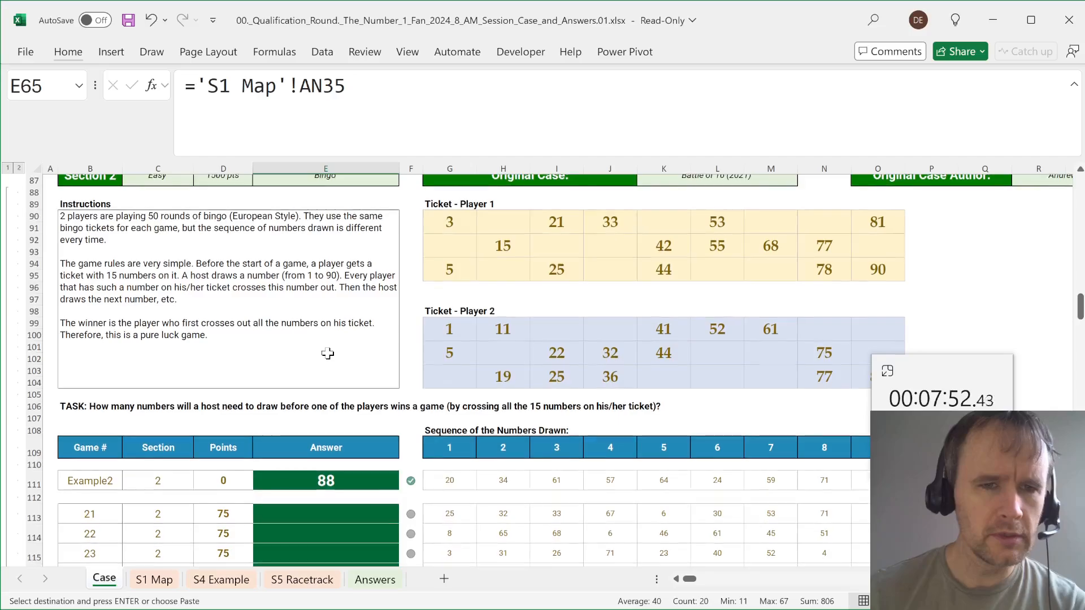
{"action": "scroll", "coordinate": [328, 353], "scroll_direction": "down", "scroll_amount": 1}
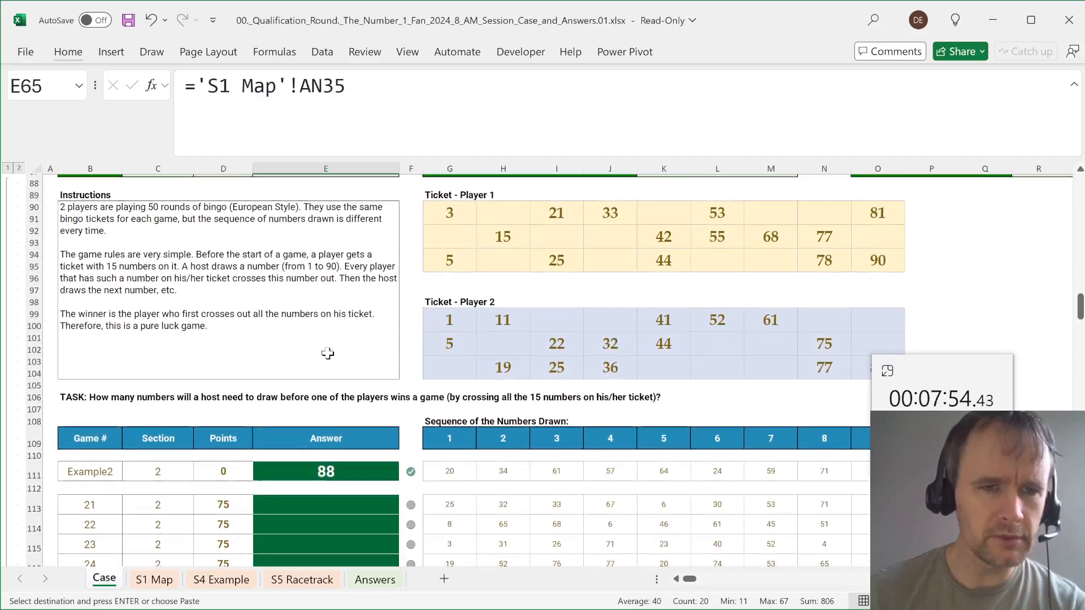
{"action": "scroll", "coordinate": [328, 354], "scroll_direction": "down", "scroll_amount": 1}
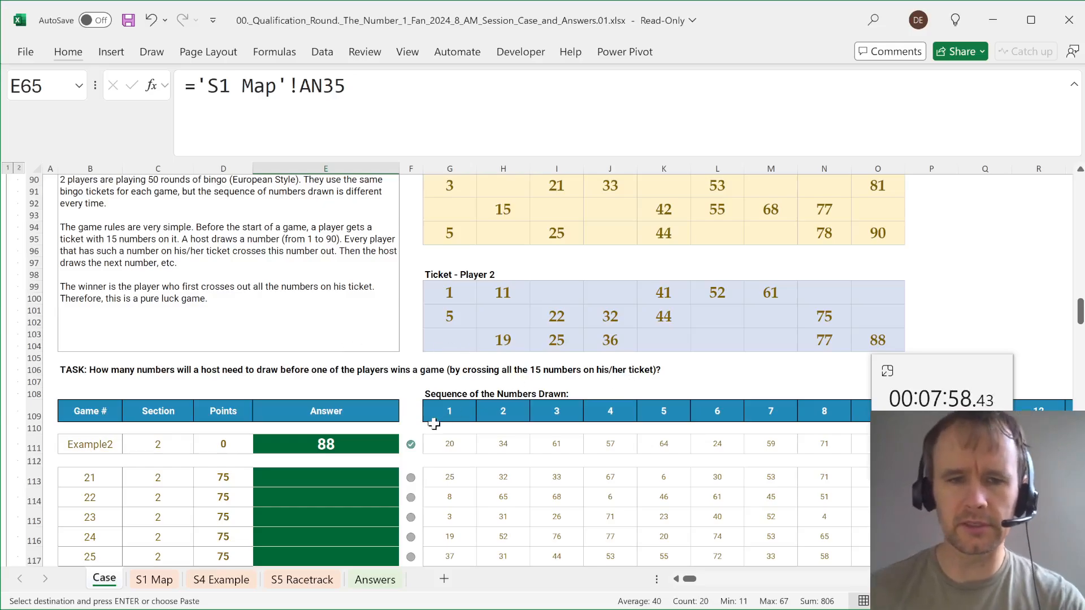
- Begin the formula =MAX(XMATCH(TOCOL(G90:O95,3) in G112, using Player 1's ticket as the lookup values
{"action": "left_click", "coordinate": [439, 459]}
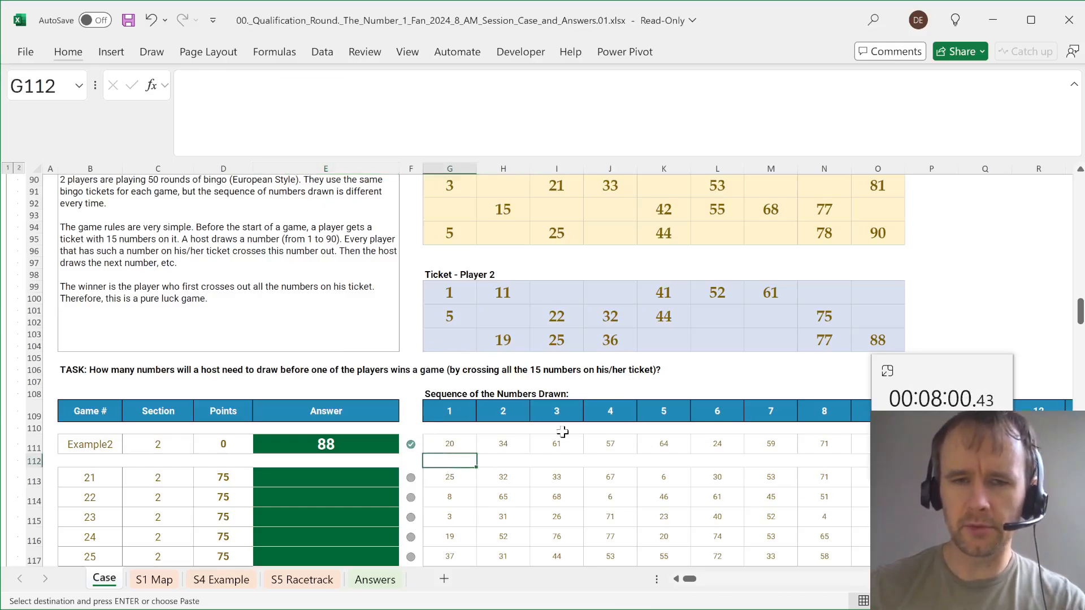
{"action": "type", "text": "=max"}
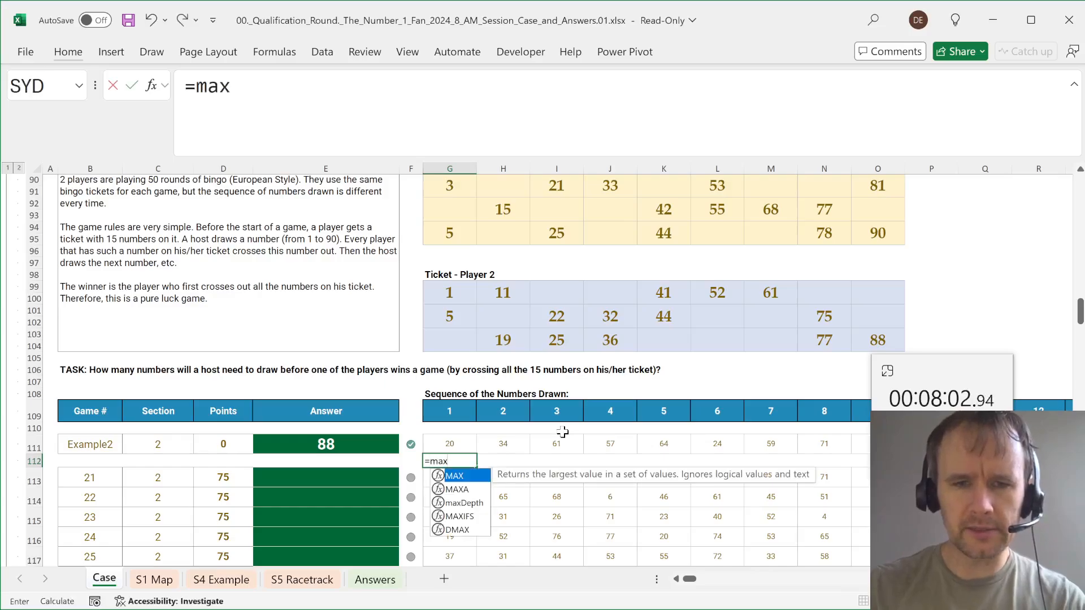
{"action": "key", "text": "Tab"}
{"action": "type", "text": "xm"}
{"action": "key", "text": "Tab"}
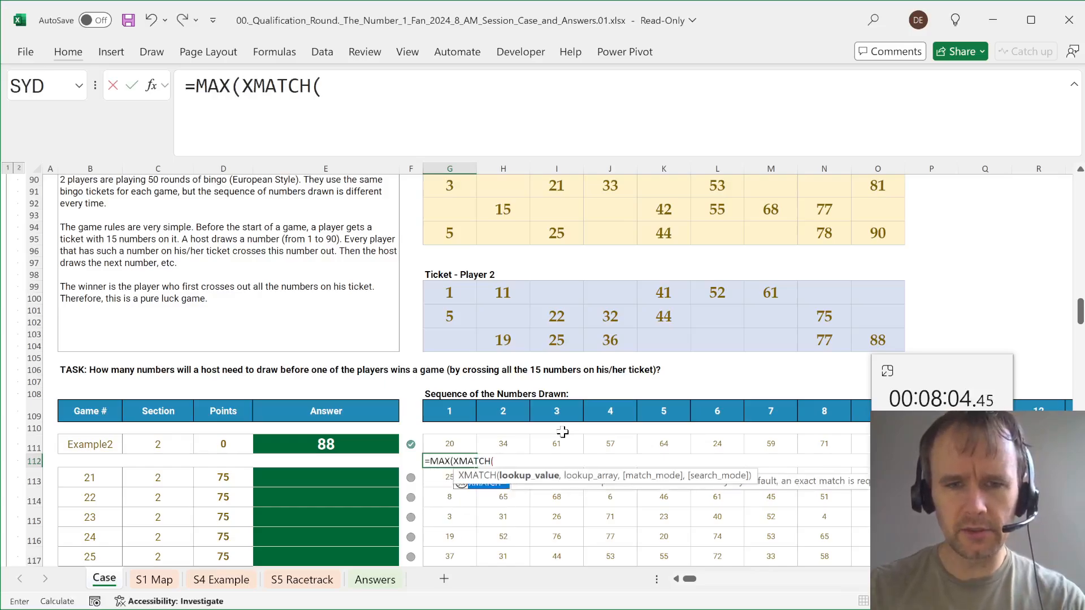
{"action": "type", "text": "to"}
{"action": "key", "text": "Tab"}
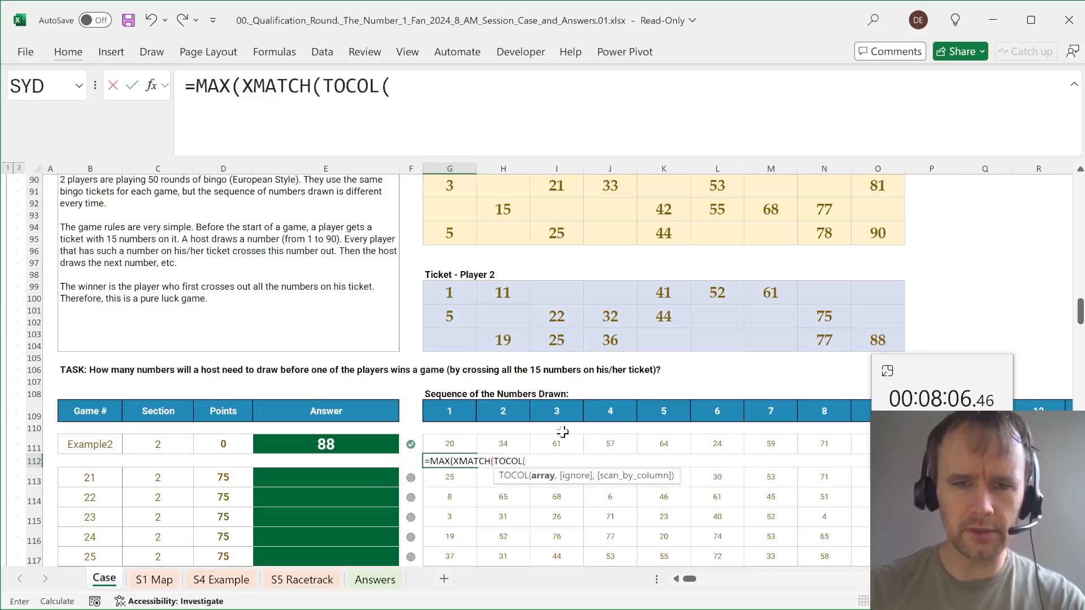
{"action": "scroll", "coordinate": [563, 432], "scroll_direction": "up", "scroll_amount": 1}
{"action": "left_click_drag", "start_coordinate": [450, 225], "coordinate": [873, 278]}
{"action": "type", "text": ",3)"}
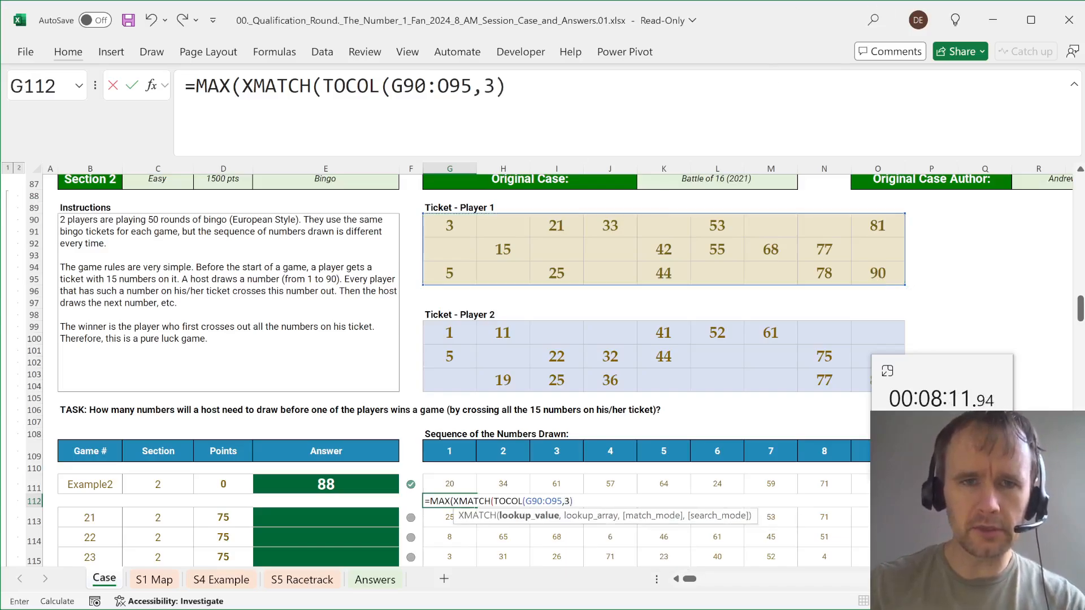
- Complete the G112 formula with an absolute Player 1 ticket range $G$90:$O$95 and Example2's draw sequence G111:CR111 as lookup array
{"action": "left_click_drag", "start_coordinate": [415, 86], "coordinate": [460, 87]}
{"action": "key", "text": "F4"}
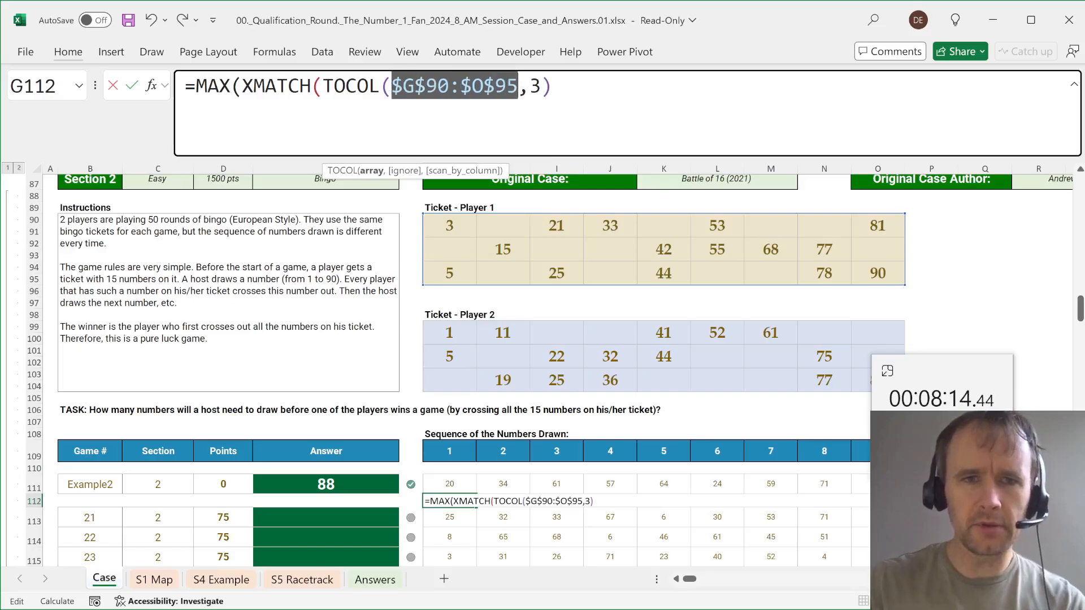
{"action": "left_click_drag", "start_coordinate": [551, 86], "coordinate": [323, 86]}
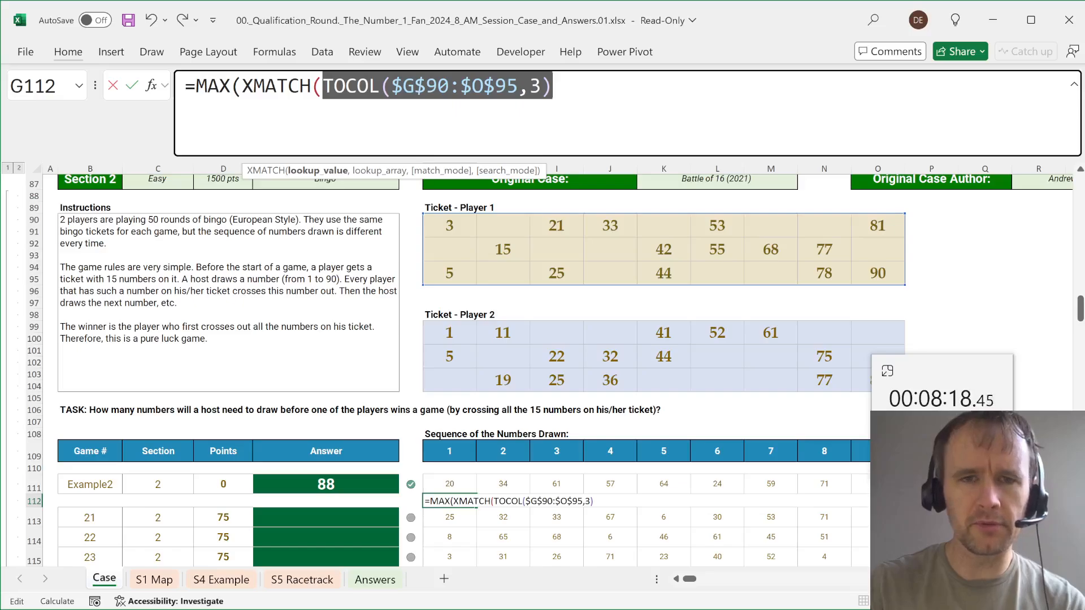
{"action": "left_click", "coordinate": [553, 86]}
{"action": "type", "text": ","}
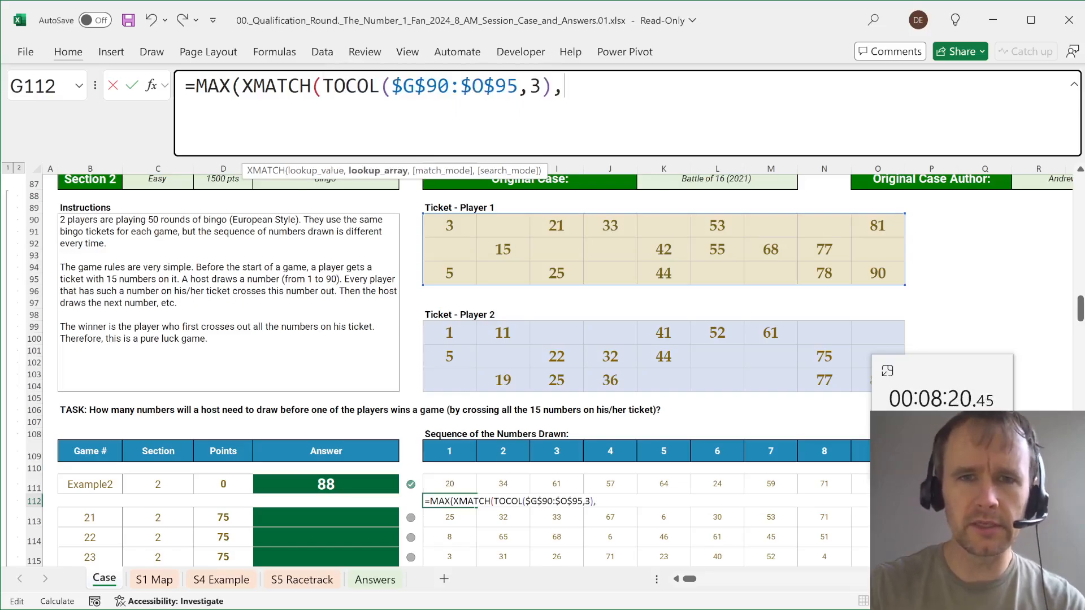
{"action": "left_click", "coordinate": [443, 484]}
{"action": "key", "text": "ctrl+shift+Right"}
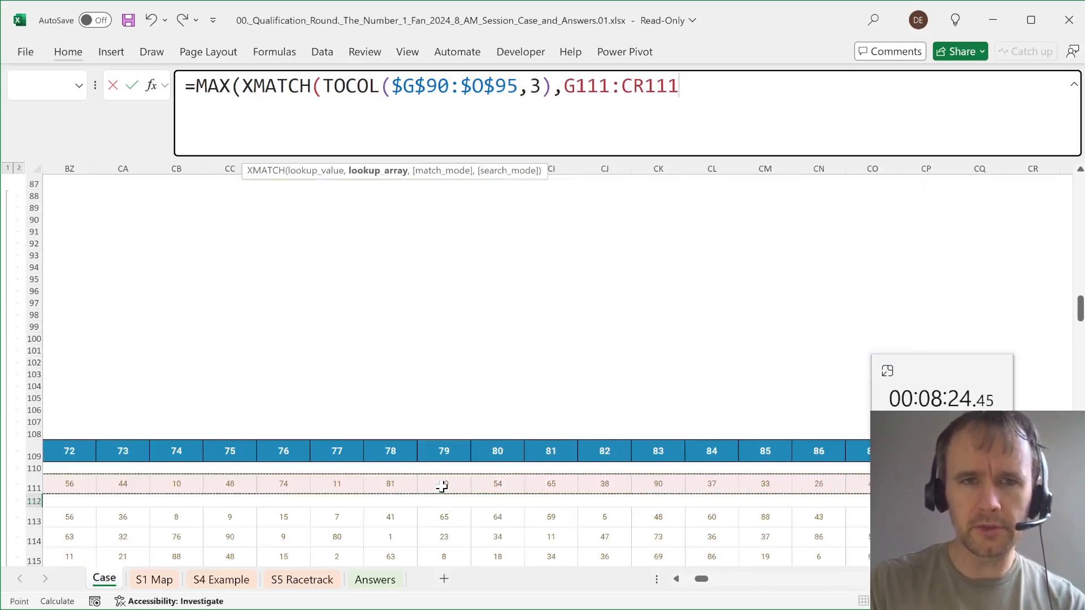
{"action": "type", "text": "))"}
{"action": "key", "text": "Return"}
{"action": "key", "text": "Up"}
{"action": "key", "text": "Home"}
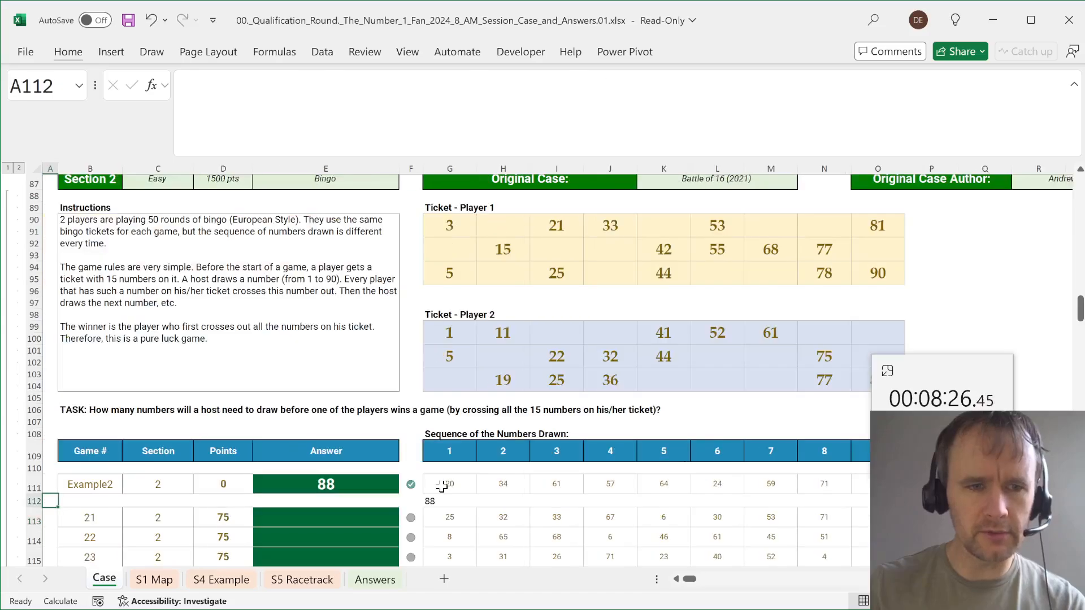
- Wrap the G112 formula in MIN and add a duplicate of its MAX(XMATCH(TOCOL(...))) expression as the second argument
{"action": "key", "text": "ctrl+Right"}
{"action": "left_click_drag", "start_coordinate": [717, 87], "coordinate": [95, 60]}
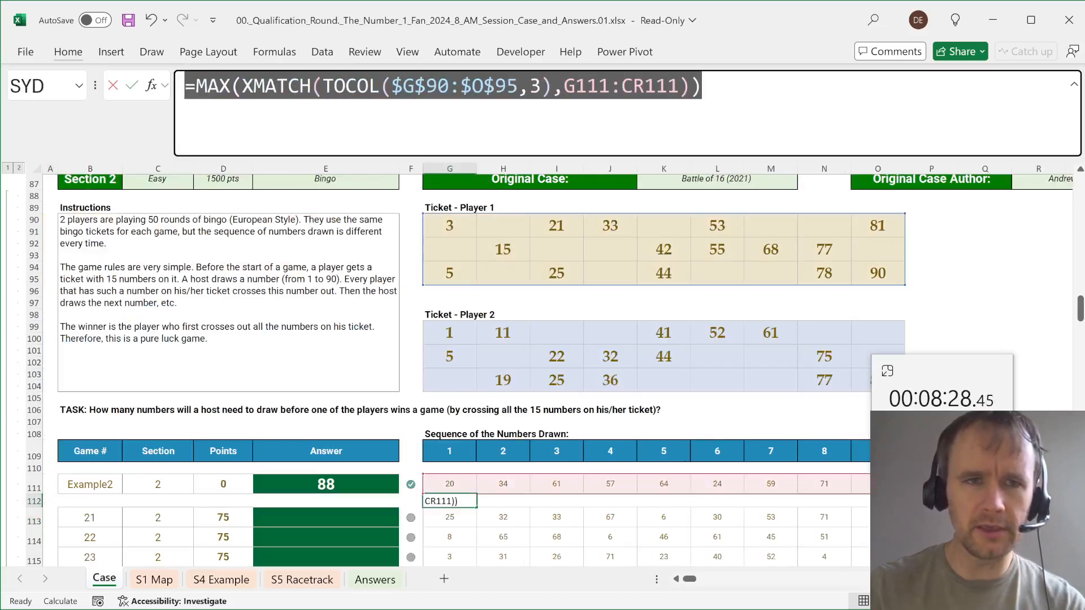
{"action": "key", "text": "ctrl+c"}
{"action": "key", "text": "Escape"}
{"action": "key", "text": "Right"}
{"action": "key", "text": "Left"}
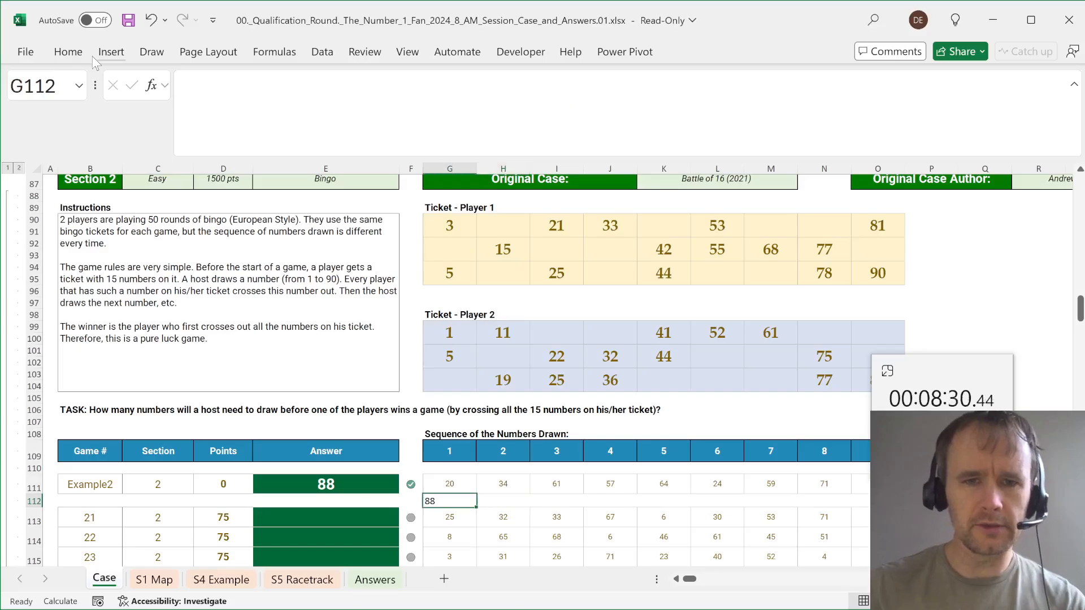
{"action": "key", "text": "F2"}
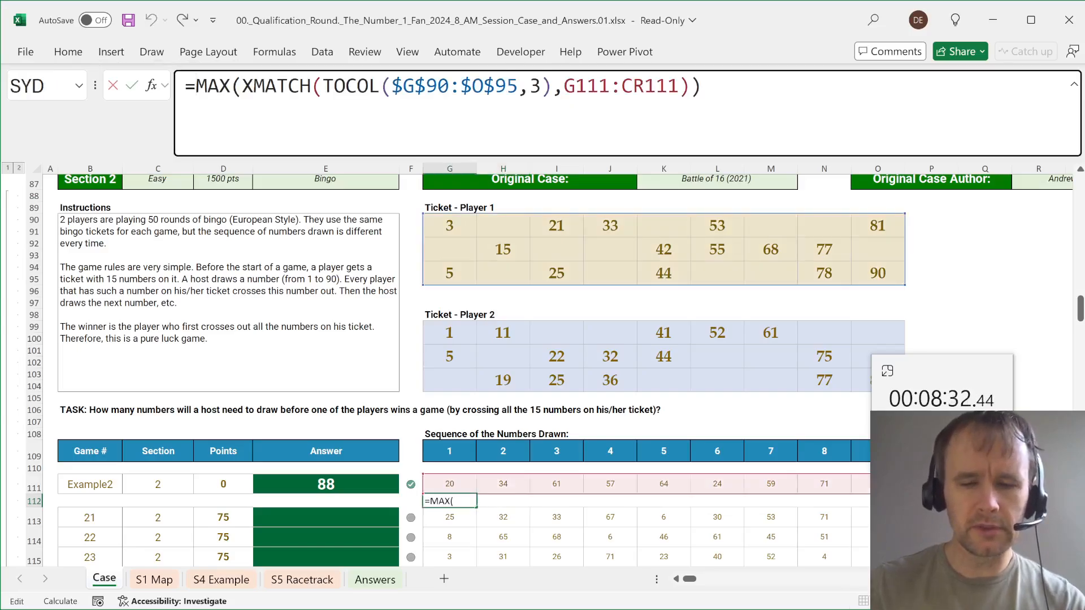
{"action": "type", "text": "min("}
{"action": "key", "text": "shift+End"}
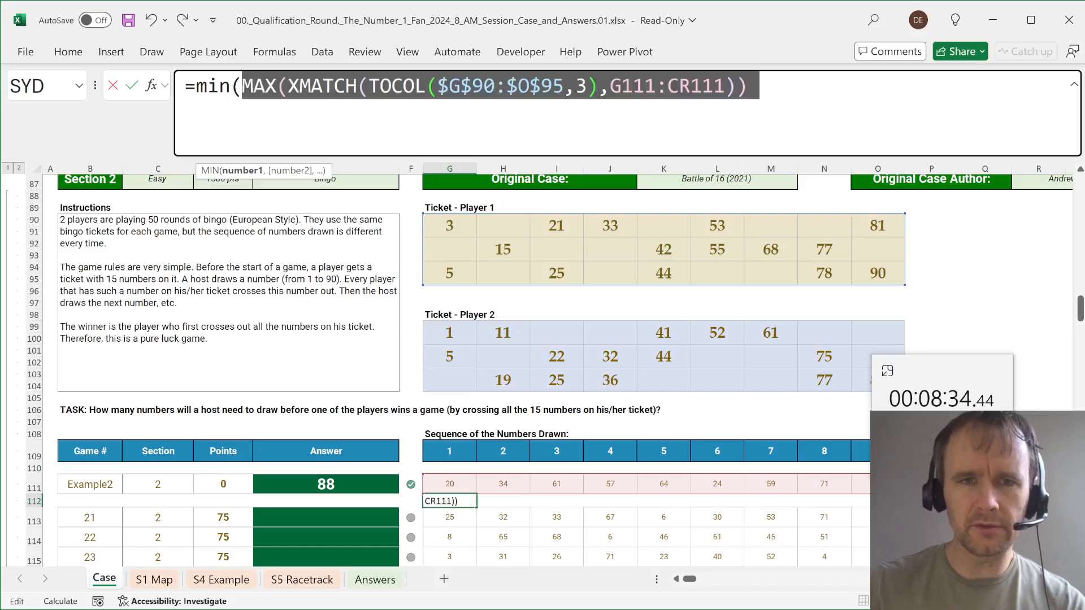
{"action": "key", "text": "End"}
{"action": "type", "text": ","}
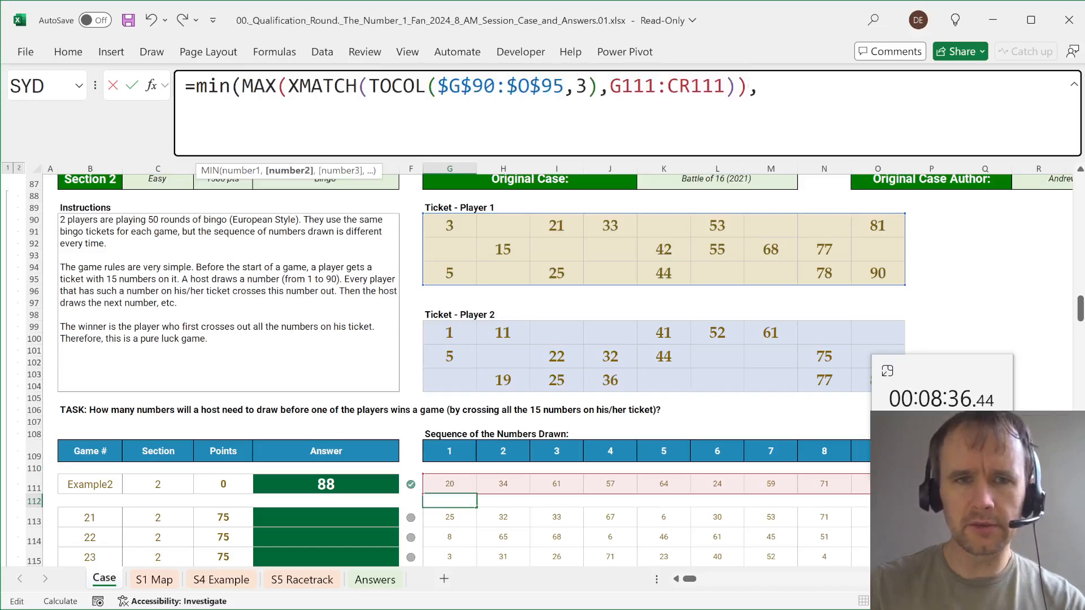
{"action": "key", "text": "ctrl+v"}
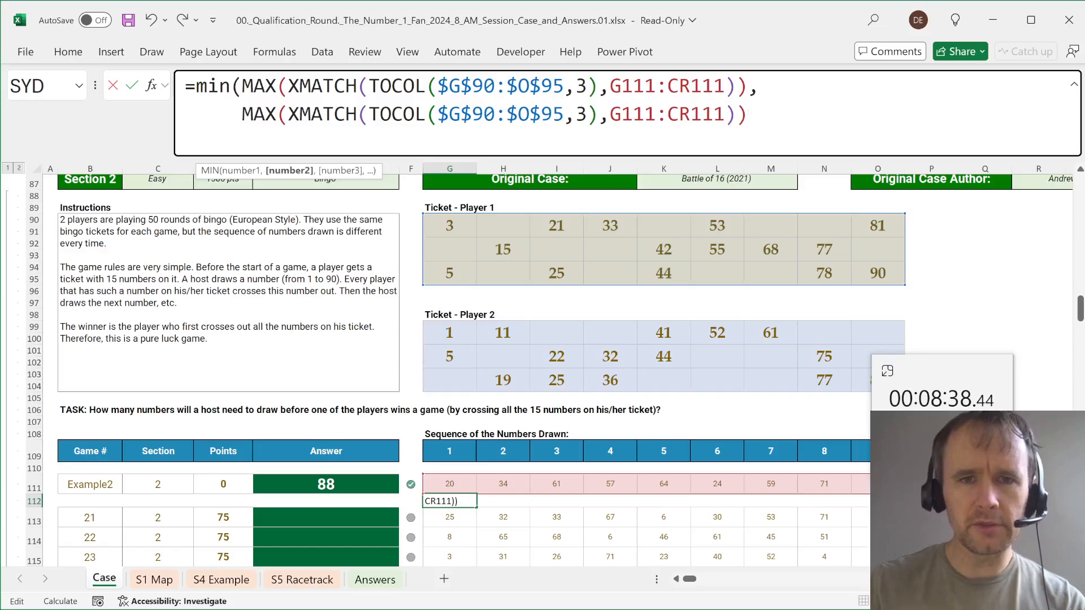
- Point the second MAX expression in G112 at Player 2's ticket, $G$99:$O$104, and close the MIN formula
{"action": "left_click_drag", "start_coordinate": [438, 114], "coordinate": [564, 114]}
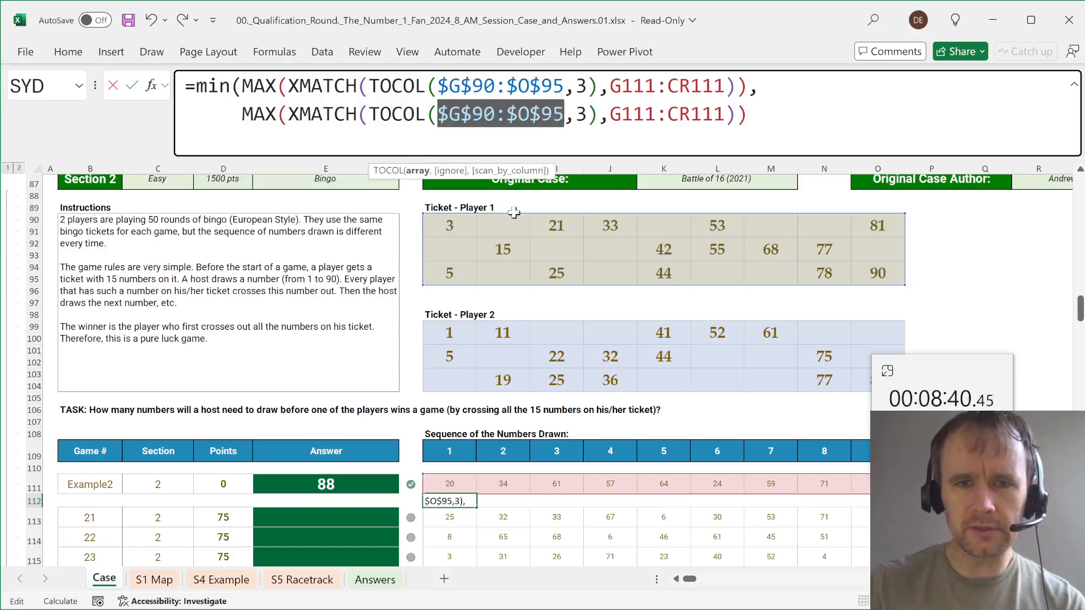
{"action": "left_click_drag", "start_coordinate": [460, 334], "coordinate": [862, 378]}
{"action": "key", "text": "F4"}
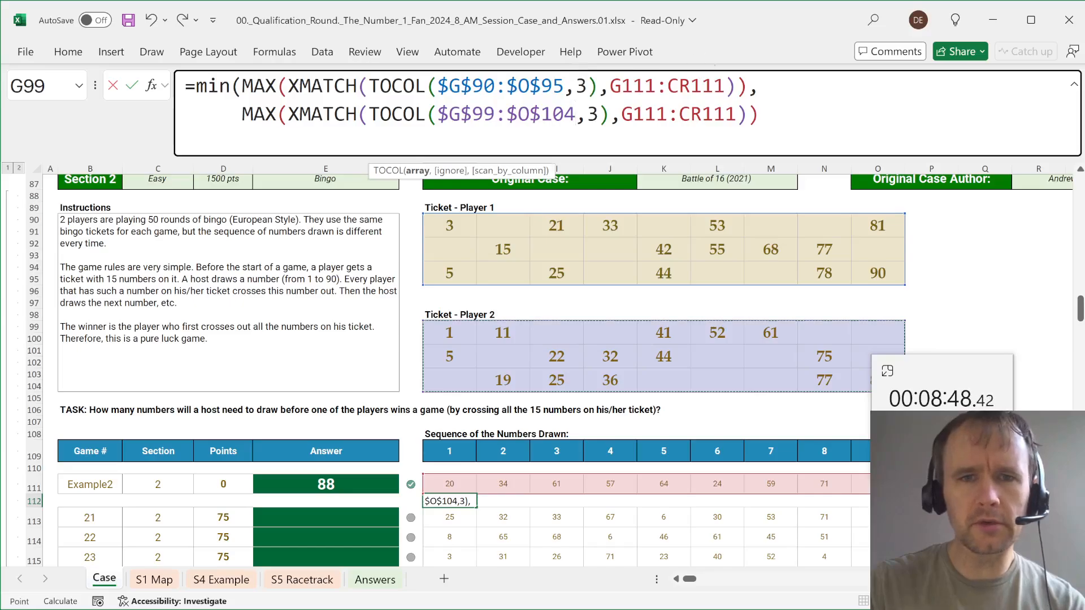
{"action": "left_click", "coordinate": [761, 114]}
{"action": "type", "text": ")"}
{"action": "key", "text": "Return"}
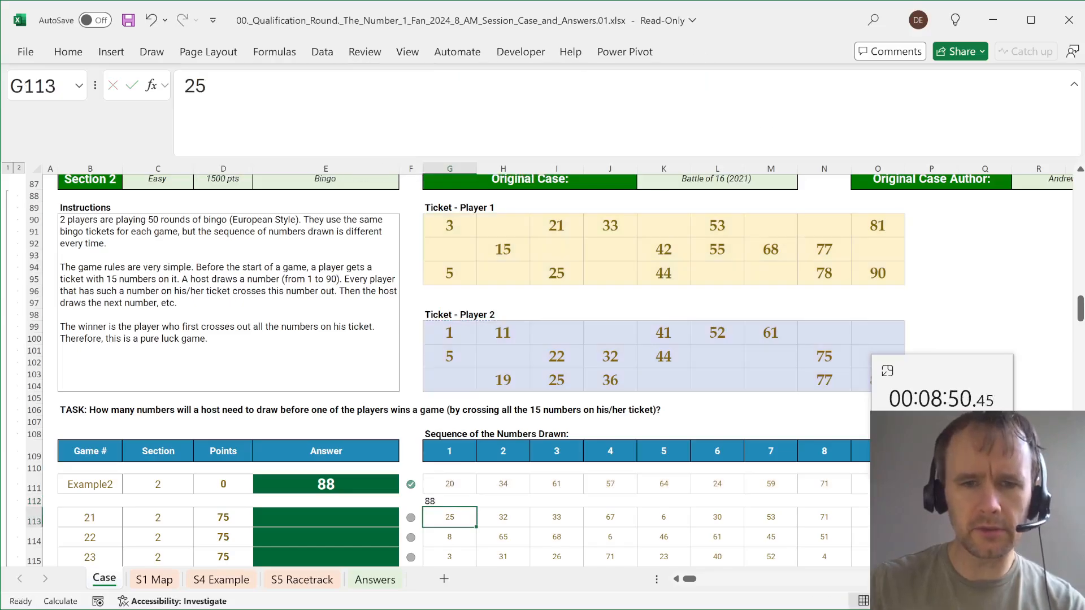
- Move the complete MIN formula from G112 into Example2's answer cell E111, keeping its references as written
{"action": "key", "text": "Up"}
{"action": "key", "text": "F2"}
{"action": "key", "text": "ctrl+a"}
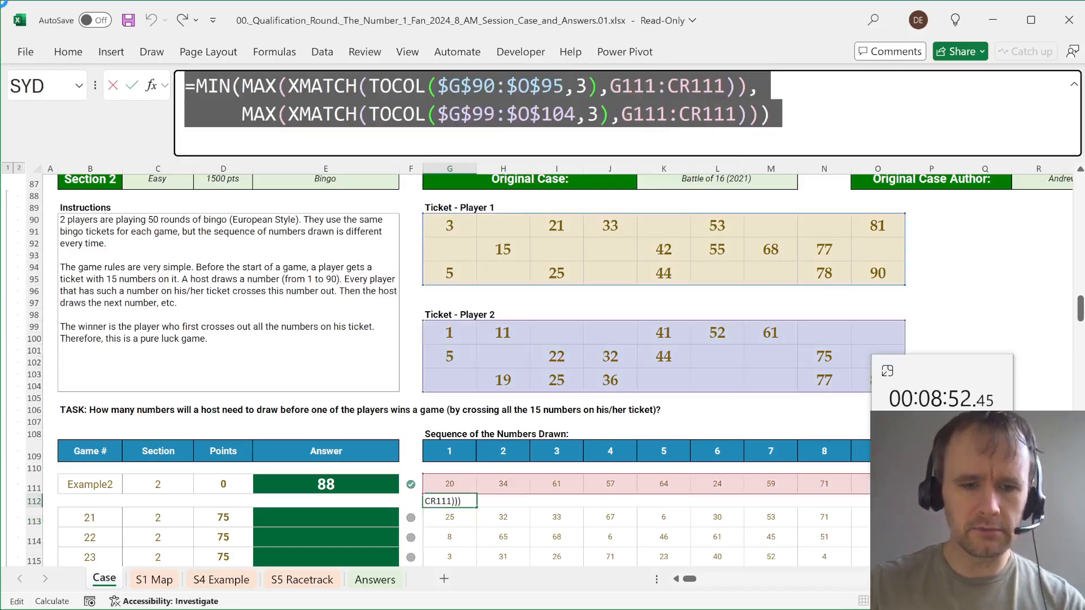
{"action": "key", "text": "Return"}
{"action": "key", "text": "Left"}
{"action": "key", "text": "Left"}
{"action": "key", "text": "Up"}
{"action": "key", "text": "Up"}
{"action": "key", "text": "F2"}
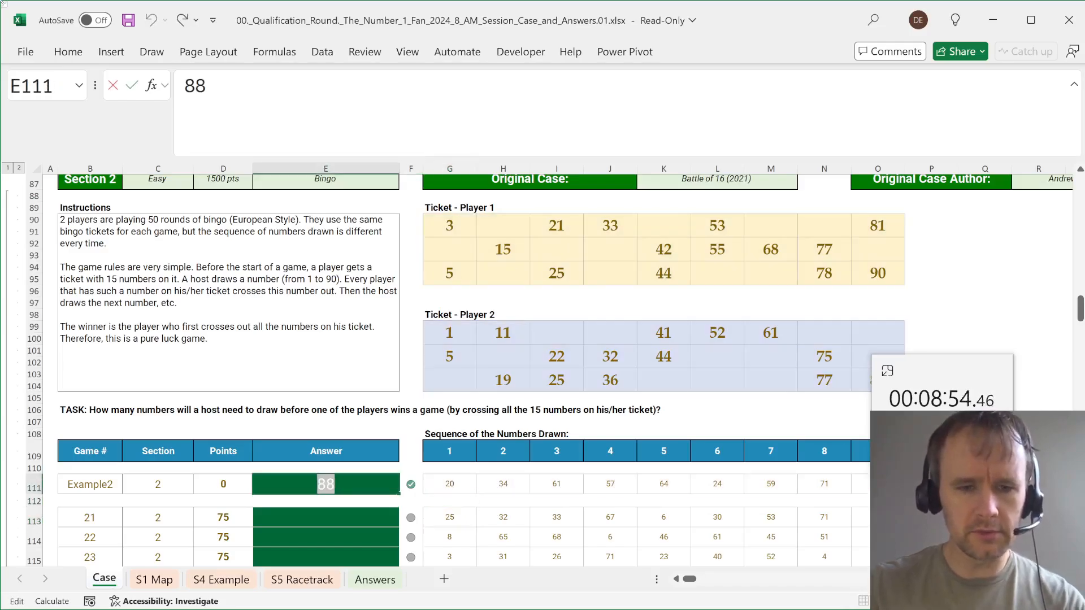
{"action": "key", "text": "ctrl+v"}
{"action": "key", "text": "ctrl+Return"}
- Copy the Example2 answer formula from E111 to the answers for games 21 to 40, E113:E132
{"action": "key", "text": "ctrl+c"}
{"action": "key", "text": "Down"}
{"action": "key", "text": "Down"}
{"action": "key", "text": "ctrl+v"}
{"action": "key", "text": "Left"}
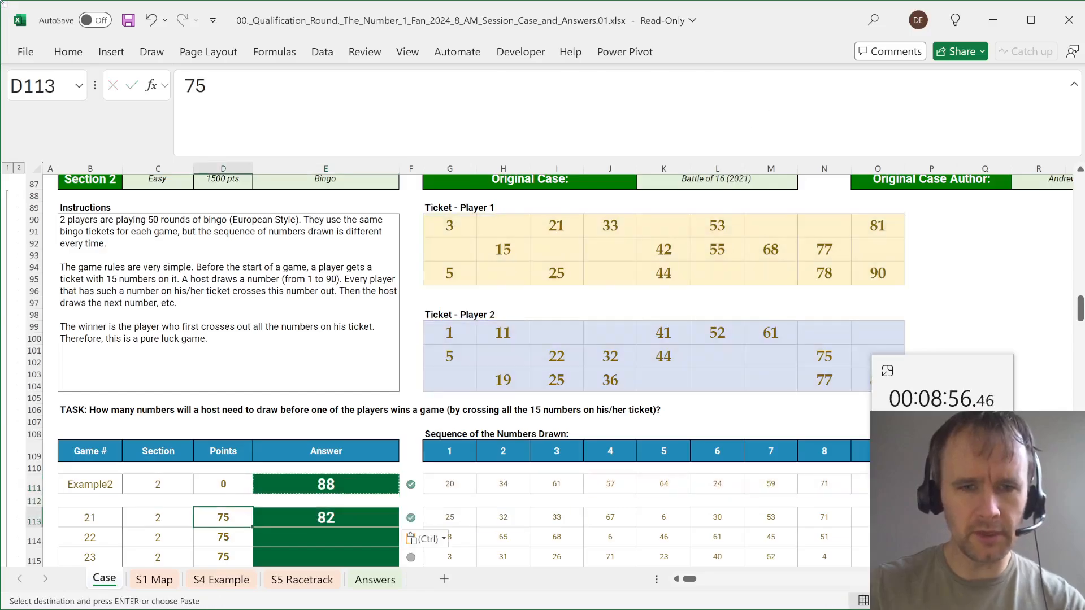
{"action": "key", "text": "ctrl+Down"}
{"action": "key", "text": "Right"}
{"action": "key", "text": "ctrl+shift+Up"}
{"action": "key", "text": "ctrl+v"}
{"action": "key", "text": "Return"}
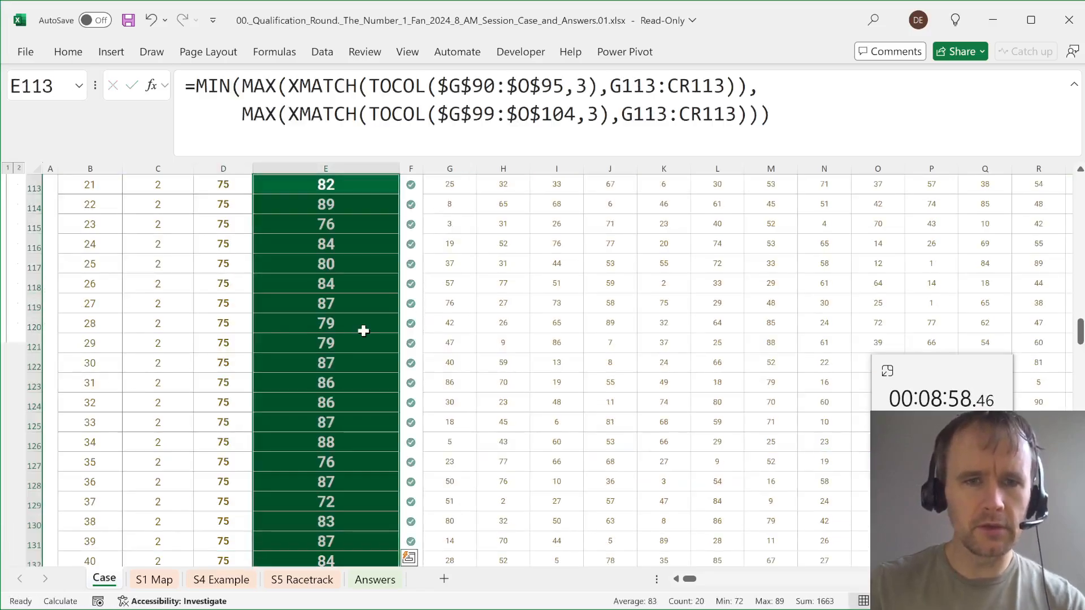
{"action": "scroll", "coordinate": [365, 316], "scroll_direction": "down", "scroll_amount": 2}
{"action": "scroll", "coordinate": [368, 278], "scroll_direction": "up", "scroll_amount": 3}
{"action": "scroll", "coordinate": [405, 250], "scroll_direction": "down", "scroll_amount": 1}
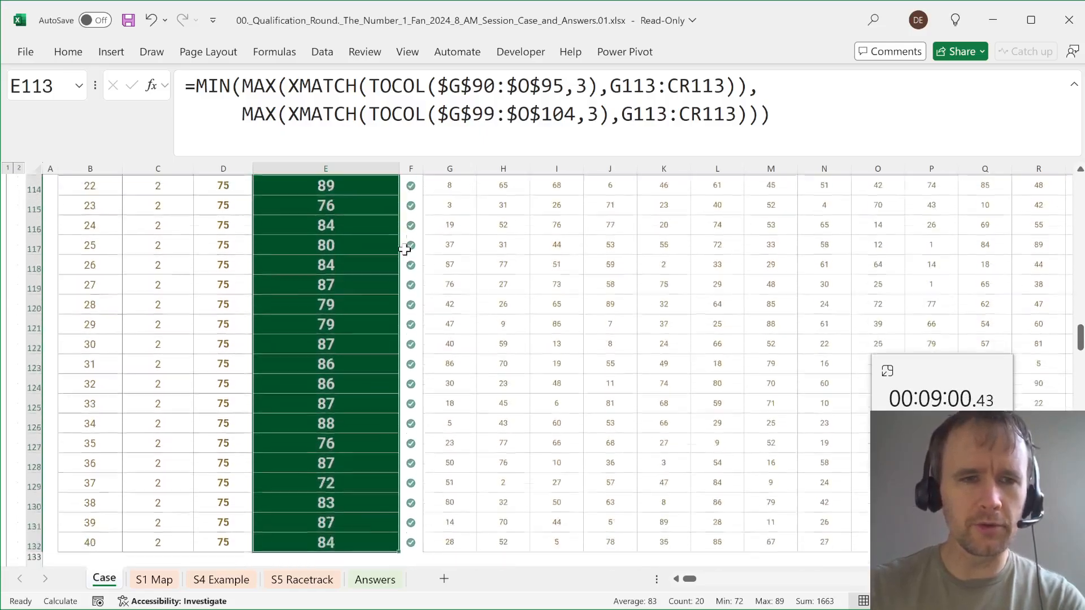
- Read Section 3's EVE Online introduction and mining notes alongside the asteroid type and mineral content tables
{"action": "scroll", "coordinate": [405, 249], "scroll_direction": "down", "scroll_amount": 5}
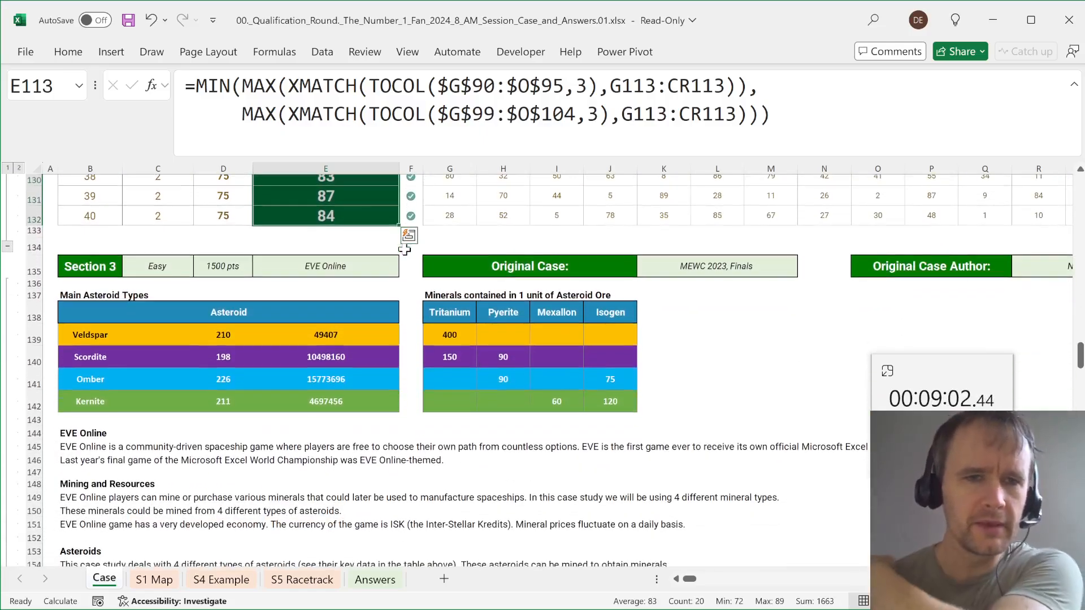
{"action": "scroll", "coordinate": [404, 249], "scroll_direction": "down", "scroll_amount": 1}
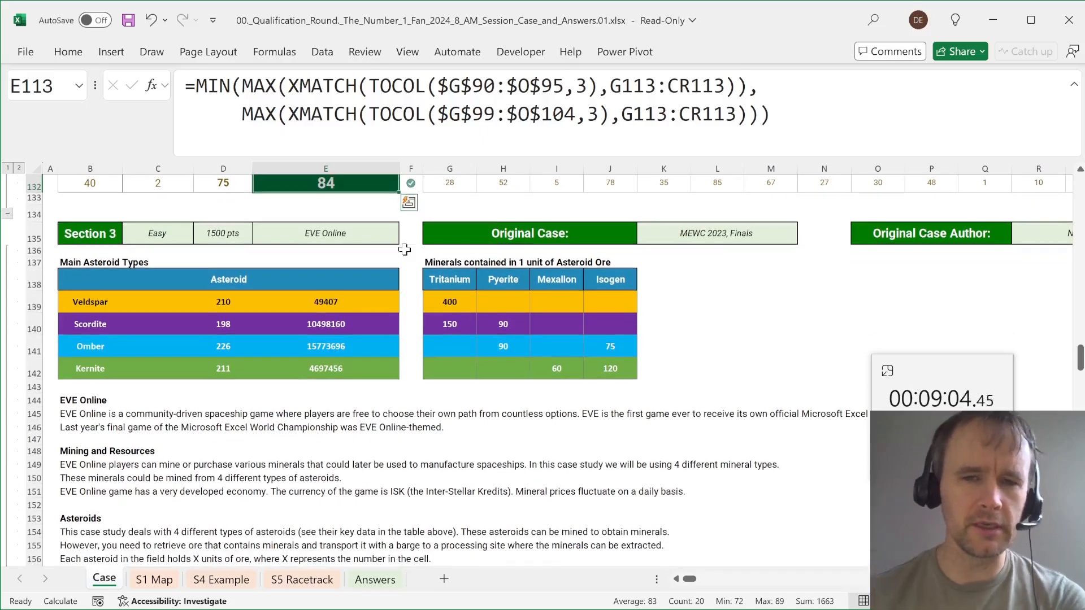
{"action": "scroll", "coordinate": [405, 249], "scroll_direction": "down", "scroll_amount": 1}
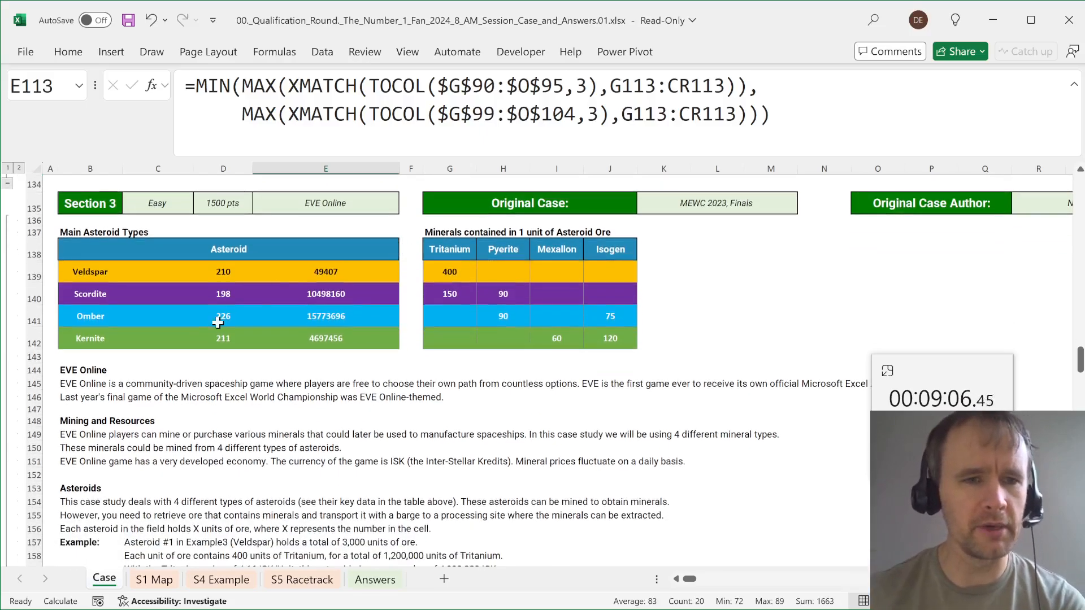
{"action": "scroll", "coordinate": [101, 393], "scroll_direction": "down", "scroll_amount": 3}
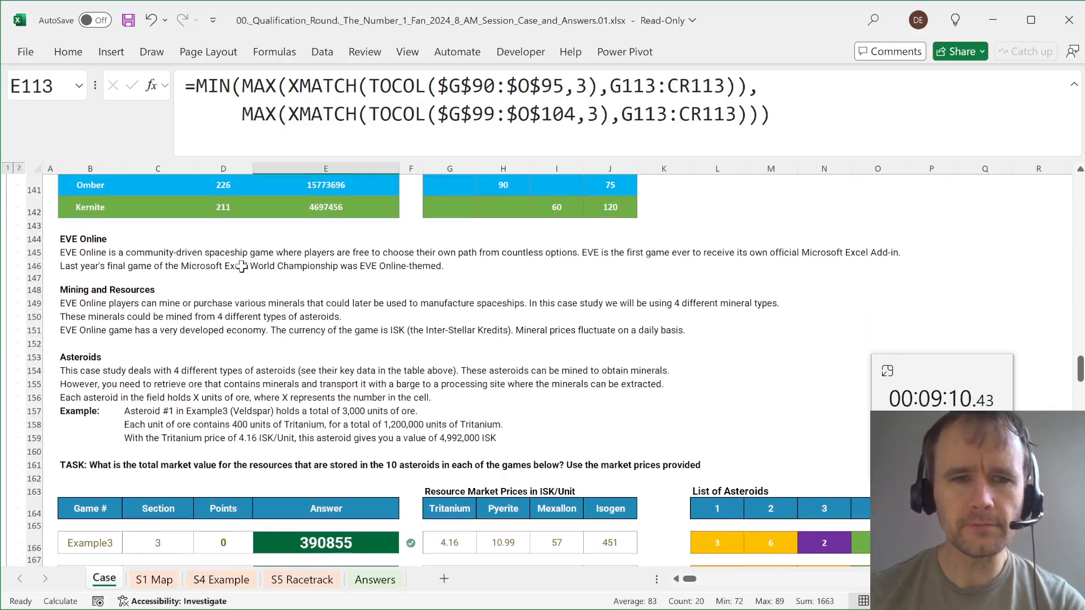
{"action": "left_click", "coordinate": [88, 268]}
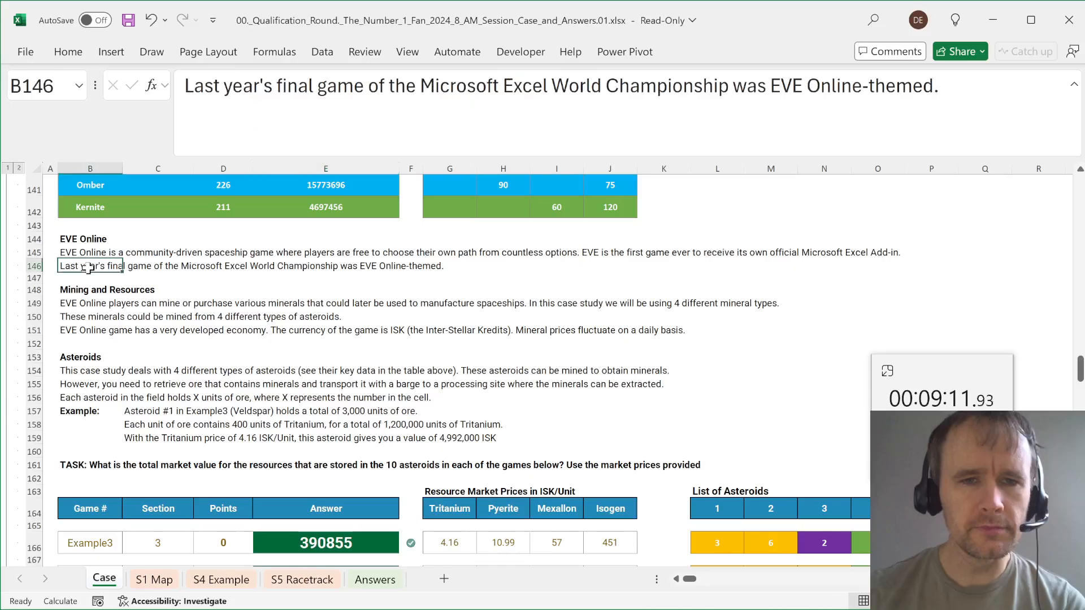
{"action": "left_click", "coordinate": [68, 290]}
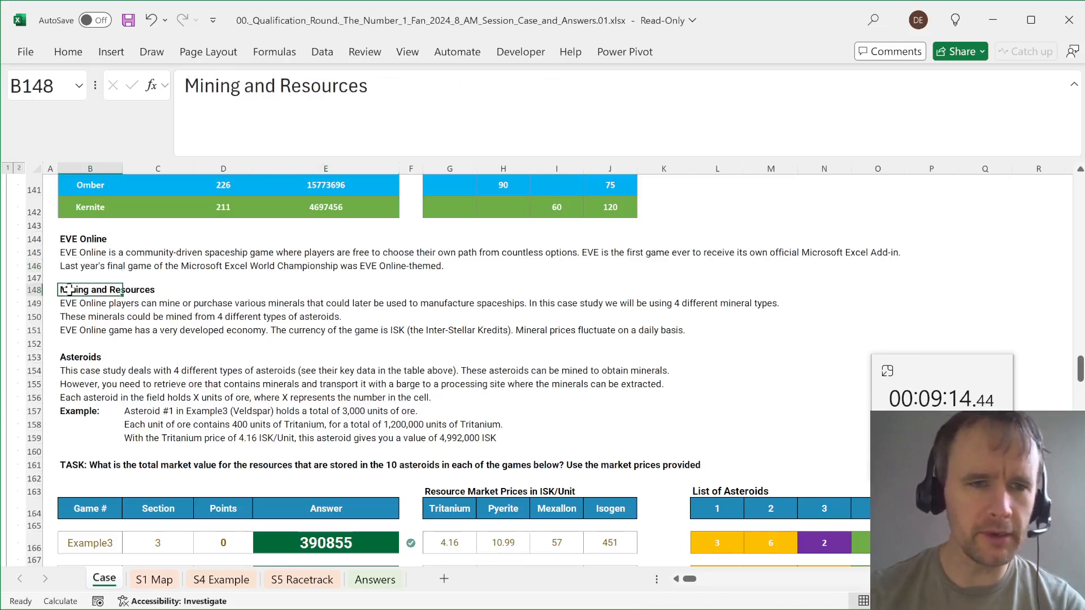
{"action": "left_click", "coordinate": [73, 305]}
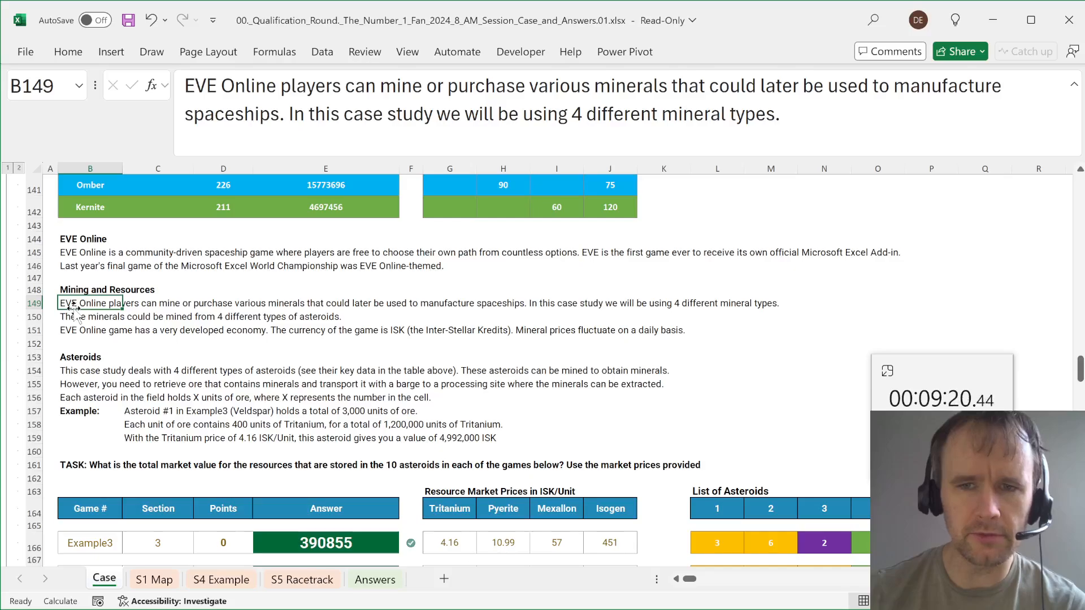
{"action": "scroll", "coordinate": [73, 308], "scroll_direction": "up", "scroll_amount": 2}
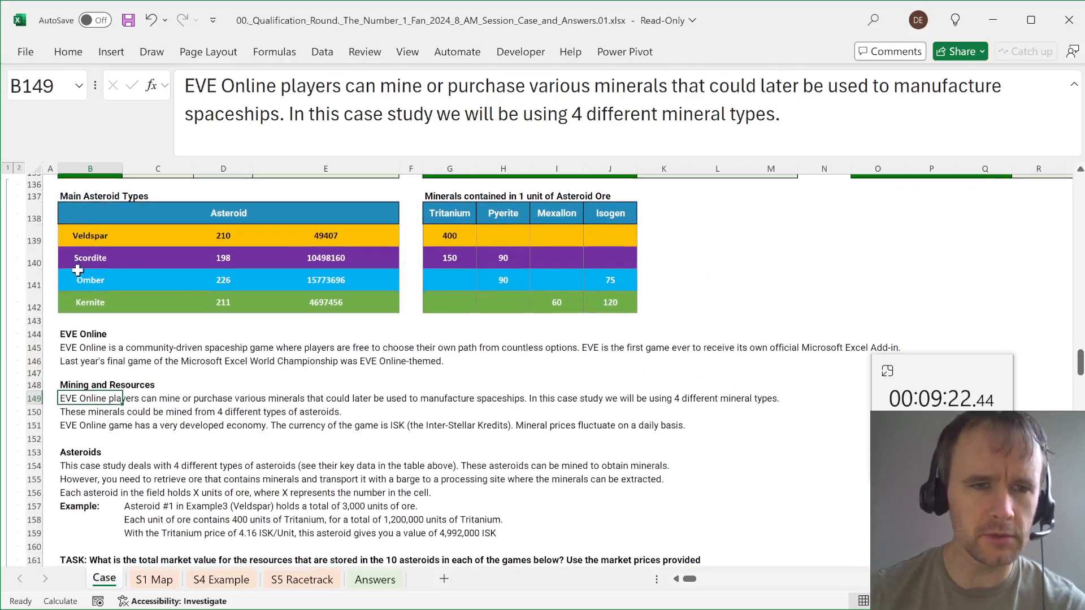
{"action": "scroll", "coordinate": [77, 306], "scroll_direction": "down", "scroll_amount": 1}
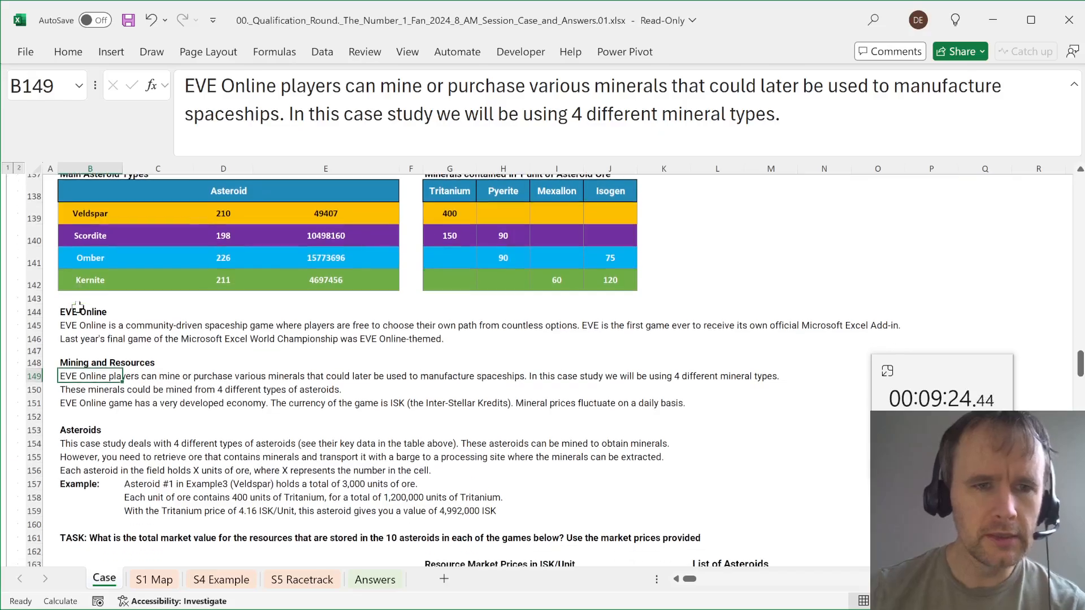
{"action": "key", "text": "Down"}
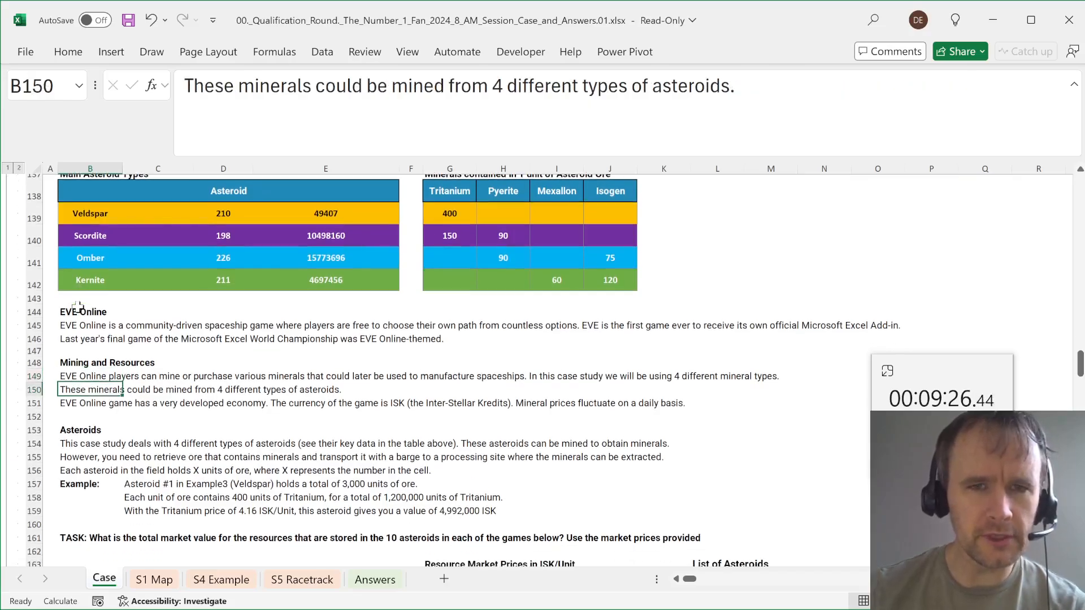
{"action": "left_click_drag", "start_coordinate": [473, 194], "coordinate": [610, 192]}
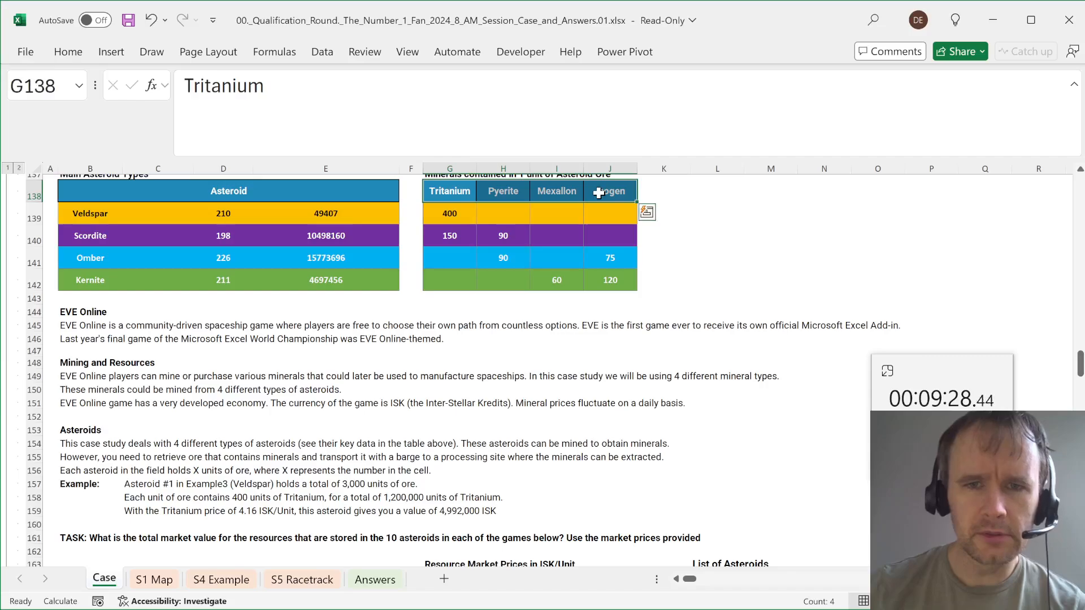
{"action": "left_click", "coordinate": [82, 389]}
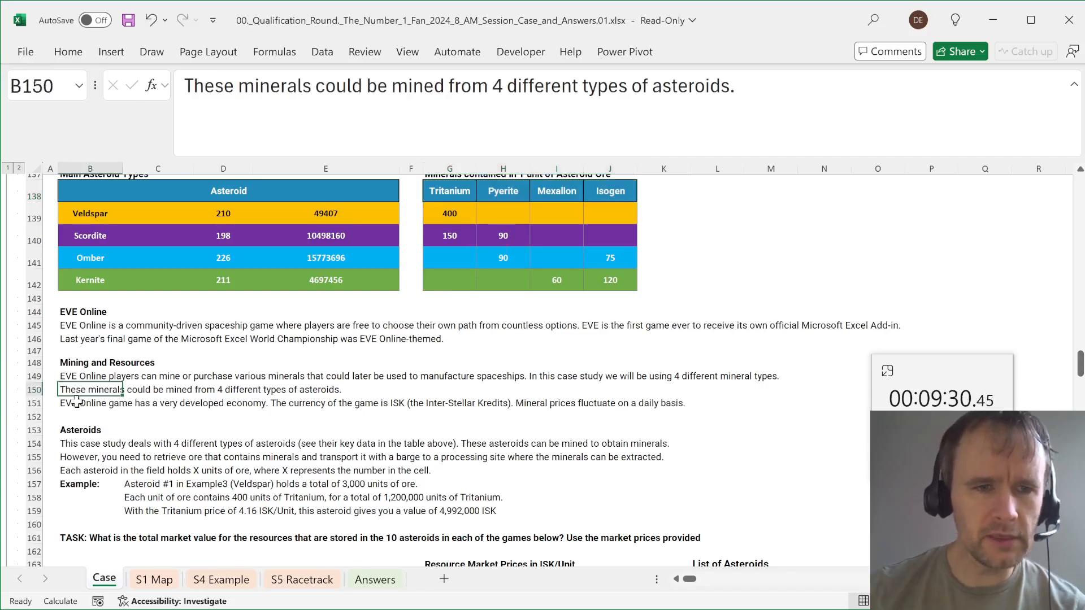
{"action": "left_click", "coordinate": [77, 403]}
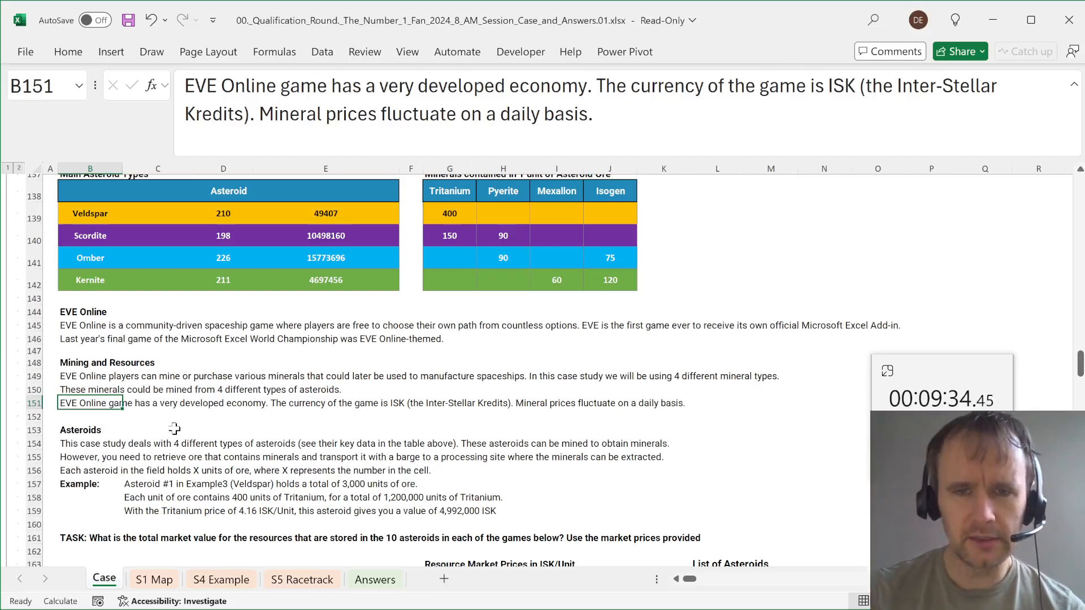
- Read the Asteroids rules, worked example and task, checking Example3's first asteroid against the mineral content table
{"action": "scroll", "coordinate": [174, 429], "scroll_direction": "down", "scroll_amount": 3}
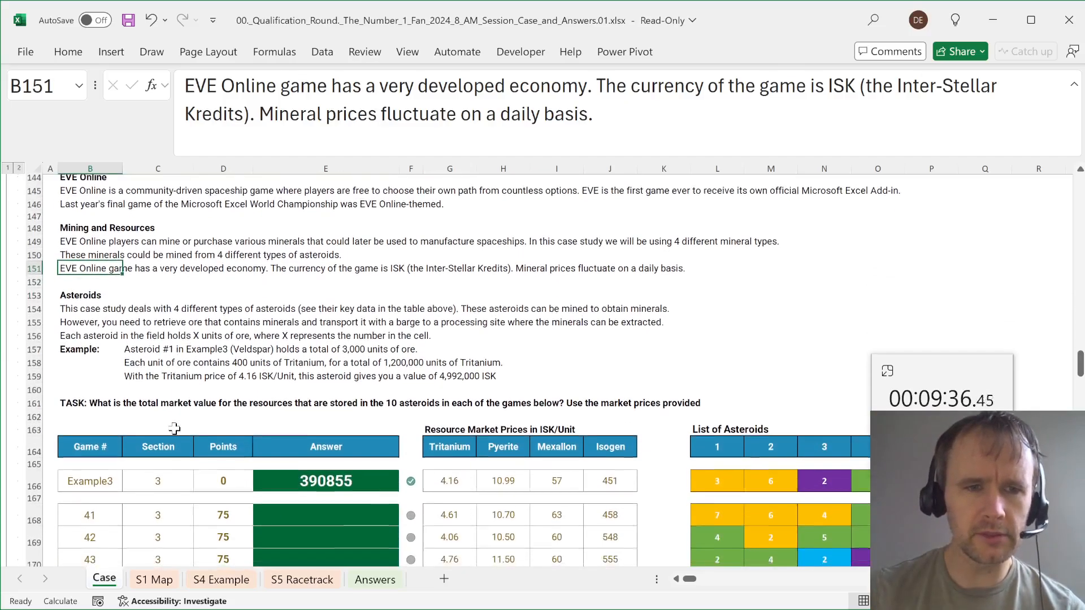
{"action": "left_click", "coordinate": [74, 311]}
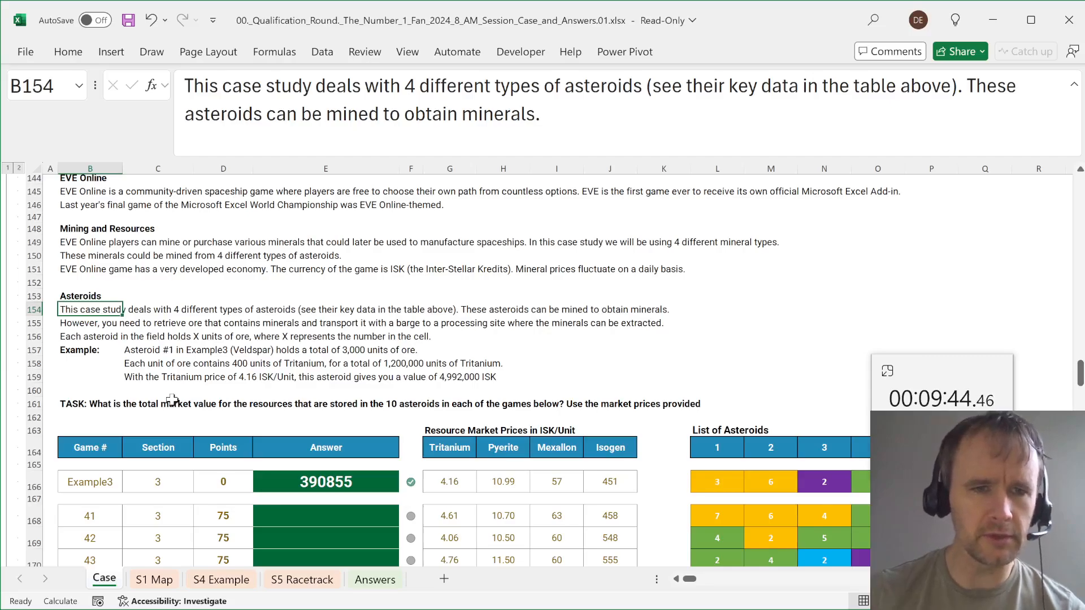
{"action": "key", "text": "Down"}
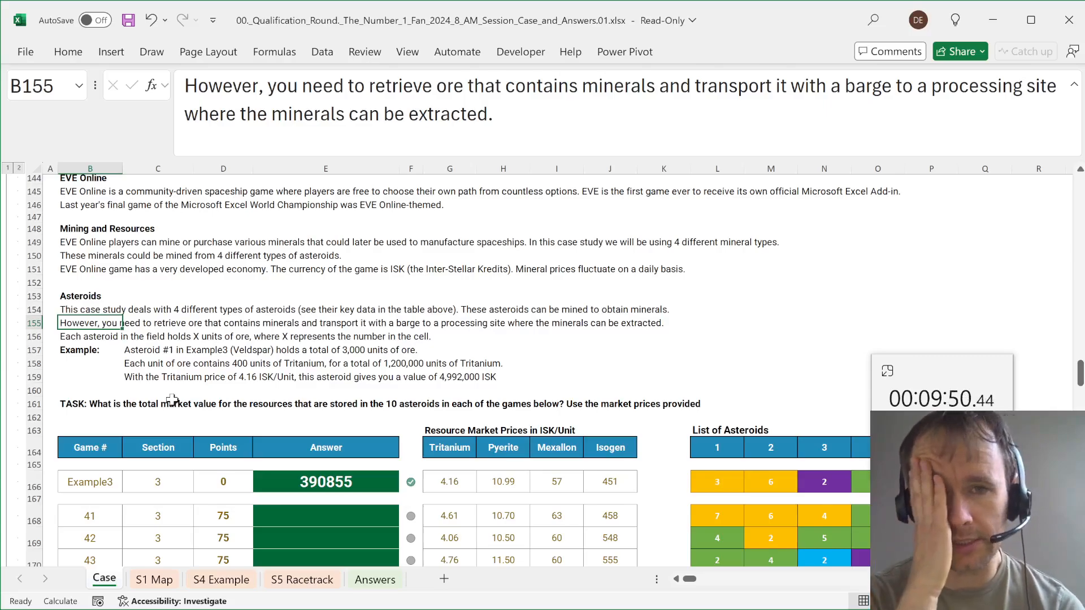
{"action": "key", "text": "Down"}
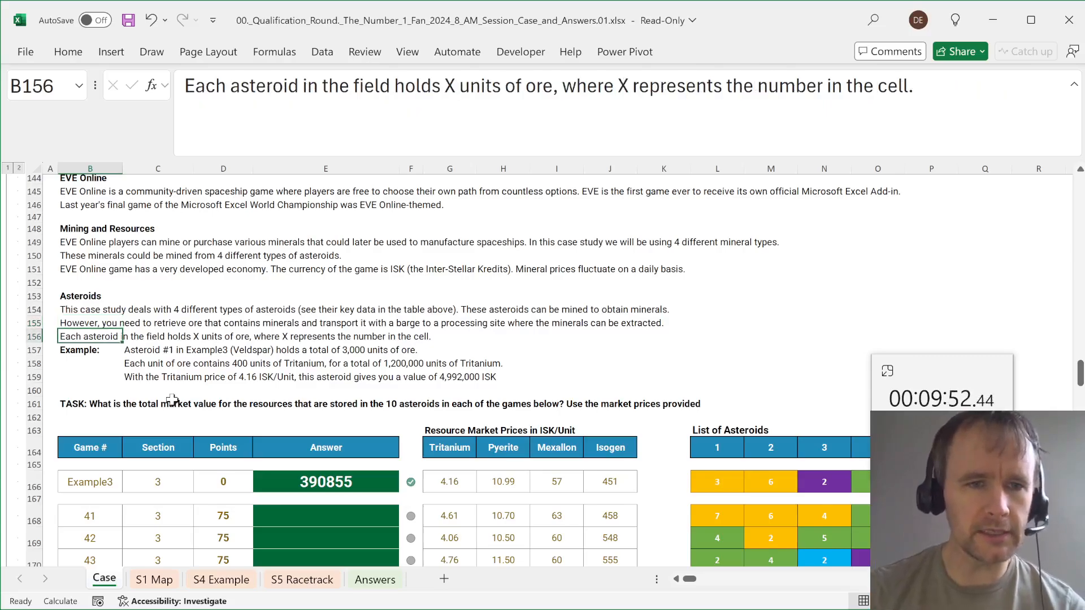
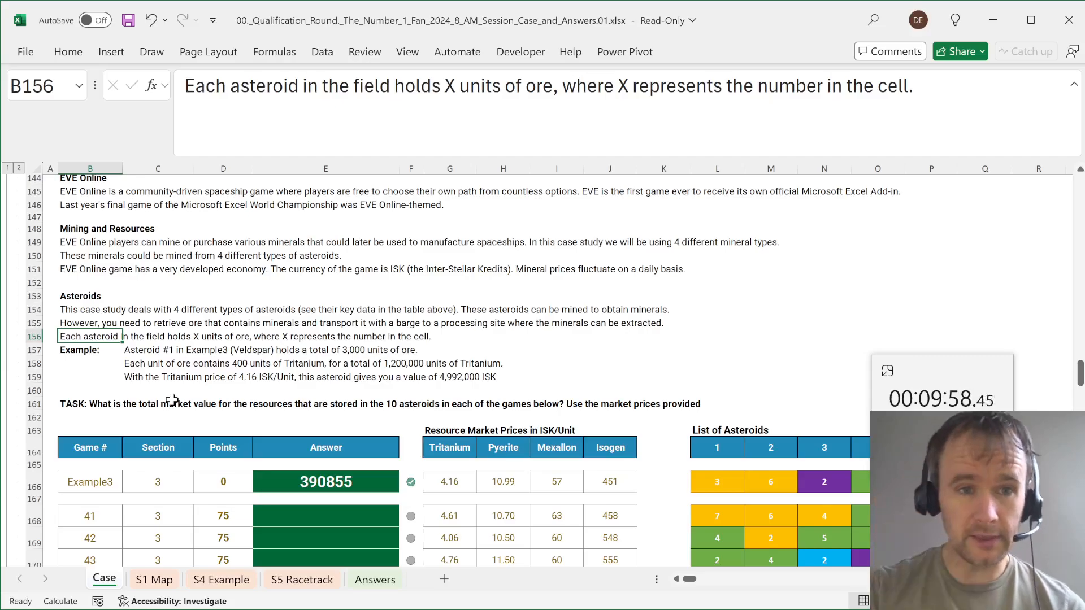
{"action": "left_click", "coordinate": [716, 480]}
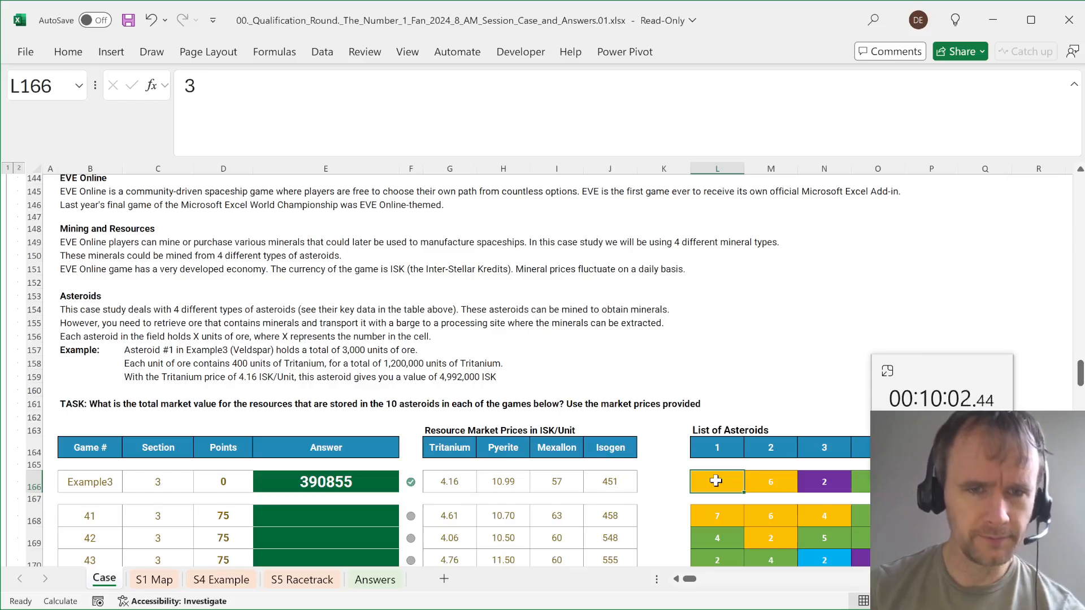
{"action": "scroll", "coordinate": [528, 337], "scroll_direction": "up", "scroll_amount": 5}
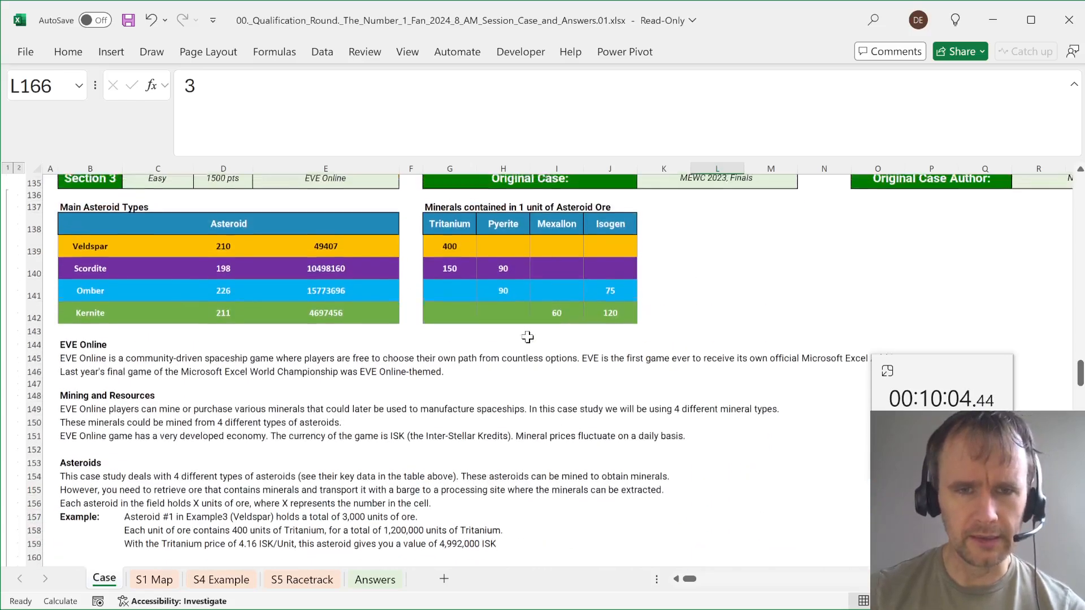
{"action": "scroll", "coordinate": [530, 358], "scroll_direction": "down", "scroll_amount": 4}
{"action": "scroll", "coordinate": [518, 416], "scroll_direction": "down", "scroll_amount": 1}
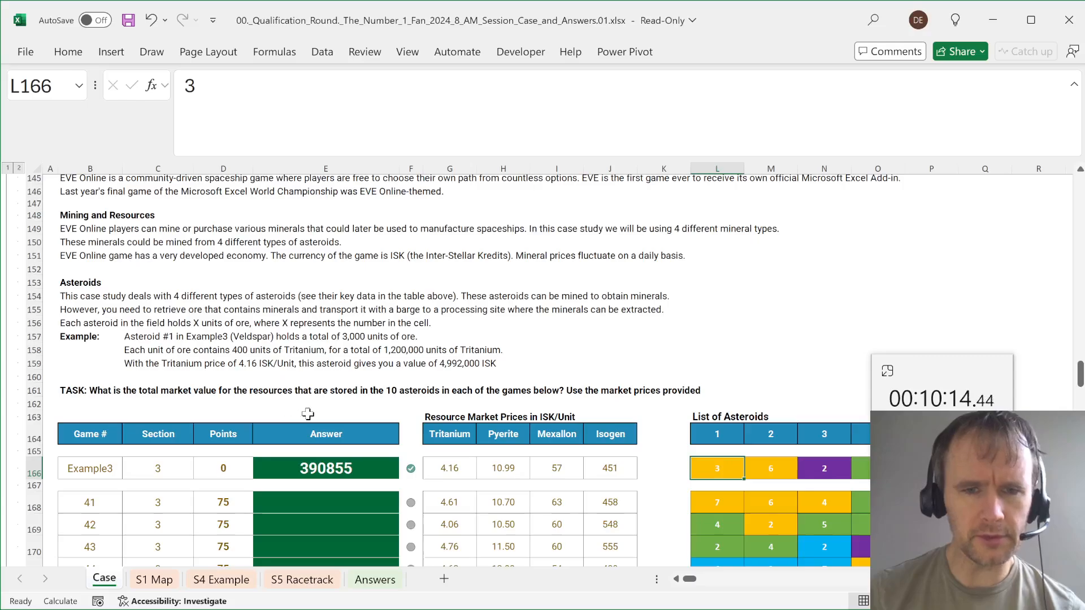
- In AH166, stack Example3's ten asteroid quantities into one column with =TOCOL(L166:U166)
{"action": "scroll", "coordinate": [308, 415], "scroll_direction": "right", "scroll_amount": 2}
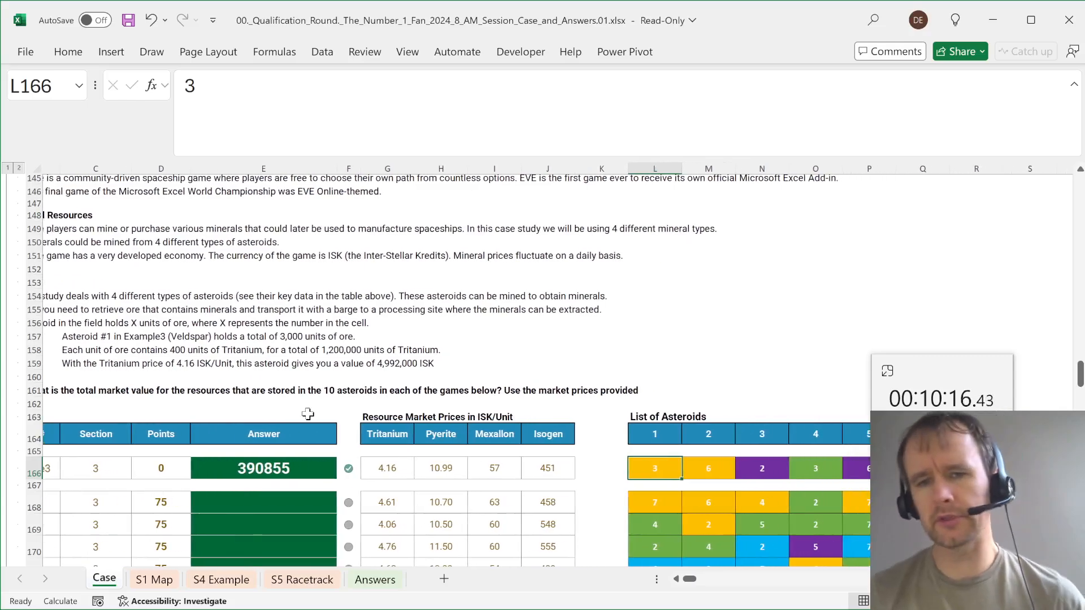
{"action": "scroll", "coordinate": [307, 414], "scroll_direction": "right", "scroll_amount": 10}
{"action": "scroll", "coordinate": [307, 414], "scroll_direction": "right", "scroll_amount": 3}
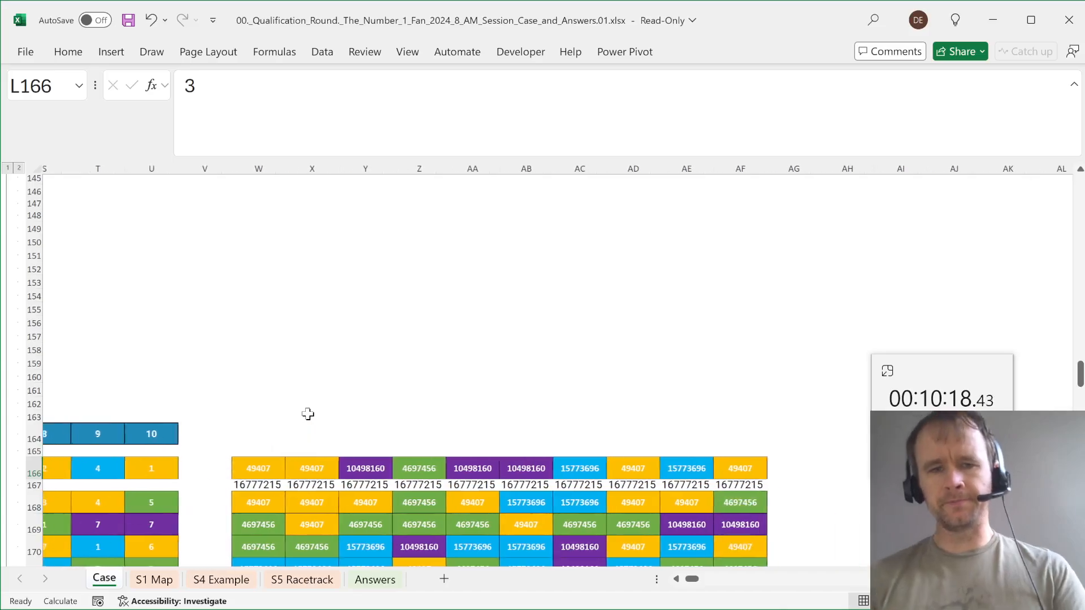
{"action": "left_click", "coordinate": [745, 473]}
{"action": "key", "text": "Right"}
{"action": "key", "text": "Right"}
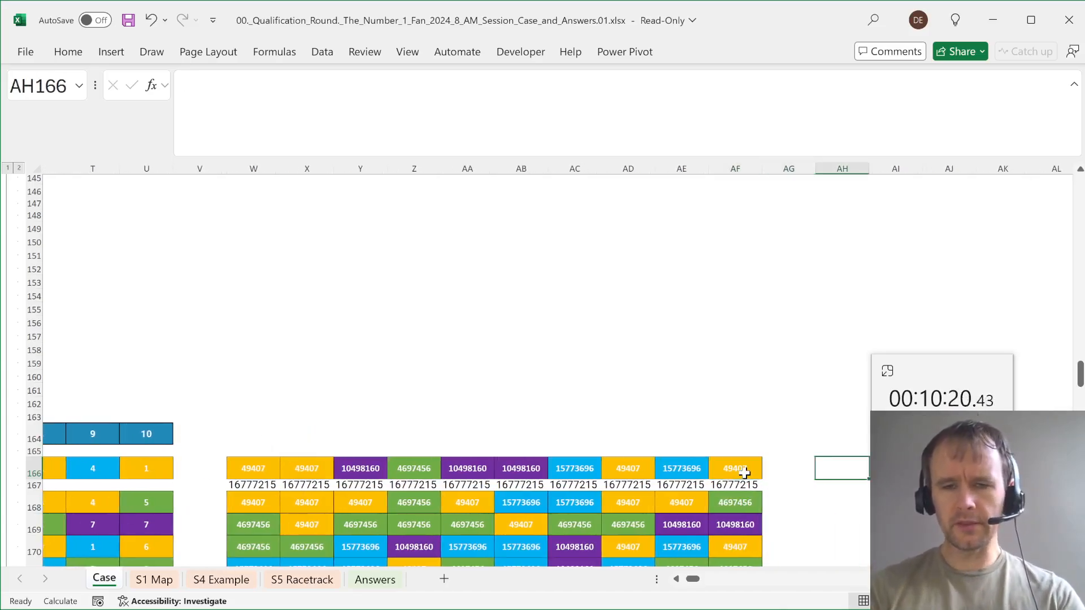
{"action": "type", "text": "=toc"}
{"action": "key", "text": "Tab"}
{"action": "key", "text": "ctrl+Left"}
{"action": "key", "text": "ctrl+Left"}
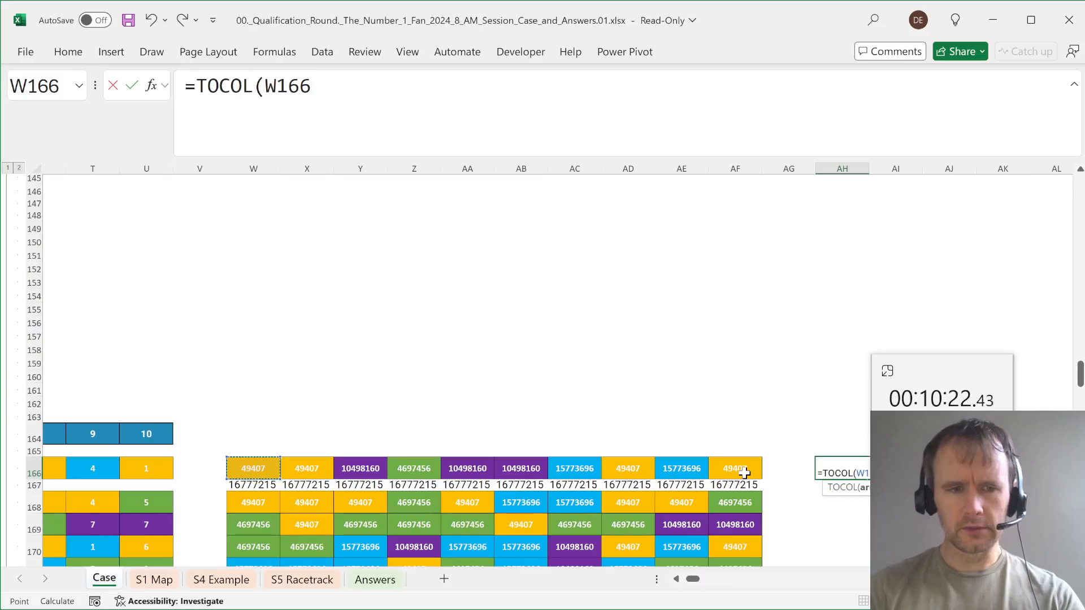
{"action": "key", "text": "ctrl+Left"}
{"action": "key", "text": "ctrl+shift+Left"}
{"action": "key", "text": "Return"}
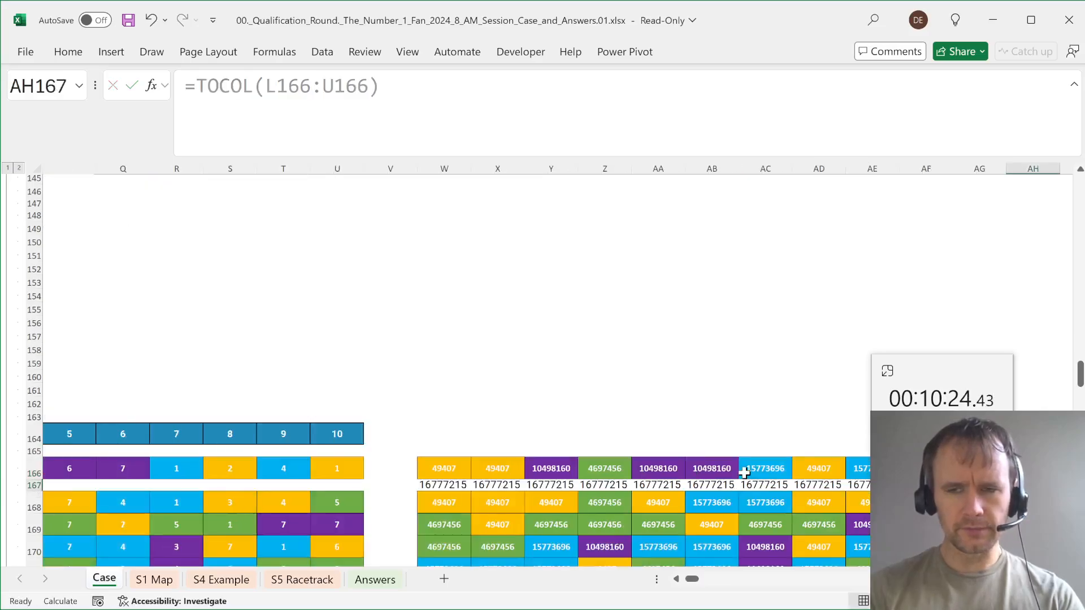
- Start a CHOOSEROWS formula in AI166 with the mineral content table, $G$139:$J$142, as its absolute array
{"action": "key", "text": "Up"}
{"action": "key", "text": "Right"}
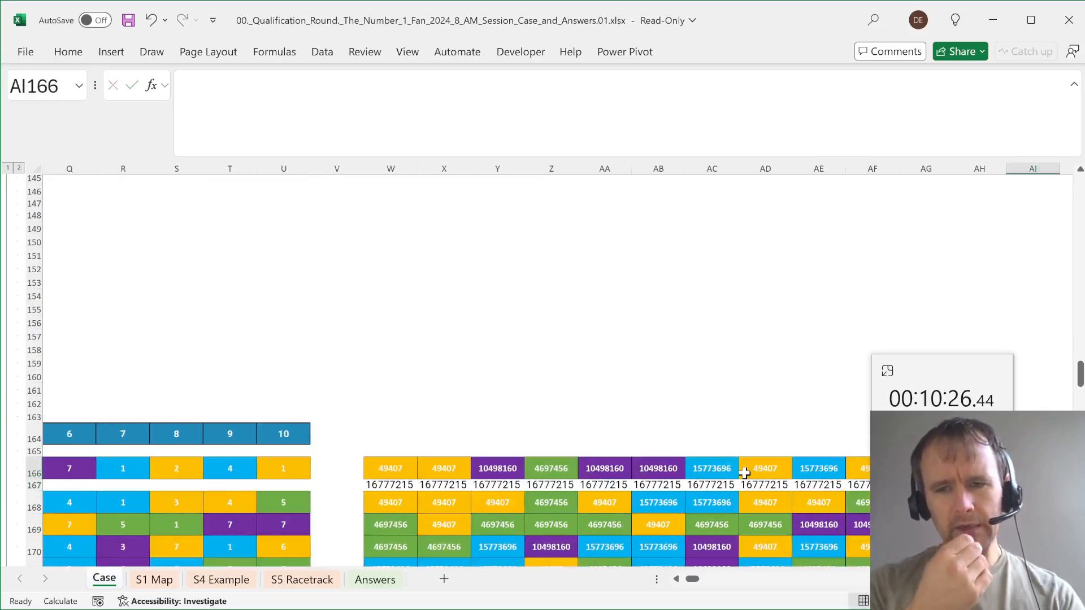
{"action": "type", "text": "=cho"}
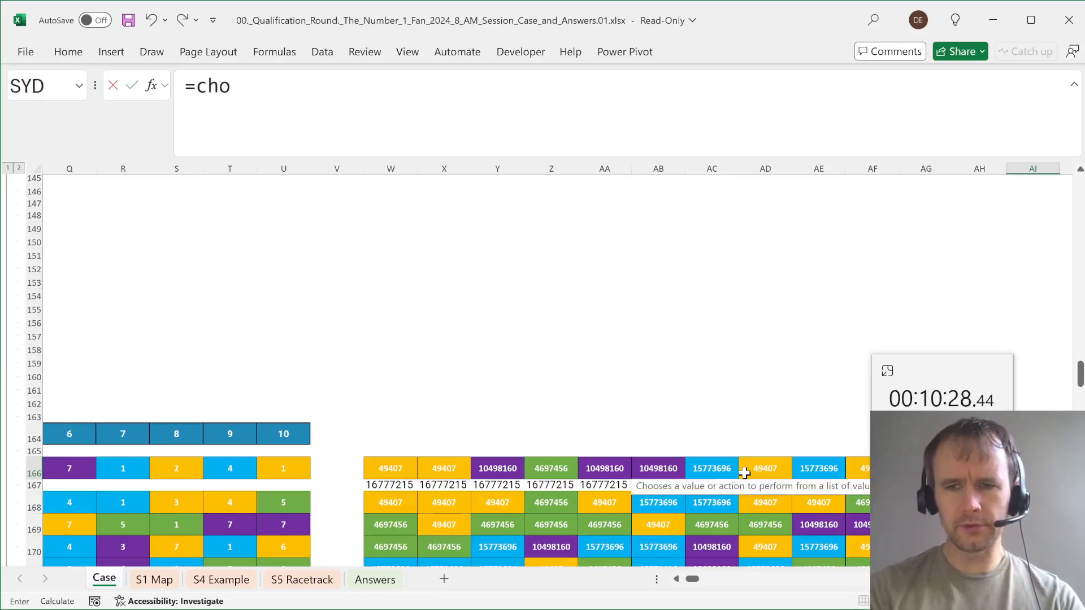
{"action": "key", "text": "Down"}
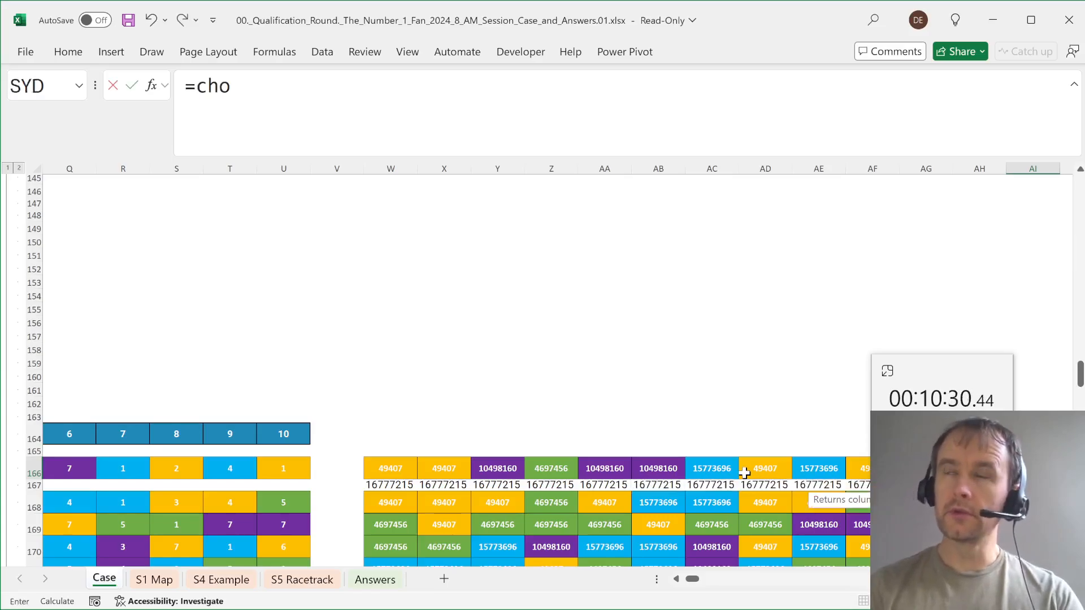
{"action": "key", "text": "Down"}
{"action": "key", "text": "Tab"}
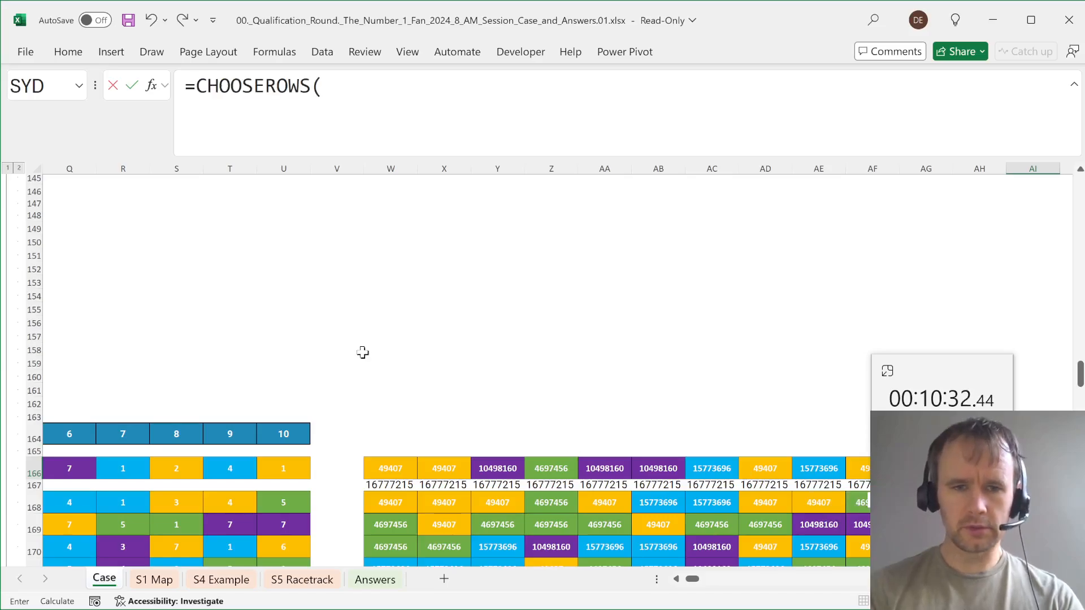
{"action": "scroll", "coordinate": [362, 352], "scroll_direction": "left", "scroll_amount": 5}
{"action": "scroll", "coordinate": [395, 362], "scroll_direction": "up", "scroll_amount": 6}
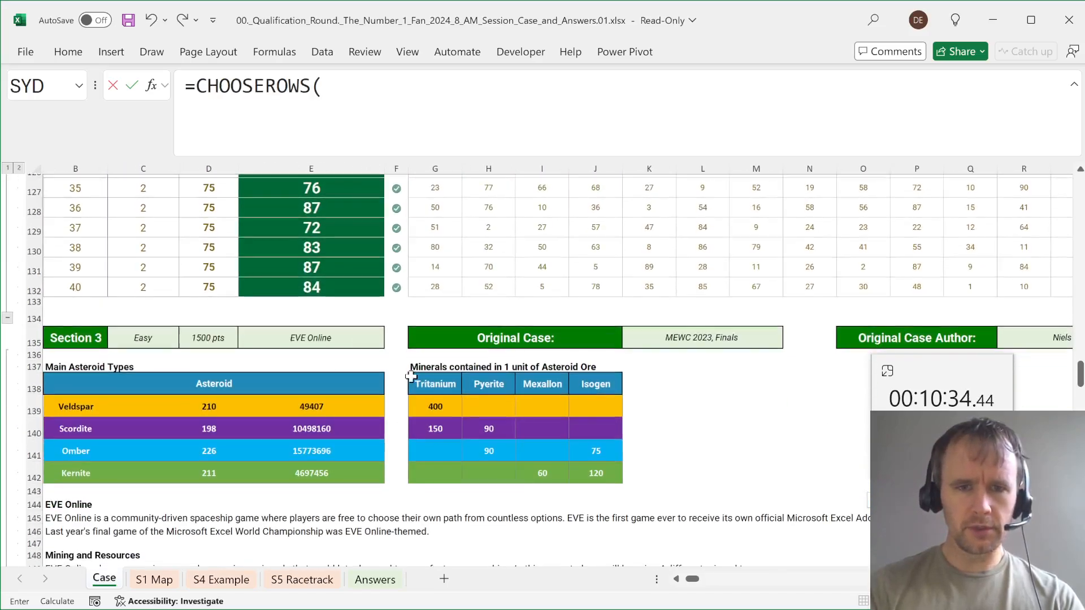
{"action": "left_click_drag", "start_coordinate": [435, 406], "coordinate": [593, 467]}
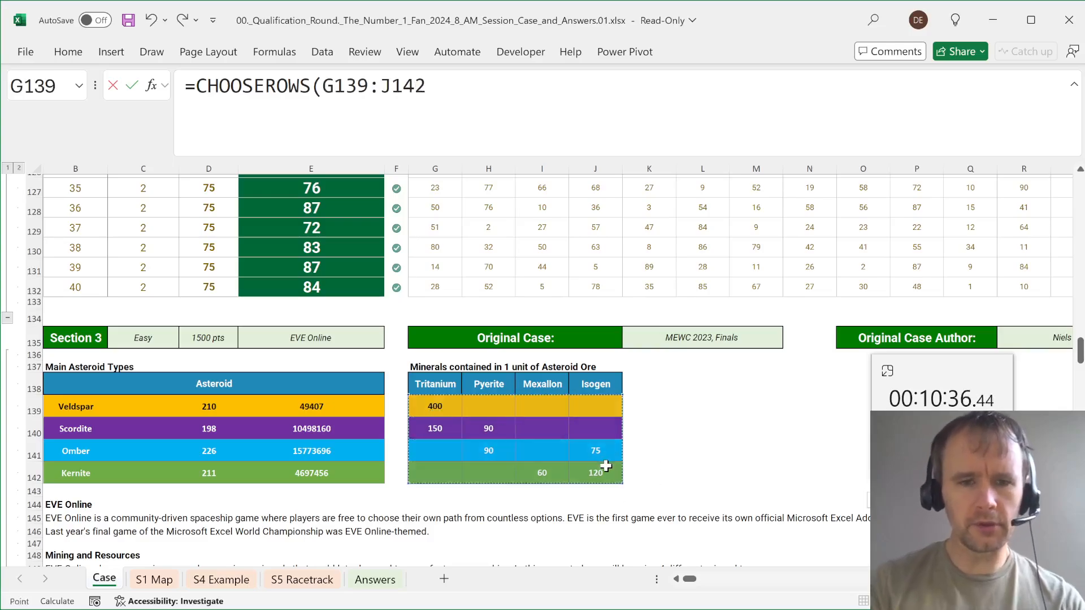
{"action": "key", "text": "F4"}
{"action": "type", "text": ","}
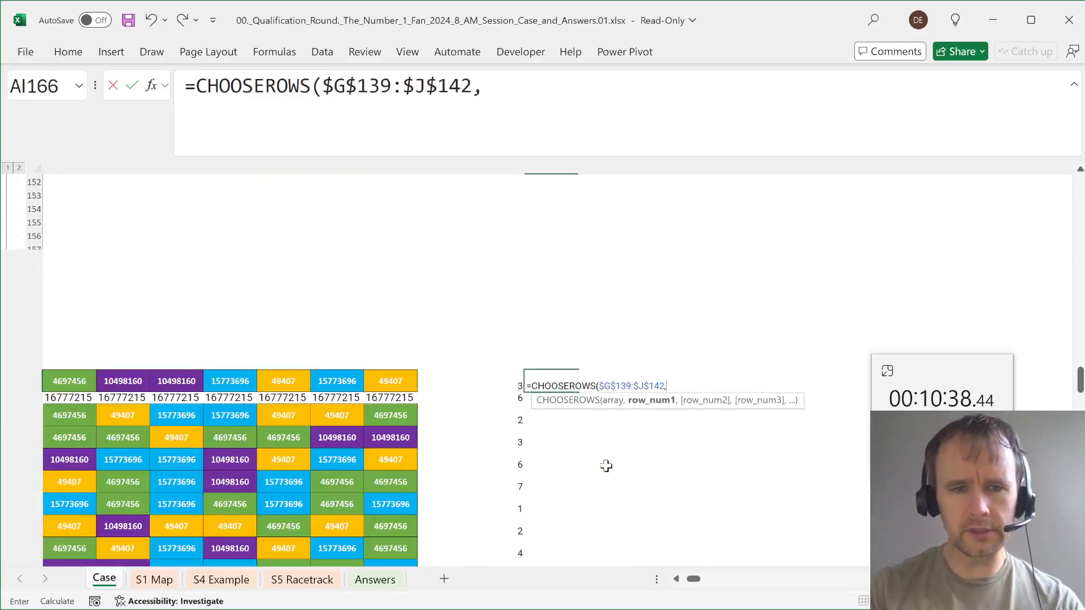
- Add an XMATCH as CHOOSEROWS' row argument in AI166, looking up TOCOL(W166:AF166), the colour codes of Example3's ten asteroids
{"action": "type", "text": "xm"}
{"action": "key", "text": "Tab"}
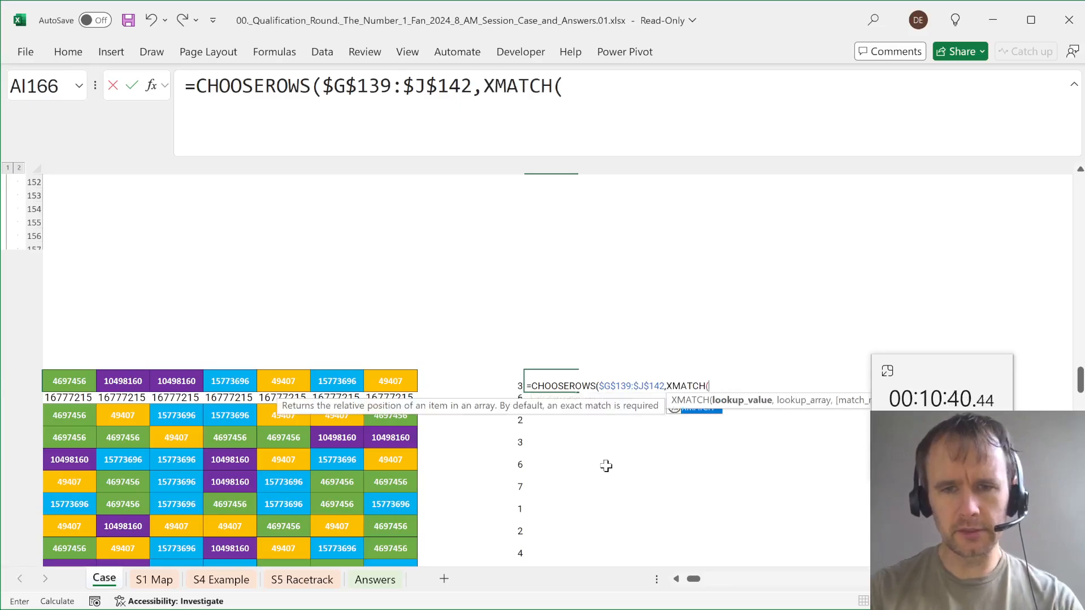
{"action": "type", "text": "toc"}
{"action": "key", "text": "Tab"}
{"action": "key", "text": "Left"}
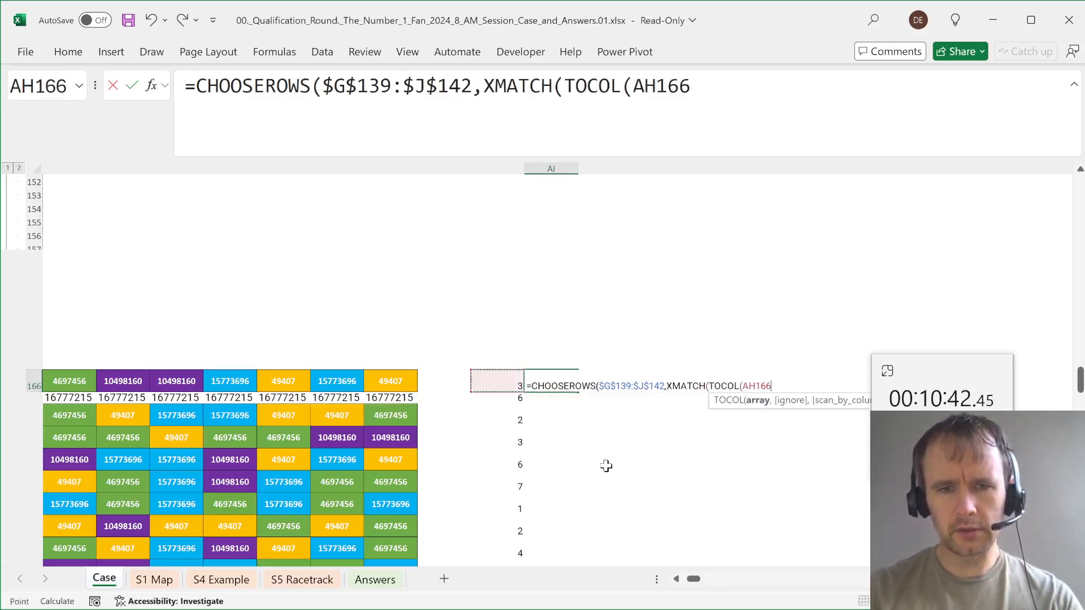
{"action": "key", "text": "Left"}
{"action": "key", "text": "Left"}
{"action": "key", "text": "shift+Left"}
{"action": "key", "text": "shift+Left"}
{"action": "key", "text": "shift+Left"}
{"action": "key", "text": "shift+Left"}
{"action": "key", "text": "shift+Left"}
{"action": "key", "text": "shift+Left"}
{"action": "key", "text": "shift+Left"}
{"action": "key", "text": "shift+Left"}
{"action": "key", "text": "shift+Left"}
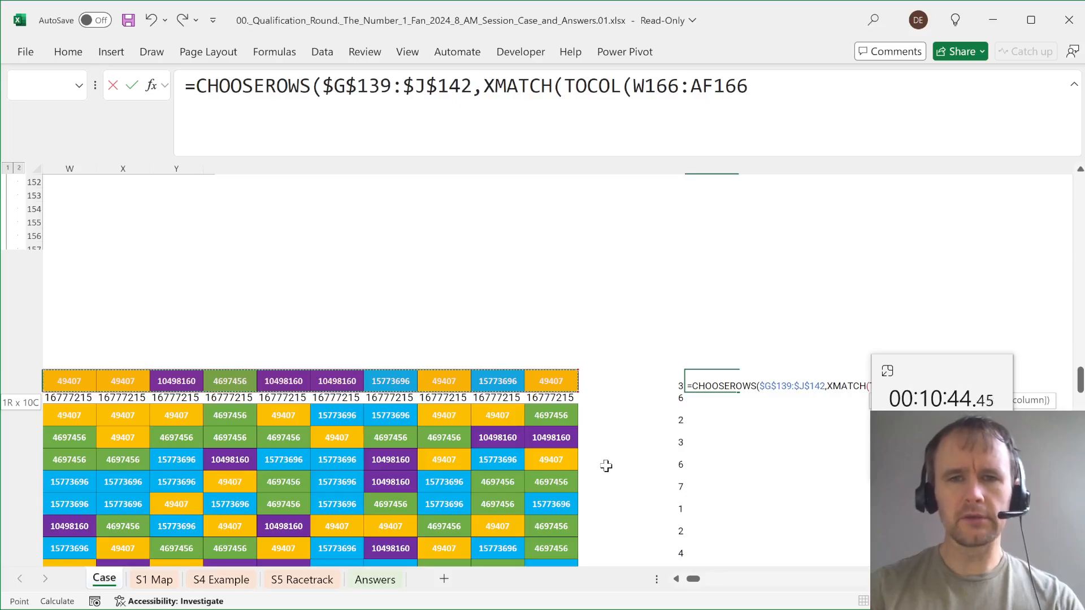
{"action": "type", "text": "),"}
- Complete the AI166 formula with the asteroid type codes $E$139:$E$142 as XMATCH's absolute lookup array
{"action": "scroll", "coordinate": [322, 255], "scroll_direction": "up", "scroll_amount": 10}
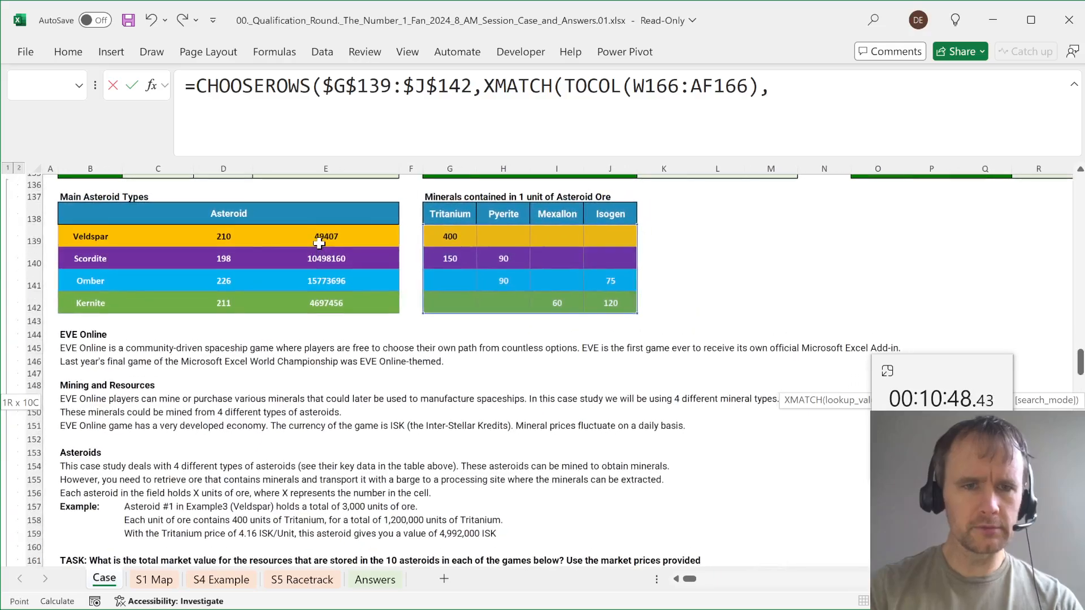
{"action": "left_click_drag", "start_coordinate": [319, 247], "coordinate": [319, 303]}
{"action": "key", "text": "F4"}
{"action": "type", "text": ")"}
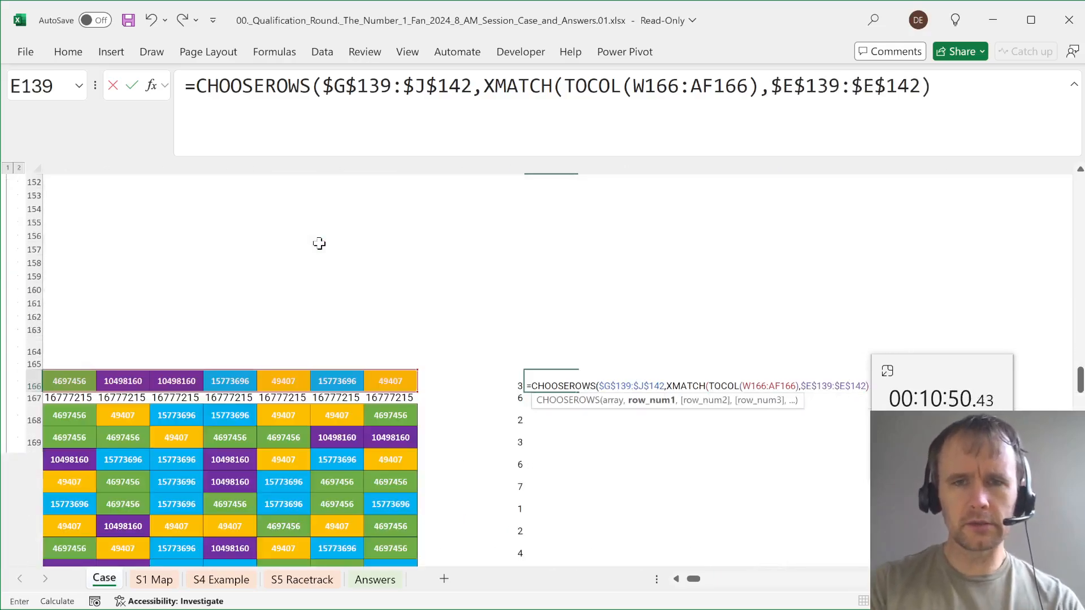
{"action": "type", "text": ")"}
{"action": "key", "text": "Return"}
{"action": "key", "text": "Up"}
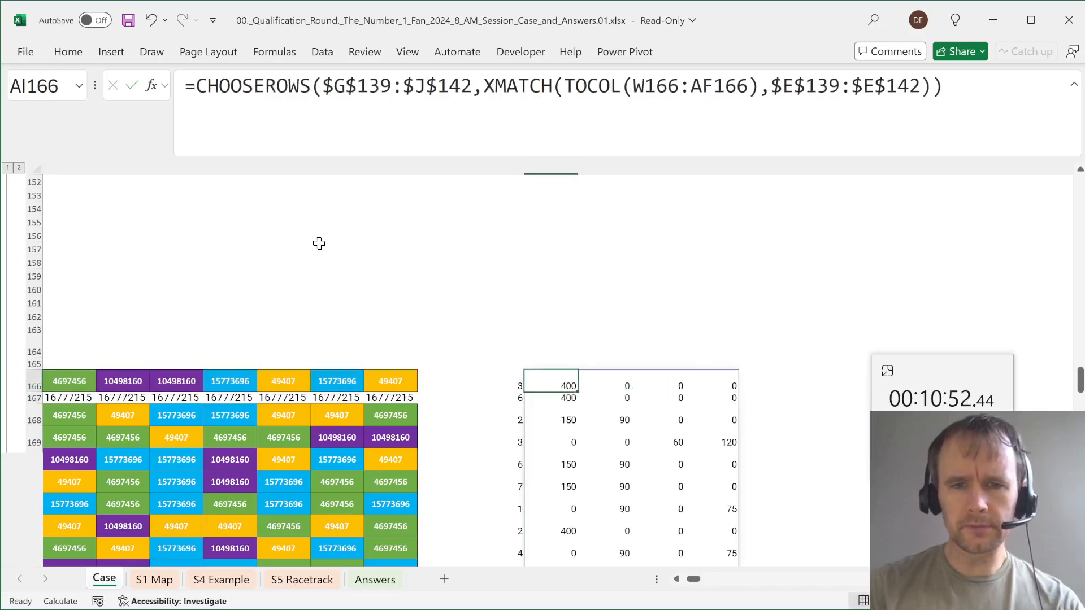
- Compare the asteroid quantities in column AH with the mineral content rows returned beside them
{"action": "key", "text": "Left"}
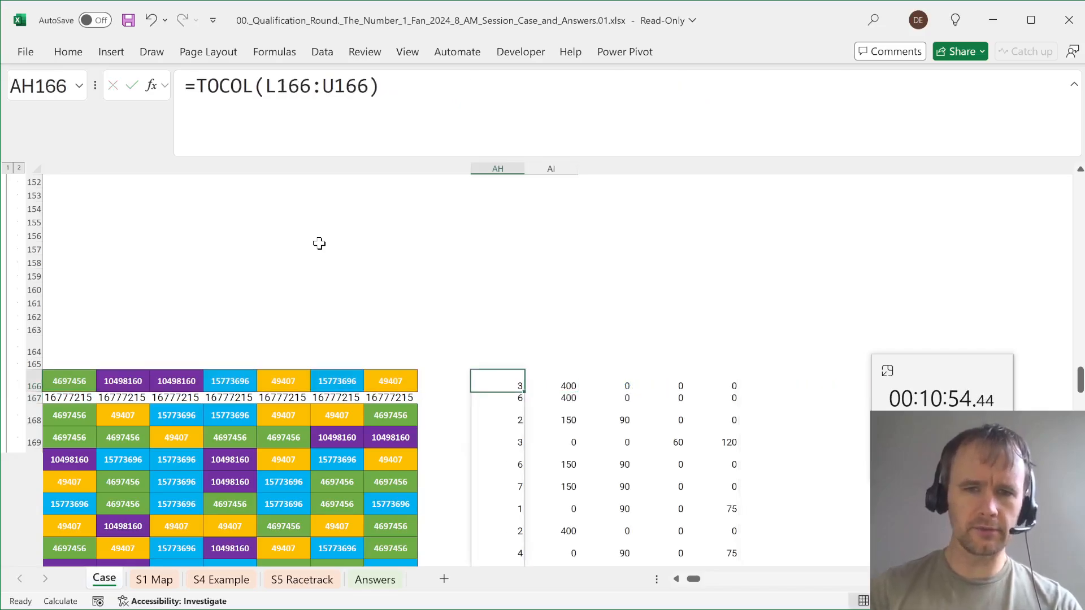
{"action": "key", "text": "Right"}
{"action": "key", "text": "ctrl+shift+Right"}
{"action": "key", "text": "Left"}
{"action": "key", "text": "Down"}
{"action": "key", "text": "ctrl+shift+Right"}
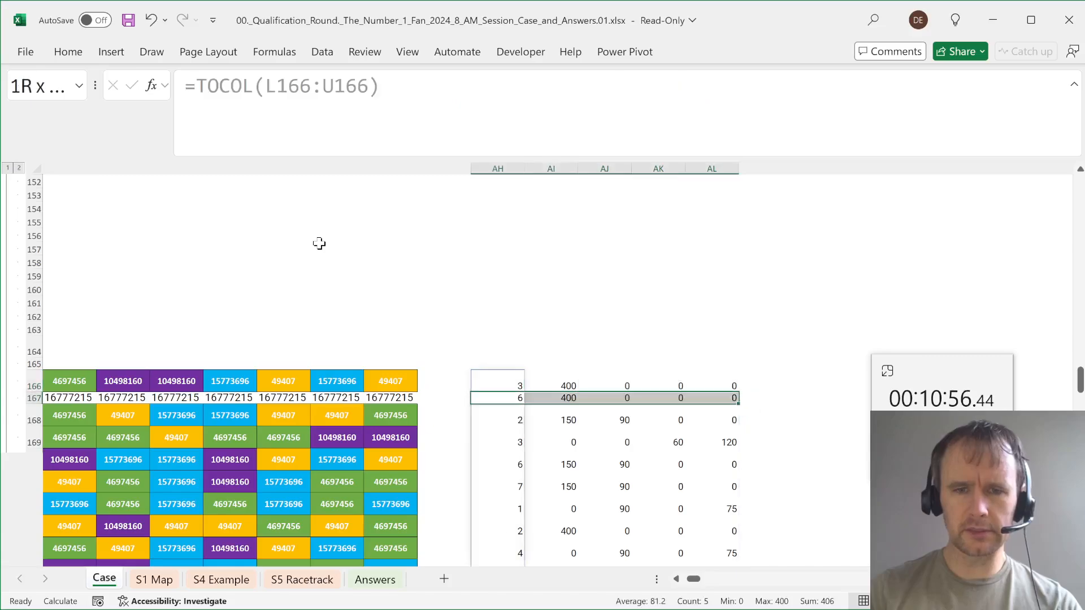
{"action": "key", "text": "Down"}
{"action": "key", "text": "Up"}
{"action": "key", "text": "Up"}
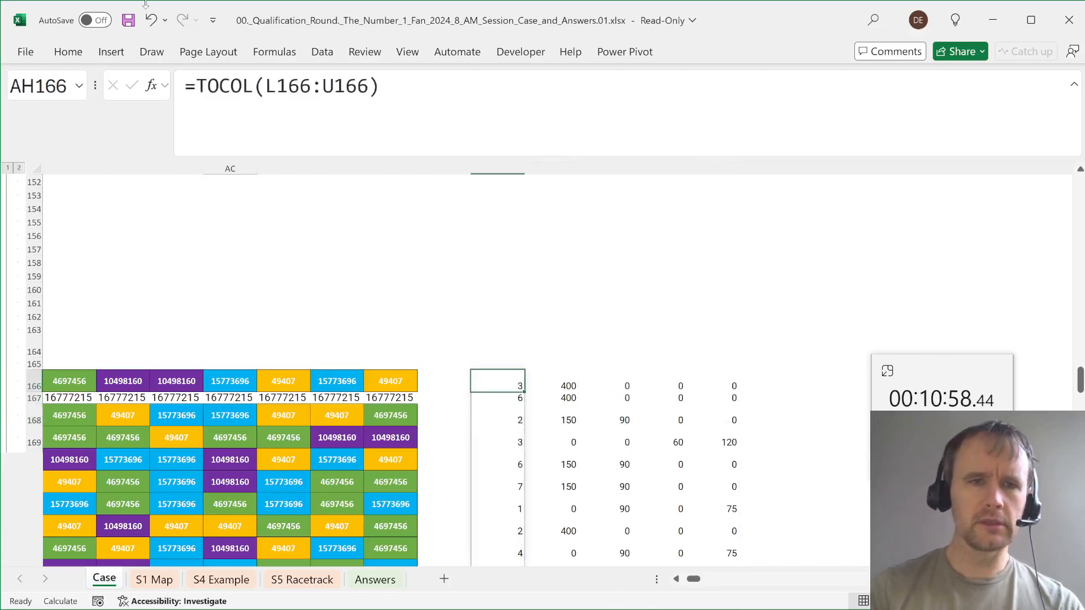
- Move TOCOL(L166:U166) from AH166 to the front of AI166's formula, multiplying it by the CHOOSEROWS result
{"action": "left_click_drag", "start_coordinate": [196, 86], "coordinate": [381, 86]}
{"action": "key", "text": "ctrl+x"}
{"action": "key", "text": "BackSpace"}
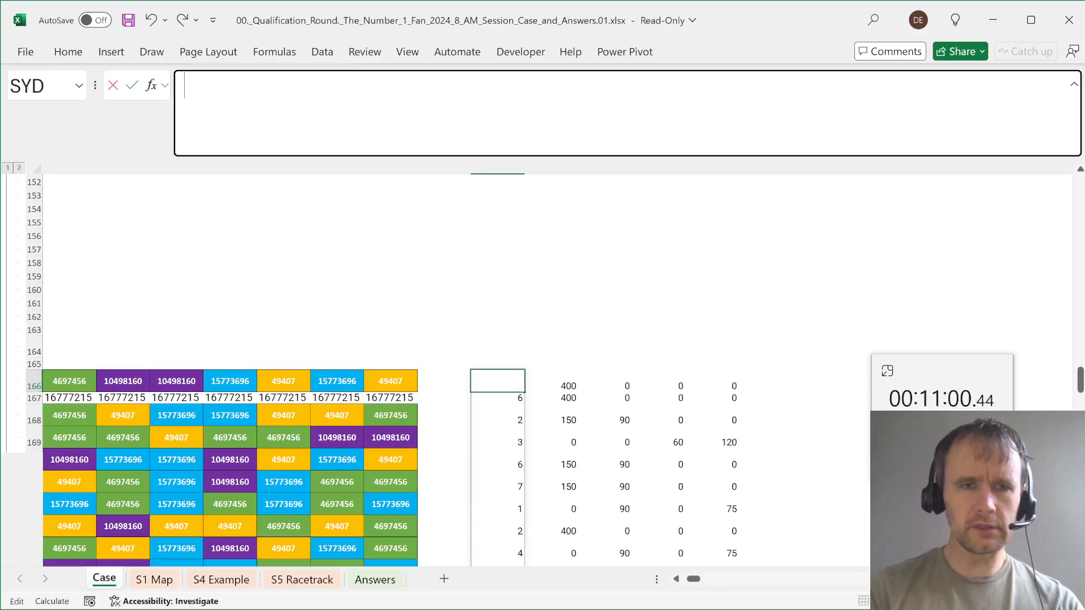
{"action": "key", "text": "Tab"}
{"action": "left_click", "coordinate": [191, 86]}
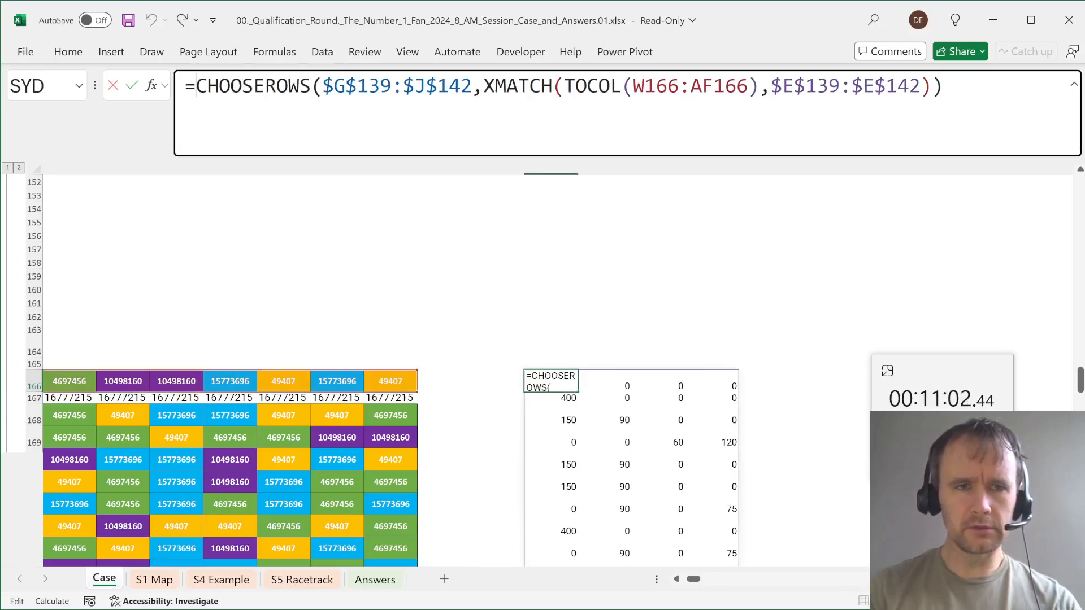
{"action": "key", "text": "ctrl+v"}
{"action": "type", "text": "*"}
{"action": "key", "text": "Return"}
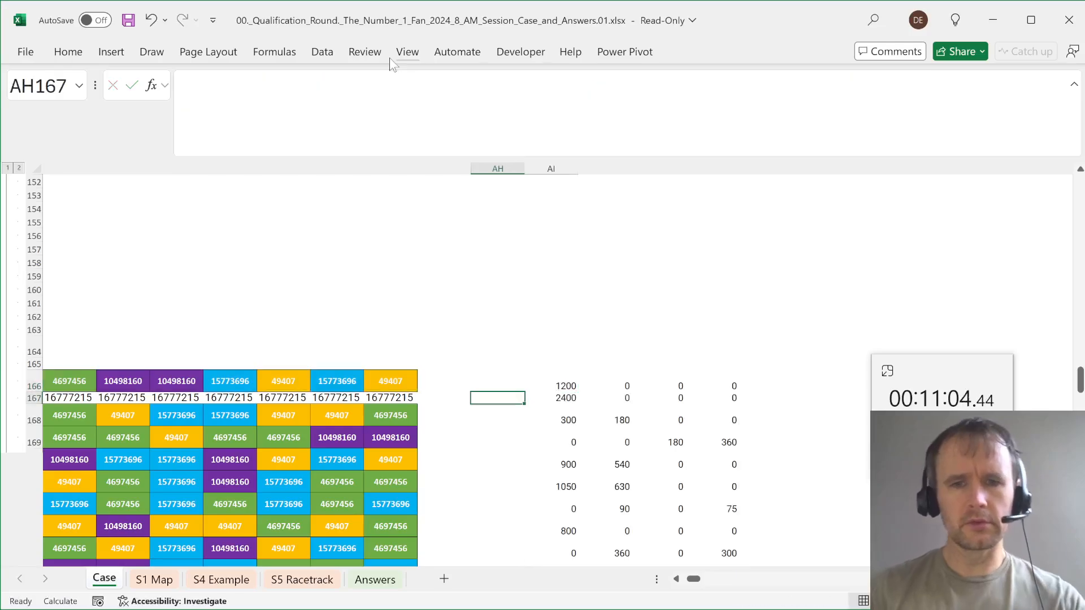
- Multiply AI166's formula by Example3's resource market prices, G166:J166
{"action": "key", "text": "Up"}
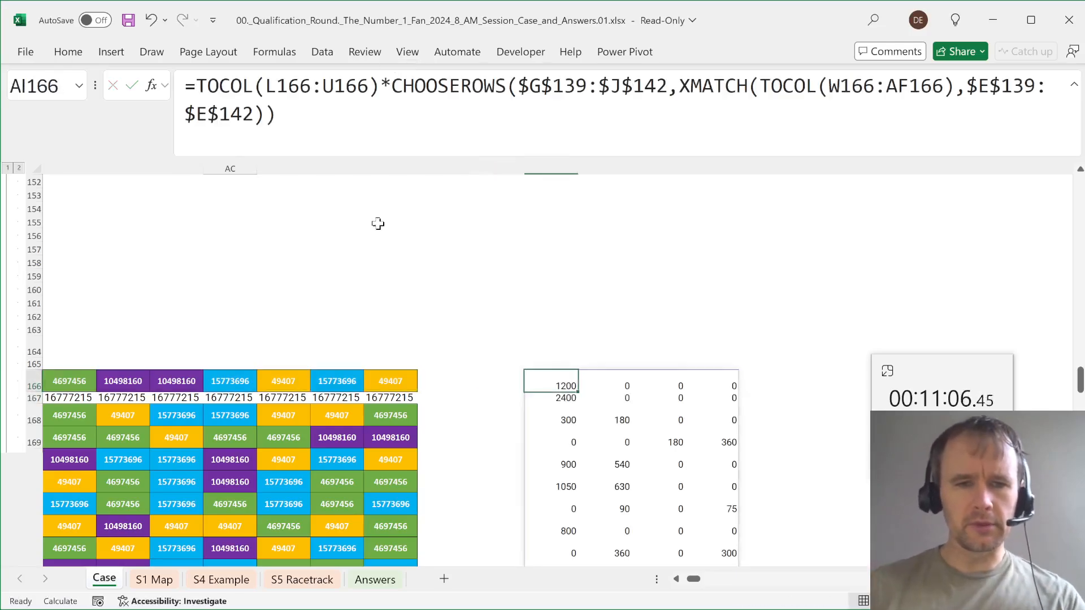
{"action": "key", "text": "F2"}
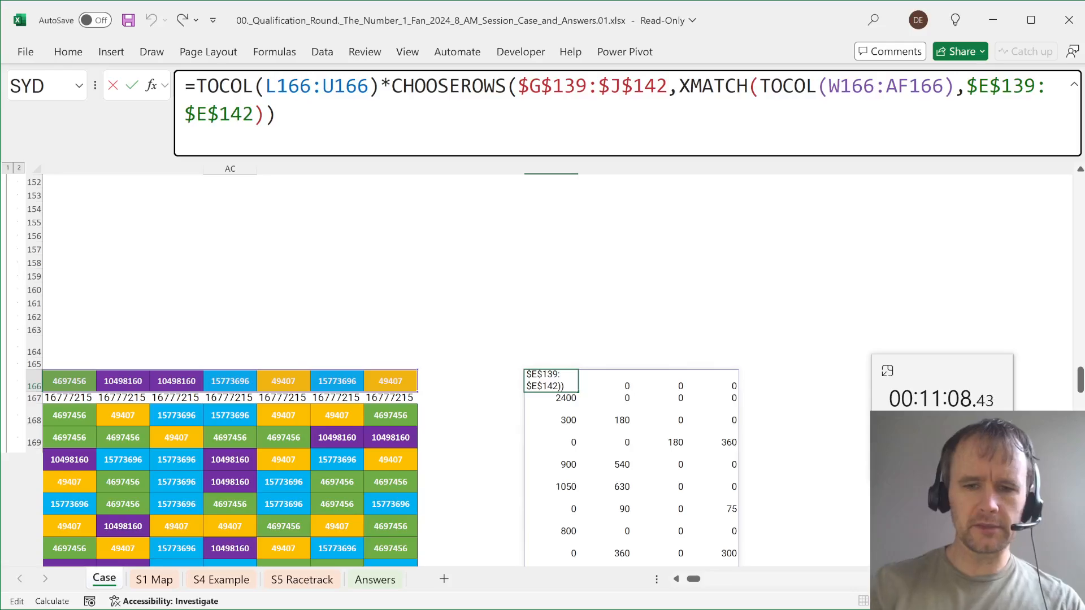
{"action": "scroll", "coordinate": [287, 357], "scroll_direction": "left", "scroll_amount": 8}
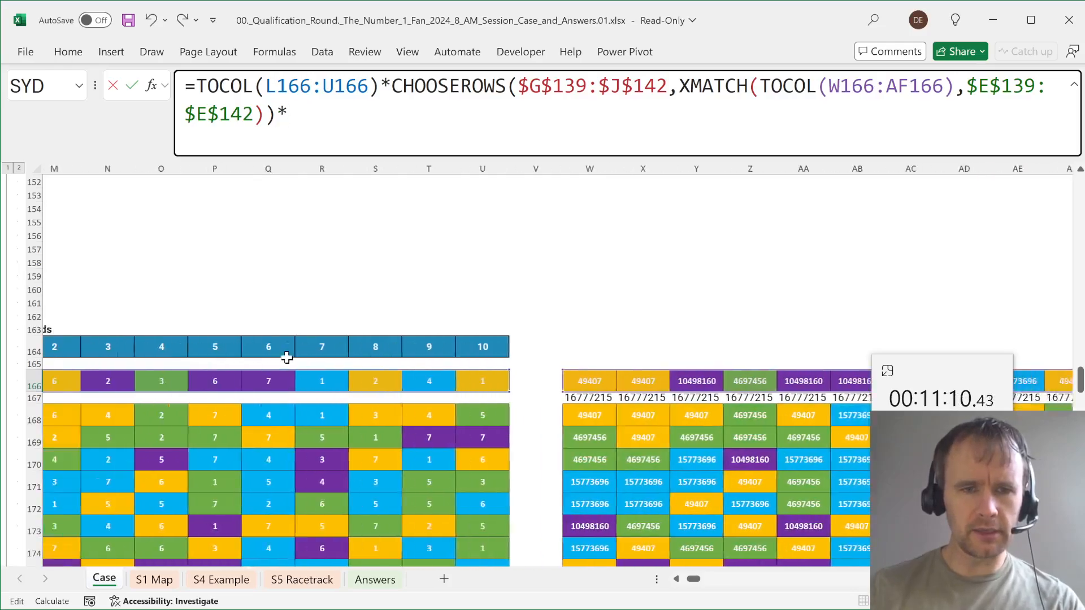
{"action": "left_click_drag", "start_coordinate": [200, 384], "coordinate": [348, 382]}
{"action": "key", "text": "Return"}
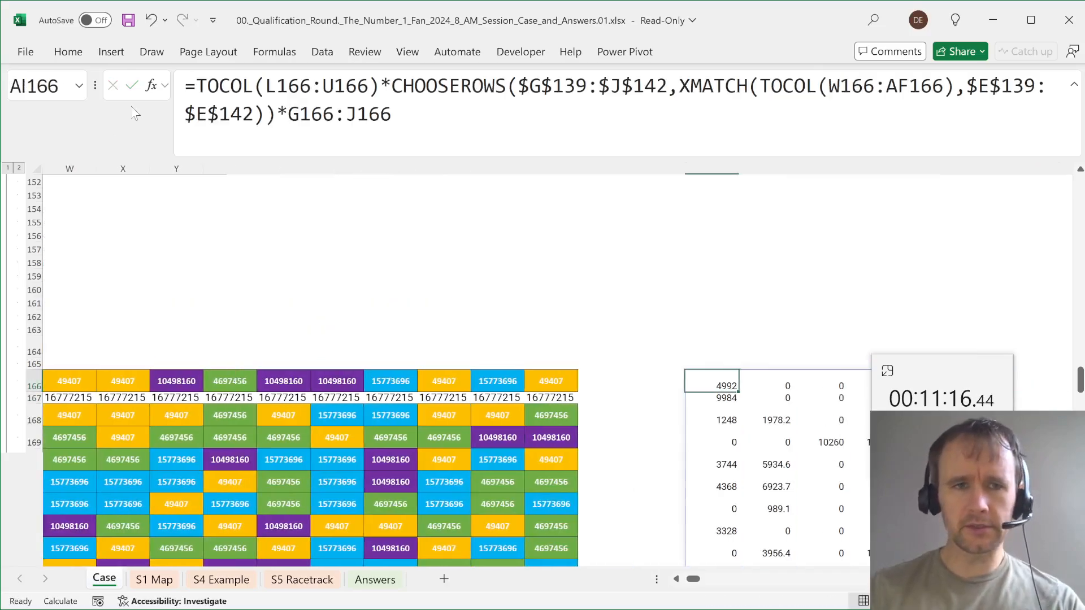
- Wrap AI166's whole product in SUM to total Example3's market value
{"action": "left_click", "coordinate": [196, 86]}
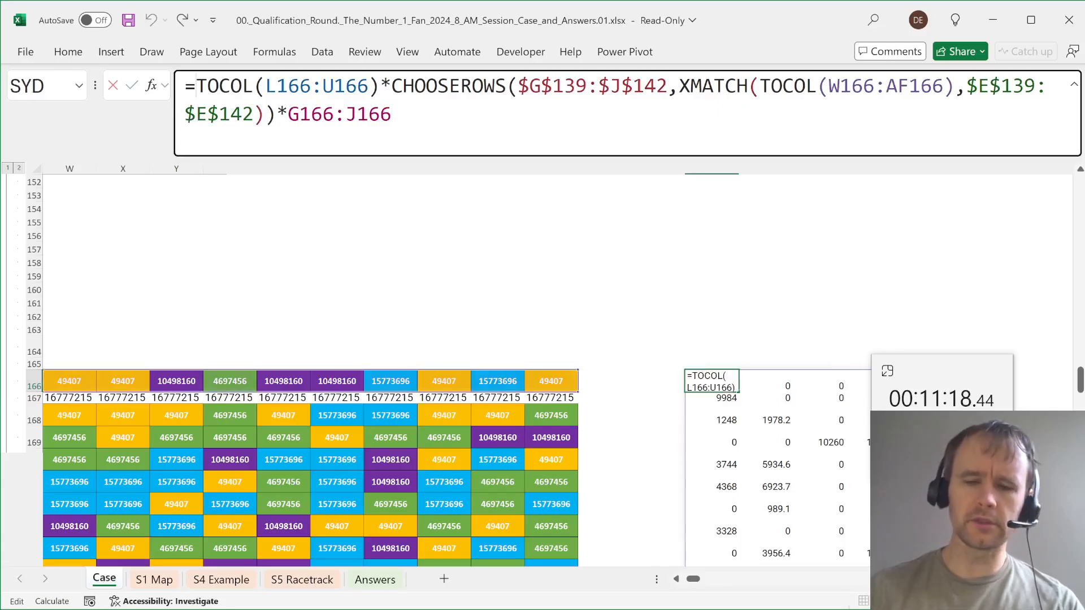
{"action": "type", "text": "SUM("}
{"action": "key", "text": "ctrl+End"}
{"action": "type", "text": ")"}
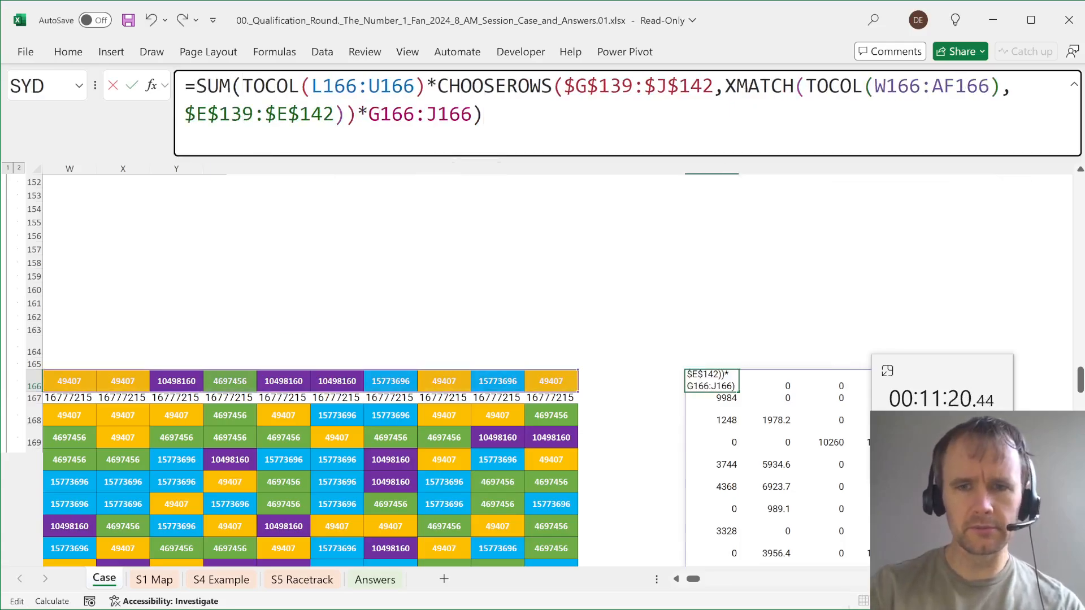
{"action": "key", "text": "Return"}
{"action": "key", "text": "Up"}
{"action": "key", "text": "ctrl+shift+Left"}
{"action": "key", "text": "ctrl+shift+Left"}
{"action": "key", "text": "ctrl+shift+Left"}
{"action": "key", "text": "ctrl+shift+Left"}
{"action": "key", "text": "ctrl+shift+Left"}
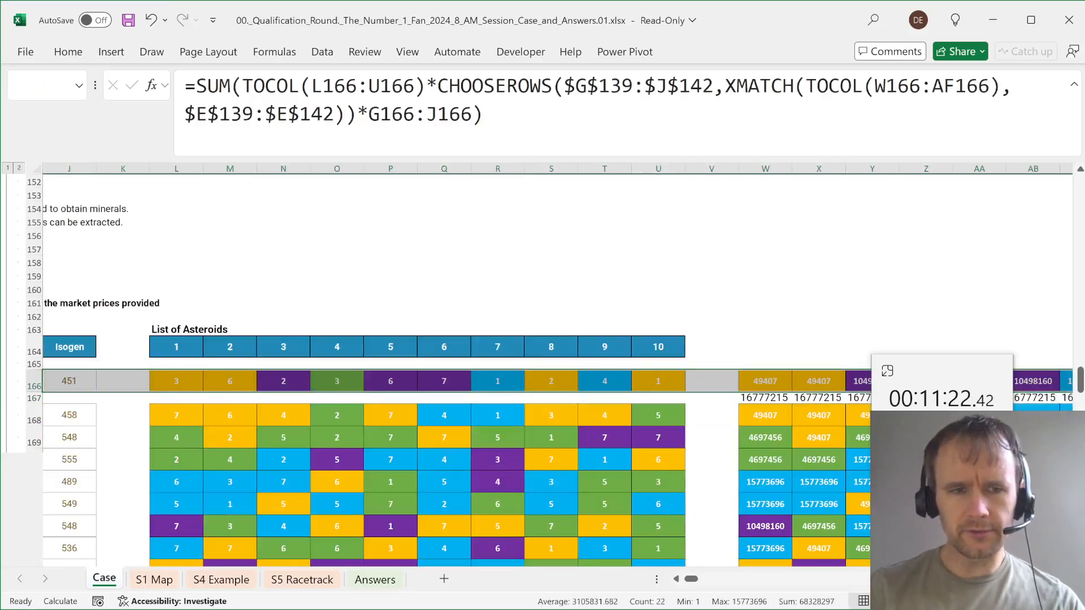
{"action": "key", "text": "ctrl+shift+Left"}
{"action": "key", "text": "ctrl+shift+Left"}
- Replace Example3's answer in E166 with the SUM formula text copied unchanged from AI166
{"action": "key", "text": "F2"}
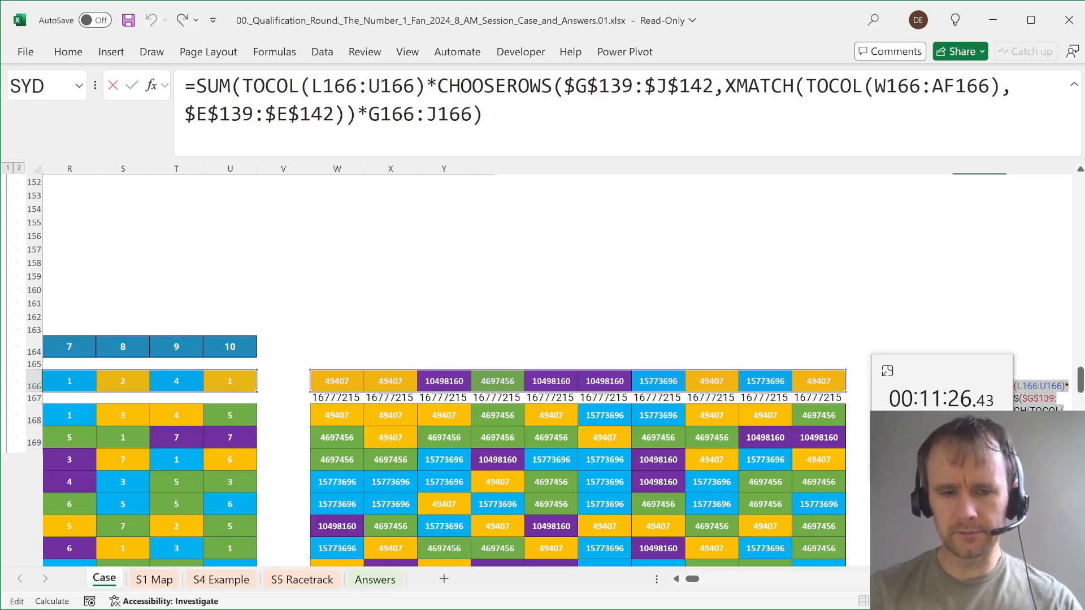
{"action": "key", "text": "Escape"}
{"action": "key", "text": "ctrl+Left"}
{"action": "key", "text": "ctrl+Left"}
{"action": "key", "text": "ctrl+Left"}
{"action": "key", "text": "ctrl+Left"}
{"action": "key", "text": "ctrl+Left"}
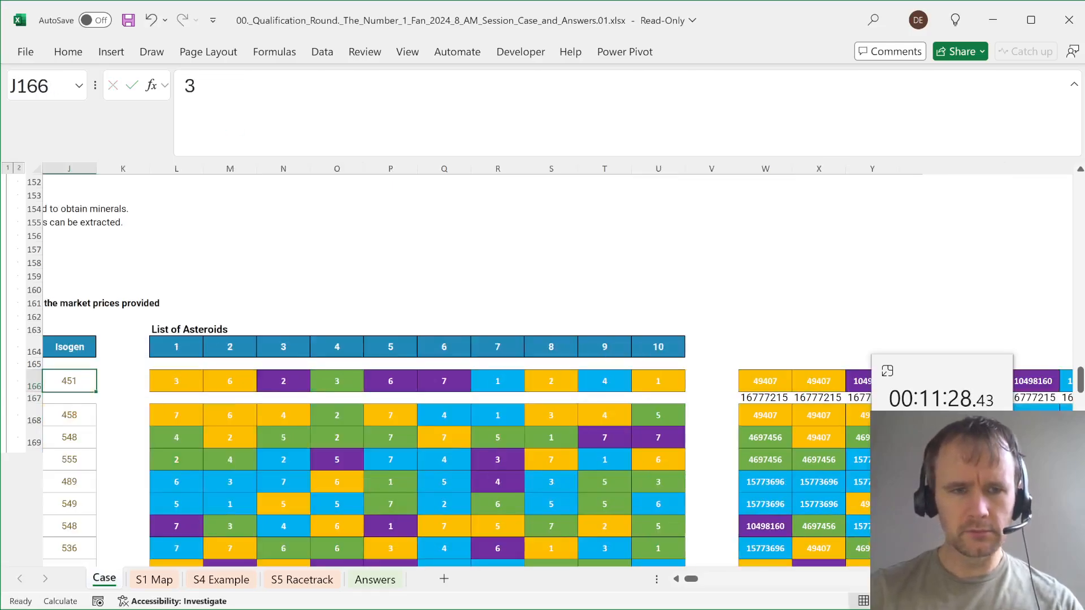
{"action": "key", "text": "ctrl+Left"}
{"action": "key", "text": "ctrl+Left"}
{"action": "key", "text": "ctrl+Left"}
{"action": "key", "text": "Right"}
{"action": "key", "text": "Right"}
{"action": "key", "text": "Right"}
{"action": "key", "text": "F2"}
{"action": "key", "text": "shift+Home"}
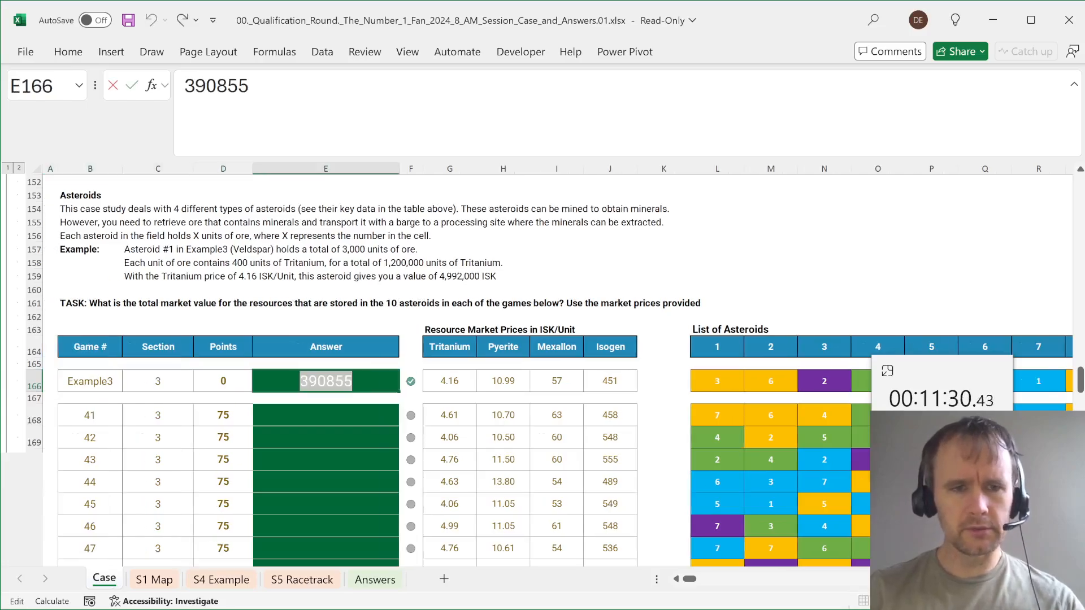
{"action": "key", "text": "Return"}
- Copy Example3's answer formula from E166 to Game 41's answer in E168
{"action": "key", "text": "Up"}
{"action": "key", "text": "Up"}
{"action": "key", "text": "Down"}
{"action": "key", "text": "ctrl+c"}
{"action": "key", "text": "Down"}
{"action": "key", "text": "Down"}
{"action": "key", "text": "ctrl+v"}
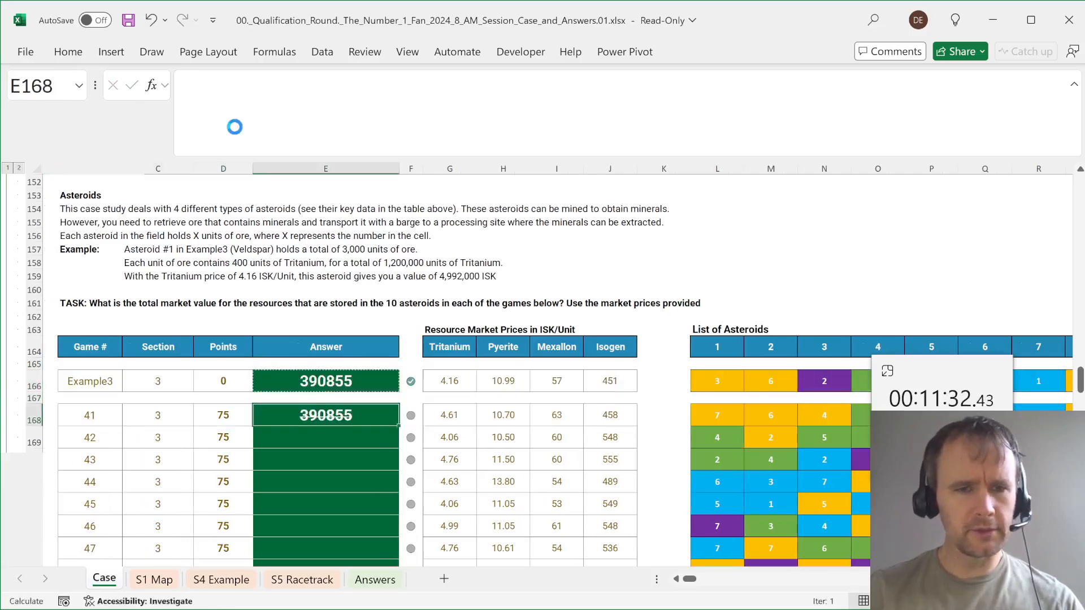
- Fill Game 41's formula down the Section 3 answers to Game 60, E168:E187
{"action": "key", "text": "Left"}
{"action": "key", "text": "ctrl+Down"}
{"action": "key", "text": "Right"}
{"action": "key", "text": "ctrl+shift+Up"}
{"action": "key", "text": "ctrl+d"}
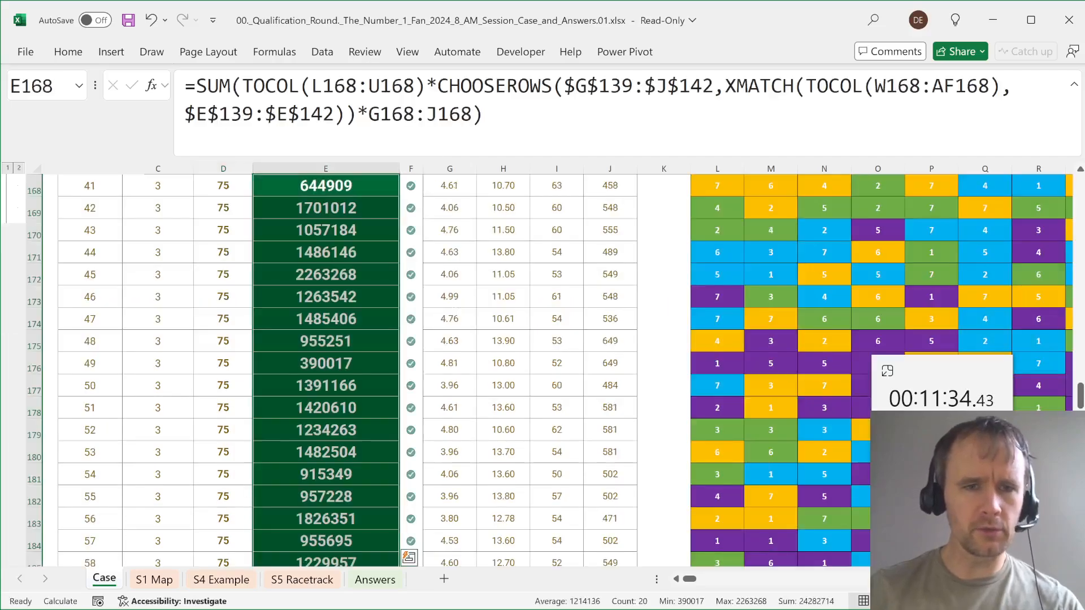
- Skim Section 4's Battleship rules, and read the full Bonus 2 question about undrawn numbers in Games 21-40
{"action": "scroll", "coordinate": [231, 385], "scroll_direction": "down", "scroll_amount": 5}
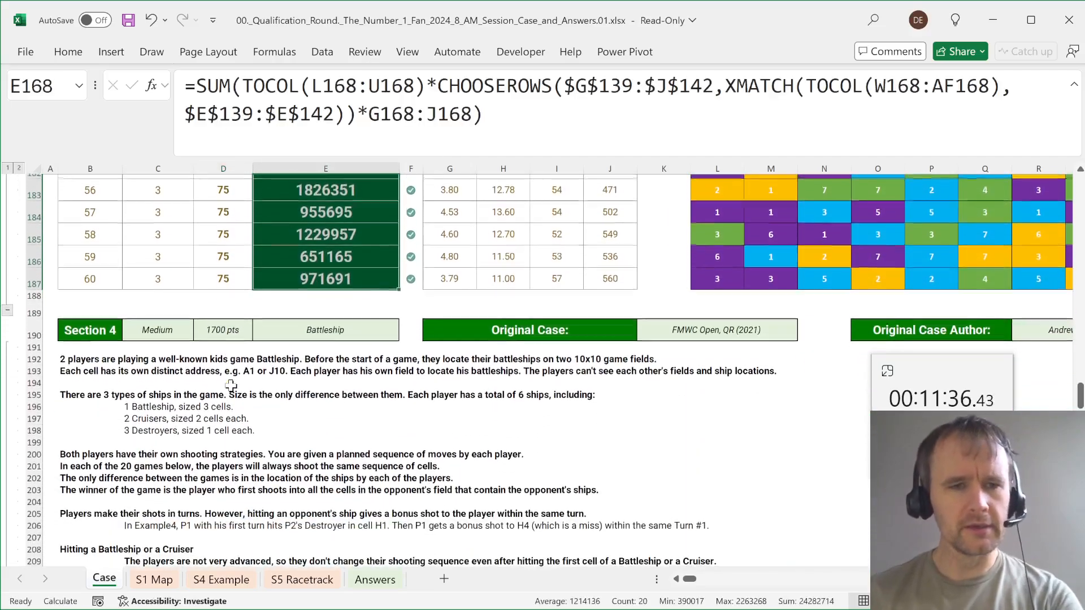
{"action": "scroll", "coordinate": [230, 386], "scroll_direction": "down", "scroll_amount": 1}
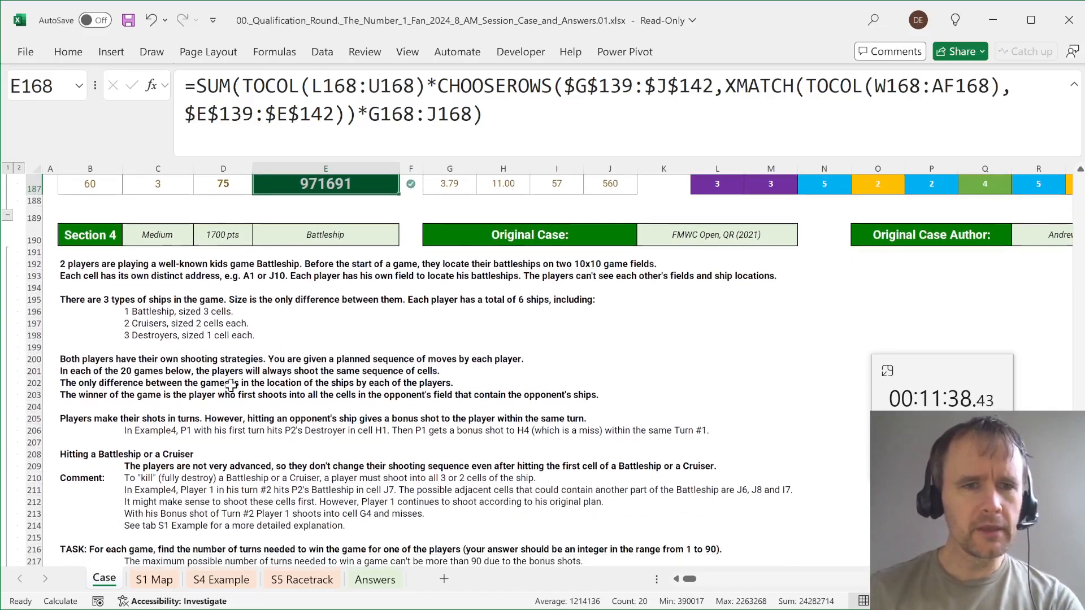
{"action": "scroll", "coordinate": [198, 351], "scroll_direction": "up", "scroll_amount": 20}
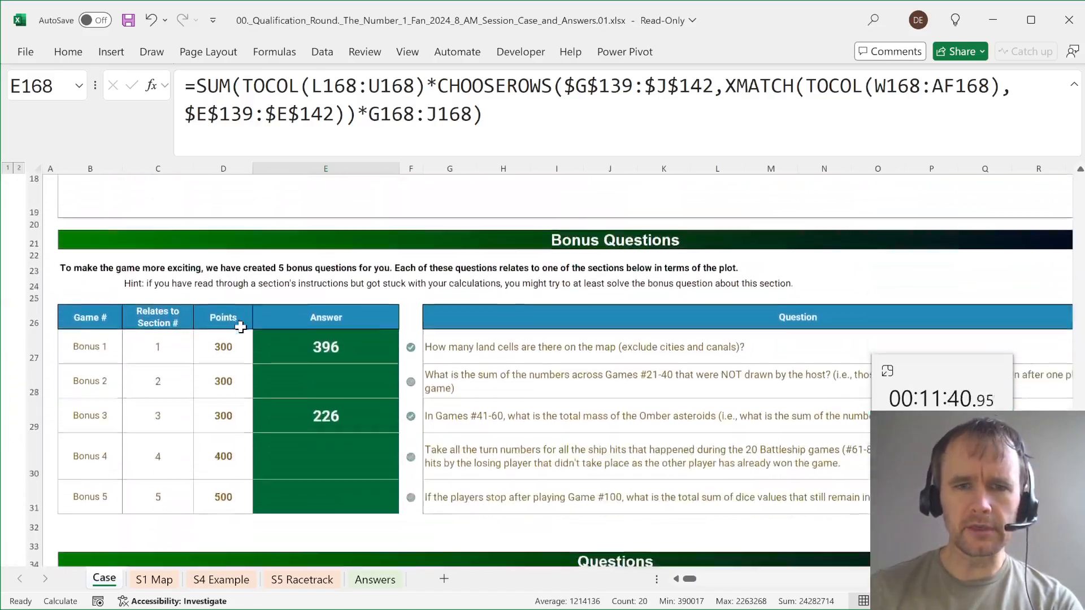
{"action": "scroll", "coordinate": [241, 327], "scroll_direction": "down", "scroll_amount": 2}
{"action": "scroll", "coordinate": [339, 305], "scroll_direction": "right", "scroll_amount": 1}
{"action": "left_click", "coordinate": [469, 285]}
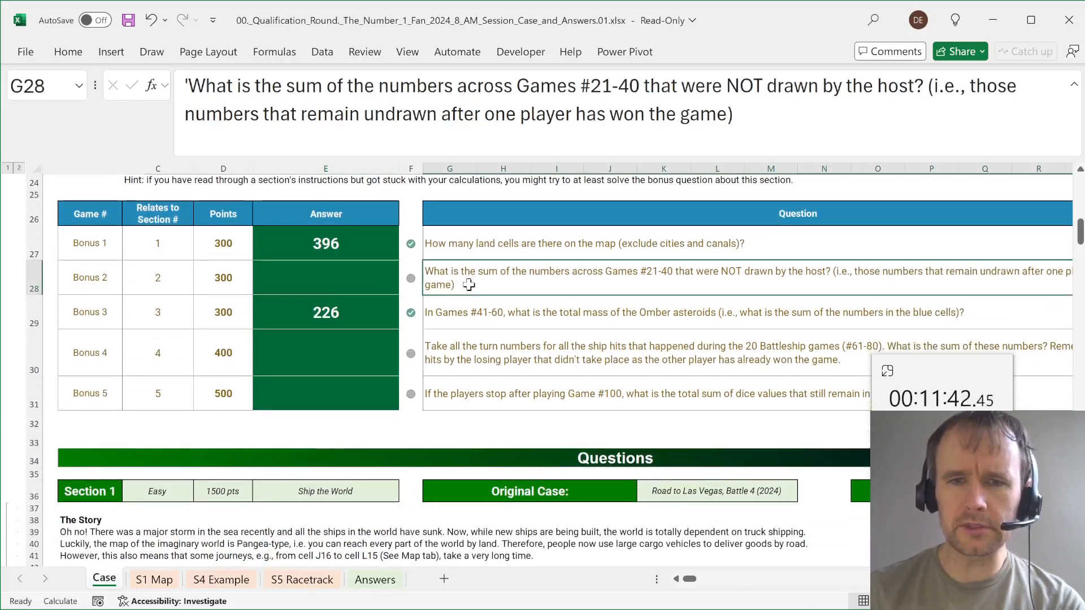
{"action": "scroll", "coordinate": [469, 285], "scroll_direction": "right", "scroll_amount": 3}
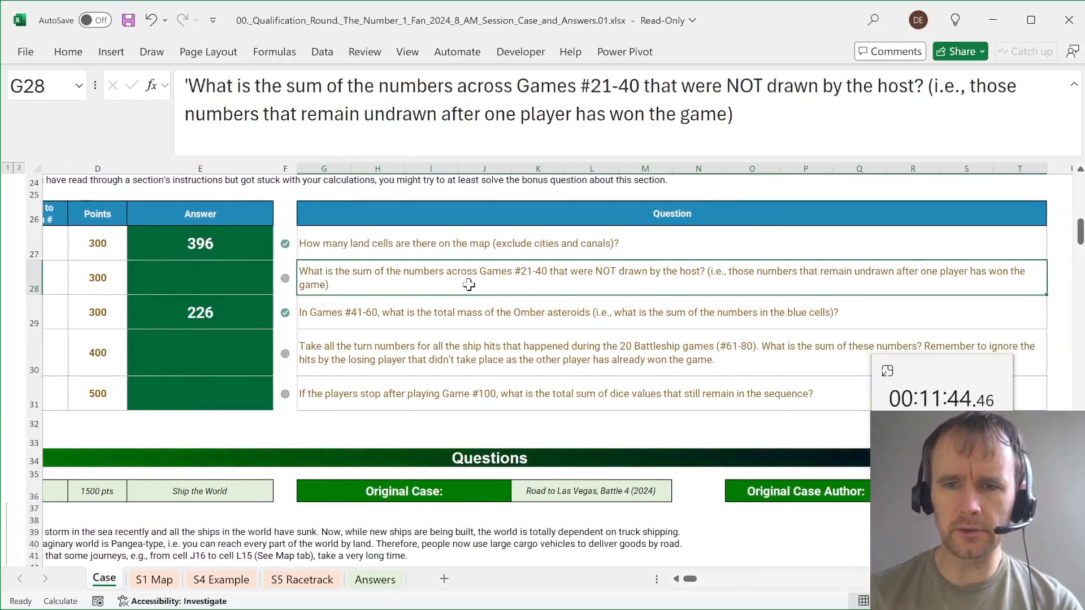
- Enter =SUM(TAKE(G113:CR113,E113-90)) in CT113, beside Game 21's drawn-number sequence in Section 2
{"action": "scroll", "coordinate": [469, 285], "scroll_direction": "down", "scroll_amount": 3}
{"action": "scroll", "coordinate": [469, 285], "scroll_direction": "down", "scroll_amount": 20}
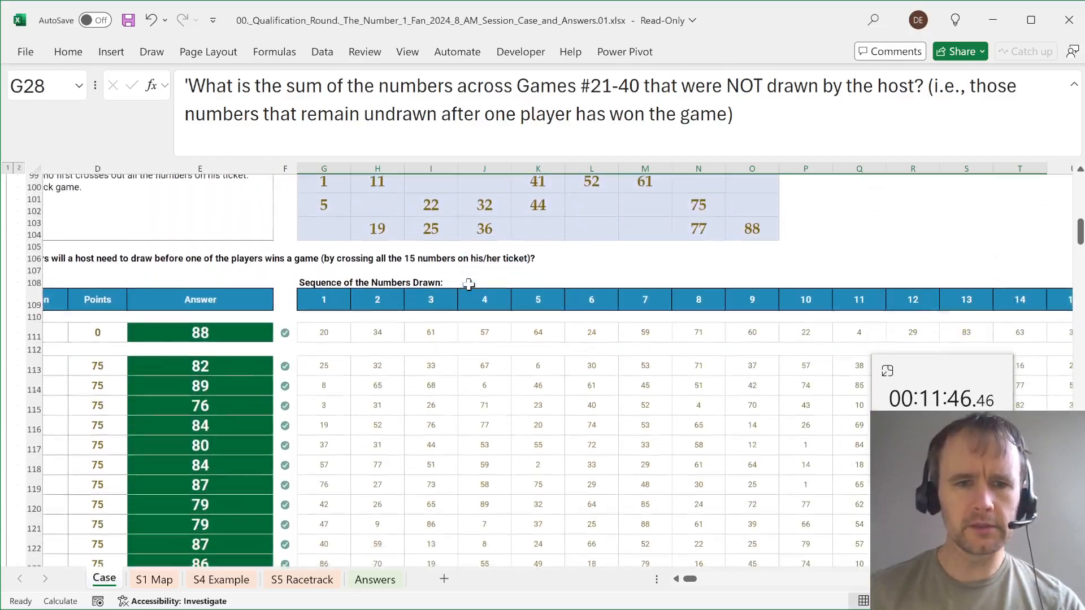
{"action": "left_click", "coordinate": [324, 328]}
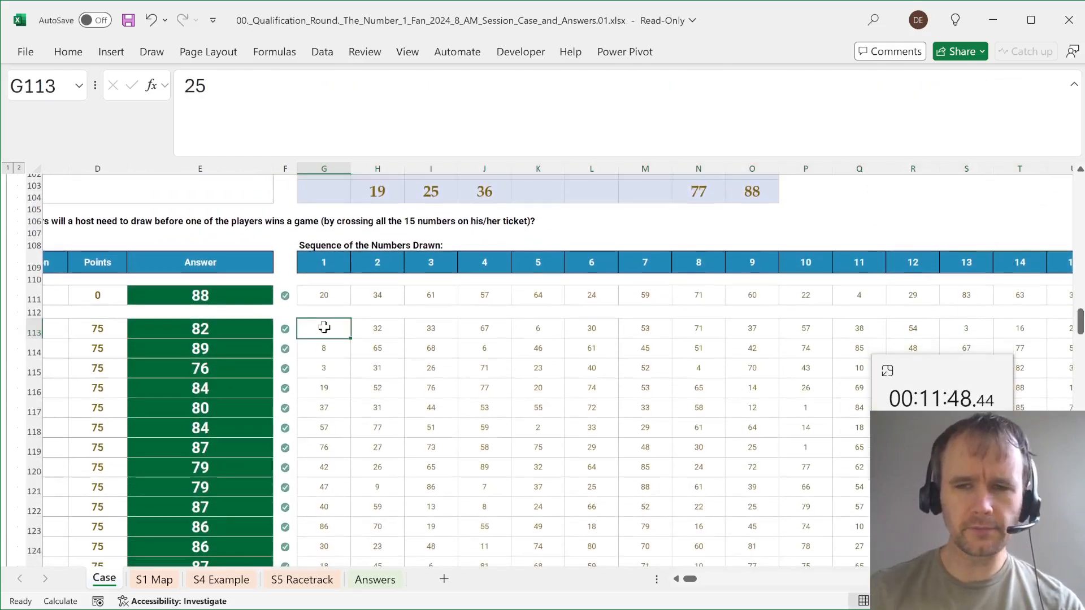
{"action": "key", "text": "ctrl+Right"}
{"action": "key", "text": "Right"}
{"action": "type", "text": "=sum"}
{"action": "key", "text": "Tab"}
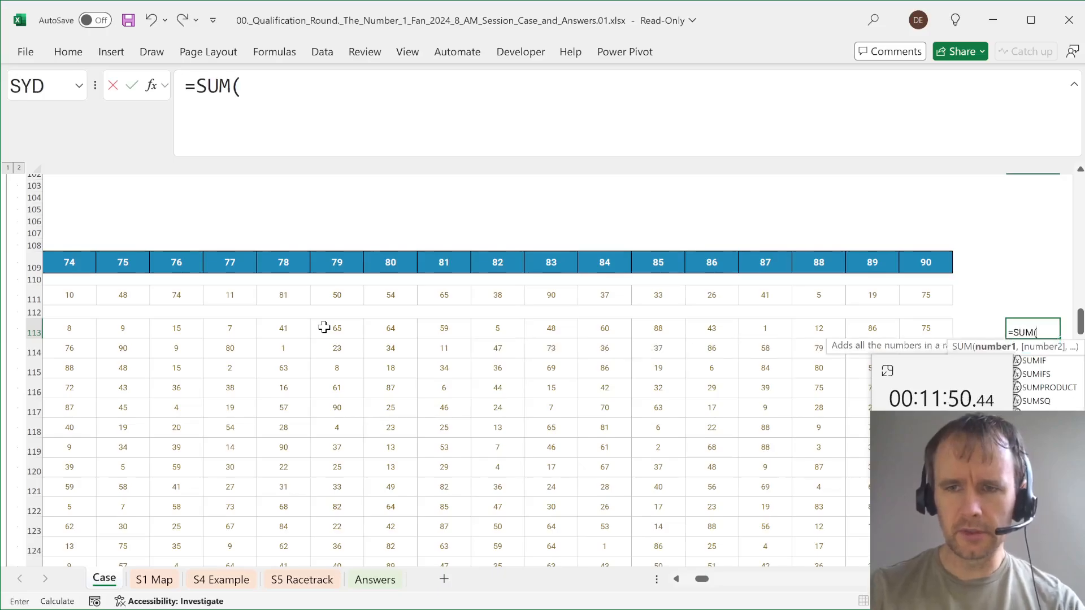
{"action": "type", "text": "tak"}
{"action": "key", "text": "Tab"}
{"action": "key", "text": "Left"}
{"action": "key", "text": "Left"}
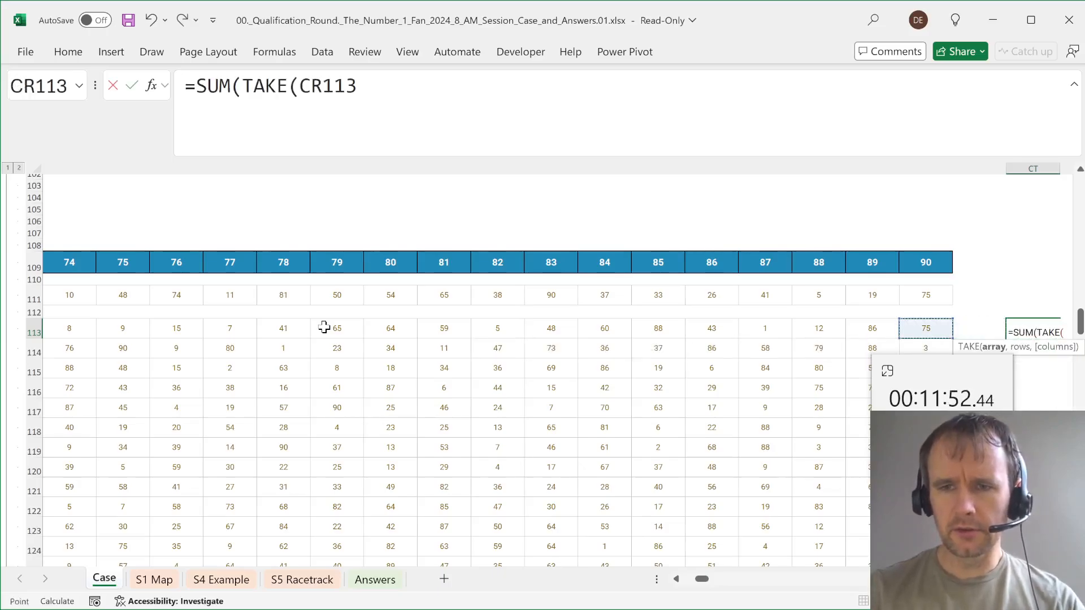
{"action": "key", "text": "ctrl+shift+Left"}
{"action": "key", "text": "shift+Right"}
{"action": "key", "text": "shift+Right"}
{"action": "key", "text": "shift+Right"}
{"action": "key", "text": "shift+Right"}
{"action": "key", "text": "shift+Right"}
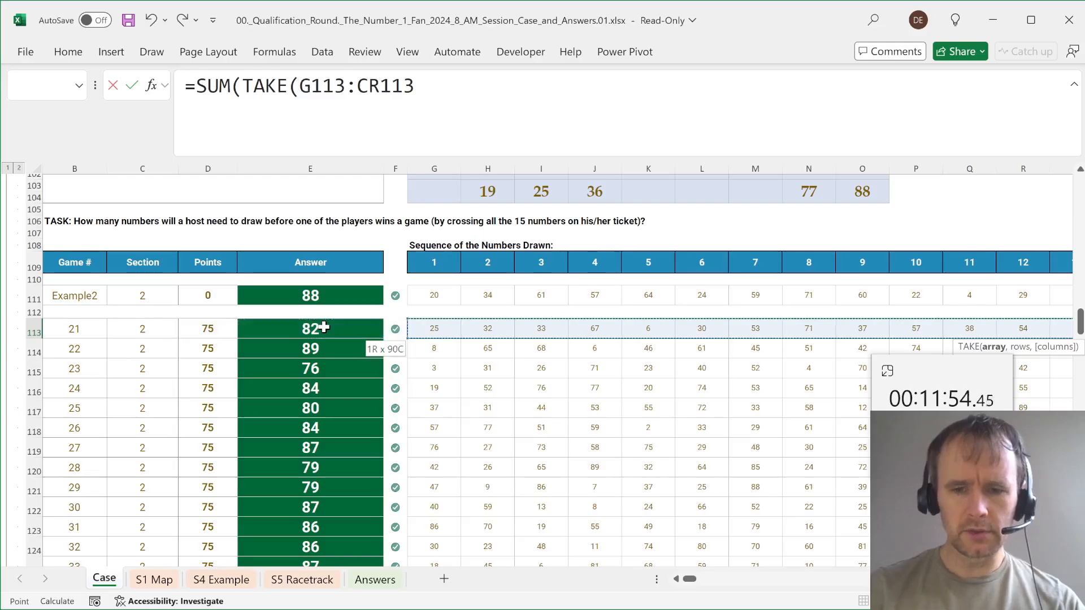
{"action": "type", "text": ","}
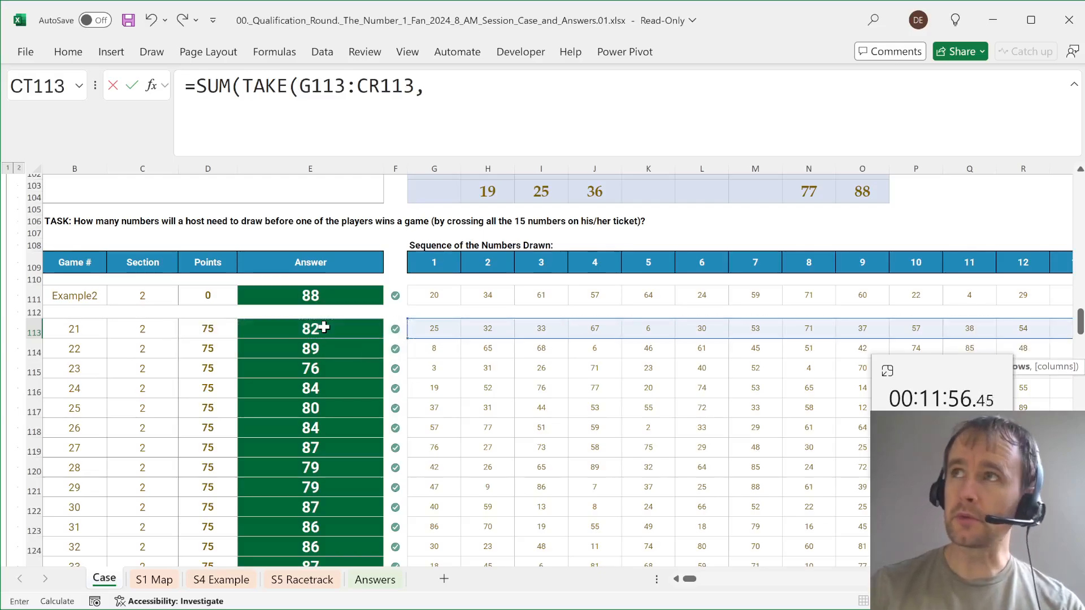
{"action": "left_click", "coordinate": [294, 330]}
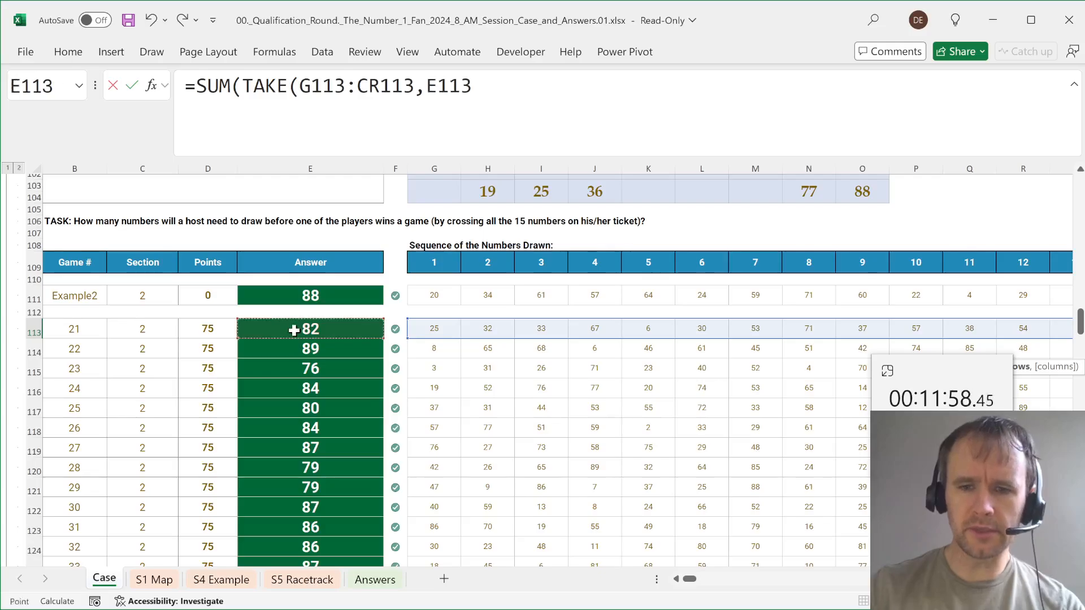
{"action": "type", "text": "-90)"}
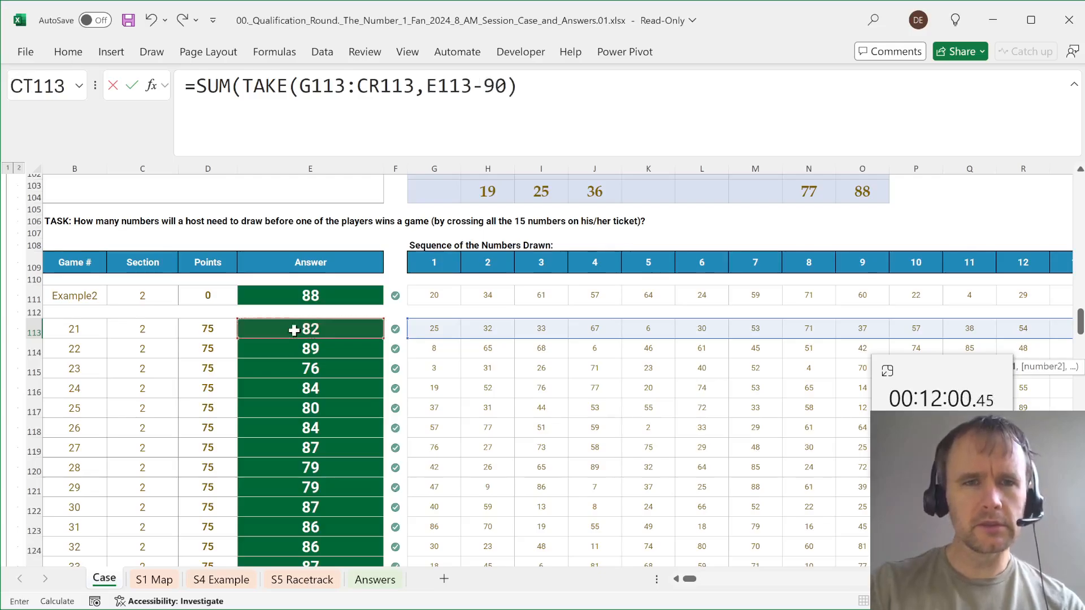
{"action": "key", "text": "Return"}
{"action": "key", "text": "Up"}
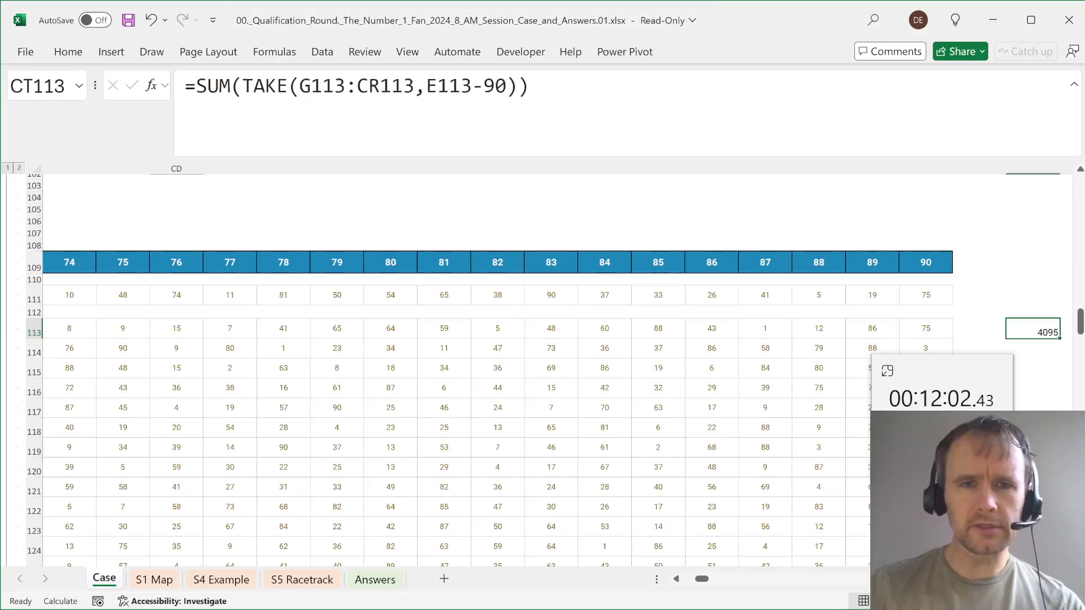
- Correct the TAKE in CT113 to count columns instead of rows: =SUM(TAKE(G113:CR113,,E113-90))
{"action": "left_click", "coordinate": [427, 86]}
{"action": "type", "text": ","}
{"action": "key", "text": "Return"}
{"action": "key", "text": "Up"}
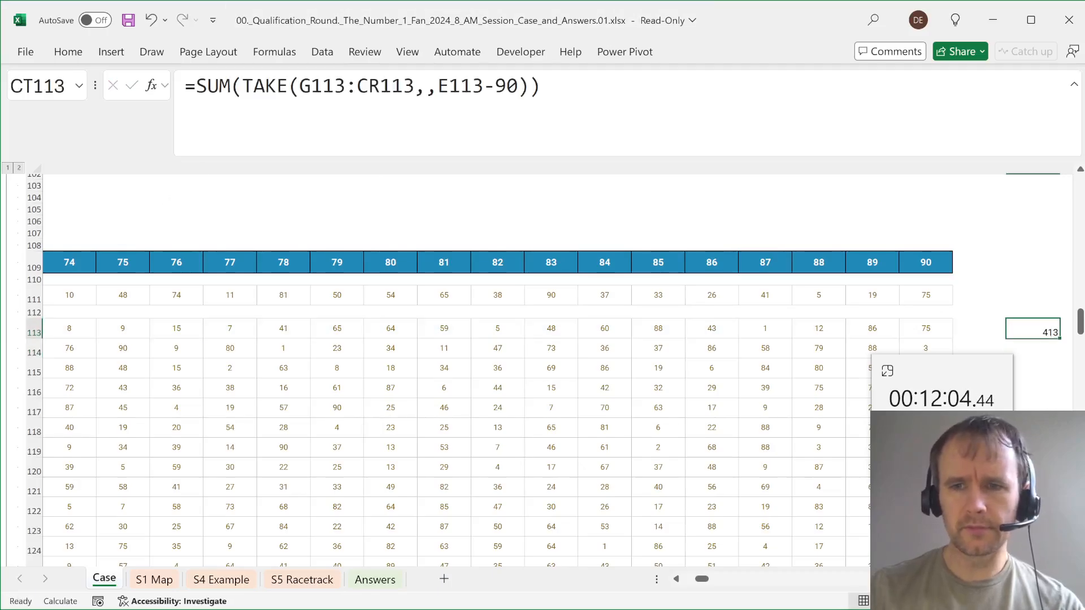
- Check Game 21's undrawn sum in CT113 against the total of its last eight numbers, CK113:CR113
{"action": "key", "text": "Home"}
{"action": "key", "text": "Right"}
{"action": "key", "text": "ctrl+Right"}
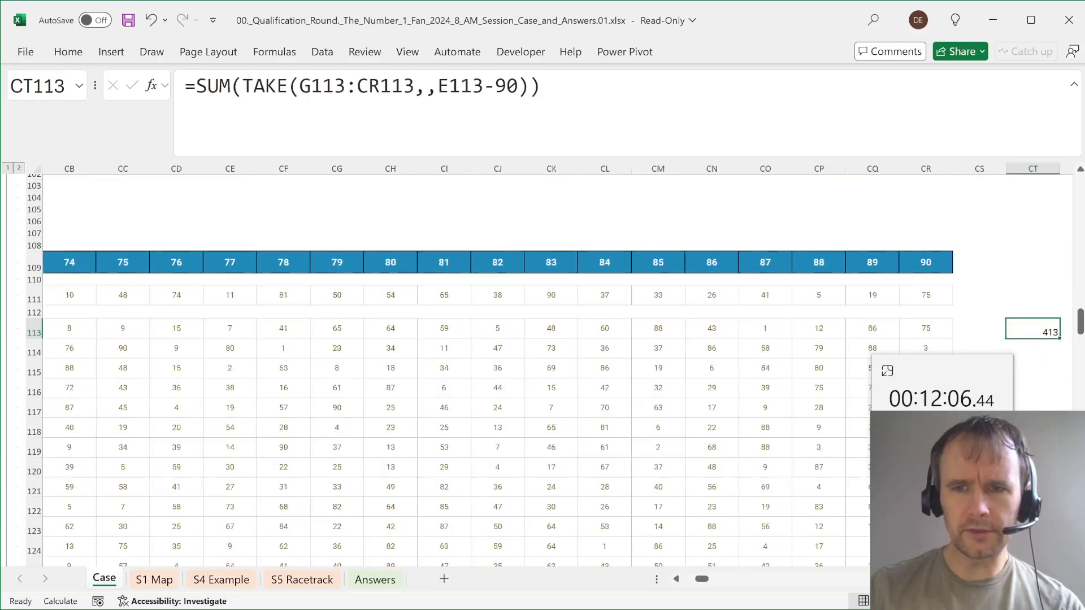
{"action": "key", "text": "ctrl+Left"}
{"action": "key", "text": "shift+Left"}
{"action": "key", "text": "shift+Left"}
{"action": "key", "text": "shift+Left"}
{"action": "key", "text": "shift+Left"}
{"action": "key", "text": "shift+Left"}
{"action": "key", "text": "shift+Left"}
{"action": "key", "text": "shift+Left"}
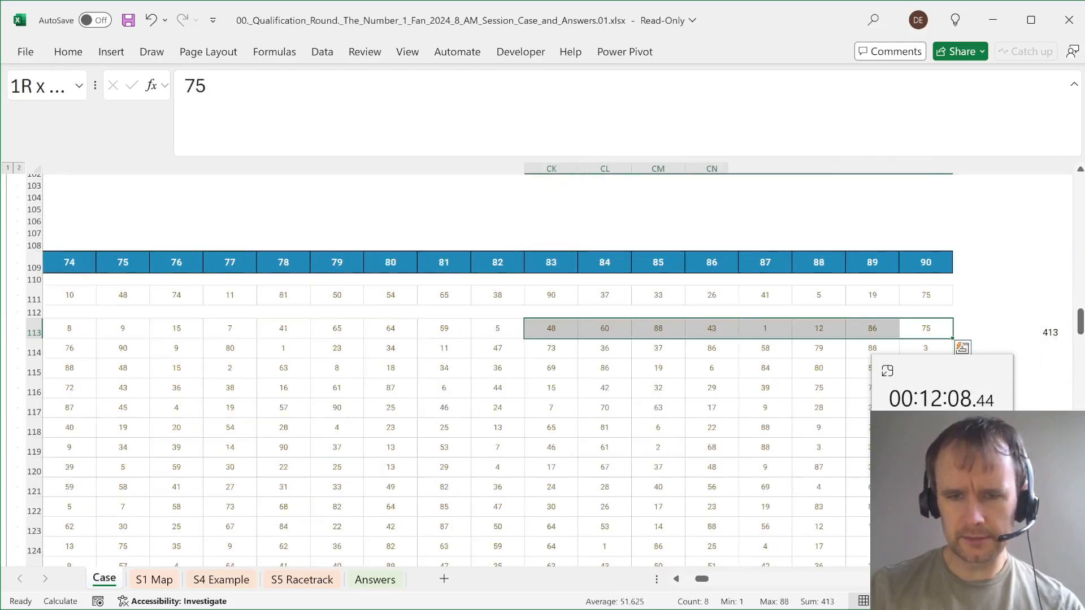
{"action": "key", "text": "Right"}
{"action": "key", "text": "Right"}
{"action": "key", "text": "Left"}
{"action": "key", "text": "Left"}
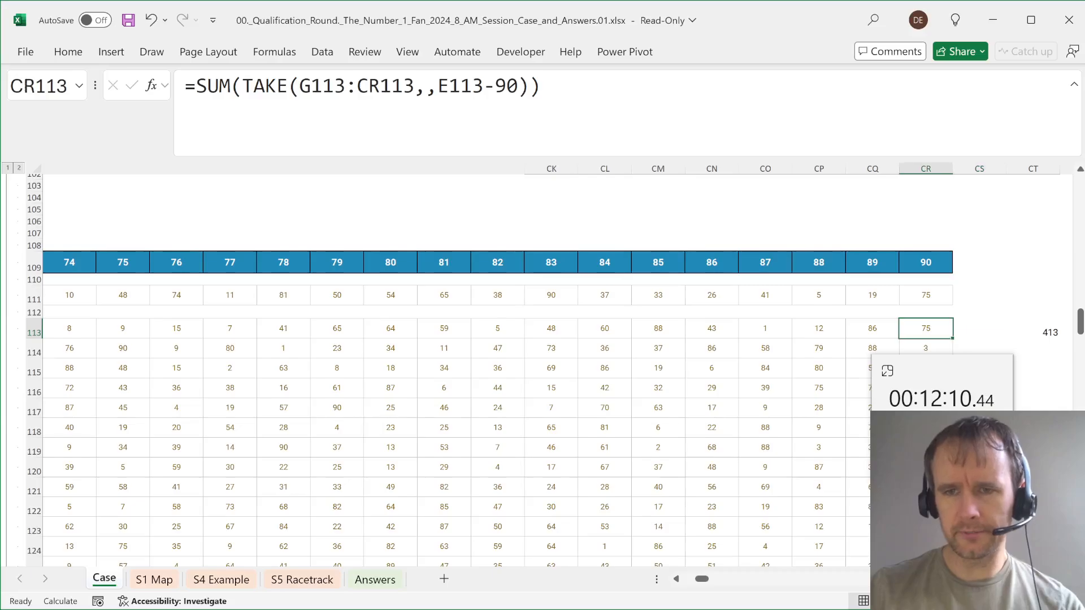
- Fill the undrawn-sum formula from CT113 down to Game 40's row, CT113:CT132
{"action": "key", "text": "ctrl+Down"}
{"action": "key", "text": "Home"}
{"action": "key", "text": "Right"}
{"action": "key", "text": "Right"}
{"action": "key", "text": "Right"}
{"action": "key", "text": "Right"}
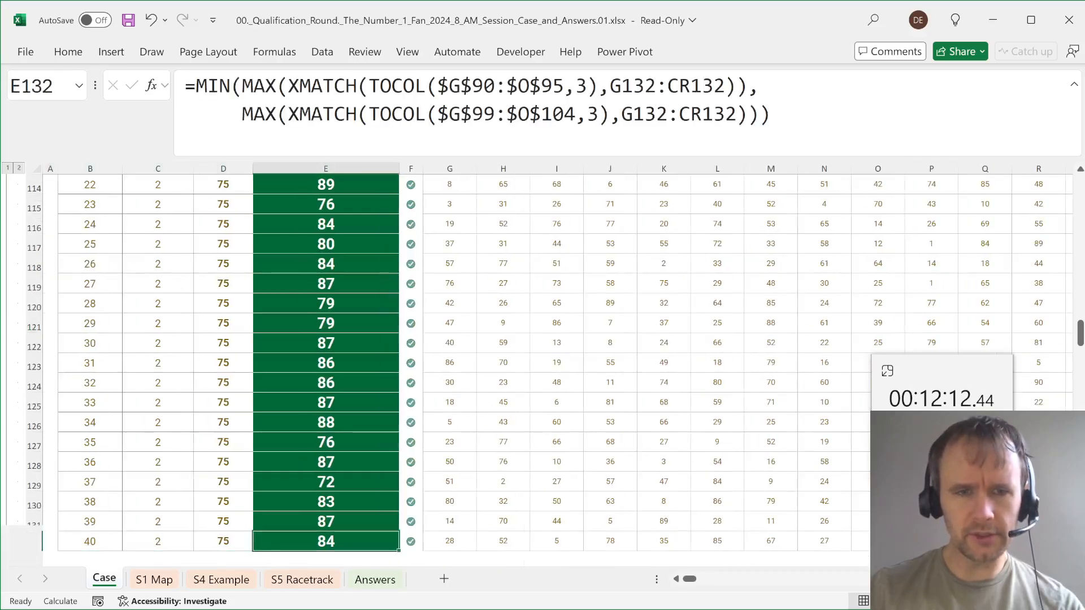
{"action": "key", "text": "ctrl+shift+Up"}
{"action": "key", "text": "ctrl+Right"}
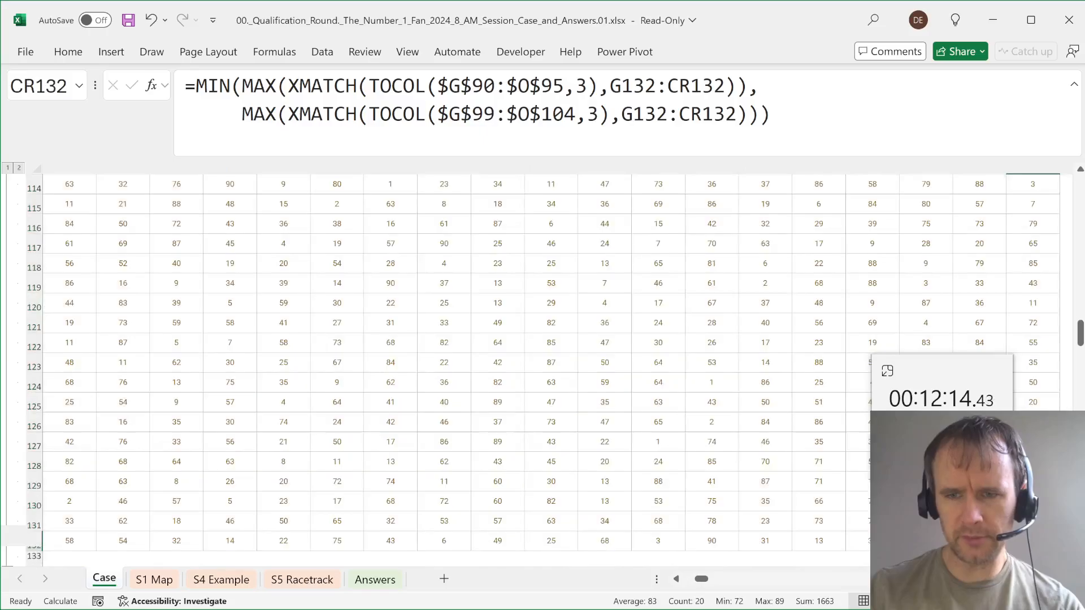
{"action": "key", "text": "ctrl+Right"}
{"action": "key", "text": "ctrl+Left"}
{"action": "key", "text": "Right"}
{"action": "key", "text": "Right"}
{"action": "key", "text": "ctrl+shift+Up"}
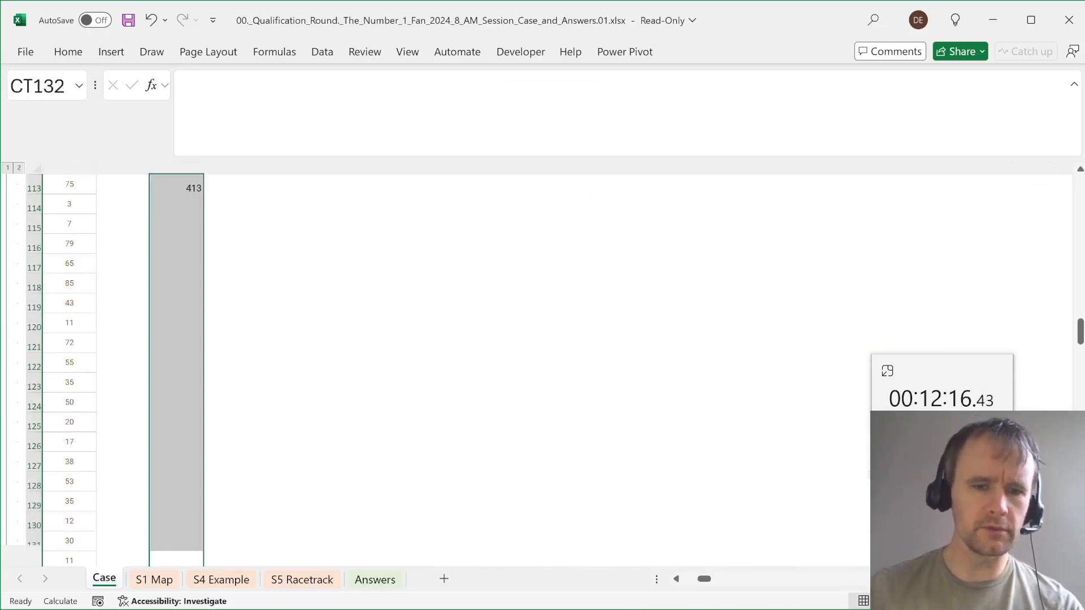
{"action": "key", "text": "ctrl+d"}
- Total the undrawn sums for Games 21-40 in CT111 with a SUM of CT113:CT132
{"action": "key", "text": "ctrl+Up"}
{"action": "key", "text": "Up"}
{"action": "key", "text": "Up"}
{"action": "key", "text": "Up"}
{"action": "key", "text": "Down"}
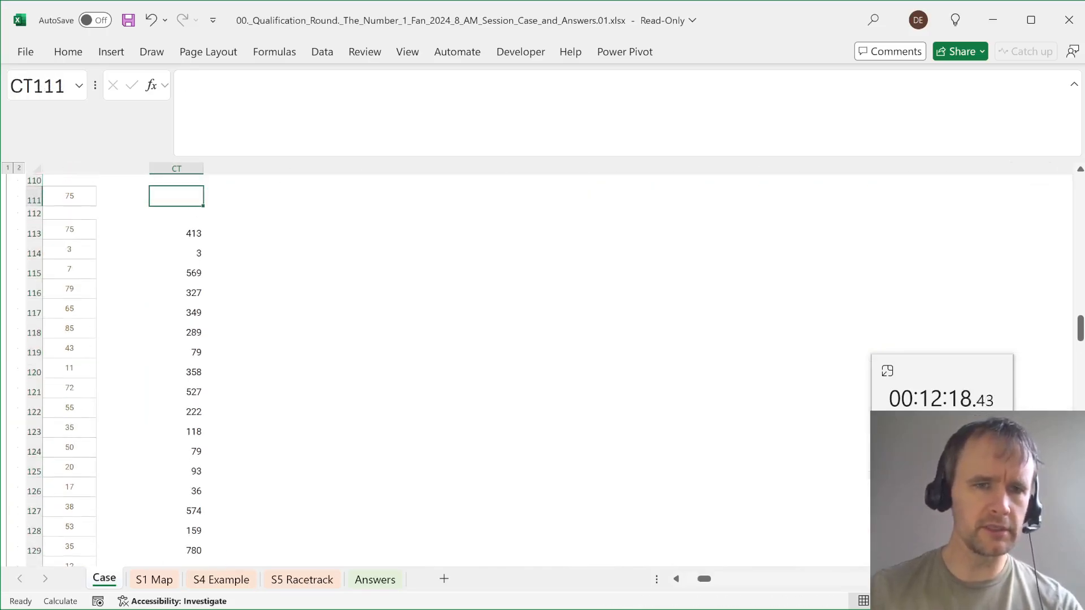
{"action": "type", "text": "=sum"}
{"action": "key", "text": "Tab"}
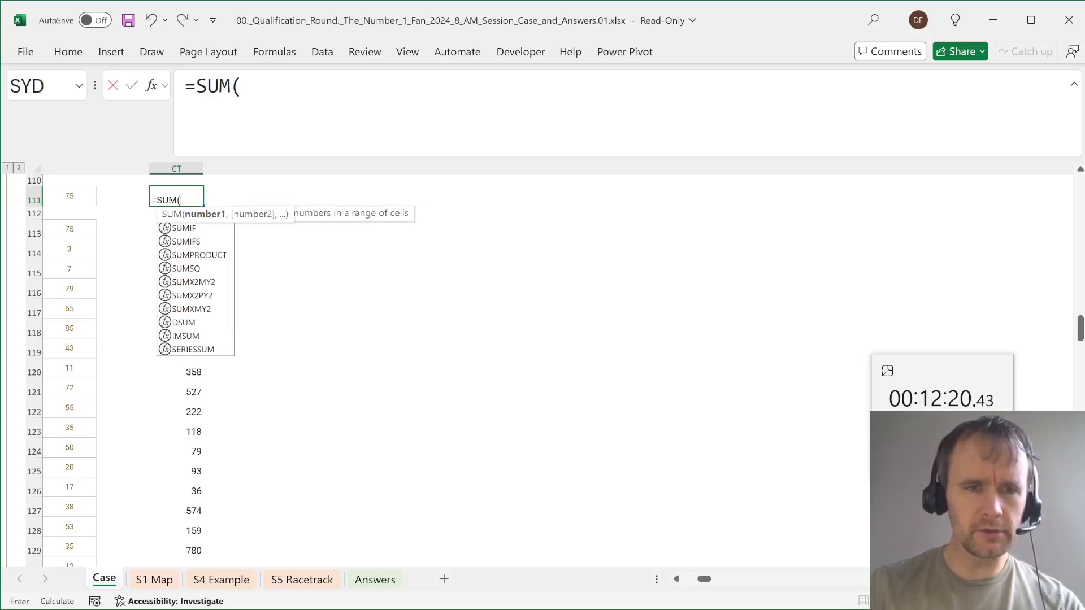
{"action": "key", "text": "Down"}
{"action": "key", "text": "Down"}
{"action": "key", "text": "ctrl+shift+Down"}
{"action": "key", "text": "Return"}
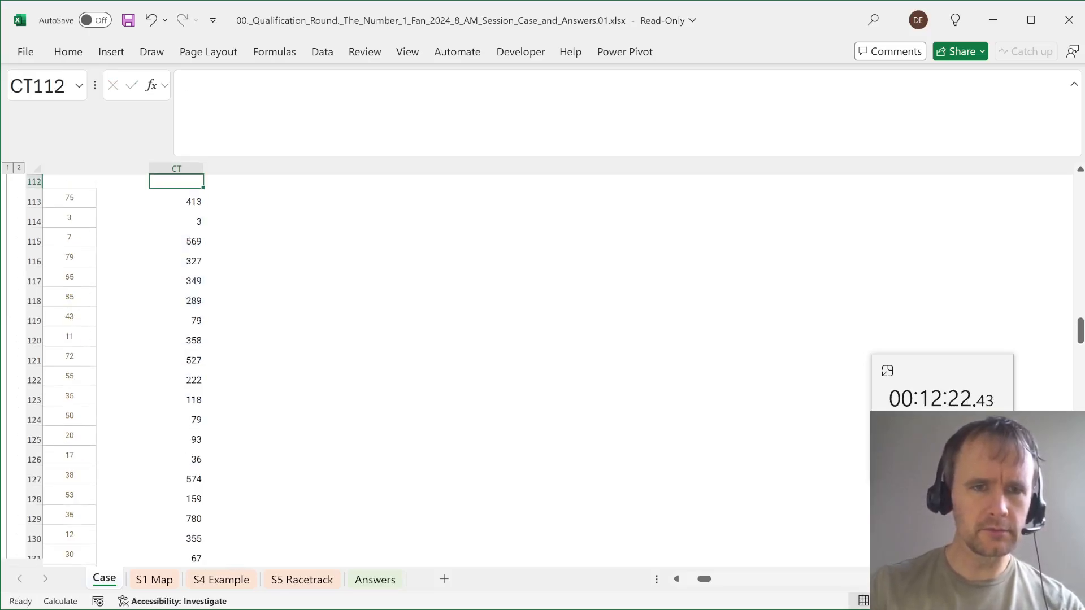
- Link Bonus 2's answer in E28 to the total in CT111 by pasting it as a link, =$CT$111
{"action": "key", "text": "Up"}
{"action": "key", "text": "Up"}
{"action": "key", "text": "Down"}
{"action": "key", "text": "ctrl+c"}
{"action": "key", "text": "ctrl+Home"}
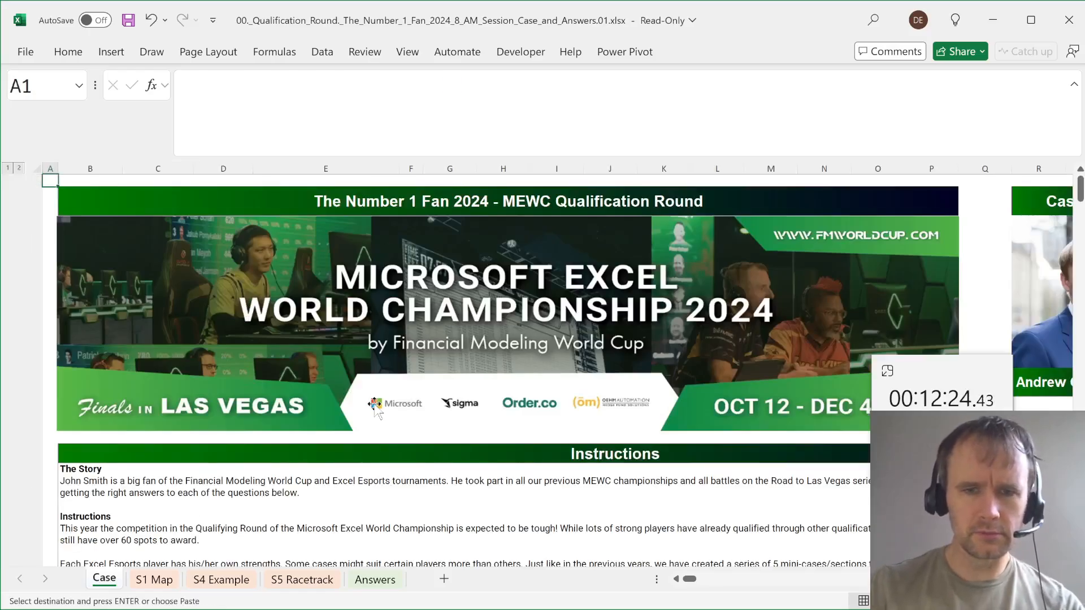
{"action": "scroll", "coordinate": [374, 404], "scroll_direction": "down", "scroll_amount": 4}
{"action": "left_click", "coordinate": [374, 403]}
{"action": "scroll", "coordinate": [362, 429], "scroll_direction": "down", "scroll_amount": 1}
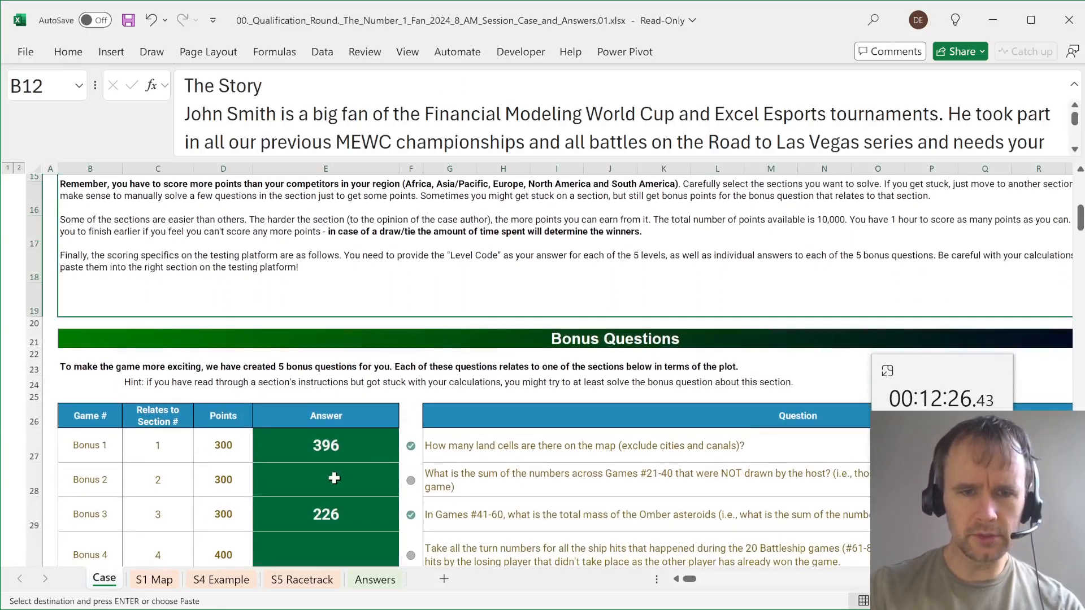
{"action": "left_click", "coordinate": [334, 478]}
{"action": "key", "text": "alt+h"}
{"action": "key", "text": "v"}
{"action": "key", "text": "n"}
{"action": "scroll", "coordinate": [334, 478], "scroll_direction": "down", "scroll_amount": 1}
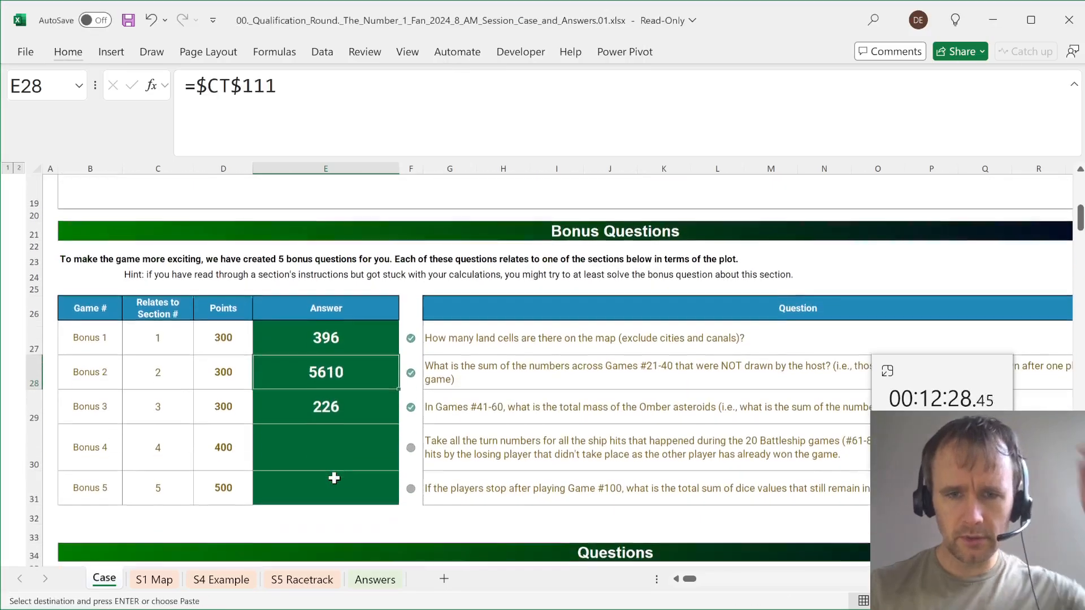
- Look over Section 4's Battleship rules, the planned shooting sequence and both players' ship placement tables
{"action": "scroll", "coordinate": [334, 478], "scroll_direction": "down", "scroll_amount": 20}
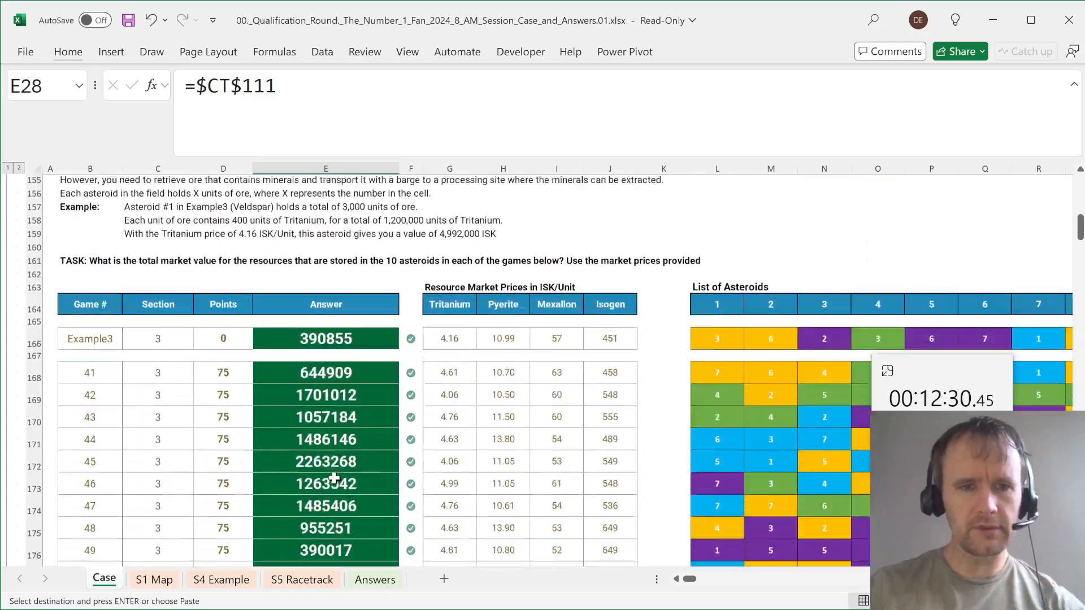
{"action": "scroll", "coordinate": [334, 478], "scroll_direction": "down", "scroll_amount": 15}
{"action": "scroll", "coordinate": [334, 478], "scroll_direction": "up", "scroll_amount": 5}
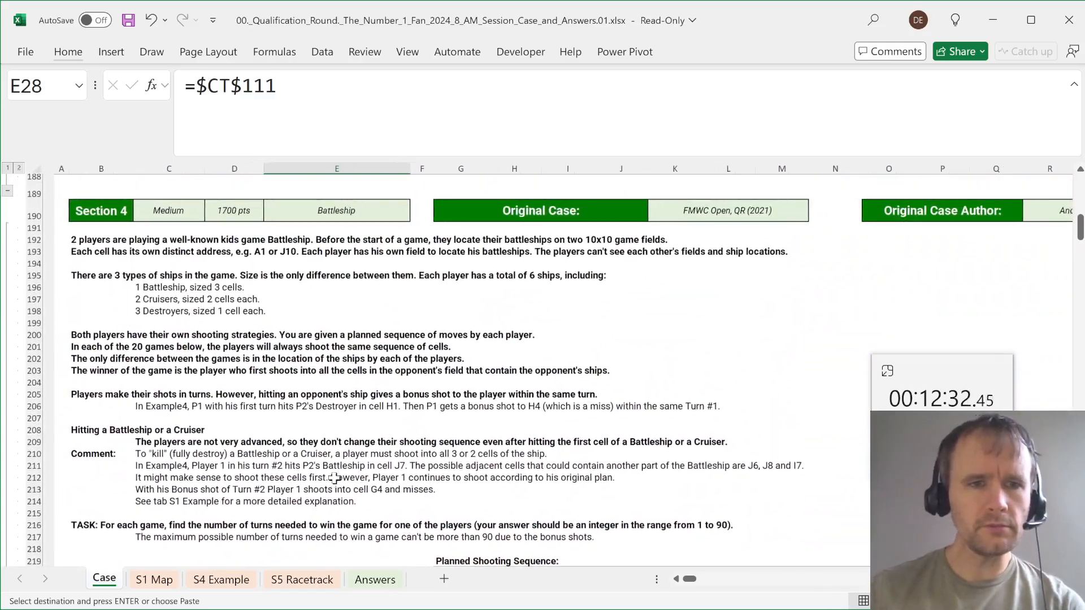
{"action": "scroll", "coordinate": [334, 478], "scroll_direction": "right", "scroll_amount": 1}
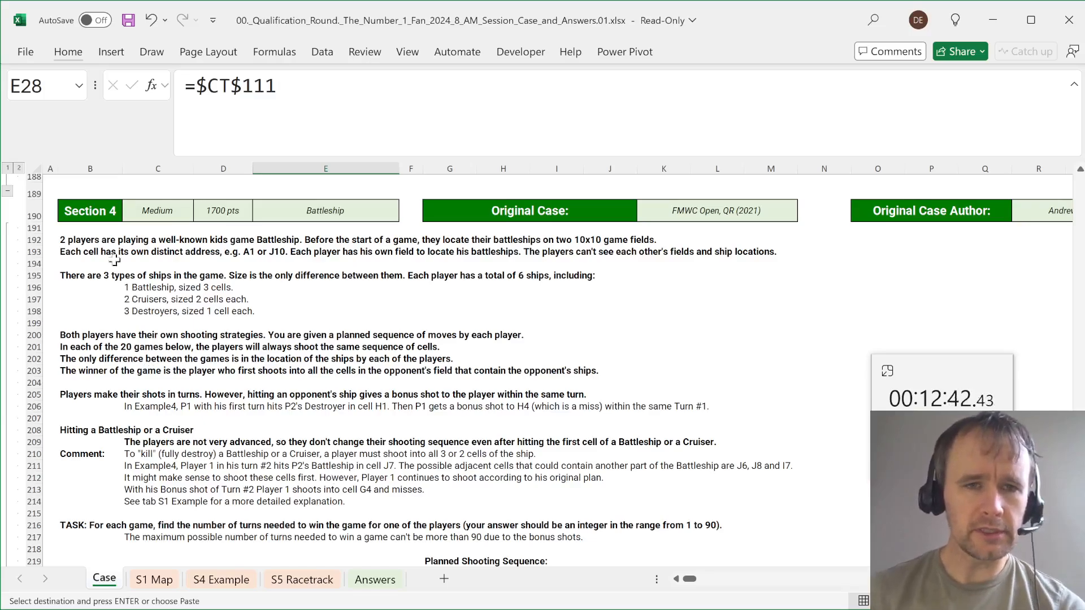
{"action": "scroll", "coordinate": [342, 321], "scroll_direction": "down", "scroll_amount": 4}
{"action": "scroll", "coordinate": [342, 321], "scroll_direction": "right", "scroll_amount": 6}
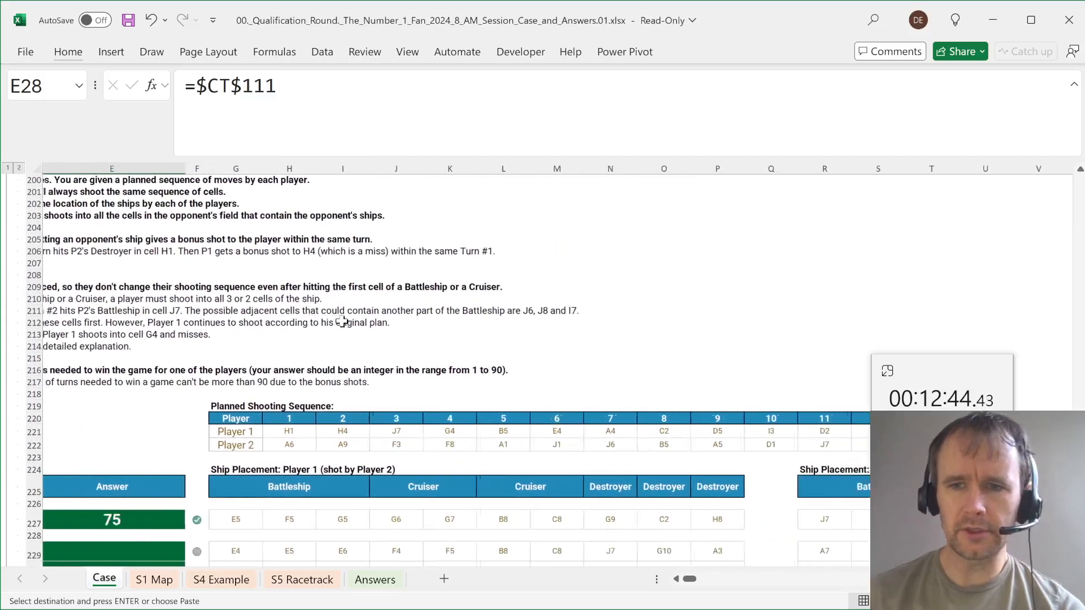
{"action": "scroll", "coordinate": [342, 321], "scroll_direction": "up", "scroll_amount": 5}
{"action": "scroll", "coordinate": [342, 321], "scroll_direction": "down", "scroll_amount": 5}
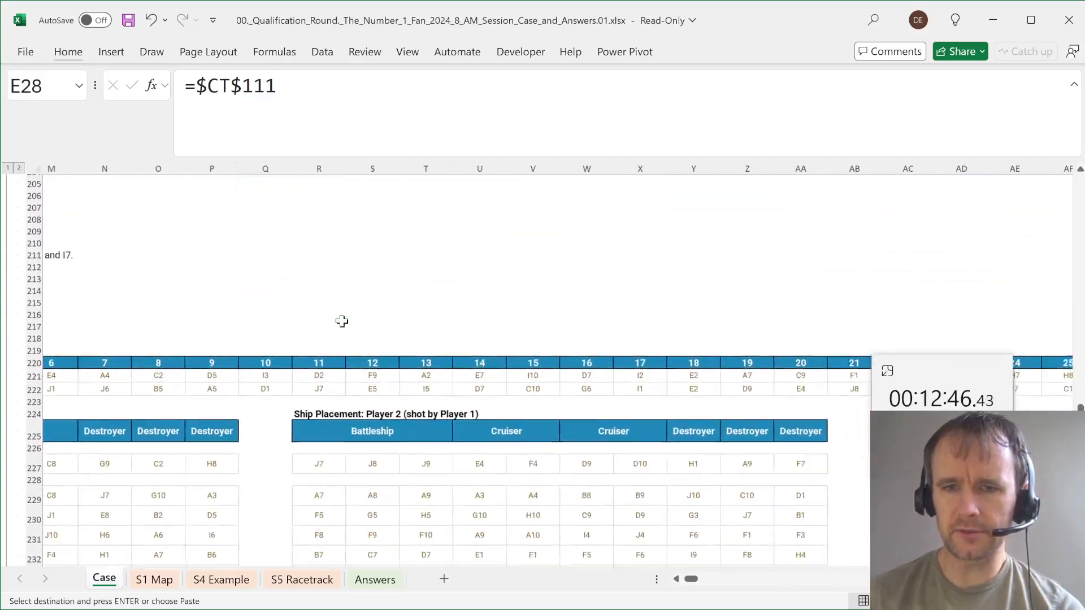
{"action": "scroll", "coordinate": [339, 320], "scroll_direction": "left", "scroll_amount": 6}
{"action": "scroll", "coordinate": [330, 399], "scroll_direction": "up", "scroll_amount": 4}
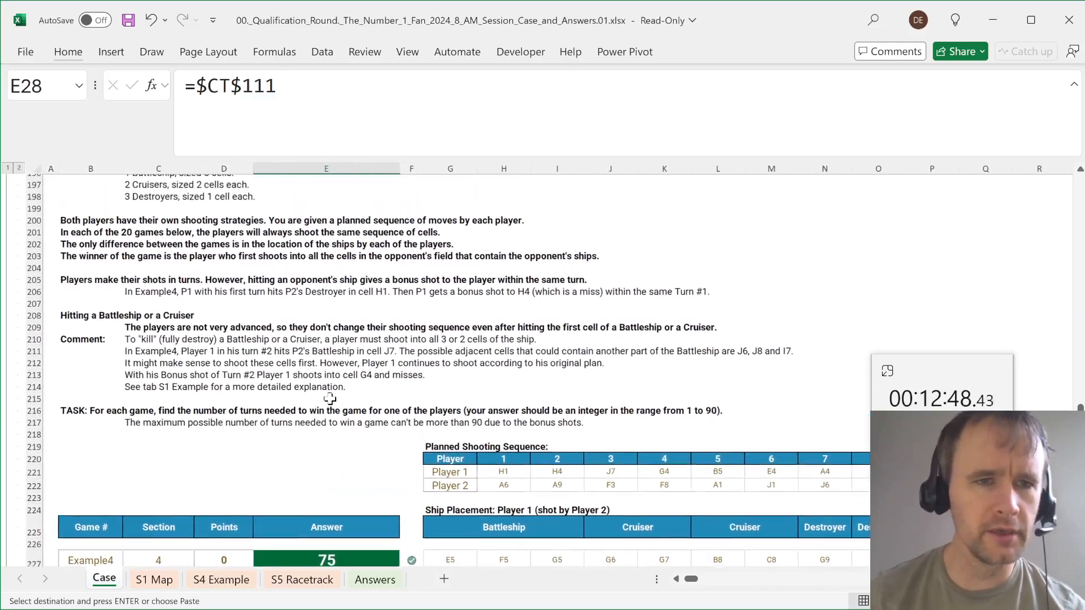
{"action": "scroll", "coordinate": [285, 423], "scroll_direction": "up", "scroll_amount": 1}
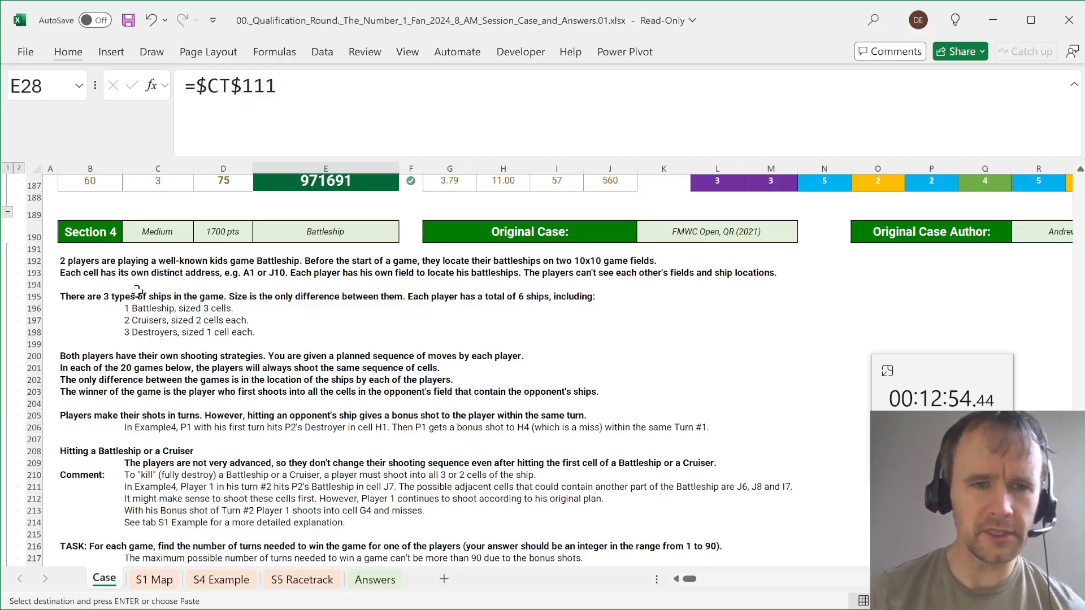
- Read the list of Battleship ship types, counts and sizes in C196:C198
{"action": "left_click", "coordinate": [131, 309]}
{"action": "key", "text": "Down"}
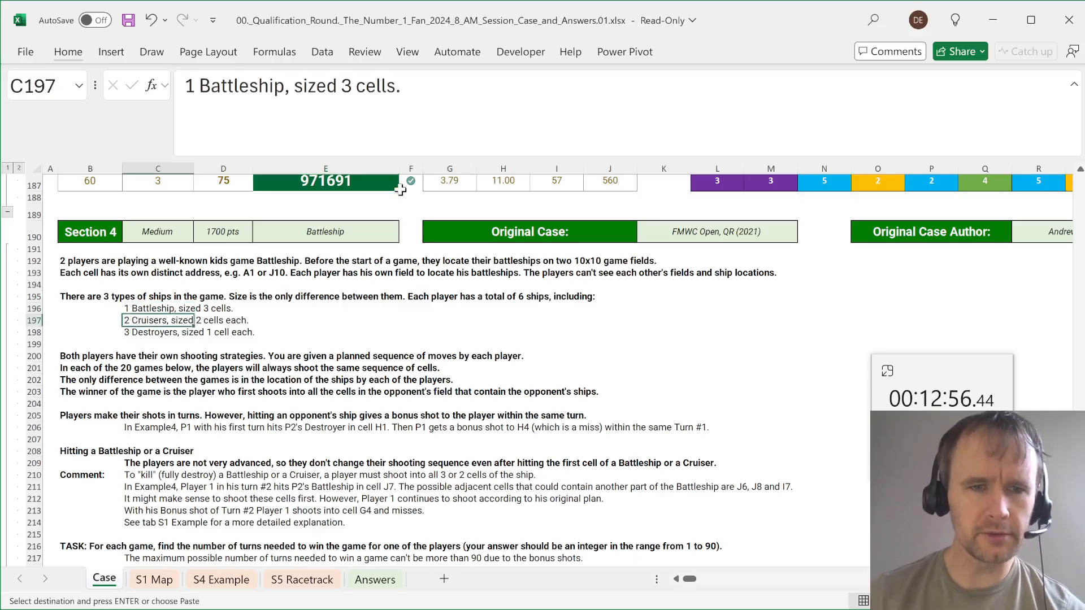
{"action": "key", "text": "Down"}
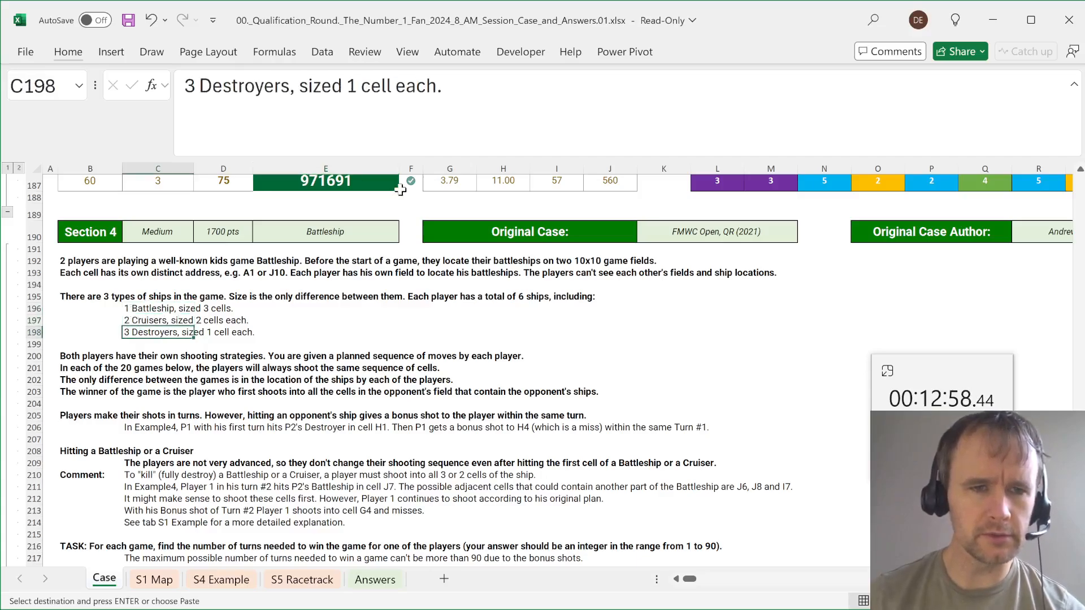
{"action": "key", "text": "Up"}
{"action": "key", "text": "Up"}
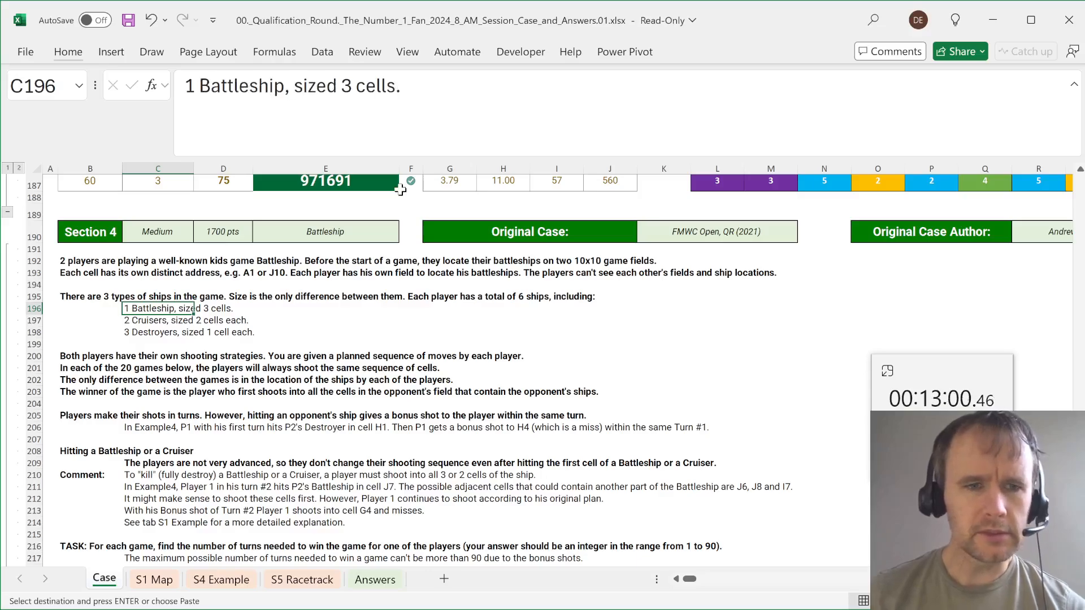
{"action": "key", "text": "Down"}
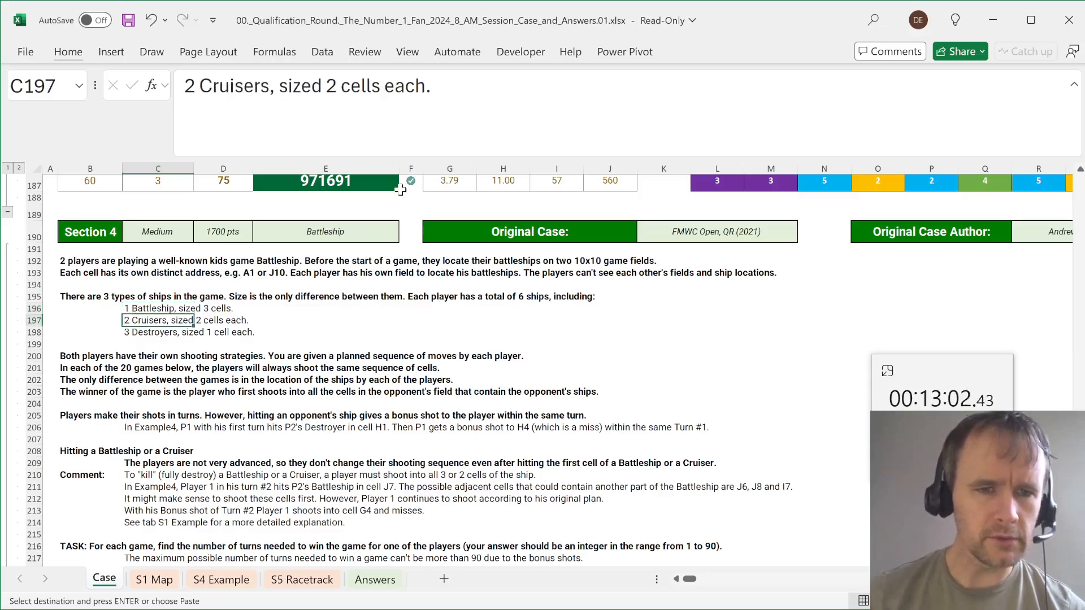
{"action": "key", "text": "Down"}
{"action": "key", "text": "Down"}
{"action": "key", "text": "Down"}
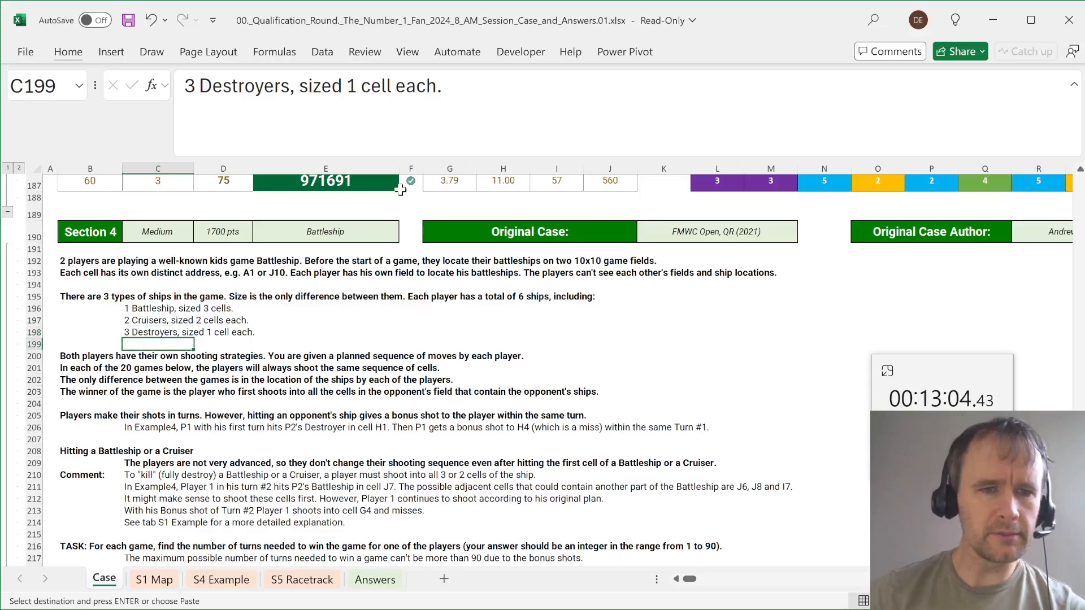
{"action": "key", "text": "Left"}
- Examine how far each player's planned shooting sequence extends, in rows 221 and 222 from column H
{"action": "scroll", "coordinate": [473, 450], "scroll_direction": "down", "scroll_amount": 5}
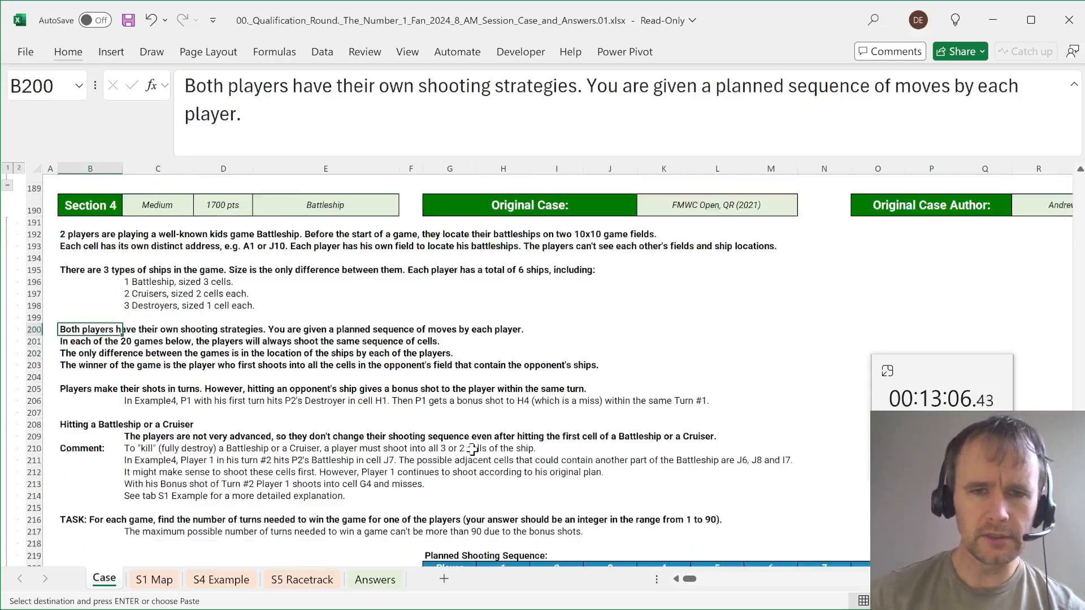
{"action": "left_click", "coordinate": [475, 407]}
{"action": "left_click", "coordinate": [479, 407]}
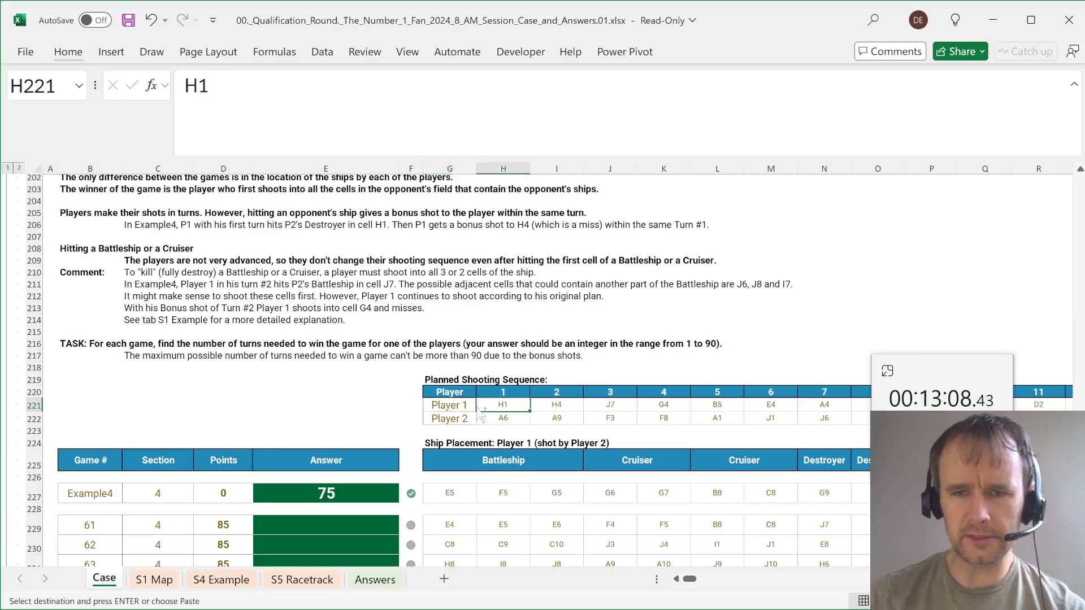
{"action": "key", "text": "ctrl+shift+Right"}
{"action": "key", "text": "Down"}
{"action": "key", "text": "ctrl+shift+Right"}
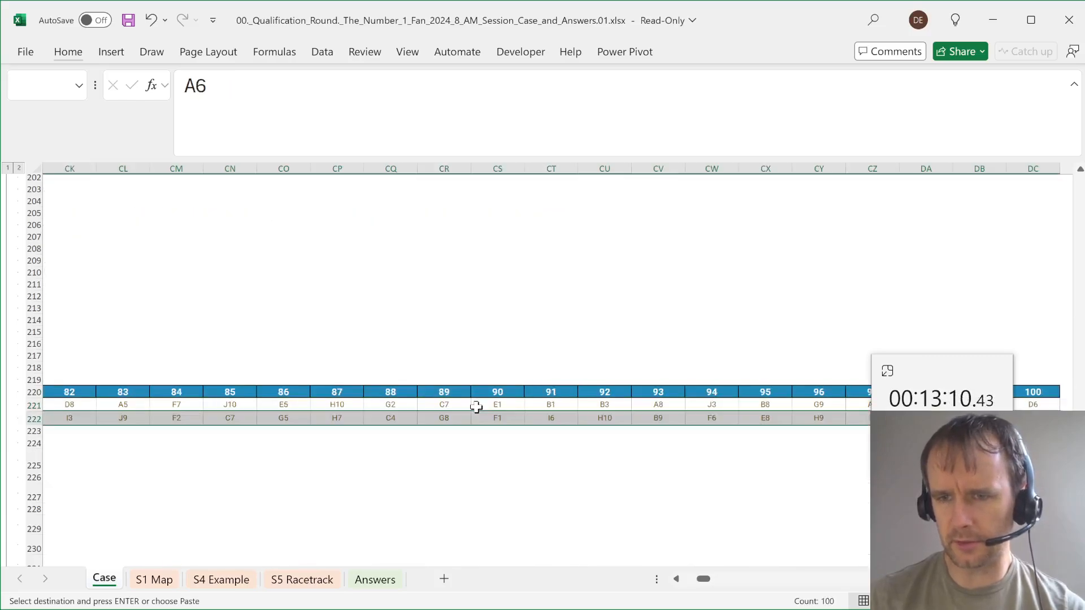
- Read the Section 4 rules on the shared shooting sequence and differing ship locations, B201:B202
{"action": "key", "text": "Home"}
{"action": "scroll", "coordinate": [476, 407], "scroll_direction": "up", "scroll_amount": 3}
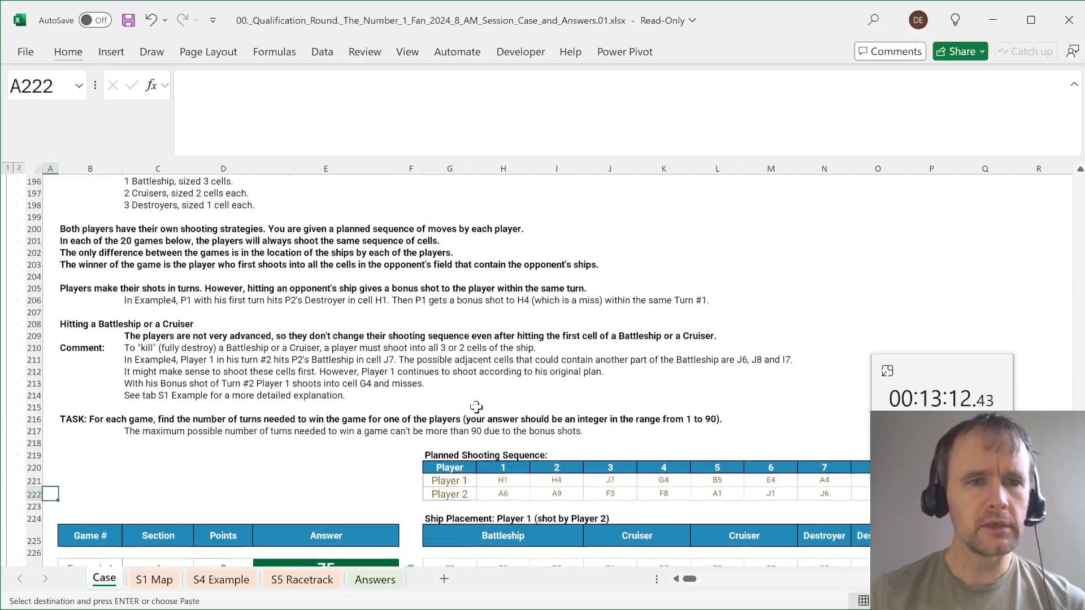
{"action": "left_click", "coordinate": [84, 289]}
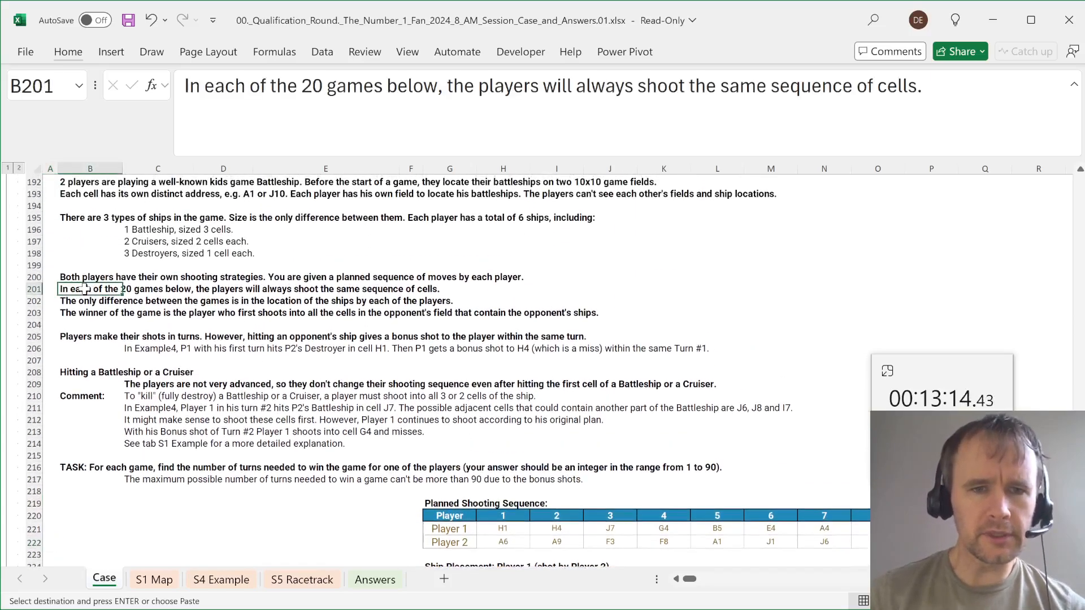
{"action": "left_click", "coordinate": [83, 301]}
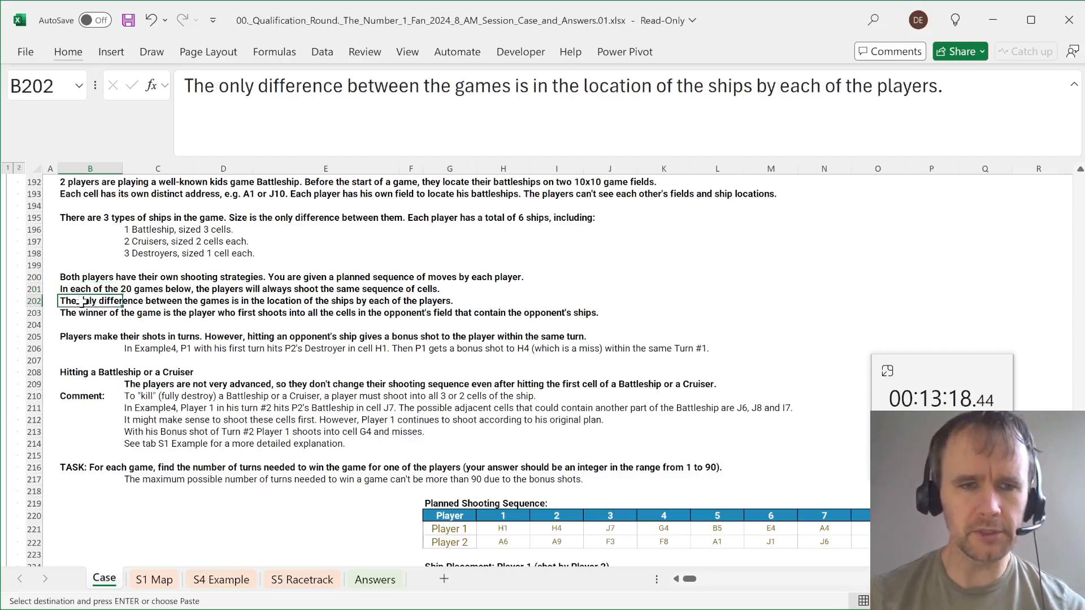
- Examine the planned shooting sequence and both players' ship placements for the Example4 game
{"action": "scroll", "coordinate": [310, 422], "scroll_direction": "down", "scroll_amount": 7}
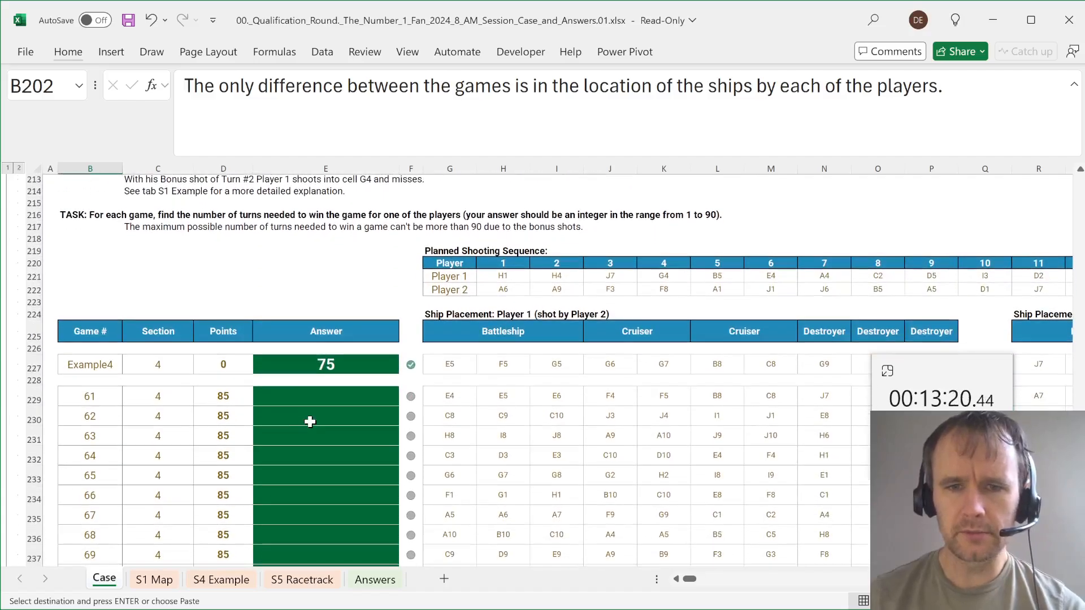
{"action": "left_click_drag", "start_coordinate": [452, 364], "coordinate": [713, 364]}
{"action": "scroll", "coordinate": [690, 364], "scroll_direction": "right", "scroll_amount": 3}
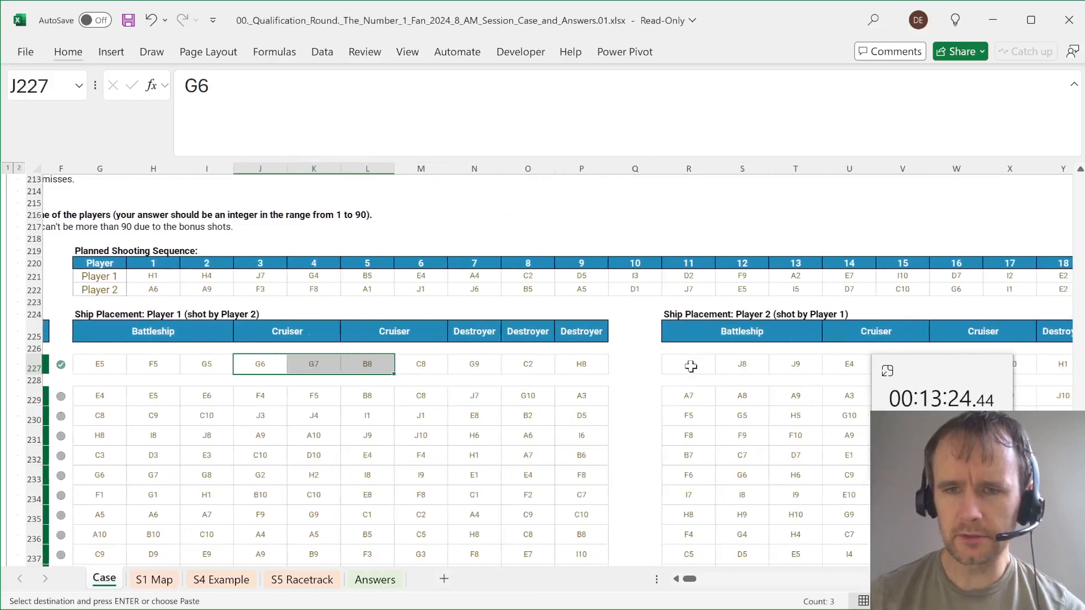
{"action": "scroll", "coordinate": [691, 366], "scroll_direction": "right", "scroll_amount": 3}
{"action": "scroll", "coordinate": [691, 367], "scroll_direction": "left", "scroll_amount": 6}
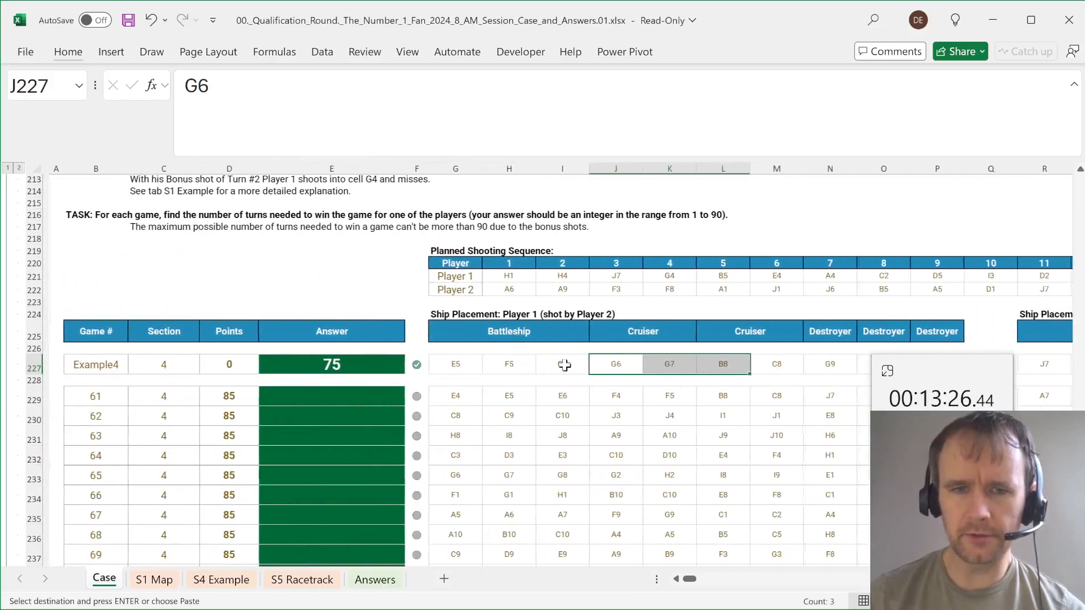
{"action": "scroll", "coordinate": [565, 365], "scroll_direction": "up", "scroll_amount": 6}
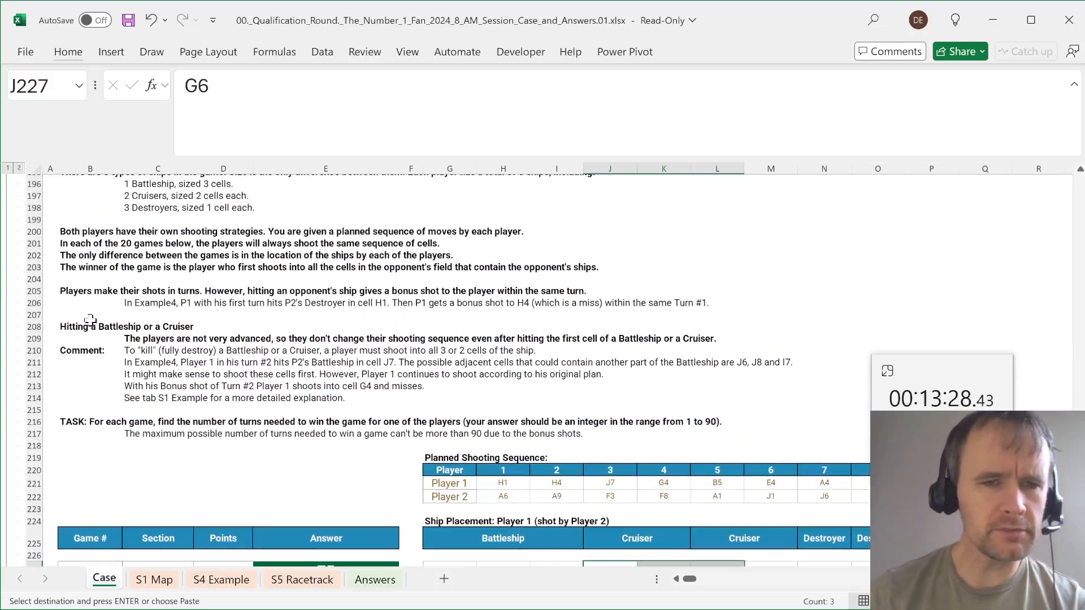
- Read the Battleship rules on winning, bonus shots and hitting a Battleship or Cruiser in rows 203 to 214
{"action": "left_click", "coordinate": [64, 270]}
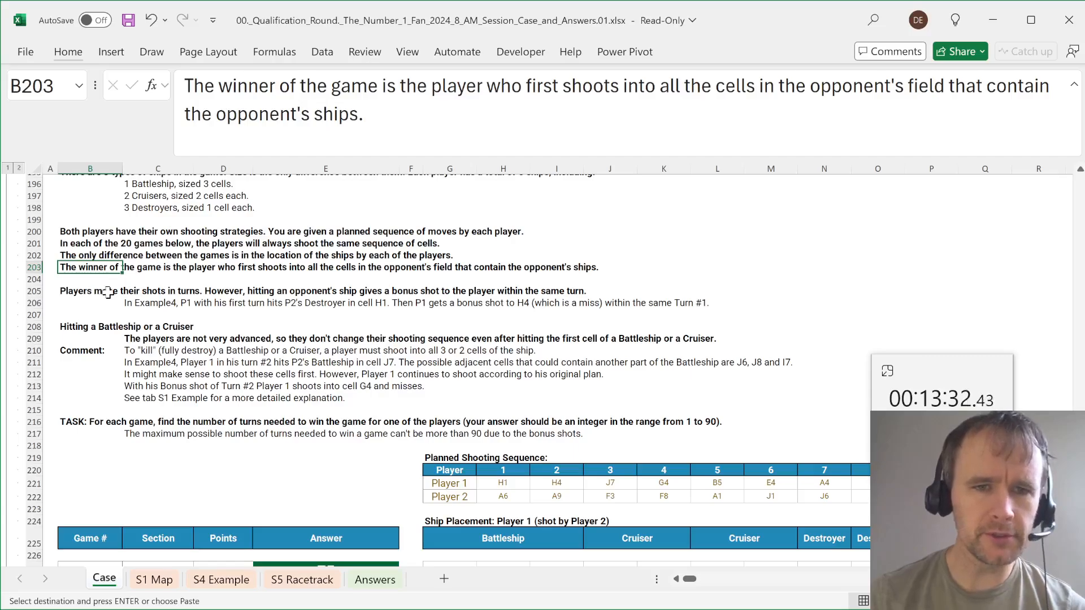
{"action": "left_click", "coordinate": [71, 292]}
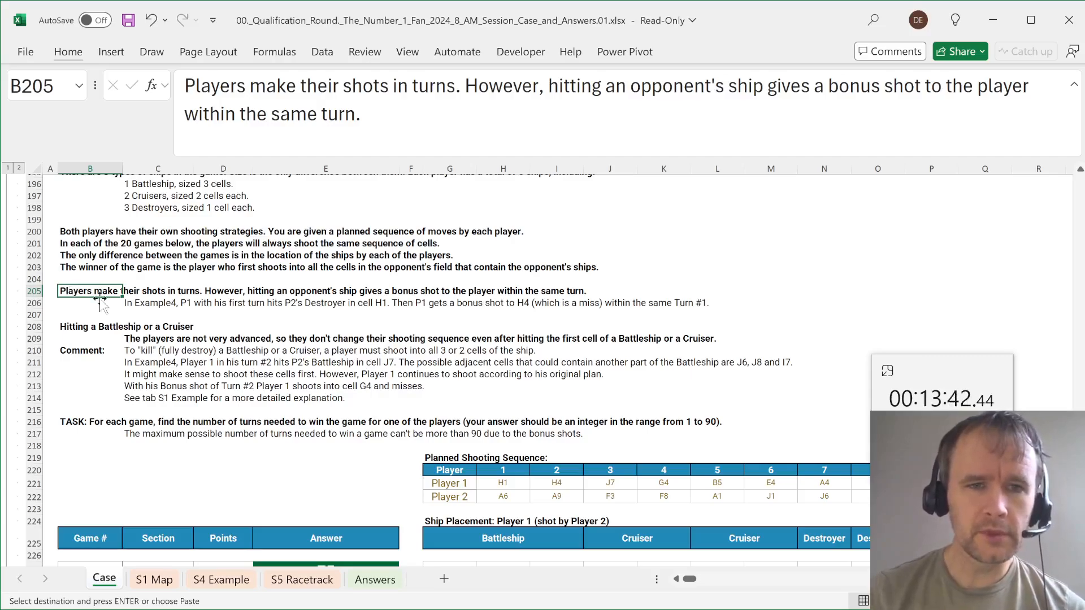
{"action": "left_click", "coordinate": [142, 303]}
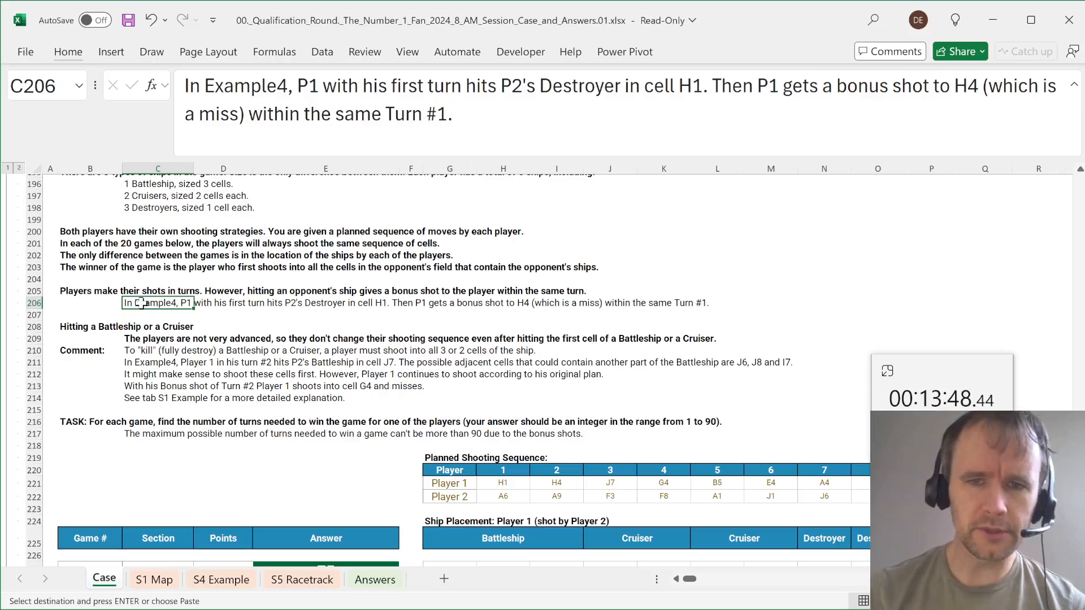
{"action": "left_click", "coordinate": [72, 327]}
{"action": "left_click", "coordinate": [144, 340]}
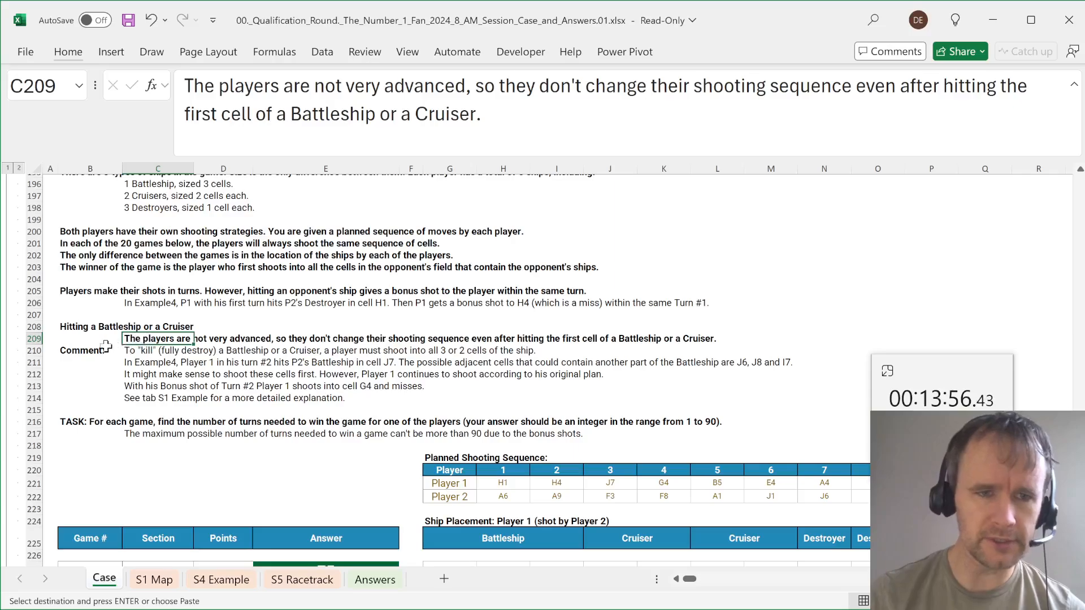
{"action": "left_click", "coordinate": [129, 351]}
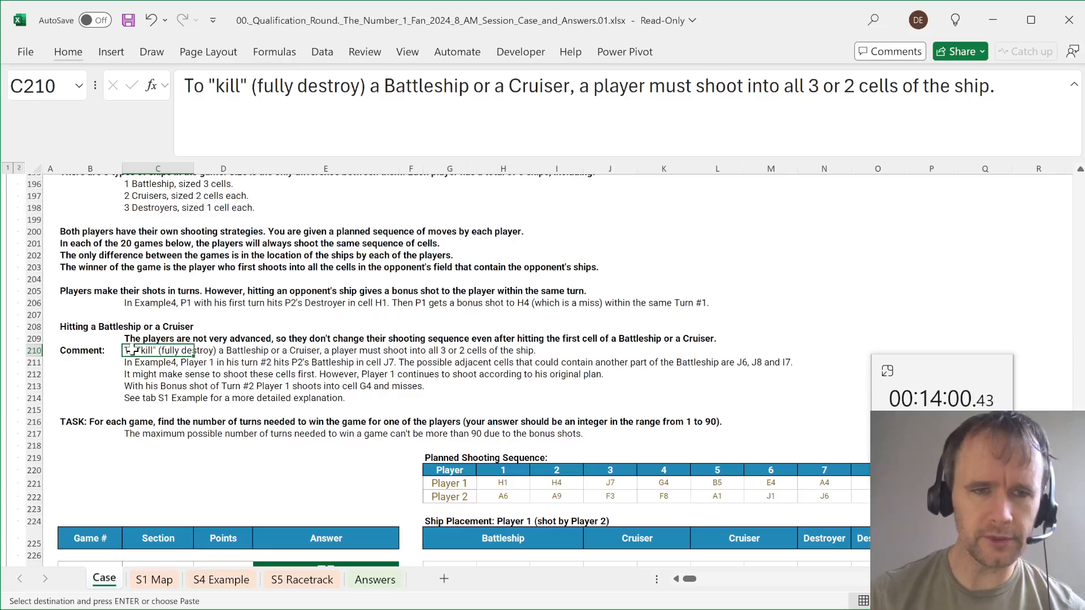
{"action": "key", "text": "Down"}
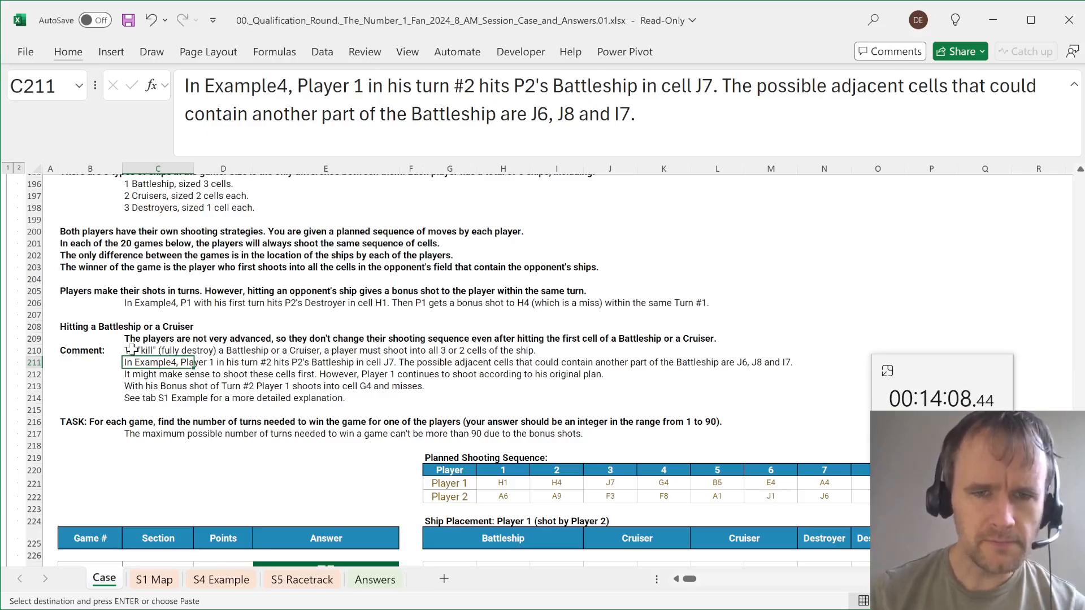
{"action": "key", "text": "Down"}
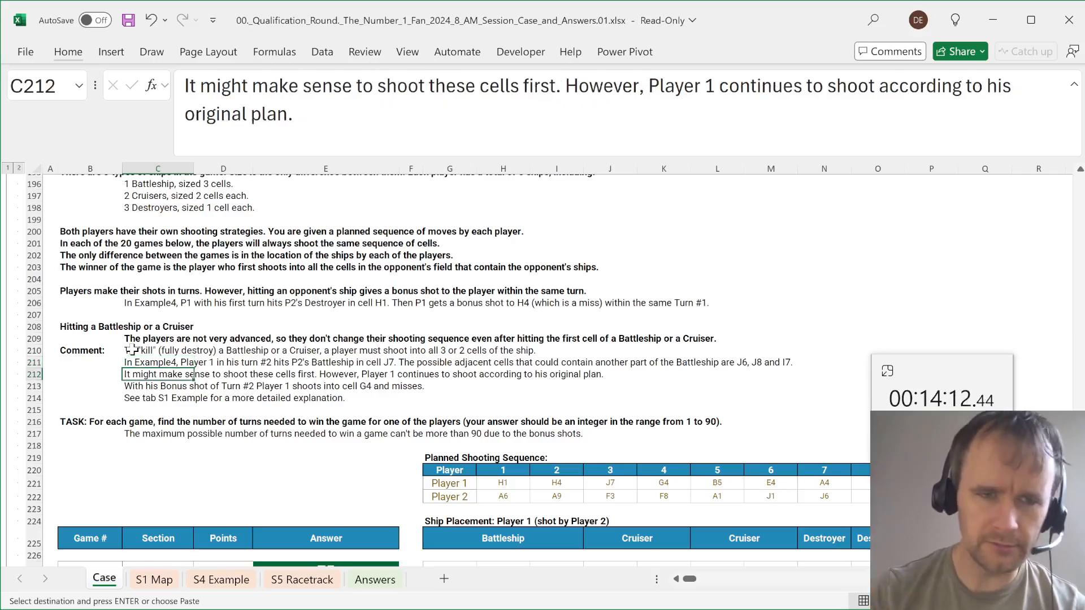
{"action": "key", "text": "Down"}
{"action": "key", "text": "Down"}
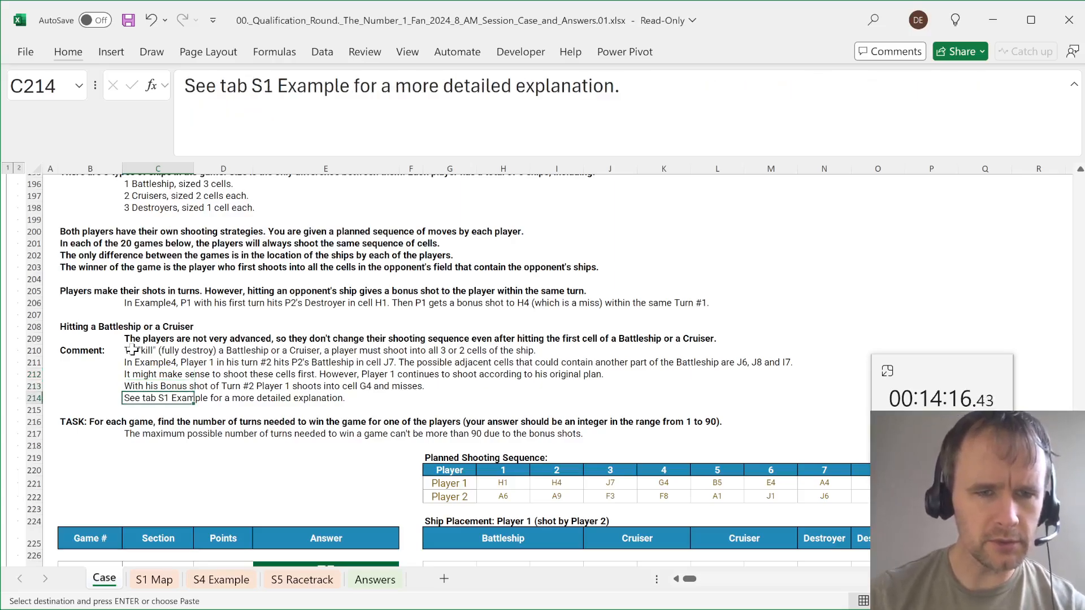
- Review the ship grids, sequence of moves and gameplay explanation on the S4 Example sheet
{"action": "key", "text": "ctrl+Page_Down"}
{"action": "key", "text": "ctrl+Page_Down"}
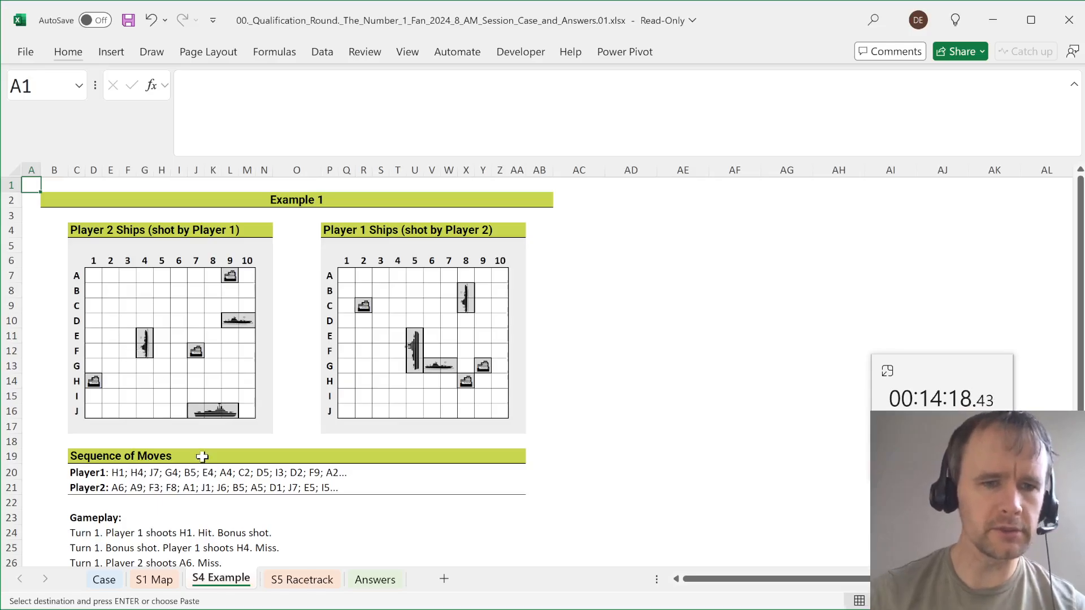
{"action": "scroll", "coordinate": [203, 458], "scroll_direction": "down", "scroll_amount": 6}
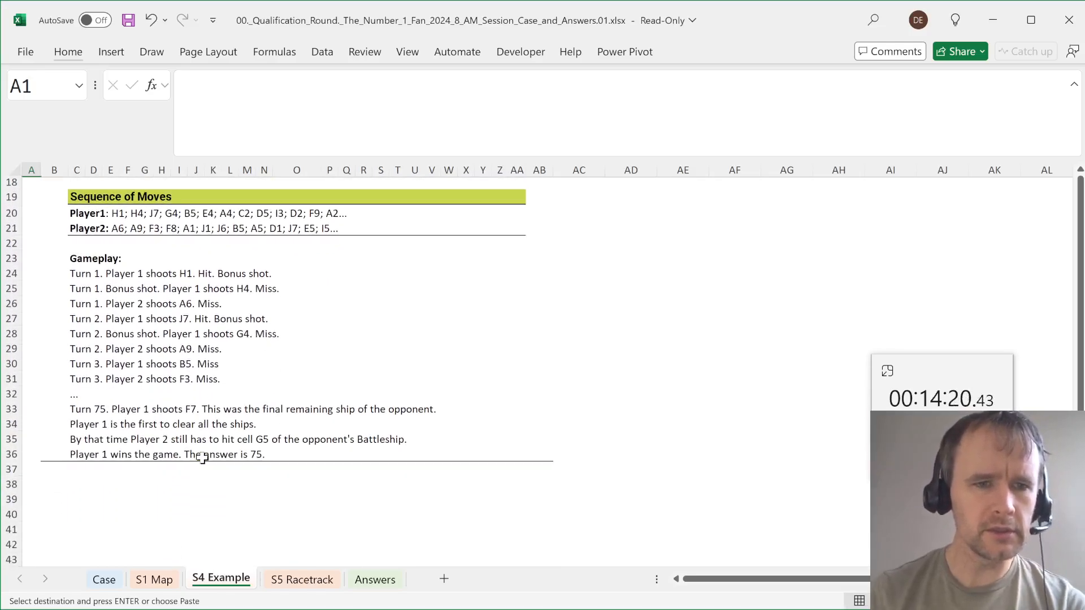
{"action": "scroll", "coordinate": [203, 459], "scroll_direction": "up", "scroll_amount": 1}
{"action": "scroll", "coordinate": [202, 458], "scroll_direction": "up", "scroll_amount": 6}
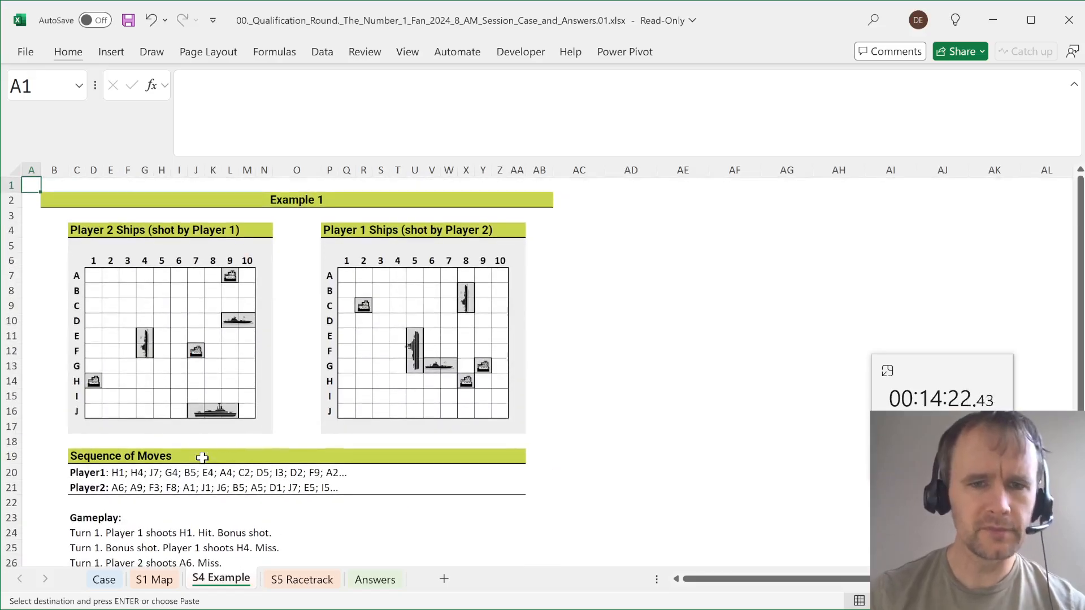
- Return to the Case sheet and enter the label P1 in cell AC227, beyond Player 2's ship placements for Example4
{"action": "key", "text": "ctrl+Page_Up"}
{"action": "key", "text": "ctrl+Page_Up"}
{"action": "scroll", "coordinate": [202, 457], "scroll_direction": "down", "scroll_amount": 5}
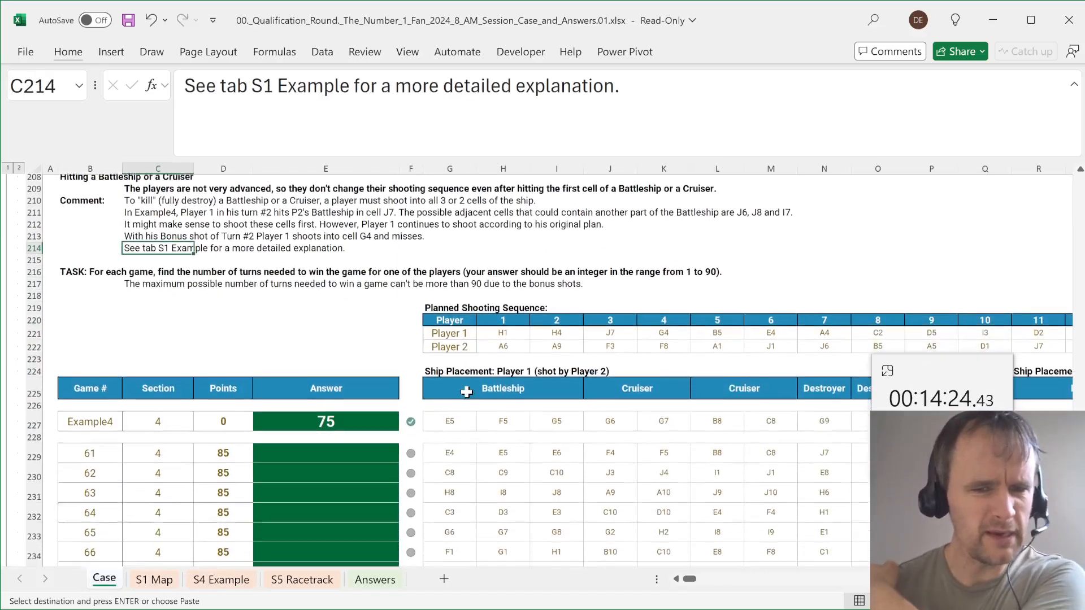
{"action": "left_click", "coordinate": [459, 379]}
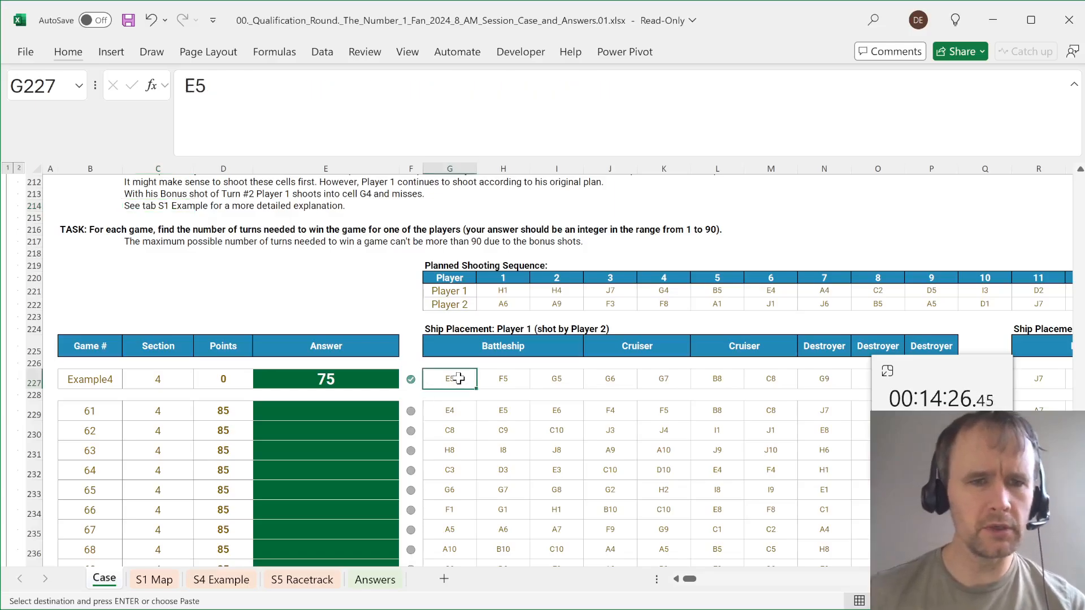
{"action": "scroll", "coordinate": [459, 379], "scroll_direction": "up", "scroll_amount": 3}
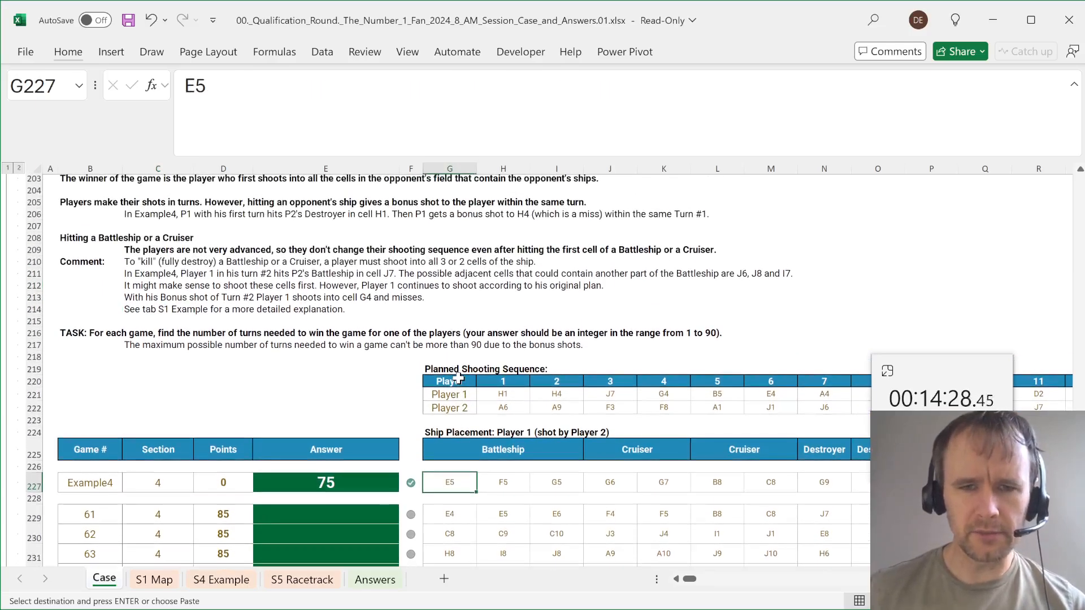
{"action": "key", "text": "ctrl+Right"}
{"action": "key", "text": "ctrl+Right"}
{"action": "key", "text": "ctrl+Right"}
{"action": "key", "text": "ctrl+Right"}
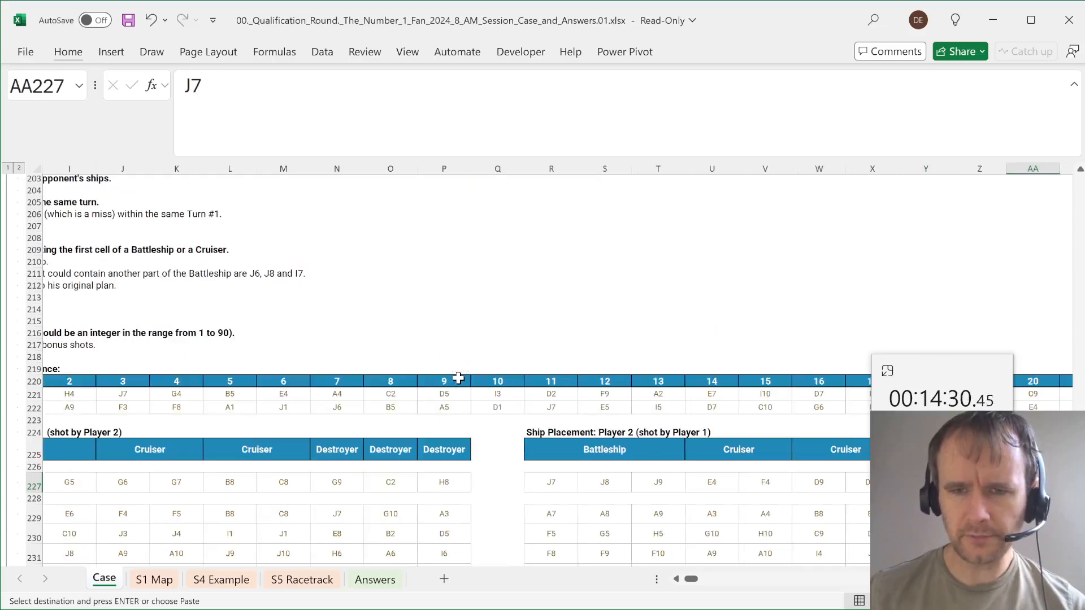
{"action": "key", "text": "Right"}
{"action": "key", "text": "Right"}
{"action": "key", "text": "Right"}
{"action": "key", "text": "ctrl+Left"}
{"action": "key", "text": "Up"}
{"action": "key", "text": "Right"}
{"action": "key", "text": "Right"}
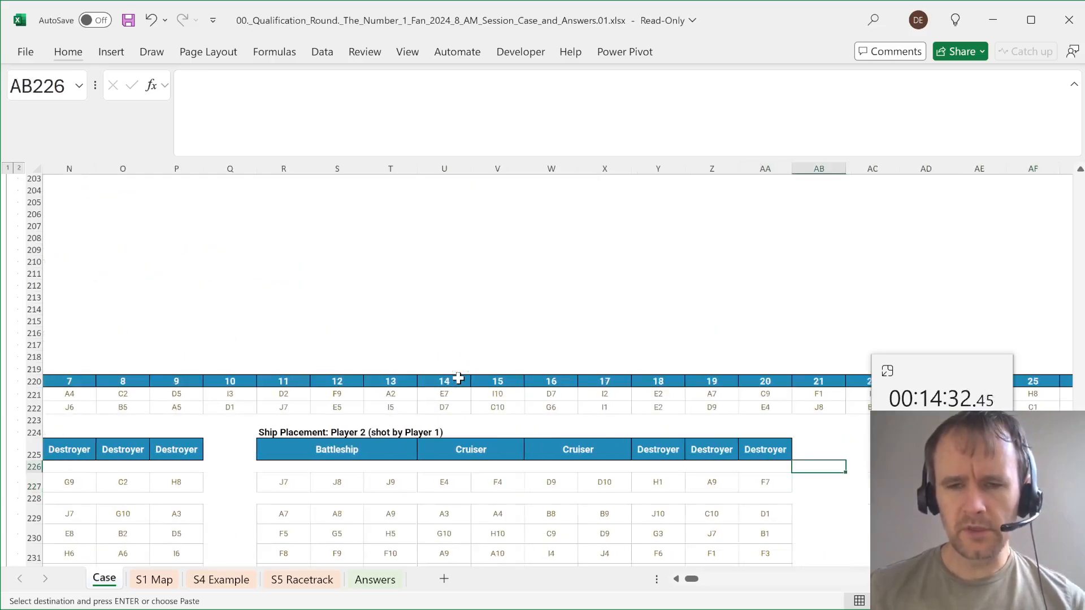
{"action": "key", "text": "Down"}
{"action": "key", "text": "Return"}
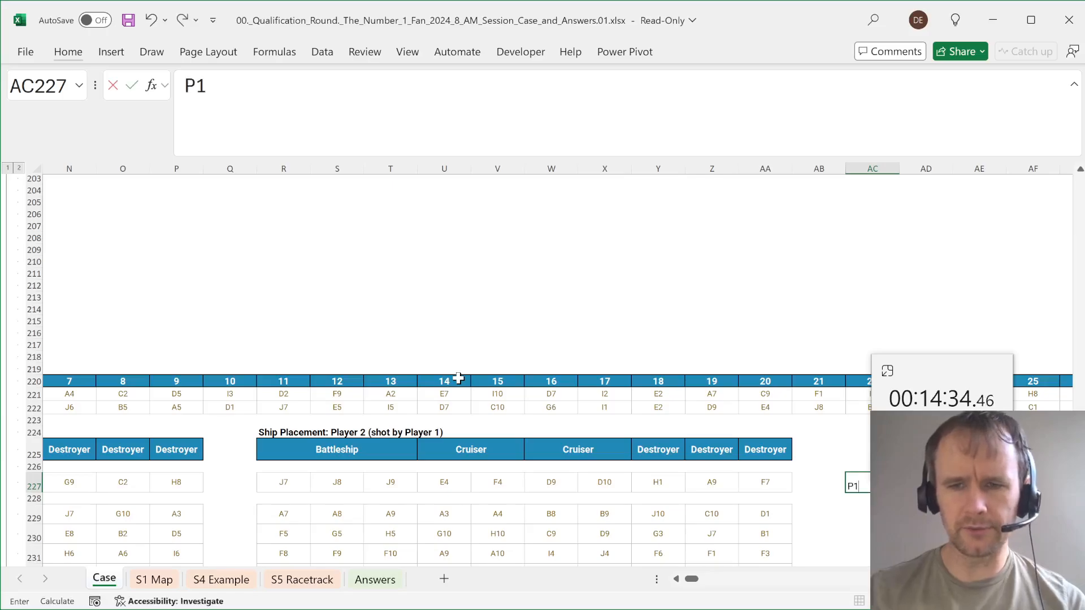
{"action": "key", "text": "Right"}
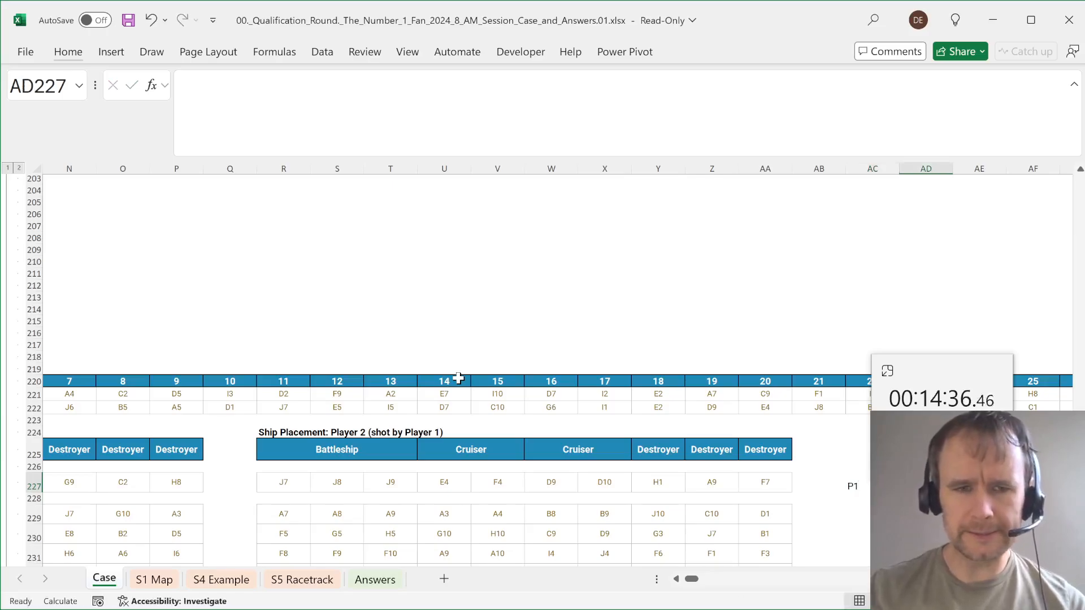
- Change the label in cell AC227 to P1Hits
{"action": "type", "text": "="}
{"action": "key", "text": "Escape"}
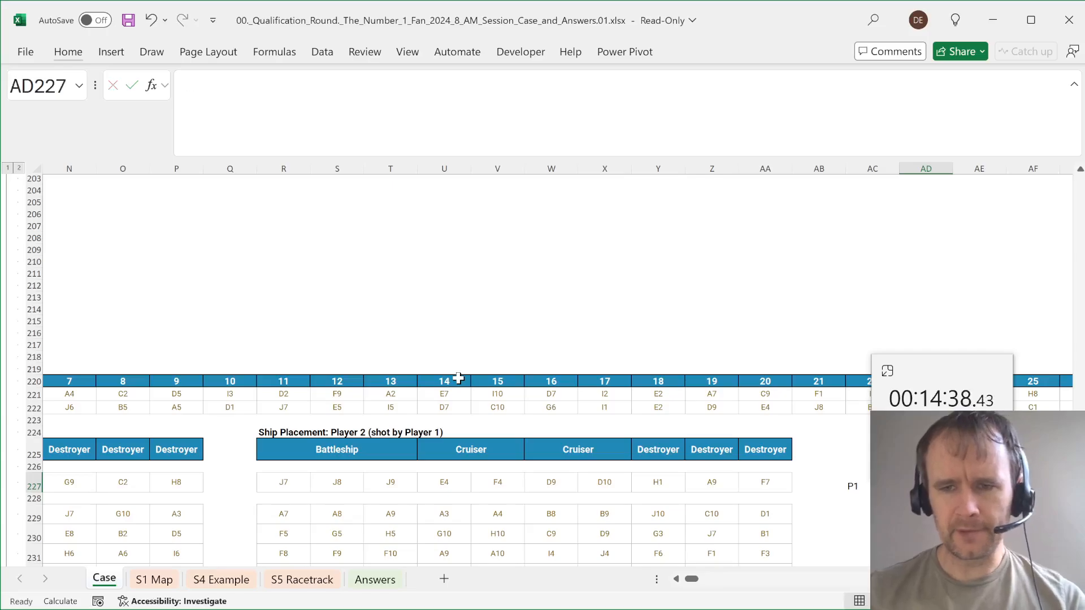
{"action": "key", "text": "Left"}
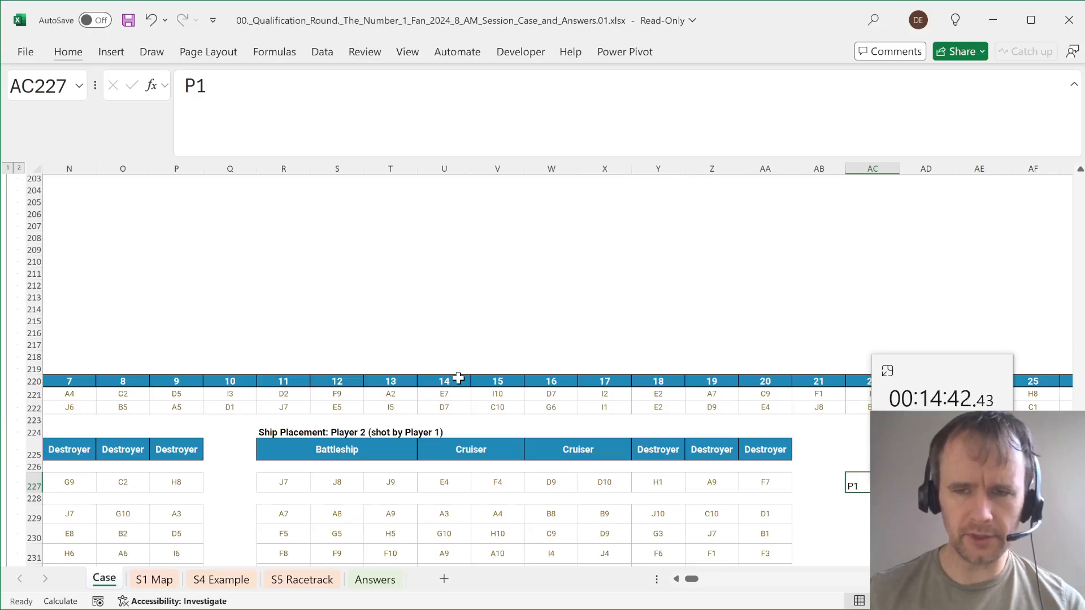
{"action": "key", "text": "Down"}
{"action": "key", "text": "Up"}
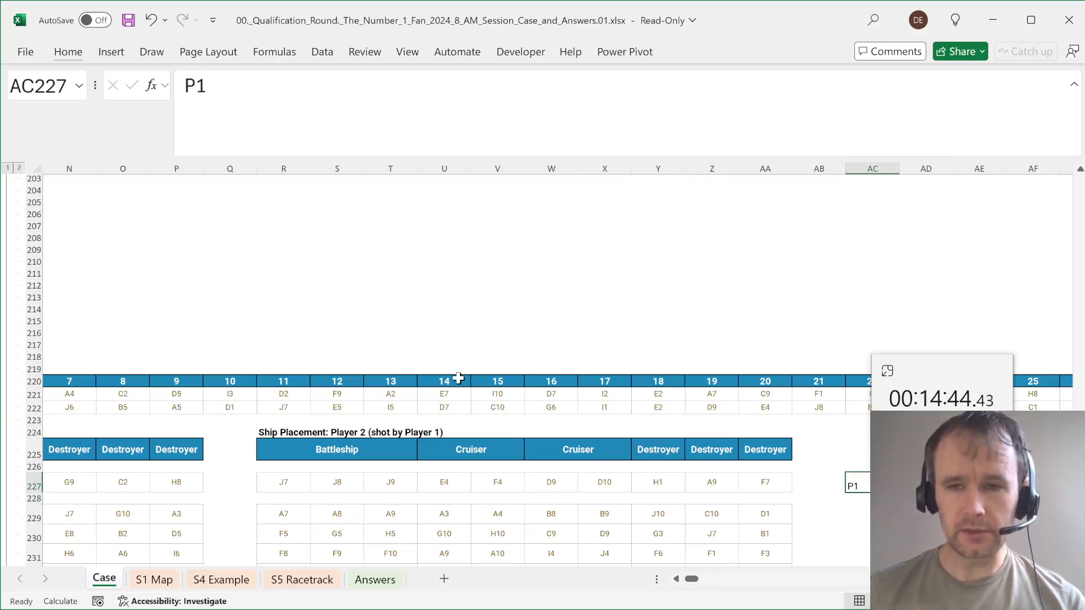
{"action": "key", "text": "F2"}
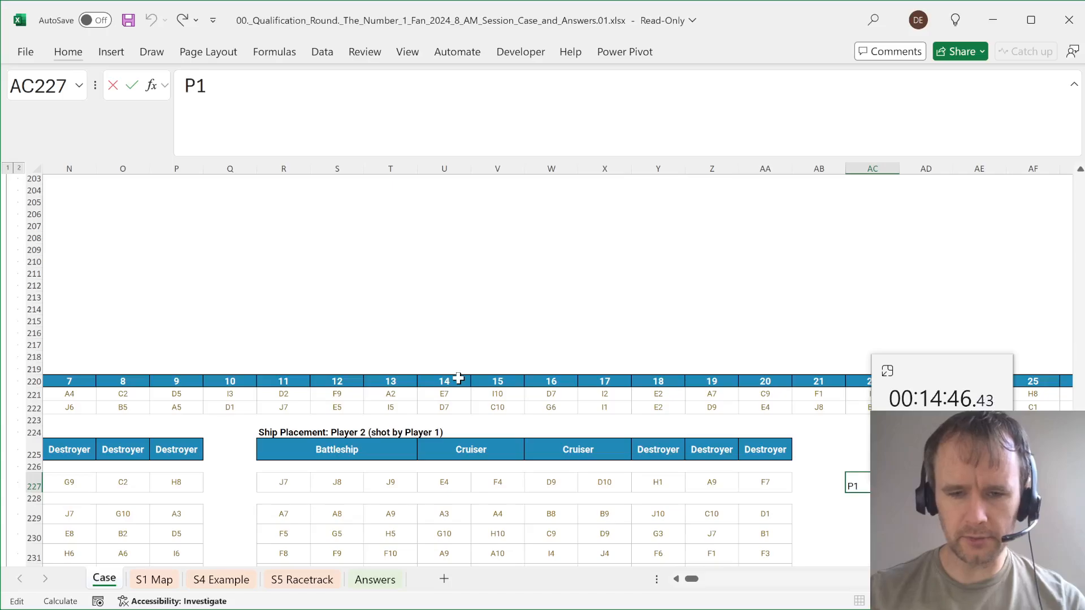
{"action": "type", "text": "Hit"}
{"action": "key", "text": "Tab"}
- Begin an ISNUMBER(XMATCH( formula in AD227 with Player 1's full shooting sequence, H221:DC221, as the lookup value
{"action": "type", "text": "=isnu"}
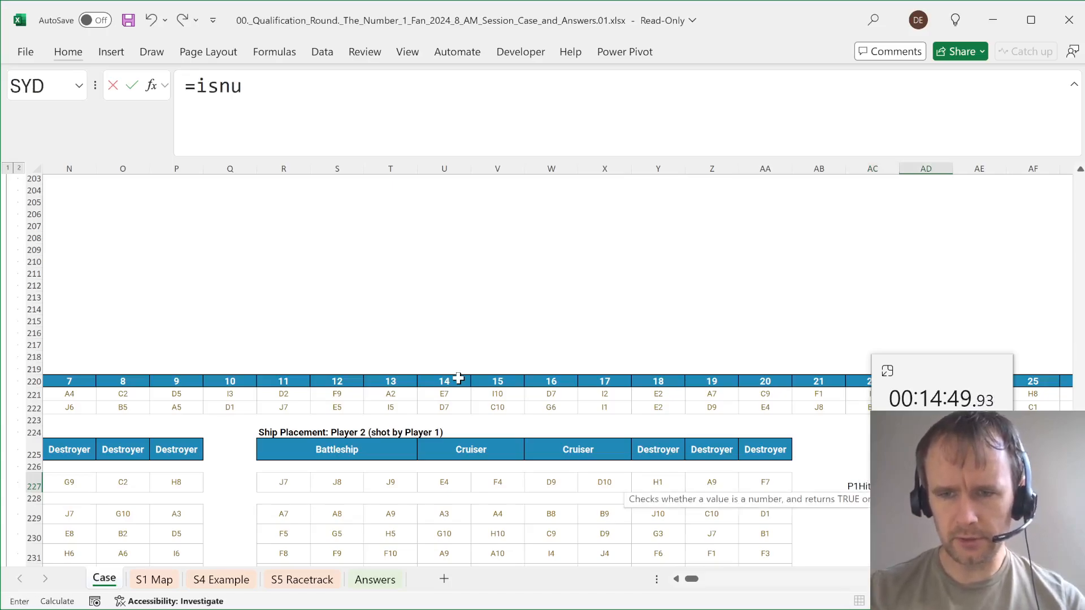
{"action": "key", "text": "Tab"}
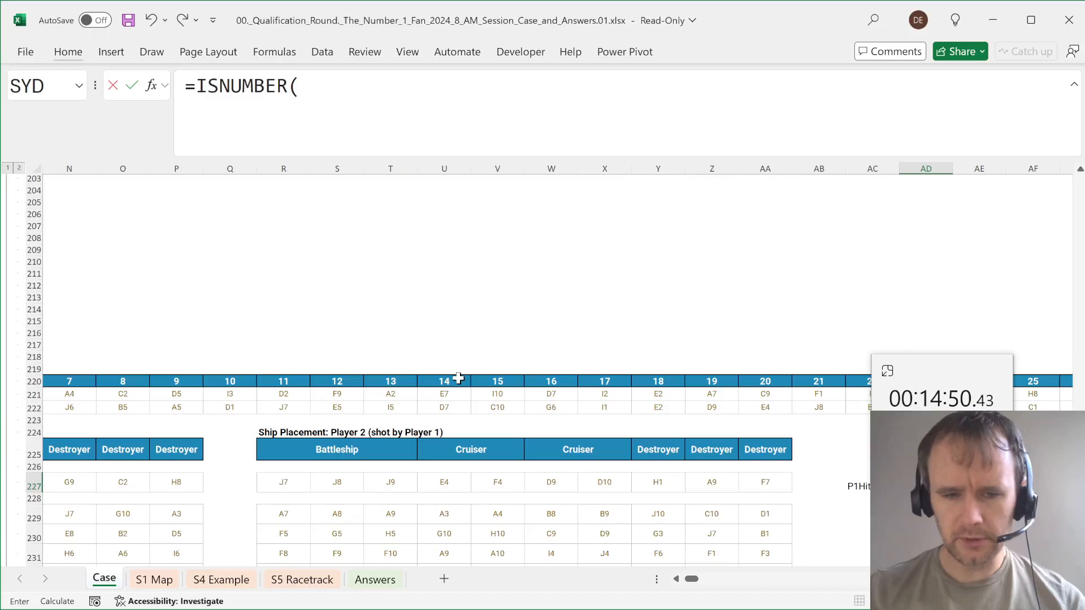
{"action": "type", "text": "xm"}
{"action": "key", "text": "Tab"}
{"action": "key", "text": "Up"}
{"action": "key", "text": "Up"}
{"action": "key", "text": "Up"}
{"action": "key", "text": "Up"}
{"action": "key", "text": "Up"}
{"action": "key", "text": "Up"}
{"action": "key", "text": "Up"}
{"action": "key", "text": "Left"}
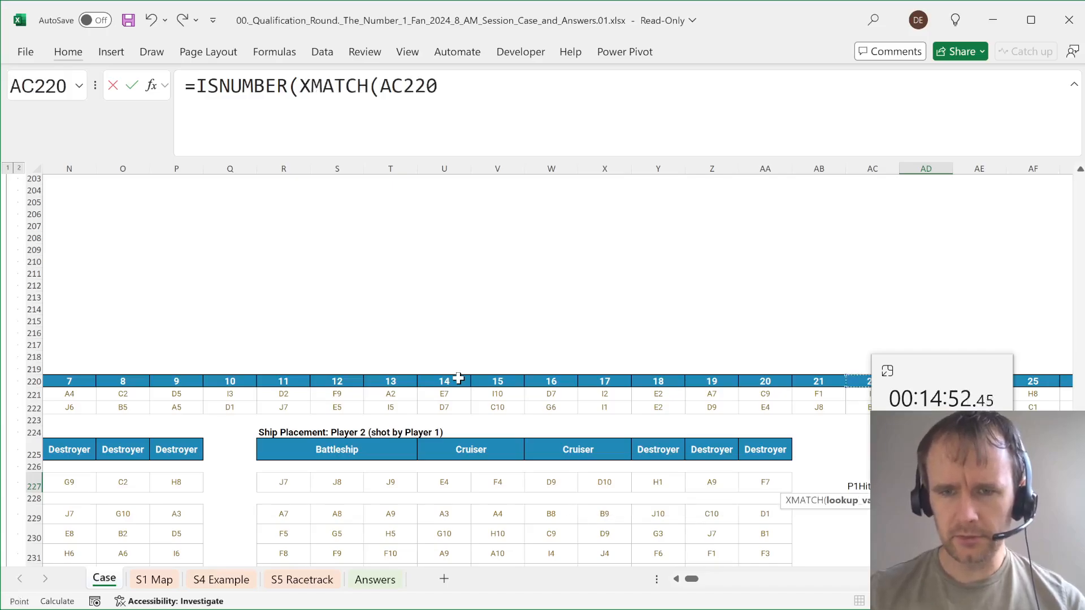
{"action": "key", "text": "Left"}
{"action": "key", "text": "Left"}
{"action": "key", "text": "Down"}
{"action": "key", "text": "ctrl+Left"}
{"action": "key", "text": "Right"}
{"action": "key", "text": "ctrl+shift+Right"}
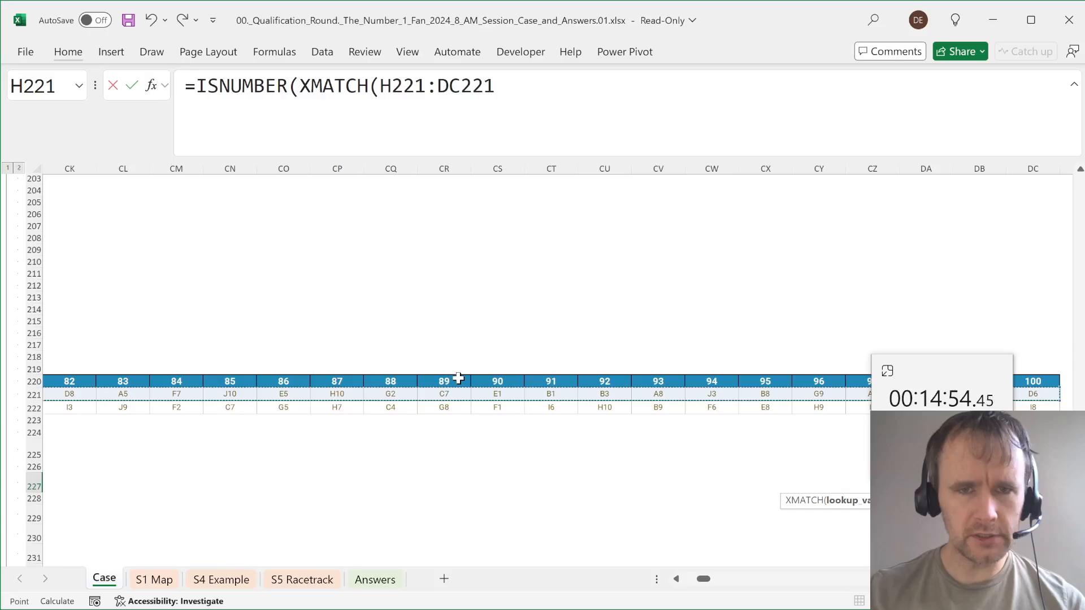
- Add Player 2's ship cells for Example4, R227:AA227, as the XMATCH lookup array, kept as a relative reference
{"action": "type", "text": ","}
{"action": "key", "text": "Left"}
{"action": "key", "text": "Left"}
{"action": "key", "text": "Left"}
{"action": "key", "text": "ctrl+Left"}
{"action": "key", "text": "Home"}
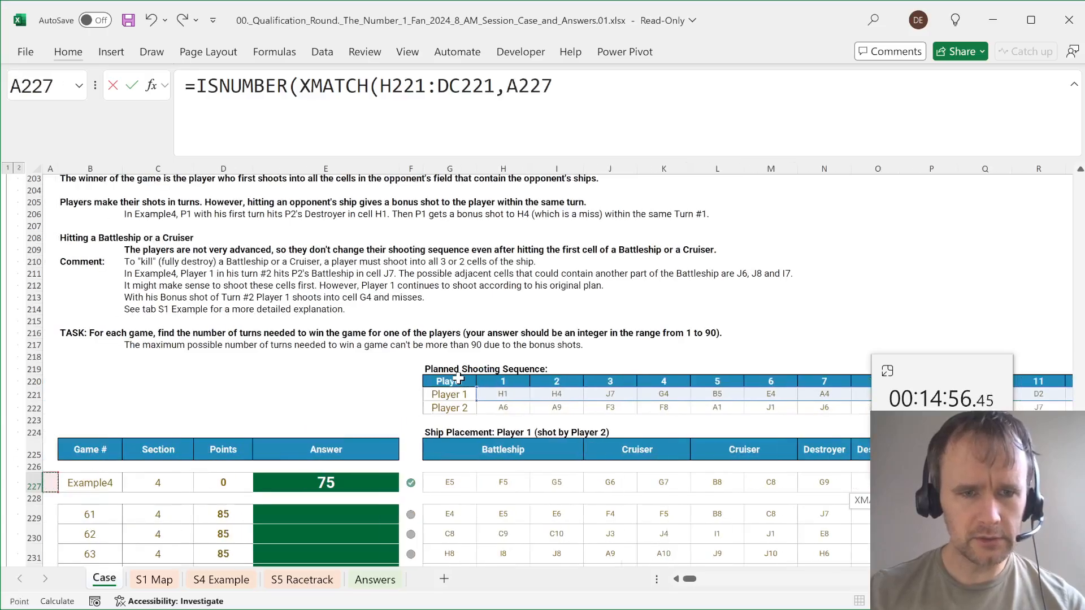
{"action": "key", "text": "Right"}
{"action": "key", "text": "ctrl+Right"}
{"action": "key", "text": "Right"}
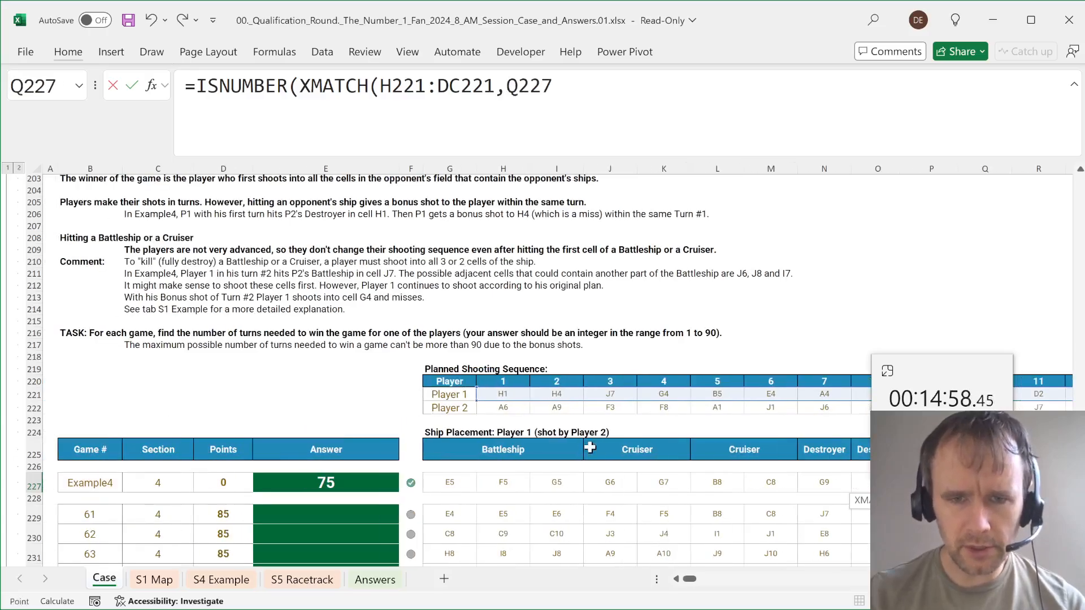
{"action": "scroll", "coordinate": [501, 480], "scroll_direction": "right", "scroll_amount": 3}
{"action": "left_click", "coordinate": [489, 483]}
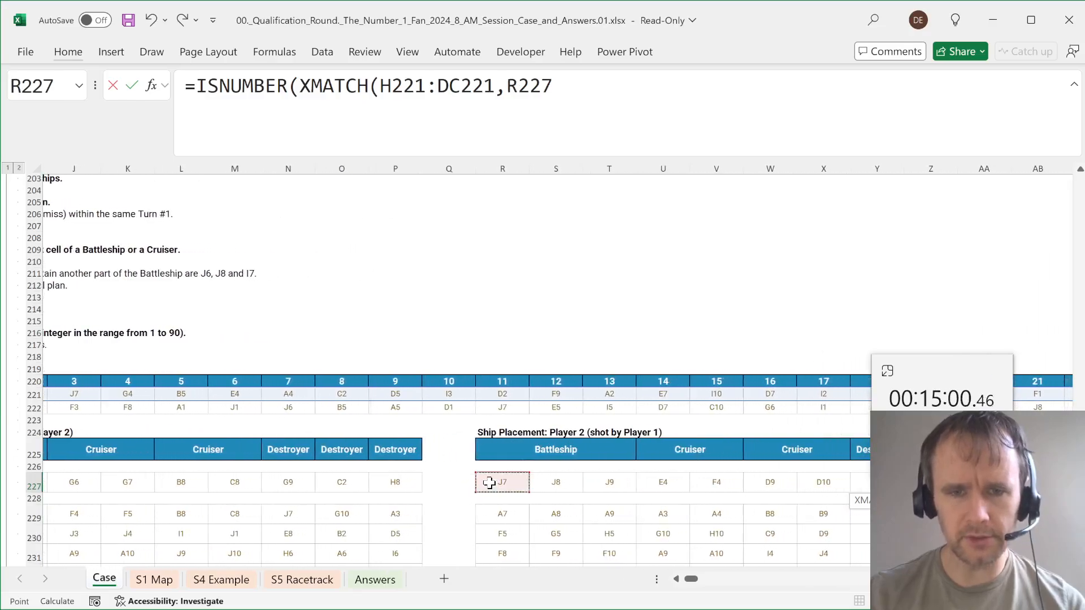
{"action": "key", "text": "ctrl+shift+Right"}
{"action": "key", "text": "F4"}
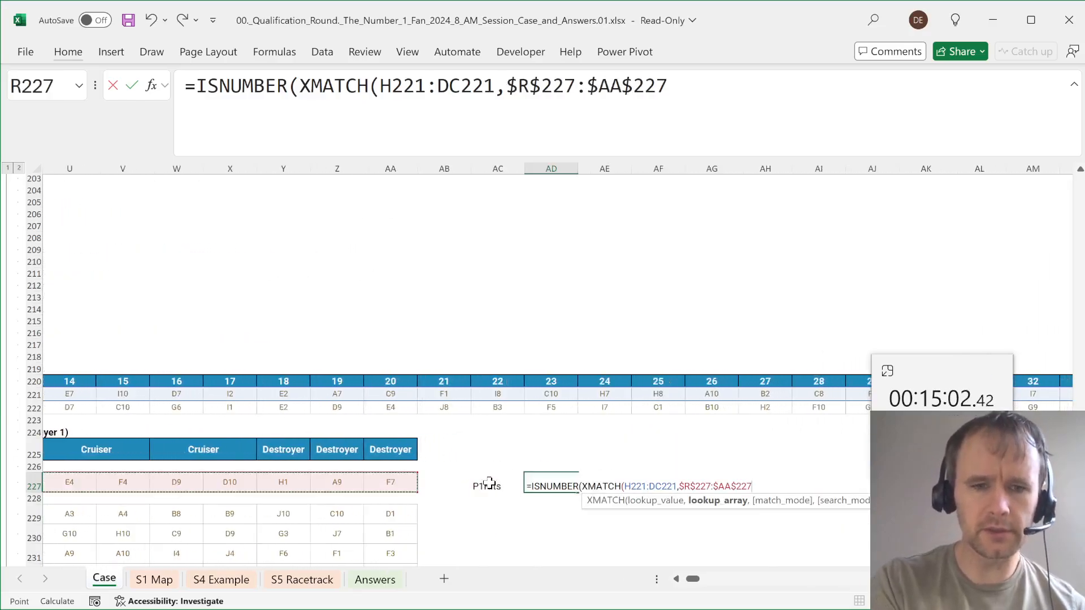
{"action": "key", "text": "F4"}
{"action": "key", "text": "F4"}
{"action": "key", "text": "F4"}
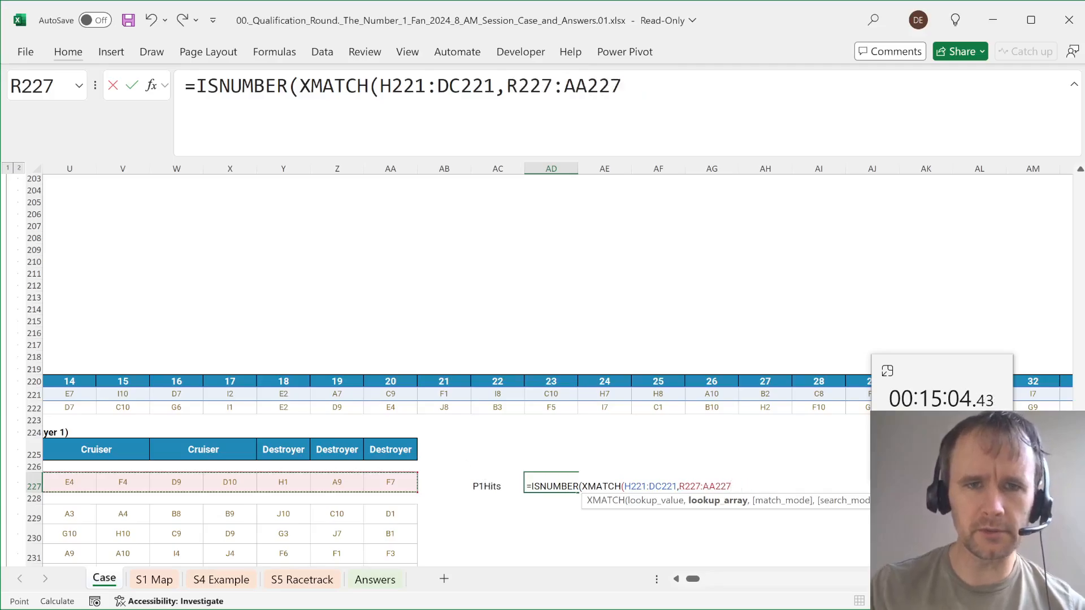
- Make the XMATCH lookup value absolute as $H$221:$DC$221 and complete the formula in AD227
{"action": "left_click_drag", "start_coordinate": [416, 86], "coordinate": [461, 85]}
{"action": "key", "text": "F4"}
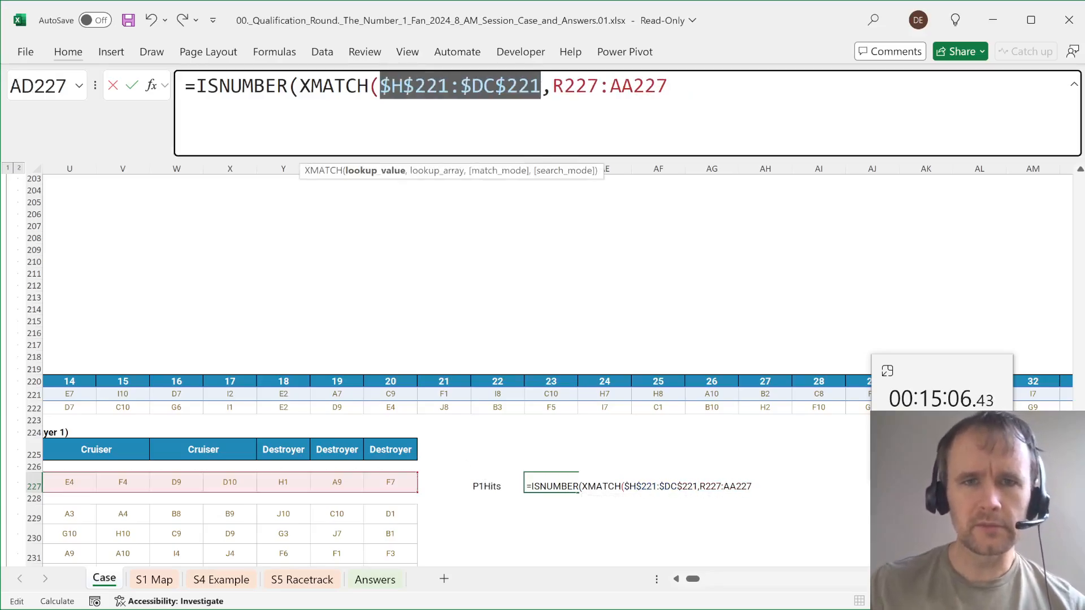
{"action": "key", "text": "End"}
{"action": "type", "text": "))"}
{"action": "key", "text": "Return"}
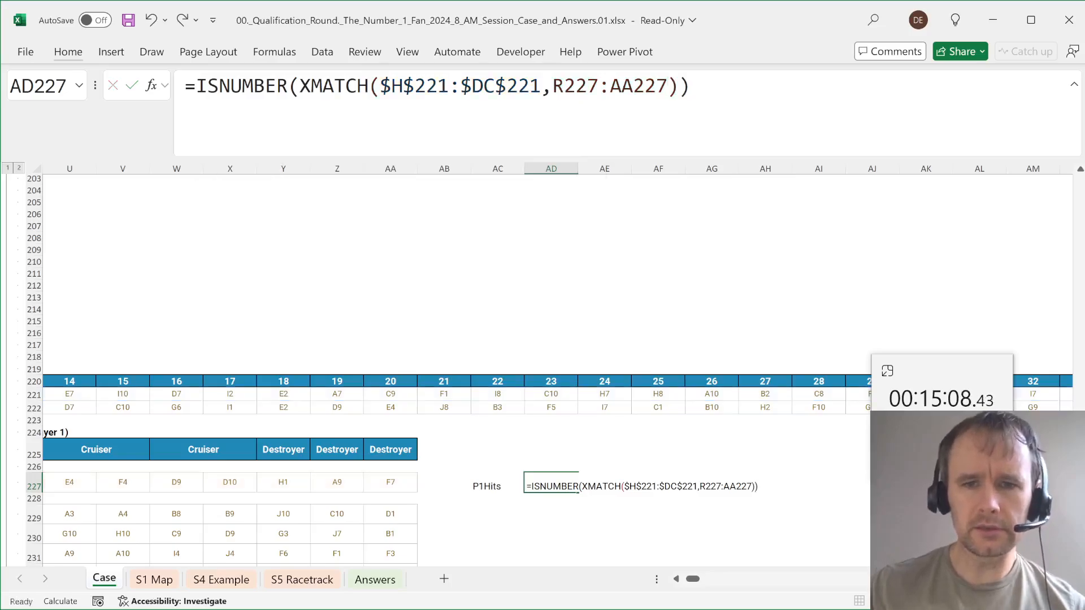
- Convert the P1Hits results in AD227 to ones and zeros by putting -- before ISNUMBER
{"action": "key", "text": "Left"}
{"action": "key", "text": "Up"}
{"action": "key", "text": "Right"}
{"action": "key", "text": "F2"}
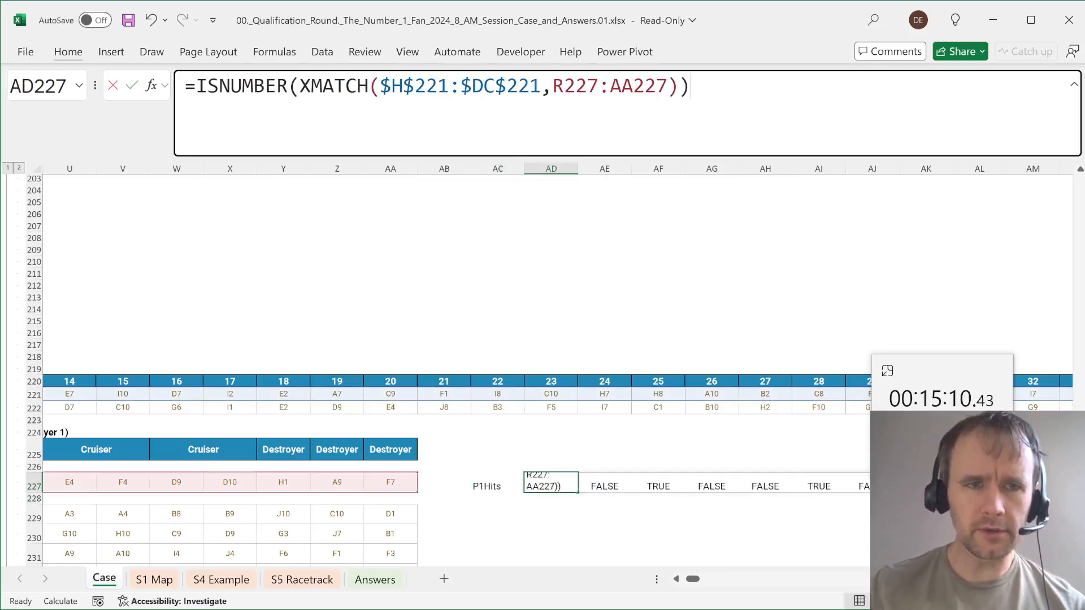
{"action": "key", "text": "Home"}
{"action": "key", "text": "Right"}
{"action": "type", "text": "--"}
{"action": "key", "text": "ctrl+Return"}
- Apply the custom number format 0;-0;- to the whole spilled P1Hits range starting at AD227
{"action": "key", "text": "ctrl+shift+Right"}
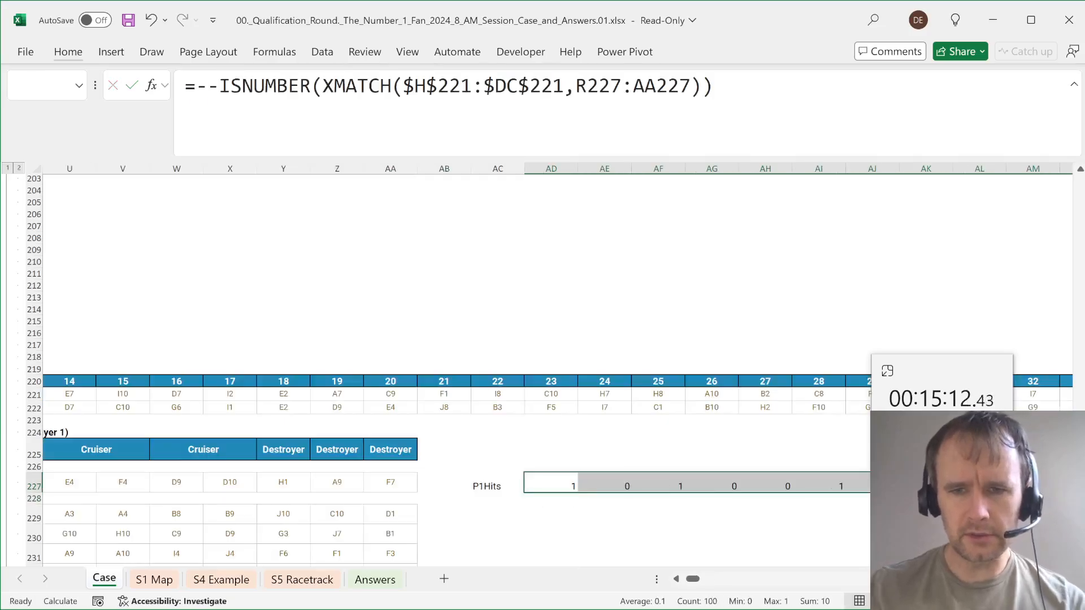
{"action": "key", "text": "ctrl+1"}
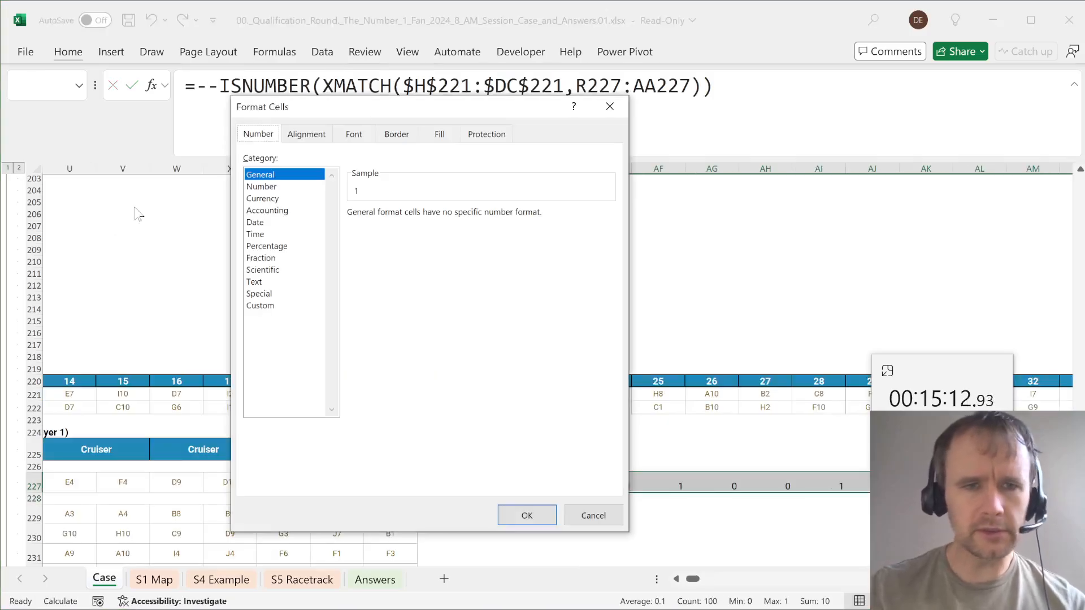
{"action": "left_click", "coordinate": [267, 308]}
{"action": "type", "text": "0;-0;-"}
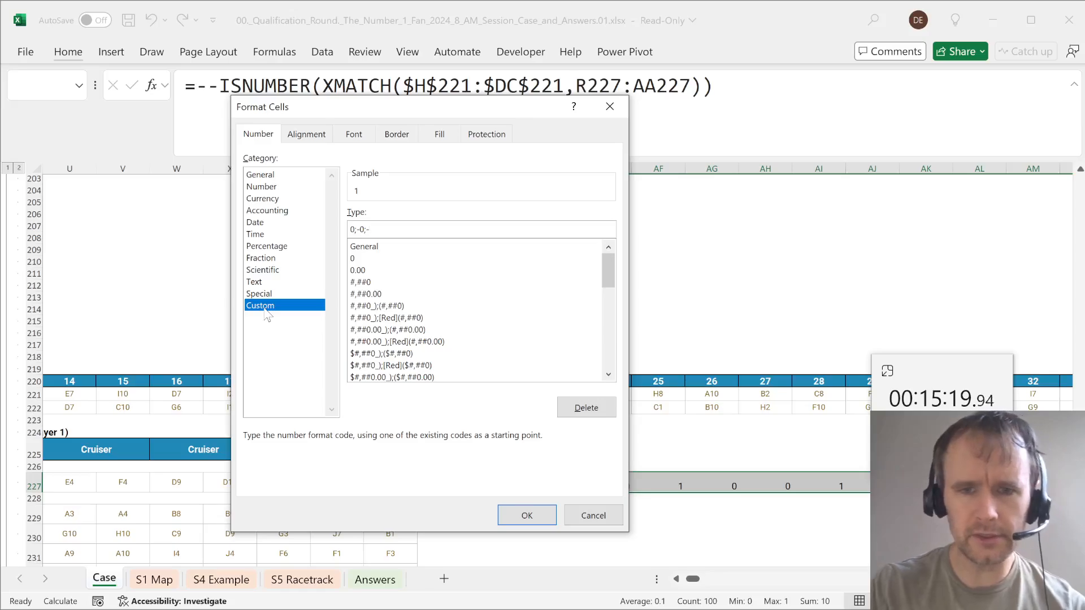
{"action": "key", "text": "Return"}
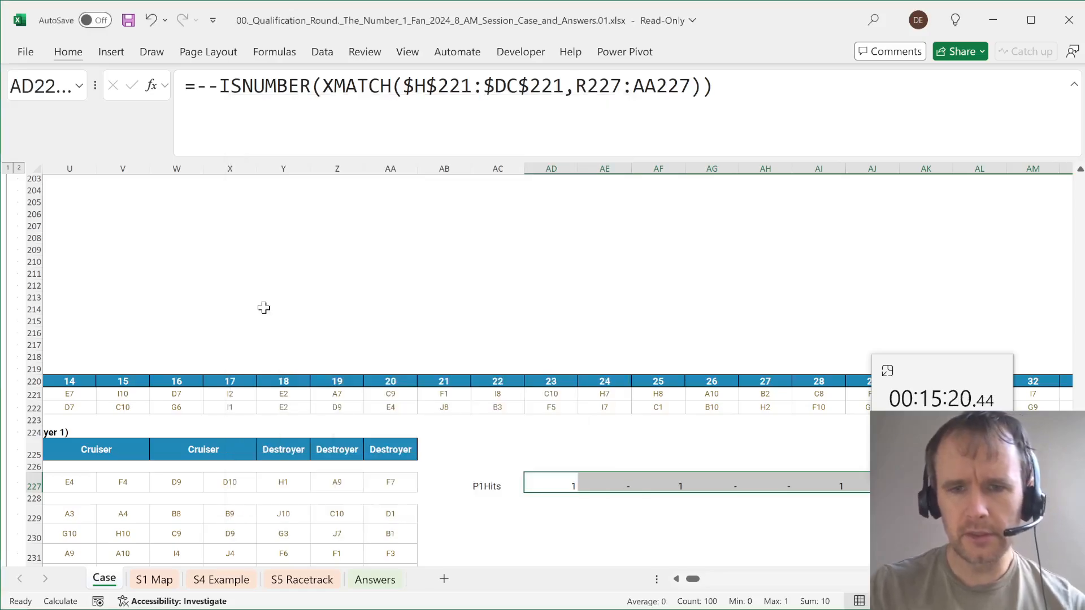
- Enter the label P1Turn in AC228, directly below the P1Hits label
{"action": "key", "text": "Left"}
{"action": "key", "text": "Down"}
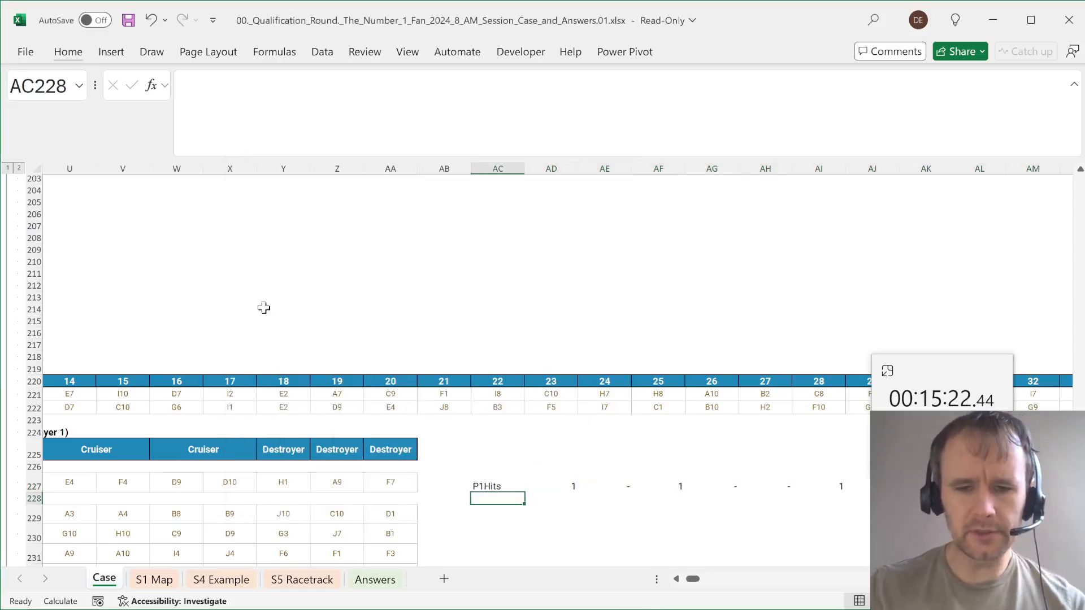
{"action": "type", "text": "P1Turn"}
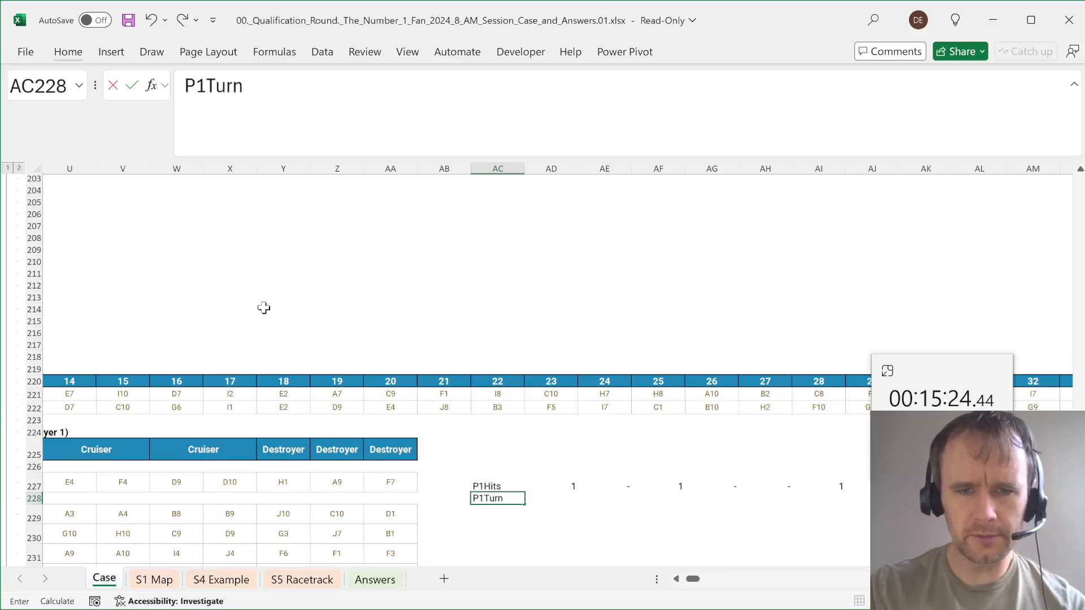
{"action": "key", "text": "Tab"}
{"action": "type", "text": "="}
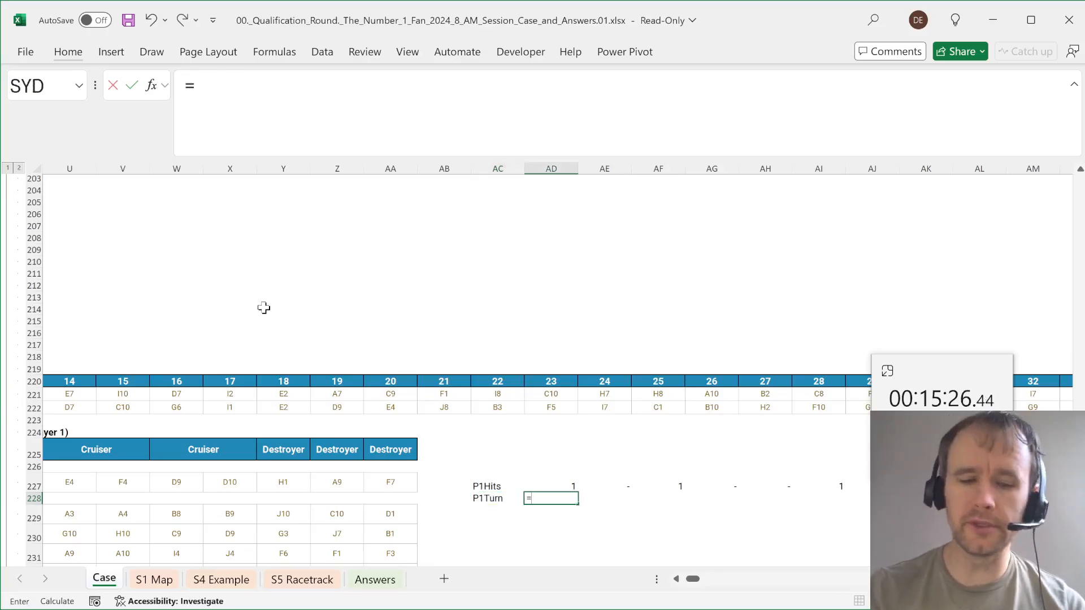
{"action": "type", "text": "sc"}
{"action": "key", "text": "Tab"}
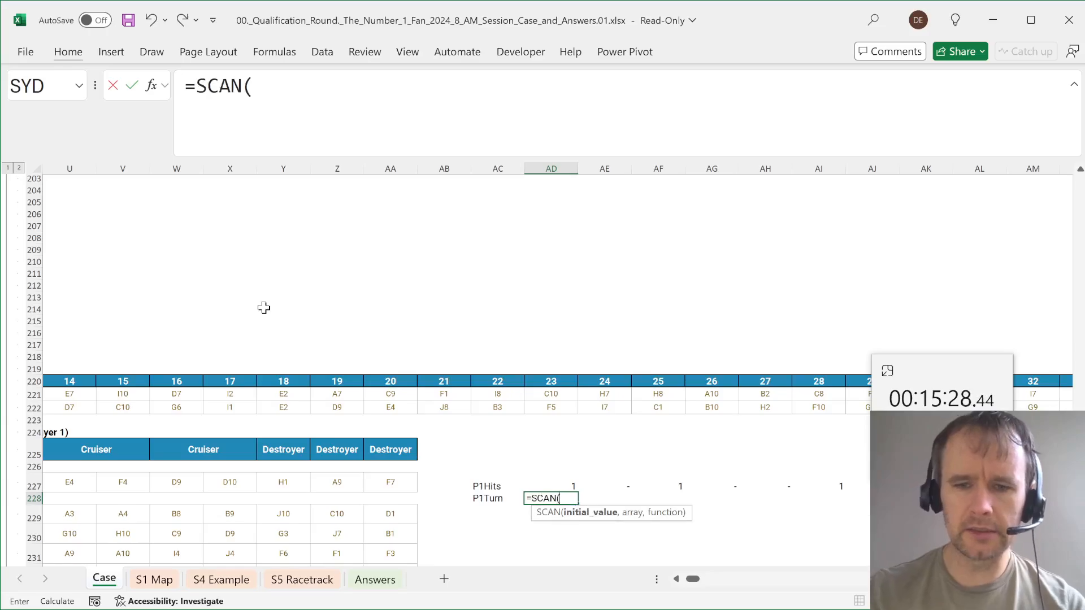
{"action": "type", "text": "1,"}
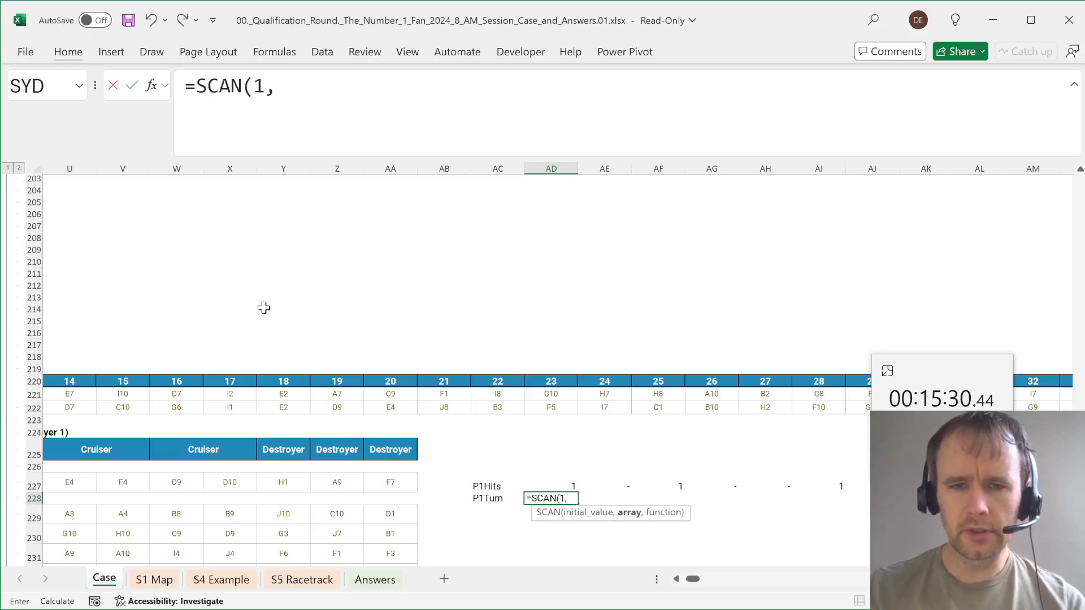
{"action": "key", "text": "BackSpace"}
{"action": "key", "text": "BackSpace"}
{"action": "key", "text": "BackSpace"}
{"action": "key", "text": "BackSpace"}
{"action": "key", "text": "BackSpace"}
{"action": "key", "text": "BackSpace"}
{"action": "key", "text": "BackSpace"}
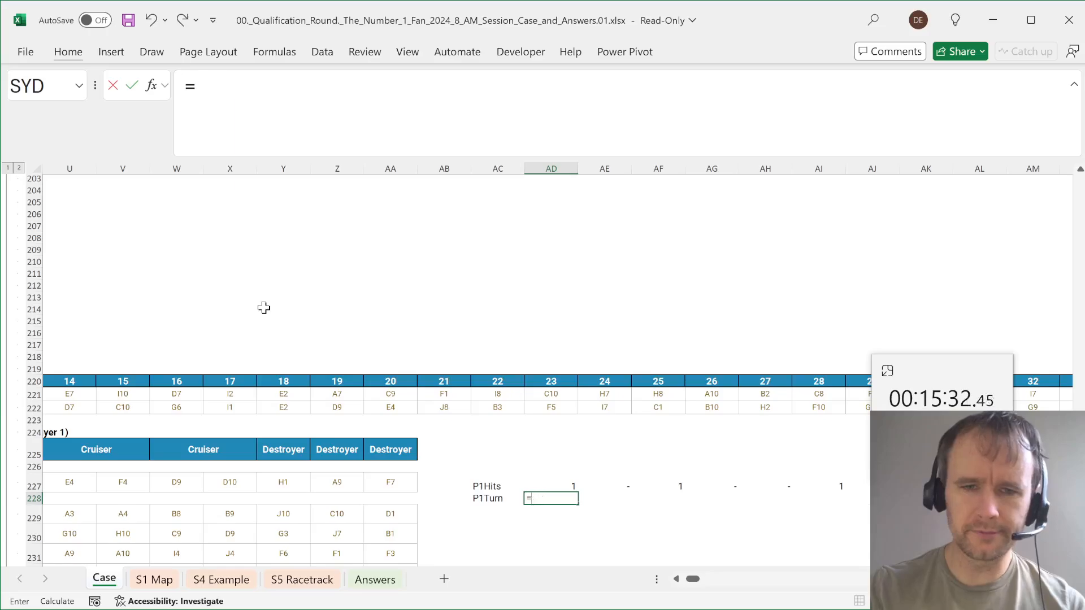
{"action": "type", "text": "hst"}
{"action": "key", "text": "Tab"}
{"action": "key", "text": "Escape"}
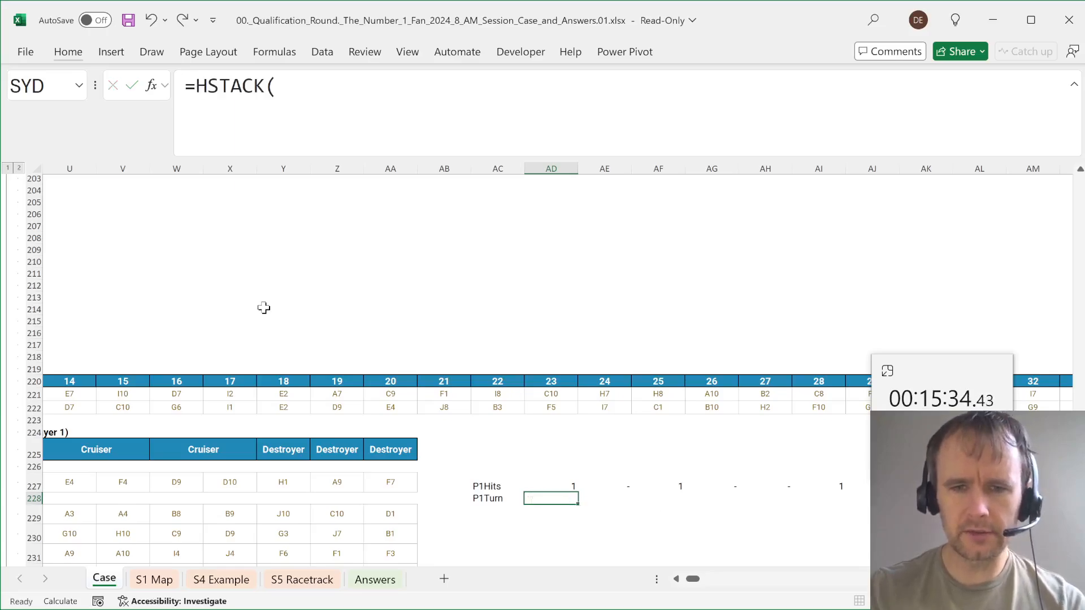
- Enter =_prev(AD227#) in AD228 to shift the P1Hits flags by one shot
{"action": "type", "text": "="}
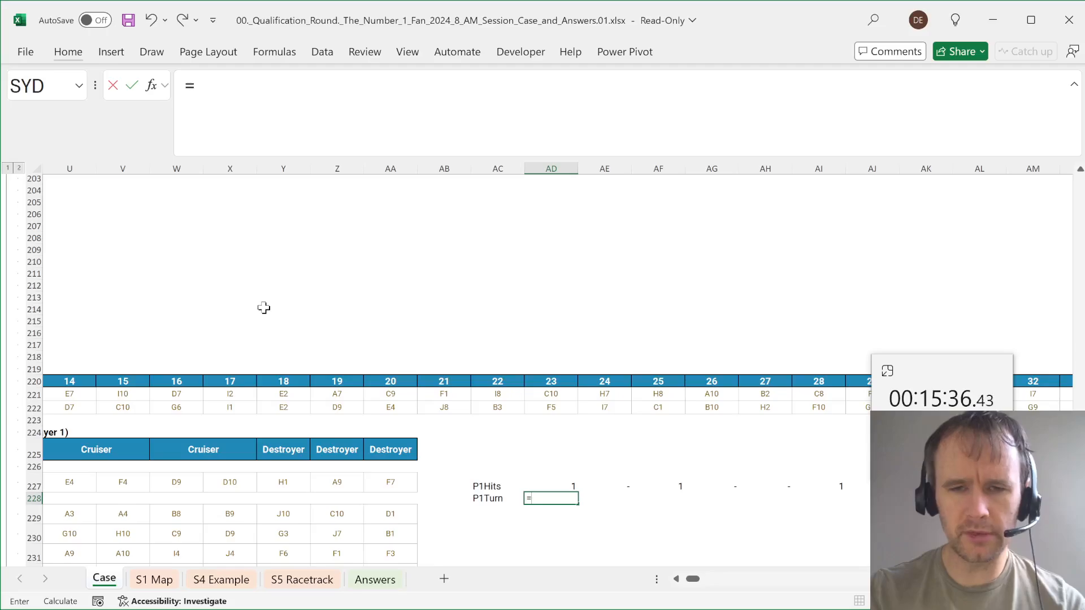
{"action": "type", "text": "_prev"}
{"action": "key", "text": "Tab"}
{"action": "key", "text": "Up"}
{"action": "key", "text": "ctrl+shift+Right"}
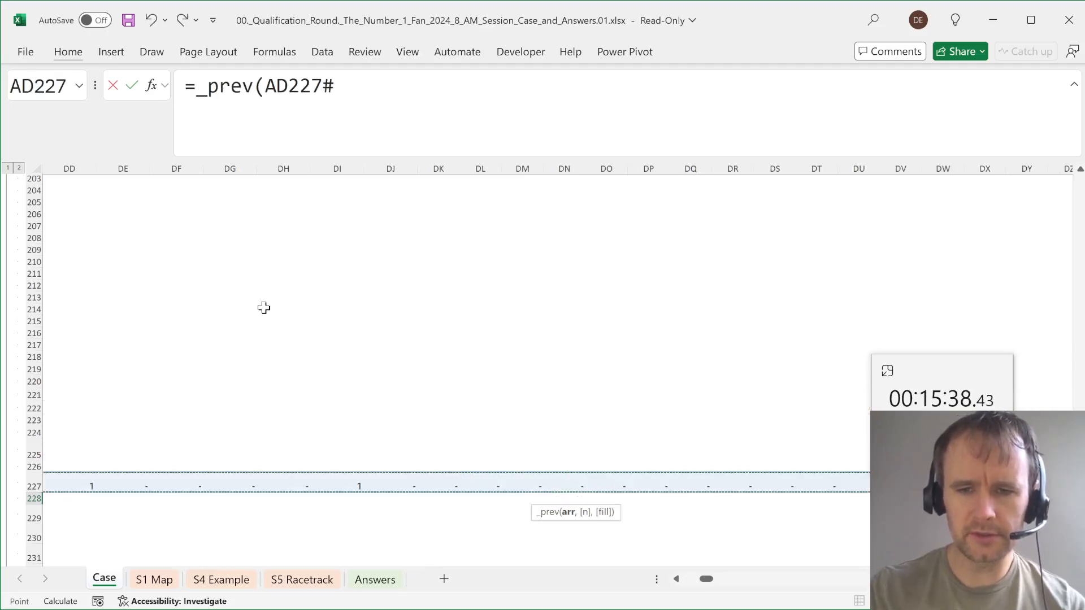
{"action": "key", "text": "Return"}
{"action": "key", "text": "Up"}
{"action": "key", "text": "Right"}
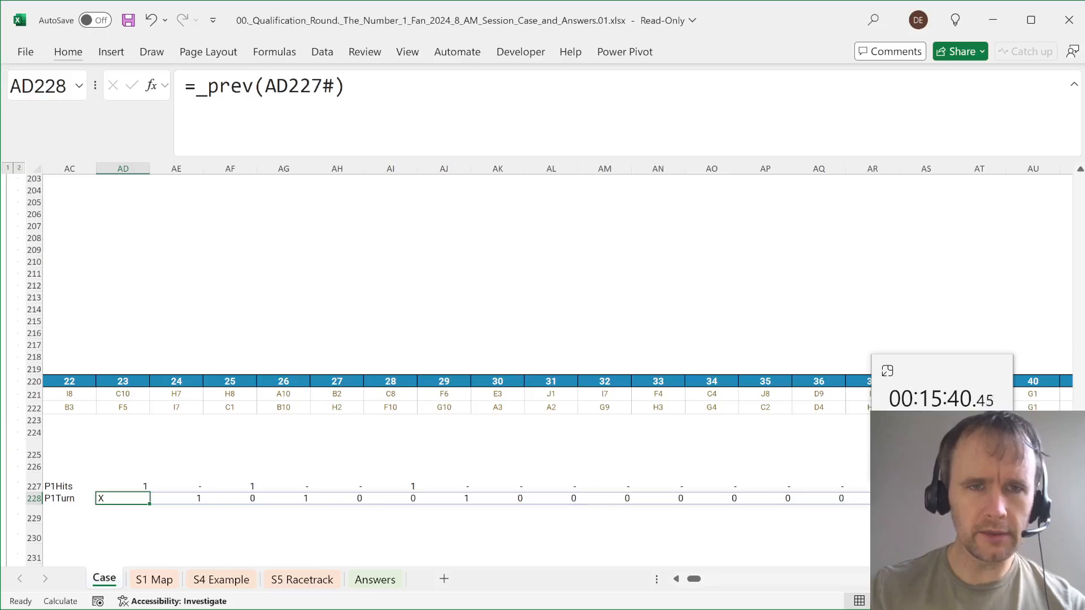
- Set the fill argument of the _prev formula in AD228 to 1, leaving its n argument empty
{"action": "left_click", "coordinate": [334, 86]}
{"action": "type", "text": ",,1"}
{"action": "key", "text": "Return"}
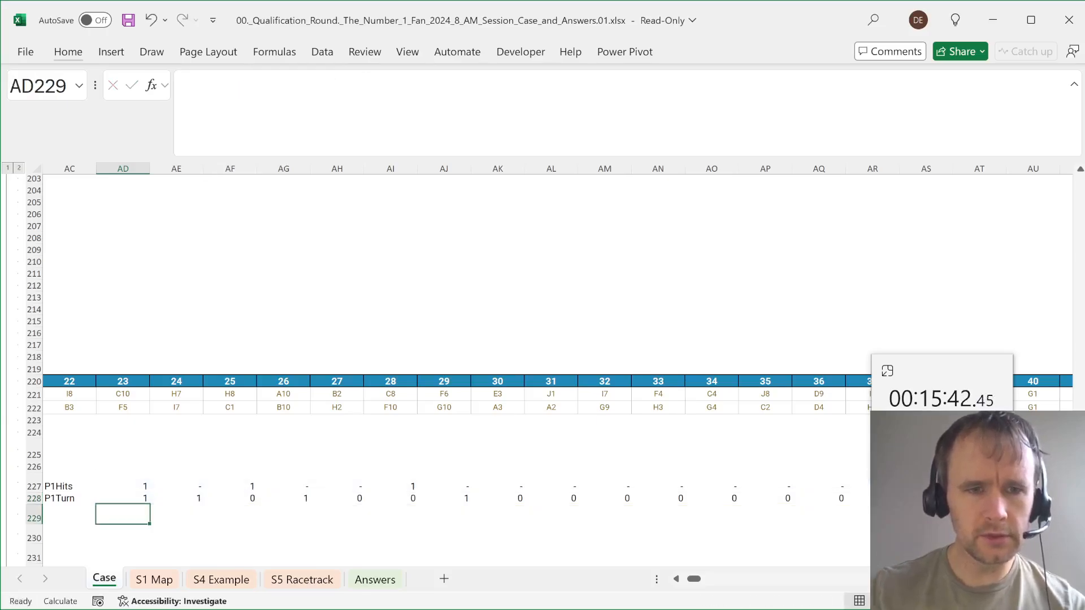
- Turn the AD228 formula into a running turn count: =SCAN(1,1-_prev(AD227#,,1),SUM)
{"action": "key", "text": "Up"}
{"action": "left_click", "coordinate": [191, 86]}
{"action": "type", "text": "scn_prev(AD227#,,1"}
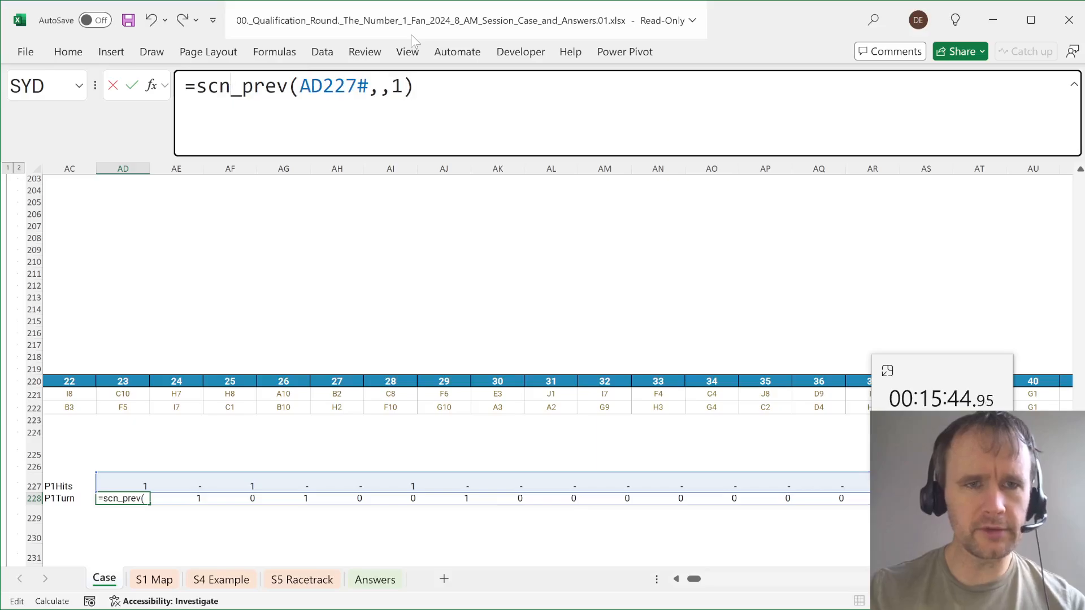
{"action": "key", "text": "BackSpace"}
{"action": "key", "text": "Tab"}
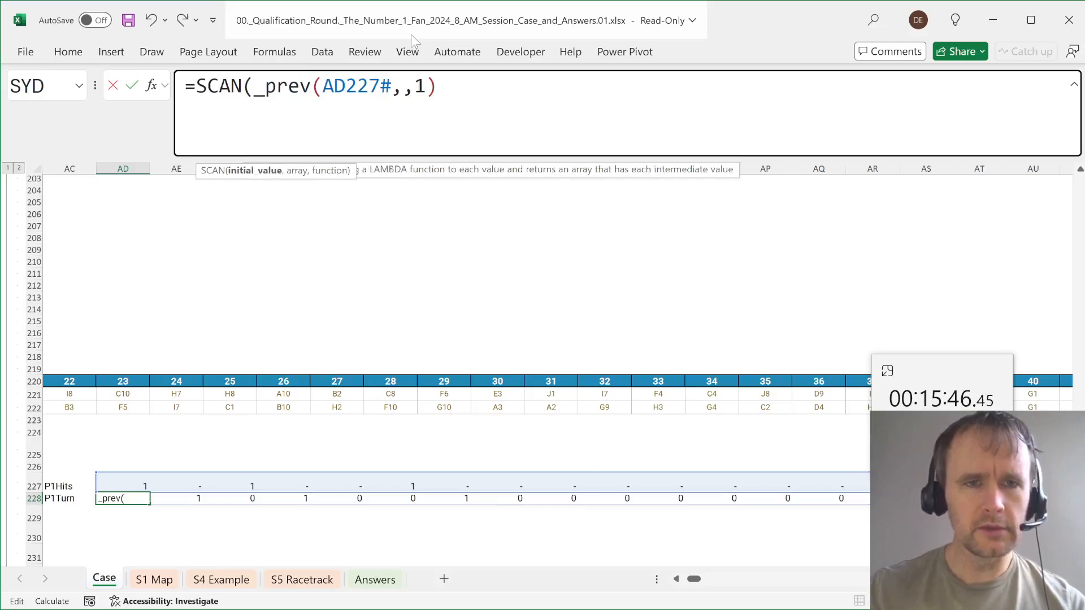
{"action": "type", "text": "0"}
{"action": "key", "text": "BackSpace"}
{"action": "type", "text": "1,"}
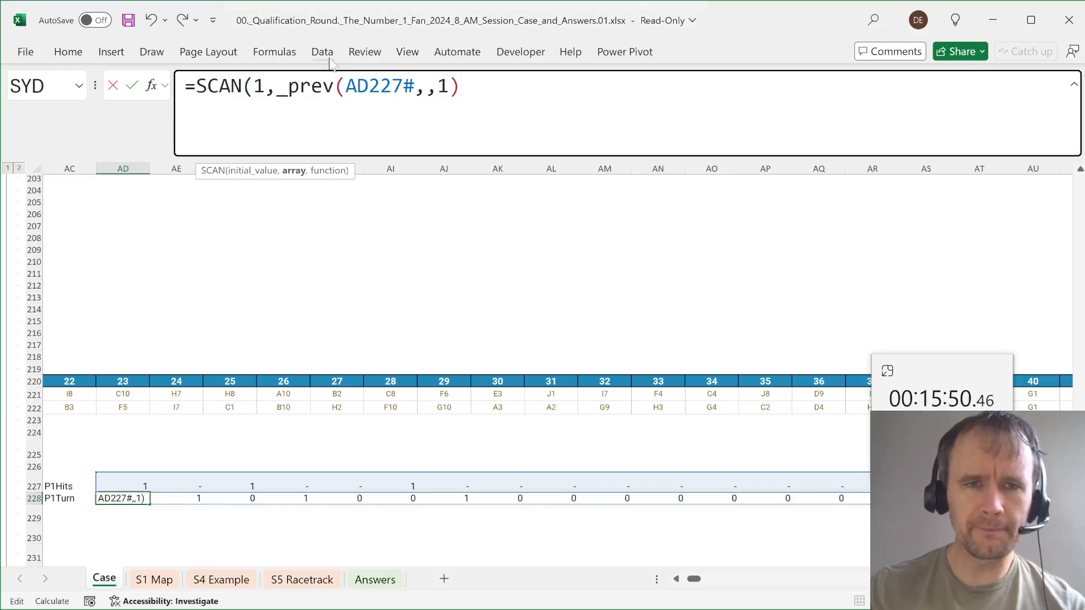
{"action": "type", "text": "1-"}
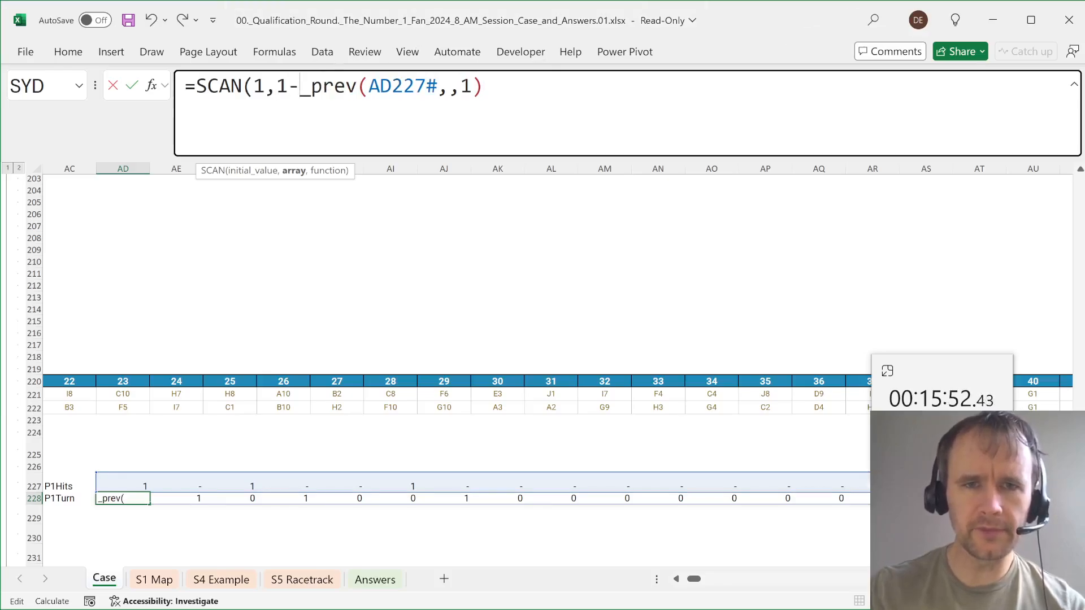
{"action": "key", "text": "End"}
{"action": "type", "text": ",sum)"}
{"action": "key", "text": "Return"}
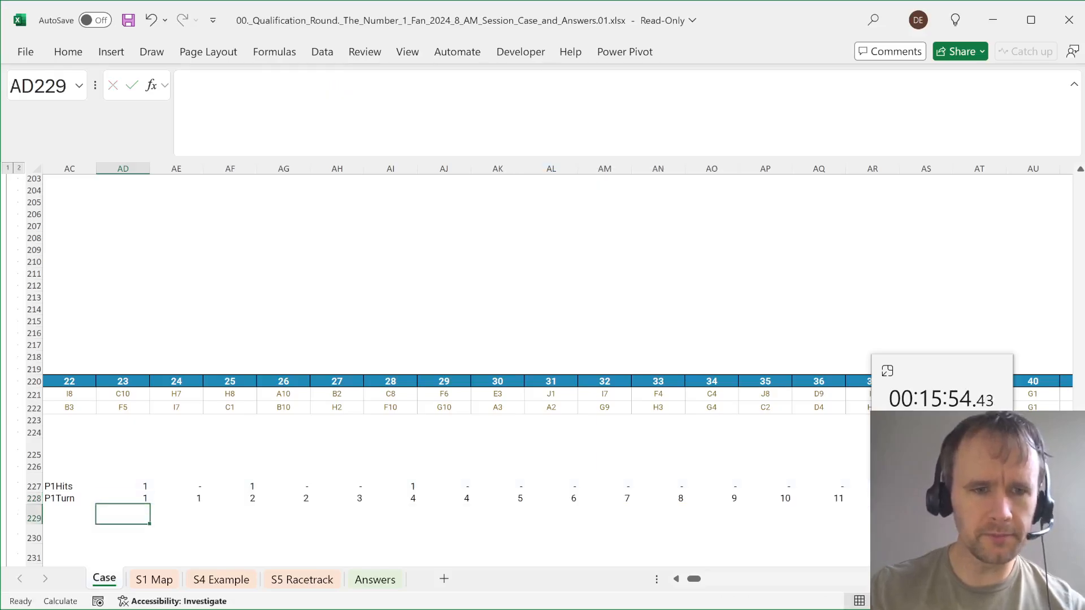
- Check the first P1Turn numbers against the P1Hits flags from column AE to column AM
{"action": "key", "text": "Up"}
{"action": "key", "text": "Right"}
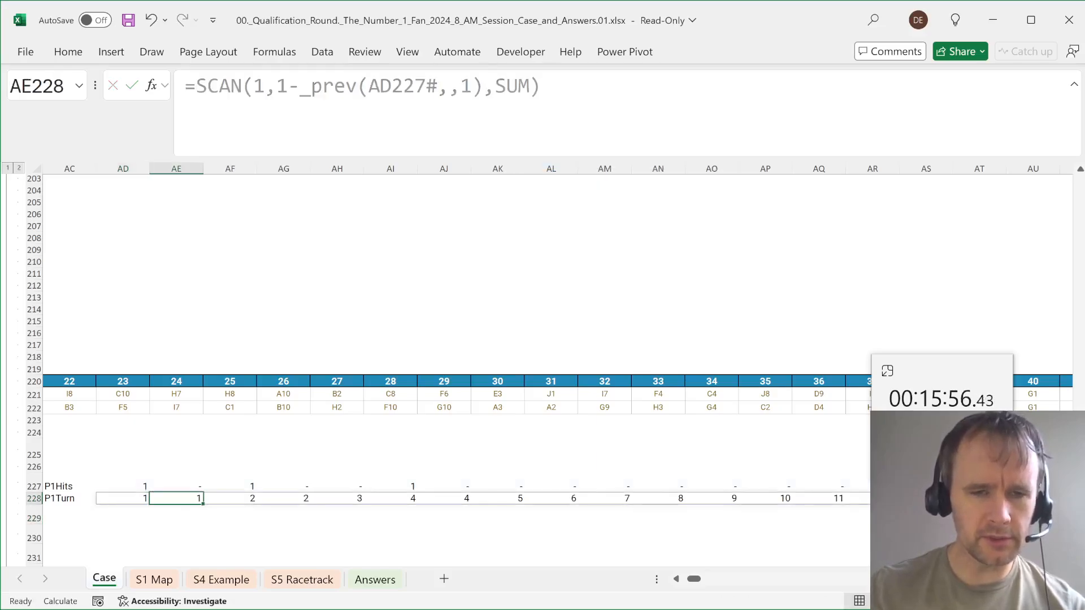
{"action": "key", "text": "Right"}
{"action": "key", "text": "Right"}
{"action": "key", "text": "Right"}
{"action": "key", "text": "Right"}
{"action": "key", "text": "Right"}
{"action": "key", "text": "Right"}
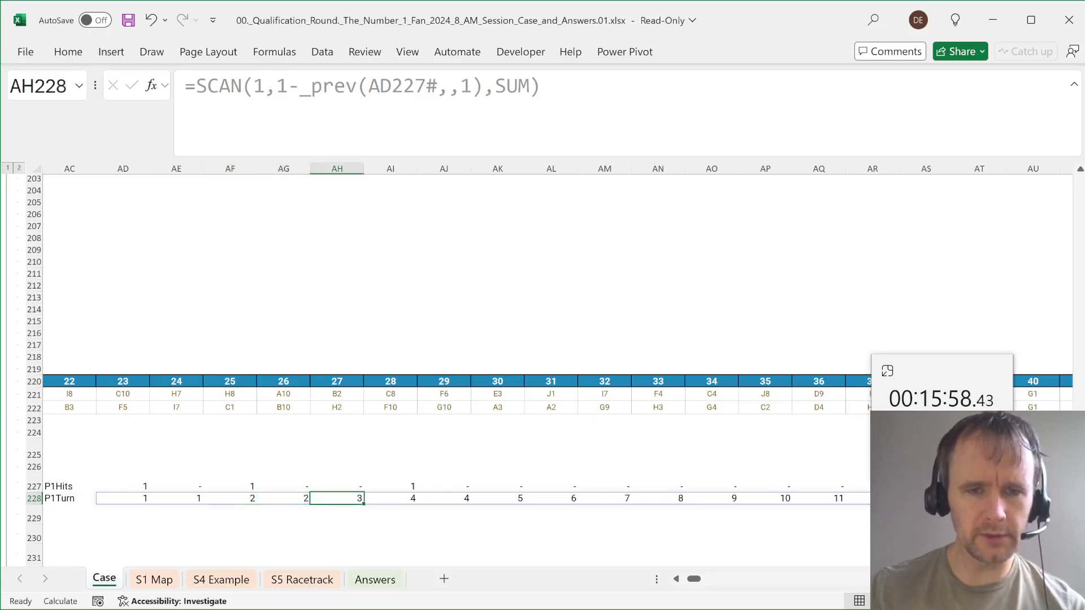
{"action": "key", "text": "Right"}
{"action": "key", "text": "Right"}
{"action": "key", "text": "Right"}
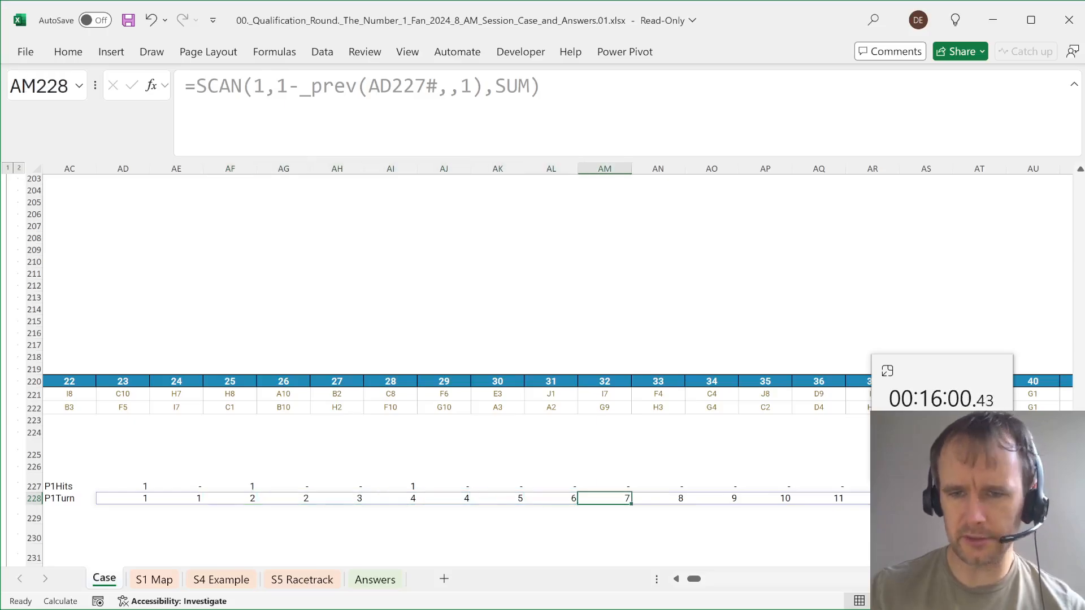
- Examine how the turn count in row 228 behaves around the consecutive hits in columns BJ to BN
{"action": "key", "text": "alt+Page_Down"}
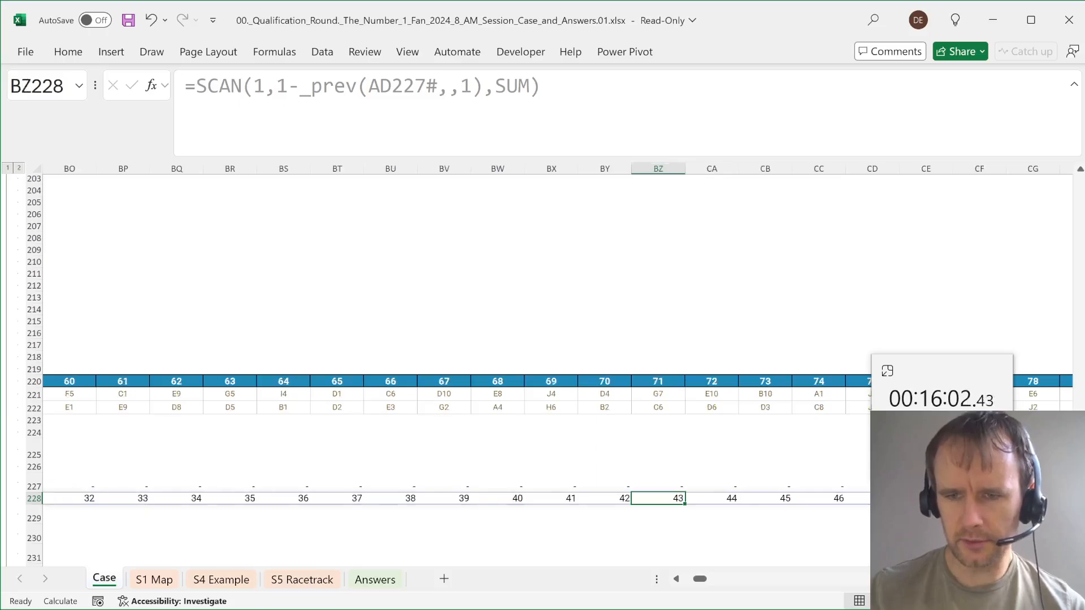
{"action": "key", "text": "alt+Page_Up"}
{"action": "key", "text": "Right"}
{"action": "key", "text": "Right"}
{"action": "key", "text": "Right"}
{"action": "key", "text": "Right"}
{"action": "key", "text": "Right"}
{"action": "key", "text": "Right"}
{"action": "key", "text": "Right"}
{"action": "key", "text": "Right"}
{"action": "key", "text": "Right"}
{"action": "key", "text": "Right"}
{"action": "key", "text": "Right"}
{"action": "key", "text": "Right"}
{"action": "key", "text": "Right"}
{"action": "key", "text": "Right"}
{"action": "key", "text": "Right"}
{"action": "key", "text": "Right"}
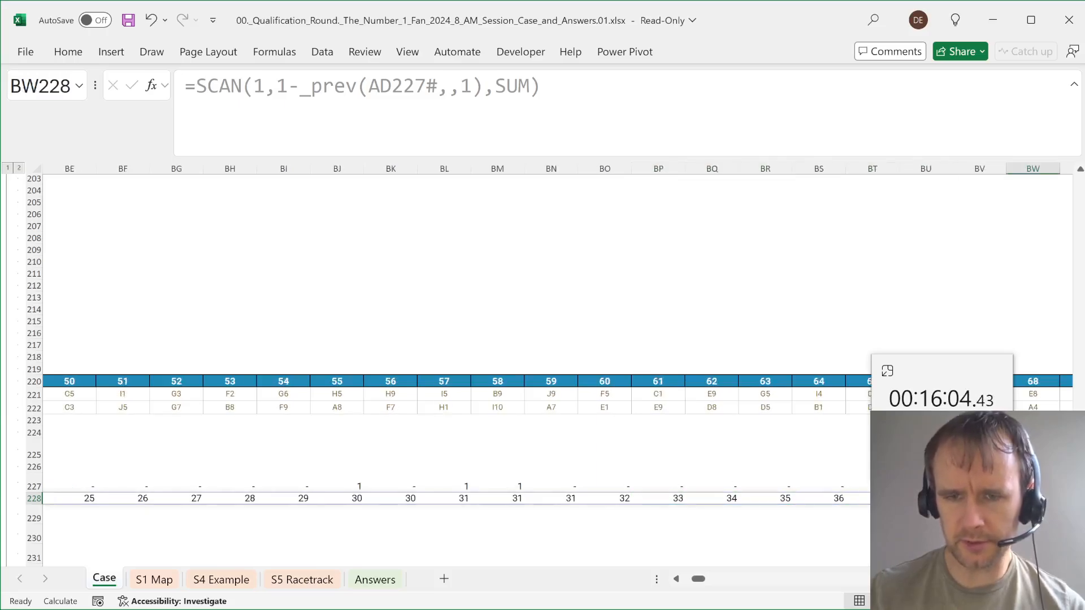
{"action": "key", "text": "Left"}
{"action": "key", "text": "Left"}
{"action": "key", "text": "Left"}
{"action": "key", "text": "Left"}
{"action": "key", "text": "Left"}
{"action": "key", "text": "Left"}
{"action": "key", "text": "Left"}
{"action": "key", "text": "Left"}
{"action": "key", "text": "Left"}
{"action": "key", "text": "Left"}
{"action": "key", "text": "Left"}
{"action": "key", "text": "Left"}
{"action": "key", "text": "Left"}
{"action": "key", "text": "Right"}
{"action": "key", "text": "Right"}
{"action": "key", "text": "shift+Up"}
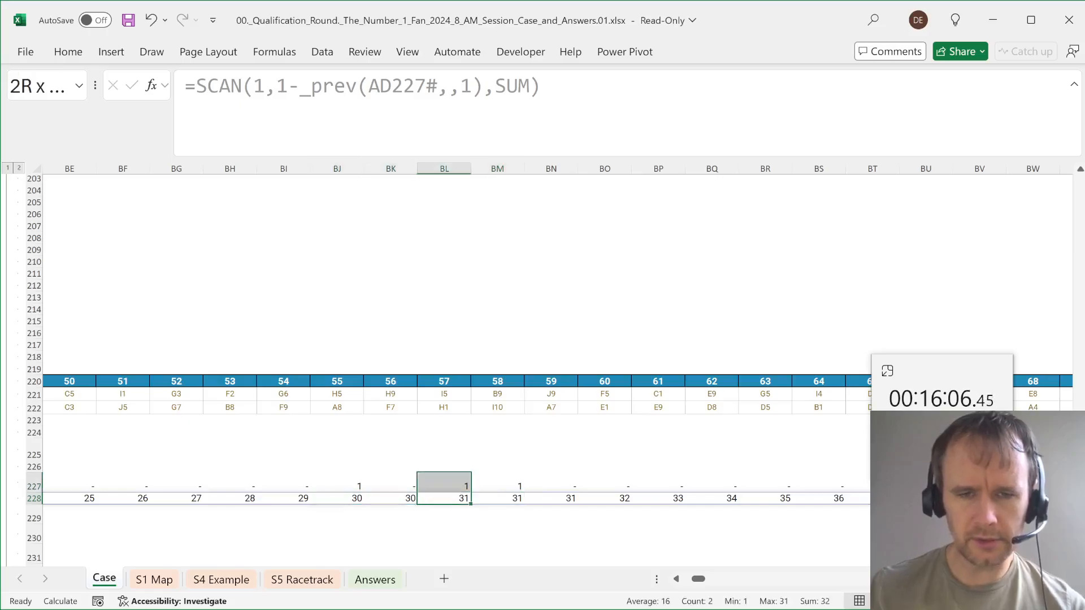
{"action": "key", "text": "Right"}
{"action": "key", "text": "shift+Up"}
{"action": "key", "text": "Right"}
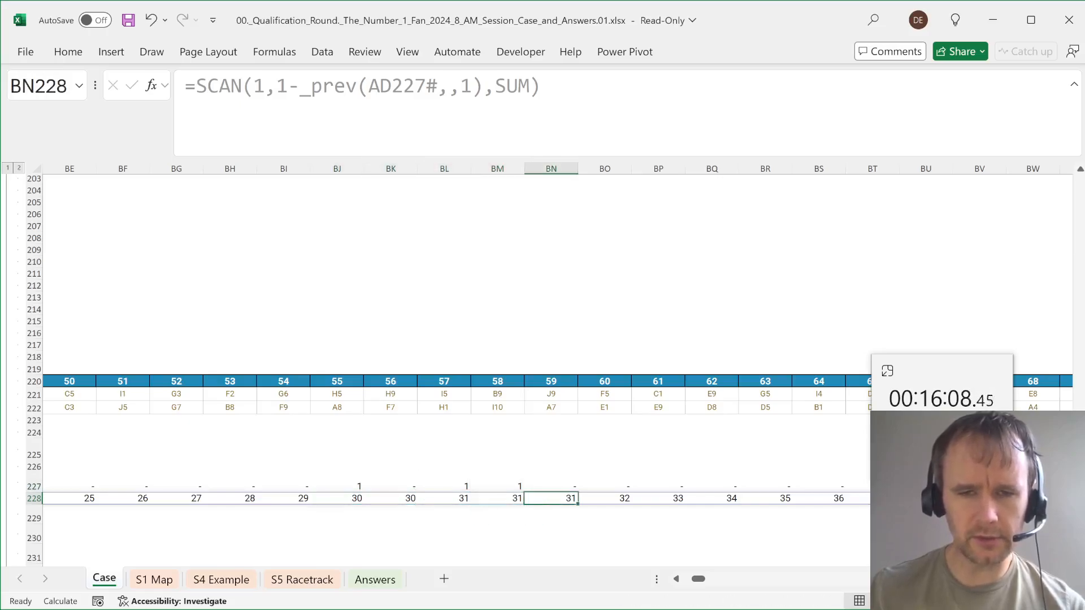
- Review the Battleship task statement and the Example4 answer against the P1Hits and P1Turn rows
{"action": "key", "text": "shift+Up"}
{"action": "key", "text": "ctrl+Left"}
{"action": "key", "text": "Left"}
{"action": "key", "text": "Left"}
{"action": "key", "text": "Right"}
{"action": "key", "text": "Right"}
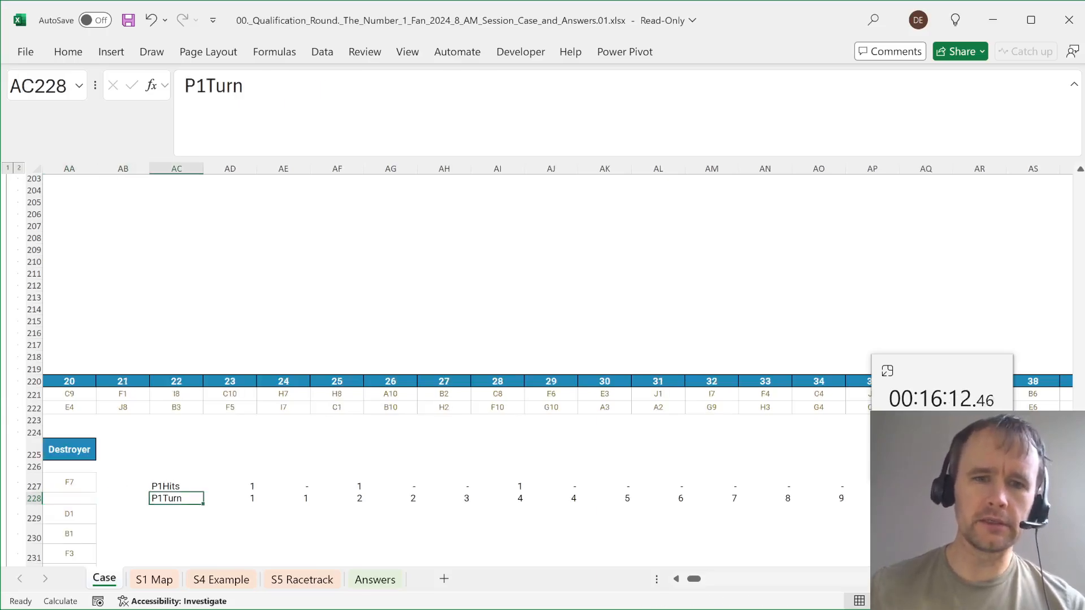
{"action": "key", "text": "Down"}
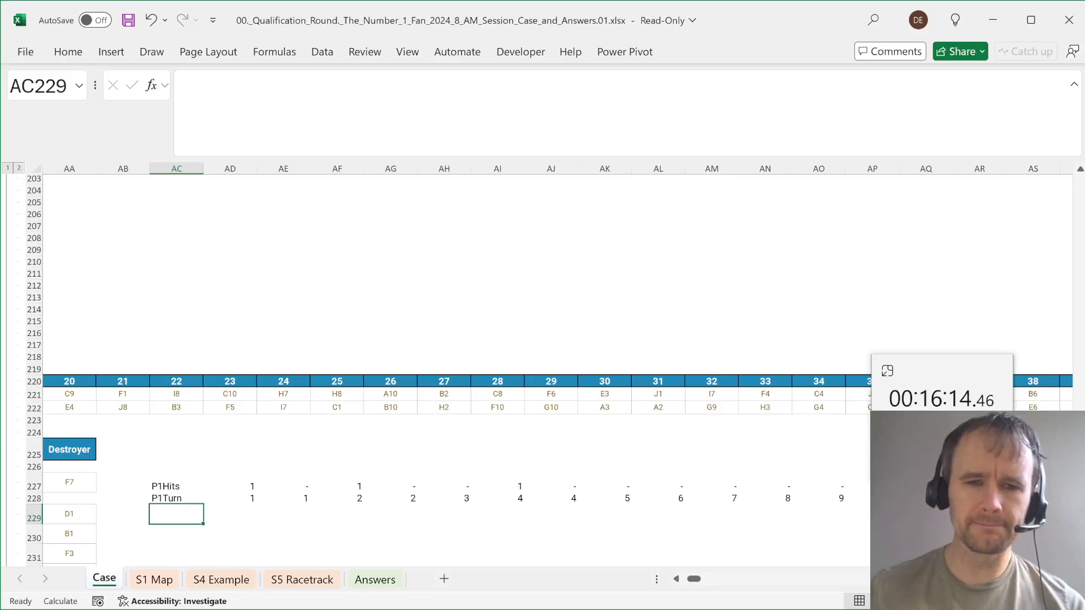
{"action": "key", "text": "Up"}
{"action": "key", "text": "Left"}
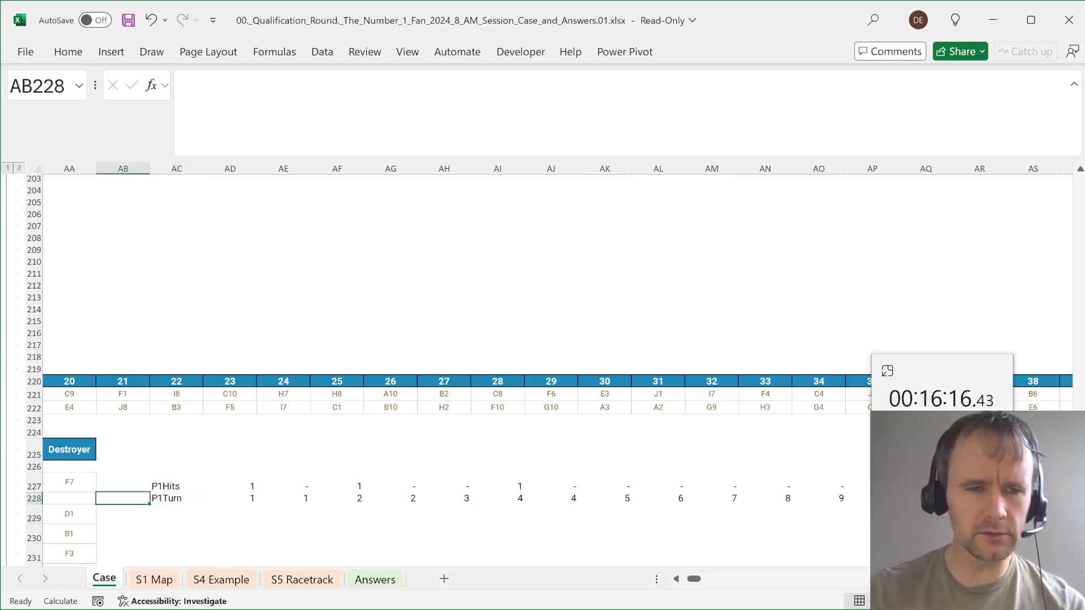
{"action": "key", "text": "ctrl+Left"}
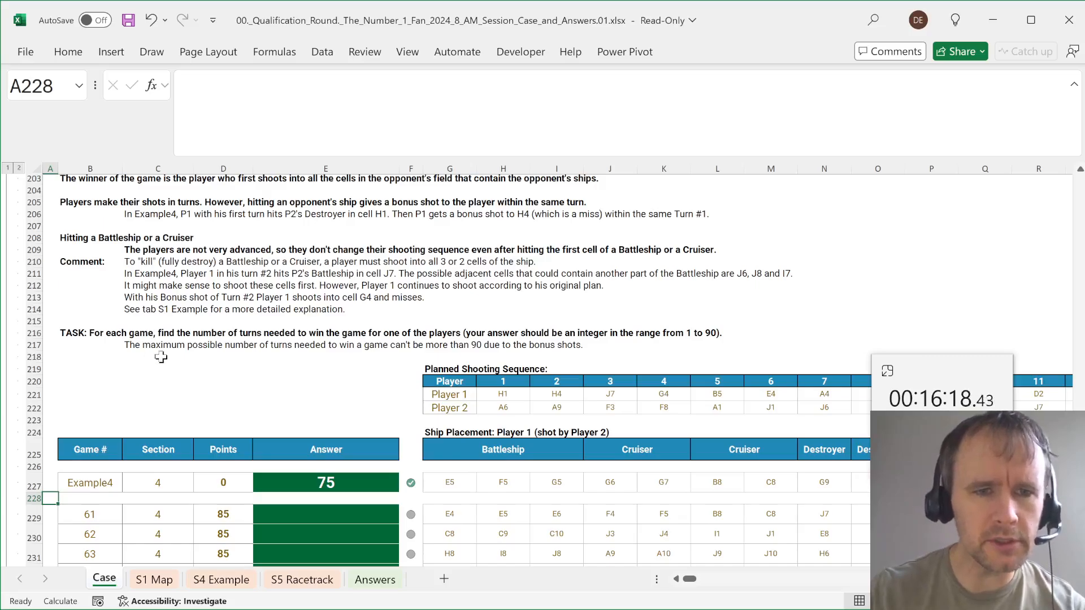
{"action": "key", "text": "alt+Page_Down"}
{"action": "key", "text": "alt+Page_Down"}
{"action": "key", "text": "Left"}
{"action": "key", "text": "Left"}
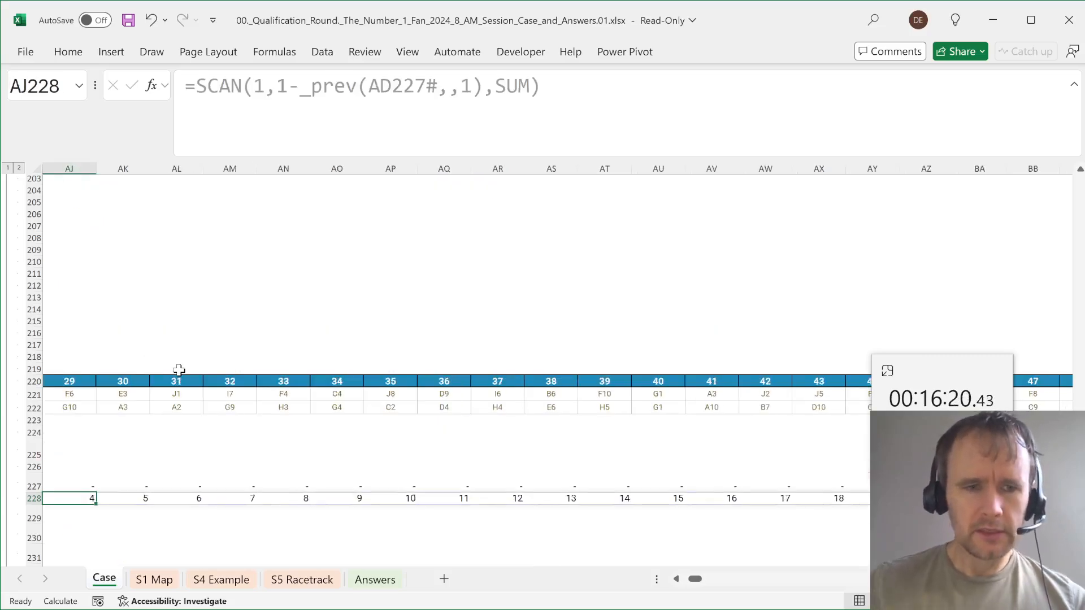
- Label cell AC229 P1TotTurns, below the P1Turn label
{"action": "key", "text": "ctrl+Left"}
{"action": "key", "text": "Down"}
{"action": "scroll", "coordinate": [179, 370], "scroll_direction": "left", "scroll_amount": 1}
{"action": "type", "text": "P1"}
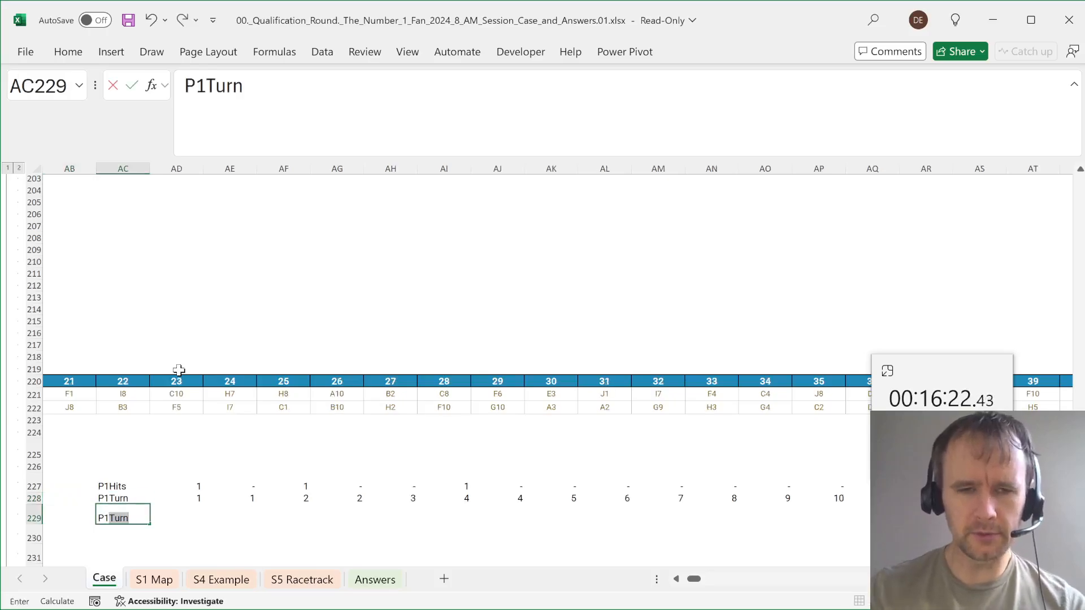
{"action": "key", "text": "BackSpace"}
{"action": "type", "text": "TotTurns"}
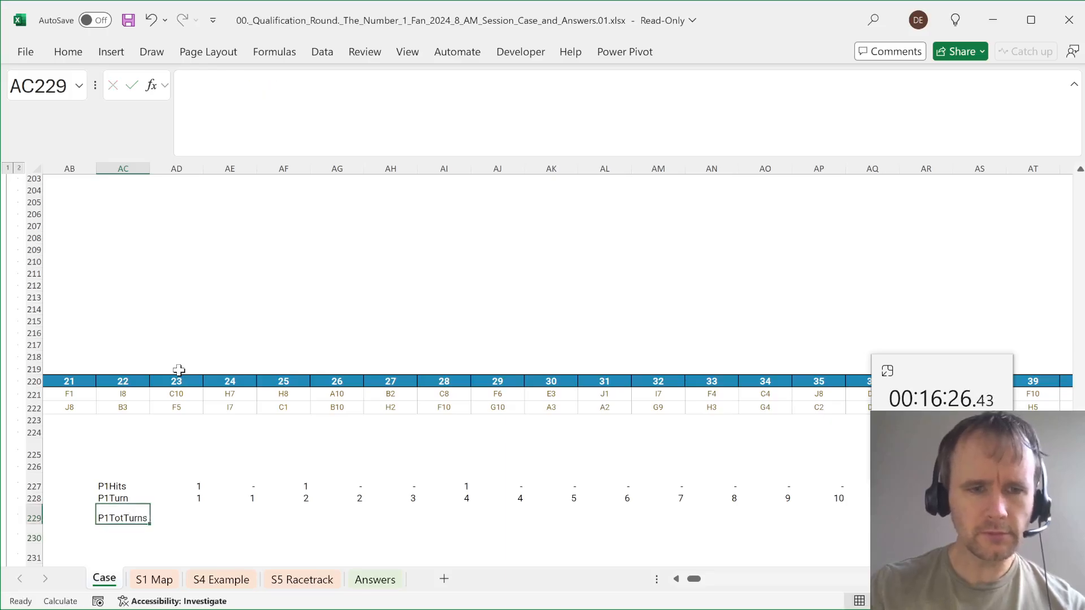
- Start an XLOOKUP in AD229 that finds 1 in AD227# and returns from AD228#, leaving if_not_found empty
{"action": "key", "text": "Tab"}
{"action": "type", "text": "=xl"}
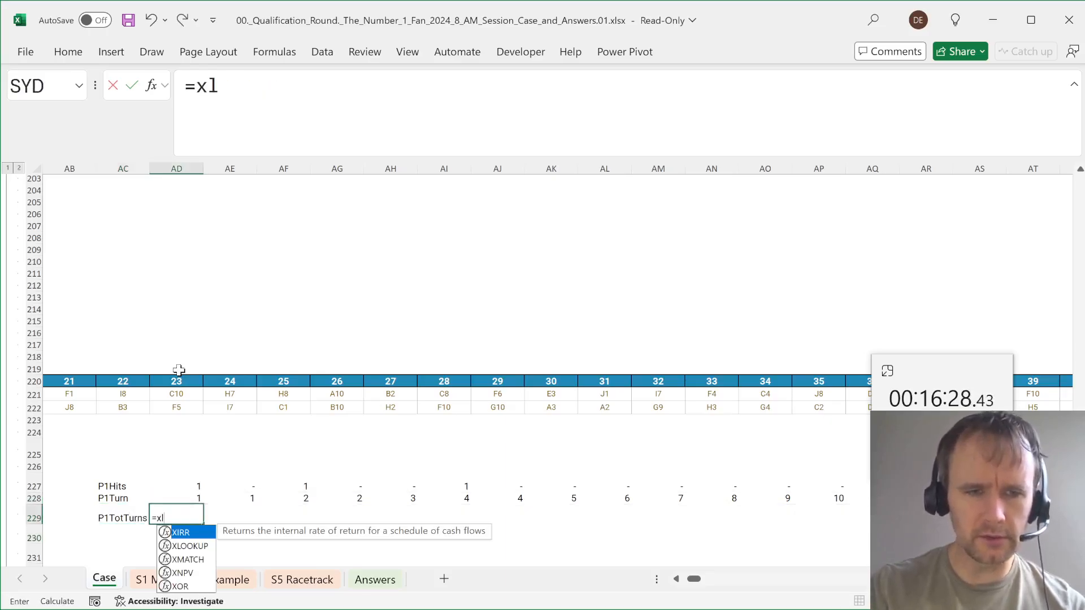
{"action": "key", "text": "Tab"}
{"action": "type", "text": "1,"}
{"action": "key", "text": "Up"}
{"action": "key", "text": "Up"}
{"action": "key", "text": "ctrl+shift+Right"}
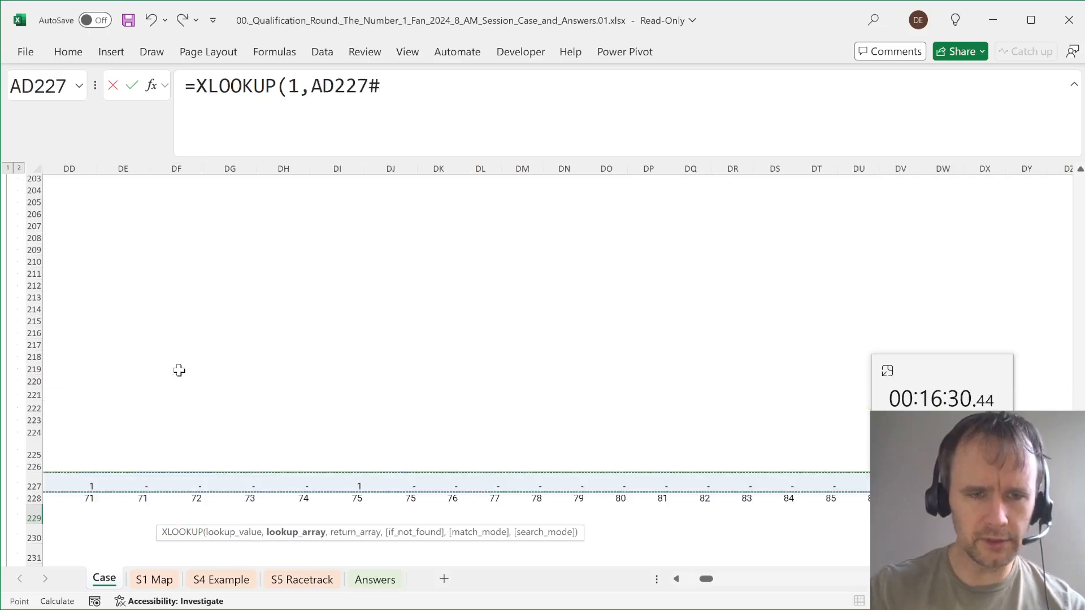
{"action": "type", "text": ","}
{"action": "key", "text": "Up"}
{"action": "key", "text": "ctrl+shift+Right"}
{"action": "type", "text": ",,"}
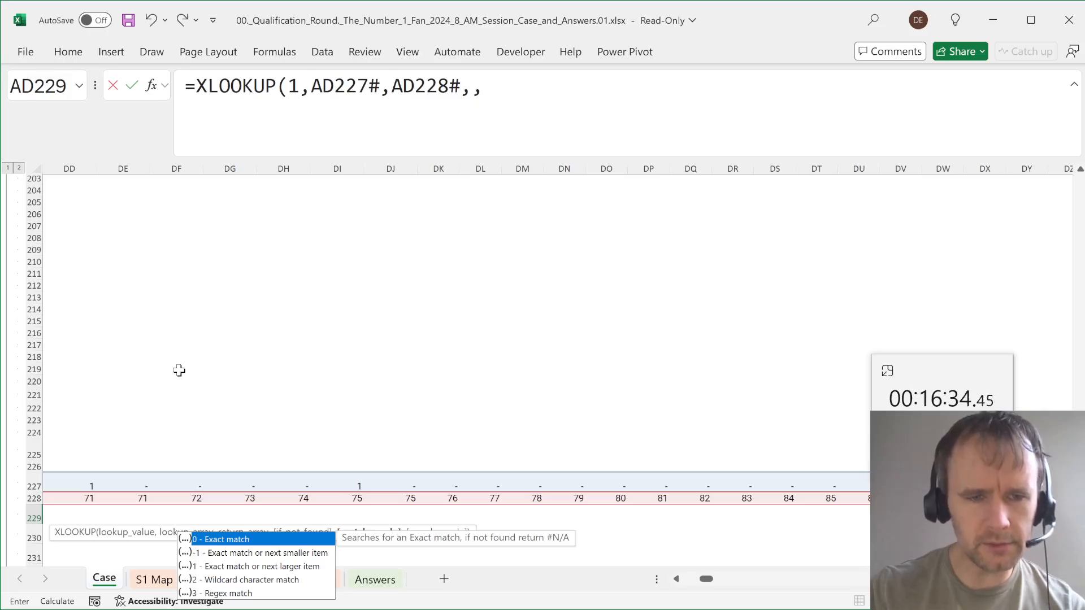
- Complete the AD229 lookup with an empty match mode and a last-to-first search: =XLOOKUP(1,AD227#,AD228#,,,-1)
{"action": "type", "text": ","}
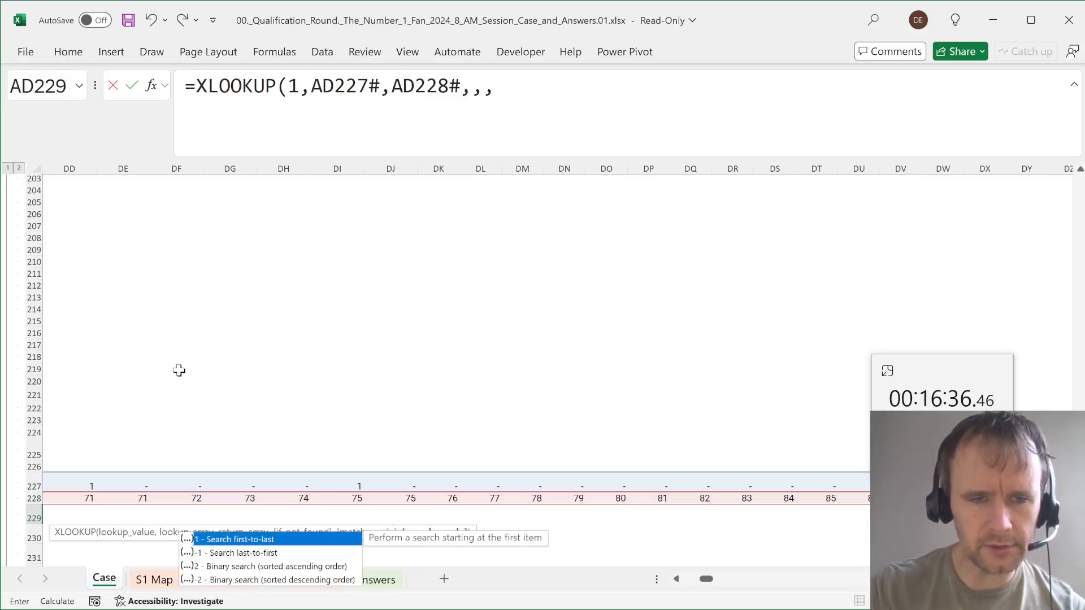
{"action": "type", "text": "-1)"}
{"action": "key", "text": "Return"}
{"action": "key", "text": "Up"}
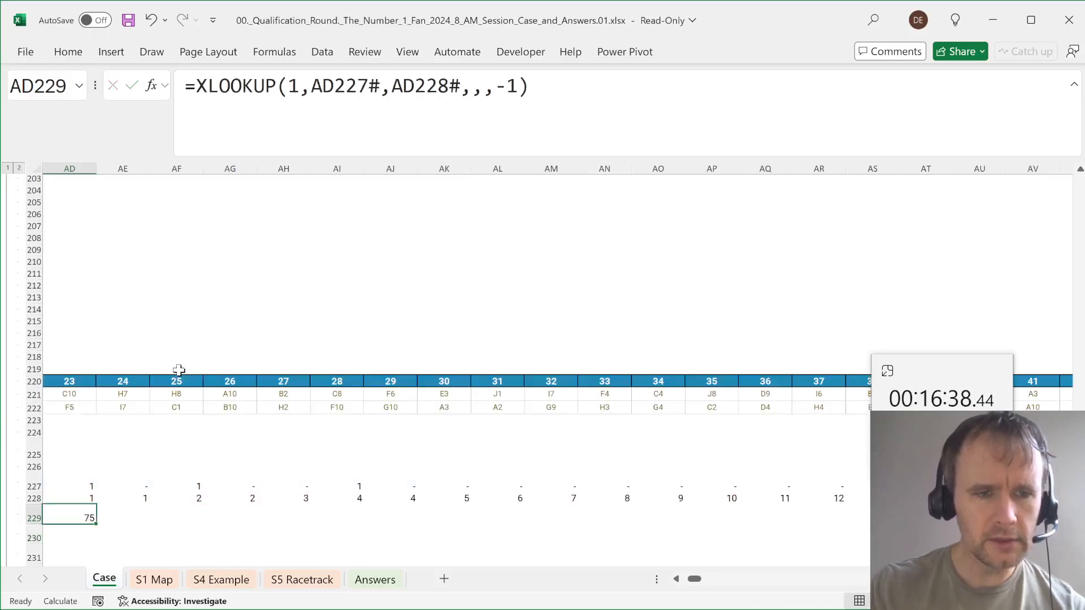
{"action": "key", "text": "Left"}
{"action": "key", "text": "Left"}
{"action": "key", "text": "Left"}
{"action": "key", "text": "Right"}
{"action": "key", "text": "Right"}
{"action": "key", "text": "Right"}
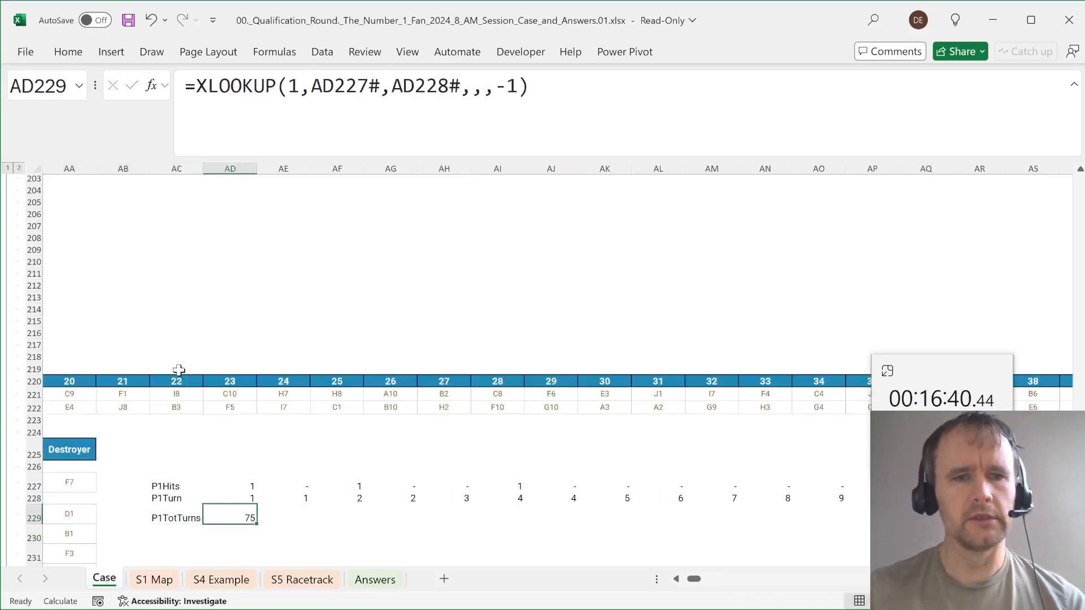
- Copy the ISNUMBER(XMATCH) expression of the P1Hits formula in AD227, without its equals sign
{"action": "key", "text": "Up"}
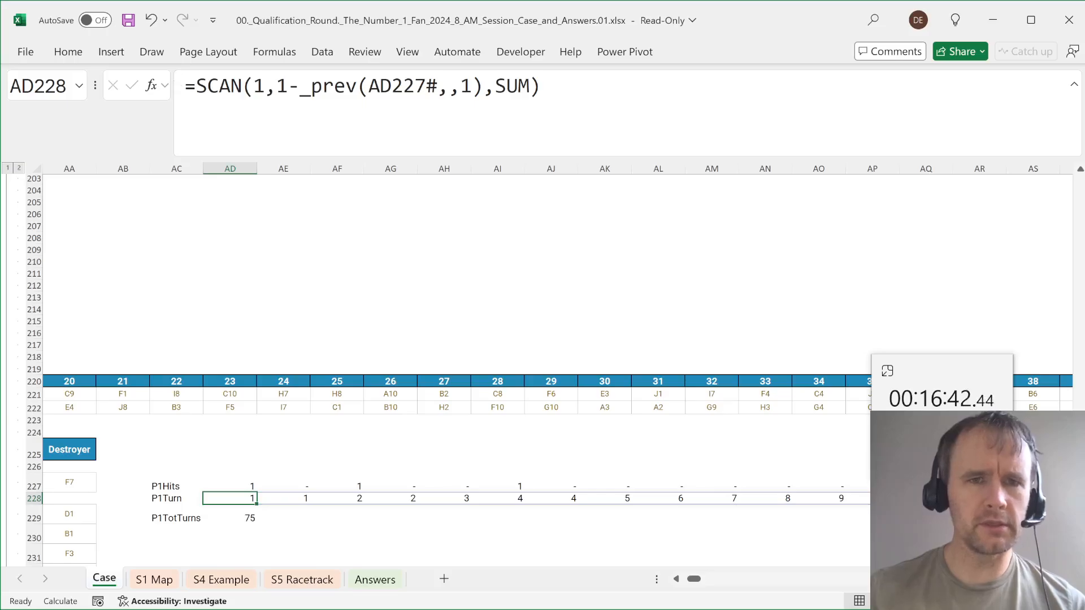
{"action": "key", "text": "Up"}
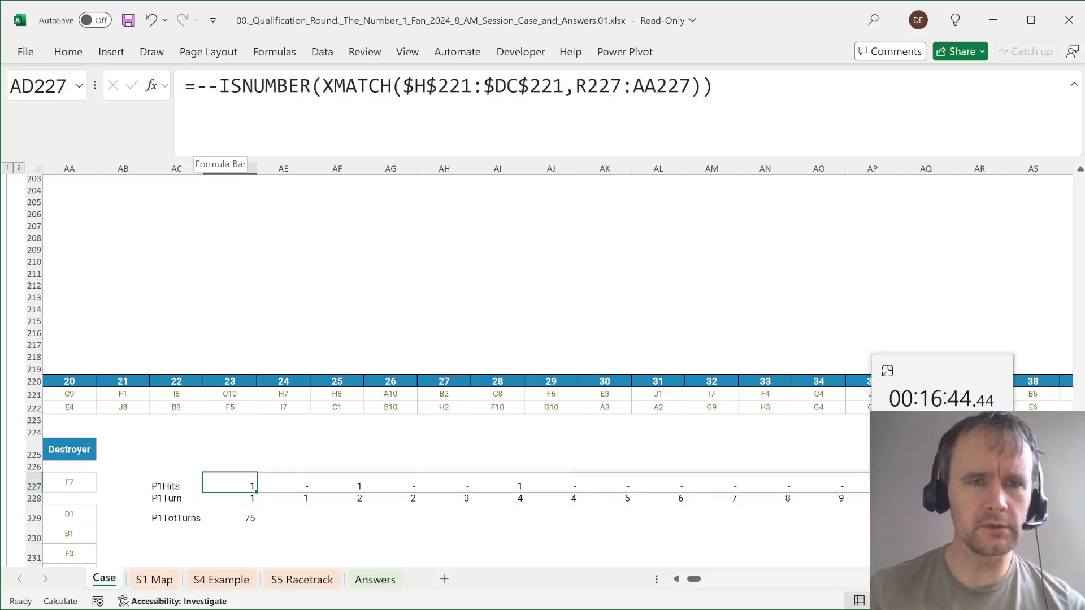
{"action": "left_click_drag", "start_coordinate": [196, 86], "coordinate": [717, 88]}
{"action": "key", "text": "ctrl+c"}
{"action": "key", "text": "Escape"}
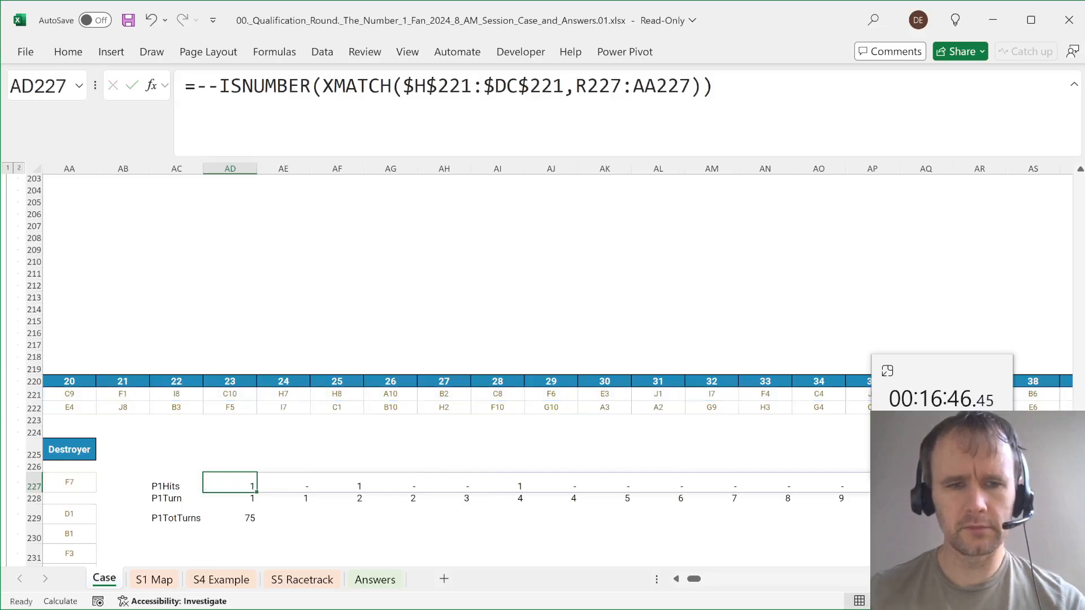
- Wrap the AD229 lookup in LET, defining p1hits as the copied --ISNUMBER(XMATCH($H$221:$DC$221,R227:AA227)) on its own line
{"action": "key", "text": "Down"}
{"action": "key", "text": "Down"}
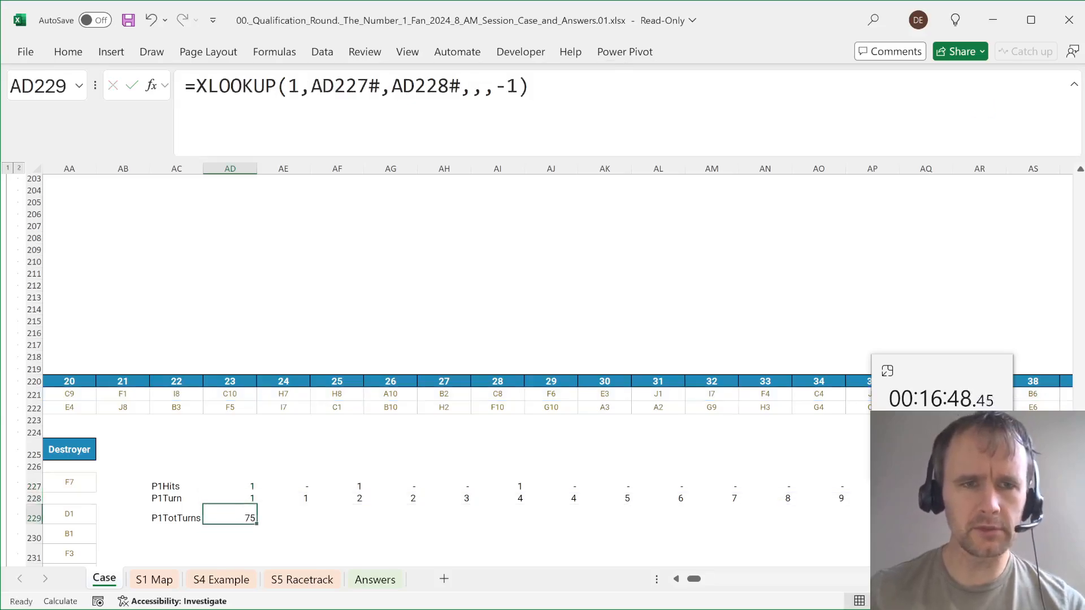
{"action": "key", "text": "F2"}
{"action": "key", "text": "Home"}
{"action": "key", "text": "Right"}
{"action": "type", "text": "LET("}
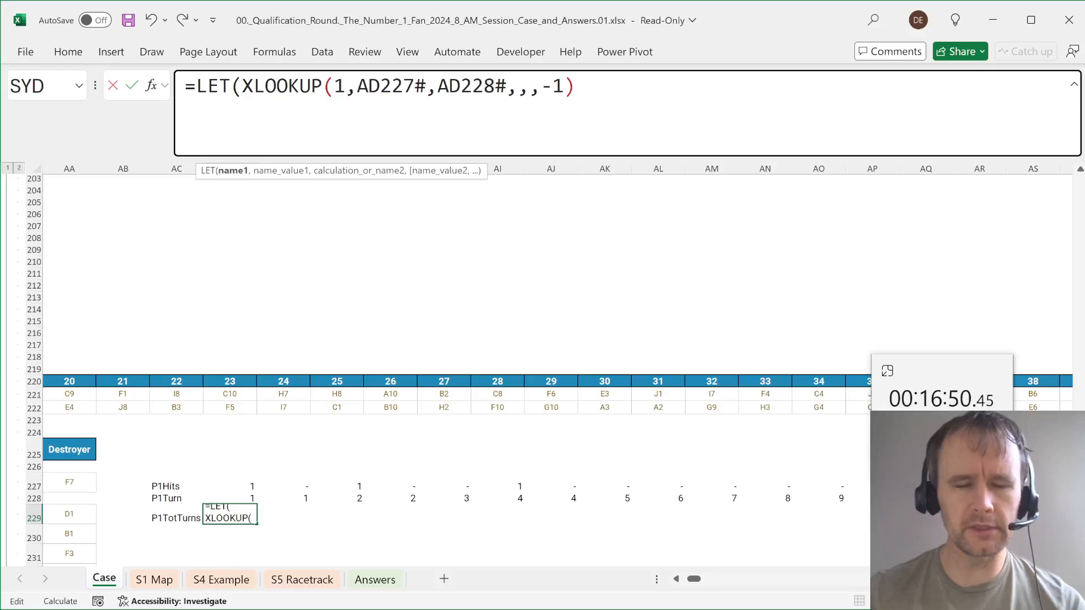
{"action": "type", "text": "p1hits,"}
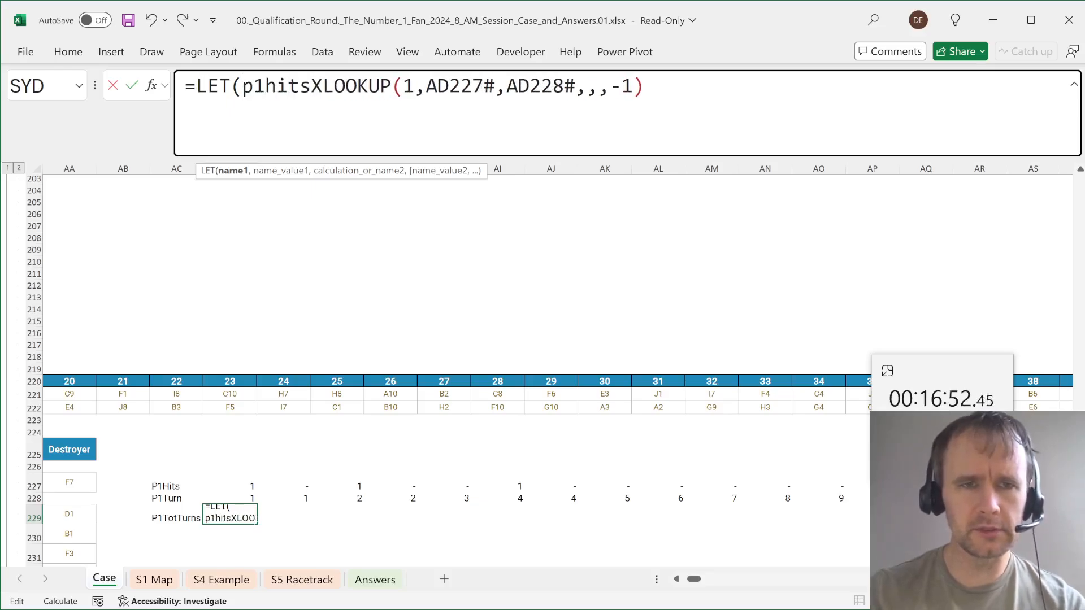
{"action": "key", "text": "ctrl+v"}
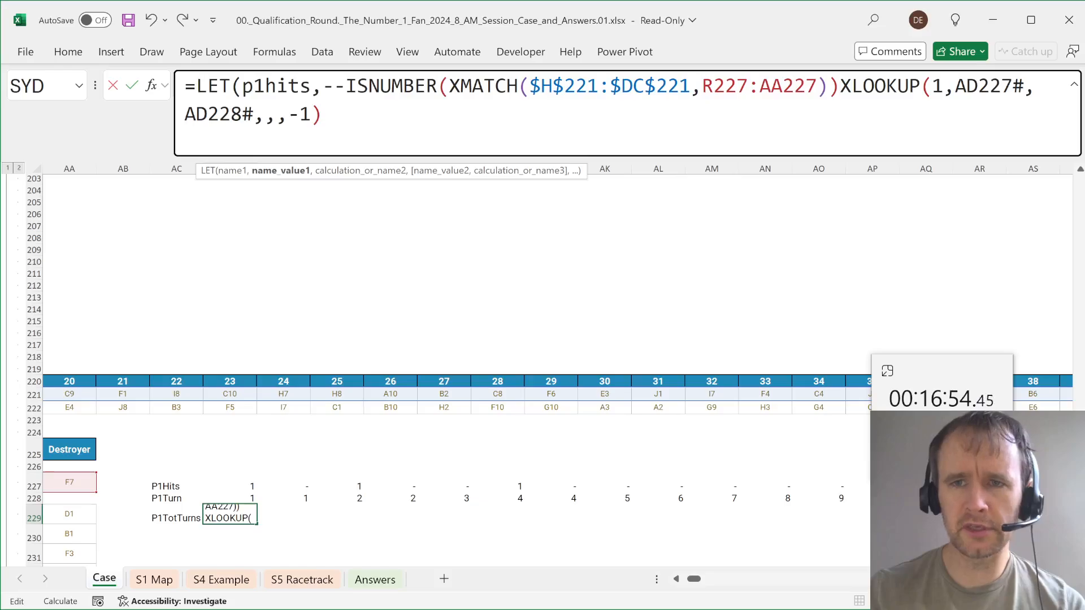
{"action": "type", "text": ","}
{"action": "key", "text": "alt+Return"}
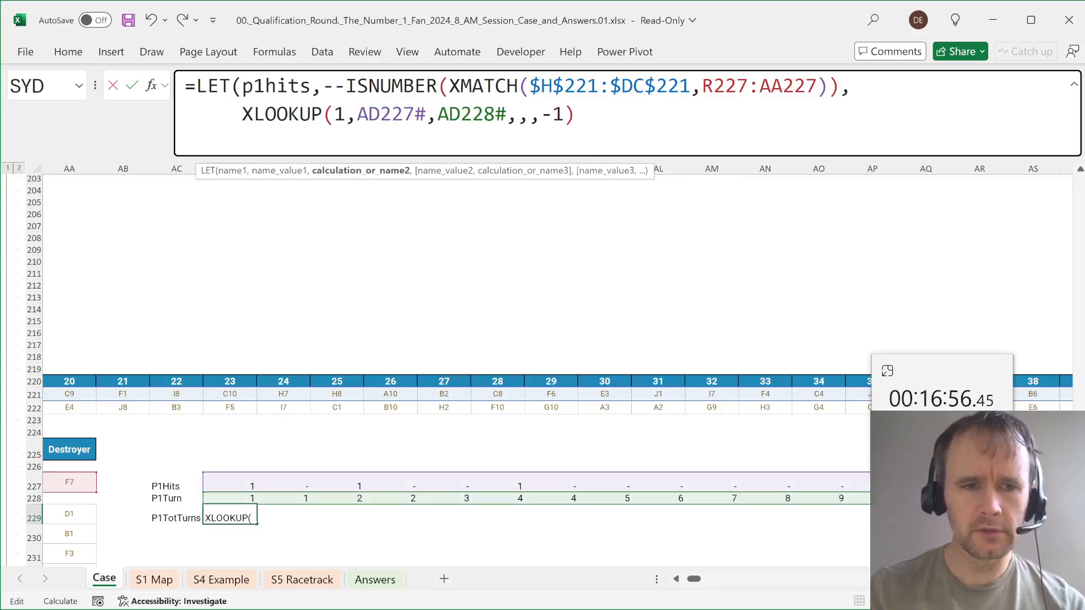
- Add a p1turn variable with placeholder value x to the AD229 LET, and close the formula with the missing parenthesis
{"action": "type", "text": "p1turn,"}
{"action": "key", "text": "alt+Return"}
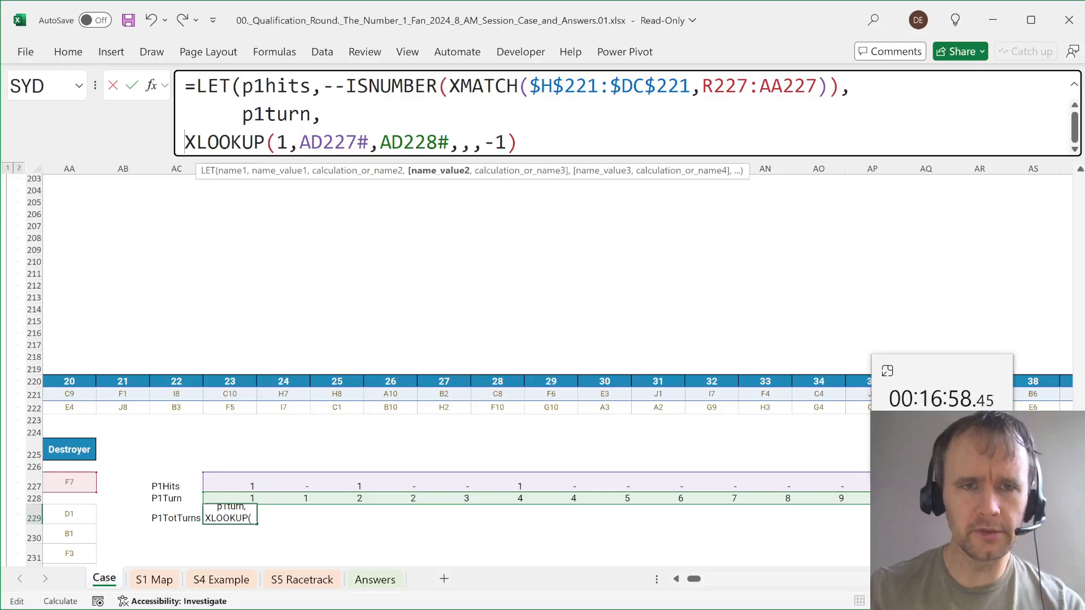
{"action": "type", "text": "p1turn,"}
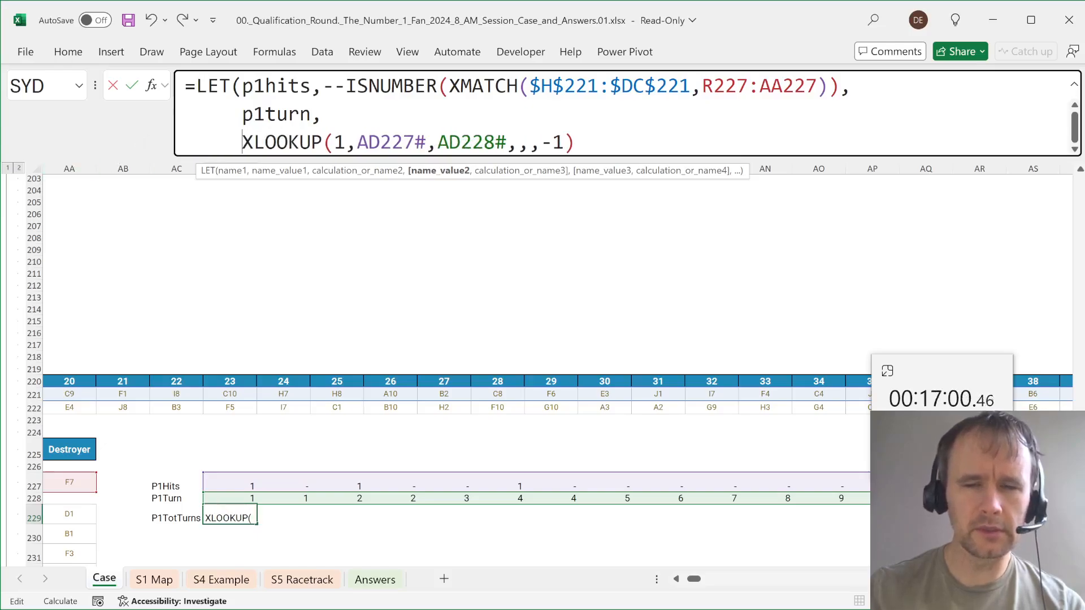
{"action": "type", "text": "x,"}
{"action": "key", "text": "Return"}
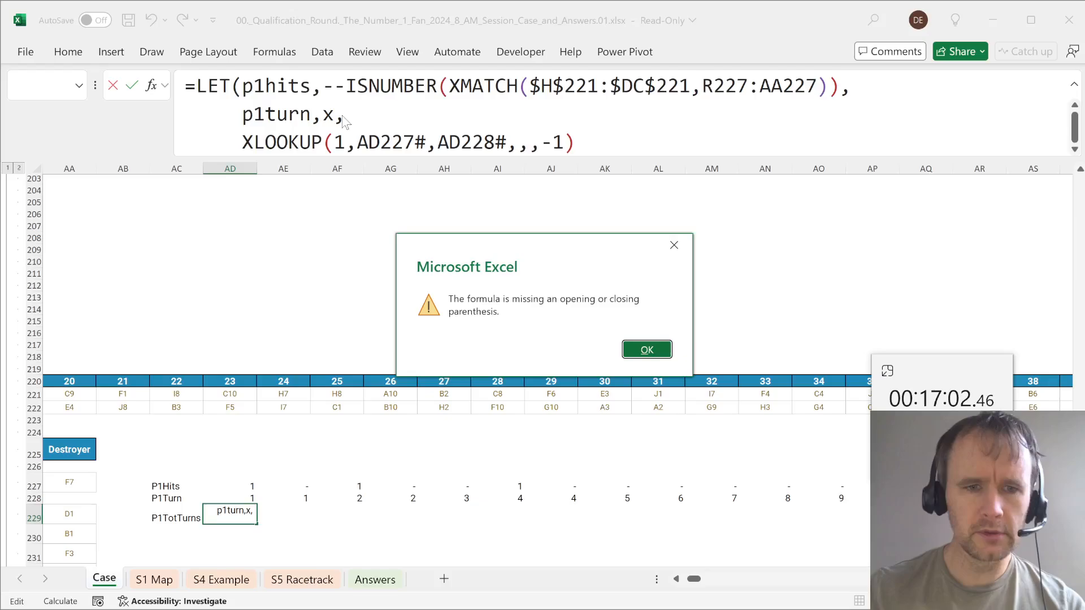
{"action": "key", "text": "Return"}
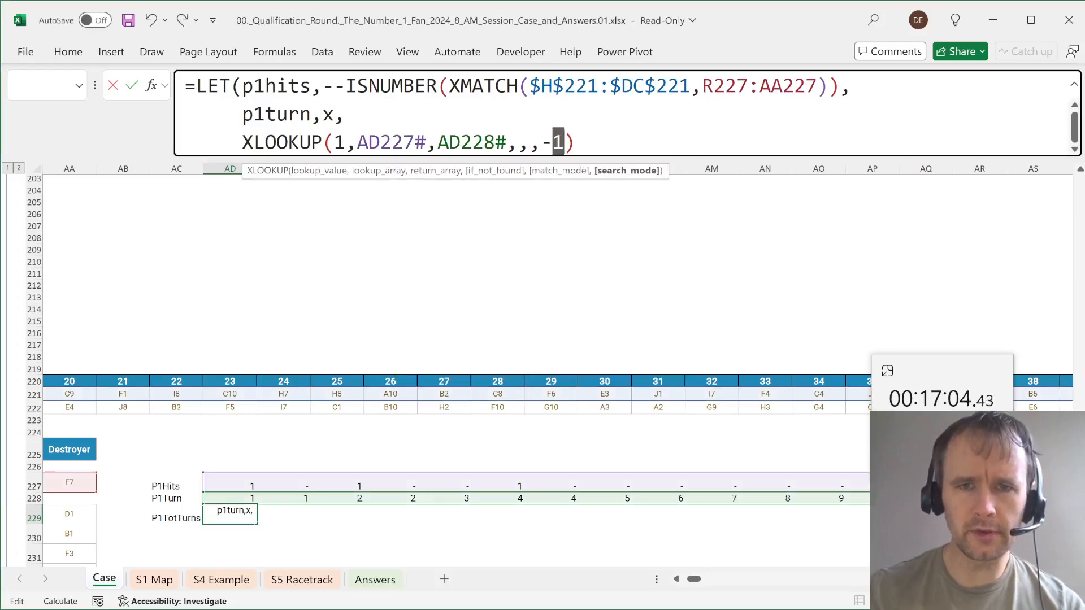
{"action": "right_click", "coordinate": [631, 135]}
{"action": "key", "text": "Escape"}
{"action": "key", "text": "End"}
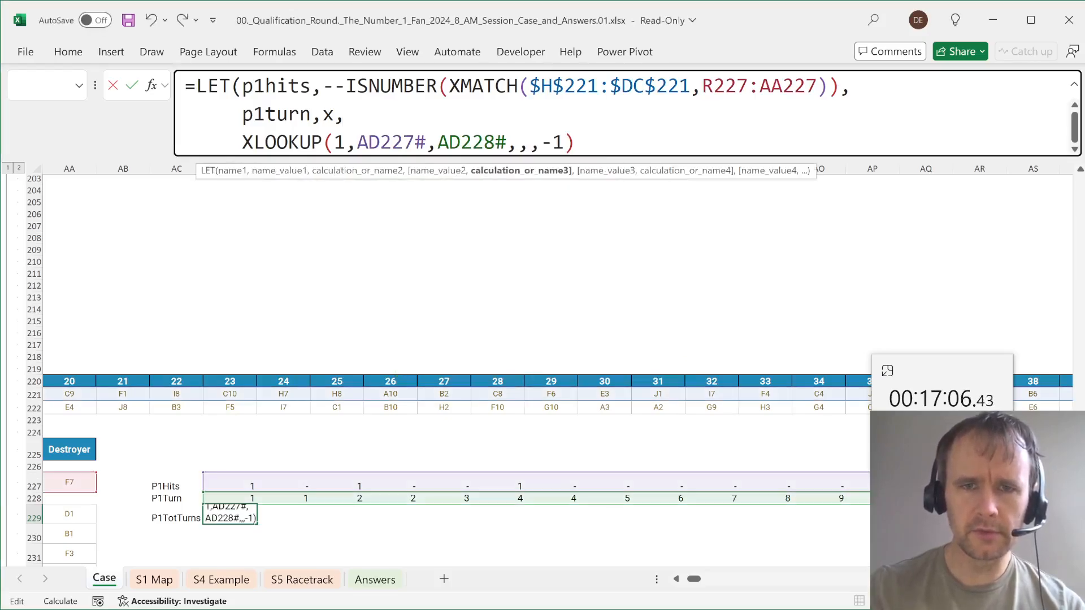
{"action": "type", "text": ")"}
{"action": "key", "text": "Return"}
- Replace the p1turn placeholder in AD229 with the SCAN expression copied from AD228, using p1hits as the _prev array
{"action": "key", "text": "Up"}
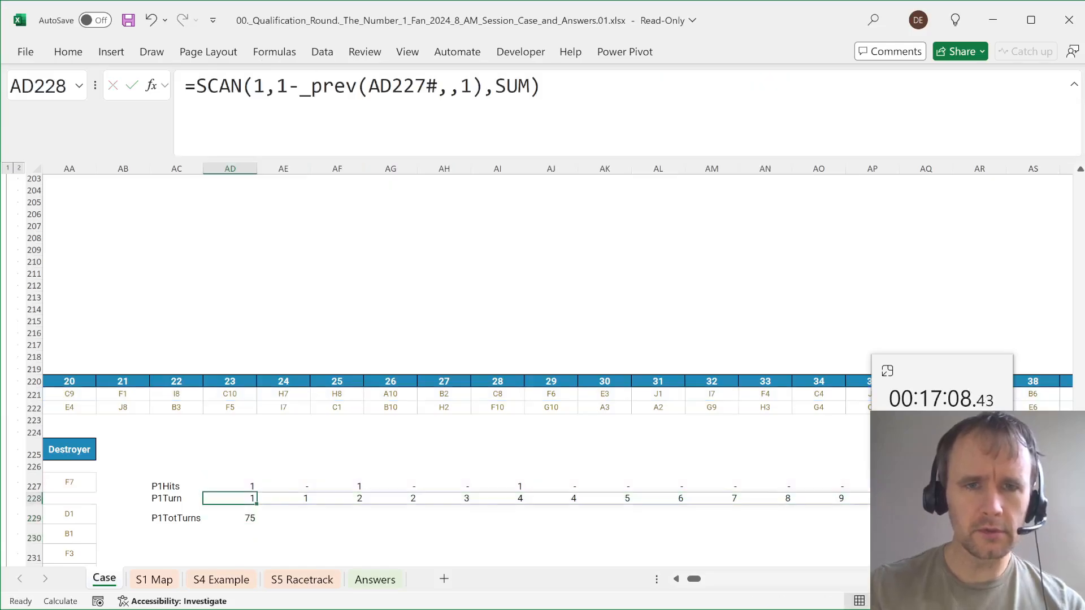
{"action": "left_click_drag", "start_coordinate": [557, 89], "coordinate": [196, 87]}
{"action": "key", "text": "ctrl+c"}
{"action": "key", "text": "Escape"}
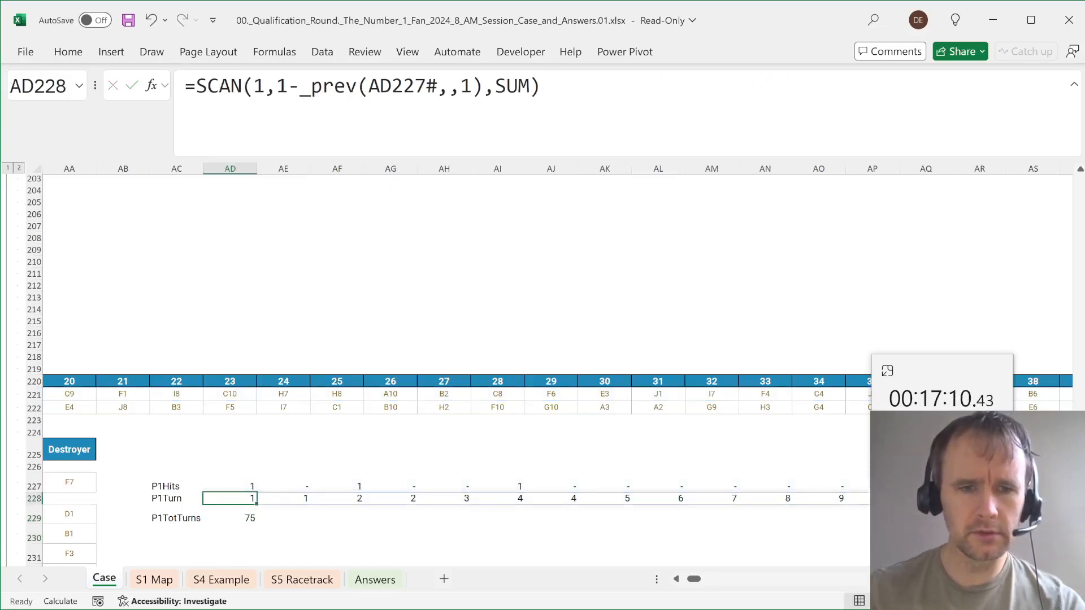
{"action": "key", "text": "Down"}
{"action": "left_click", "coordinate": [334, 115]}
{"action": "key", "text": "BackSpace"}
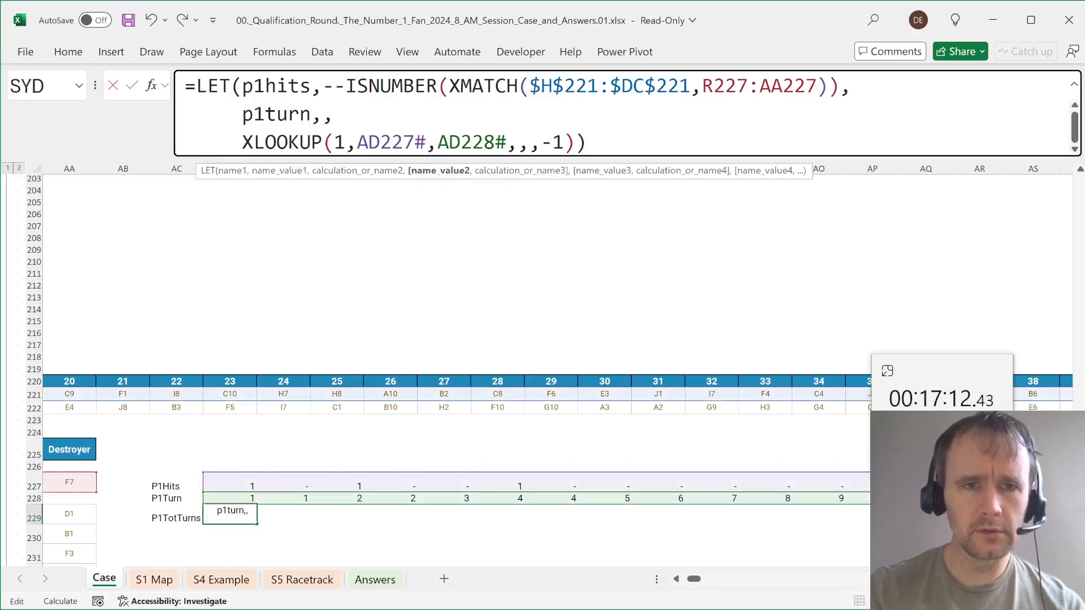
{"action": "key", "text": "ctrl+v"}
{"action": "left_click", "coordinate": [563, 115]}
{"action": "key", "text": "ctrl+shift+Left"}
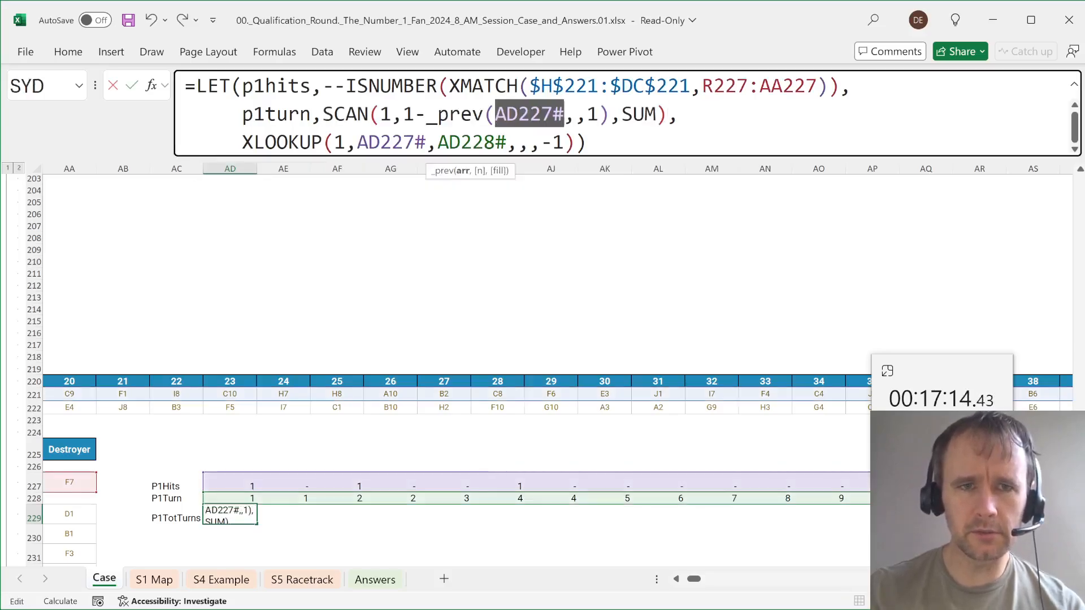
{"action": "type", "text": "p1hits"}
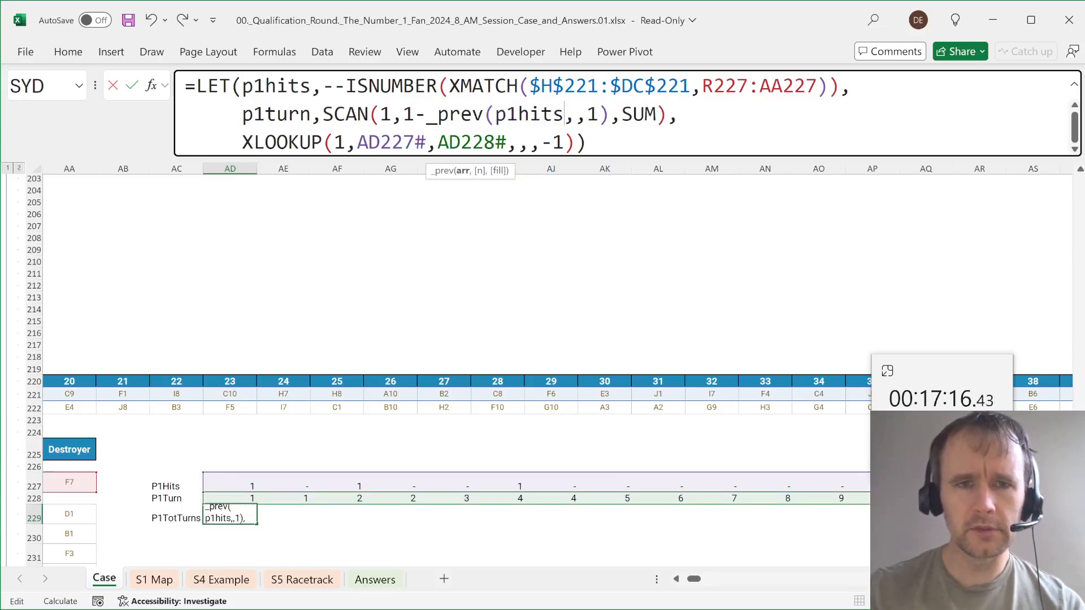
- Replace AD227# and AD228# in the AD229 XLOOKUP with p1hits and p1turn, and commit the formula
{"action": "double_click", "coordinate": [379, 141]}
{"action": "type", "text": "p1hits"}
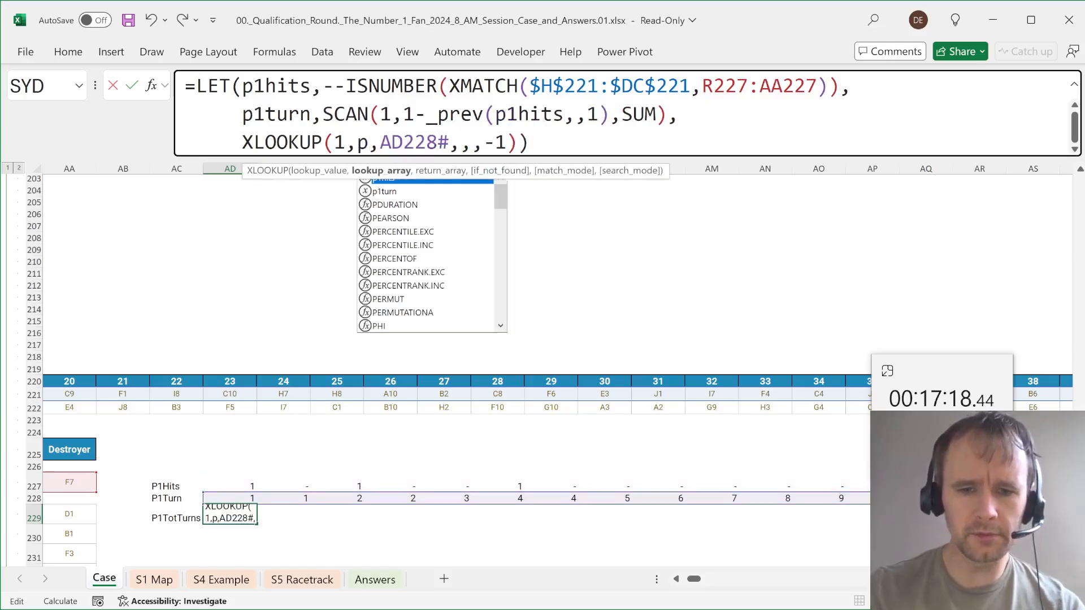
{"action": "double_click", "coordinate": [472, 142]}
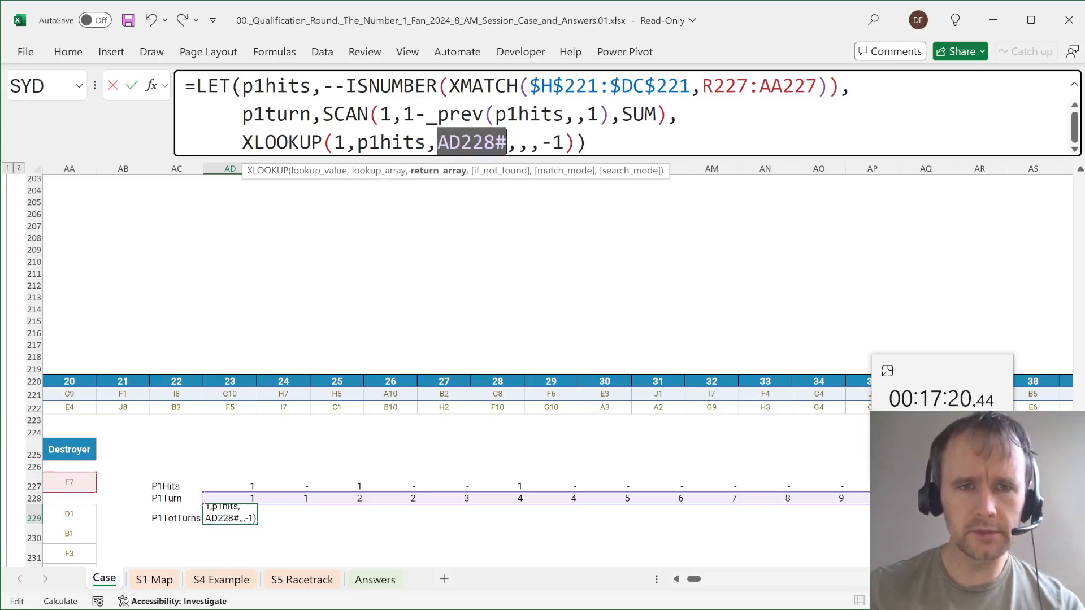
{"action": "type", "text": "p1t"}
{"action": "key", "text": "Tab"}
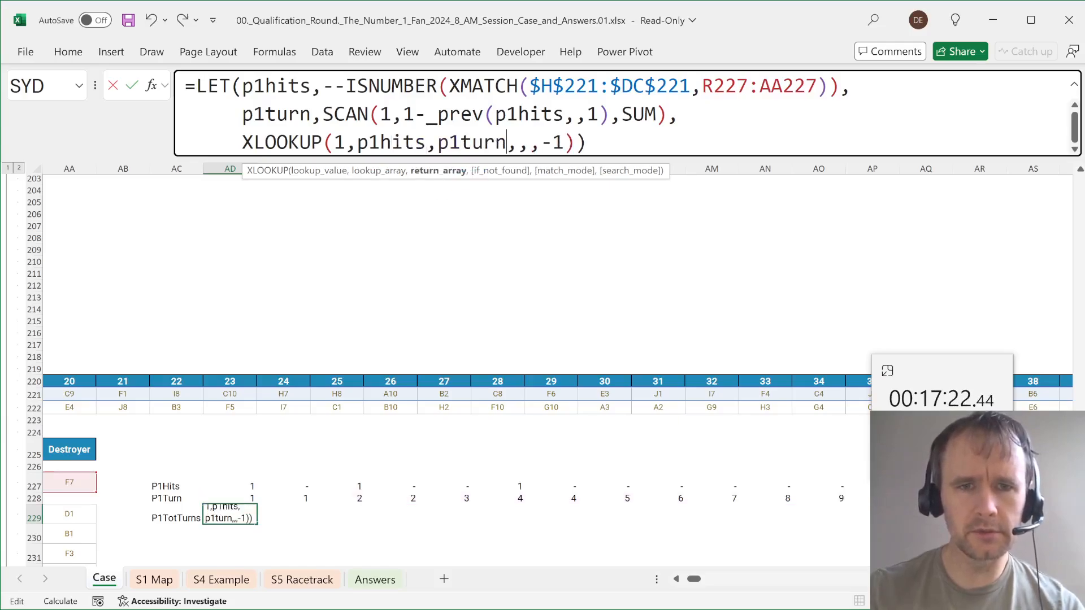
{"action": "key", "text": "Return"}
{"action": "key", "text": "Up"}
{"action": "key", "text": "Up"}
{"action": "key", "text": "Up"}
{"action": "key", "text": "Left"}
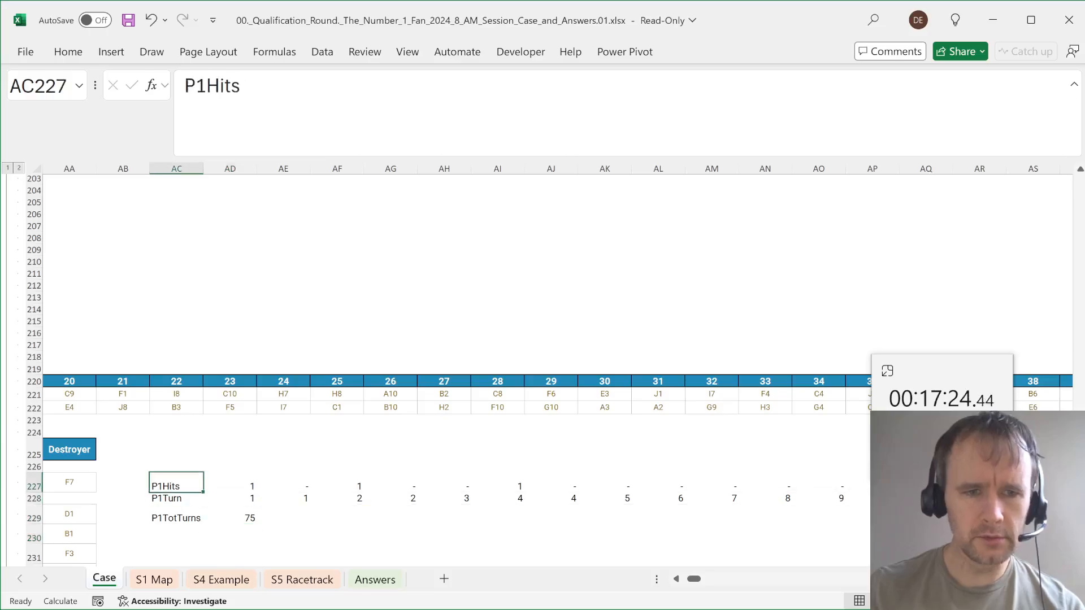
- Clear the P1Hits and P1Turn helper labels and formulas starting in AC227 and AC228
{"action": "key", "text": "ctrl+shift+Right"}
{"action": "key", "text": "shift+Down"}
{"action": "key", "text": "Delete"}
{"action": "key", "text": "Left"}
{"action": "key", "text": "Down"}
{"action": "key", "text": "Right"}
{"action": "key", "text": "Down"}
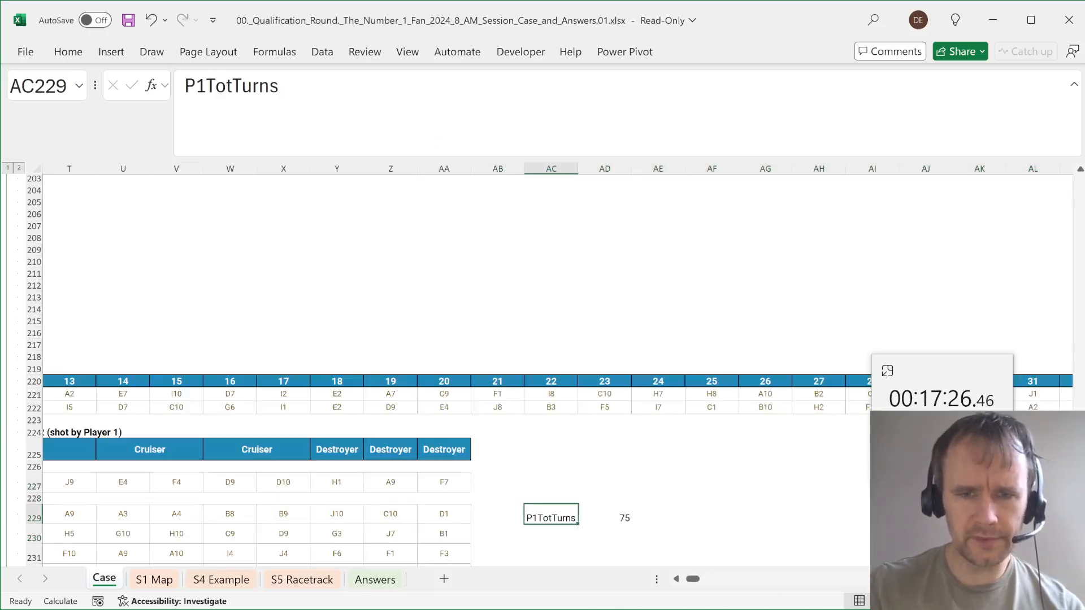
- Move the P1TotTurns label and its formula from AC229:AD229 up to AC227:AD227
{"action": "key", "text": "Down"}
{"action": "key", "text": "Up"}
{"action": "key", "text": "shift+Right"}
{"action": "key", "text": "ctrl+x"}
{"action": "key", "text": "Up"}
{"action": "key", "text": "Up"}
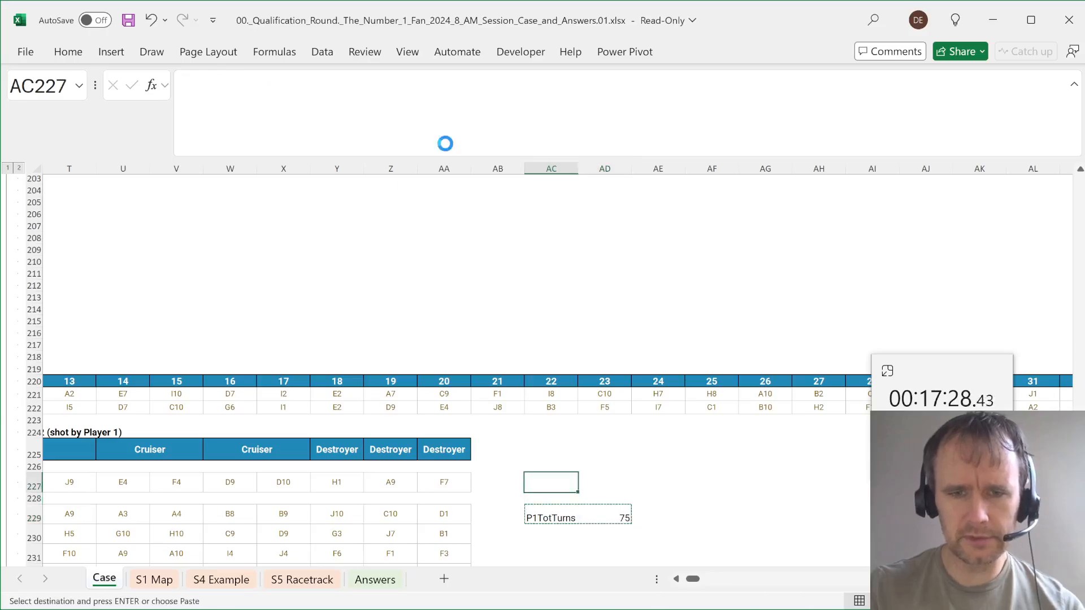
{"action": "key", "text": "ctrl+v"}
- Enter the label P2TotTurns in AF227
{"action": "key", "text": "Right"}
{"action": "key", "text": "Right"}
{"action": "key", "text": "Right"}
{"action": "type", "text": "P2"}
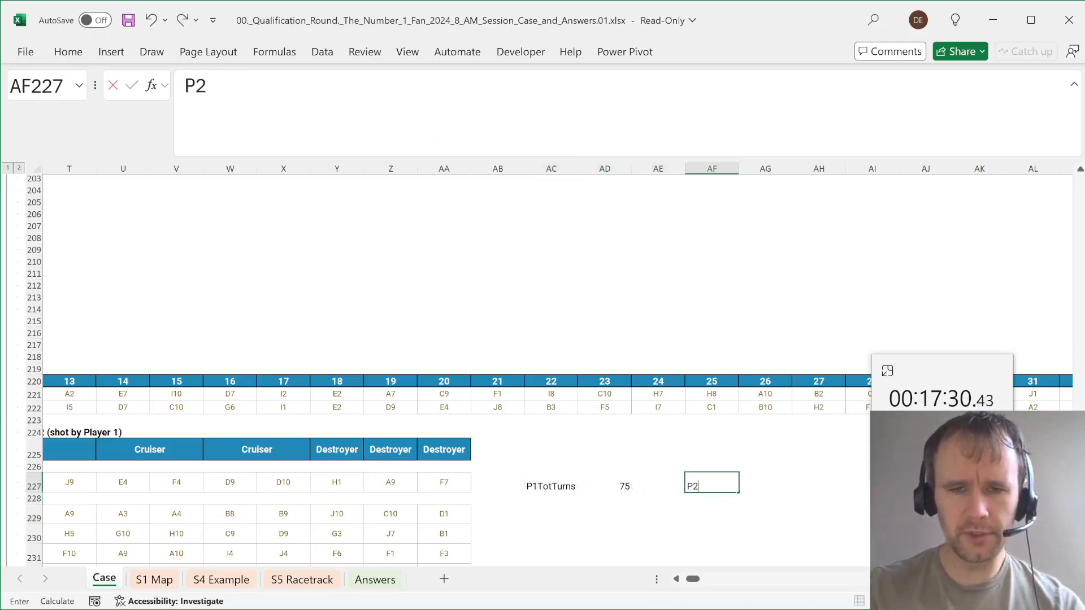
{"action": "type", "text": "TotTurn"}
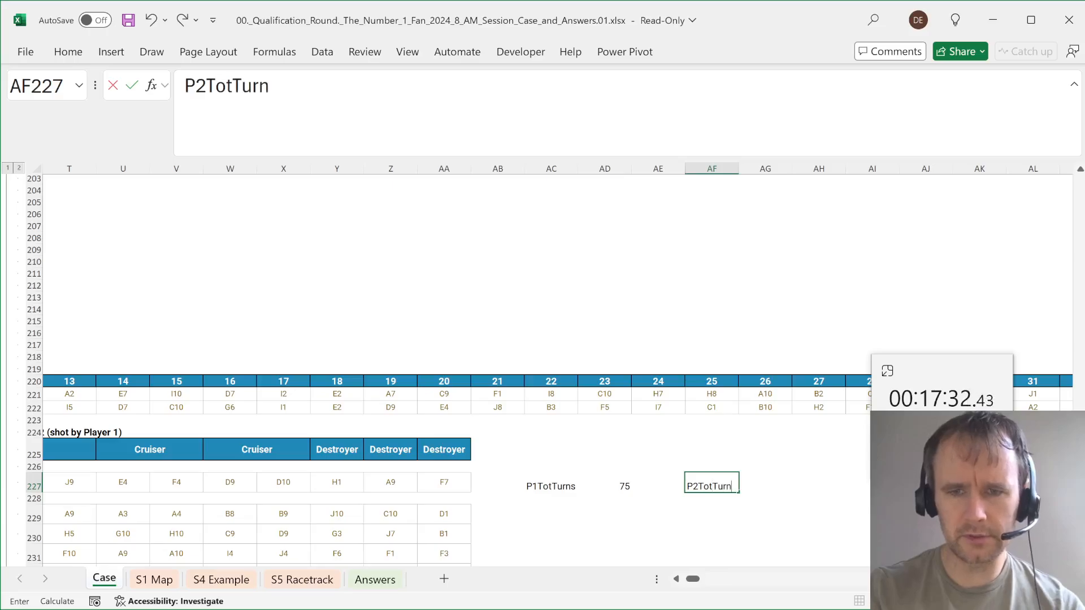
{"action": "type", "text": "s"}
{"action": "key", "text": "Return"}
- Copy the text of the LET formula in AD227 into AG227 so its references do not shift
{"action": "key", "text": "Up"}
{"action": "key", "text": "Left"}
{"action": "key", "text": "Left"}
{"action": "key", "text": "F2"}
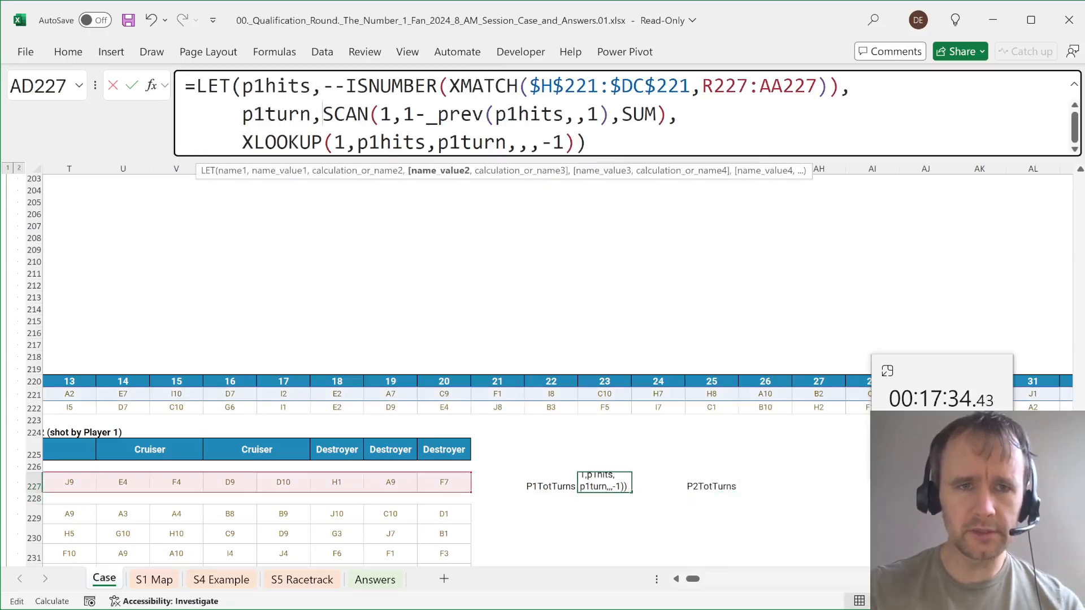
{"action": "key", "text": "ctrl+a"}
{"action": "key", "text": "ctrl+c"}
{"action": "key", "text": "Escape"}
{"action": "key", "text": "Right"}
{"action": "key", "text": "Right"}
{"action": "key", "text": "Right"}
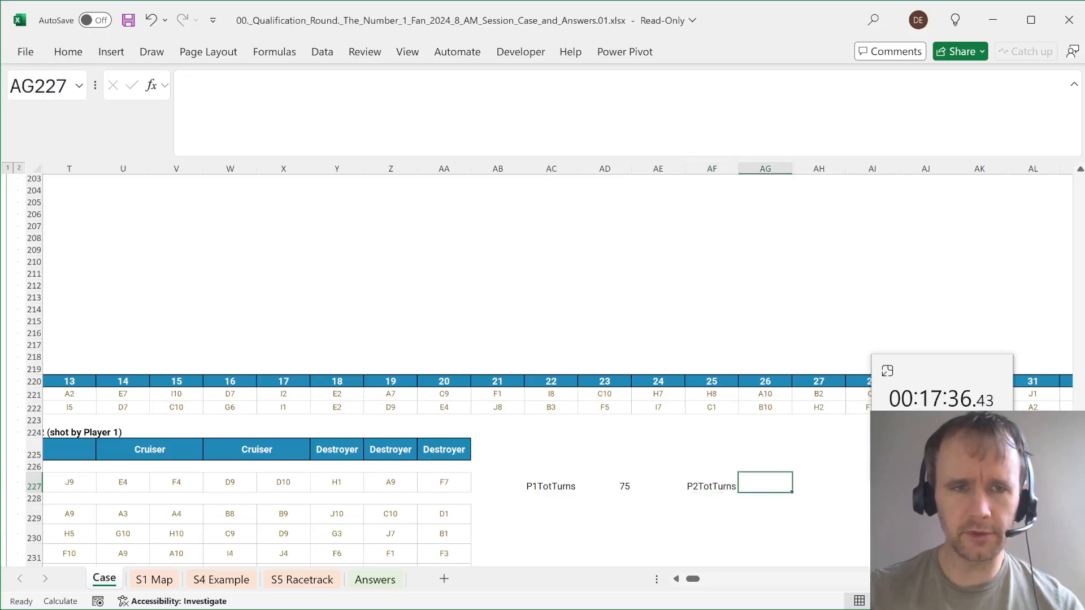
{"action": "key", "text": "F2"}
{"action": "key", "text": "ctrl+v"}
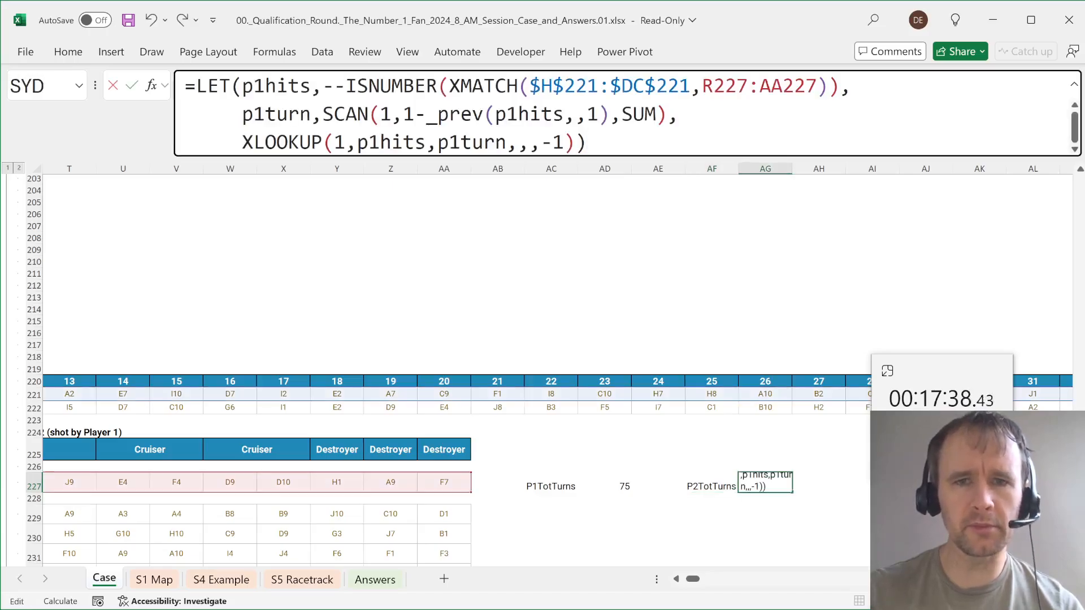
- Redirect the AG227 formula to Player 2's shots in $H$222:$DC$222 and Player 1's ships in G227:P227, and commit it
{"action": "left_click_drag", "start_coordinate": [498, 399], "coordinate": [498, 411]}
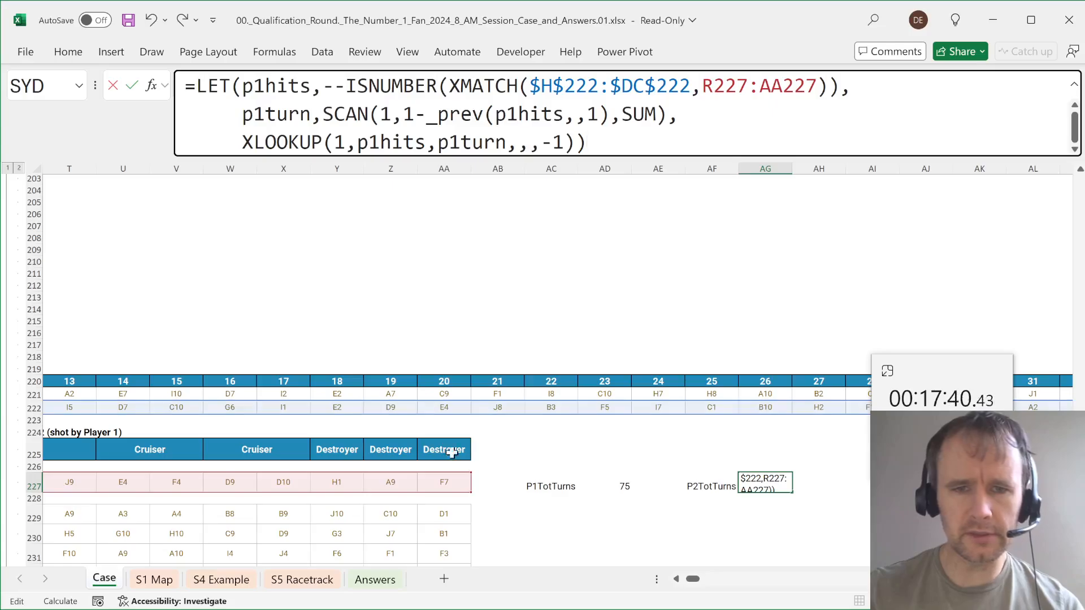
{"action": "scroll", "coordinate": [368, 502], "scroll_direction": "left", "scroll_amount": 10}
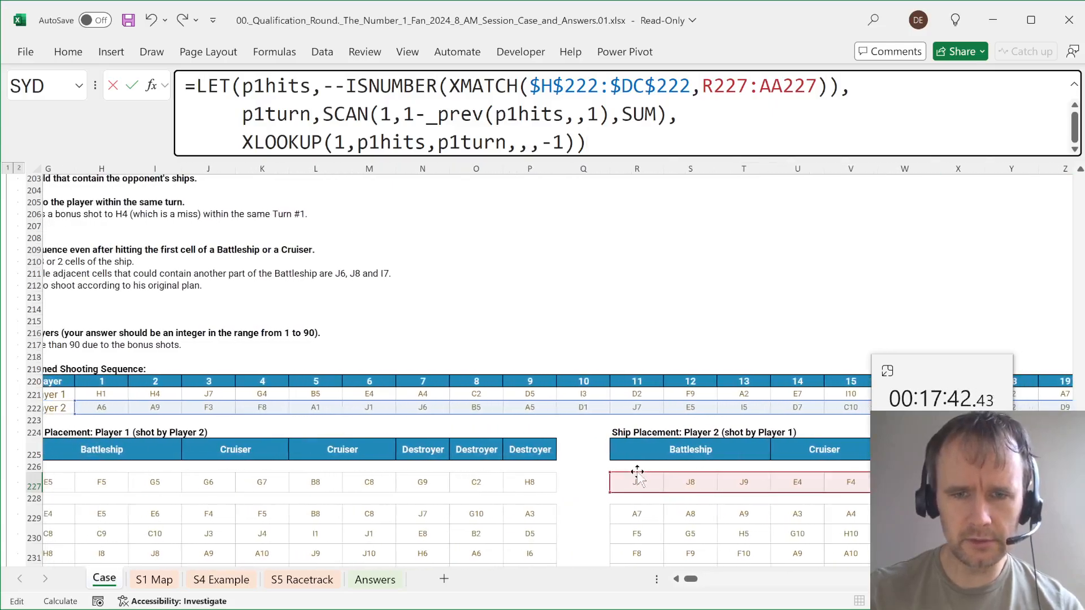
{"action": "left_click_drag", "start_coordinate": [639, 480], "coordinate": [90, 482]}
{"action": "key", "text": "Return"}
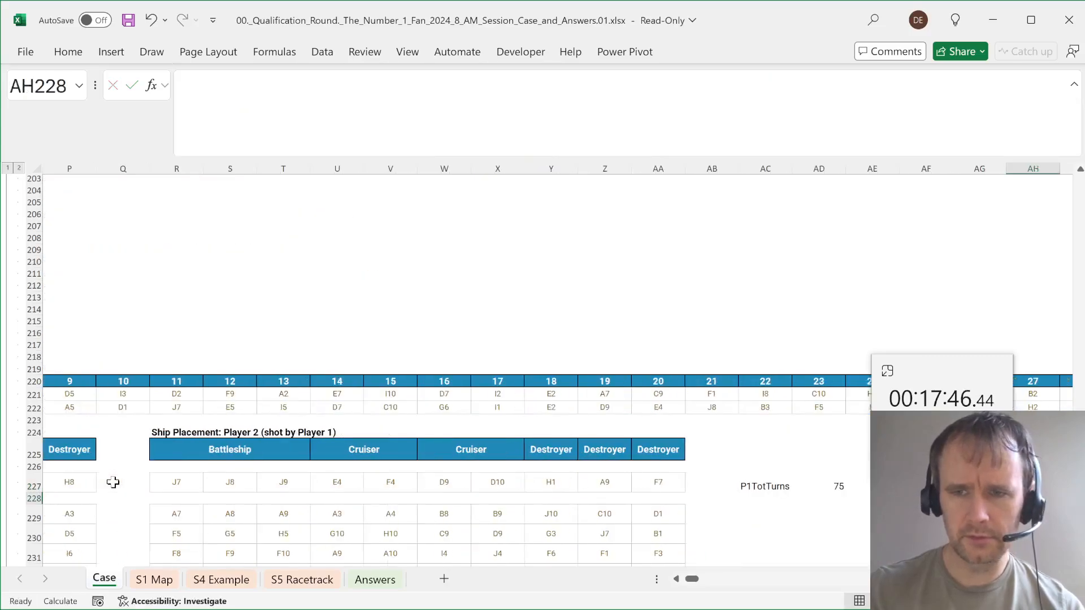
- Examine row 227 back to the Example4 answer and compare it with the two players' turn totals
{"action": "key", "text": "Up"}
{"action": "key", "text": "Left"}
{"action": "key", "text": "Left"}
{"action": "key", "text": "Left"}
{"action": "key", "text": "Left"}
{"action": "key", "text": "Left"}
{"action": "key", "text": "ctrl+shift+Left"}
{"action": "key", "text": "ctrl+shift+Left"}
{"action": "key", "text": "ctrl+shift+Left"}
{"action": "key", "text": "ctrl+shift+Left"}
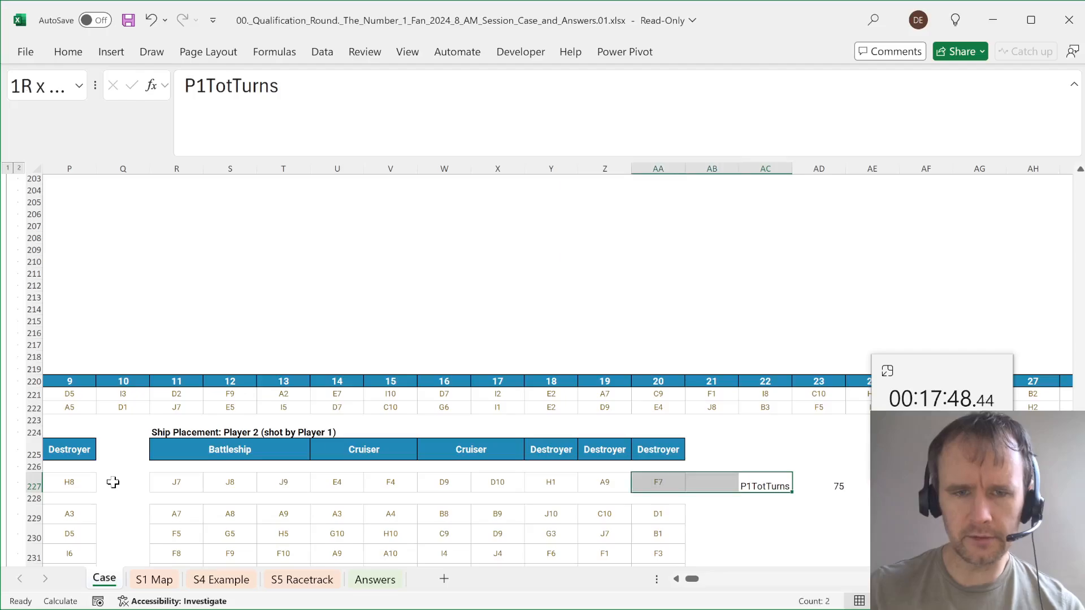
{"action": "key", "text": "ctrl+shift+Left"}
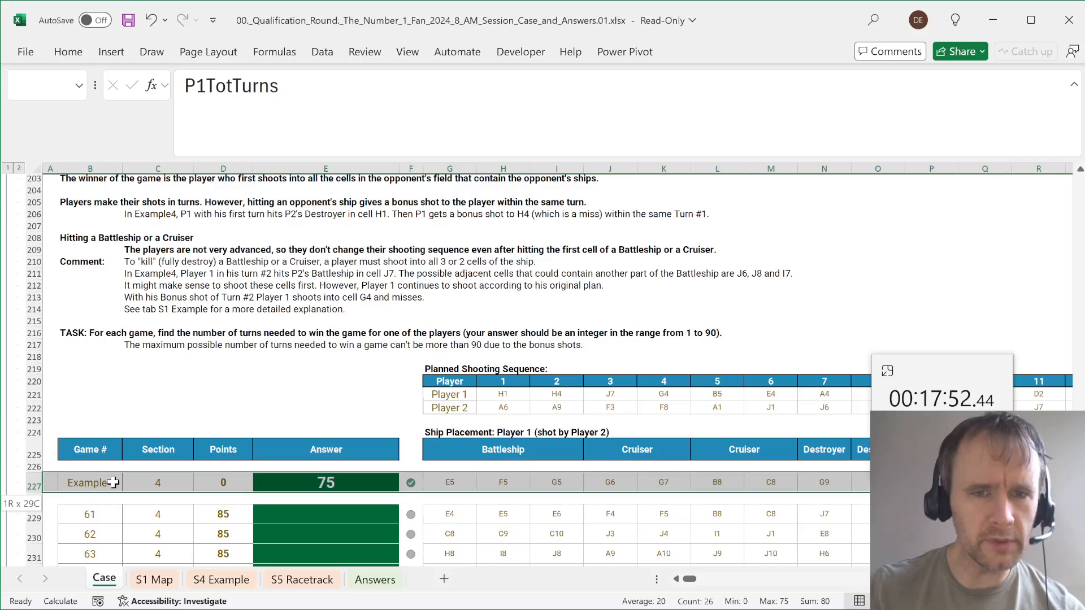
{"action": "key", "text": "Right"}
{"action": "key", "text": "Right"}
{"action": "key", "text": "Right"}
{"action": "key", "text": "Right"}
{"action": "key", "text": "Right"}
{"action": "key", "text": "Right"}
{"action": "key", "text": "Right"}
{"action": "key", "text": "Right"}
{"action": "key", "text": "Right"}
{"action": "key", "text": "Right"}
{"action": "key", "text": "Right"}
{"action": "key", "text": "ctrl+Left"}
{"action": "key", "text": "Right"}
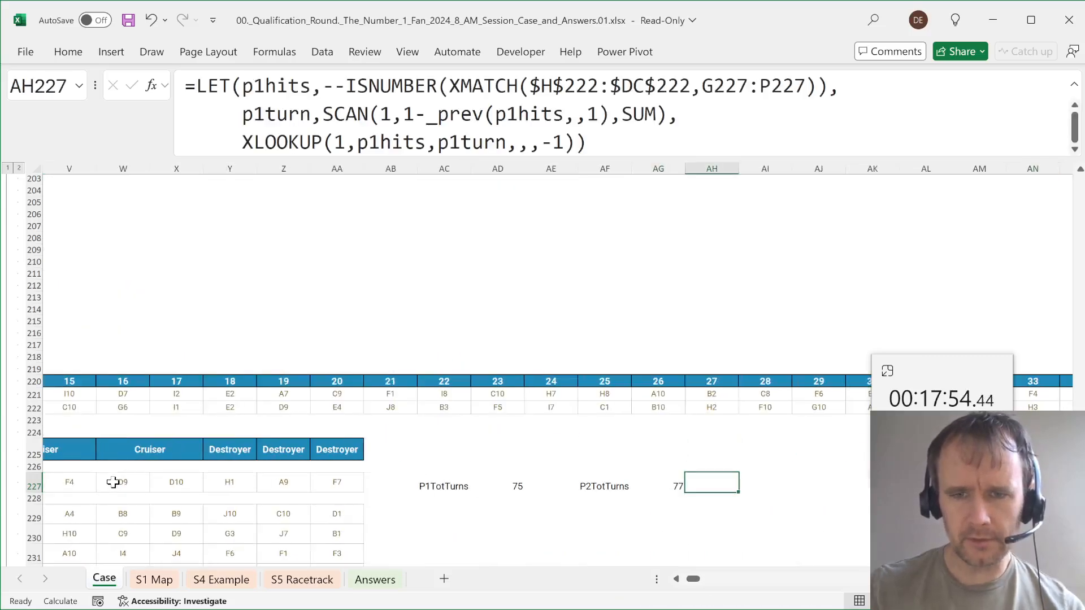
{"action": "key", "text": "Right"}
{"action": "type", "text": "=min"}
{"action": "key", "text": "Tab"}
{"action": "key", "text": "Return"}
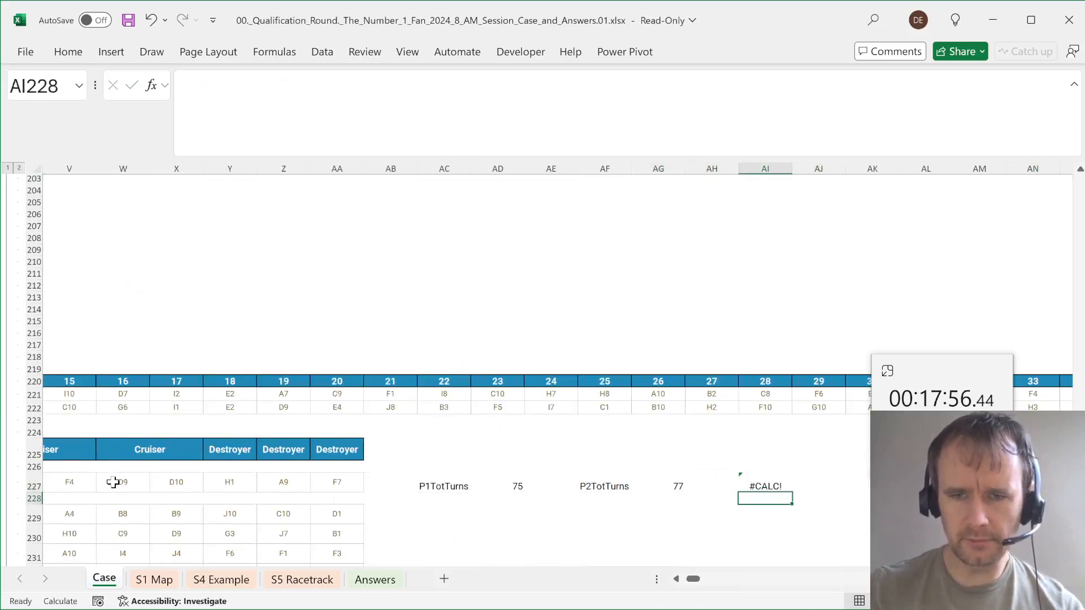
{"action": "key", "text": "Up"}
{"action": "type", "text": "=min"}
{"action": "key", "text": "Escape"}
{"action": "key", "text": "Left"}
{"action": "key", "text": "Left"}
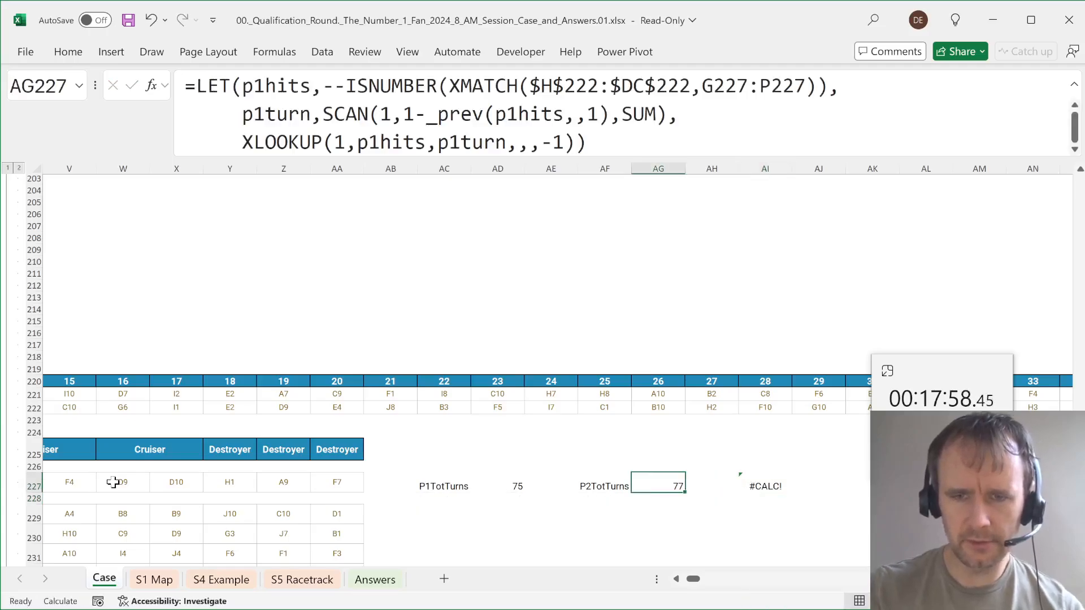
- Enter =MIN(AD227:AG227) in AI227 to get the lower of the two players' turn totals
{"action": "key", "text": "Right"}
{"action": "key", "text": "Right"}
{"action": "type", "text": "=min"}
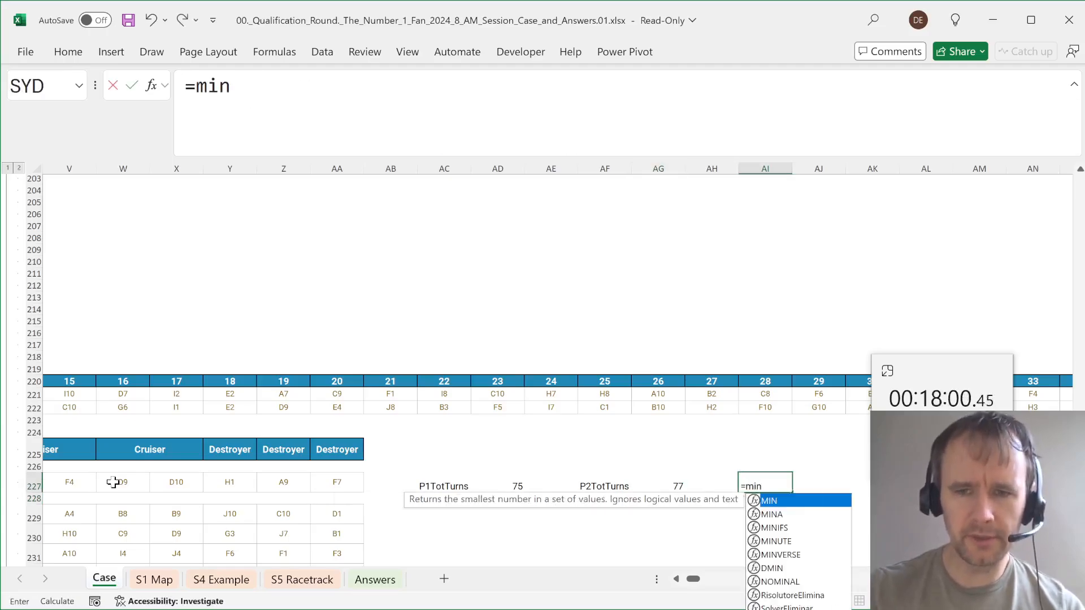
{"action": "key", "text": "Tab"}
{"action": "key", "text": "Left"}
{"action": "key", "text": "Left"}
{"action": "key", "text": "shift+Left"}
{"action": "key", "text": "shift+Left"}
{"action": "key", "text": "shift+Left"}
{"action": "key", "text": "ctrl+Return"}
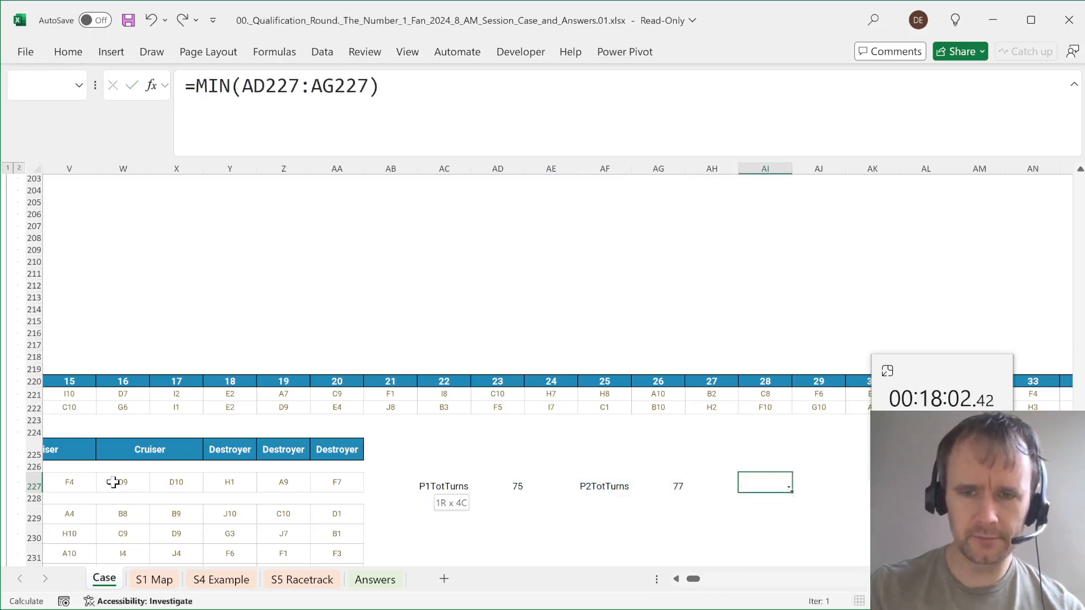
- Move the P2TotTurns label to AG226, above its formula
{"action": "key", "text": "Left"}
{"action": "key", "text": "Left"}
{"action": "key", "text": "Left"}
{"action": "key", "text": "ctrl+x"}
{"action": "key", "text": "Up"}
{"action": "key", "text": "Right"}
{"action": "key", "text": "Return"}
- Move the P1TotTurns label from AC227 to AD226, above its formula
{"action": "key", "text": "Left"}
{"action": "key", "text": "Left"}
{"action": "key", "text": "Down"}
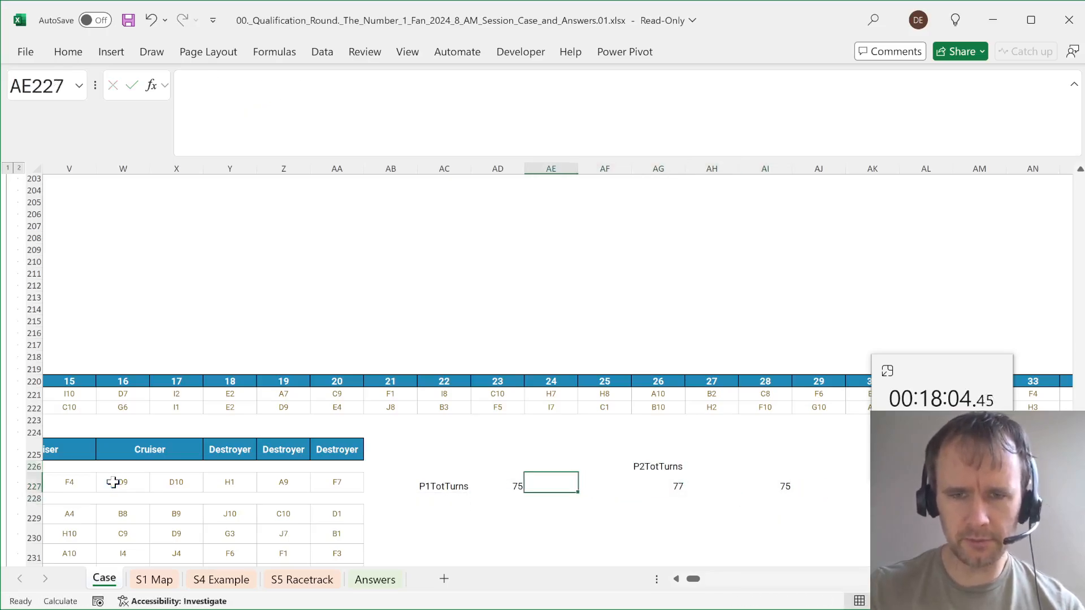
{"action": "key", "text": "Left"}
{"action": "key", "text": "Down"}
{"action": "key", "text": "Up"}
{"action": "key", "text": "Left"}
{"action": "key", "text": "ctrl+x"}
{"action": "key", "text": "Up"}
{"action": "key", "text": "Right"}
{"action": "key", "text": "Return"}
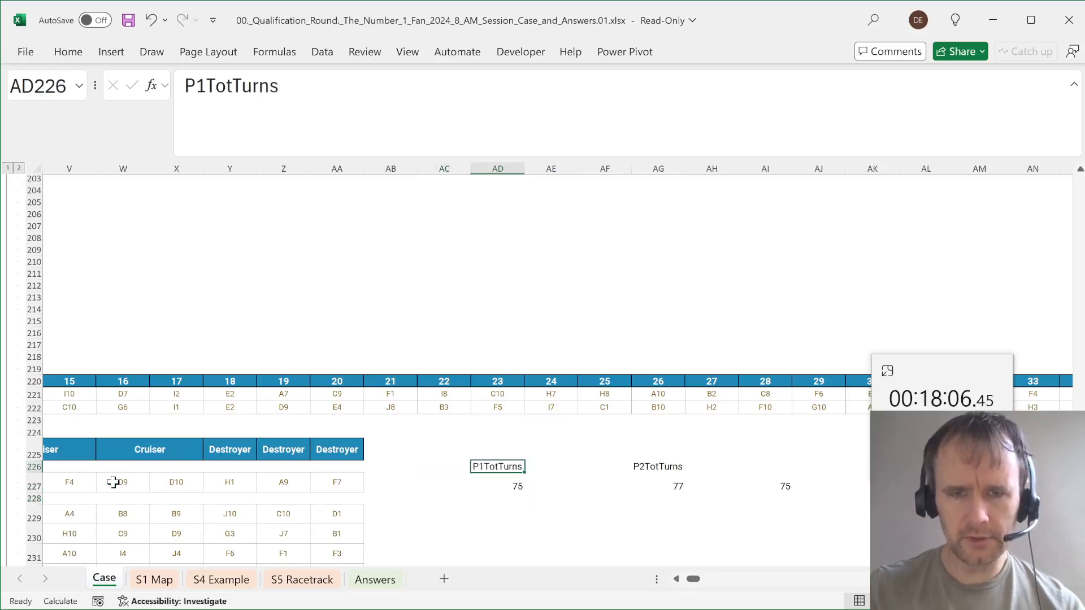
- Move the P2TotTurns label and formula from AG226:AG227 to AE226:AE227, next to Player 1's column
{"action": "key", "text": "shift+Down"}
{"action": "key", "text": "shift+Right"}
{"action": "key", "text": "shift+Left"}
{"action": "key", "text": "Right"}
{"action": "key", "text": "Right"}
{"action": "key", "text": "Right"}
{"action": "key", "text": "shift+Down"}
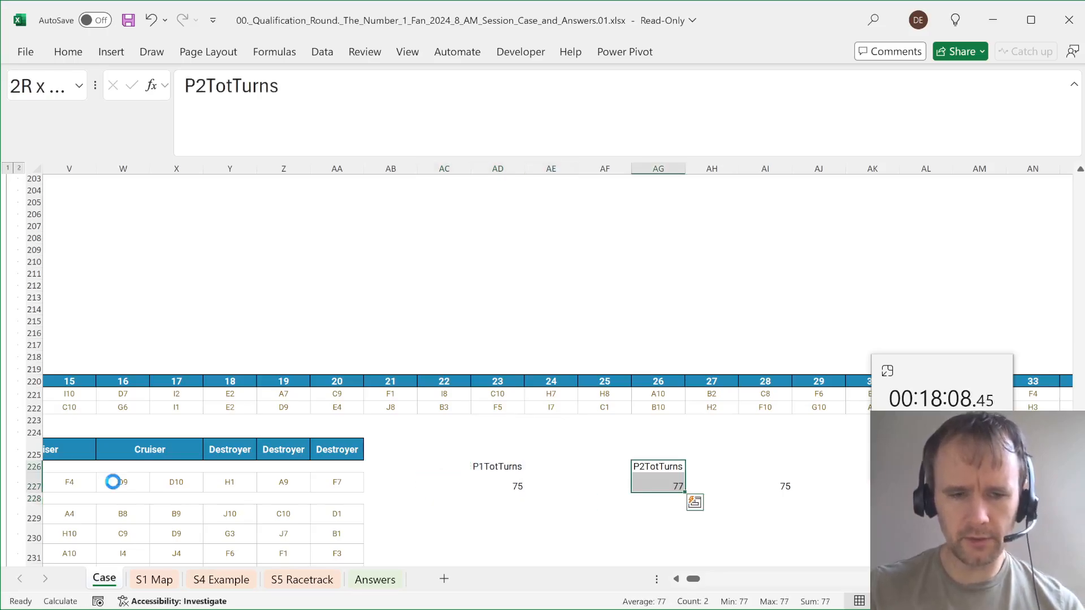
{"action": "key", "text": "ctrl+x"}
{"action": "key", "text": "Left"}
{"action": "key", "text": "Left"}
{"action": "key", "text": "Return"}
- Move the MIN formula from AI227 to AF227 and label it Min in AF226
{"action": "key", "text": "Right"}
{"action": "key", "text": "Down"}
{"action": "key", "text": "Down"}
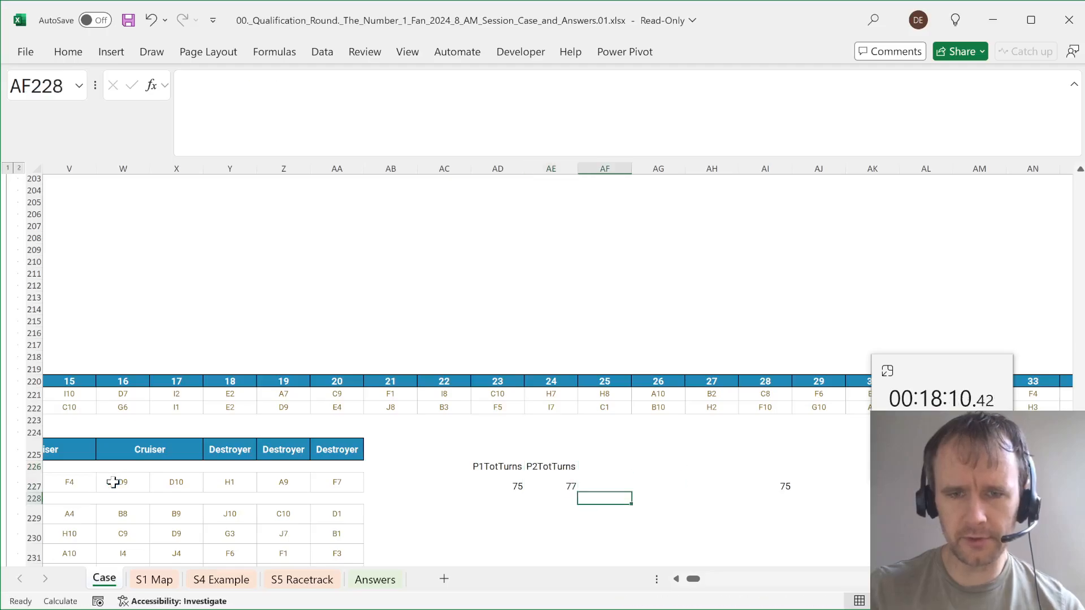
{"action": "key", "text": "Up"}
{"action": "key", "text": "Right"}
{"action": "key", "text": "Right"}
{"action": "key", "text": "Right"}
{"action": "key", "text": "ctrl+x"}
{"action": "key", "text": "Left"}
{"action": "key", "text": "Left"}
{"action": "key", "text": "Left"}
{"action": "key", "text": "Return"}
{"action": "key", "text": "Up"}
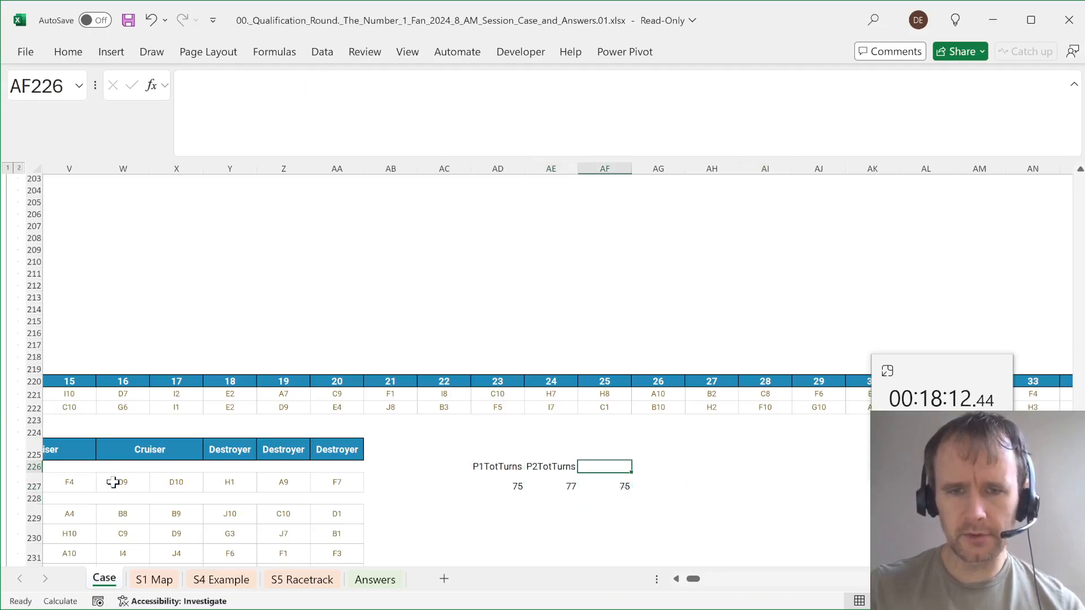
{"action": "type", "text": "Min"}
{"action": "key", "text": "Return"}
- Copy the three Example4 formulas in AD227:AF227 to AD229:AF229 for the first game
{"action": "key", "text": "Left"}
{"action": "key", "text": "Left"}
{"action": "key", "text": "shift+Right"}
{"action": "key", "text": "shift+Right"}
{"action": "key", "text": "ctrl+x"}
{"action": "key", "text": "Down"}
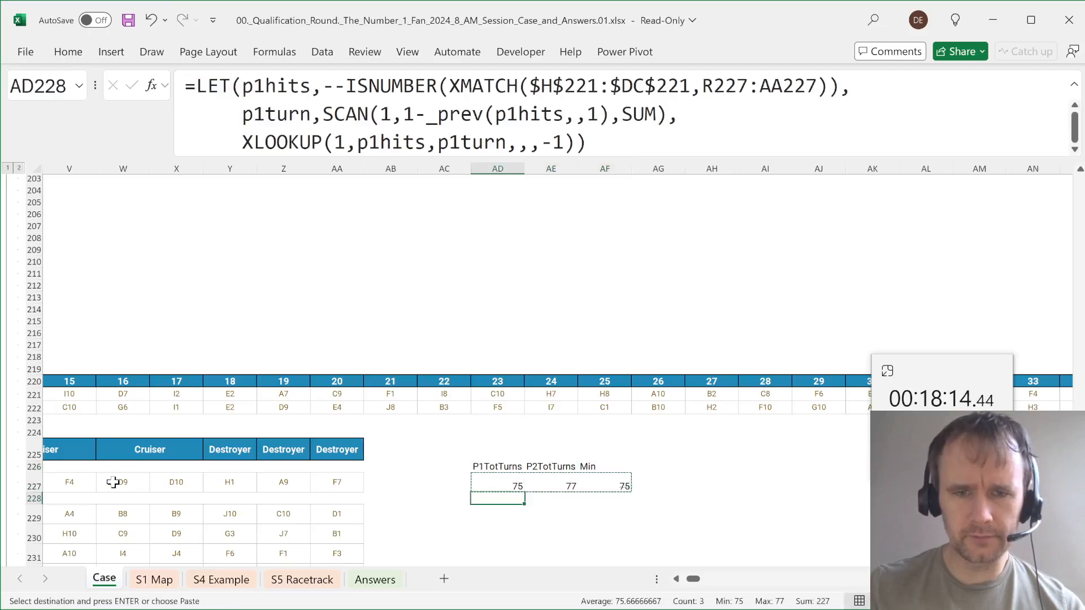
{"action": "key", "text": "Down"}
{"action": "key", "text": "ctrl+v"}
- Fill the AD229:AF229 formulas down through row 248 for all games
{"action": "key", "text": "shift+Page_Down"}
{"action": "key", "text": "shift+Up"}
{"action": "key", "text": "shift+Up"}
{"action": "key", "text": "shift+Up"}
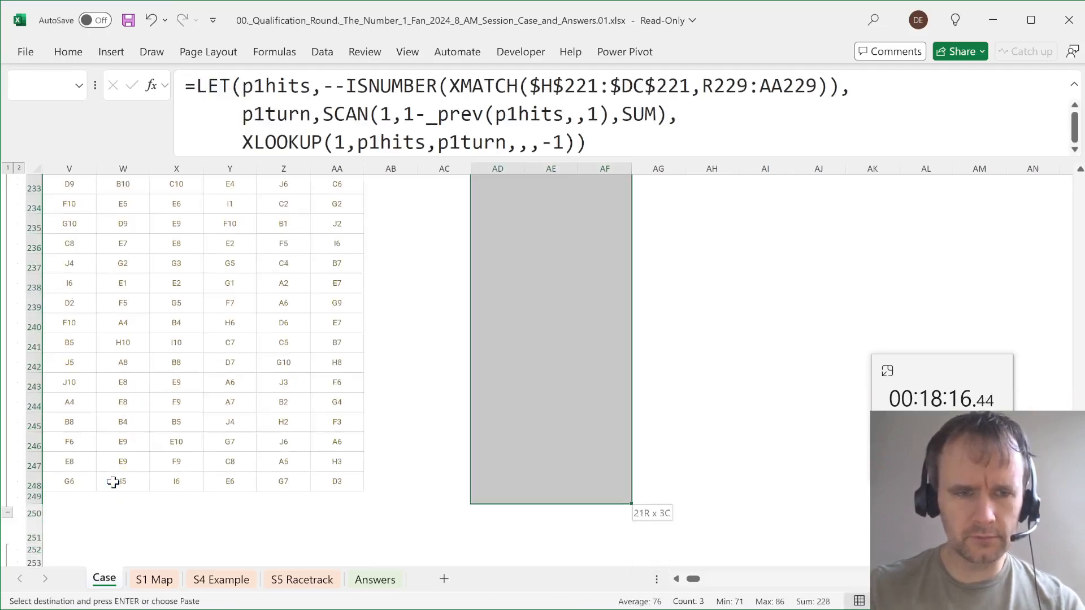
{"action": "key", "text": "shift+Up"}
{"action": "key", "text": "ctrl+d"}
- Inspect the Min column, re-evaluating the AF229 formula and opening its error-checking options
{"action": "key", "text": "Tab"}
{"action": "key", "text": "Right"}
{"action": "key", "text": "ctrl+shift+Down"}
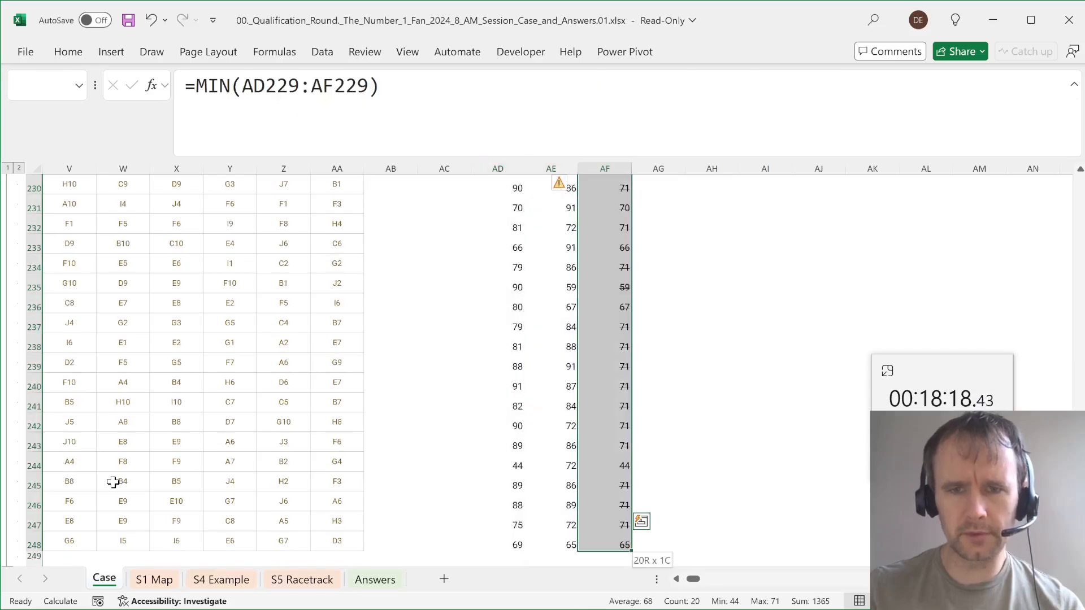
{"action": "key", "text": "shift+BackSpace"}
{"action": "key", "text": "F2"}
{"action": "key", "text": "Return"}
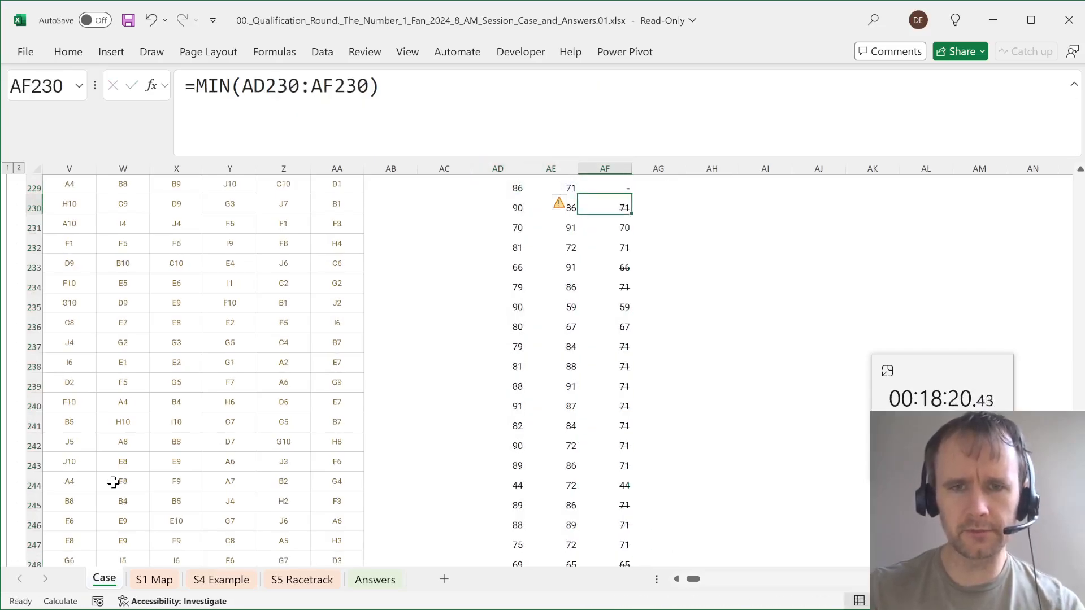
{"action": "key", "text": "Up"}
{"action": "scroll", "coordinate": [113, 482], "scroll_direction": "up", "scroll_amount": 2}
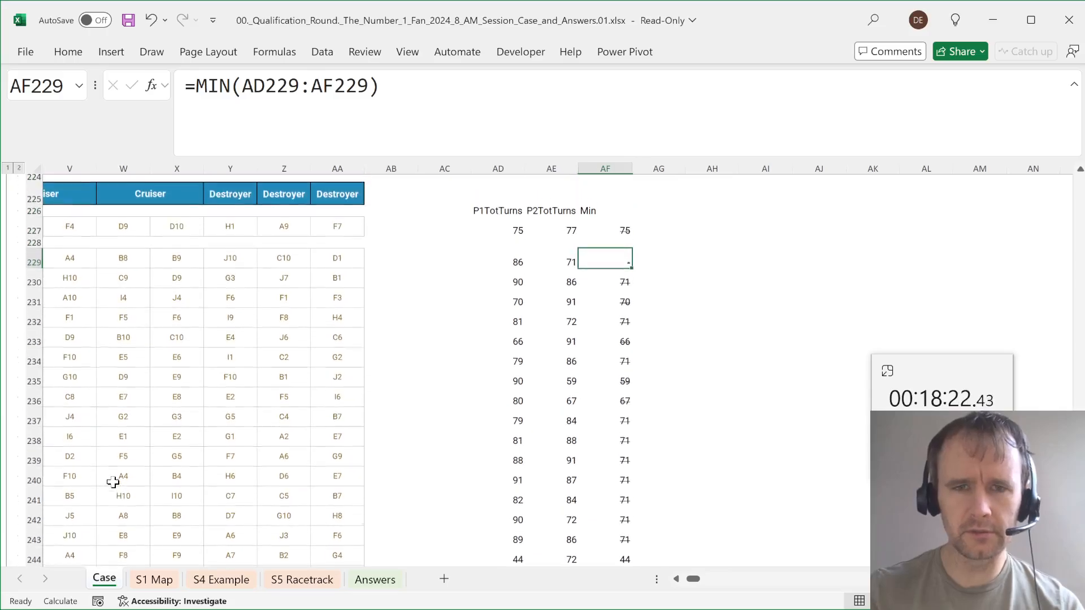
{"action": "left_click", "coordinate": [562, 258]}
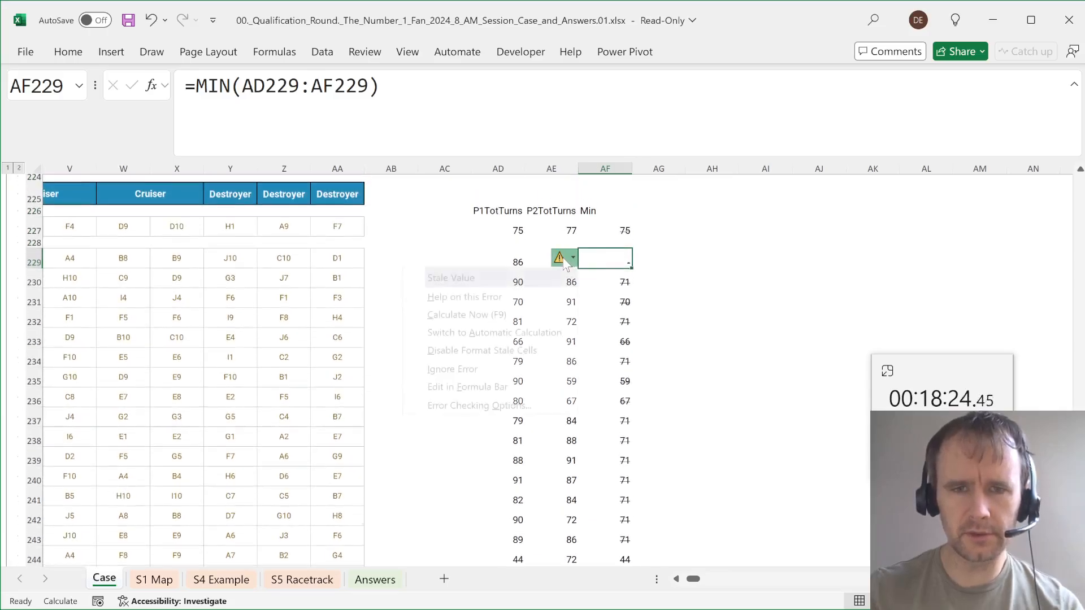
{"action": "key", "text": "Escape"}
- Correct the range in AF229 so the formula reads =MIN(AD229:AE229)
{"action": "key", "text": "F2"}
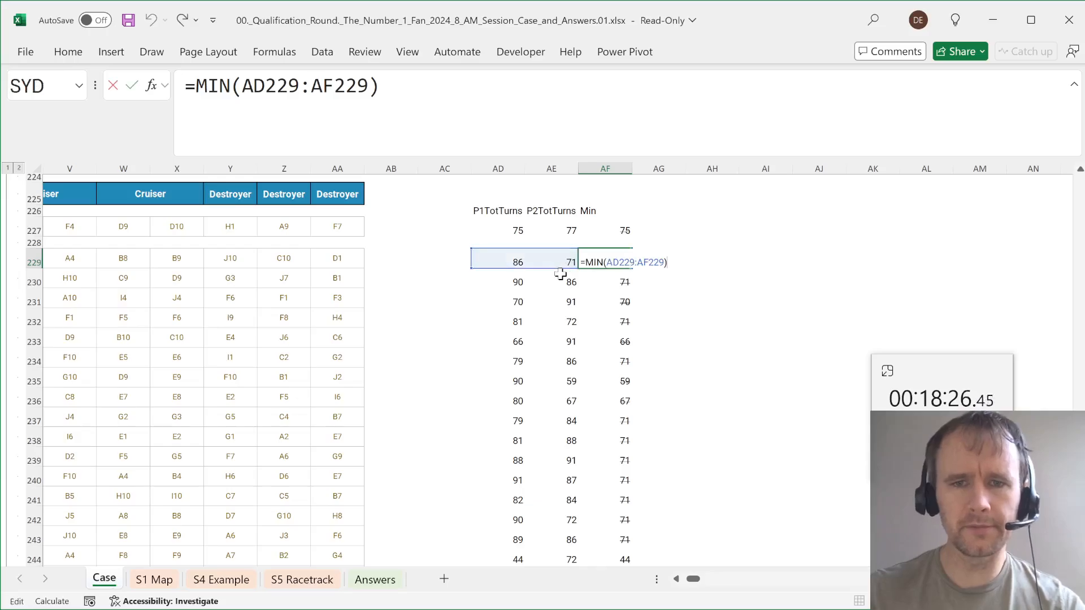
{"action": "left_click", "coordinate": [335, 87]}
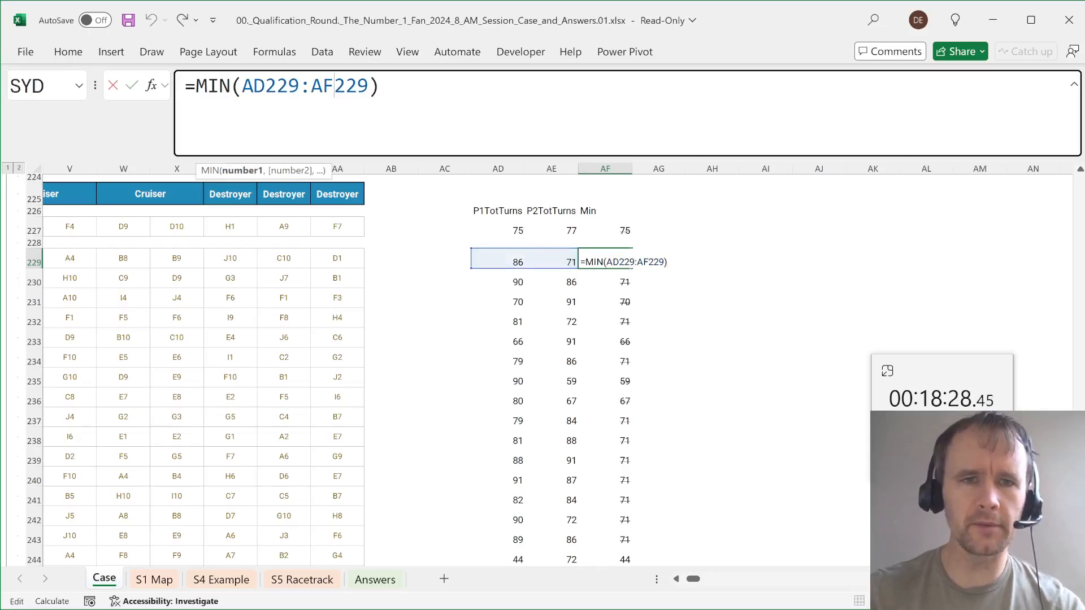
{"action": "key", "text": "BackSpace"}
{"action": "type", "text": "e"}
{"action": "key", "text": "Return"}
- Fill the corrected AF229 MIN formula down the Min column through row 248
{"action": "key", "text": "Up"}
{"action": "key", "text": "ctrl+c"}
{"action": "key", "text": "Up"}
{"action": "key", "text": "Up"}
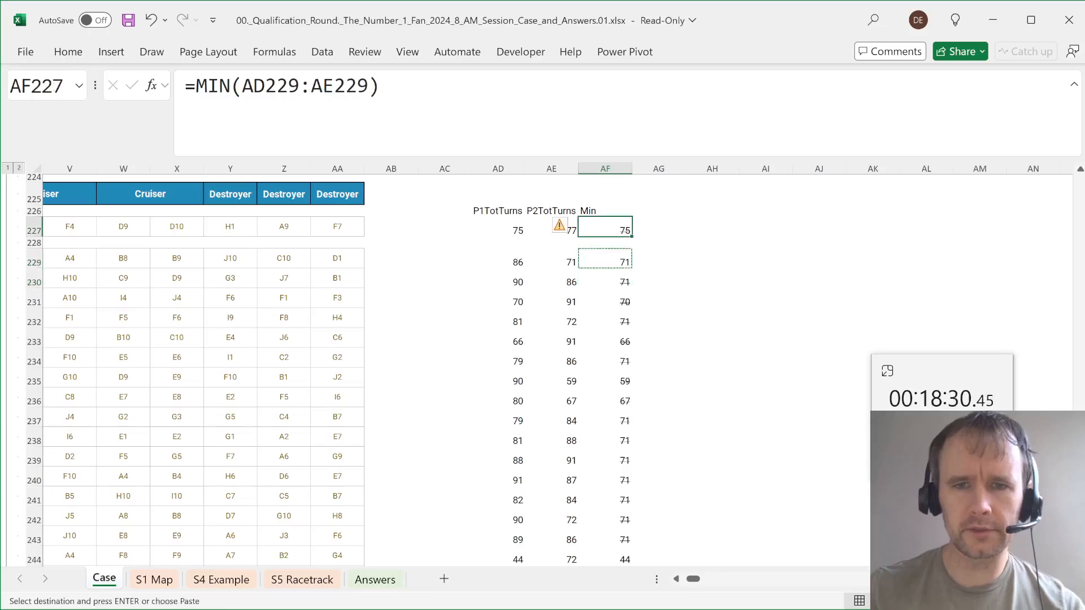
{"action": "key", "text": "ctrl+v"}
{"action": "key", "text": "ctrl+shift+Down"}
{"action": "key", "text": "Return"}
{"action": "key", "text": "Up"}
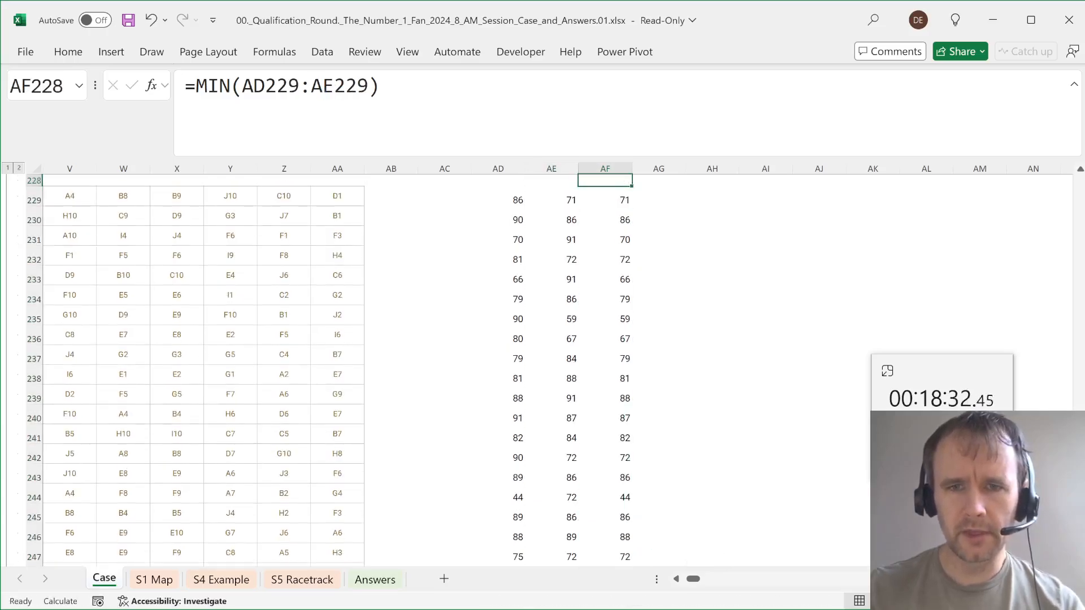
- Copy the Min results AF229:AF248 and paste them as links into the Answer cells E229:E248, starting with =AF229
{"action": "key", "text": "Down"}
{"action": "key", "text": "ctrl+shift+Down"}
{"action": "key", "text": "ctrl+c"}
{"action": "key", "text": "ctrl+Left"}
{"action": "key", "text": "ctrl+Left"}
{"action": "key", "text": "ctrl+Left"}
{"action": "key", "text": "ctrl+Left"}
{"action": "key", "text": "ctrl+Left"}
{"action": "key", "text": "ctrl+Left"}
{"action": "key", "text": "Right"}
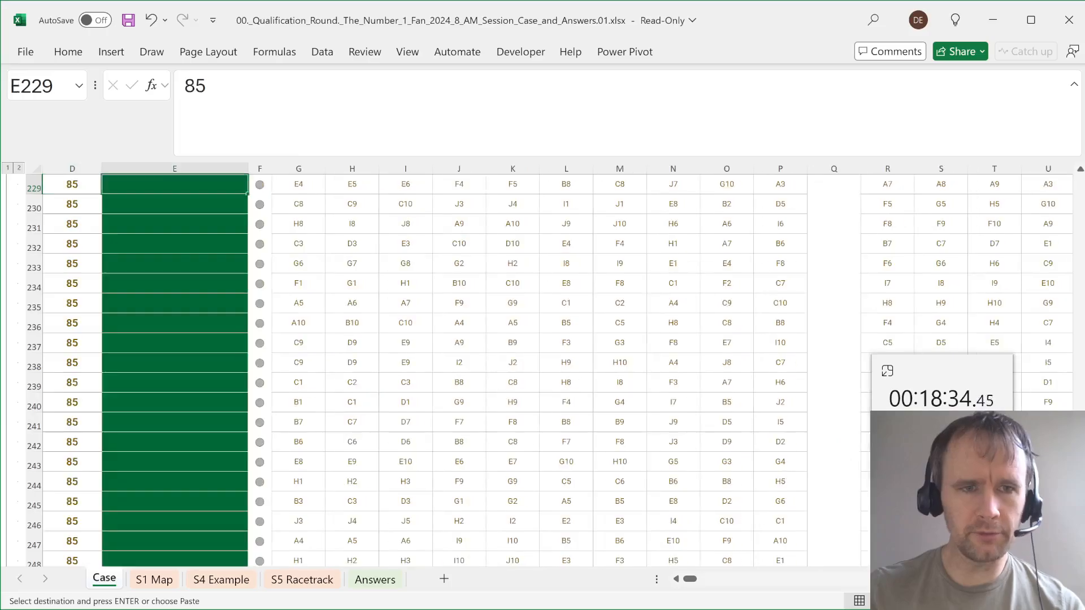
{"action": "key", "text": "ctrl+v"}
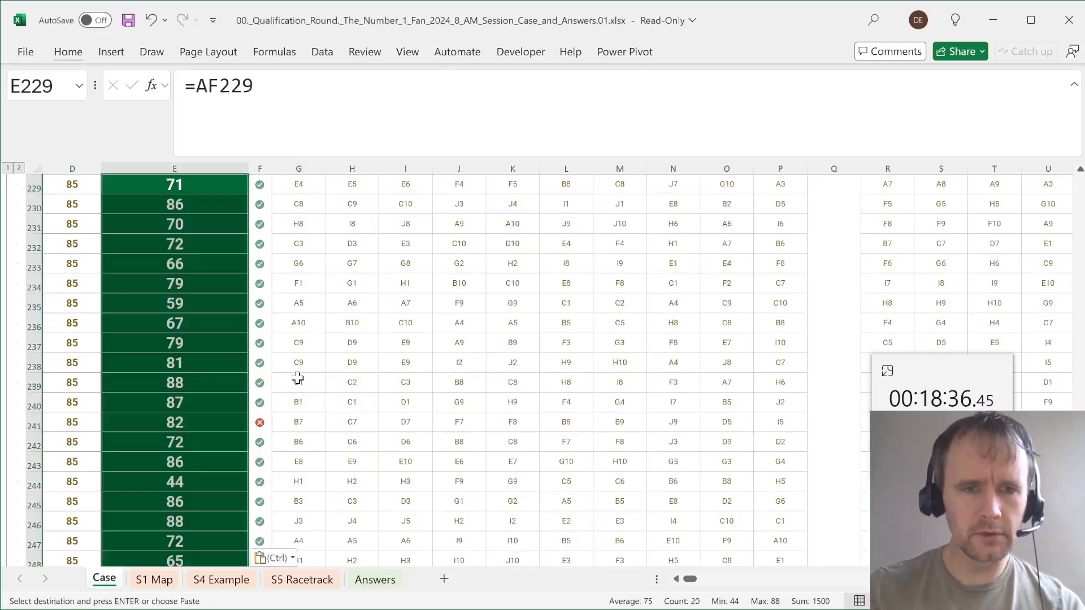
- Review the check marks beside the answers in rows 229 to 248, focusing on the answer in E241
{"action": "scroll", "coordinate": [298, 378], "scroll_direction": "down", "scroll_amount": 2}
{"action": "scroll", "coordinate": [302, 384], "scroll_direction": "up", "scroll_amount": 4}
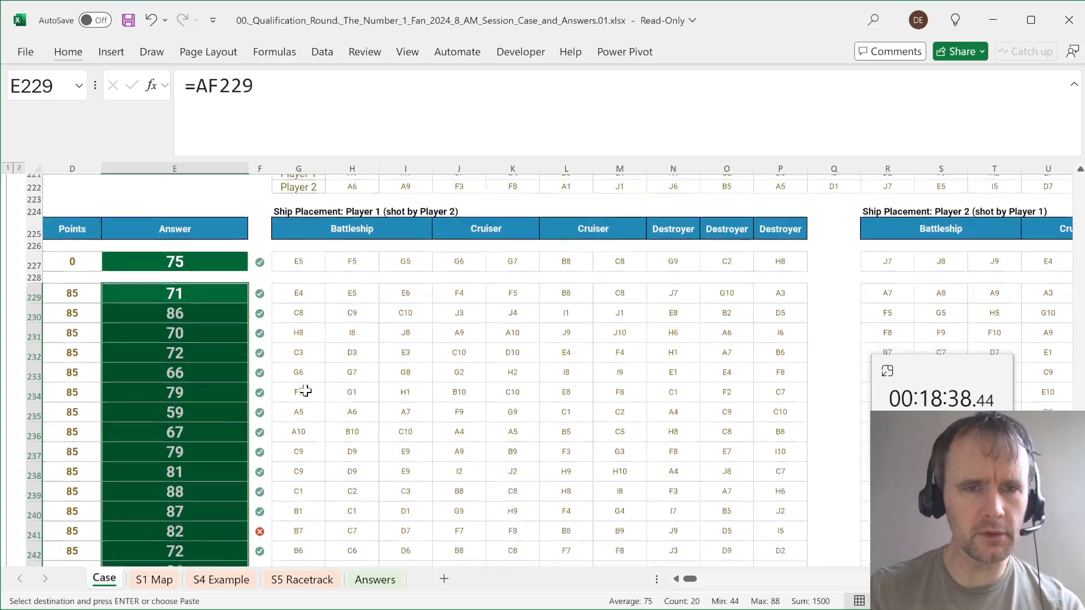
{"action": "scroll", "coordinate": [306, 391], "scroll_direction": "down", "scroll_amount": 2}
{"action": "left_click", "coordinate": [184, 441]}
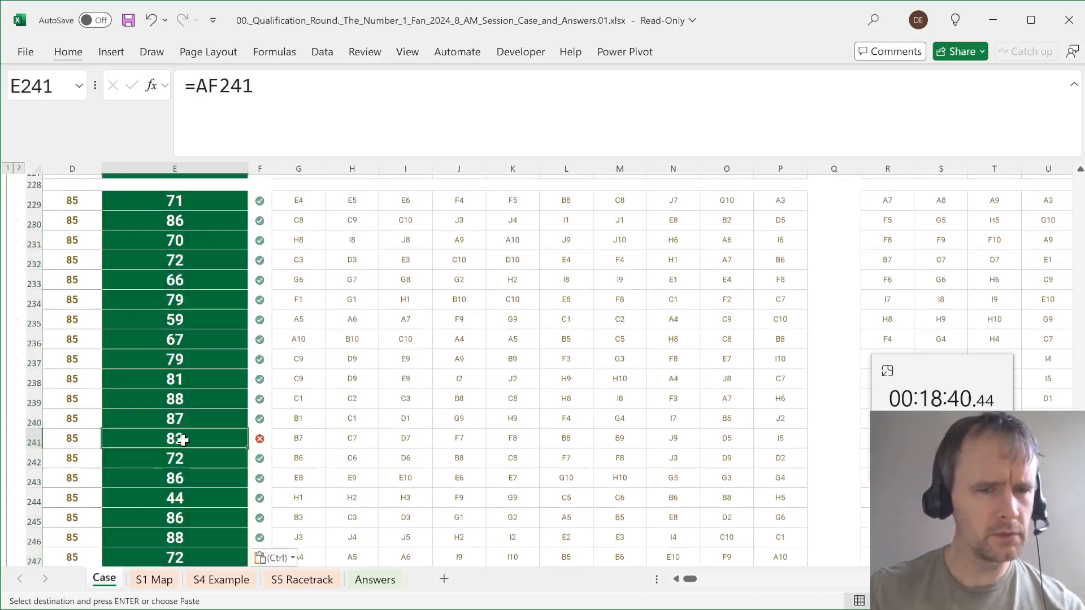
{"action": "scroll", "coordinate": [184, 441], "scroll_direction": "left", "scroll_amount": 2}
{"action": "key", "text": "ctrl+Right"}
{"action": "key", "text": "Right"}
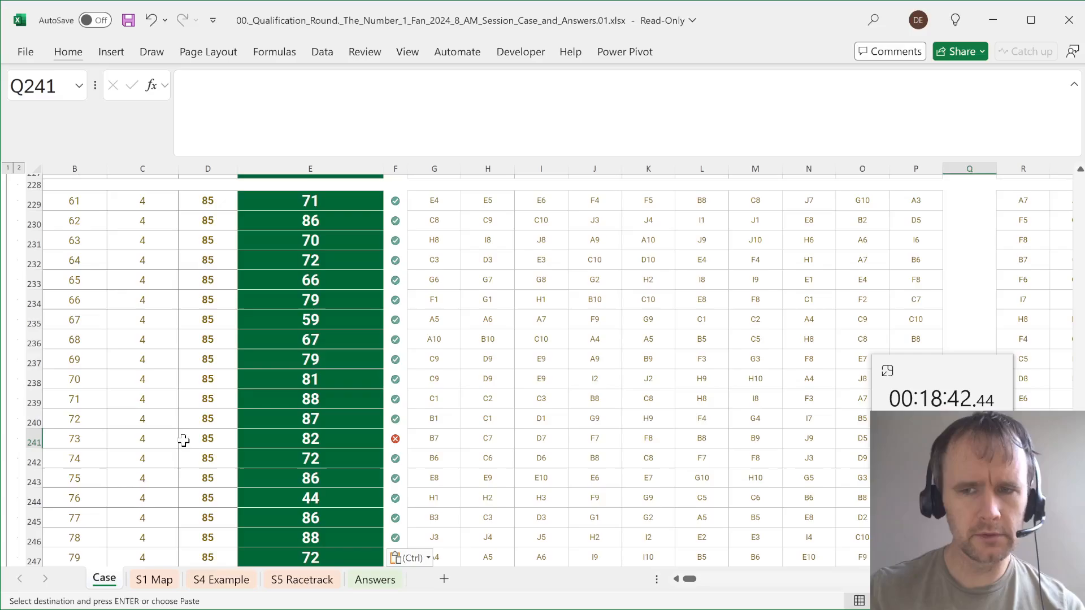
{"action": "key", "text": "Left"}
{"action": "key", "text": "Left"}
- Evaluate the answer-check formula in F241 step by step
{"action": "left_click", "coordinate": [394, 439]}
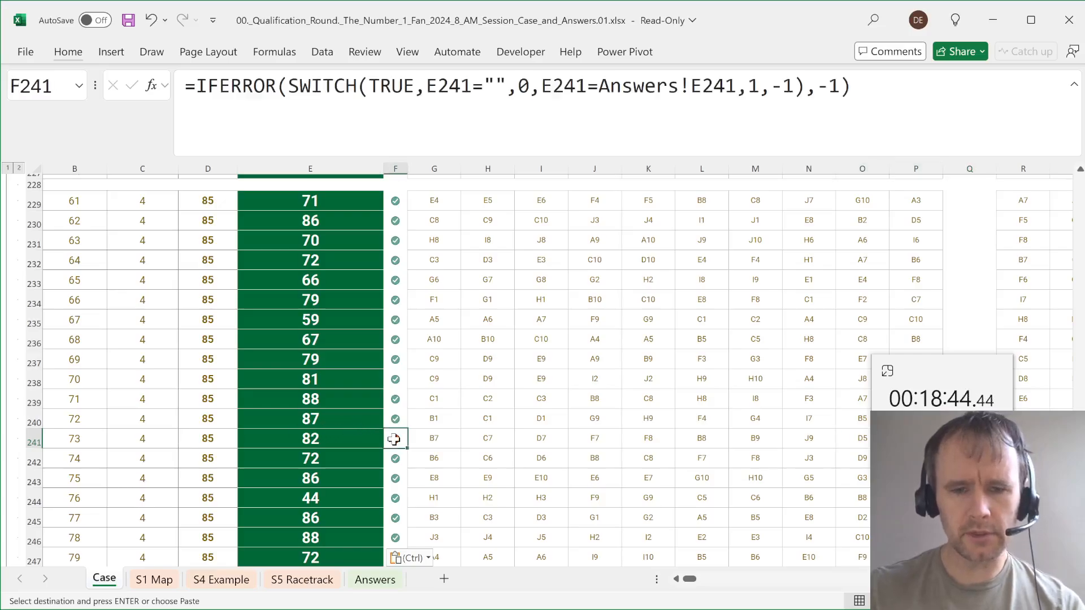
{"action": "key", "text": "alt+t"}
{"action": "key", "text": "u"}
{"action": "key", "text": "f"}
{"action": "key", "text": "Return"}
{"action": "key", "text": "Return"}
{"action": "key", "text": "Return"}
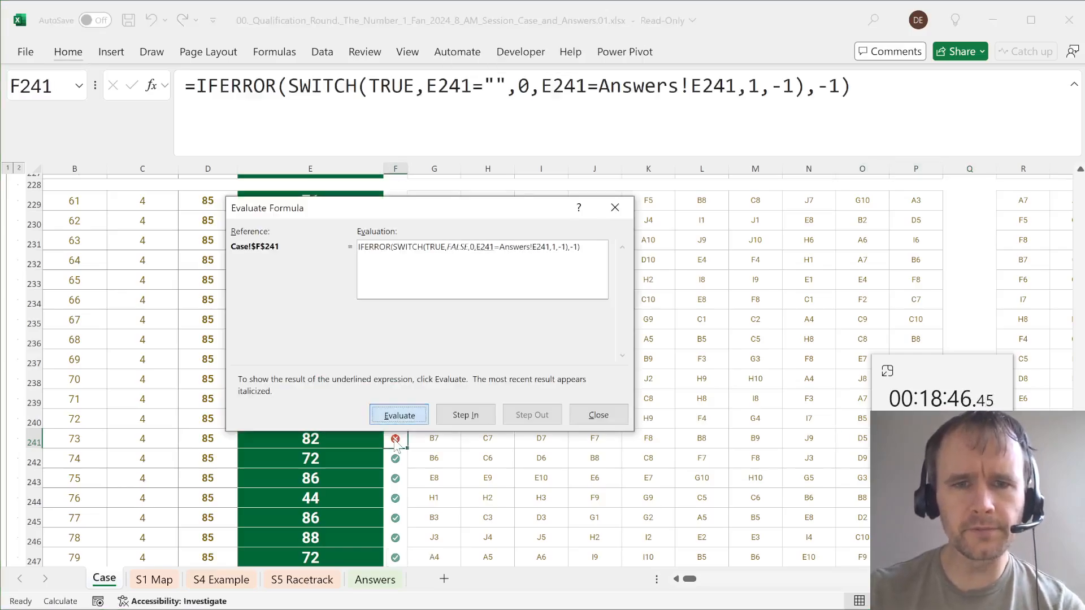
{"action": "key", "text": "Escape"}
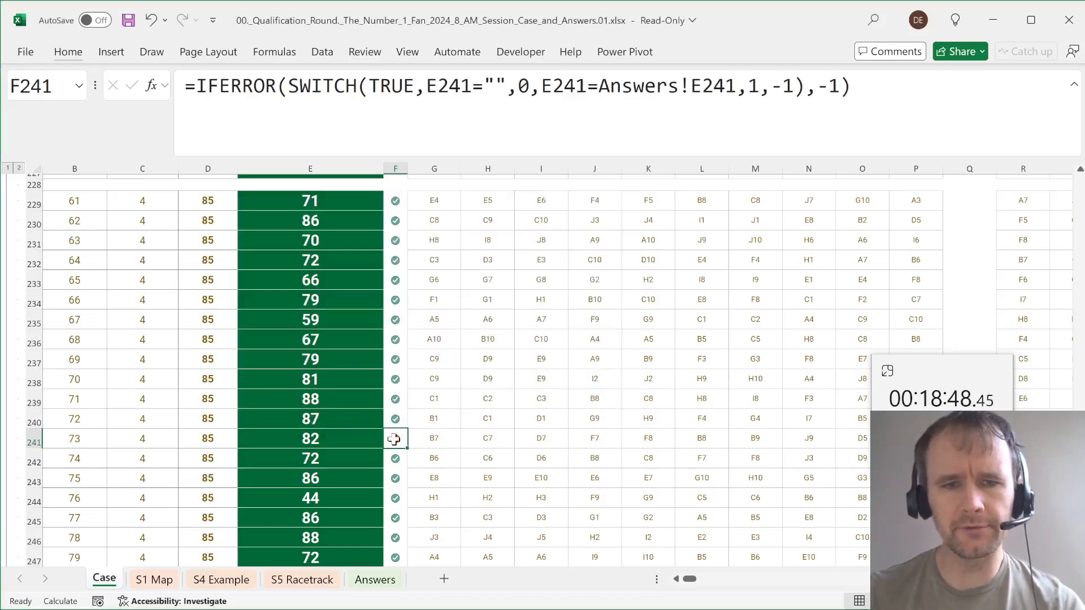
- Inspect the turn-count formulas for the game in row 241, ending on Player 1's formula in AD241
{"action": "key", "text": "ctrl+Right"}
{"action": "key", "text": "ctrl+Right"}
{"action": "key", "text": "ctrl+Right"}
{"action": "key", "text": "ctrl+Right"}
{"action": "key", "text": "Right"}
{"action": "key", "text": "Right"}
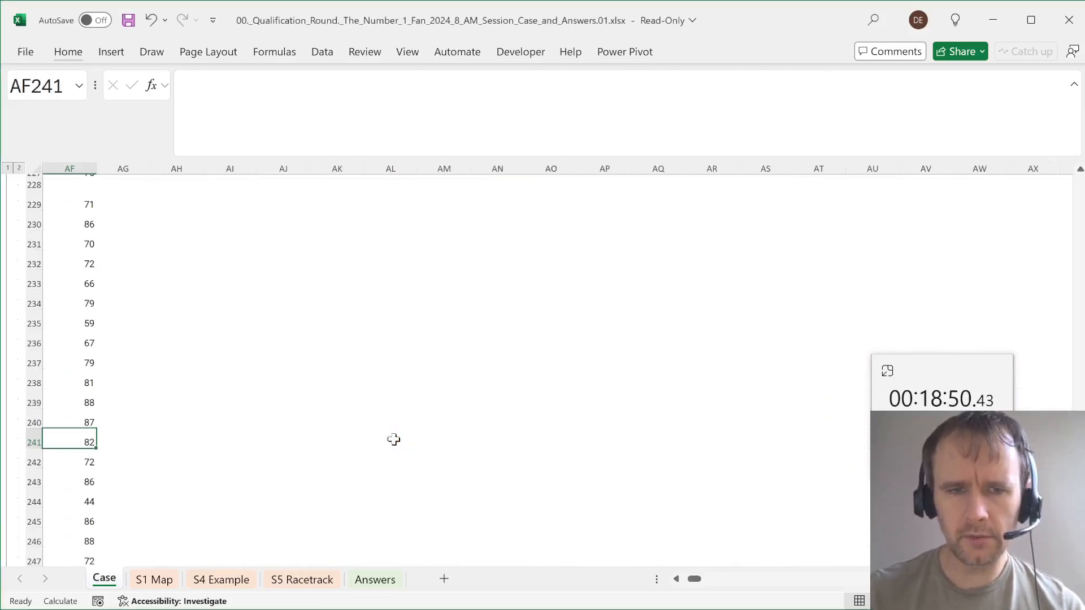
{"action": "key", "text": "ctrl+Left"}
{"action": "key", "text": "ctrl+Left"}
{"action": "key", "text": "ctrl+Right"}
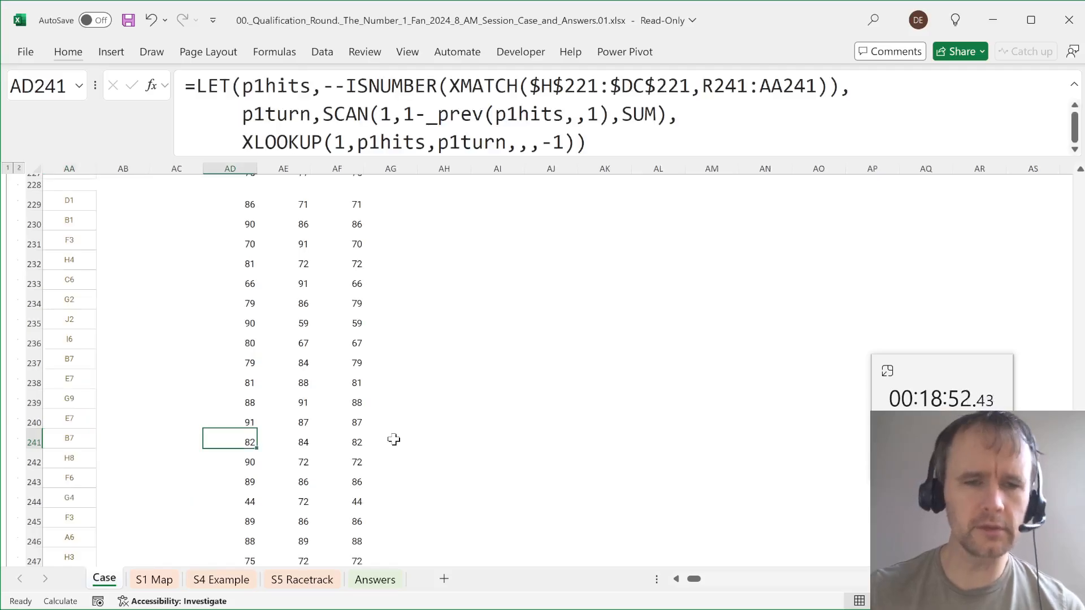
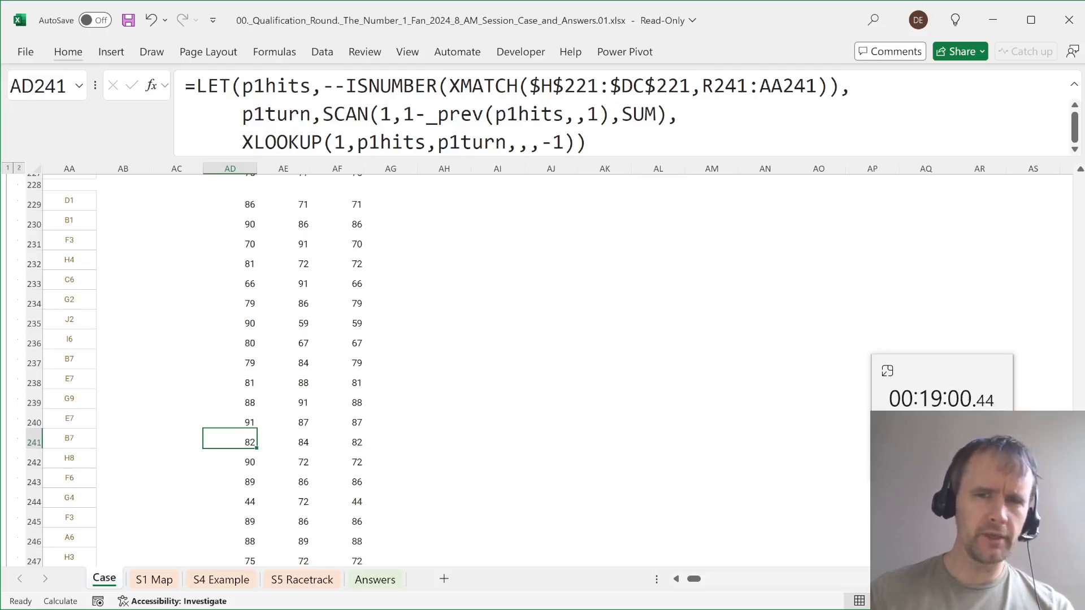
- Copy the text of the AD241 LET formula unchanged into the empty cell AH241
{"action": "key", "text": "F2"}
{"action": "key", "text": "ctrl+shift+Home"}
{"action": "key", "text": "ctrl+c"}
{"action": "key", "text": "Escape"}
{"action": "key", "text": "Right"}
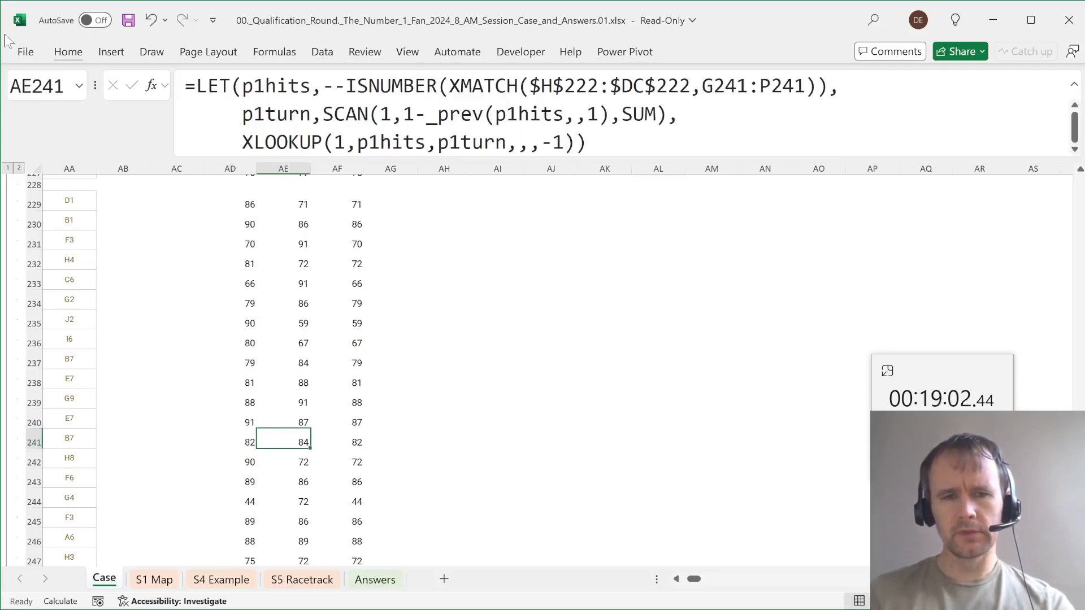
{"action": "key", "text": "Right"}
{"action": "key", "text": "Right"}
{"action": "key", "text": "Right"}
{"action": "key", "text": "F2"}
{"action": "key", "text": "ctrl+v"}
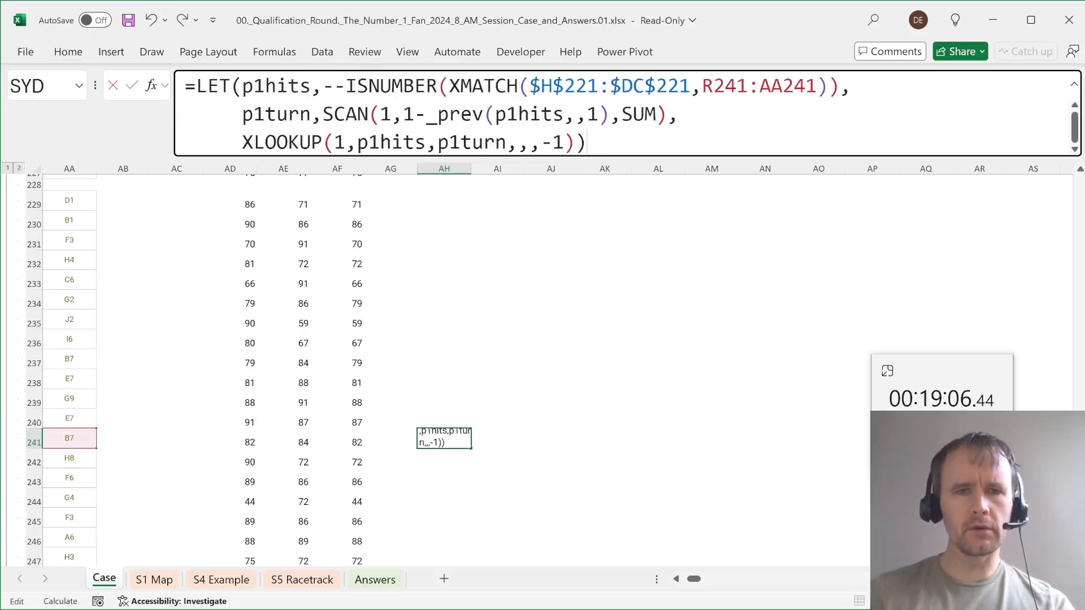
- In AH241, name the XLOOKUP result out and make the LET formula return p1hits
{"action": "left_click", "coordinate": [323, 86]}
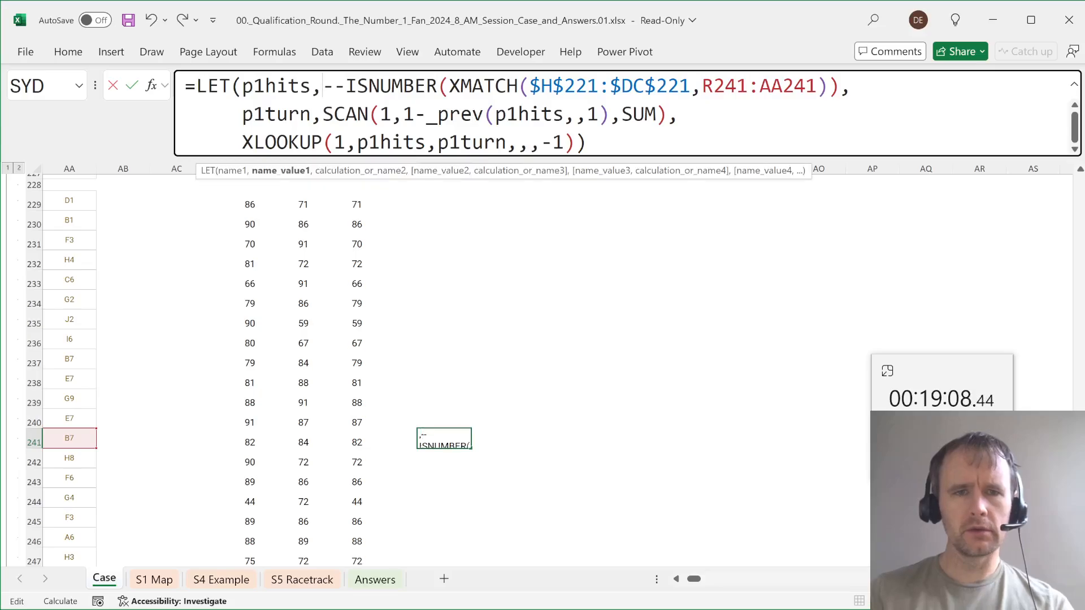
{"action": "left_click", "coordinate": [254, 142]}
{"action": "type", "text": "out,"}
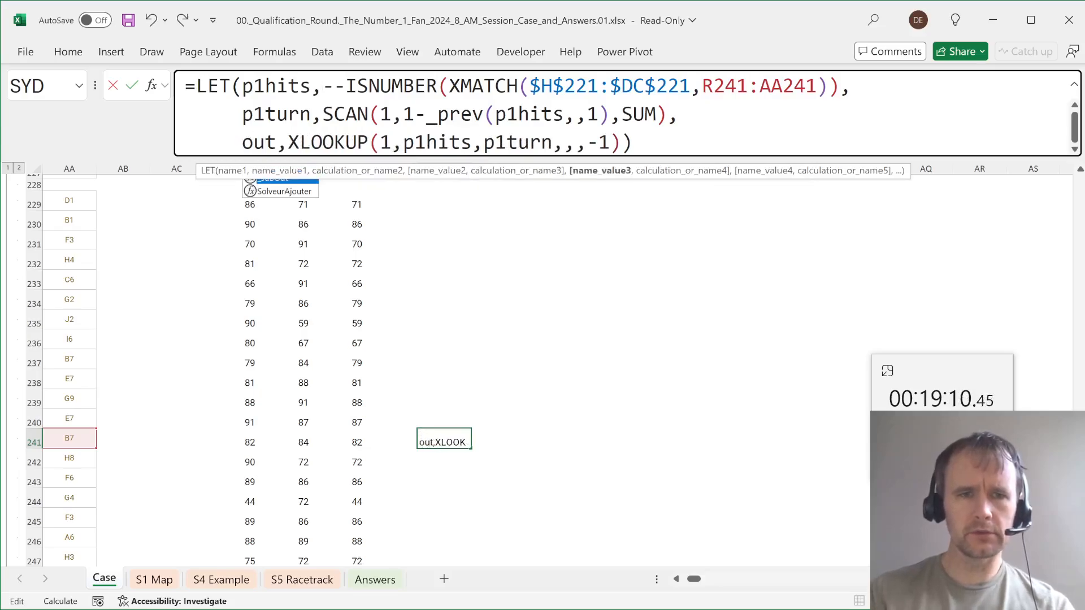
{"action": "left_click", "coordinate": [622, 142]}
{"action": "type", "text": "."}
{"action": "type", "text": ","}
{"action": "key", "text": "alt+Return"}
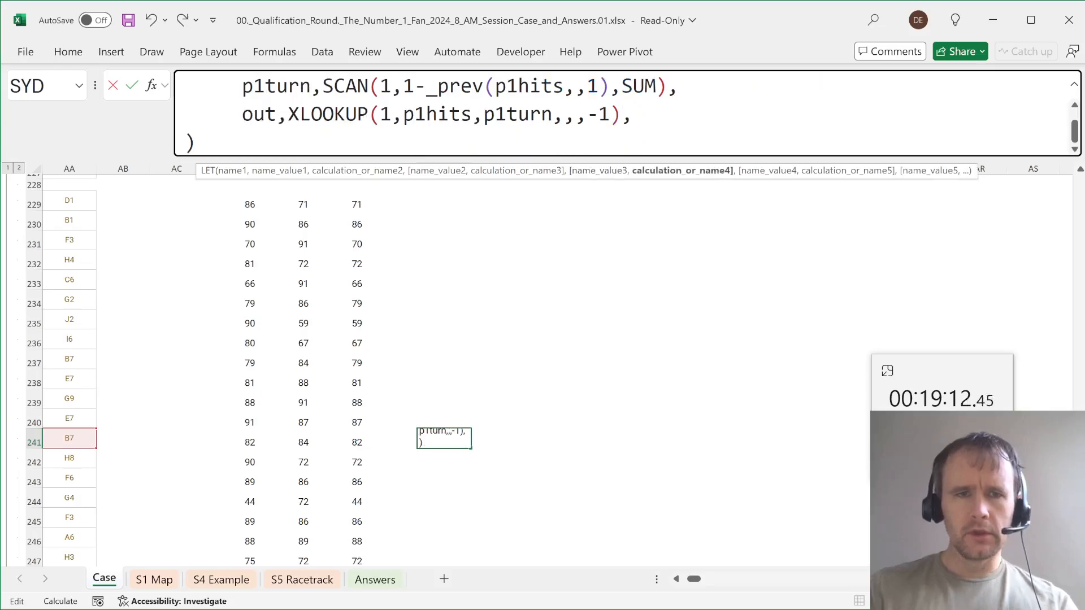
{"action": "type", "text": "p1hit"}
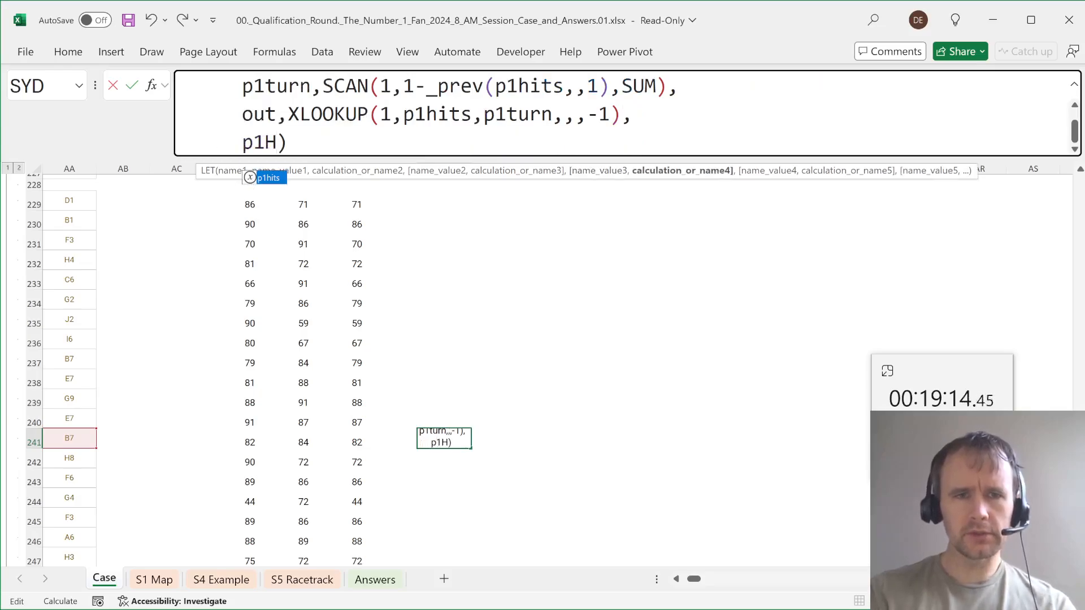
{"action": "key", "text": "Tab"}
{"action": "key", "text": "ctrl+Return"}
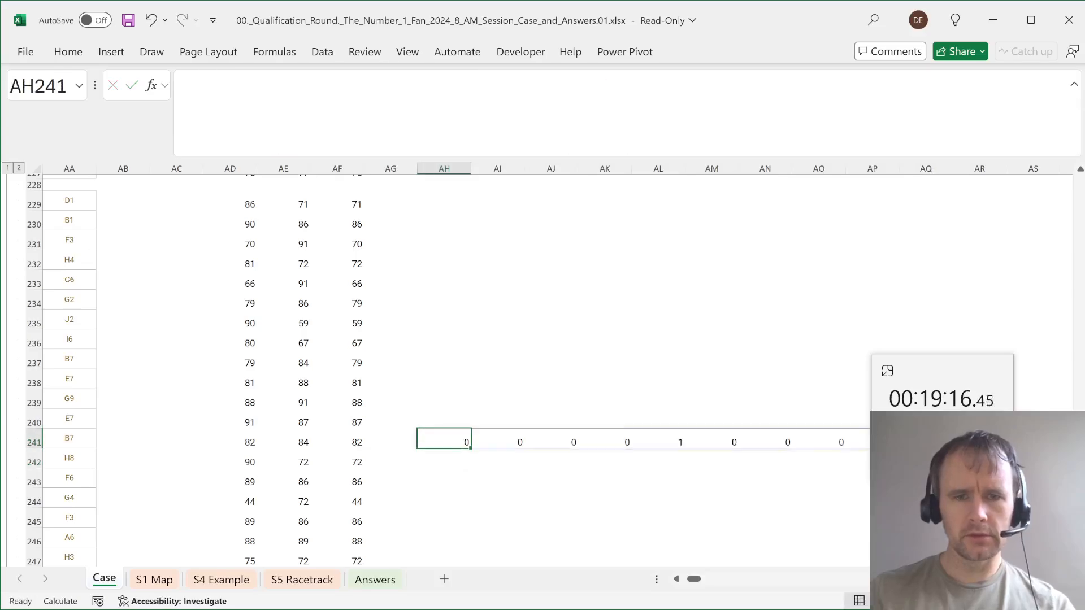
- Copy the AH241 formula text into AH242 and make it return p1turn instead
{"action": "key", "text": "F2"}
{"action": "key", "text": "ctrl+a"}
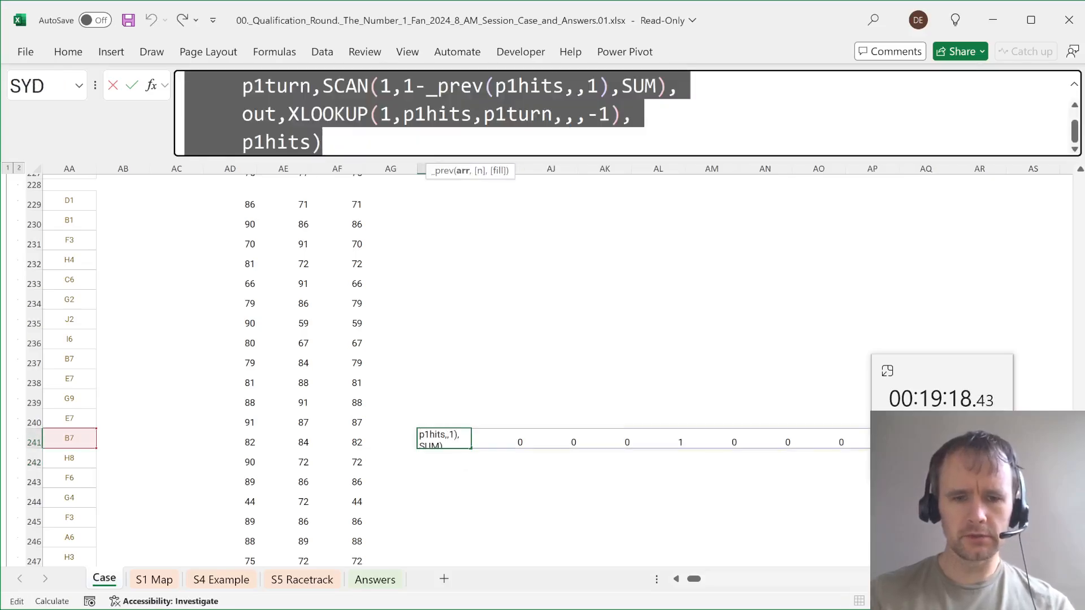
{"action": "key", "text": "Return"}
{"action": "key", "text": "F2"}
{"action": "key", "text": "ctrl+v"}
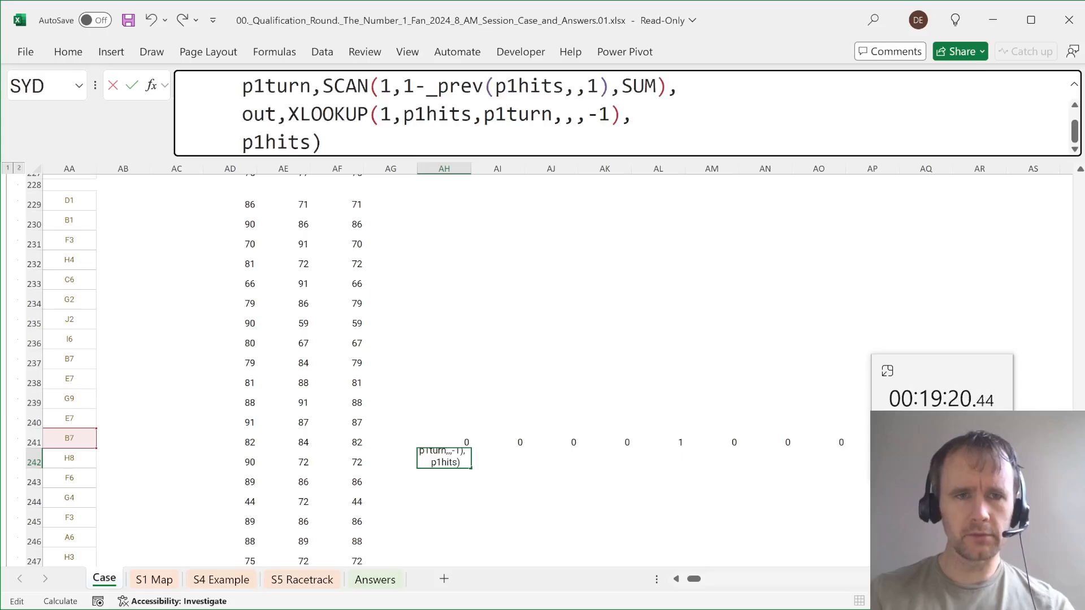
{"action": "key", "text": "Left"}
{"action": "key", "text": "ctrl+shift+Left"}
{"action": "type", "text": "turn"}
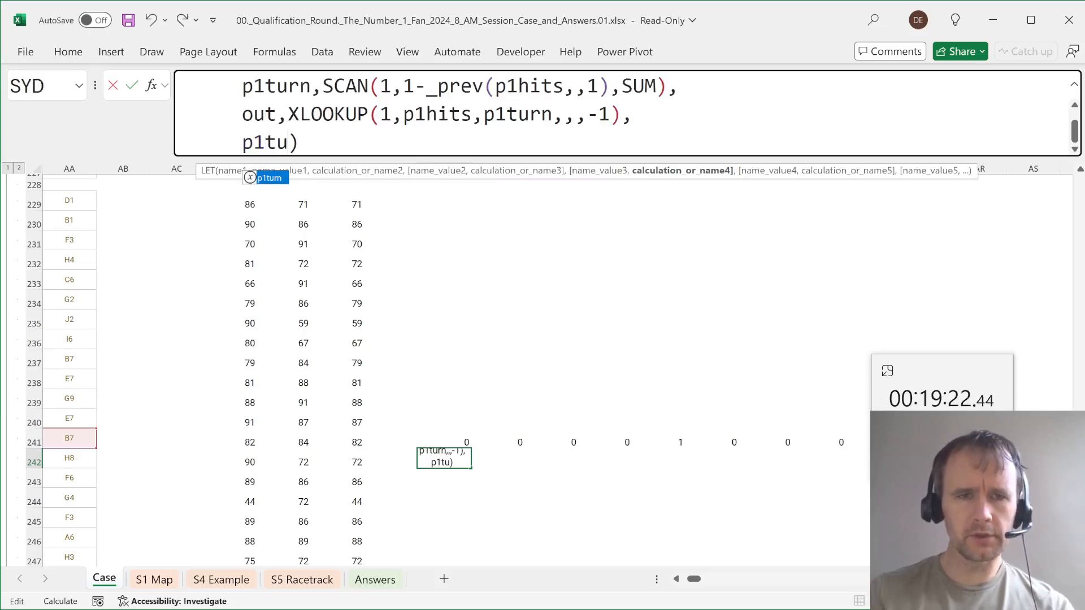
{"action": "key", "text": "Tab"}
{"action": "key", "text": "Return"}
{"action": "key", "text": "Up"}
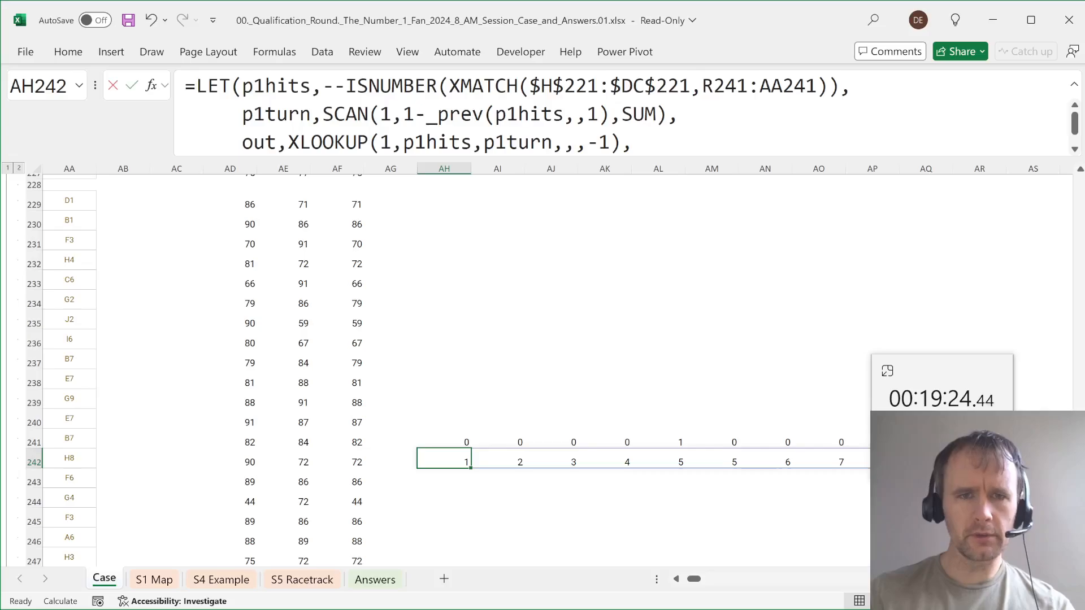
- Copy the AH242 formula text into AH243 and make it return out instead
{"action": "key", "text": "F2"}
{"action": "key", "text": "ctrl+a"}
{"action": "key", "text": "ctrl+c"}
{"action": "key", "text": "Return"}
{"action": "key", "text": "F2"}
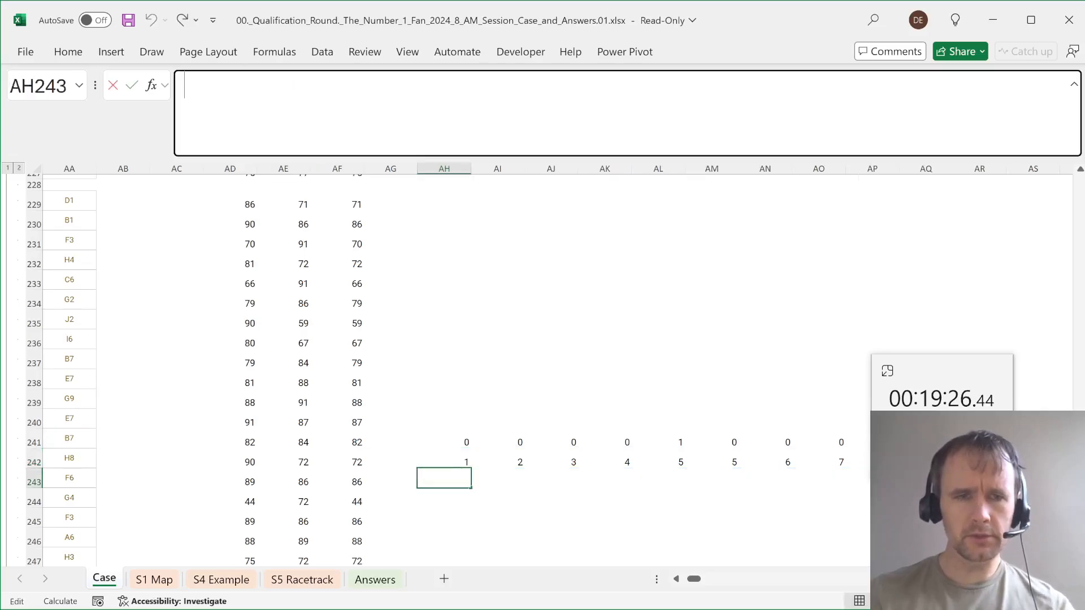
{"action": "key", "text": "ctrl+v"}
{"action": "key", "text": "Left"}
{"action": "key", "text": "ctrl+shift+Left"}
{"action": "type", "text": "out"}
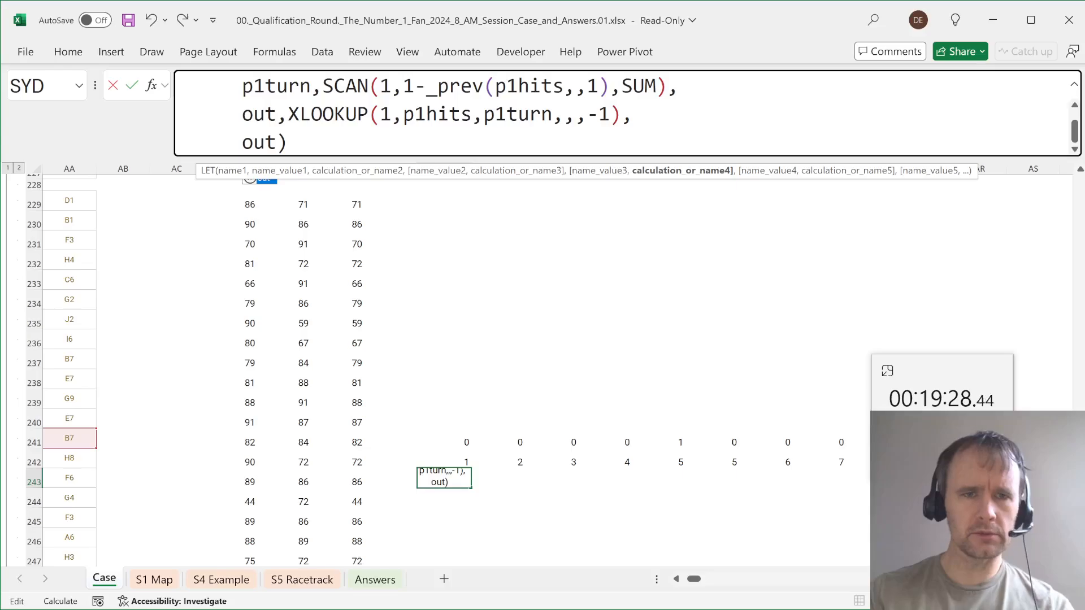
{"action": "key", "text": "Return"}
{"action": "key", "text": "Up"}
{"action": "key", "text": "Up"}
{"action": "key", "text": "Up"}
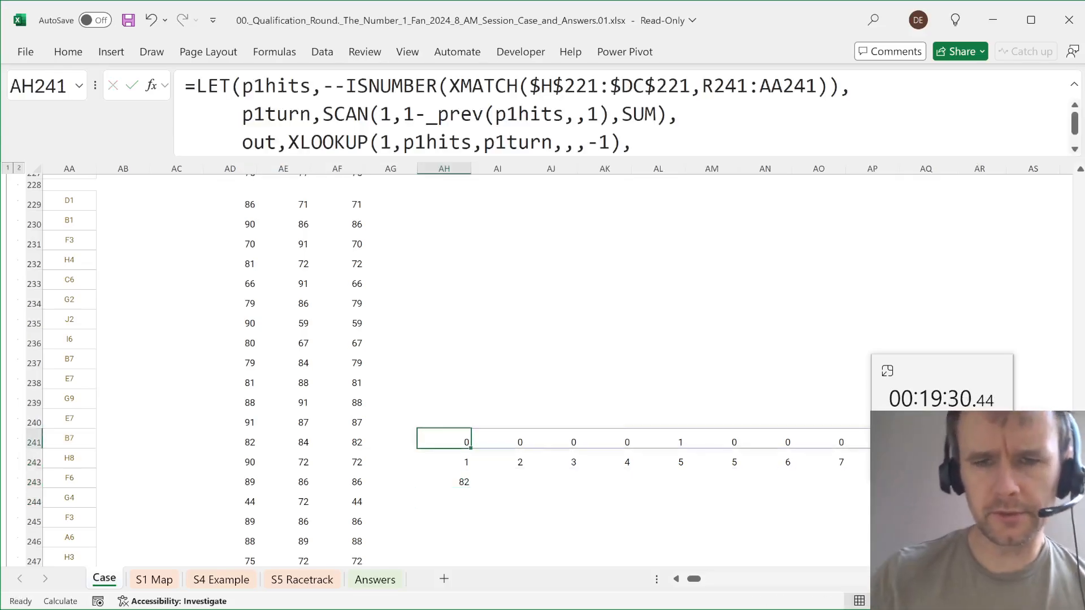
- Examine the whole spilled p1hits row from AH241 against the turn numbers below, counting the hits and locating the last one
{"action": "left_click", "coordinate": [682, 438]}
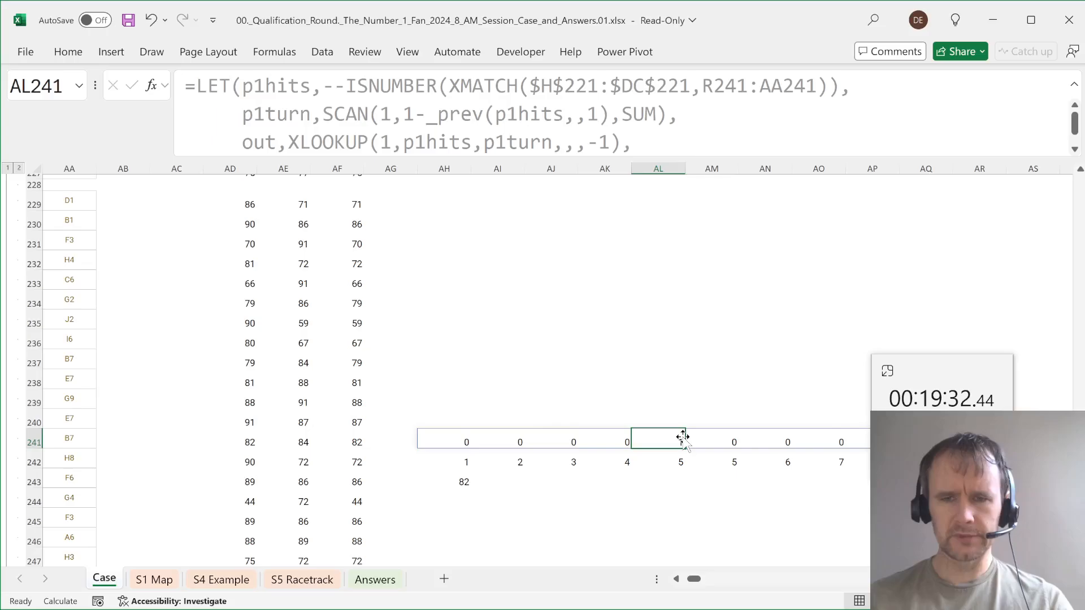
{"action": "key", "text": "ctrl+Left"}
{"action": "key", "text": "ctrl+Left"}
{"action": "key", "text": "ctrl+shift+Right"}
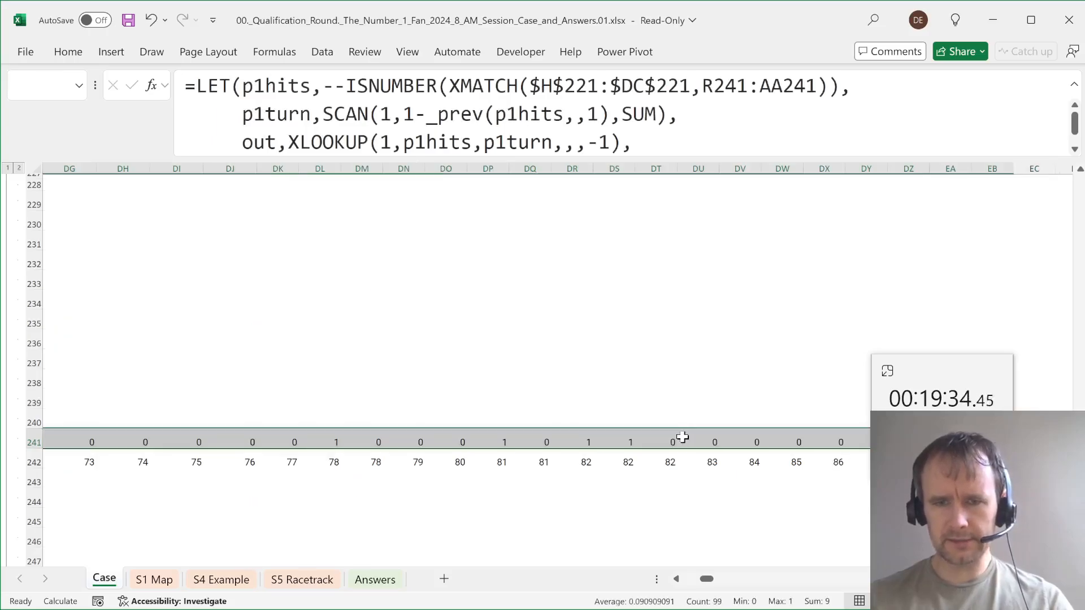
{"action": "key", "text": "shift+Left"}
{"action": "key", "text": "shift+Left"}
{"action": "key", "text": "shift+Left"}
{"action": "key", "text": "shift+Left"}
{"action": "key", "text": "shift+Left"}
{"action": "key", "text": "shift+Left"}
{"action": "key", "text": "shift+Left"}
{"action": "key", "text": "shift+Left"}
{"action": "key", "text": "shift+Left"}
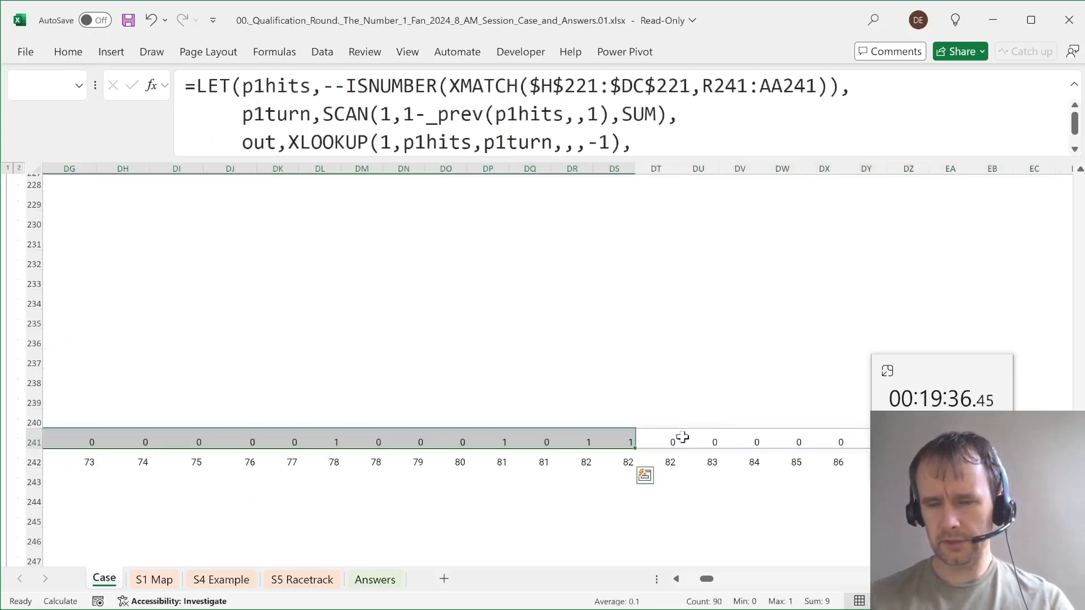
{"action": "scroll", "coordinate": [682, 438], "scroll_direction": "right", "scroll_amount": 3}
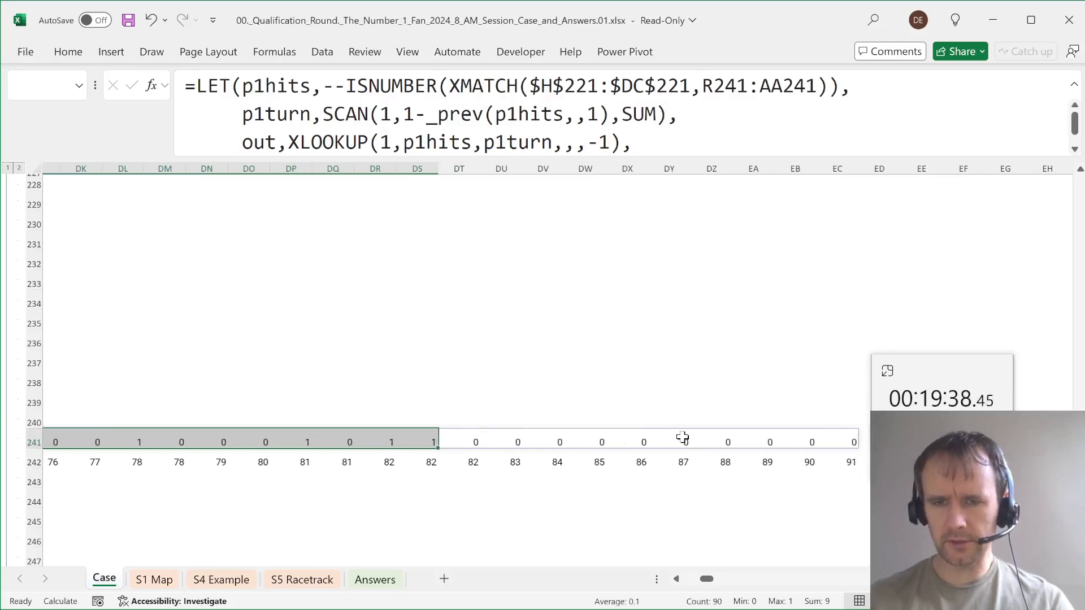
{"action": "key", "text": "ctrl+shift+Right"}
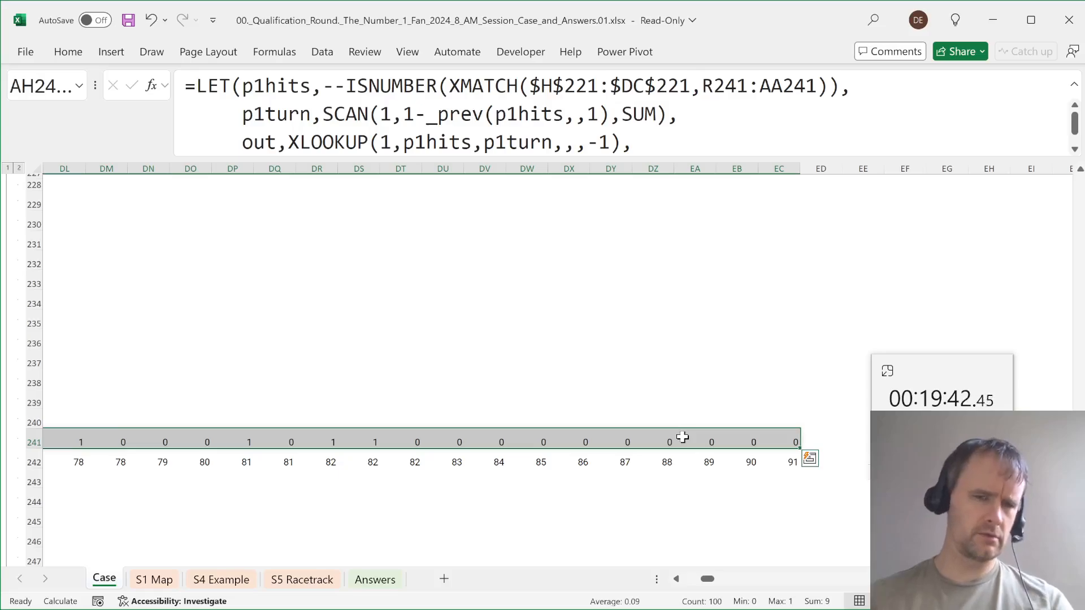
- Examine Player 2's ship placement entries in row 241, inspecting the contents of R241
{"action": "key", "text": "ctrl+Left"}
{"action": "key", "text": "ctrl+Left"}
{"action": "key", "text": "ctrl+Left"}
{"action": "key", "text": "ctrl+Left"}
{"action": "key", "text": "ctrl+Left"}
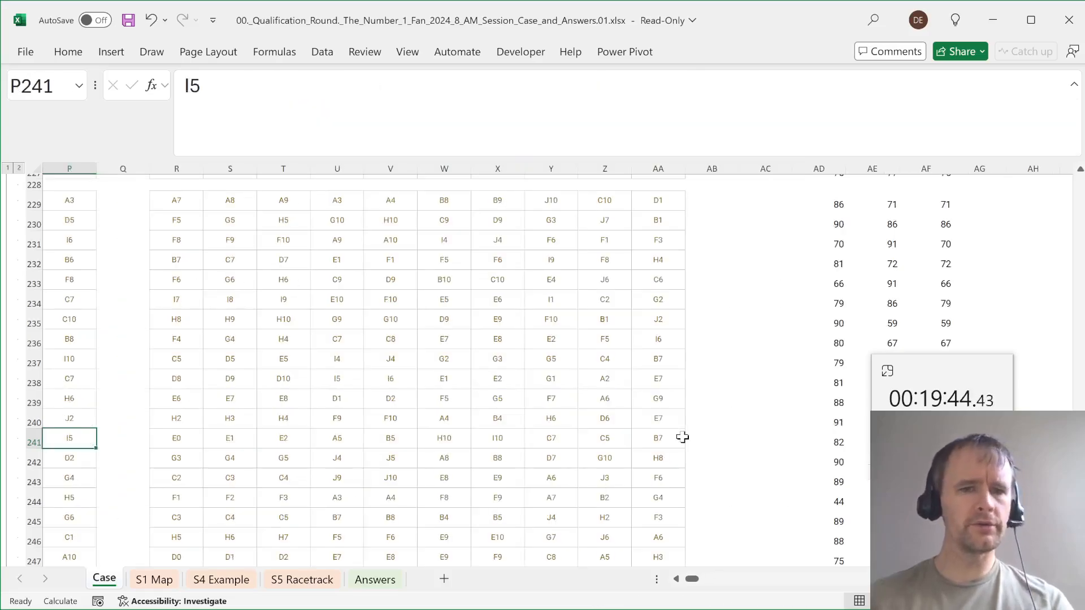
{"action": "key", "text": "ctrl+Right"}
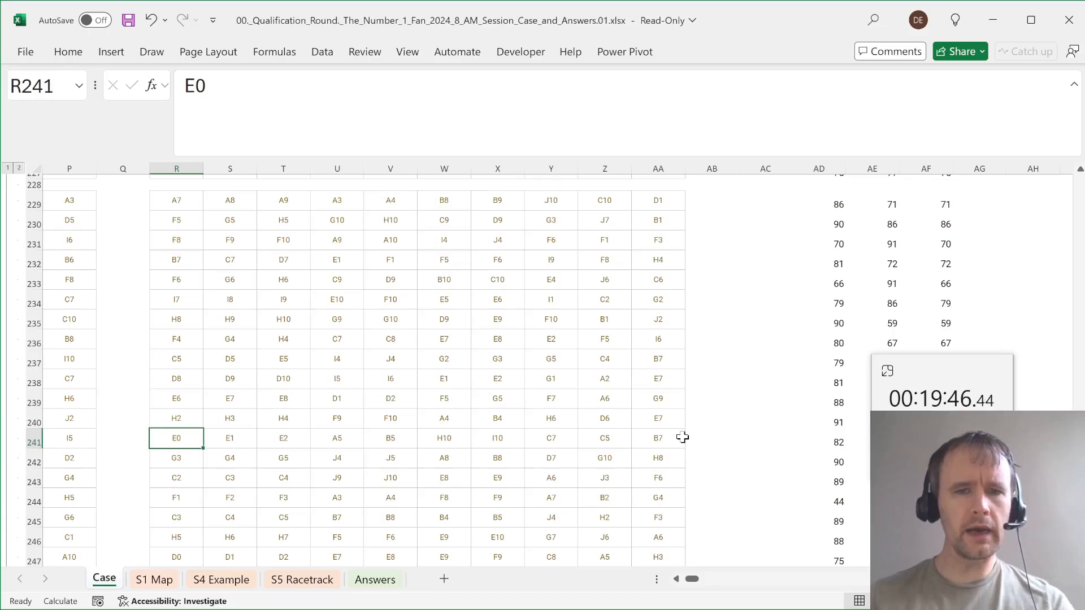
{"action": "double_click", "coordinate": [176, 439]}
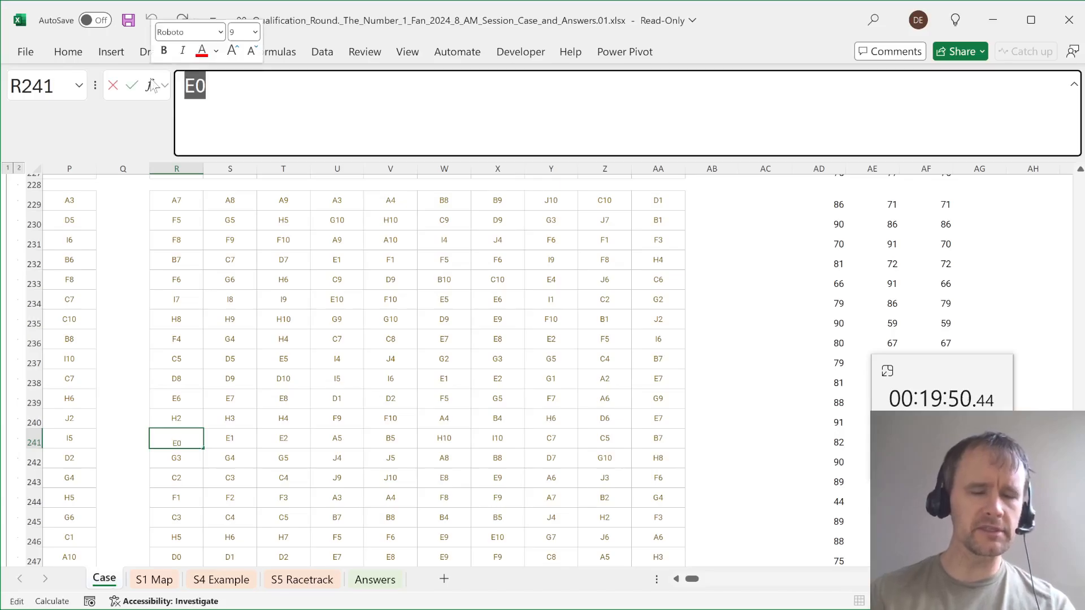
{"action": "key", "text": "Escape"}
{"action": "scroll", "coordinate": [268, 450], "scroll_direction": "right", "scroll_amount": 5}
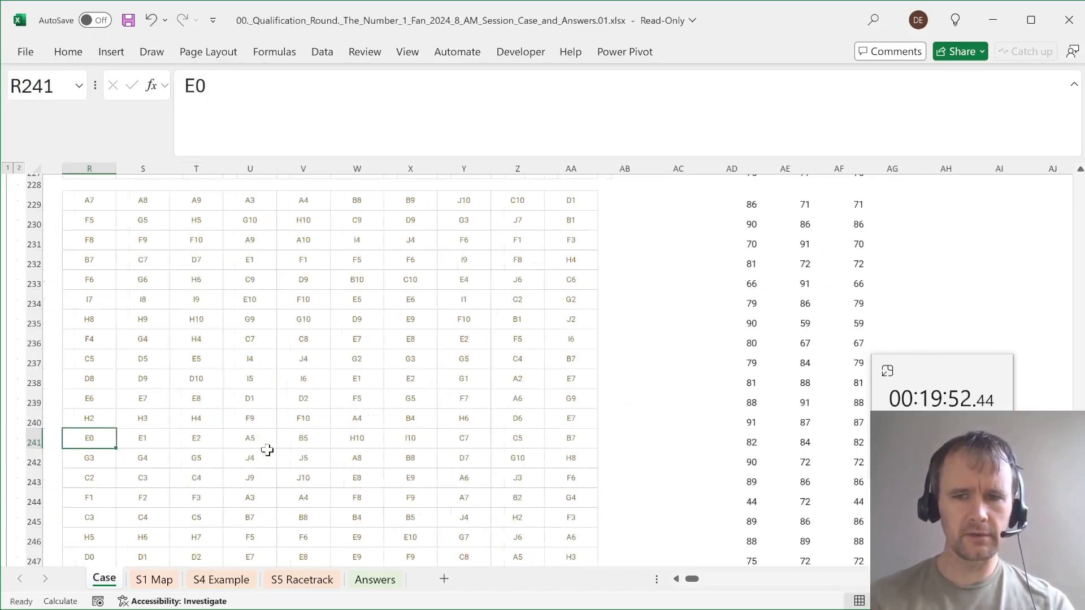
{"action": "scroll", "coordinate": [267, 450], "scroll_direction": "right", "scroll_amount": 5}
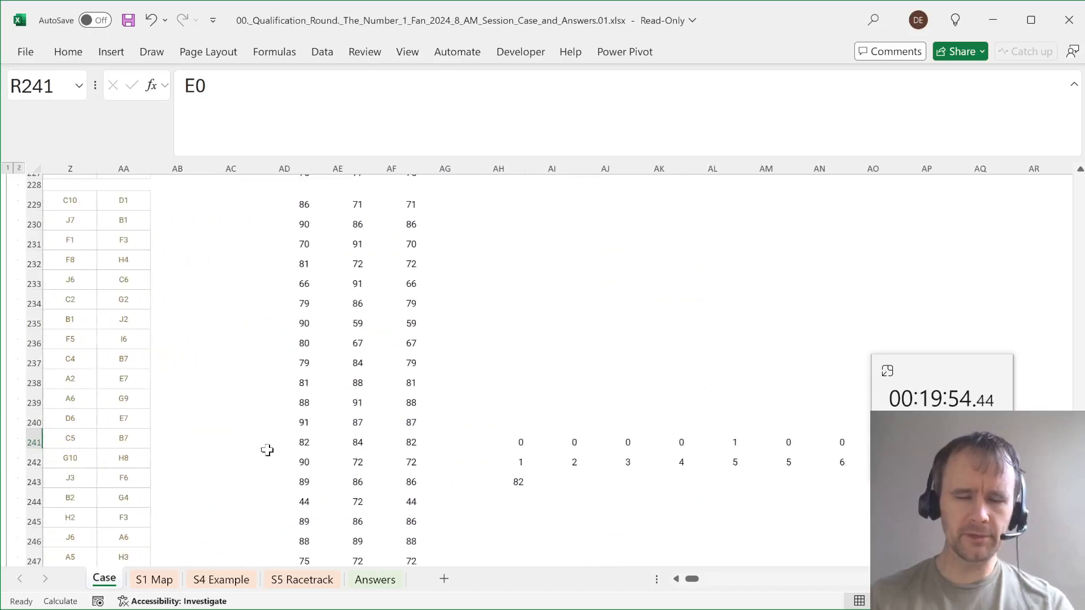
- Review the XLOOKUP part of the LET formula in AH243, leaving the formula as it is
{"action": "left_click", "coordinate": [507, 485]}
{"action": "left_click", "coordinate": [415, 142]}
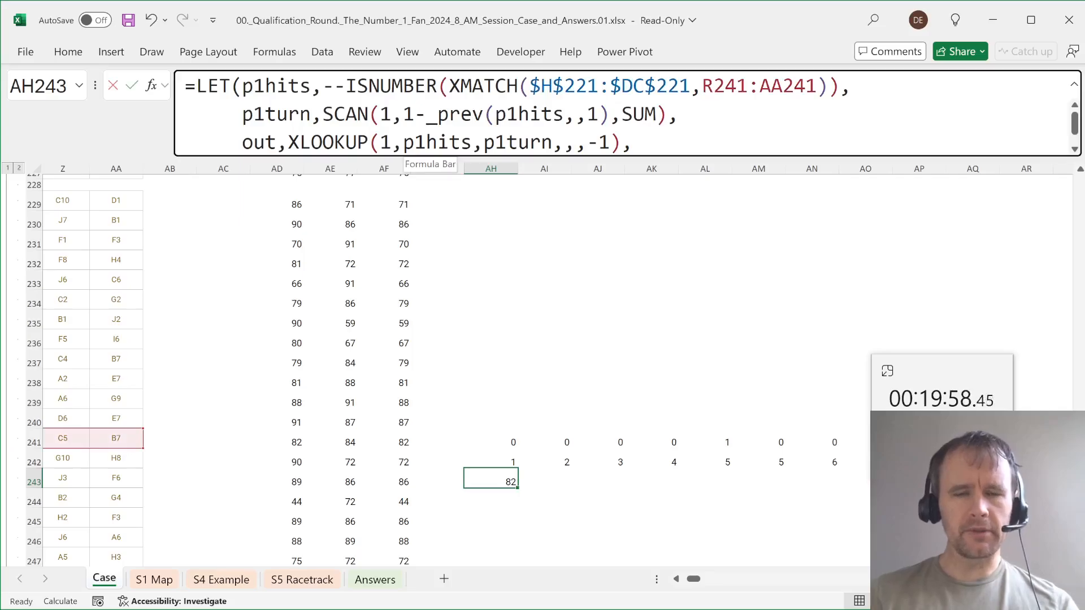
{"action": "key", "text": "Escape"}
{"action": "left_click", "coordinate": [500, 437]}
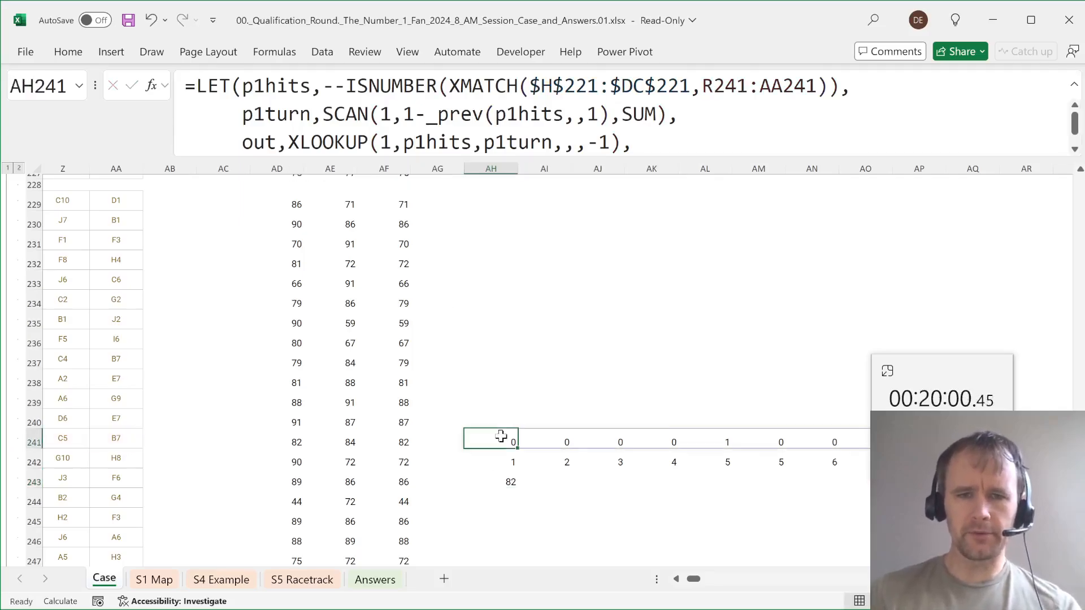
- Enter =SCAN(0,AH241#,SUM) in AH240 to build a running hit count above the p1hits row
{"action": "key", "text": "Up"}
{"action": "type", "text": "=sc"}
{"action": "key", "text": "Tab"}
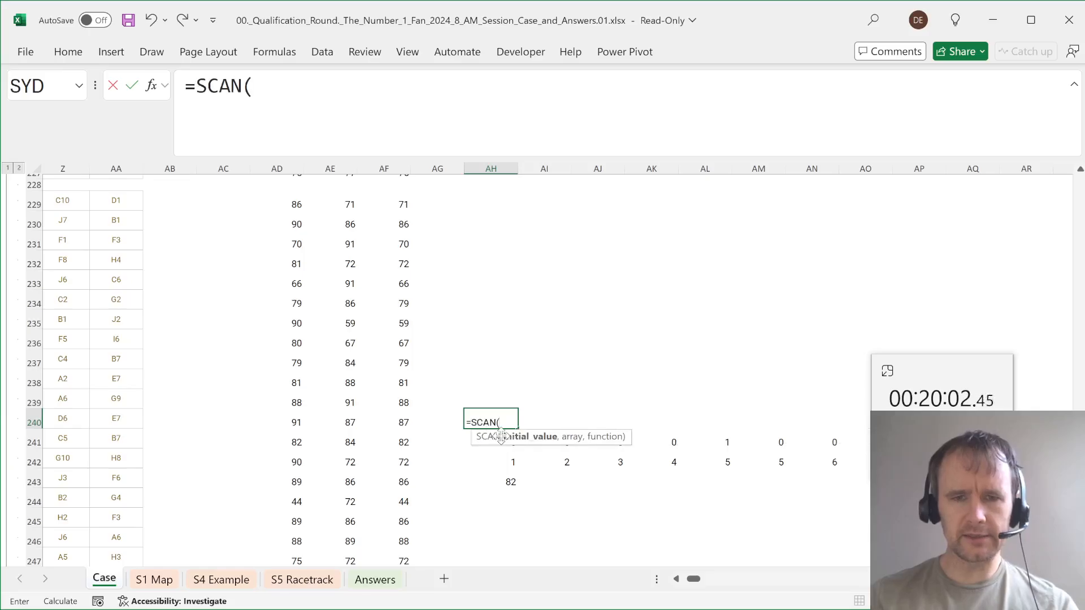
{"action": "type", "text": "0,"}
{"action": "left_click", "coordinate": [501, 437]}
{"action": "key", "text": "ctrl+shift+Right"}
{"action": "type", "text": ","}
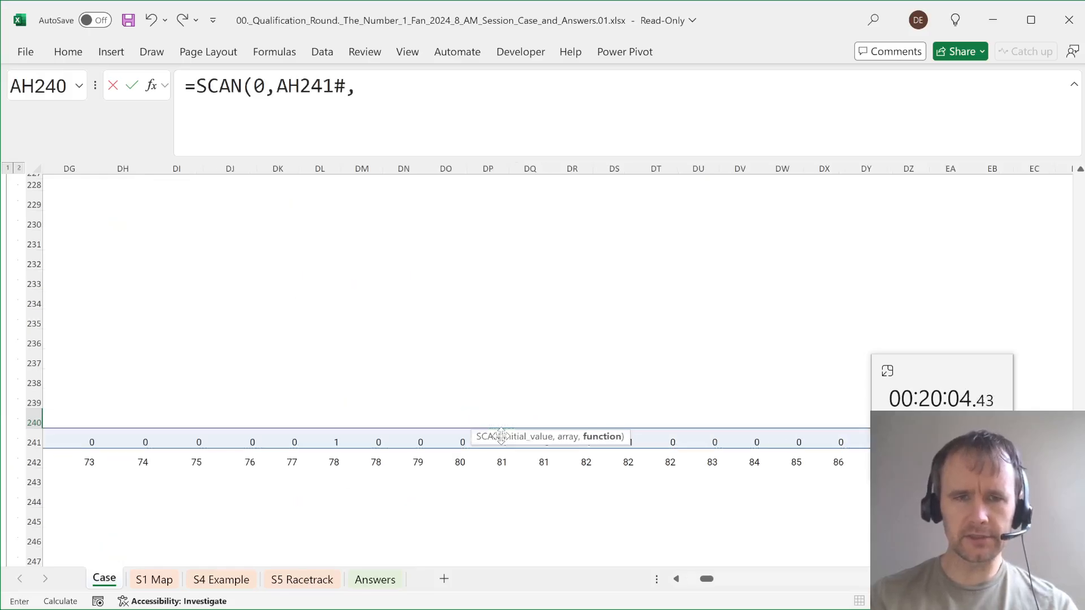
{"action": "type", "text": "sum()"}
{"action": "key", "text": "Return"}
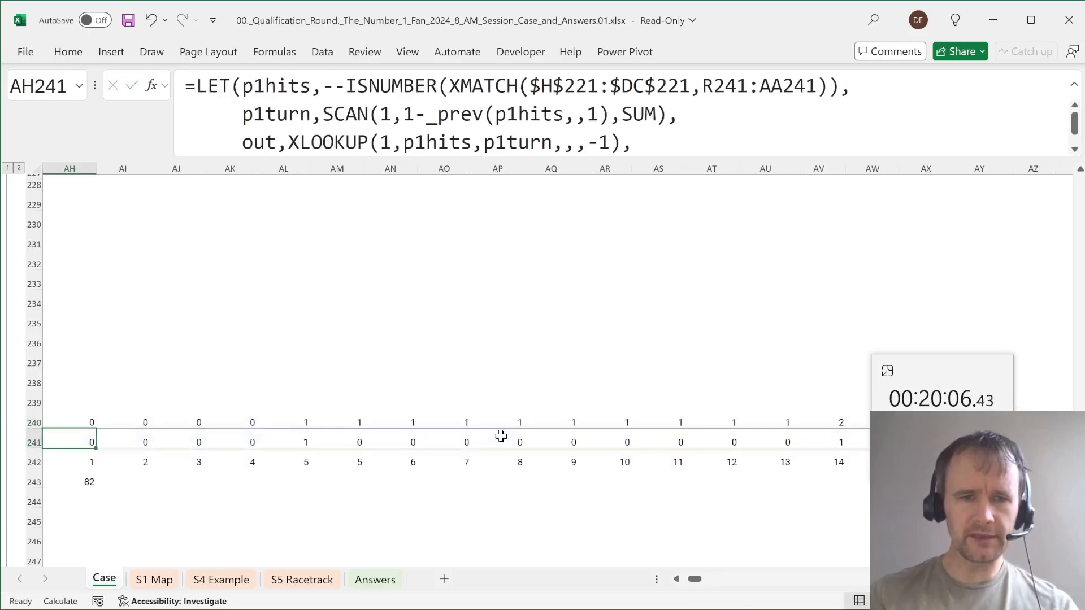
- Look over the running hit count spilled along row 240, and clear the formula from AH240
{"action": "key", "text": "Up"}
{"action": "key", "text": "ctrl+shift+Right"}
{"action": "key", "text": "ctrl+shift+Left"}
{"action": "key", "text": "Left"}
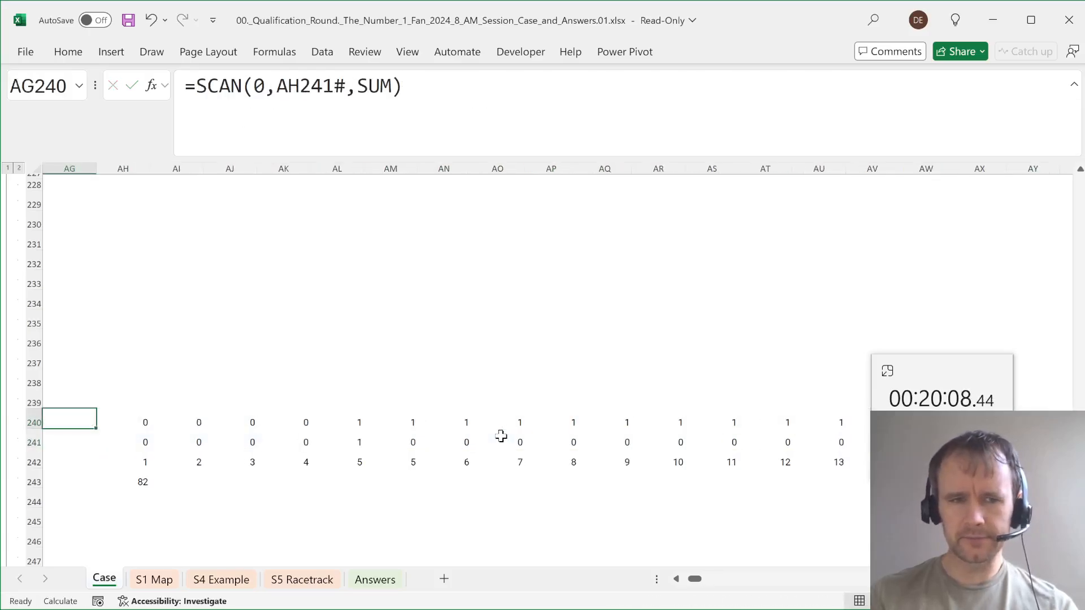
{"action": "key", "text": "Right"}
{"action": "key", "text": "BackSpace"}
{"action": "key", "text": "Escape"}
- Re-examine the ship cells R241:AA241 that feed the row 241 turn calculation
{"action": "key", "text": "ctrl+Left"}
{"action": "key", "text": "ctrl+Left"}
{"action": "key", "text": "ctrl+Left"}
{"action": "key", "text": "ctrl+Left"}
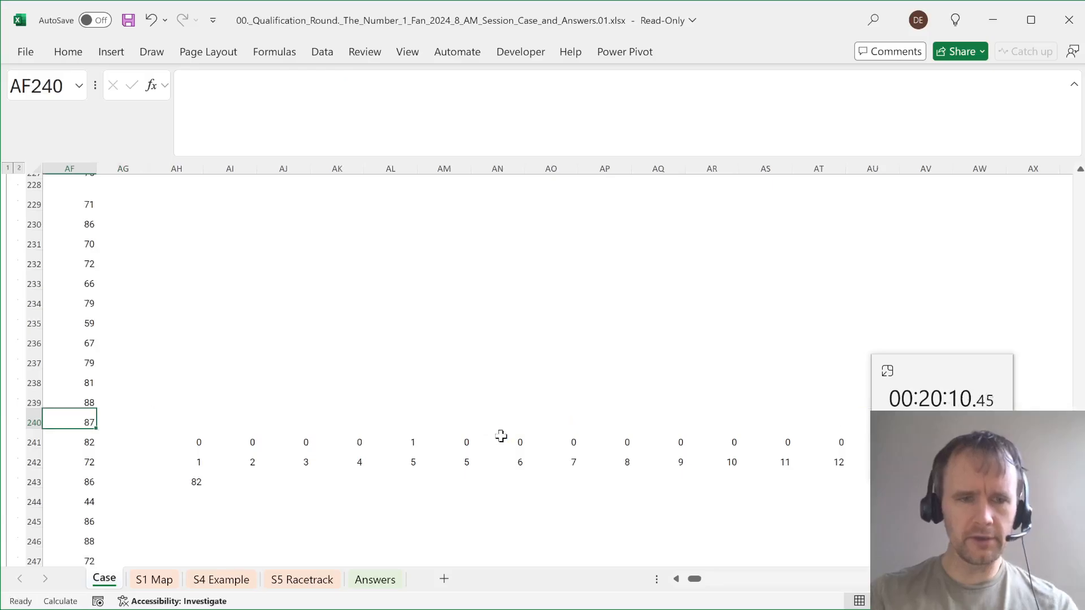
{"action": "key", "text": "Down"}
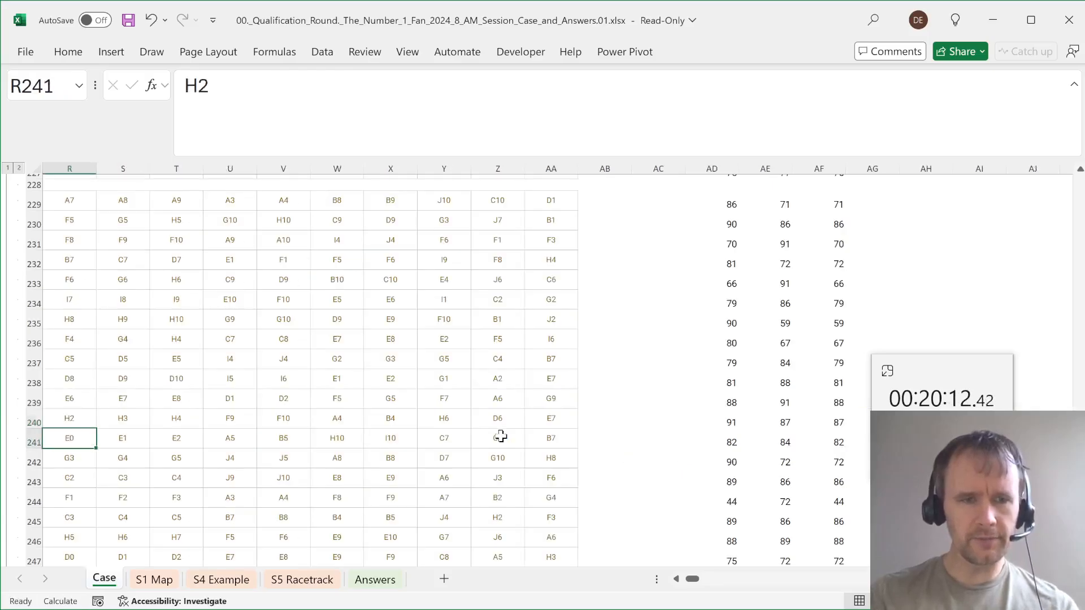
{"action": "key", "text": "shift+space"}
{"action": "key", "text": "Left"}
{"action": "key", "text": "Right"}
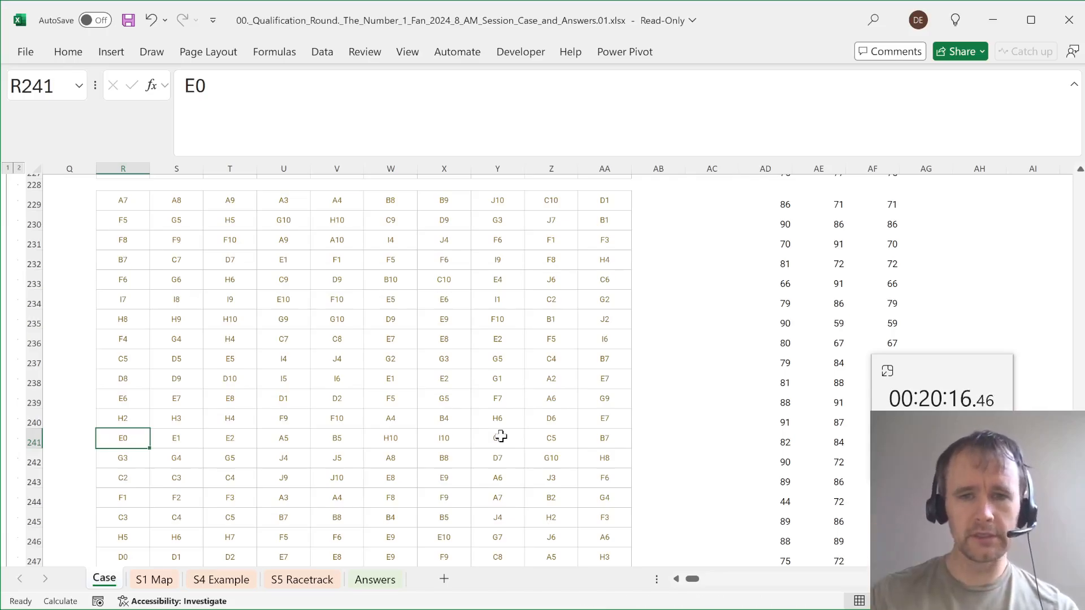
{"action": "key", "text": "ctrl+shift+Right"}
{"action": "key", "text": "ctrl+Right"}
{"action": "key", "text": "ctrl+Right"}
{"action": "key", "text": "ctrl+Left"}
{"action": "key", "text": "ctrl+Left"}
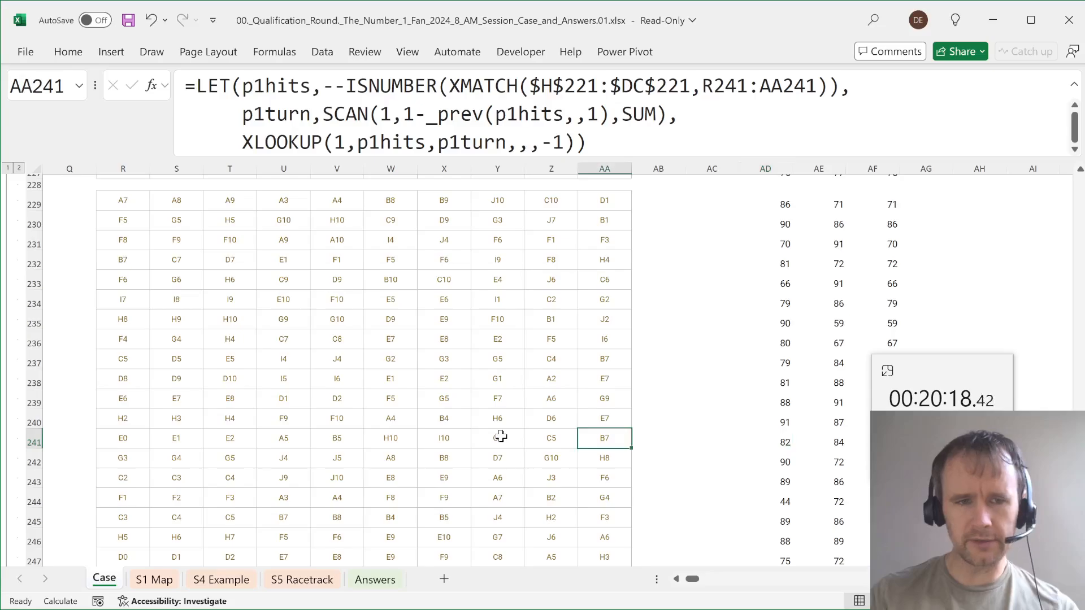
- Trace row 241 from its hit sequence back to the game number and the answer formula in E241
{"action": "key", "text": "ctrl+Right"}
{"action": "key", "text": "ctrl+Right"}
{"action": "key", "text": "ctrl+Right"}
{"action": "key", "text": "ctrl+Right"}
{"action": "key", "text": "ctrl+Right"}
{"action": "key", "text": "ctrl+Left"}
{"action": "key", "text": "ctrl+Left"}
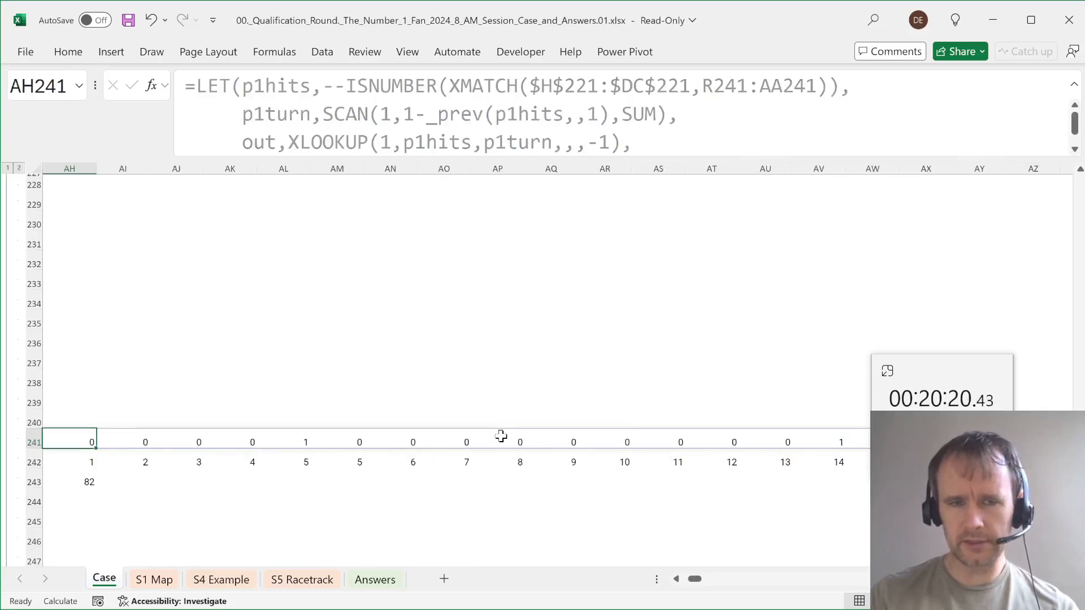
{"action": "key", "text": "ctrl+Left"}
{"action": "key", "text": "ctrl+Left"}
{"action": "key", "text": "ctrl+Left"}
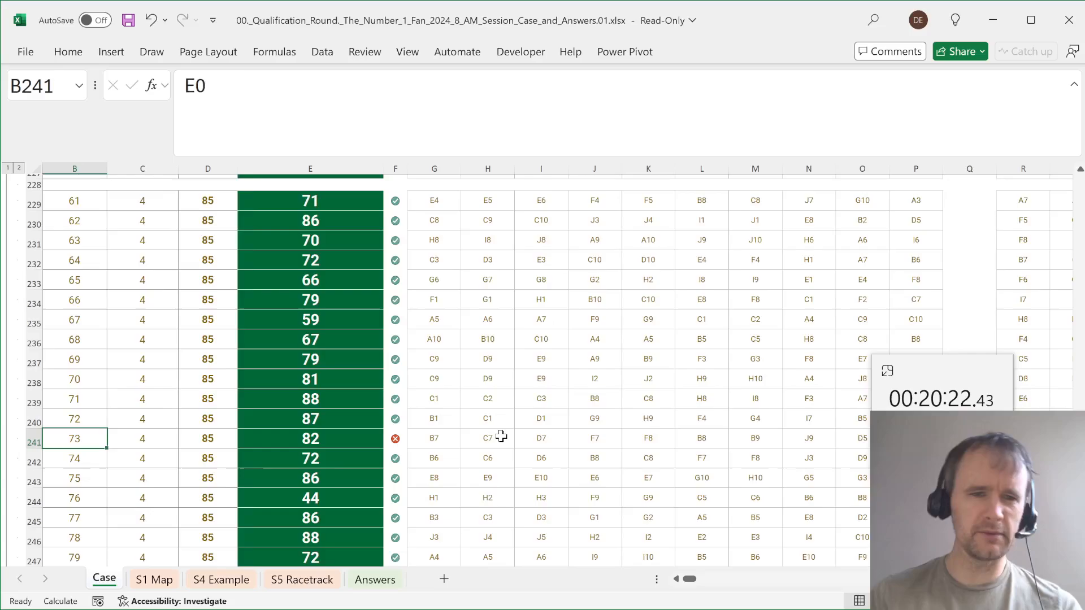
{"action": "key", "text": "ctrl+Right"}
{"action": "key", "text": "shift+space"}
{"action": "key", "text": "Left"}
{"action": "key", "text": "Right"}
{"action": "key", "text": "Right"}
{"action": "key", "text": "Right"}
{"action": "key", "text": "Right"}
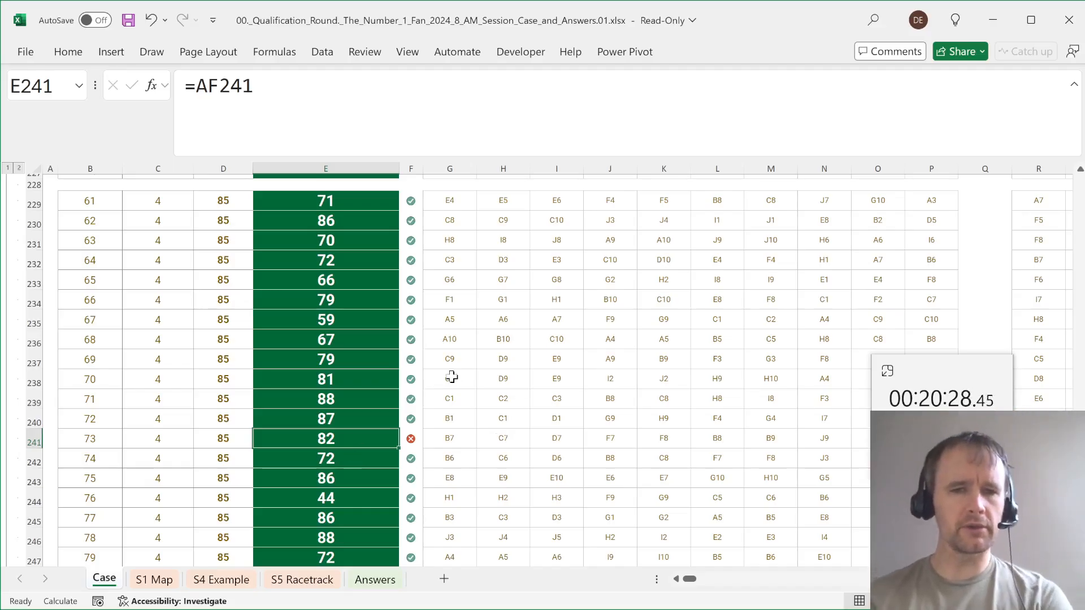
- Read the full bonus question in G30 about summing the turn numbers of all Battleship hits
{"action": "scroll", "coordinate": [452, 377], "scroll_direction": "up", "scroll_amount": 20}
{"action": "scroll", "coordinate": [452, 377], "scroll_direction": "up", "scroll_amount": 10}
{"action": "scroll", "coordinate": [453, 377], "scroll_direction": "down", "scroll_amount": 8}
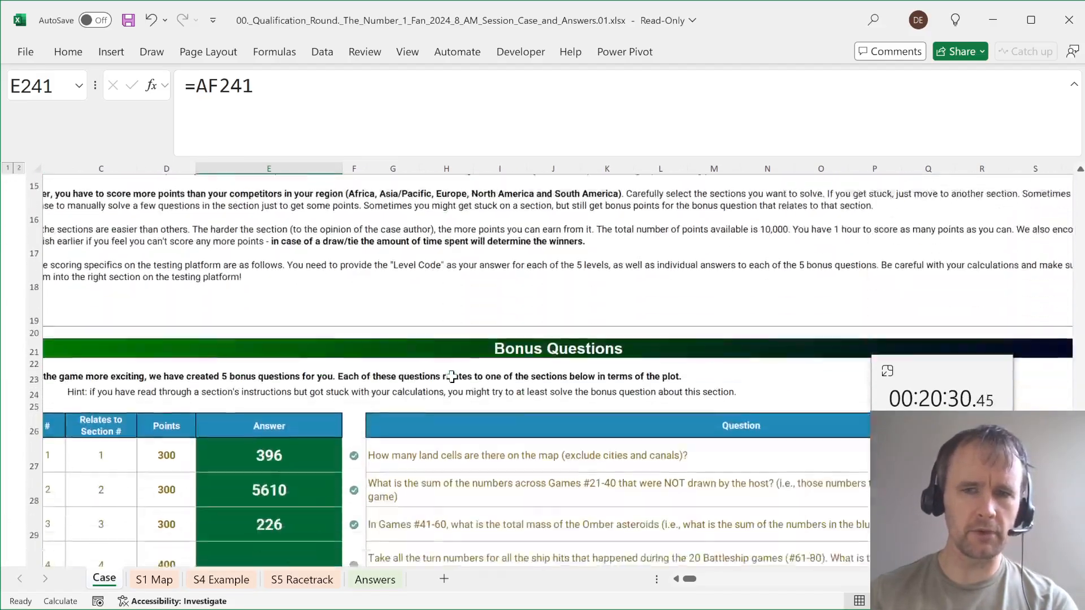
{"action": "left_click", "coordinate": [392, 278]}
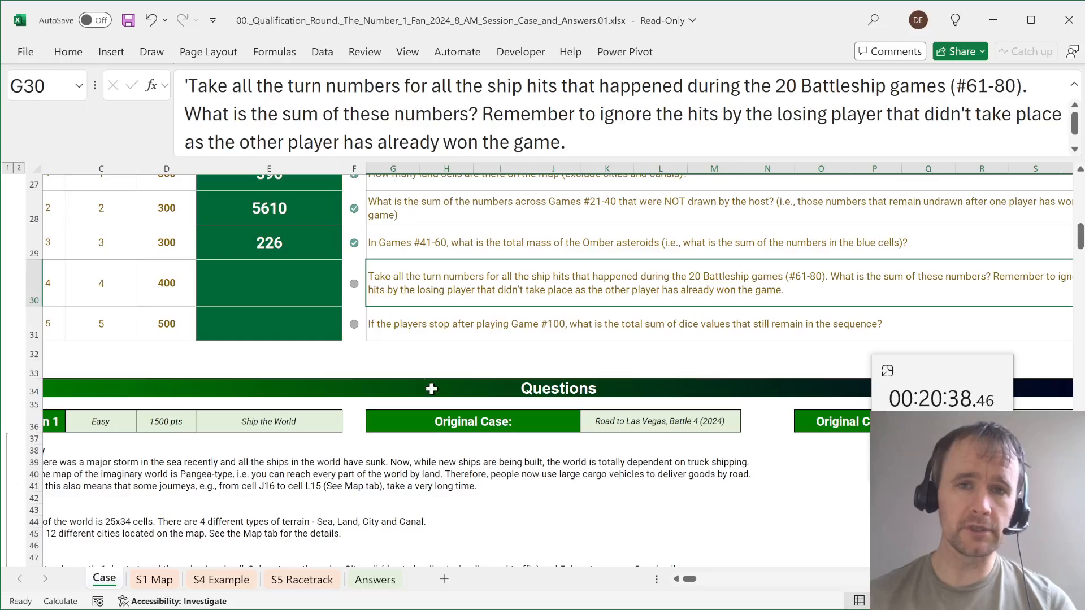
- In AD229's formula, make XLOOKUP search for 10 in SCAN(0,p1hits,SUM) instead of 1 in p1hits
{"action": "scroll", "coordinate": [431, 389], "scroll_direction": "down", "scroll_amount": 20}
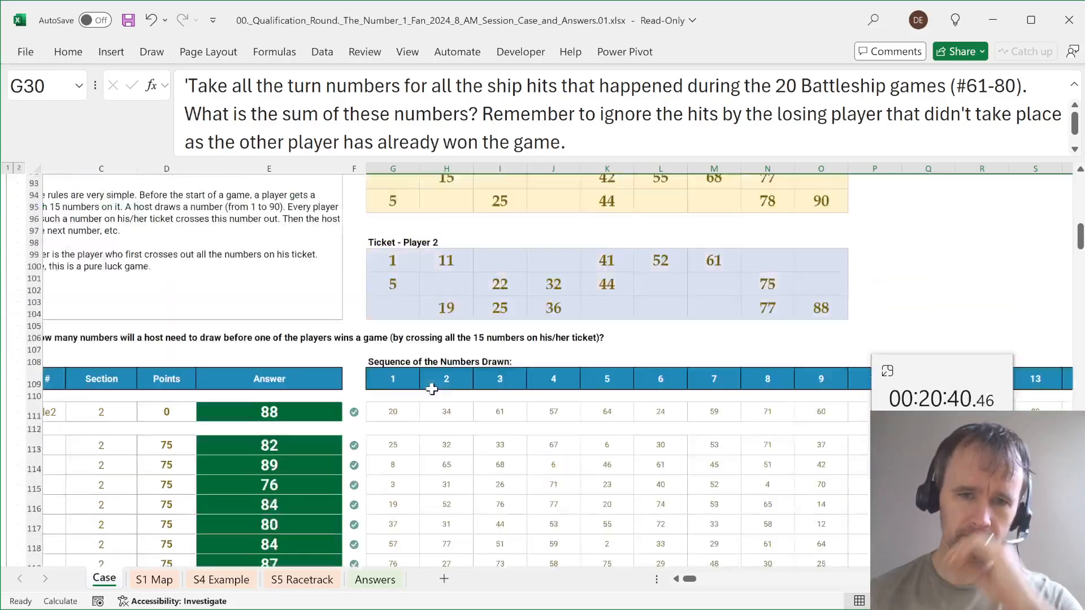
{"action": "scroll", "coordinate": [431, 388], "scroll_direction": "down", "scroll_amount": 20}
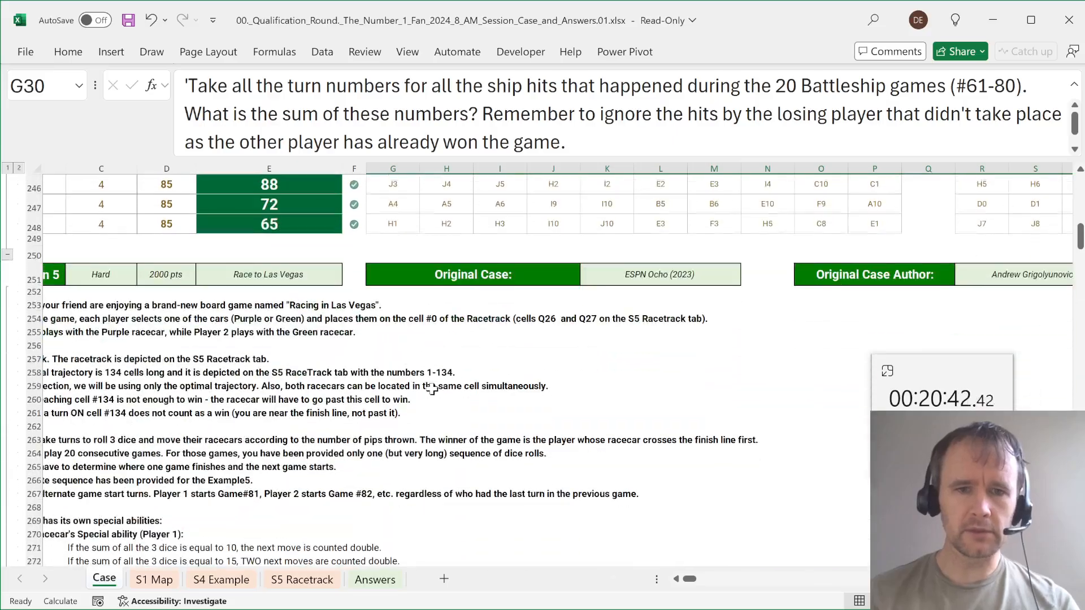
{"action": "scroll", "coordinate": [432, 388], "scroll_direction": "up", "scroll_amount": 20}
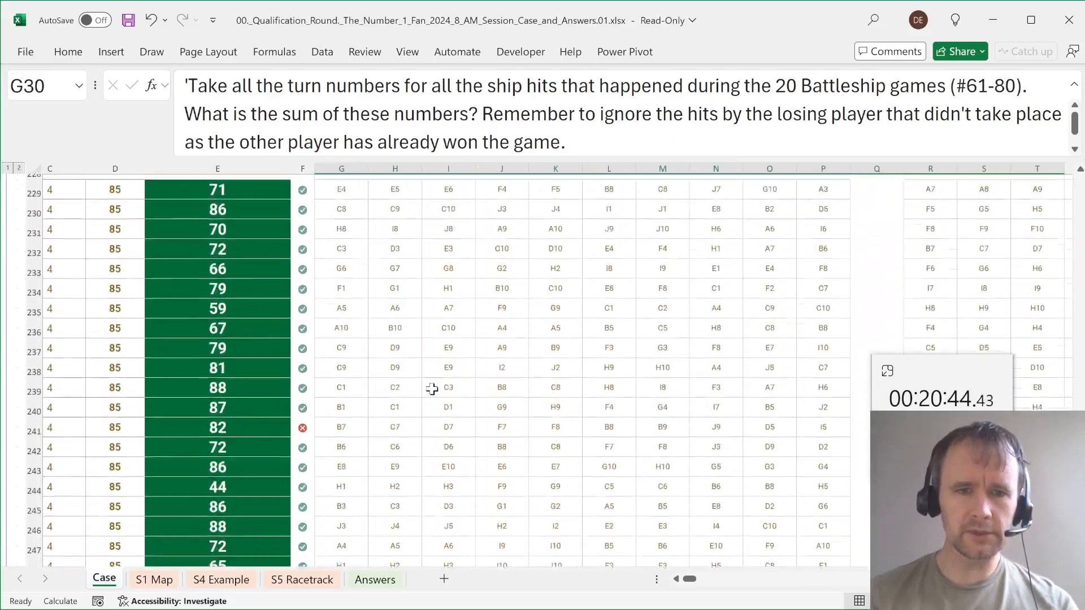
{"action": "left_click", "coordinate": [220, 335]}
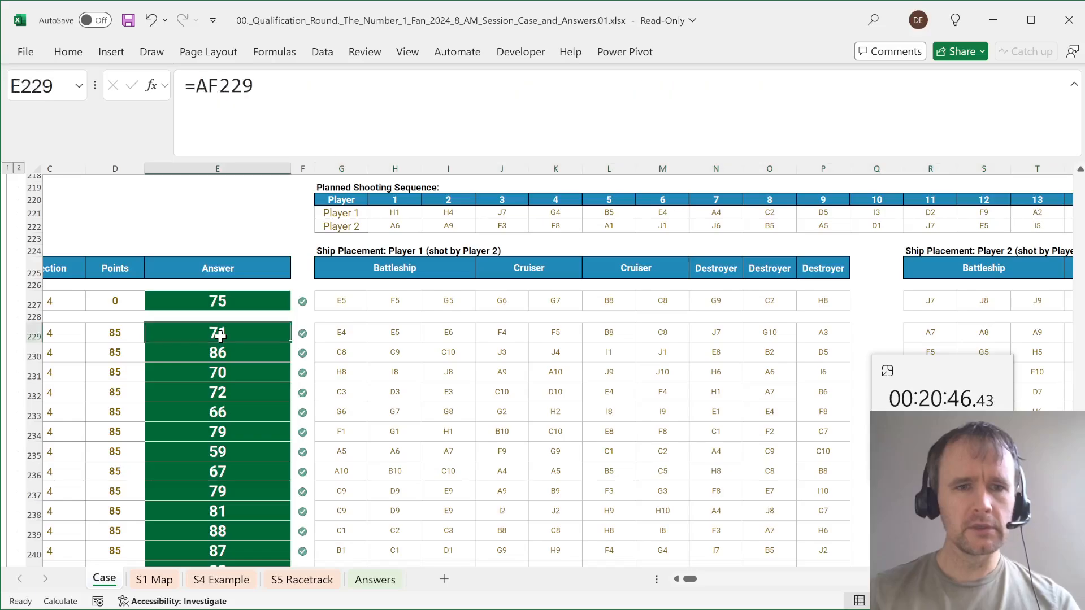
{"action": "key", "text": "alt+Page_Down"}
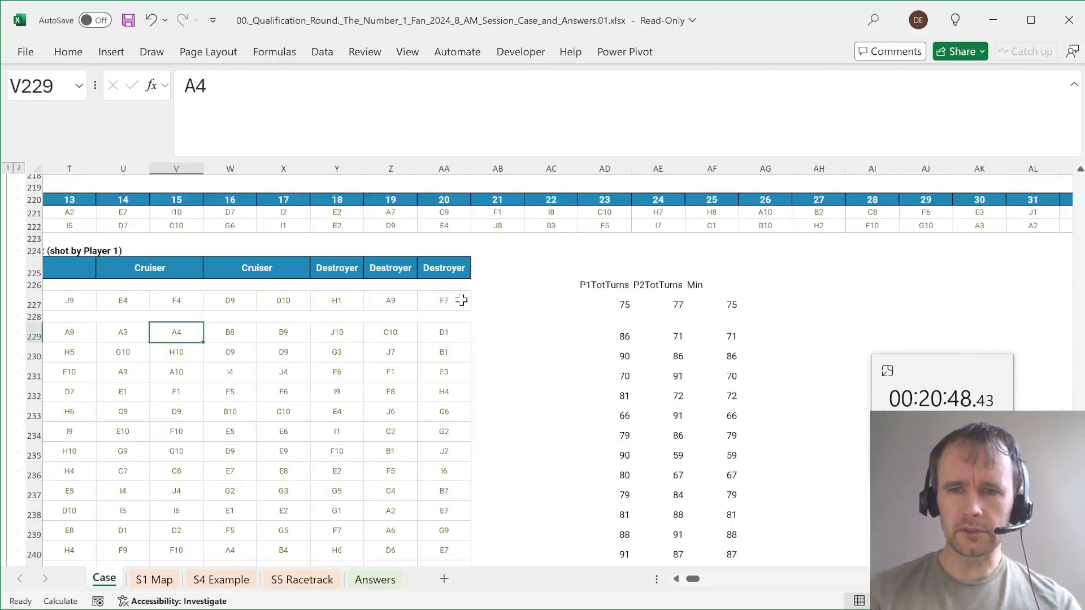
{"action": "key", "text": "alt+Page_Down"}
{"action": "key", "text": "alt+Page_Up"}
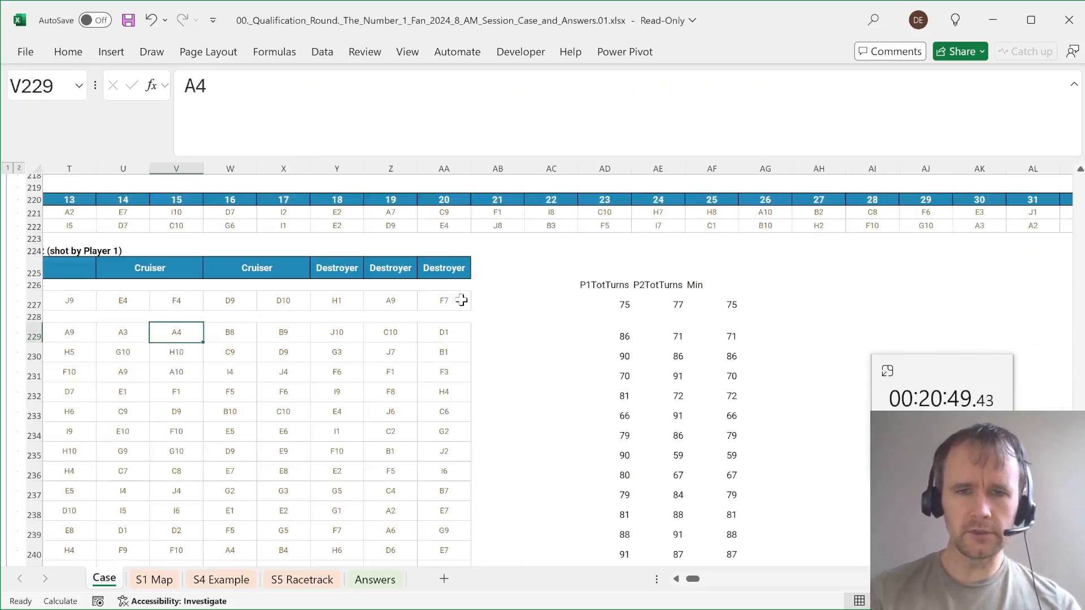
{"action": "left_click", "coordinate": [631, 339]}
{"action": "left_click", "coordinate": [345, 142]}
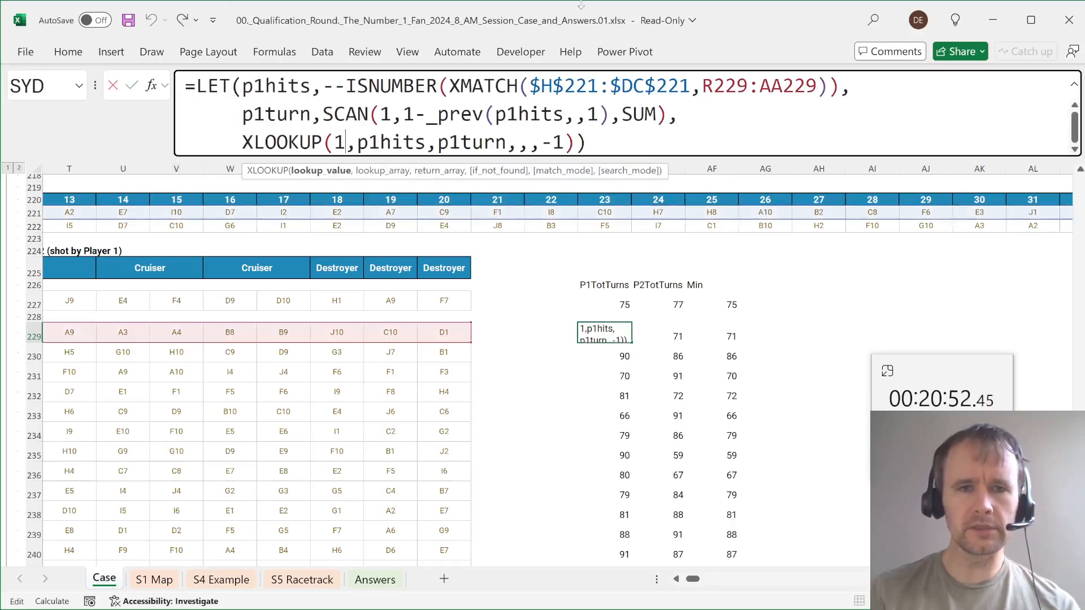
{"action": "type", "text": "0"}
{"action": "key", "text": "Right"}
{"action": "type", "text": "sc"}
{"action": "key", "text": "Tab"}
{"action": "type", "text": "0,p1hit"}
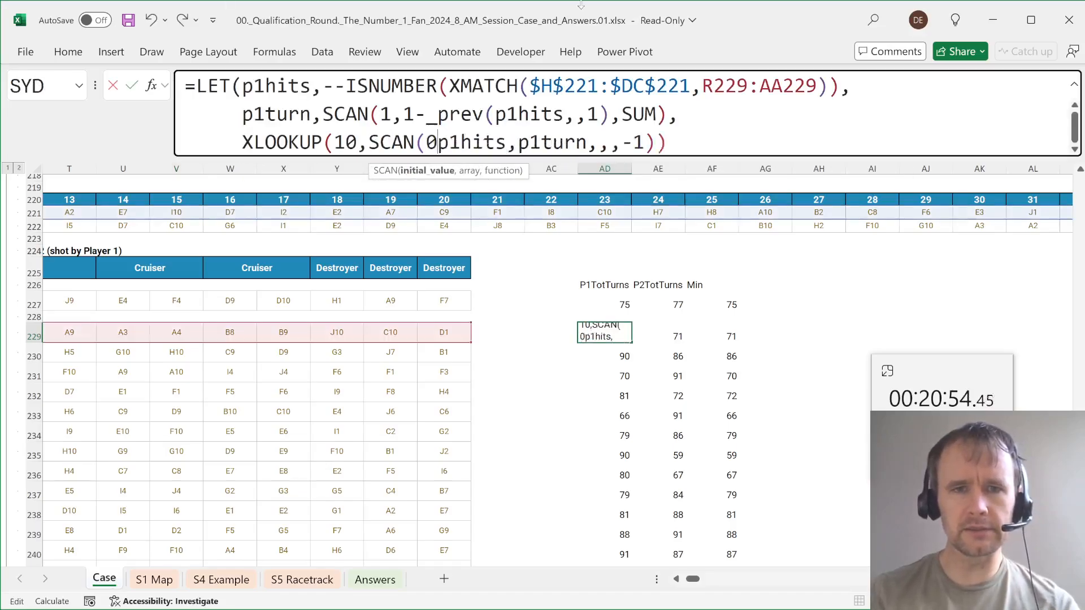
{"action": "type", "text": "s,sum),"}
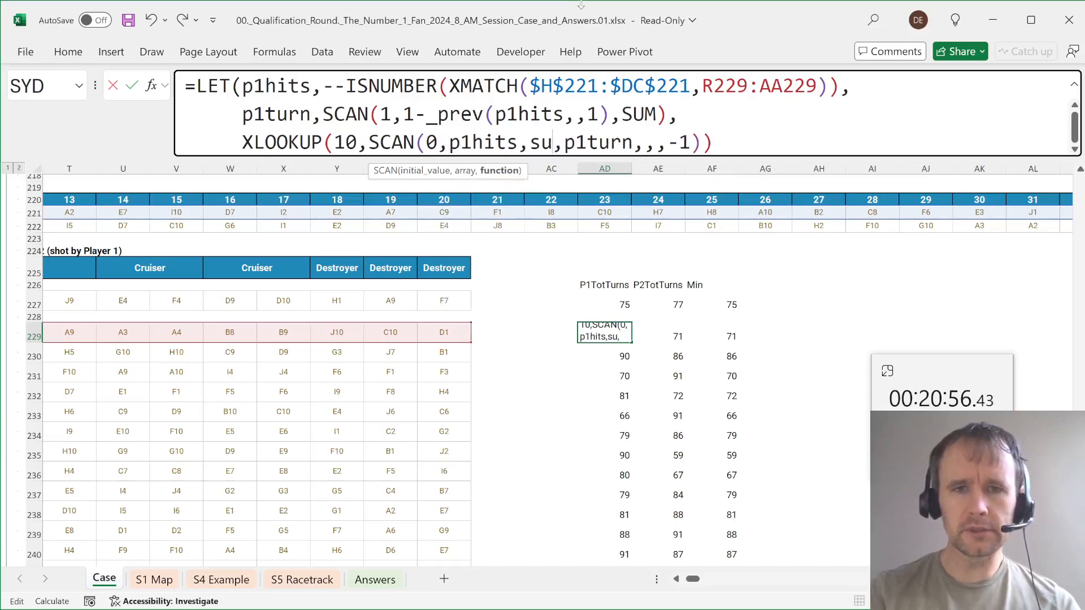
{"action": "key", "text": "Return"}
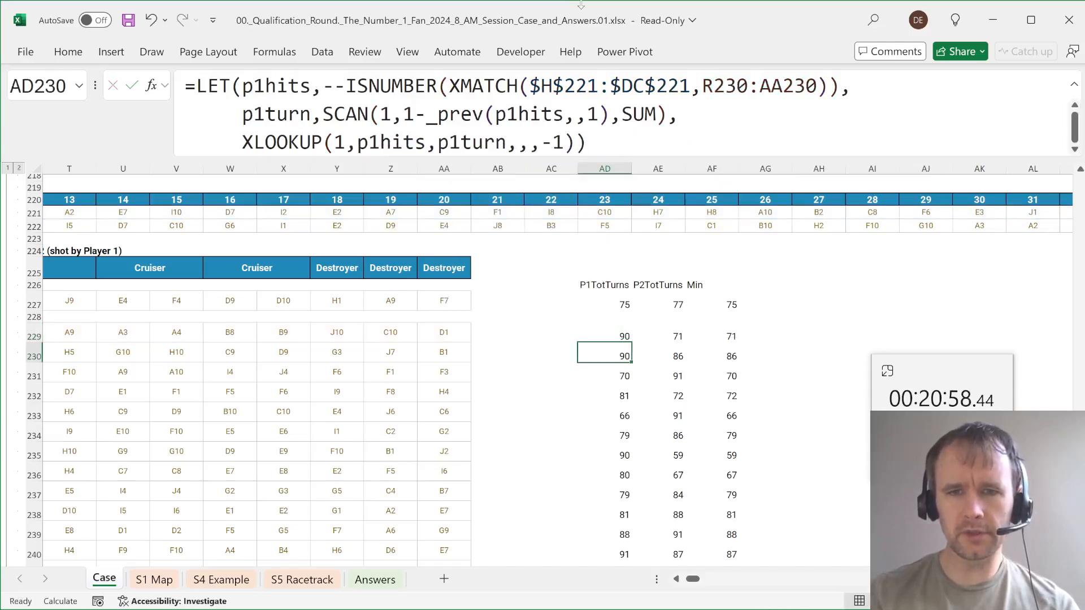
- Undo and redo the AD229 formula change several times to compare the turn count before and after it
{"action": "key", "text": "ctrl+z"}
{"action": "key", "text": "ctrl+y"}
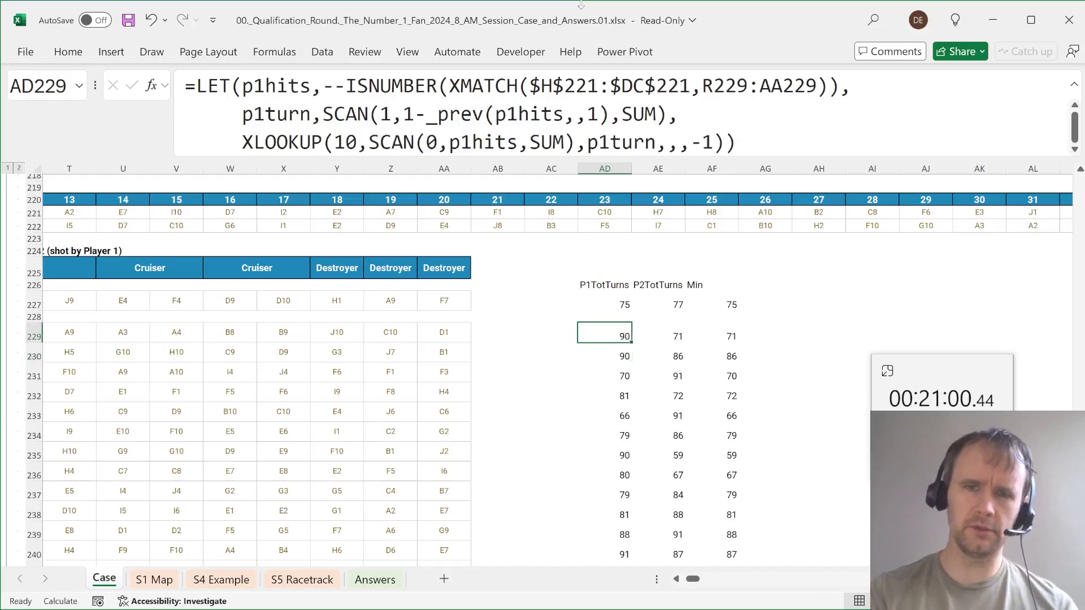
{"action": "key", "text": "ctrl+z"}
{"action": "key", "text": "ctrl+y"}
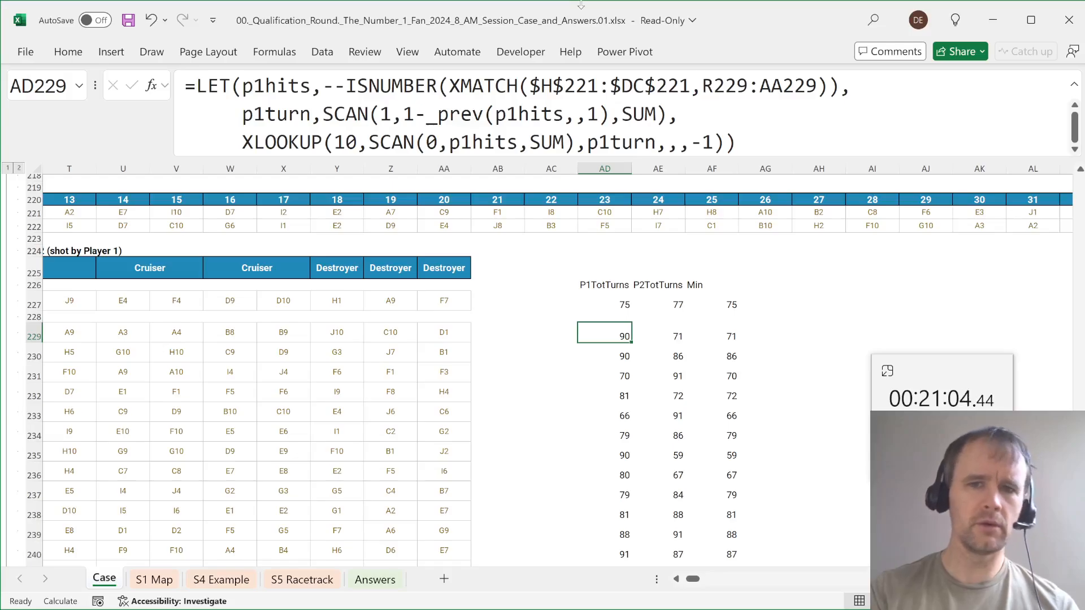
{"action": "key", "text": "ctrl+z"}
{"action": "key", "text": "ctrl+y"}
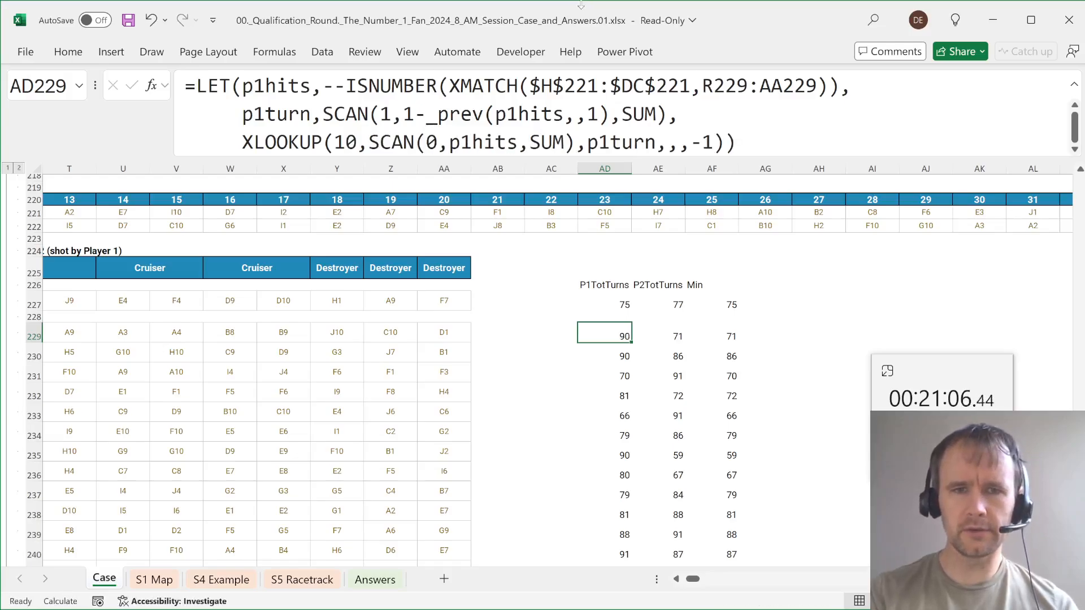
- Remove the trailing last-to-first search arguments from AD229's XLOOKUP so it ends with p1turn
{"action": "key", "text": "F2"}
{"action": "key", "text": "Left"}
{"action": "key", "text": "Left"}
{"action": "key", "text": "BackSpace"}
{"action": "key", "text": "BackSpace"}
{"action": "key", "text": "BackSpace"}
{"action": "key", "text": "BackSpace"}
{"action": "key", "text": "BackSpace"}
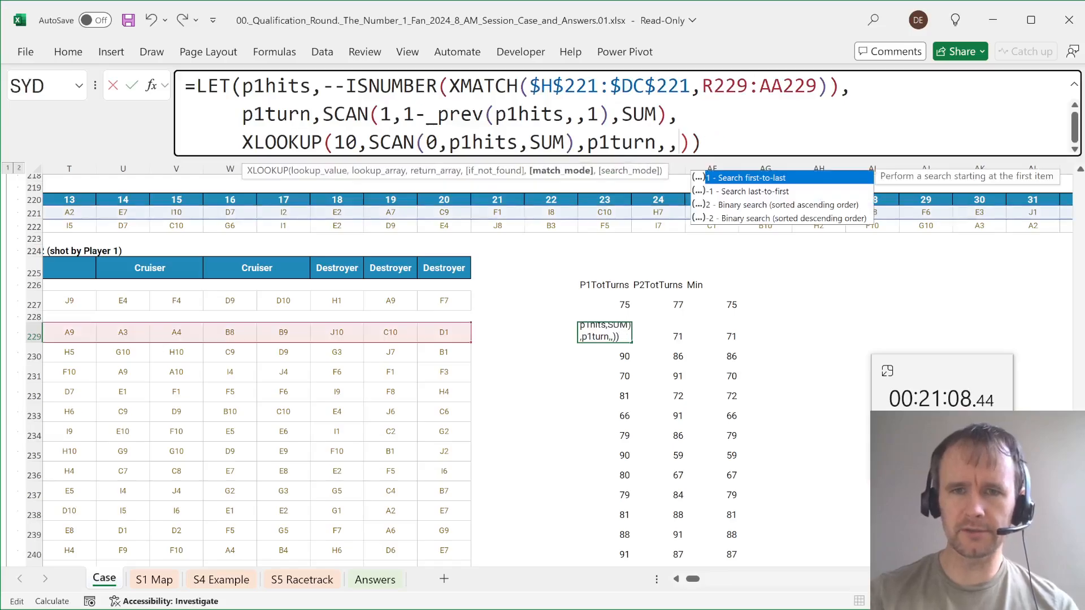
{"action": "key", "text": "Return"}
{"action": "key", "text": "Up"}
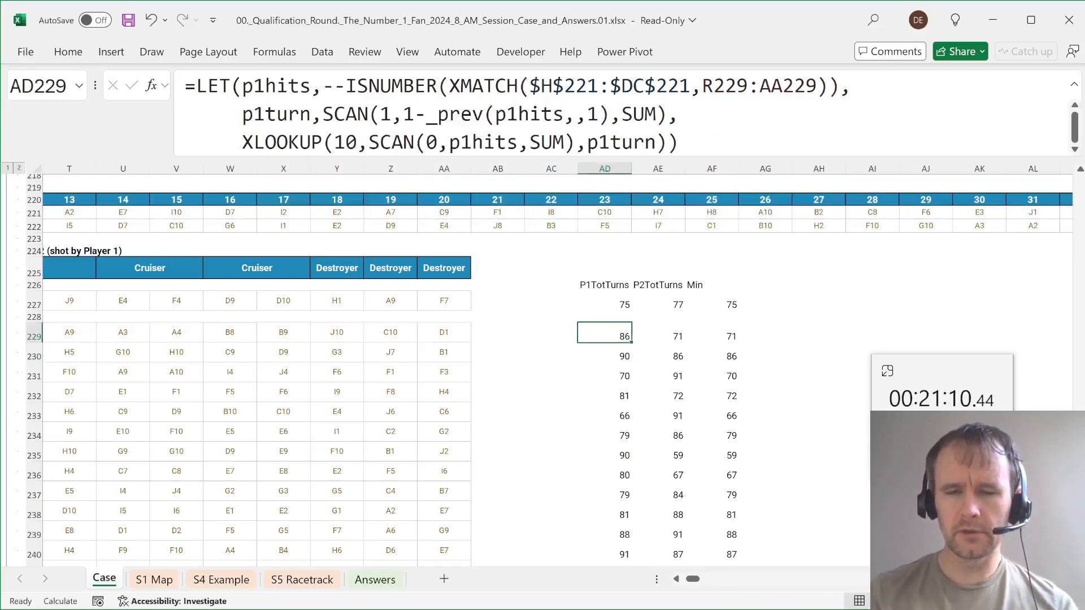
- Fill the AD229 tenth-hit formula down through AD240
{"action": "key", "text": "ctrl+shift+Down"}
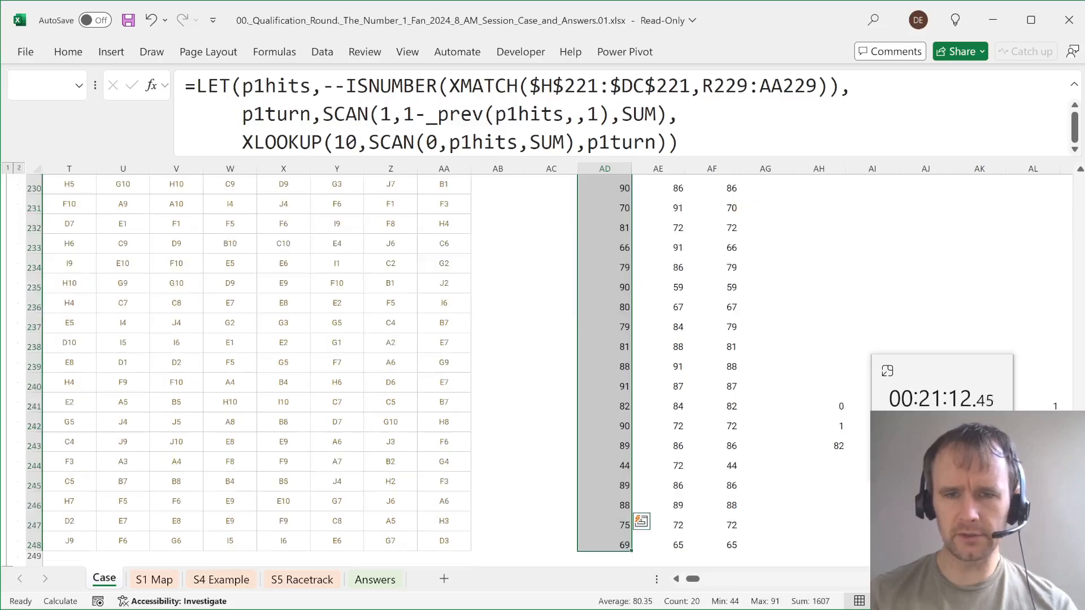
{"action": "key", "text": "shift+Up"}
{"action": "key", "text": "shift+Up"}
{"action": "key", "text": "shift+Up"}
{"action": "key", "text": "shift+Up"}
{"action": "key", "text": "shift+Up"}
{"action": "key", "text": "shift+Up"}
{"action": "key", "text": "shift+Up"}
{"action": "key", "text": "shift+Up"}
{"action": "key", "text": "shift+Up"}
{"action": "key", "text": "shift+Up"}
{"action": "key", "text": "shift+Down"}
{"action": "key", "text": "shift+Down"}
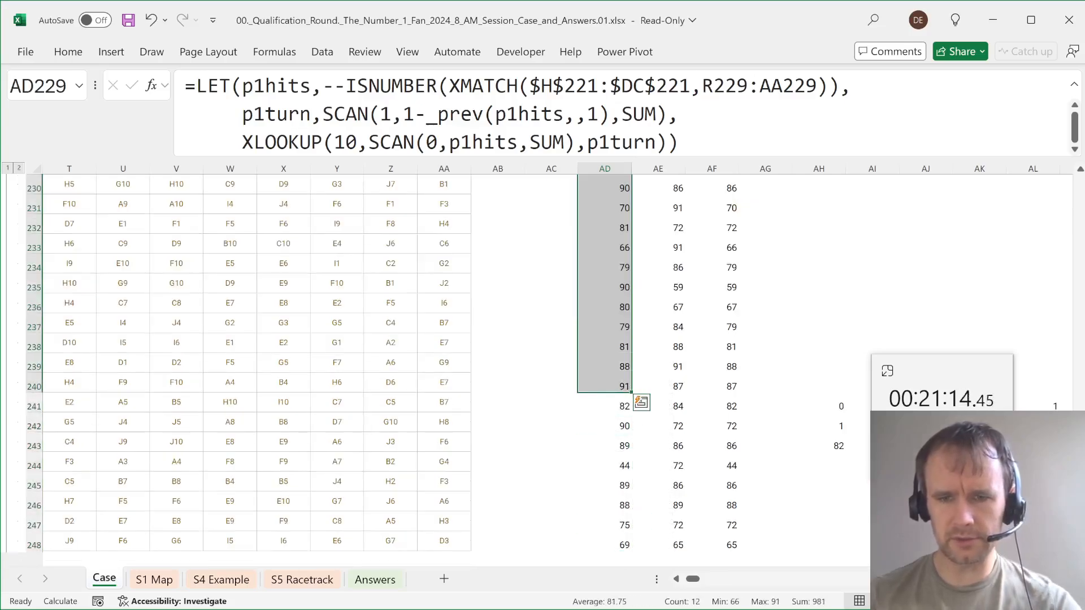
{"action": "key", "text": "F2"}
{"action": "key", "text": "Escape"}
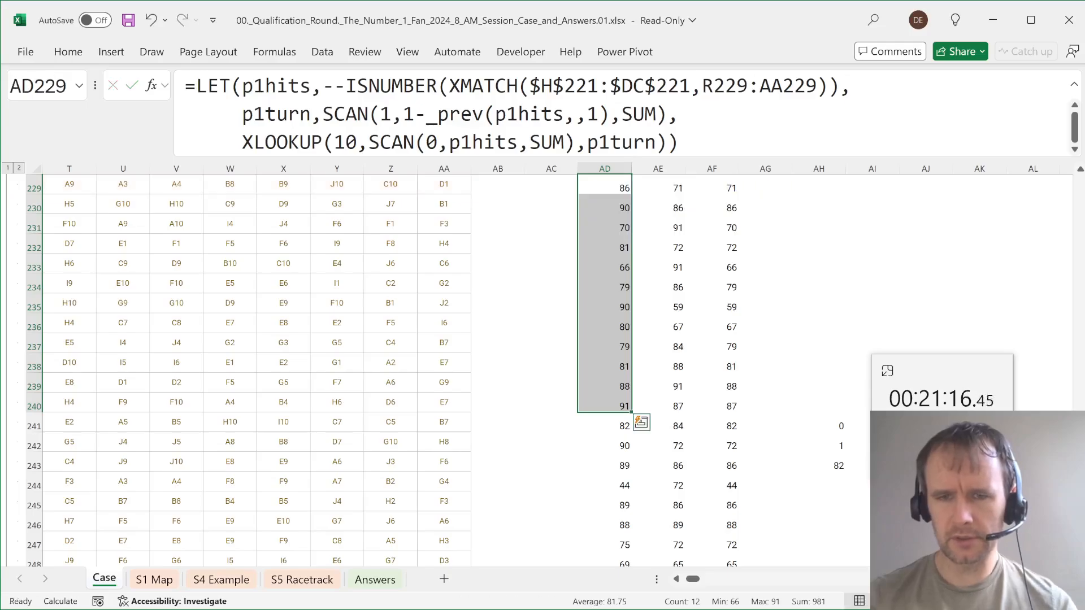
- Copy the tenth-hit formula down into AD241 and give its XLOOKUP an if-not-found value of 10000
{"action": "key", "text": "ctrl+period"}
{"action": "key", "text": "Down"}
{"action": "key", "text": "ctrl+d"}
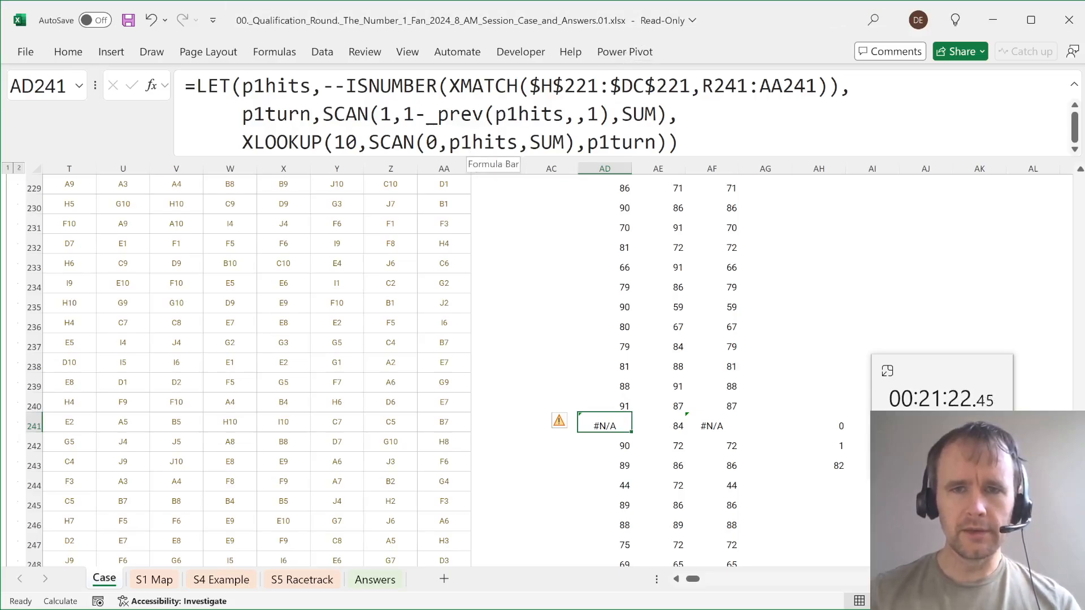
{"action": "left_click", "coordinate": [655, 142]}
{"action": "type", "text": ","}
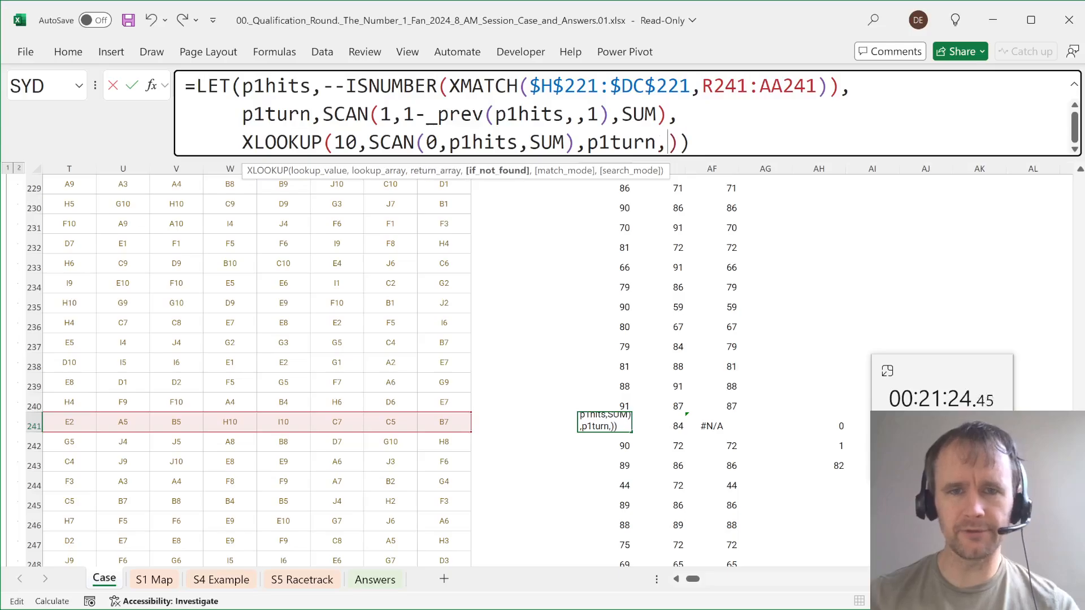
{"action": "type", "text": "10000"}
{"action": "key", "text": "Return"}
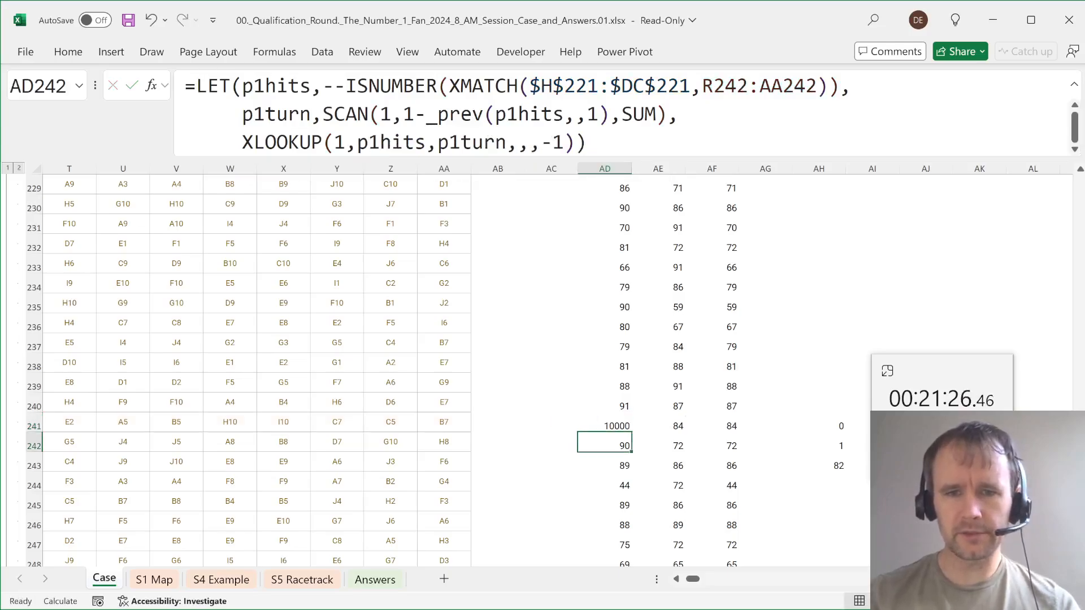
- Try filling the AD241 formula down through AD248 and undo the fill
{"action": "key", "text": "Up"}
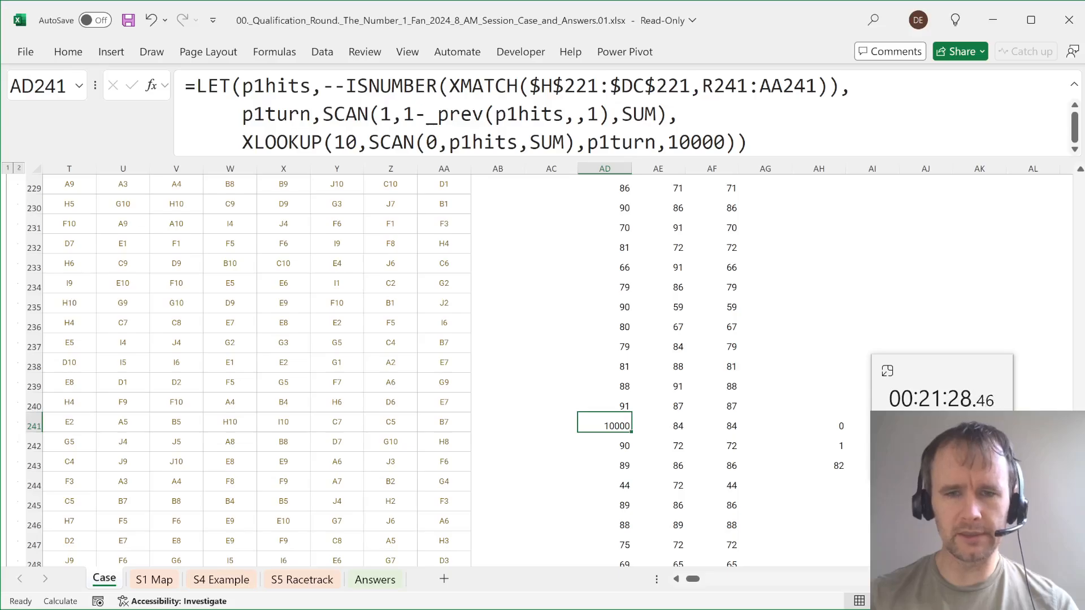
{"action": "key", "text": "shift+Down"}
{"action": "key", "text": "shift+Down"}
{"action": "key", "text": "shift+Down"}
{"action": "key", "text": "shift+Down"}
{"action": "key", "text": "shift+Down"}
{"action": "key", "text": "shift+Down"}
{"action": "key", "text": "shift+Down"}
{"action": "key", "text": "F2"}
{"action": "key", "text": "ctrl+Return"}
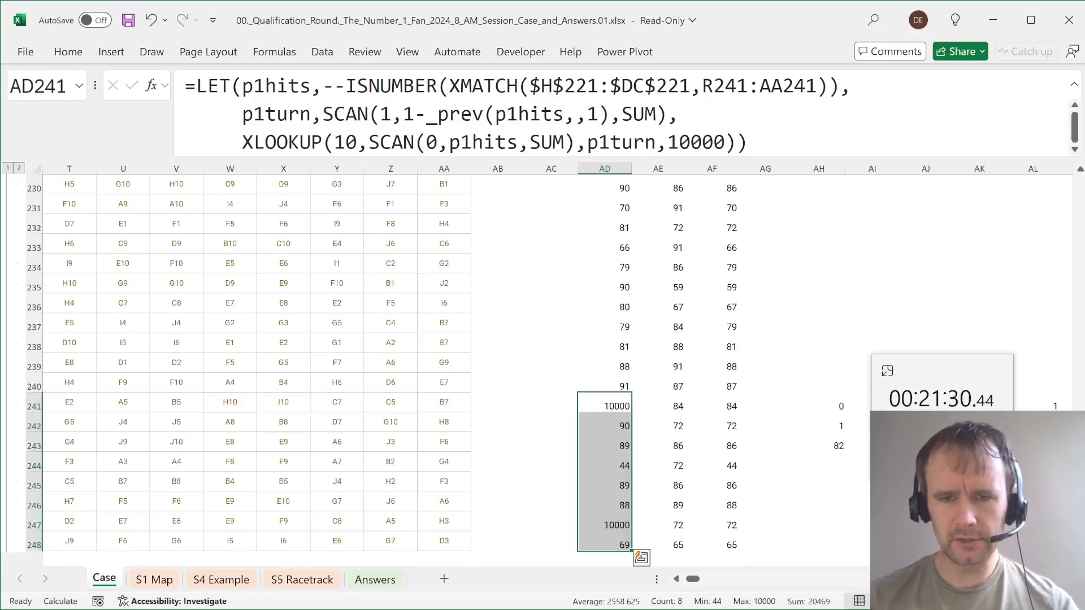
{"action": "key", "text": "ctrl+z"}
- Examine the turn formulas in row 247 and Player 2's ship placement in R247:AA247
{"action": "key", "text": "Up"}
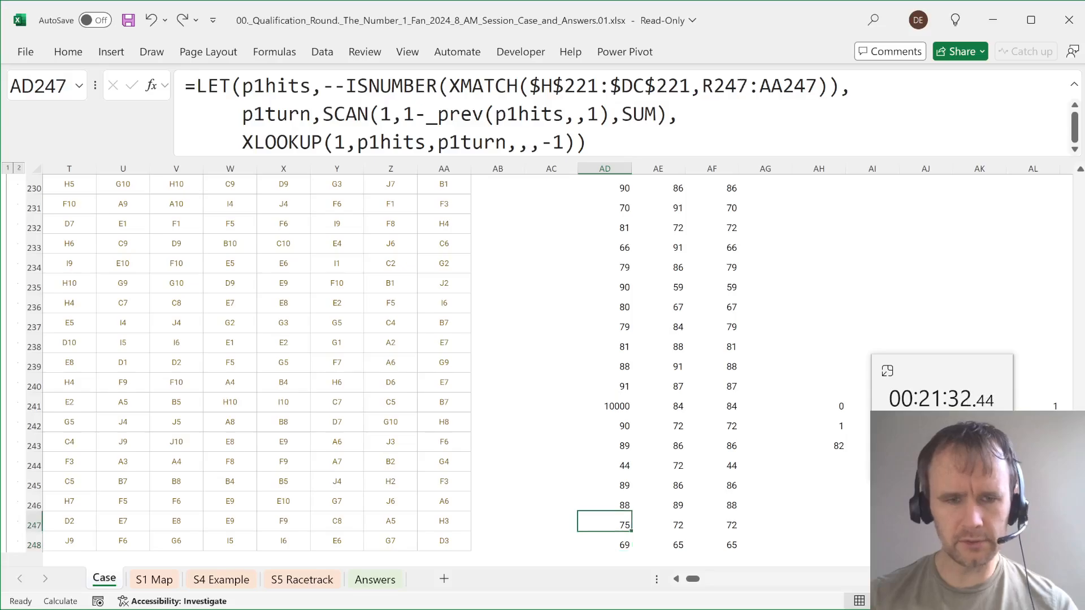
{"action": "key", "text": "Right"}
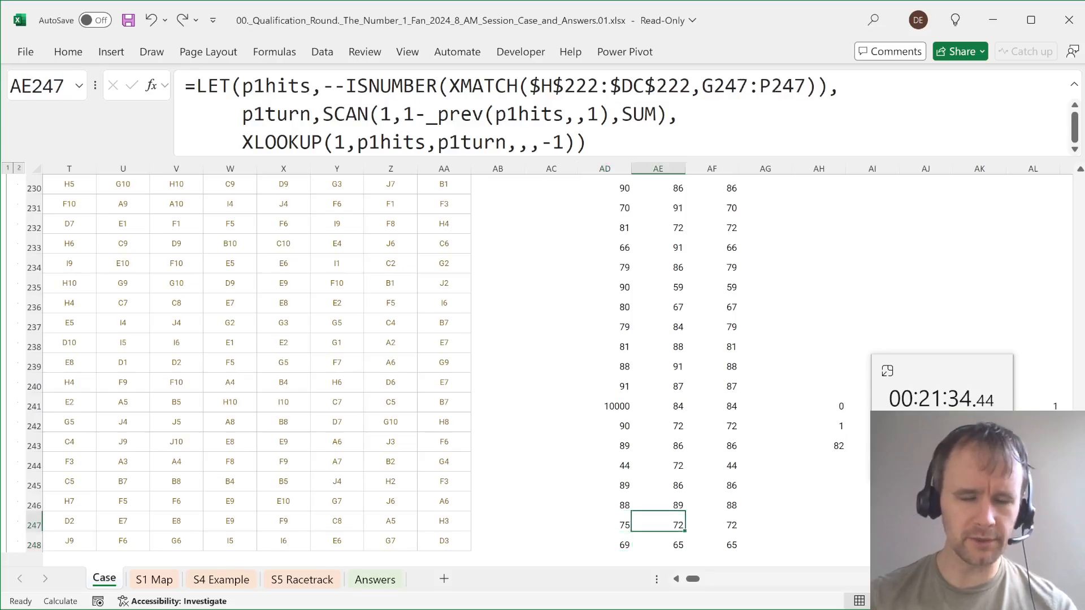
{"action": "key", "text": "Left"}
{"action": "key", "text": "ctrl+Left"}
{"action": "key", "text": "ctrl+shift+Left"}
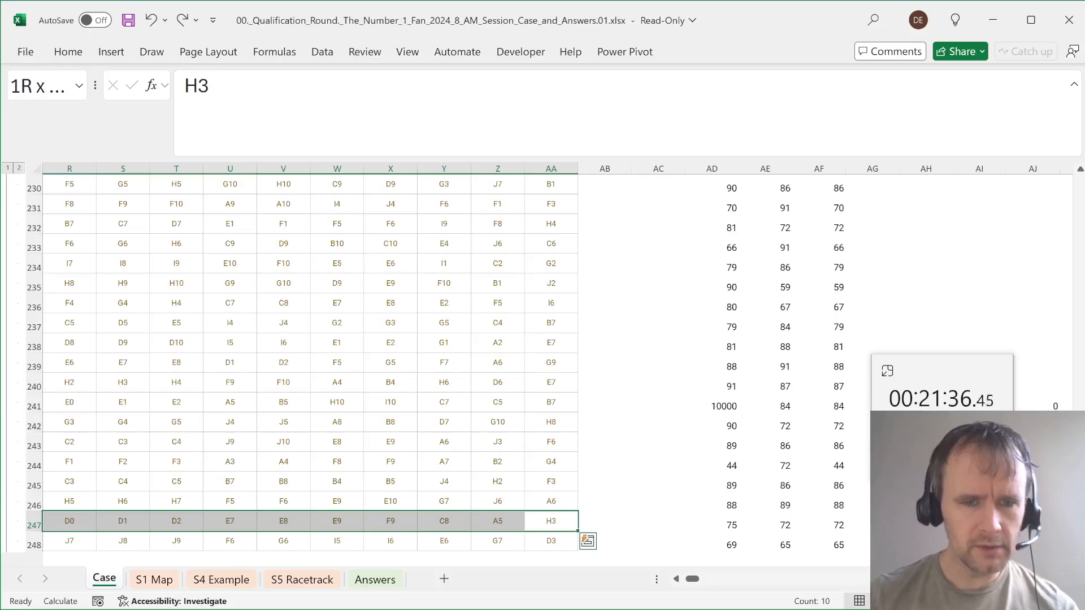
{"action": "key", "text": "ctrl+Left"}
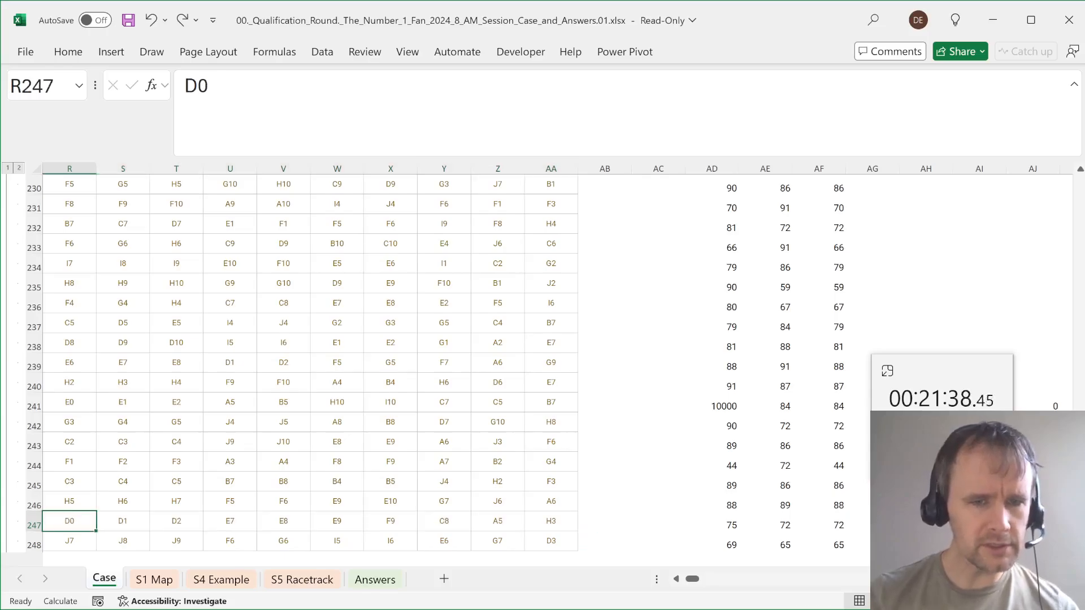
- Fill the AD241 formula with its 10000 fallback into all of AD241:AD248
{"action": "key", "text": "ctrl+Right"}
{"action": "key", "text": "ctrl+Right"}
{"action": "key", "text": "Up"}
{"action": "key", "text": "Up"}
{"action": "key", "text": "Up"}
{"action": "key", "text": "Up"}
{"action": "key", "text": "Up"}
{"action": "key", "text": "Up"}
{"action": "key", "text": "ctrl+shift+Down"}
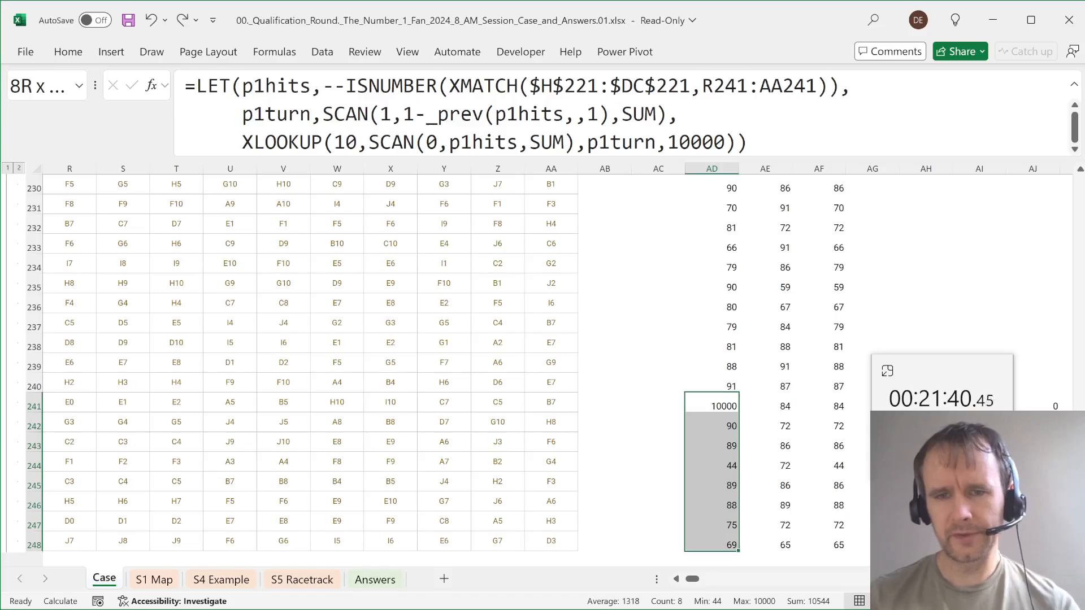
{"action": "key", "text": "F2"}
{"action": "key", "text": "ctrl+Return"}
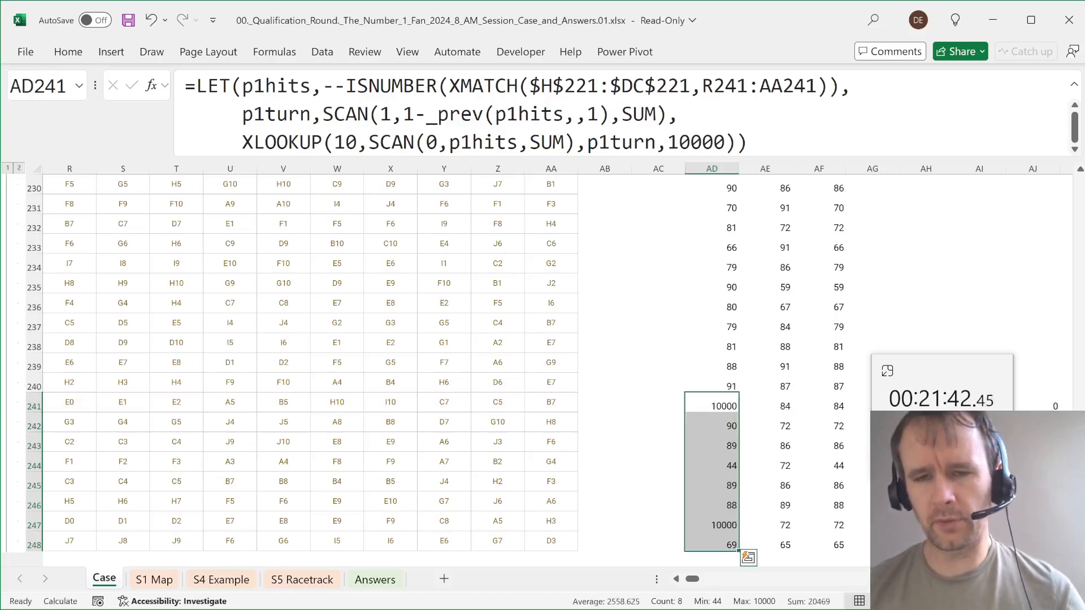
- Remove the trailing last-to-first search arguments from AE229's XLOOKUP so it ends with p1turn
{"action": "key", "text": "ctrl+Up"}
{"action": "key", "text": "Right"}
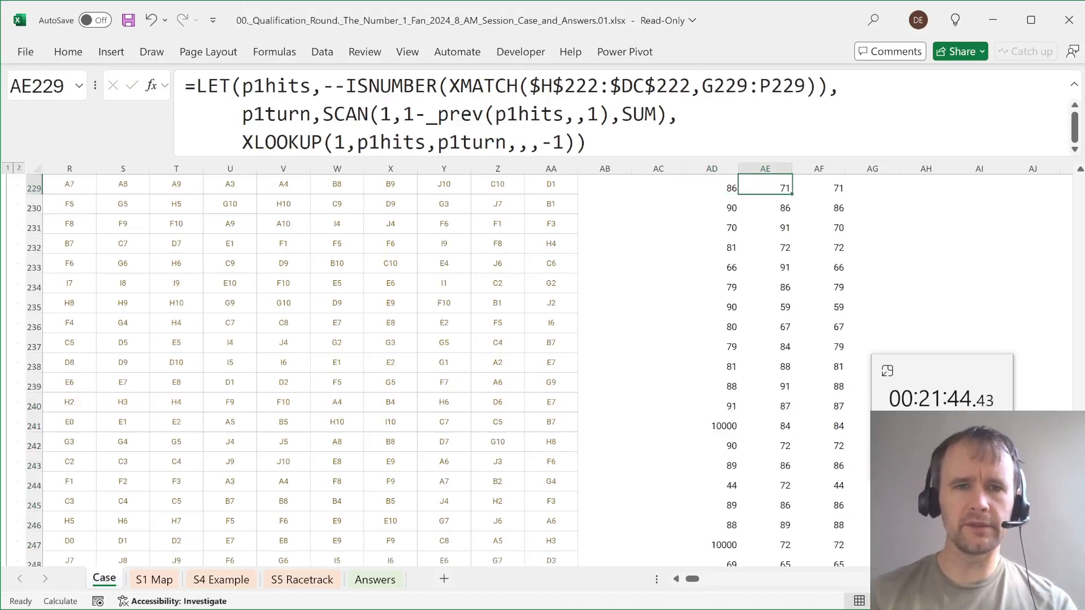
{"action": "key", "text": "Left"}
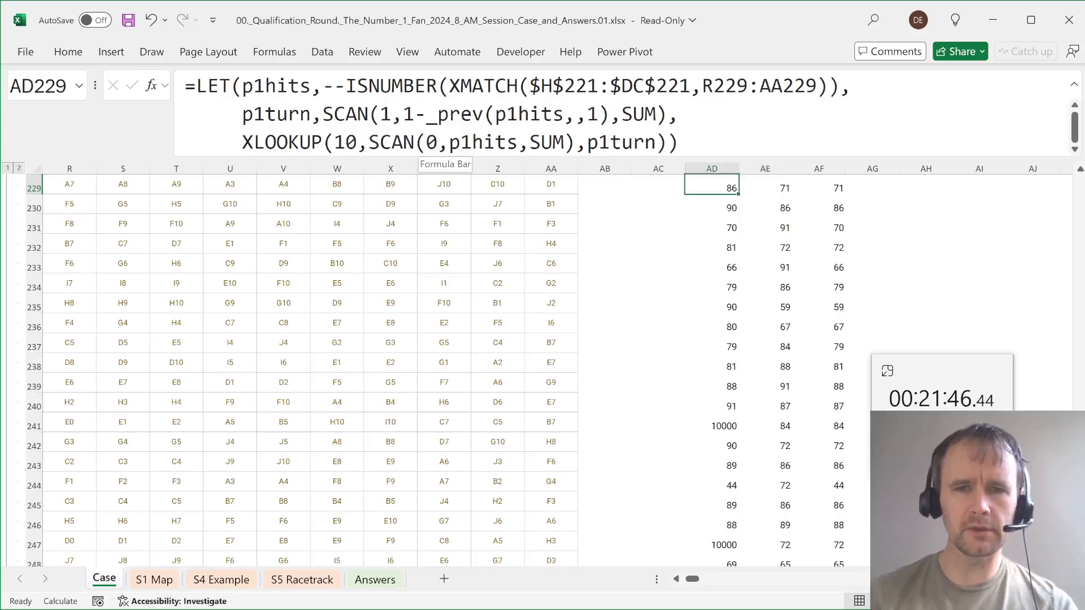
{"action": "key", "text": "Right"}
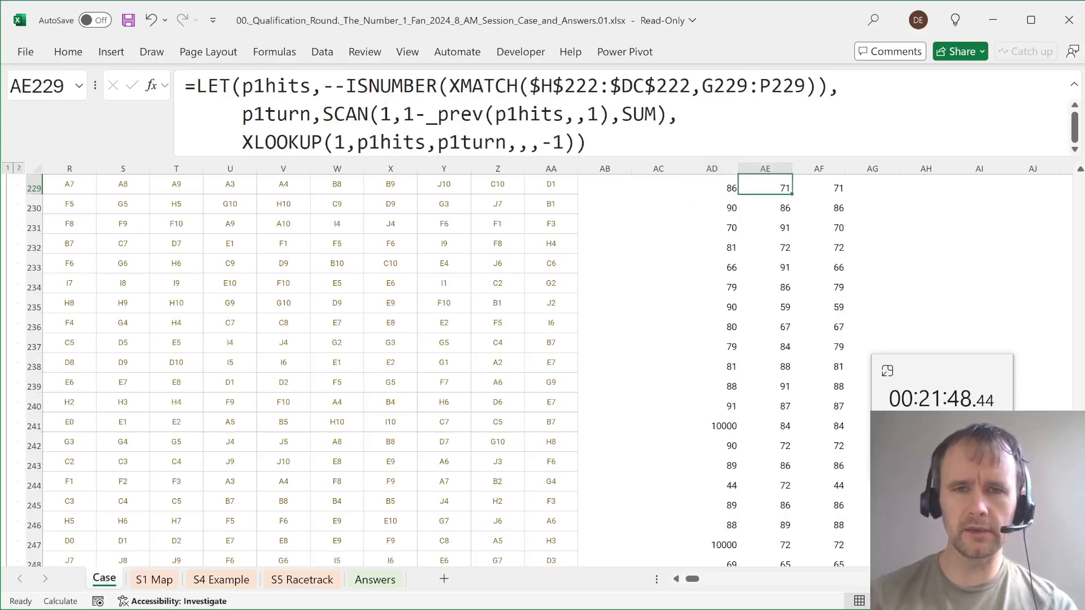
{"action": "key", "text": "F2"}
{"action": "key", "text": "Left"}
{"action": "key", "text": "Left"}
{"action": "key", "text": "BackSpace"}
{"action": "key", "text": "BackSpace"}
{"action": "key", "text": "BackSpace"}
{"action": "key", "text": "BackSpace"}
{"action": "key", "text": "BackSpace"}
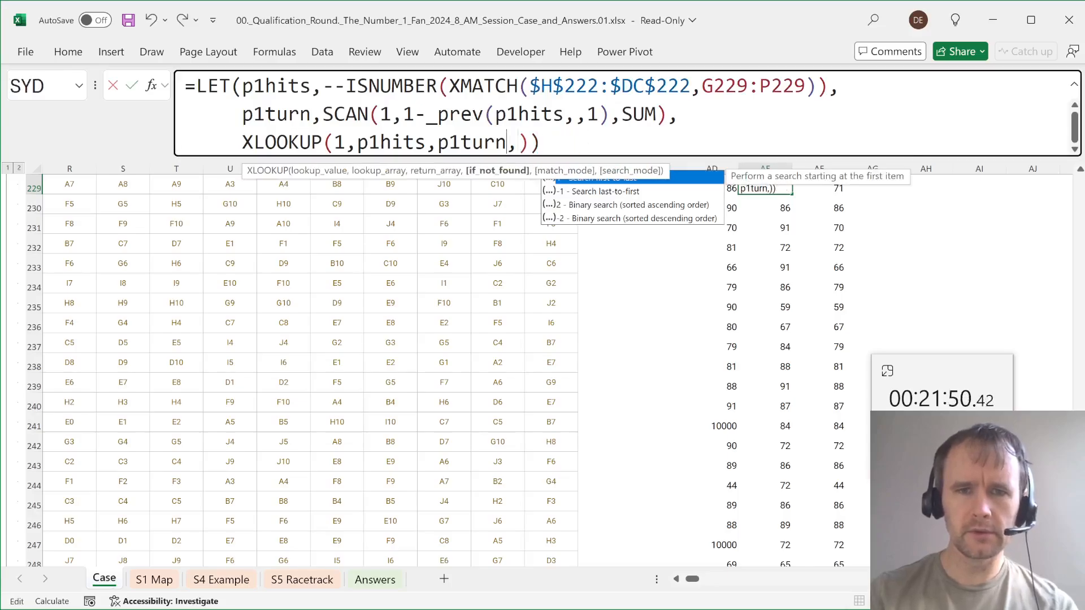
- In AE229's formula, make XLOOKUP search for 10 in SCAN(0,p1hits,SUM) instead of 1 in p1hits
{"action": "left_click", "coordinate": [345, 142]}
{"action": "type", "text": "0"}
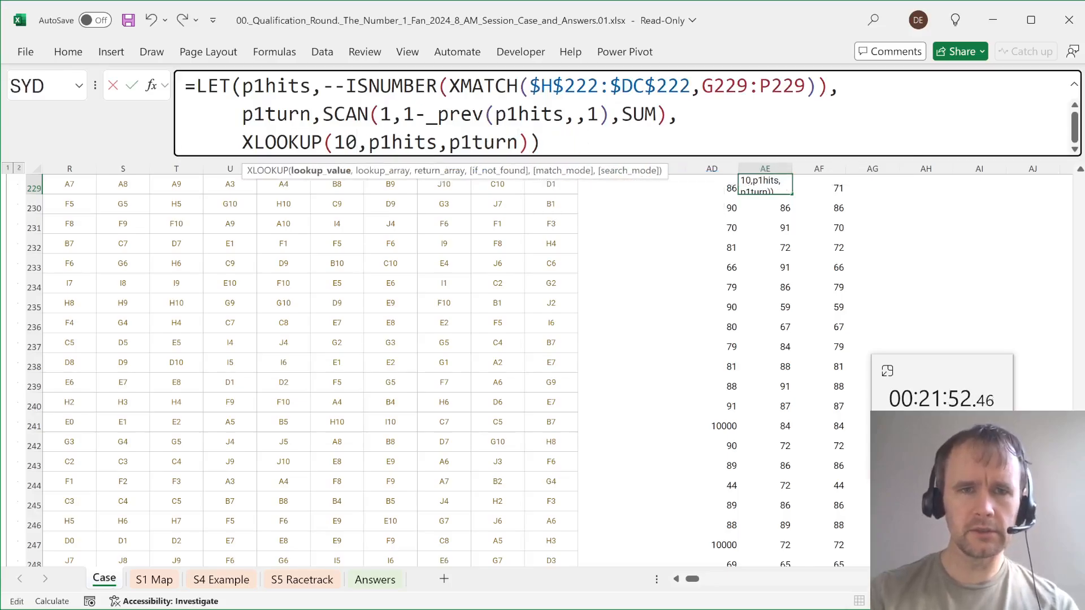
{"action": "key", "text": "Right"}
{"action": "type", "text": "scn"}
{"action": "type", "text": "a"}
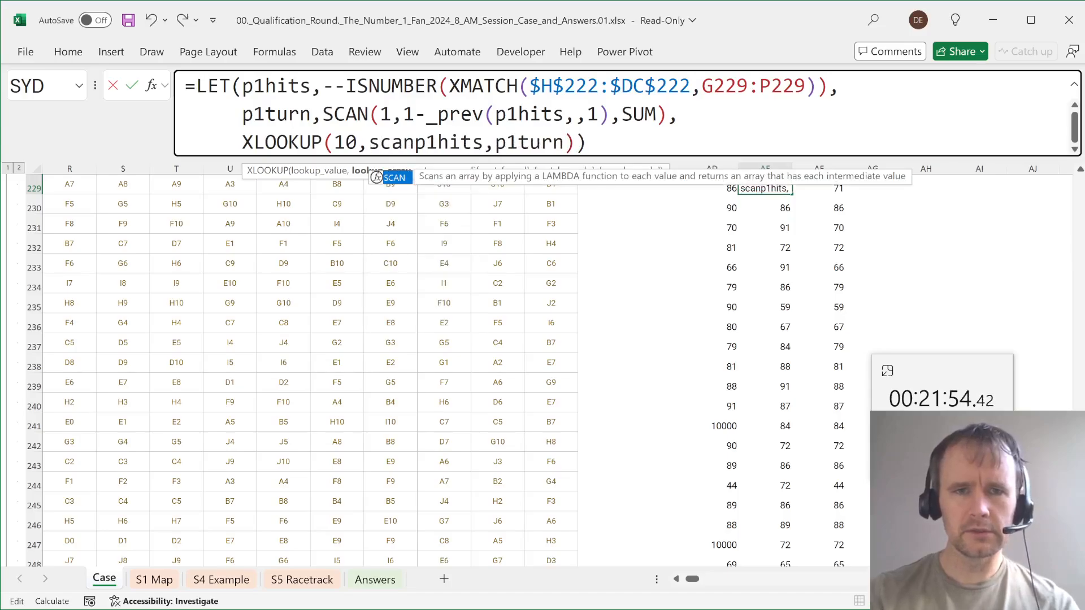
{"action": "key", "text": "Tab"}
{"action": "type", "text": "0,p1hit"}
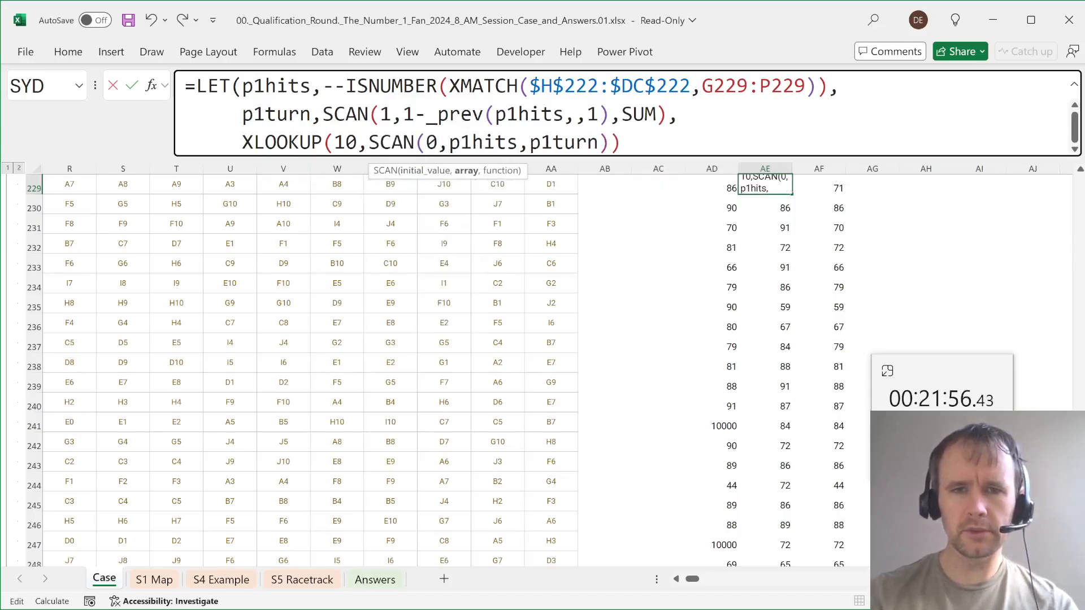
{"action": "type", "text": "s,sum),"}
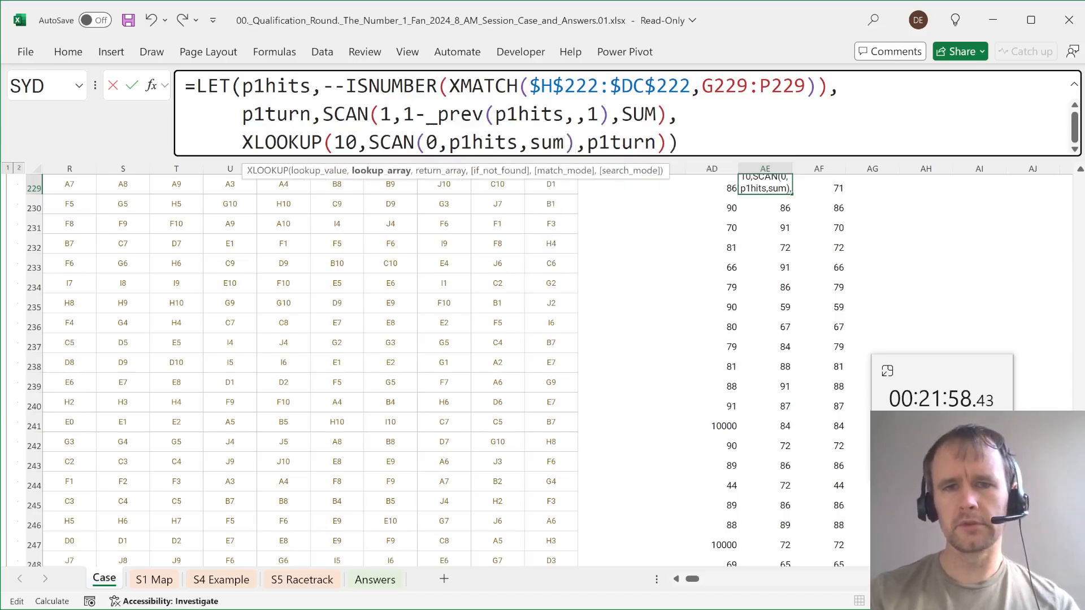
{"action": "key", "text": "Return"}
- Fill the AE229 formula down through AE248
{"action": "key", "text": "Up"}
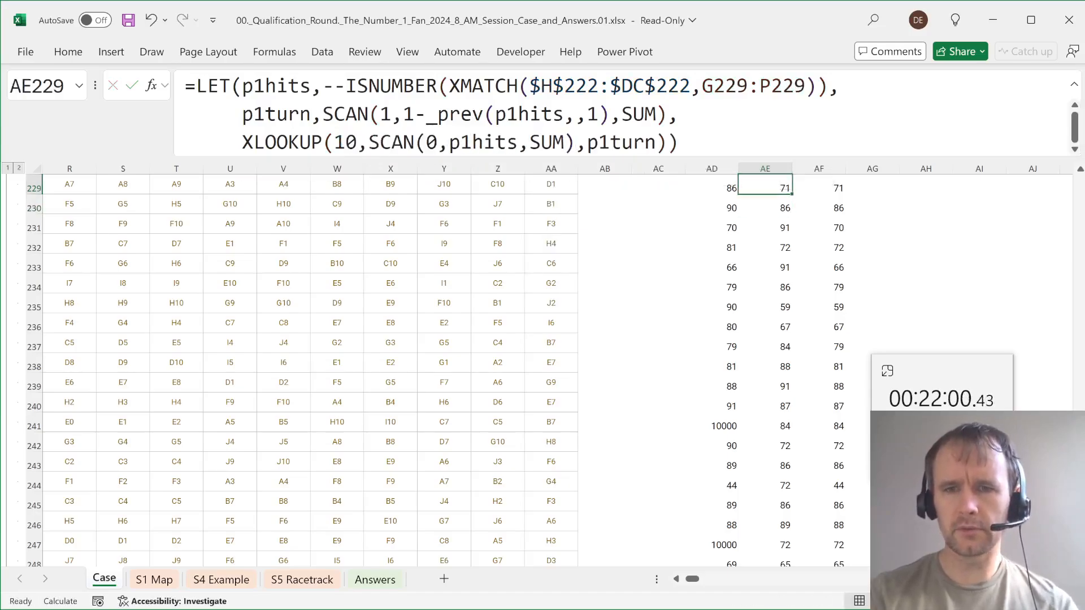
{"action": "key", "text": "ctrl+shift+Down"}
{"action": "key", "text": "F2"}
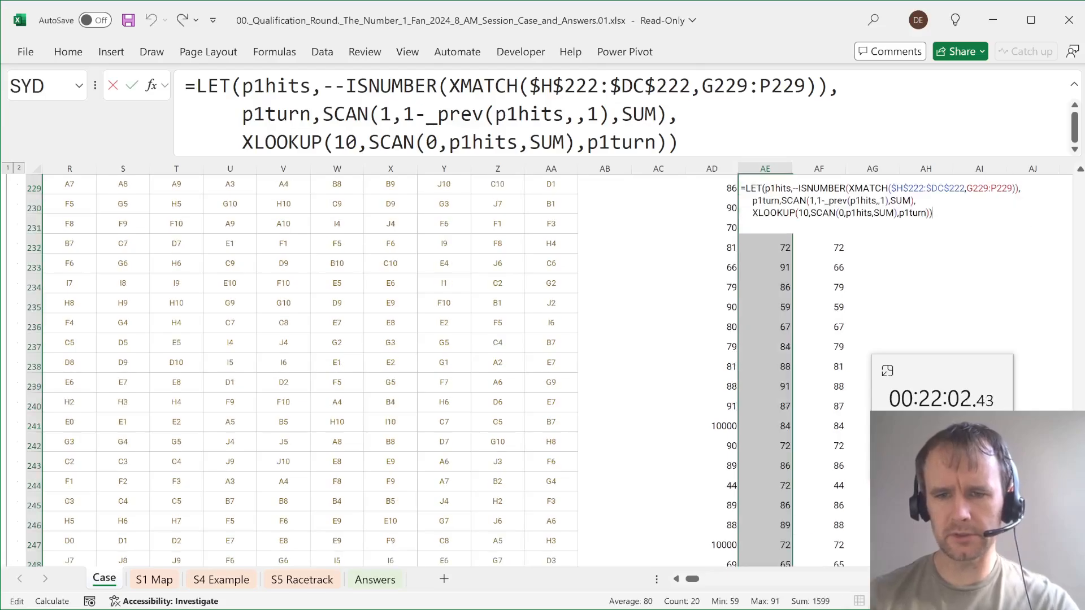
{"action": "key", "text": "ctrl+Return"}
- Review the Min column in AF229:AF248
{"action": "key", "text": "Up"}
{"action": "key", "text": "Right"}
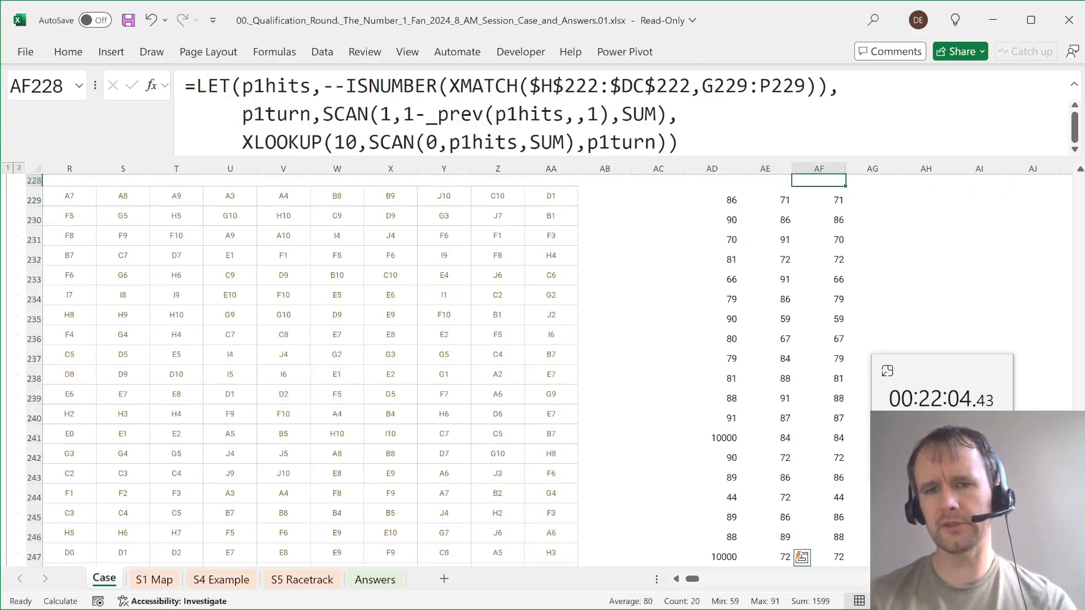
{"action": "key", "text": "Down"}
{"action": "key", "text": "ctrl+shift+Down"}
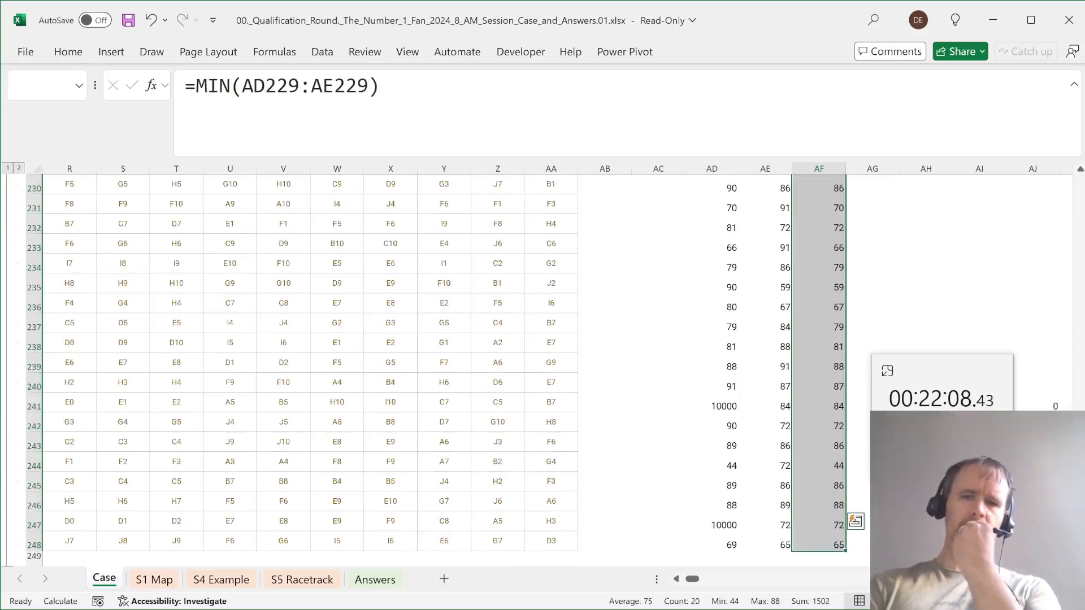
{"action": "key", "text": "ctrl+Up"}
{"action": "key", "text": "ctrl+Down"}
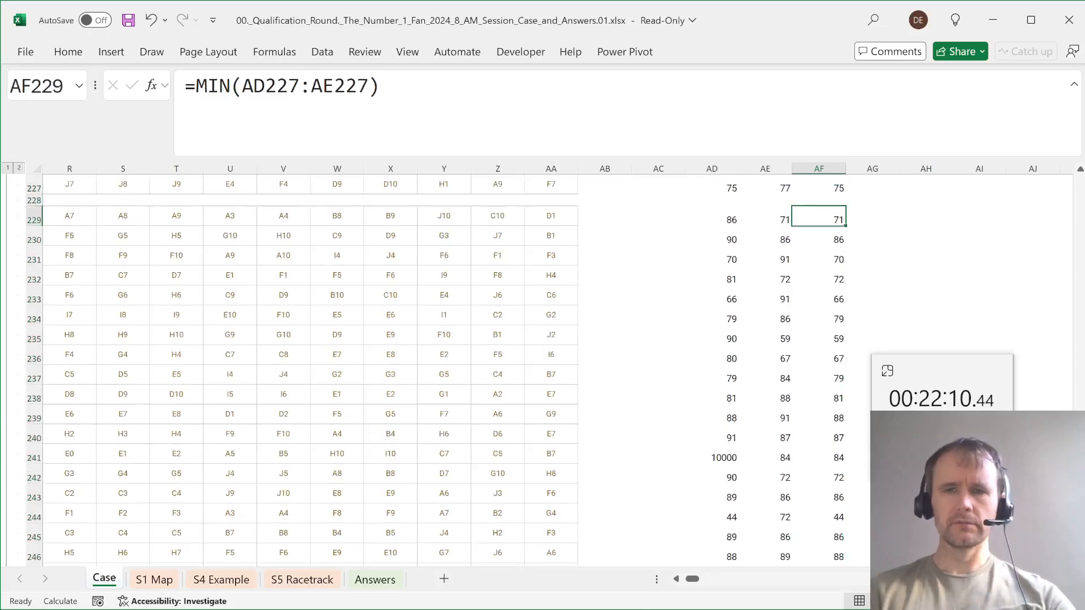
- Start a TAKE formula in AH229 with Player 1's planned shooting sequence H221:DC221 as its array
{"action": "key", "text": "Right"}
{"action": "key", "text": "Right"}
{"action": "key", "text": "Right"}
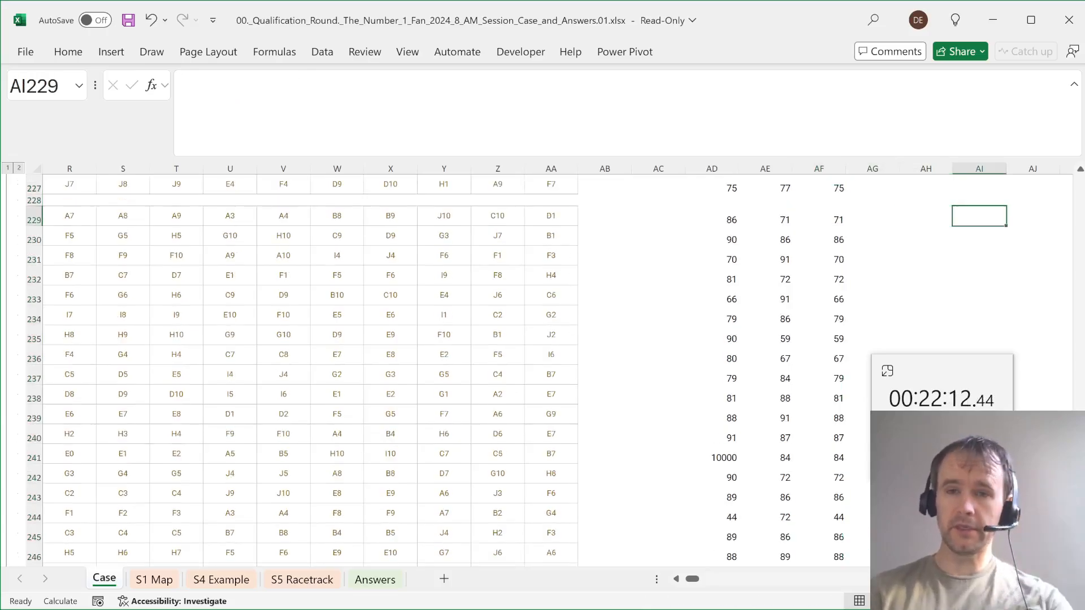
{"action": "key", "text": "Left"}
{"action": "type", "text": "=tak"}
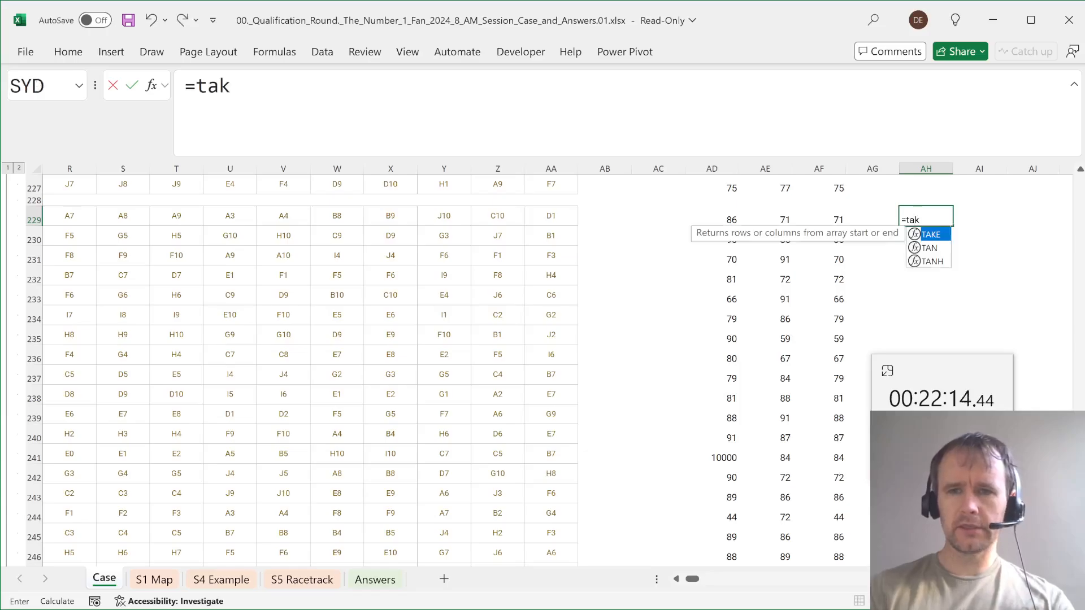
{"action": "key", "text": "Tab"}
{"action": "scroll", "coordinate": [398, 287], "scroll_direction": "up", "scroll_amount": 6}
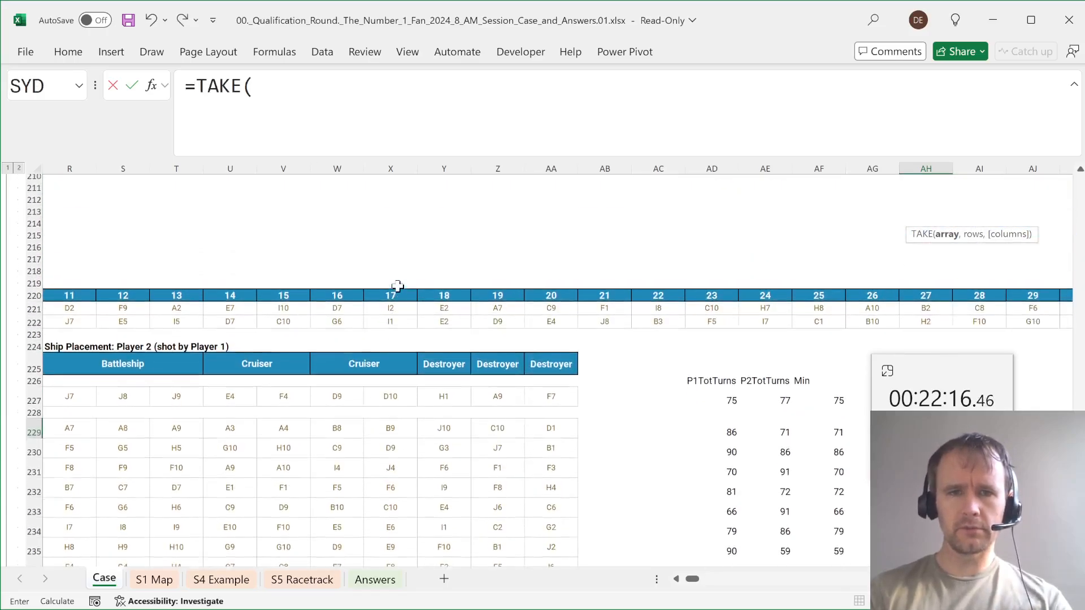
{"action": "left_click", "coordinate": [337, 328]}
{"action": "key", "text": "ctrl+Left"}
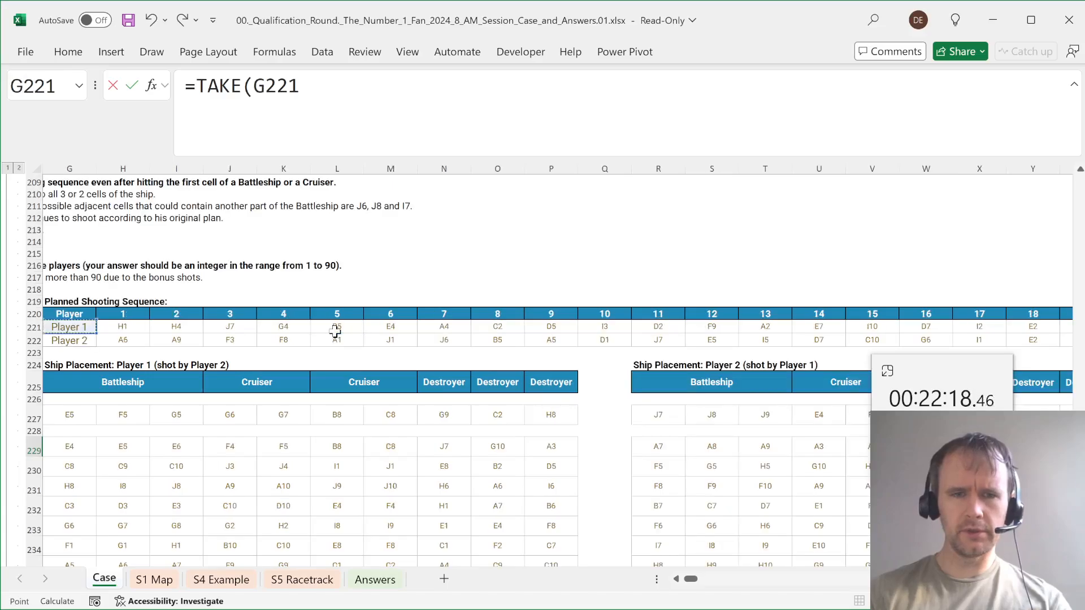
{"action": "key", "text": "Right"}
{"action": "key", "text": "ctrl+shift+Right"}
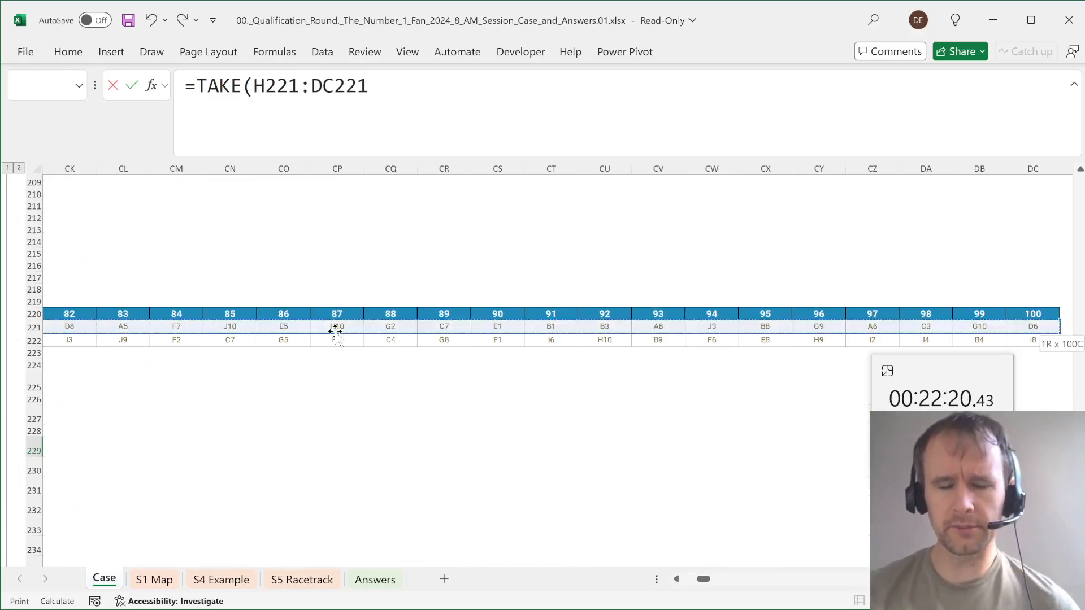
- Complete AH229's TAKE formula with AF229-100 as the rows argument and select its spilled row for inspection
{"action": "type", "text": ","}
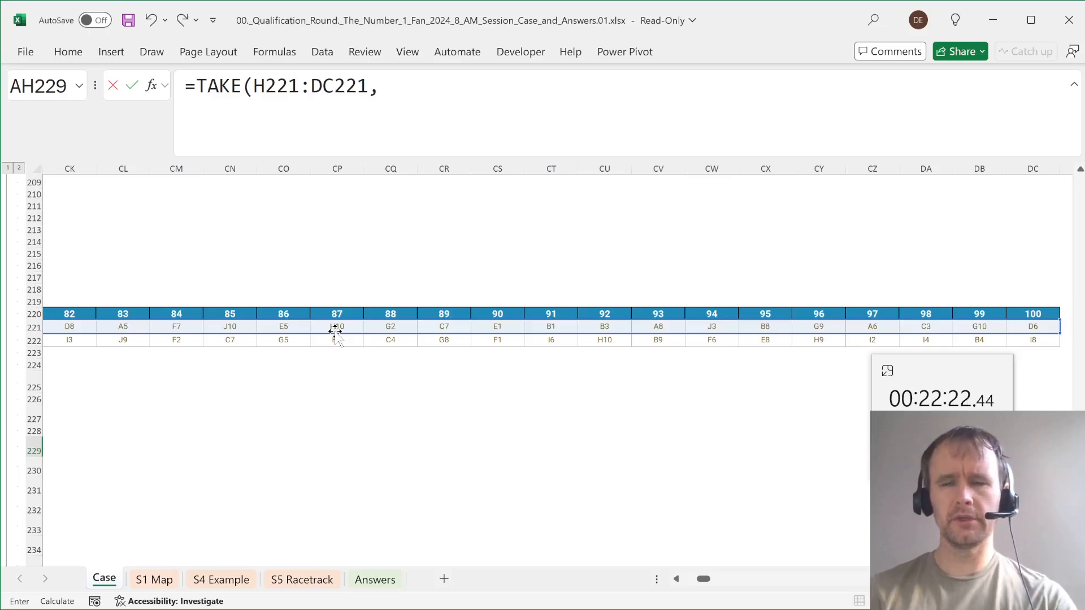
{"action": "key", "text": "Left"}
{"action": "key", "text": "Left"}
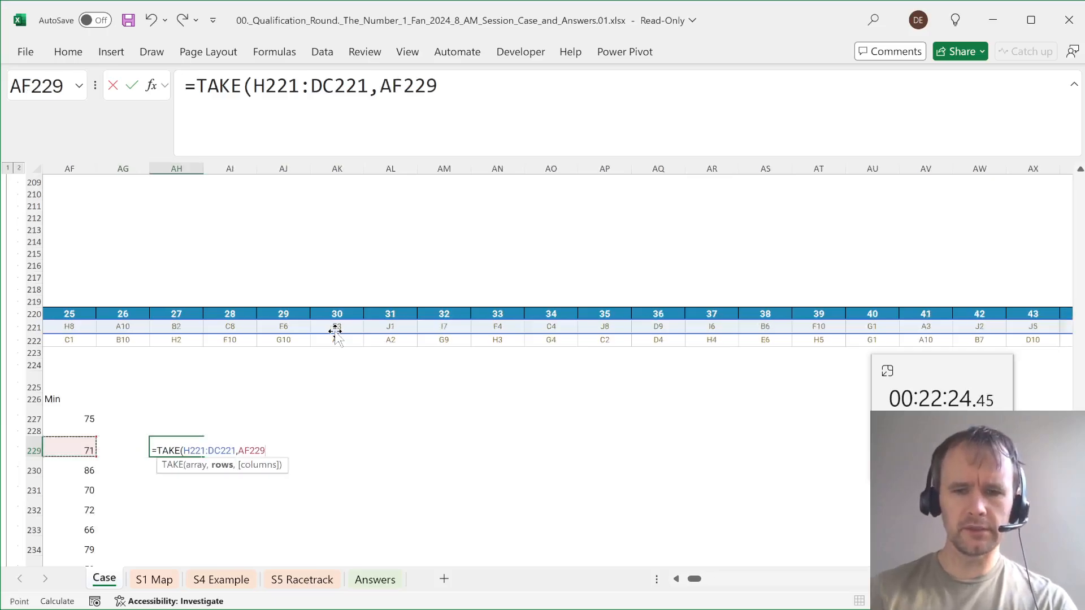
{"action": "type", "text": "-100)"}
{"action": "key", "text": "Return"}
{"action": "key", "text": "Up"}
{"action": "key", "text": "ctrl+shift+Right"}
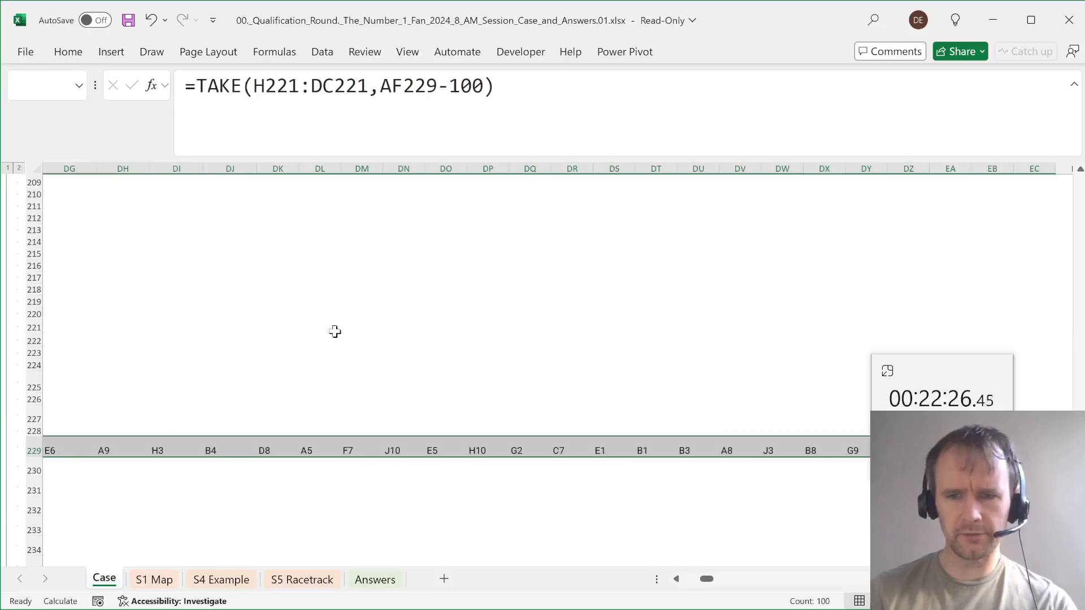
- Change AH229's TAKE formula so that AF229-100 is the columns argument and the rows argument is empty
{"action": "key", "text": "F2"}
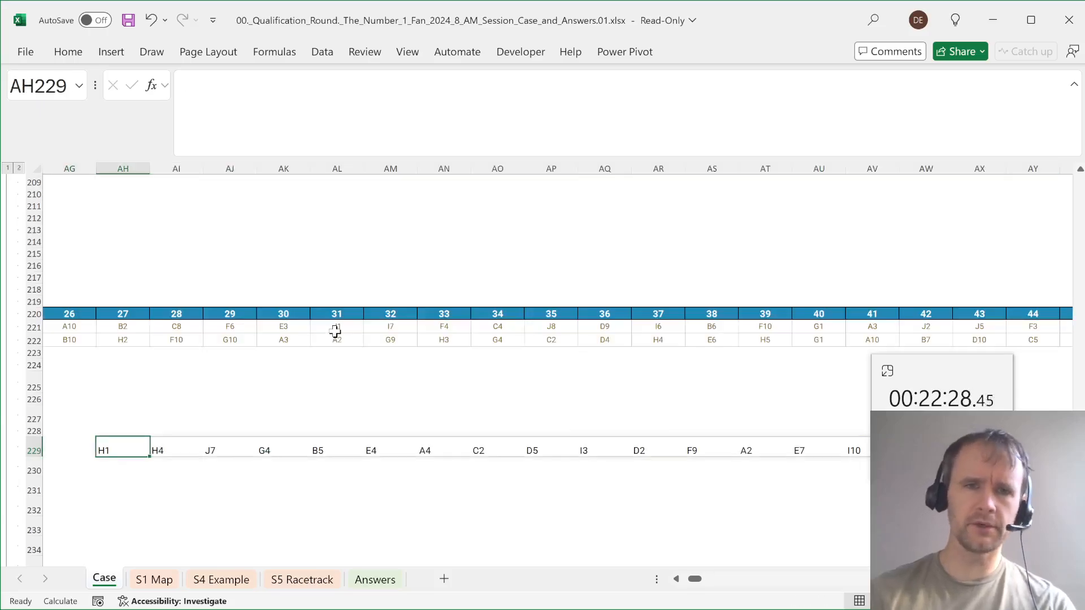
{"action": "key", "text": "ctrl+Left"}
{"action": "key", "text": "ctrl+Left"}
{"action": "type", "text": "m"}
{"action": "key", "text": "BackSpace"}
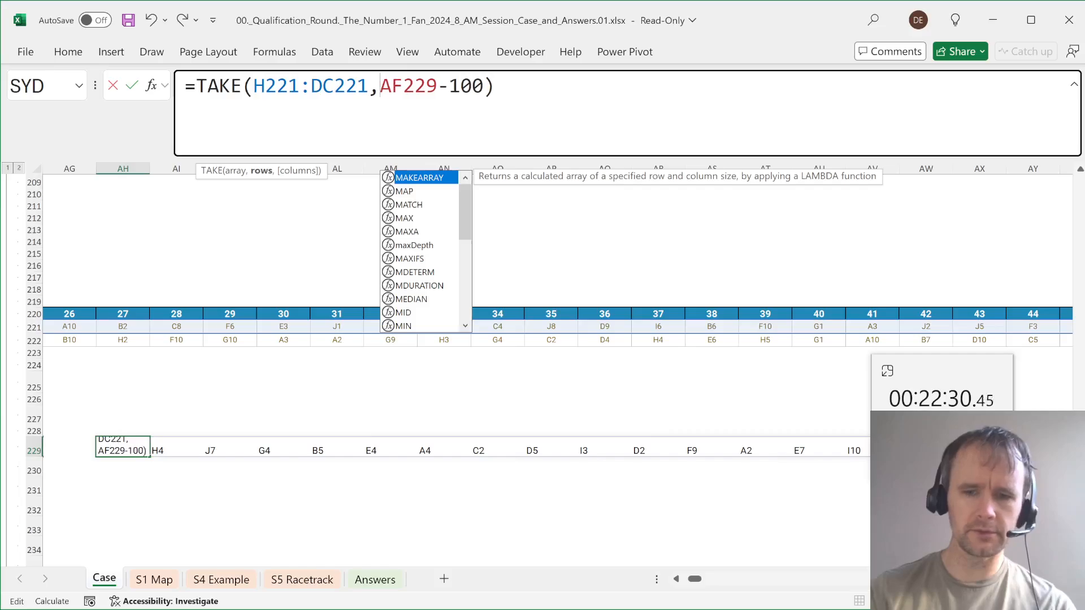
{"action": "type", "text": ","}
{"action": "key", "text": "Return"}
- Check the spilled TAKE result in row 229 against the Min value in AF229
{"action": "key", "text": "Up"}
{"action": "key", "text": "ctrl+shift+Right"}
{"action": "key", "text": "Left"}
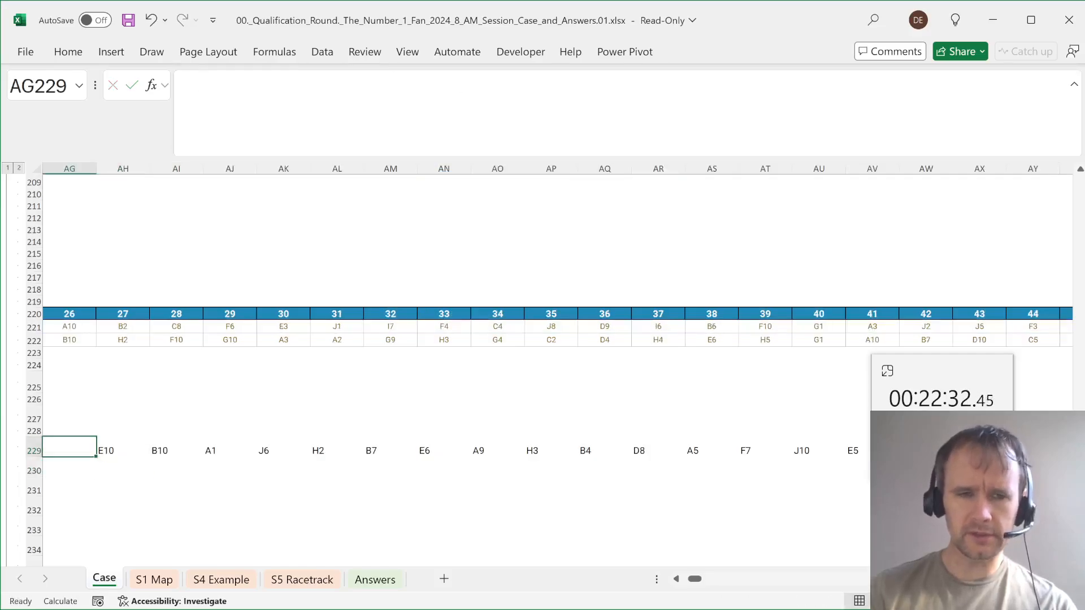
{"action": "key", "text": "Right"}
{"action": "key", "text": "Left"}
{"action": "key", "text": "Left"}
{"action": "key", "text": "Left"}
{"action": "key", "text": "Left"}
{"action": "key", "text": "Right"}
{"action": "key", "text": "Right"}
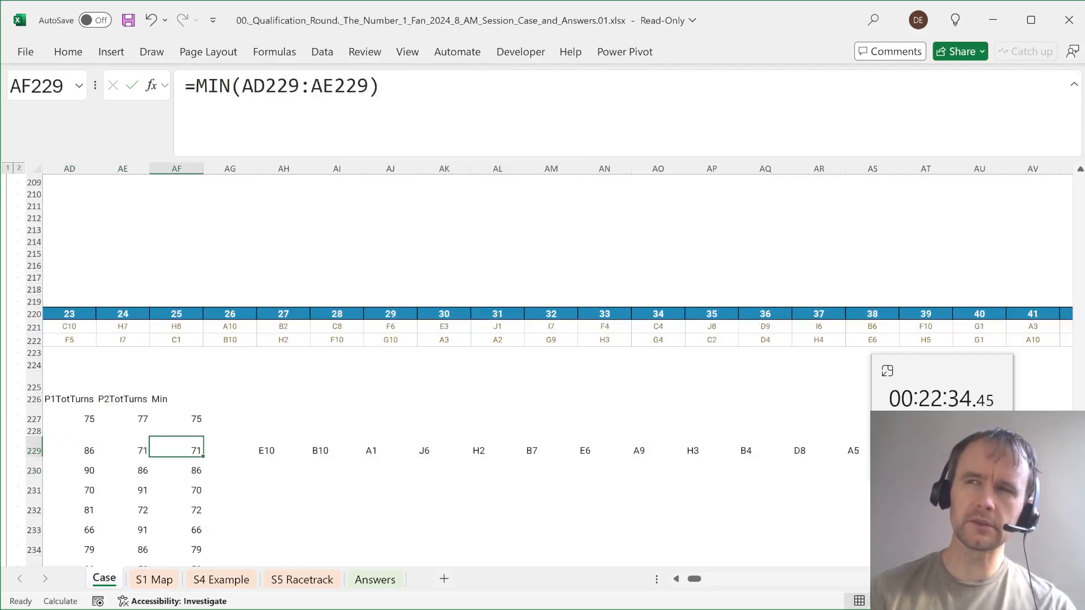
{"action": "key", "text": "Right"}
{"action": "key", "text": "Right"}
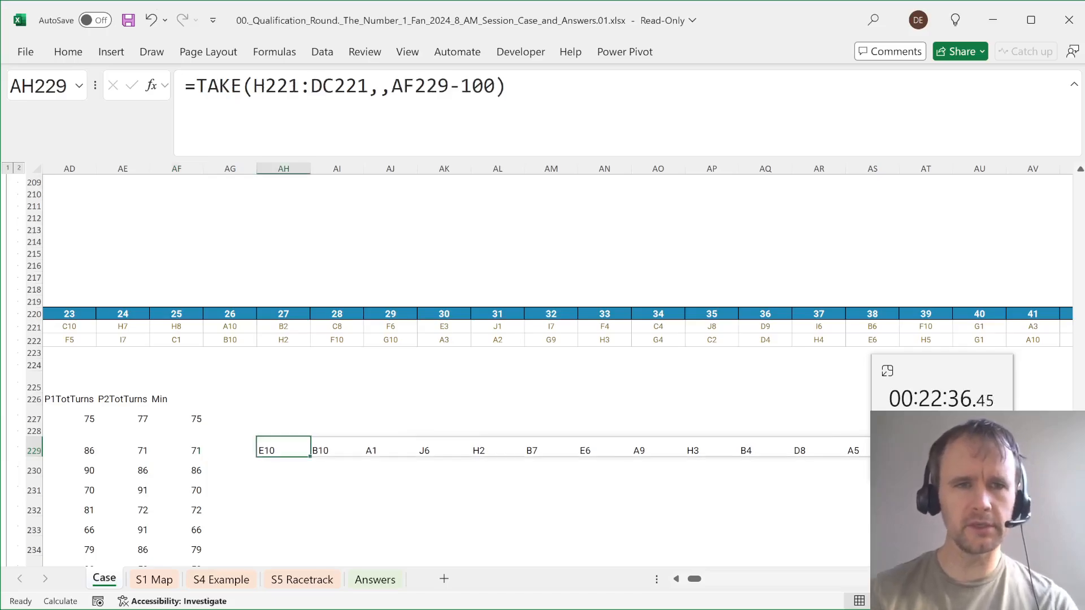
- Wrap AH229's TAKE in ISNUMBER and XMATCH functions, and make its array reference absolute as $H$221:$DC$221
{"action": "key", "text": "F2"}
{"action": "key", "text": "Home"}
{"action": "key", "text": "Right"}
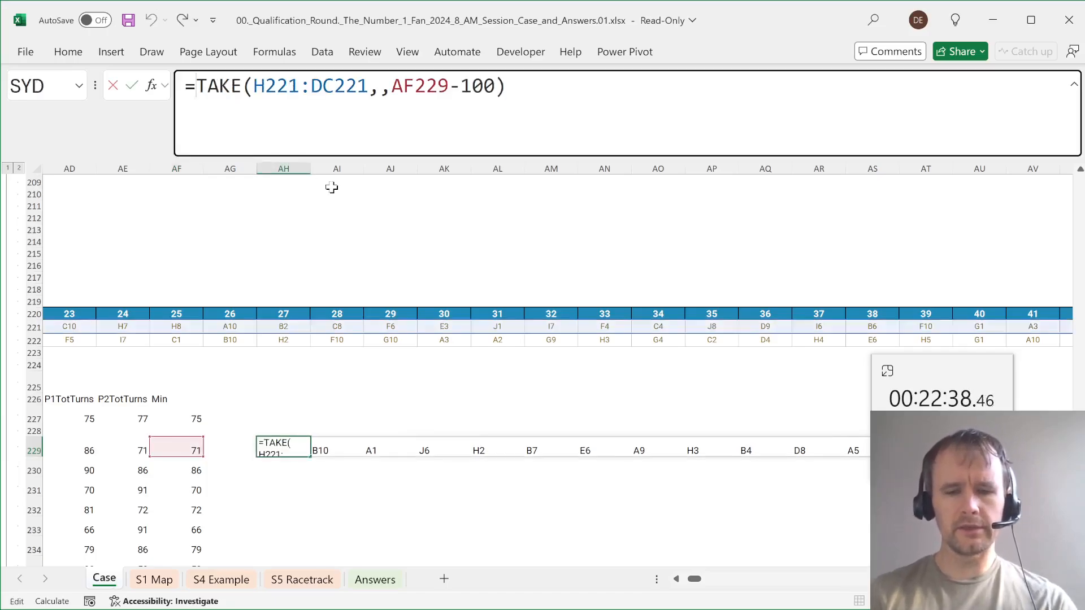
{"action": "type", "text": "isn"}
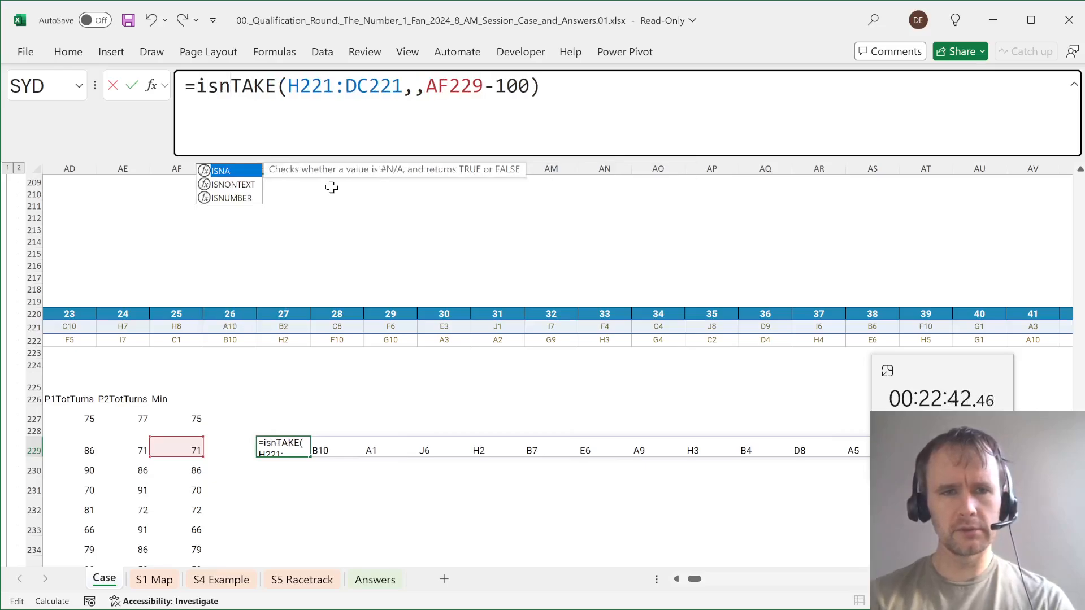
{"action": "key", "text": "Down"}
{"action": "key", "text": "Down"}
{"action": "key", "text": "Tab"}
{"action": "type", "text": "xm"}
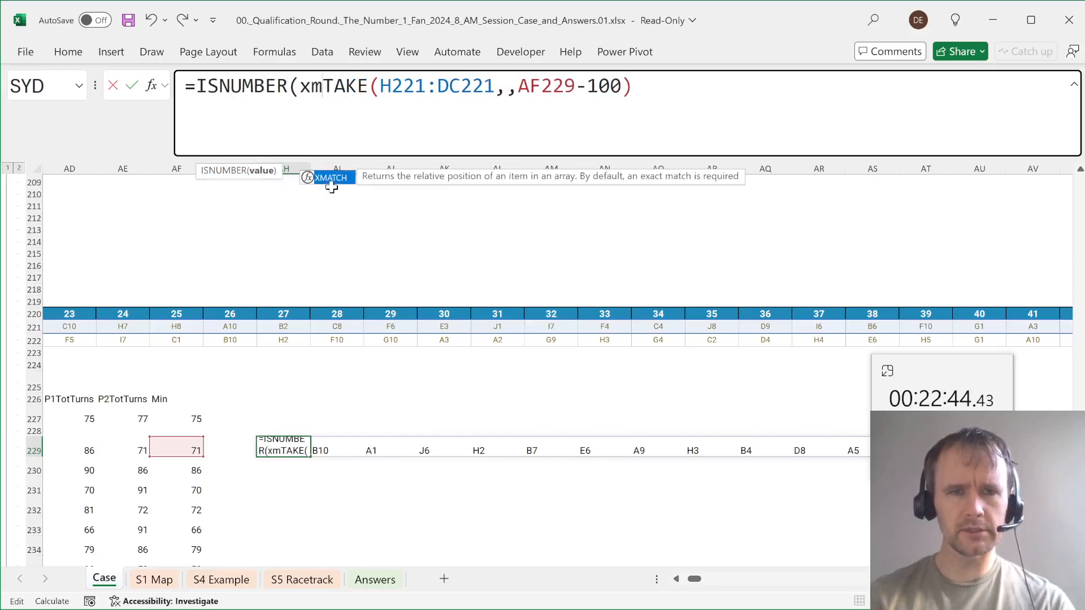
{"action": "key", "text": "Tab"}
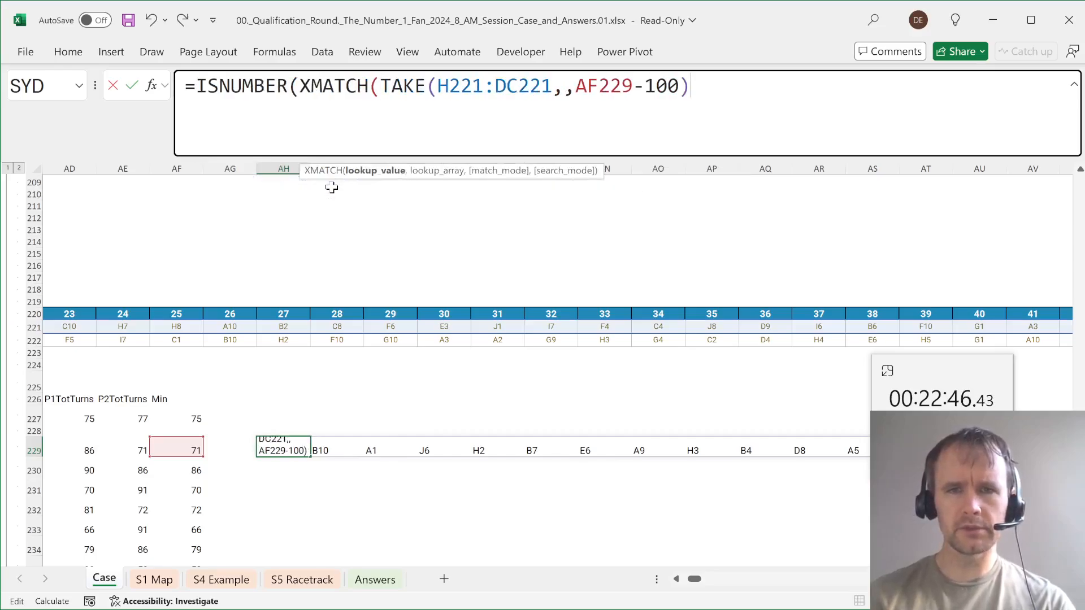
{"action": "left_click_drag", "start_coordinate": [472, 86], "coordinate": [518, 85]}
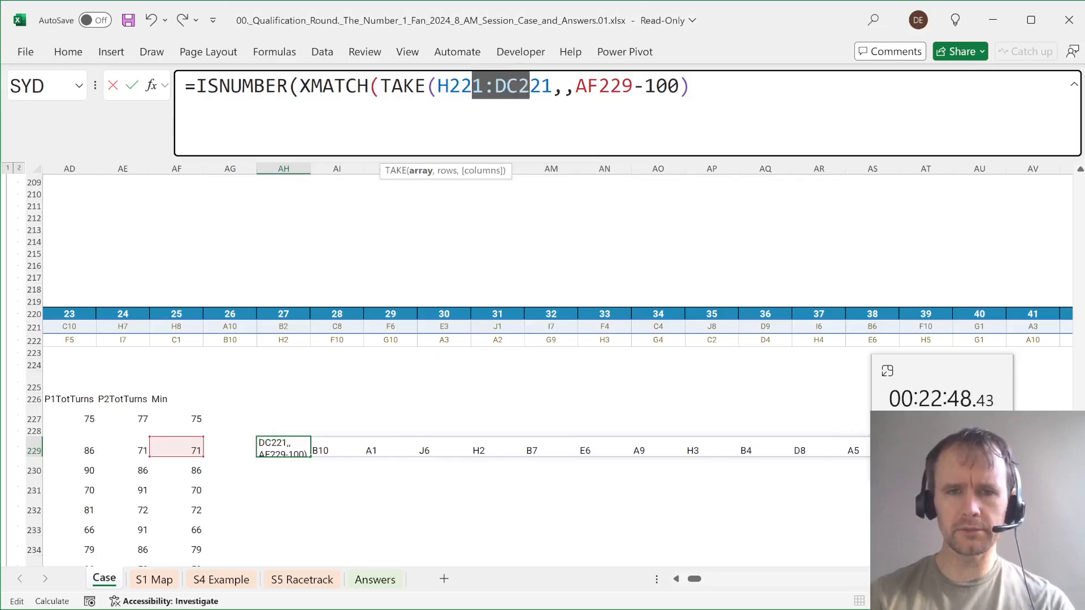
{"action": "key", "text": "F4"}
{"action": "key", "text": "End"}
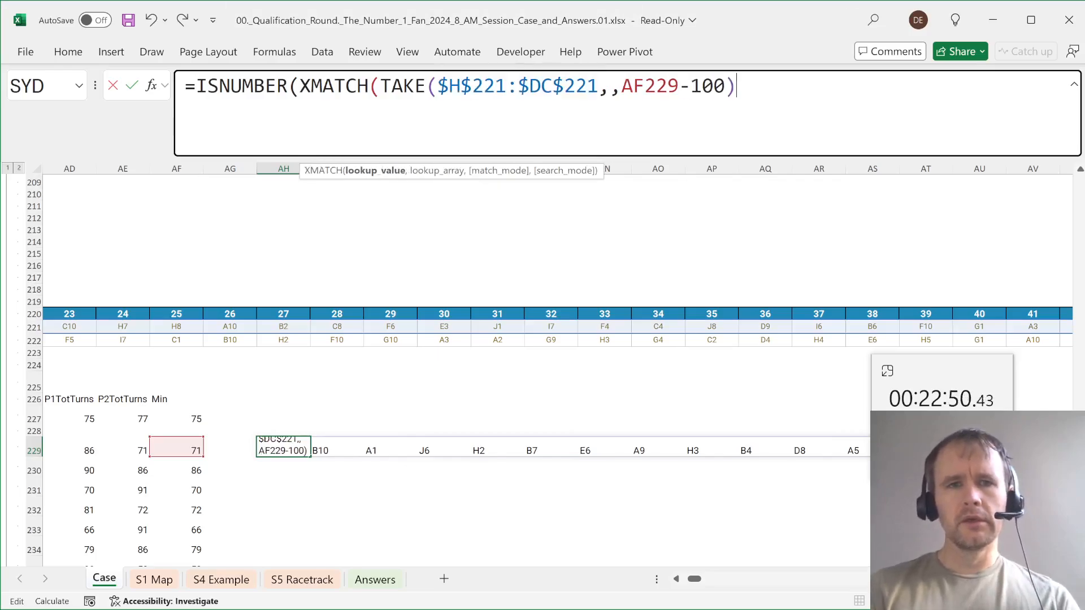
- Use Player 2's ship placement R229:AA229 as the XMATCH lookup array and complete AH229's ISNUMBER formula
{"action": "type", "text": ")"}
{"action": "key", "text": "BackSpace"}
{"action": "type", "text": ","}
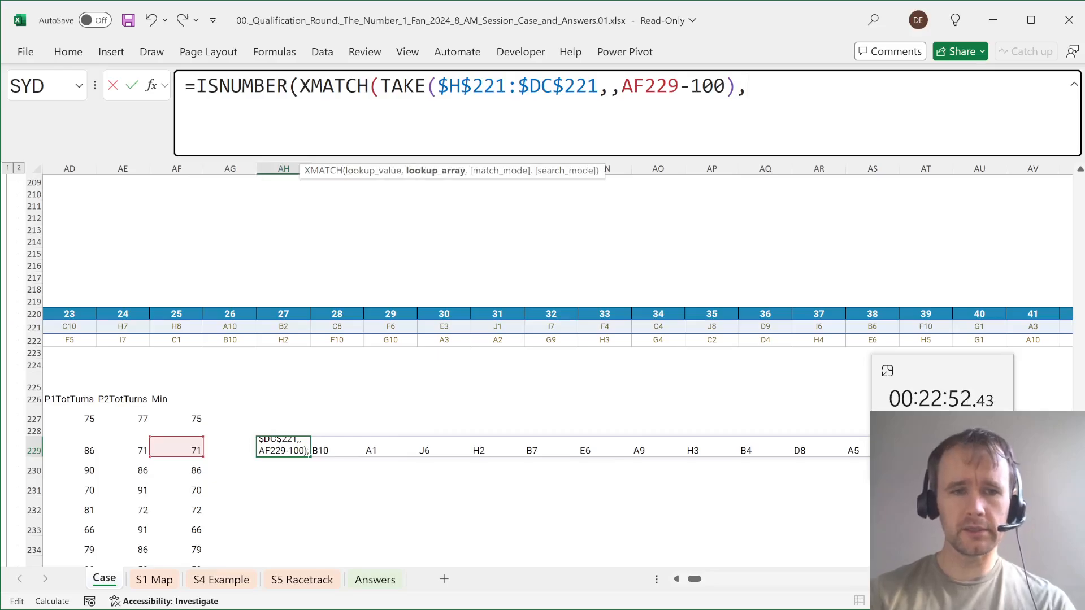
{"action": "scroll", "coordinate": [505, 372], "scroll_direction": "left", "scroll_amount": 6}
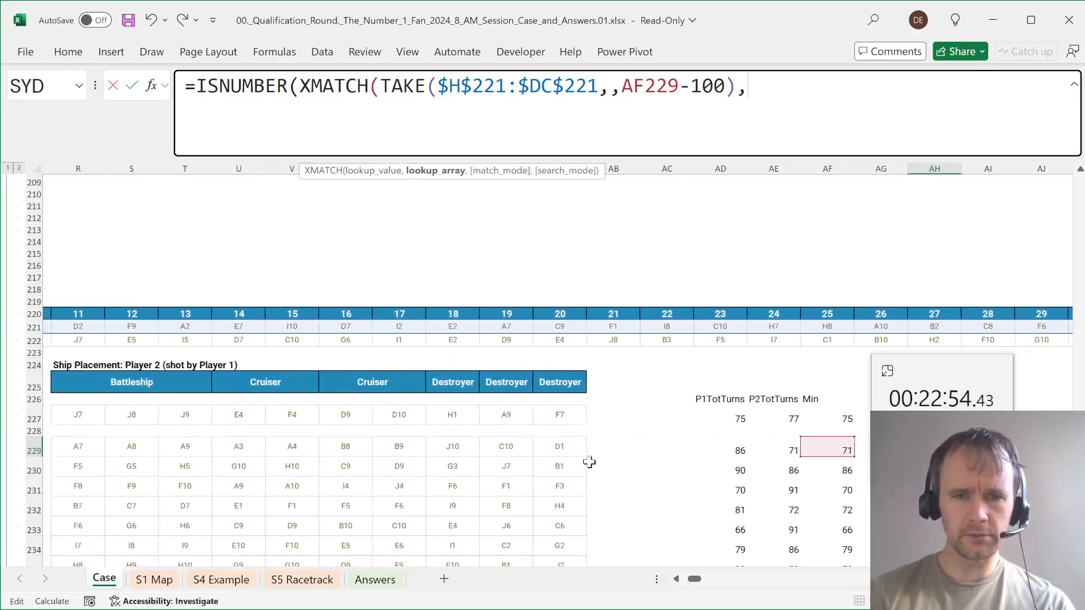
{"action": "left_click", "coordinate": [569, 447]}
{"action": "key", "text": "shift+Left"}
{"action": "key", "text": "shift+Left"}
{"action": "key", "text": "shift+Left"}
{"action": "key", "text": "shift+Left"}
{"action": "key", "text": "shift+Left"}
{"action": "key", "text": "shift+Left"}
{"action": "key", "text": "shift+Left"}
{"action": "key", "text": "shift+Left"}
{"action": "key", "text": "shift+Left"}
{"action": "type", "text": ")"}
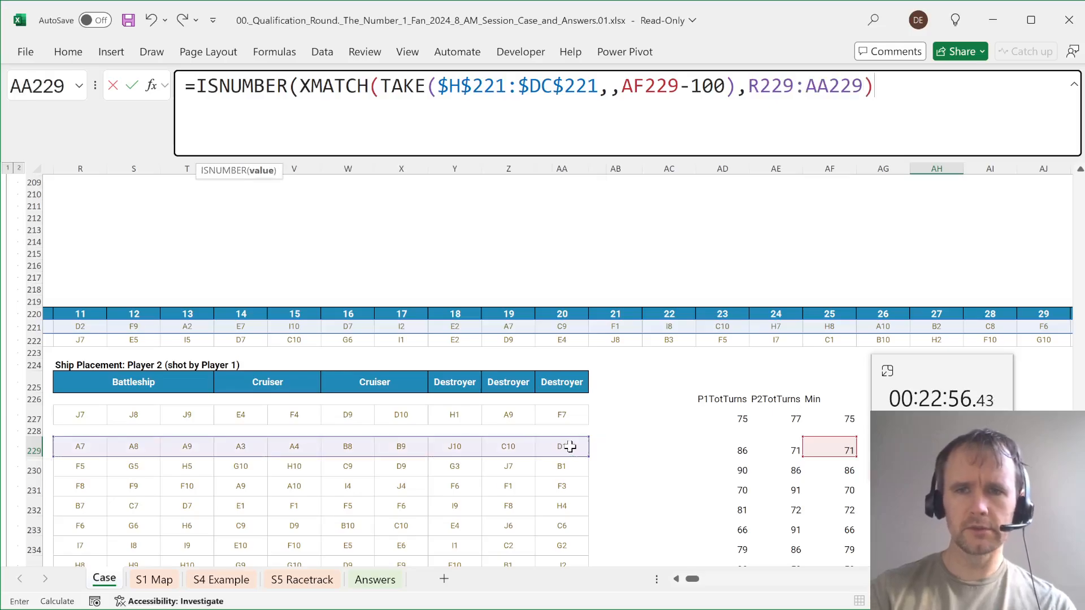
{"action": "type", "text": ")"}
{"action": "key", "text": "ctrl+Return"}
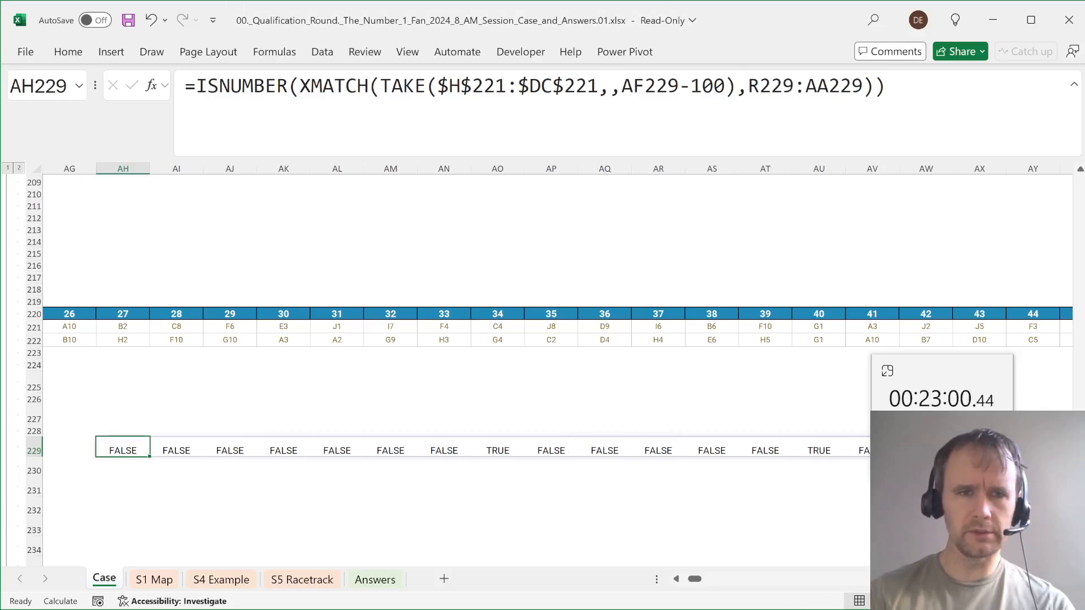
- Add a double negative before ISNUMBER in AH229 to turn the hit flags into numbers, and select the spilled row
{"action": "left_click", "coordinate": [197, 86]}
{"action": "type", "text": "--"}
{"action": "key", "text": "ctrl+Return"}
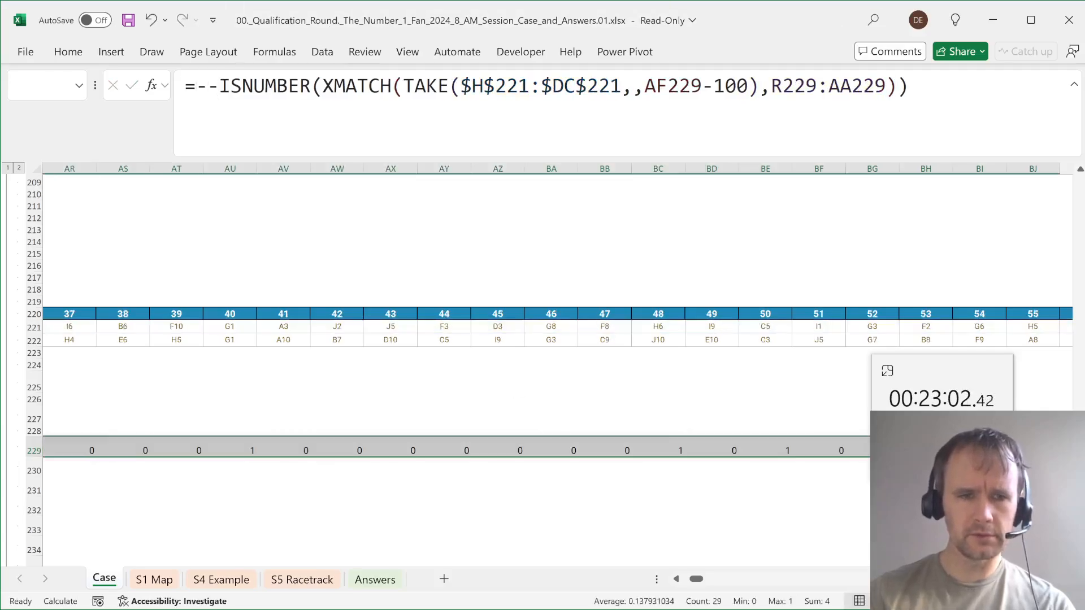
{"action": "key", "text": "ctrl+shift+Left"}
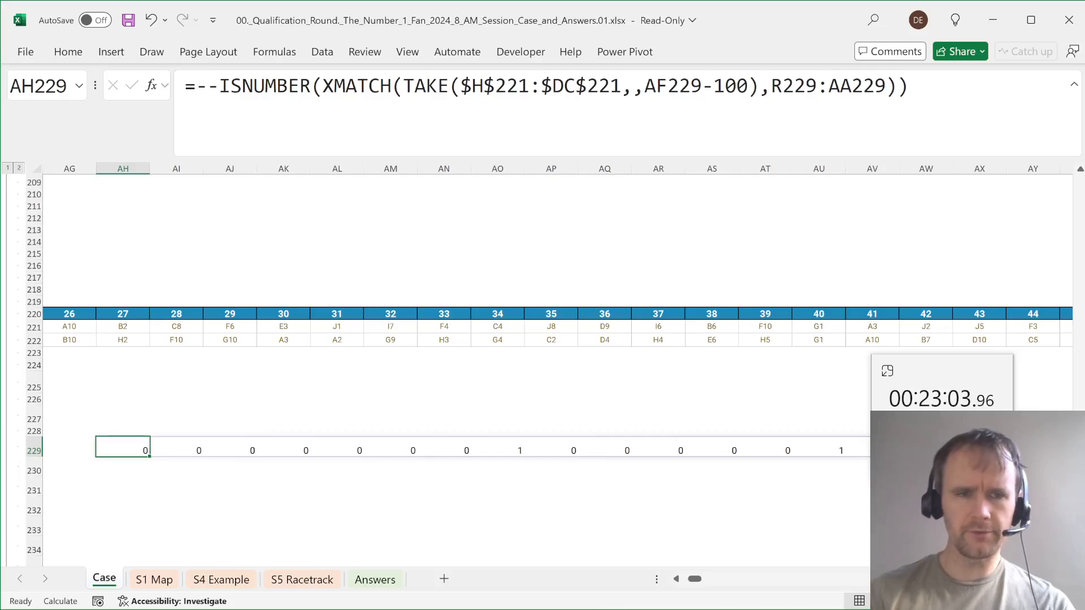
- Wrap AH229's hit-flag formula in SUM
{"action": "left_click", "coordinate": [199, 74]}
{"action": "type", "text": "sum"}
{"action": "key", "text": "Tab"}
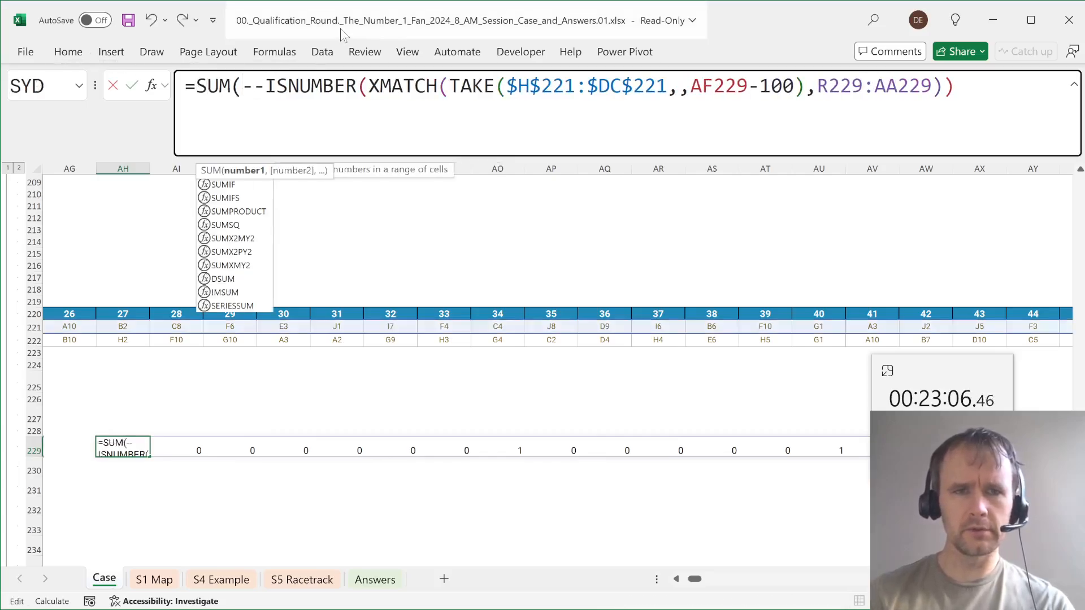
{"action": "key", "text": "End"}
{"action": "type", "text": ")"}
{"action": "key", "text": "ctrl+Return"}
- Read the full Bonus 4 question about summing the Battleship hit turn numbers, and return to AH229
{"action": "key", "text": "ctrl+shift+Home"}
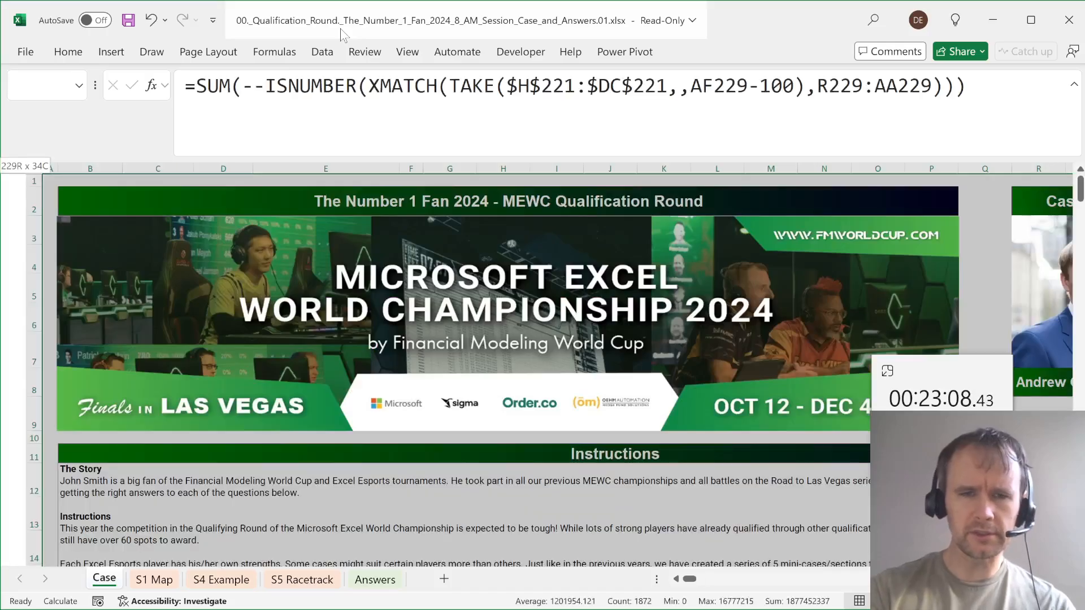
{"action": "scroll", "coordinate": [434, 469], "scroll_direction": "down", "scroll_amount": 8}
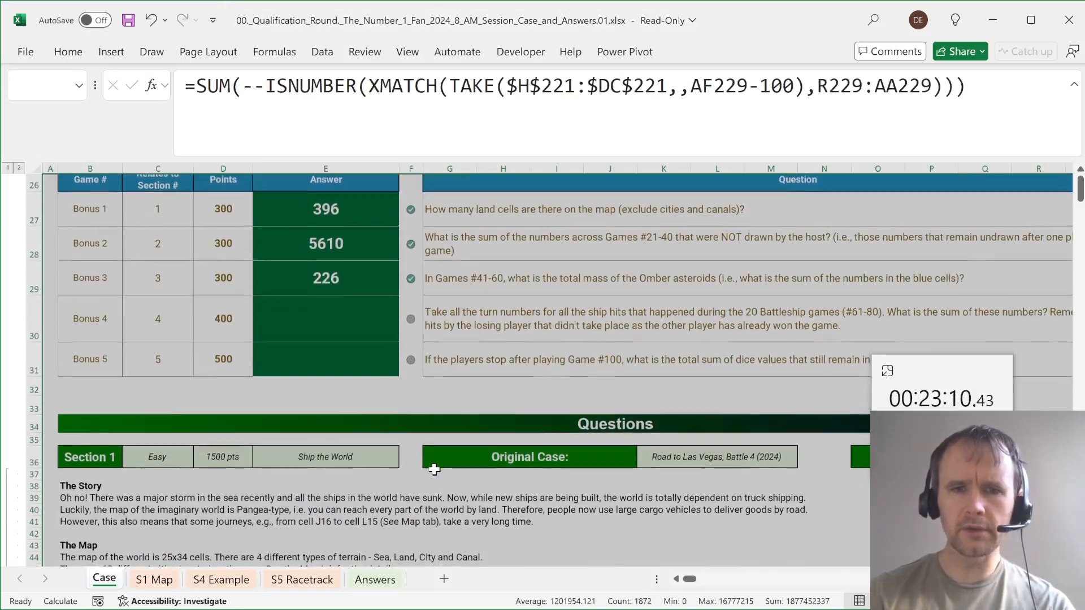
{"action": "scroll", "coordinate": [484, 384], "scroll_direction": "down", "scroll_amount": 1}
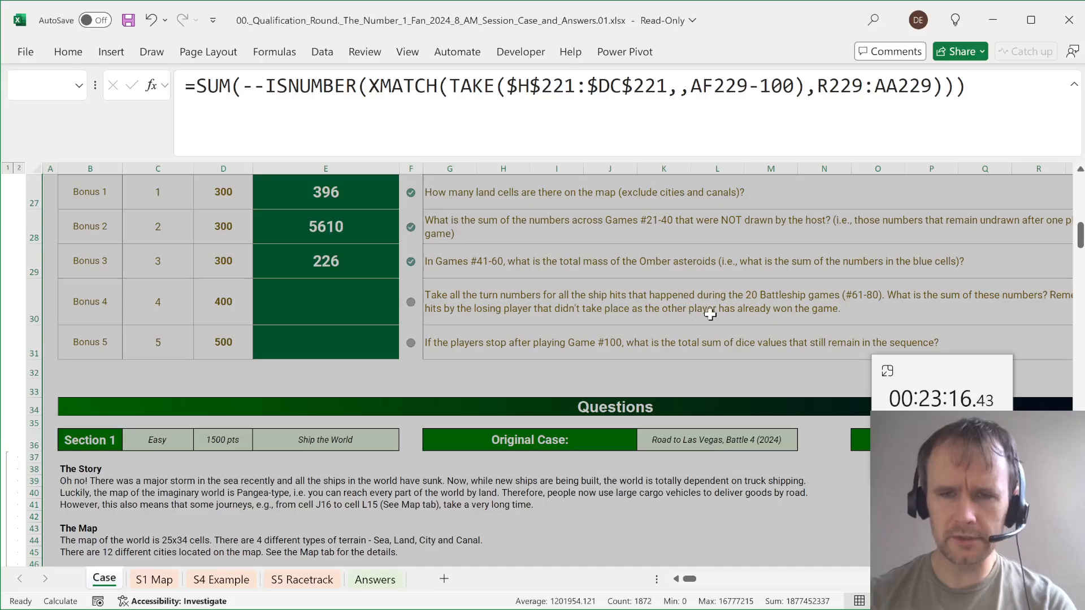
{"action": "scroll", "coordinate": [749, 316], "scroll_direction": "right", "scroll_amount": 3}
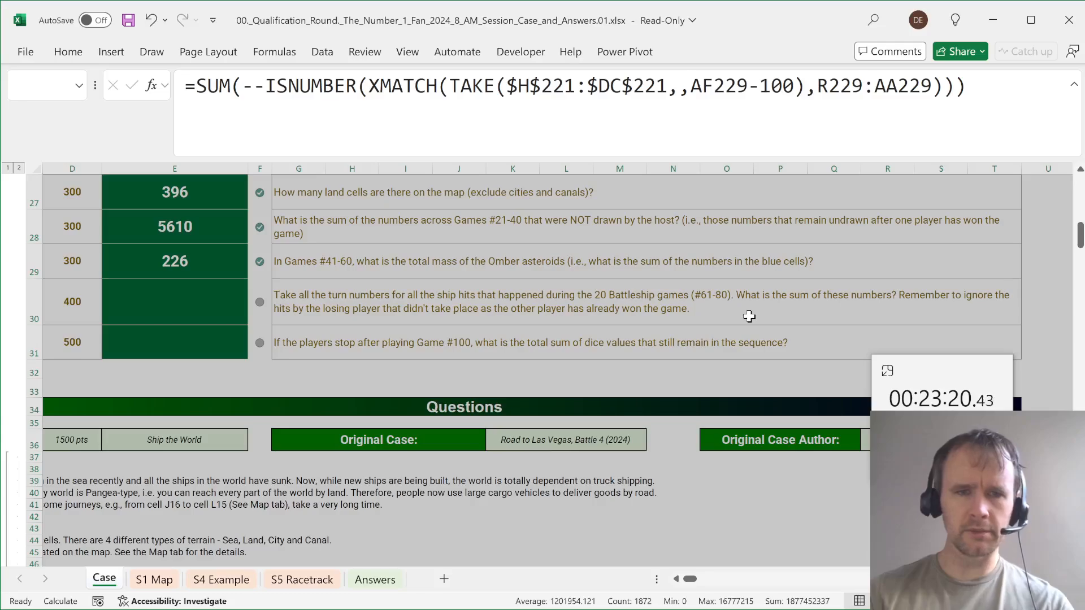
{"action": "key", "text": "shift+BackSpace"}
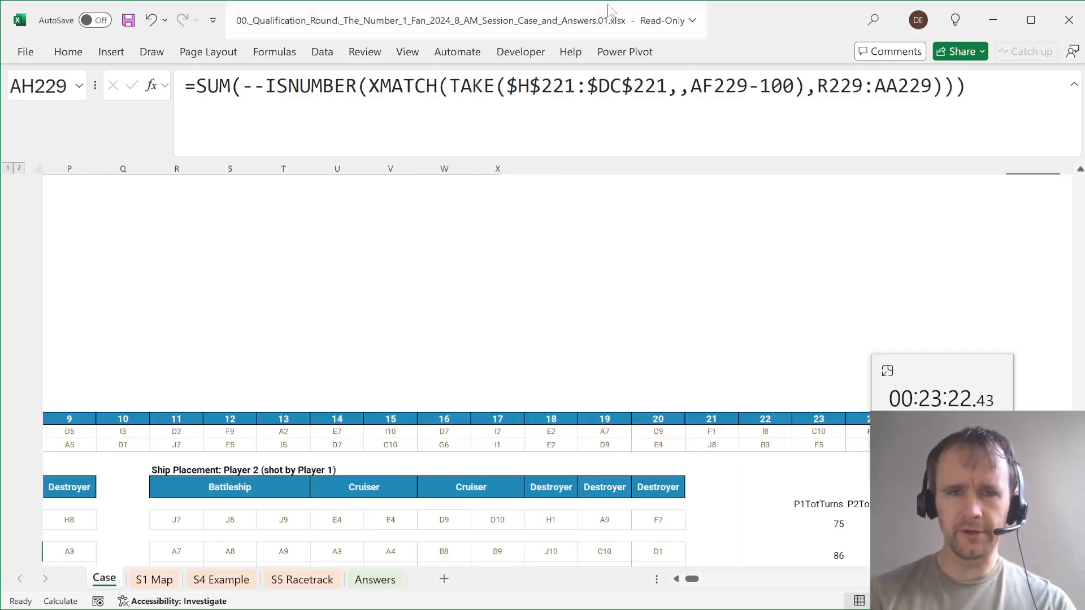
- Remove the -100 from the TAKE columns argument in AH229, leaving AF229
{"action": "left_click", "coordinate": [759, 86]}
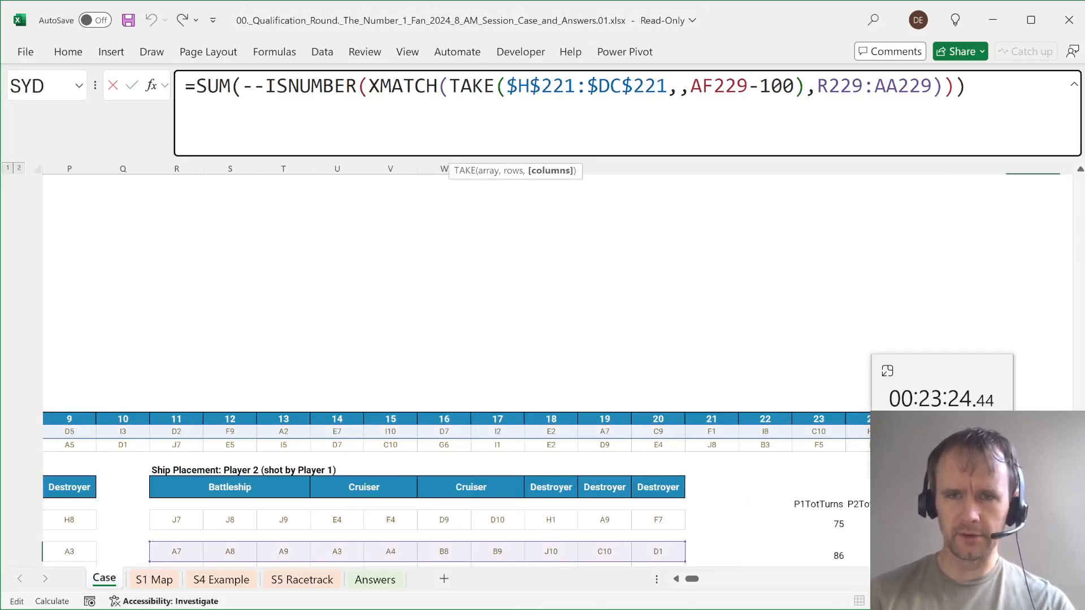
{"action": "key", "text": "ctrl+shift+Right"}
{"action": "key", "text": "ctrl+shift+Right"}
{"action": "key", "text": "BackSpace"}
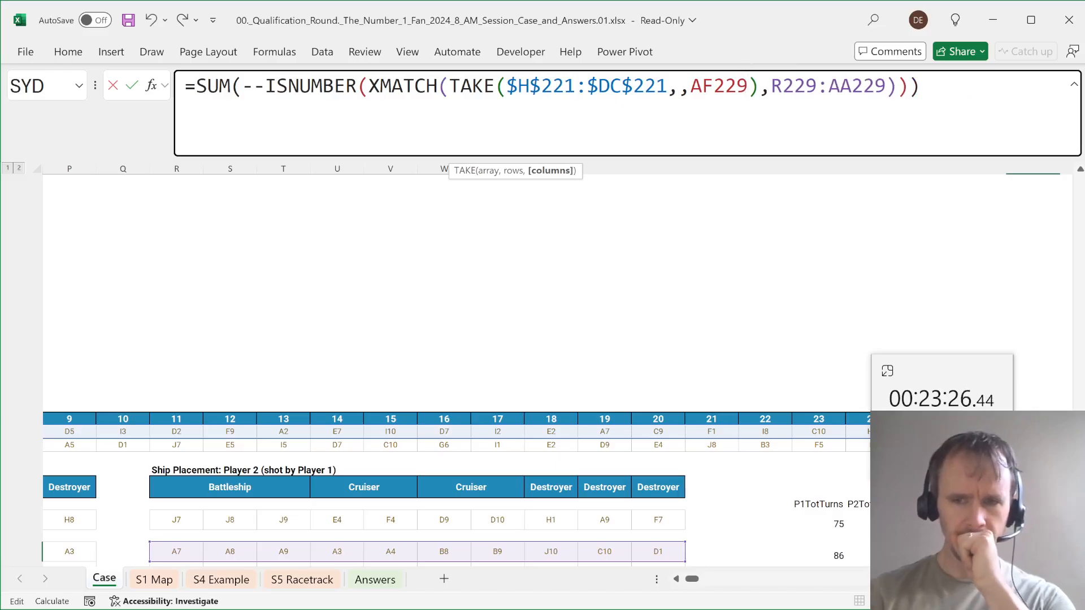
{"action": "key", "text": "Return"}
{"action": "key", "text": "Up"}
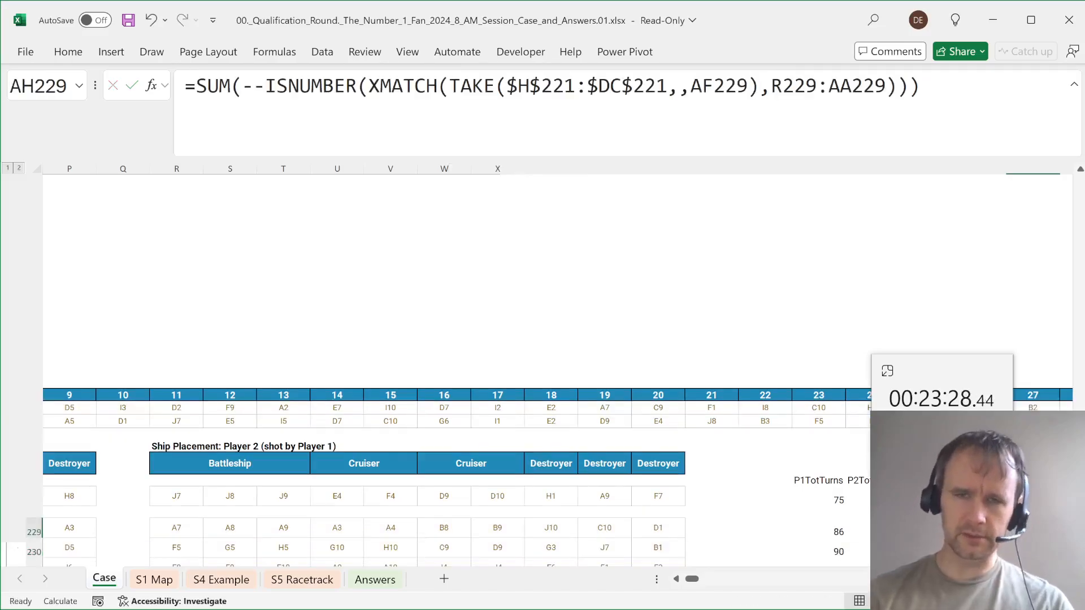
- Move the SUM formula from AH229 to AI229 with its references unchanged
{"action": "left_click_drag", "start_coordinate": [936, 88], "coordinate": [6, 65]}
{"action": "key", "text": "ctrl+c"}
{"action": "key", "text": "Tab"}
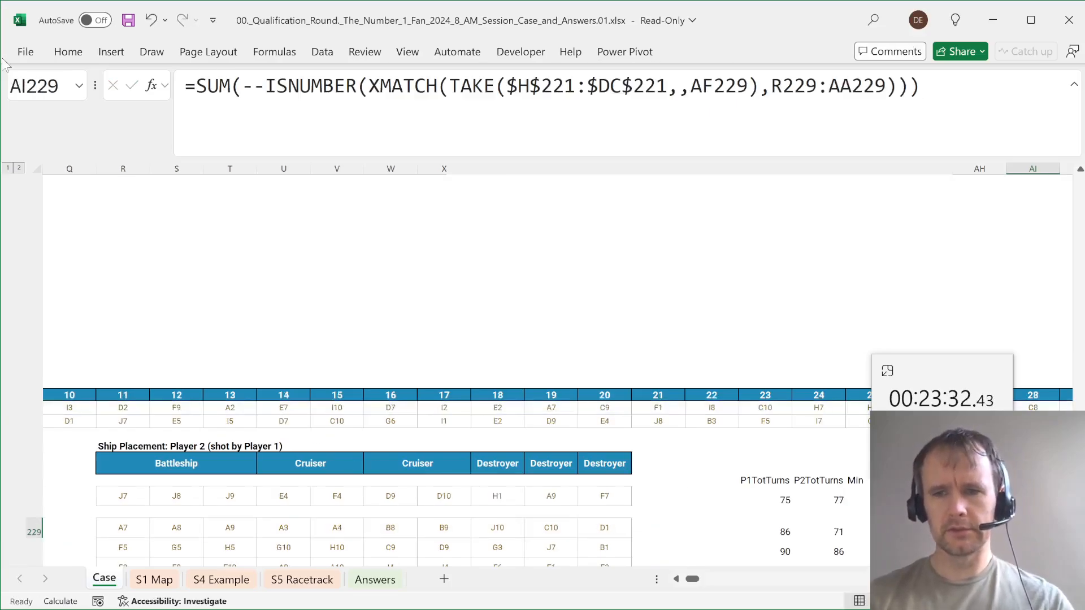
{"action": "left_click", "coordinate": [248, 93]}
{"action": "key", "text": "ctrl+v"}
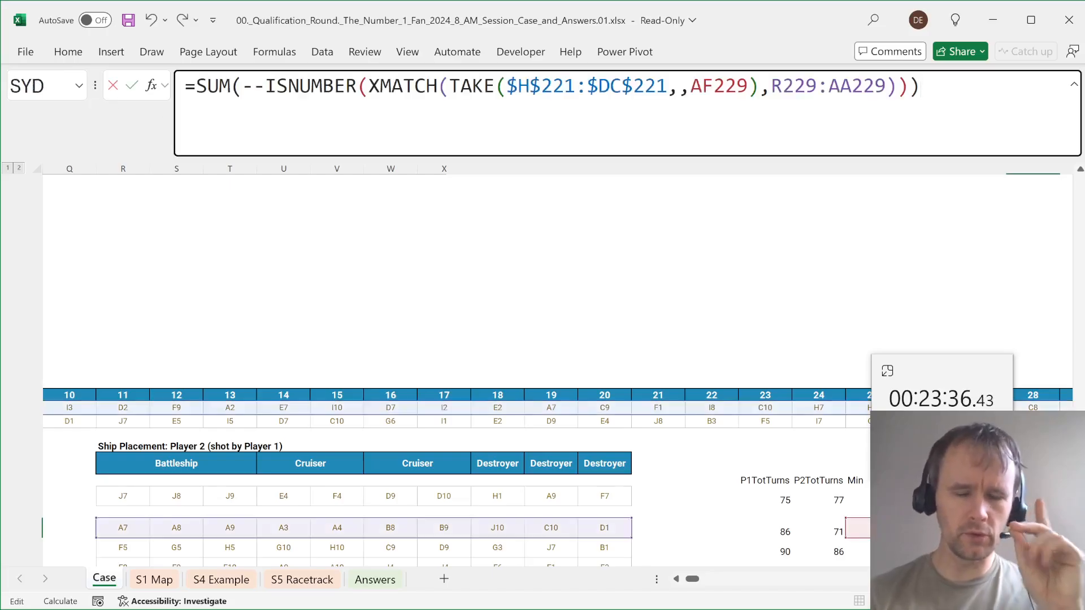
{"action": "key", "text": "ctrl+Return"}
- Review the turn-total and Min formulas in row 229 beside the hit calculation
{"action": "key", "text": "Left"}
{"action": "key", "text": "Left"}
{"action": "key", "text": "Left"}
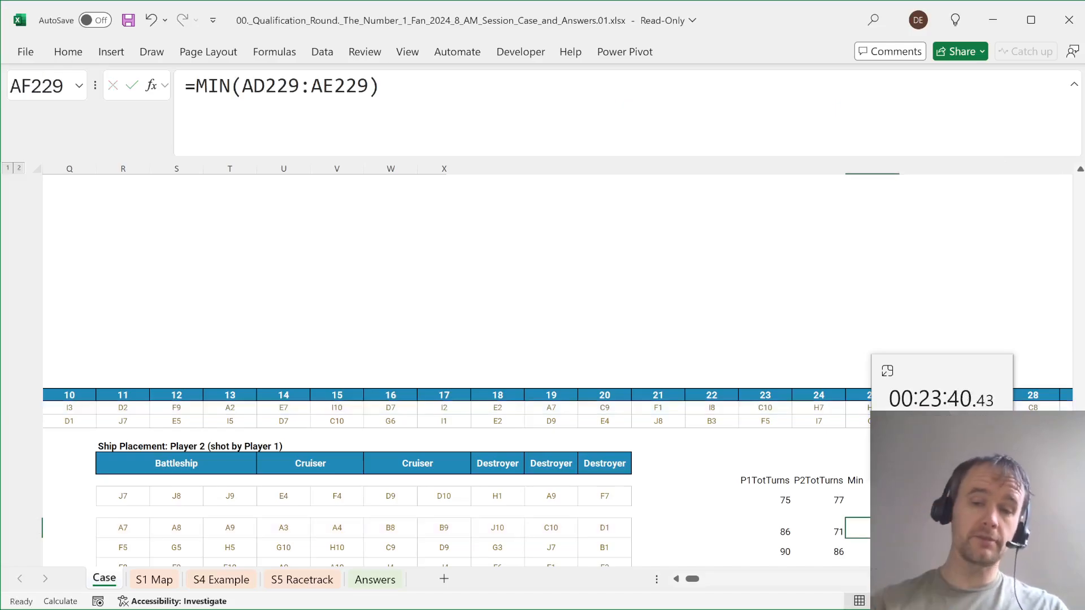
{"action": "key", "text": "Left"}
{"action": "key", "text": "Left"}
{"action": "key", "text": "Right"}
{"action": "key", "text": "Right"}
{"action": "key", "text": "Right"}
{"action": "key", "text": "Right"}
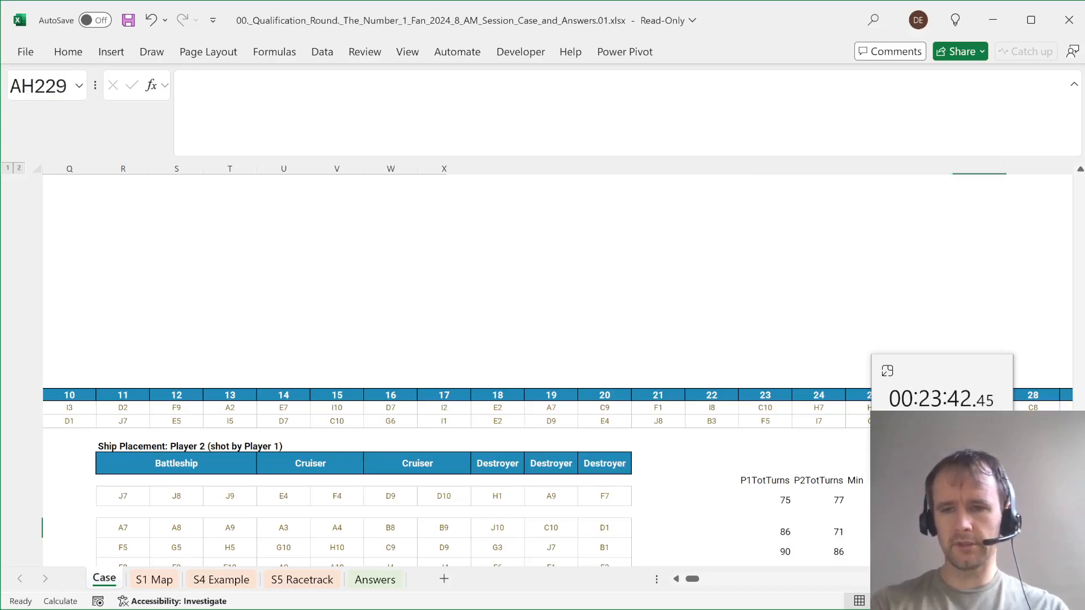
- Enlarge the formula bar and copy the opening of AD229's LET formula, covering the p1hits and p1turn definitions
{"action": "key", "text": "Left"}
{"action": "key", "text": "Left"}
{"action": "key", "text": "Left"}
{"action": "key", "text": "Left"}
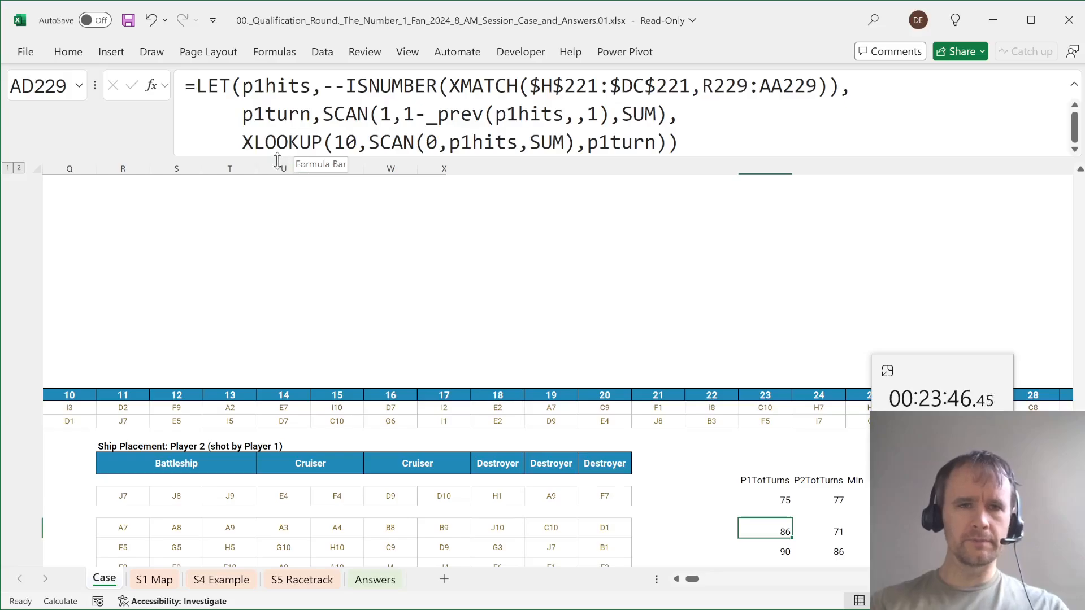
{"action": "left_click_drag", "start_coordinate": [275, 157], "coordinate": [273, 185]}
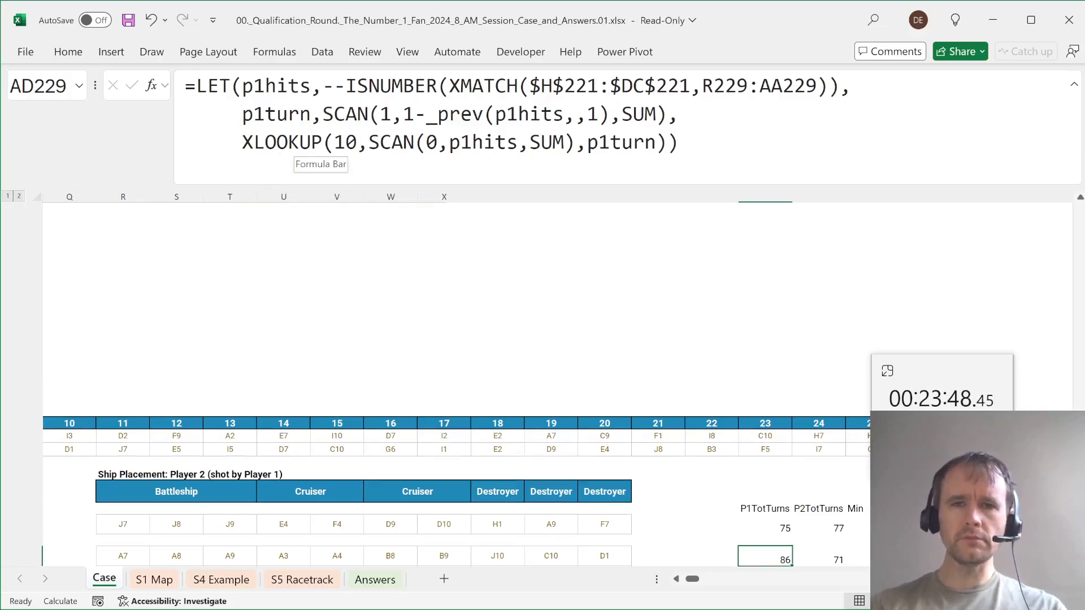
{"action": "left_click", "coordinate": [293, 142]}
{"action": "key", "text": "Home"}
{"action": "key", "text": "ctrl+shift+Home"}
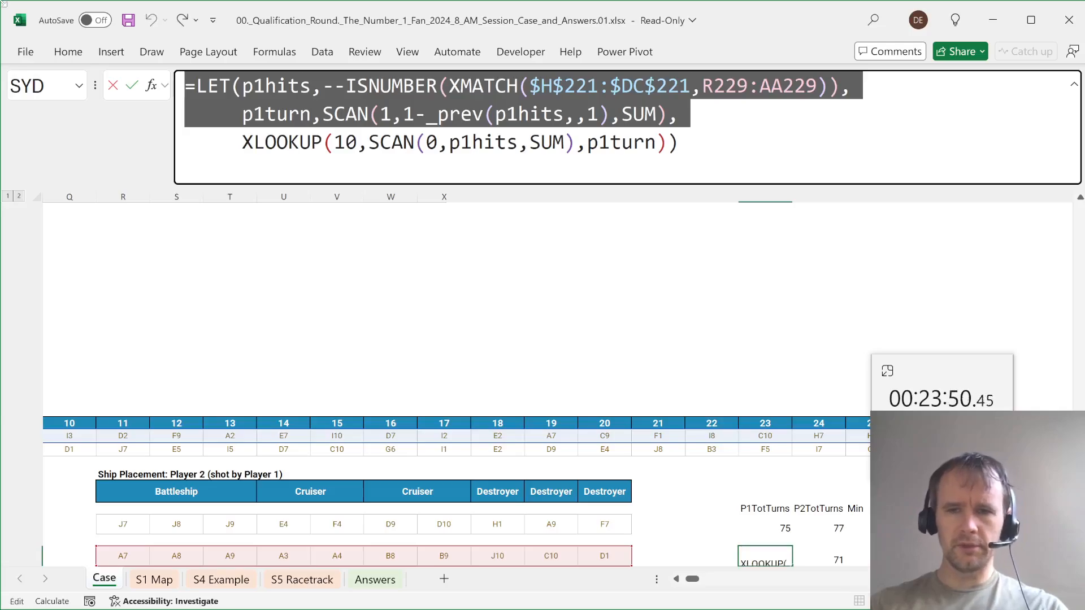
{"action": "key", "text": "Escape"}
- Paste the copied p1hits and p1turn definitions into AH229 as a formula and start a new line
{"action": "key", "text": "Right"}
{"action": "key", "text": "Right"}
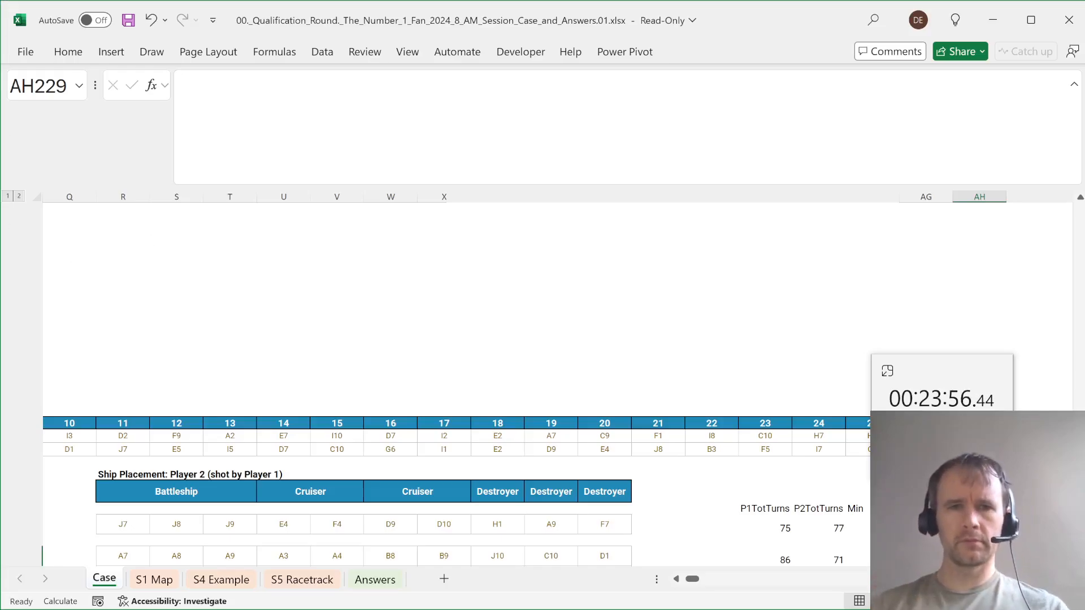
{"action": "key", "text": "F2"}
{"action": "key", "text": "ctrl+v"}
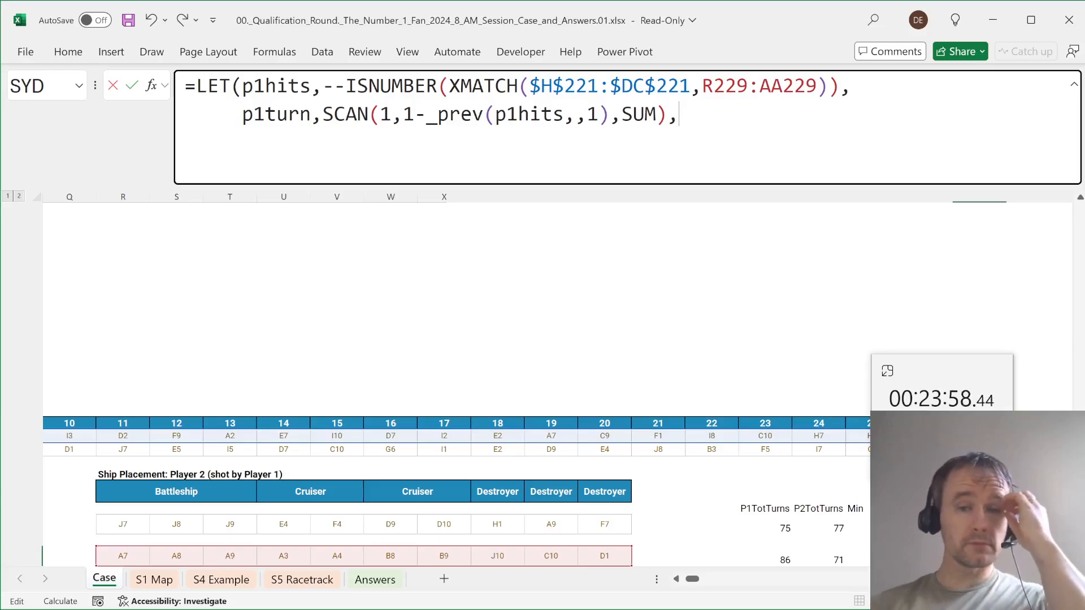
{"action": "key", "text": "alt+Return"}
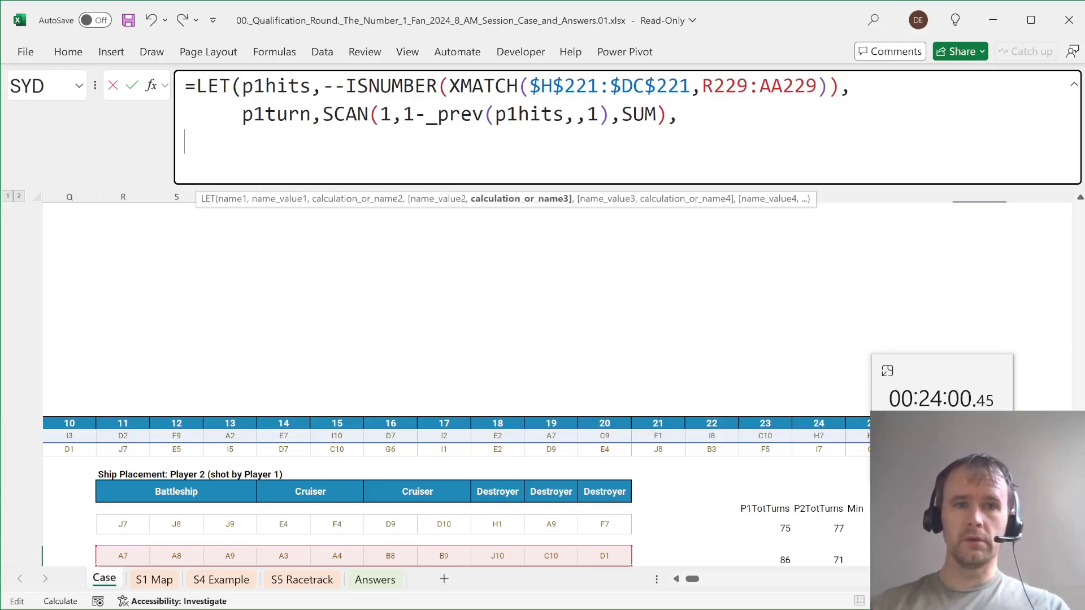
- Complete AH229's LET formula with the calculation SUM(IF(p1turn<=AF229,p1hits,0))
{"action": "type", "text": "sum"}
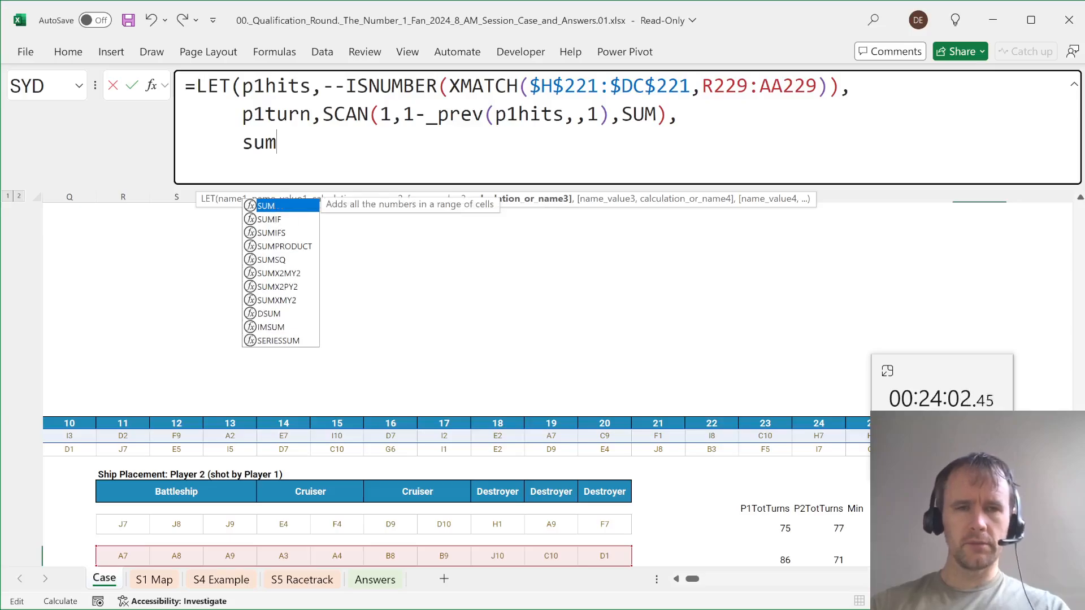
{"action": "key", "text": "Tab"}
{"action": "type", "text": "i"}
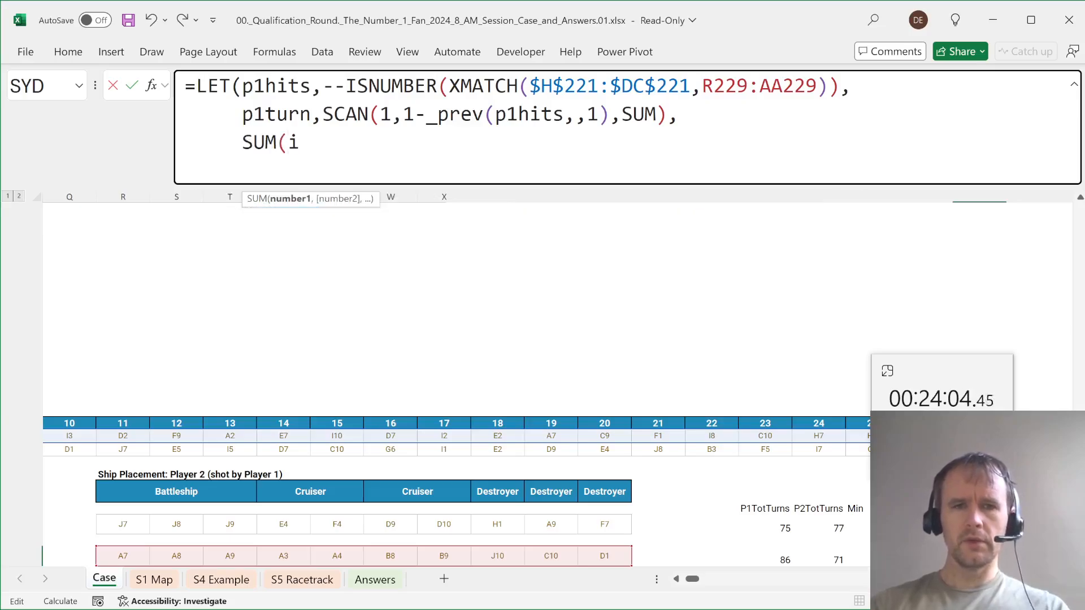
{"action": "type", "text": "f"}
{"action": "key", "text": "Tab"}
{"action": "type", "text": "p1turn"}
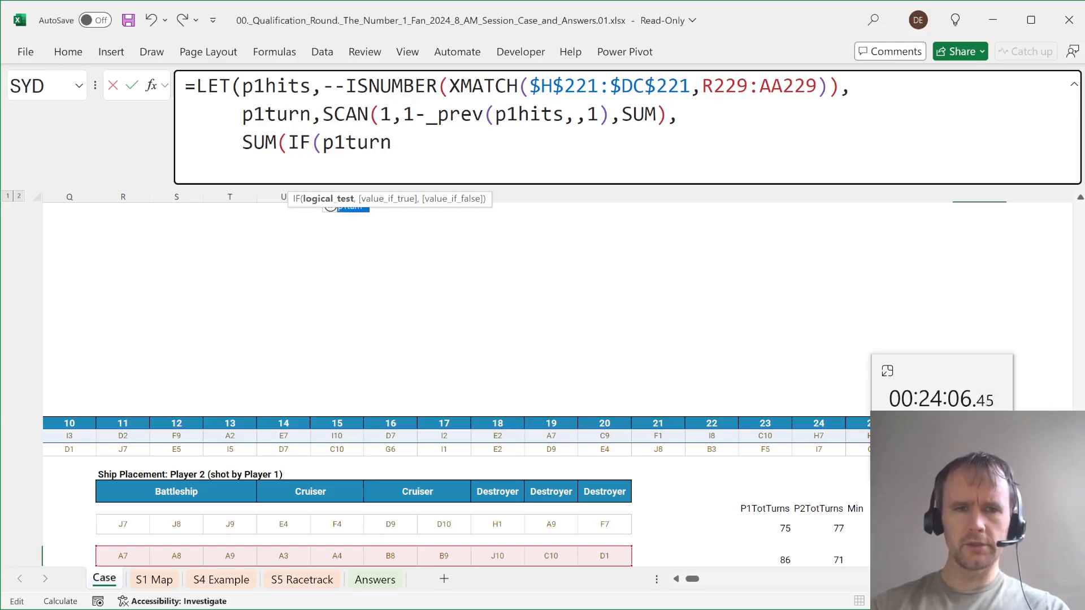
{"action": "type", "text": "<="}
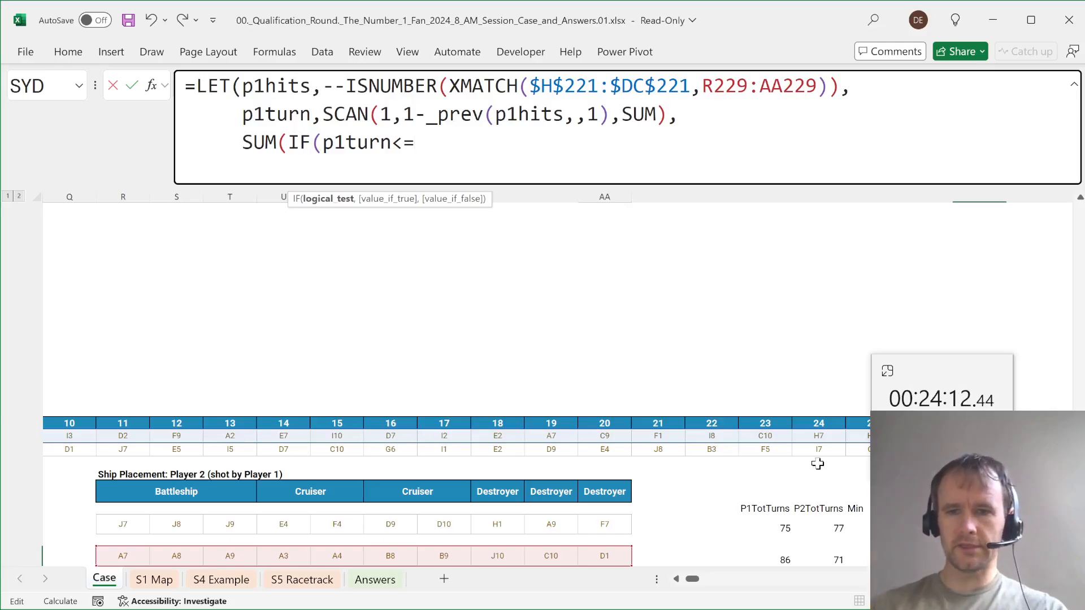
{"action": "left_click", "coordinate": [875, 557]}
{"action": "type", "text": ","}
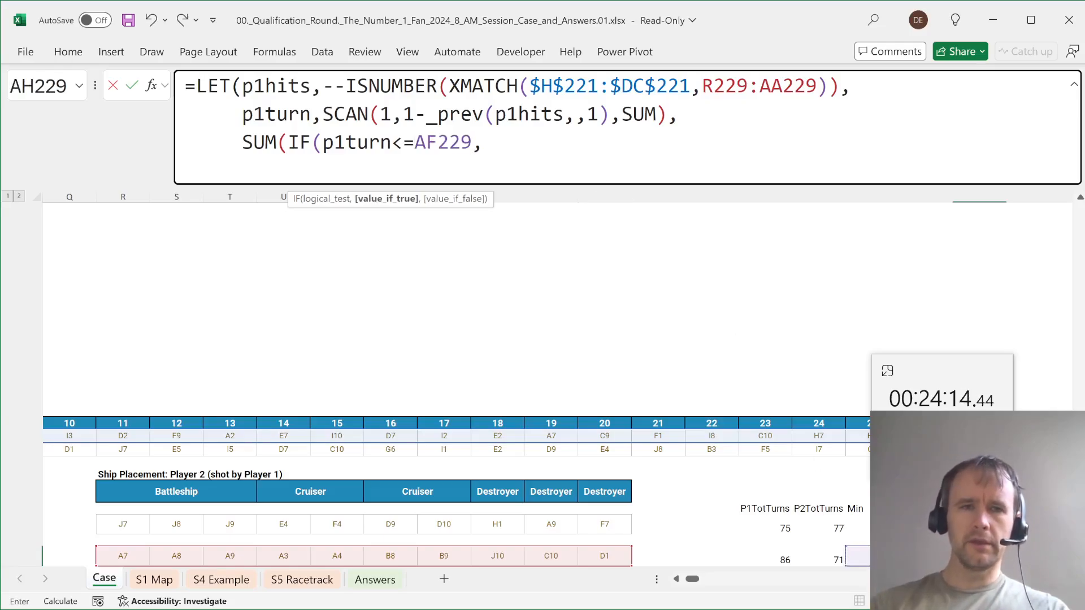
{"action": "type", "text": "p1h"}
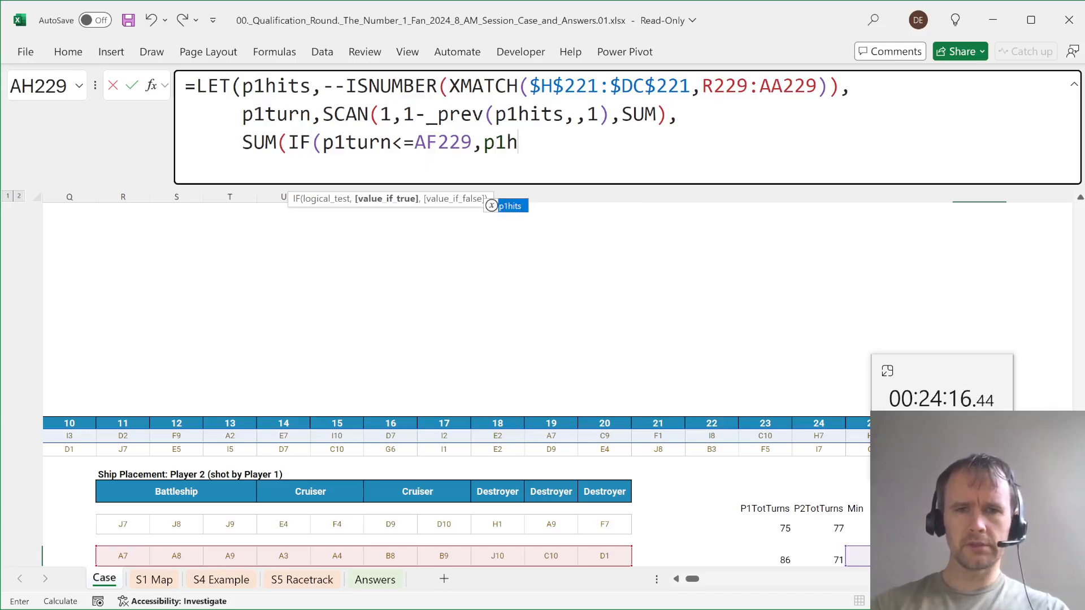
{"action": "type", "text": "its,0)))"}
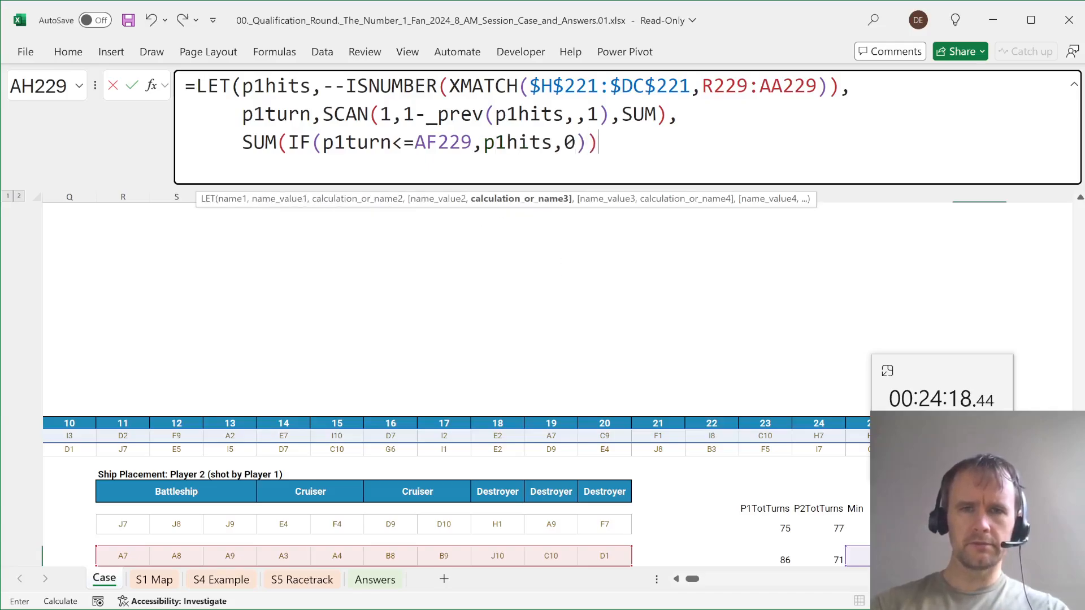
{"action": "key", "text": "Return"}
- Duplicate AH229's full formula into AI229 with its references unchanged
{"action": "key", "text": "Up"}
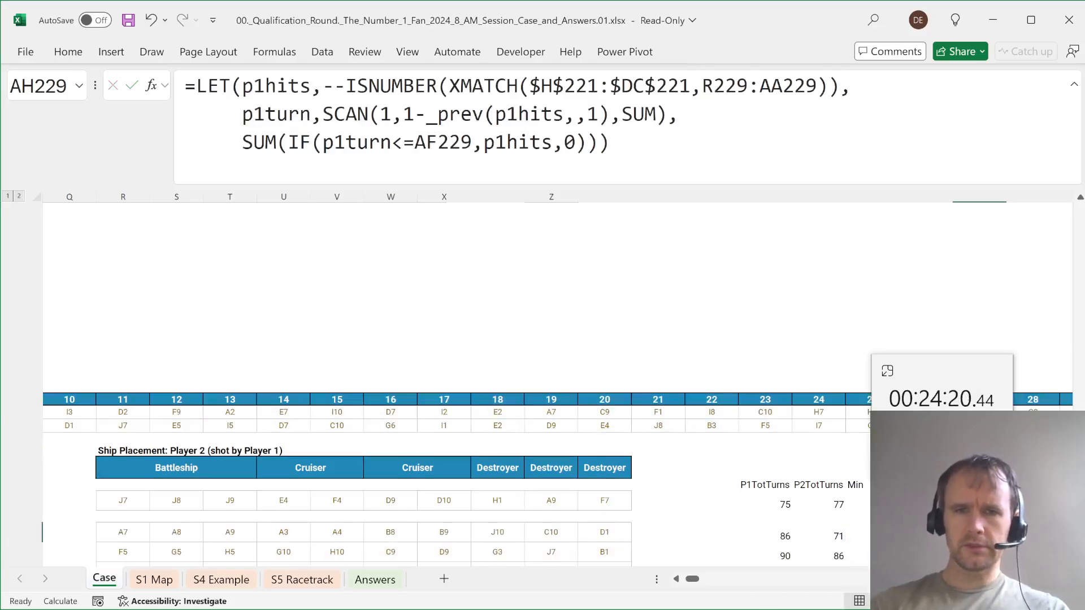
{"action": "key", "text": "ctrl+a"}
{"action": "key", "text": "ctrl+c"}
{"action": "key", "text": "Tab"}
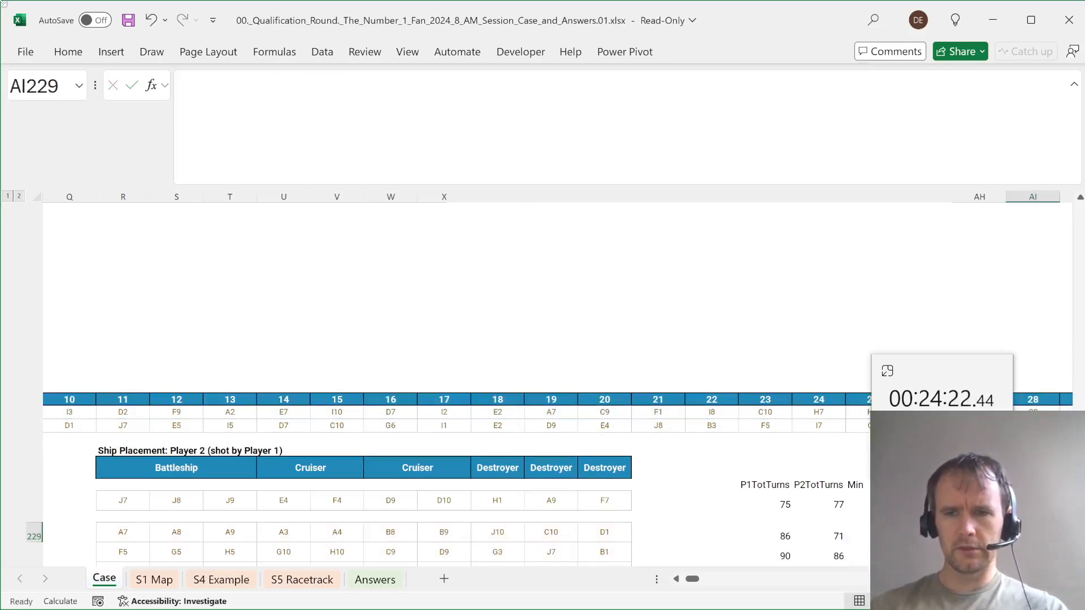
{"action": "key", "text": "F2"}
{"action": "key", "text": "ctrl+v"}
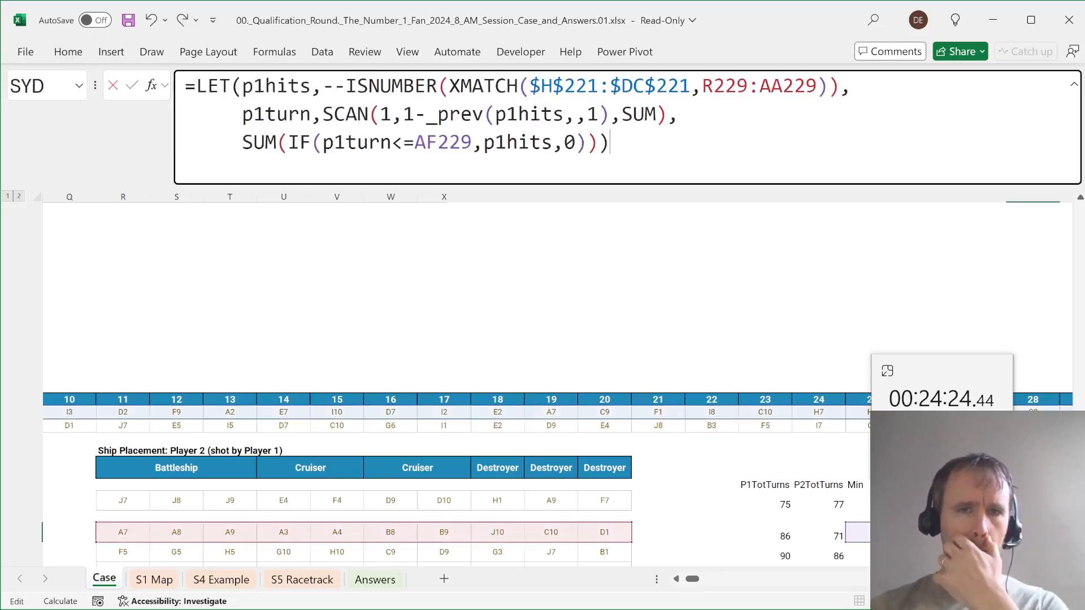
{"action": "key", "text": "Return"}
- Copy the opening of AE229's LET formula, covering the p1hits and p1turn definitions for row 222 and G229:P229
{"action": "key", "text": "Up"}
{"action": "key", "text": "Left"}
{"action": "key", "text": "Left"}
{"action": "key", "text": "Left"}
{"action": "key", "text": "Left"}
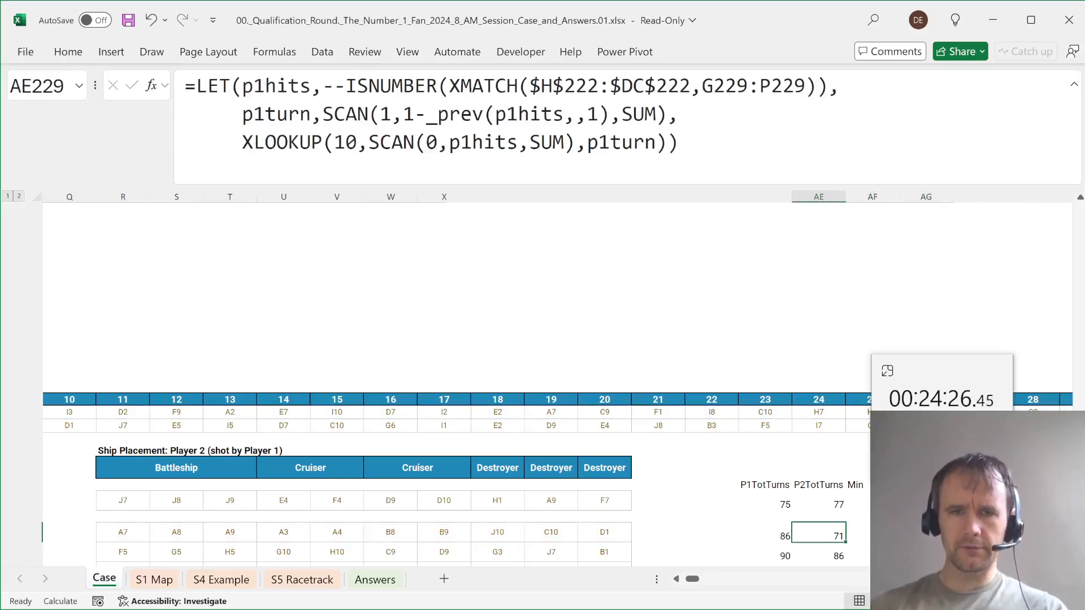
{"action": "key", "text": "F2"}
{"action": "key", "text": "Home"}
{"action": "key", "text": "ctrl+shift+Home"}
{"action": "key", "text": "ctrl+c"}
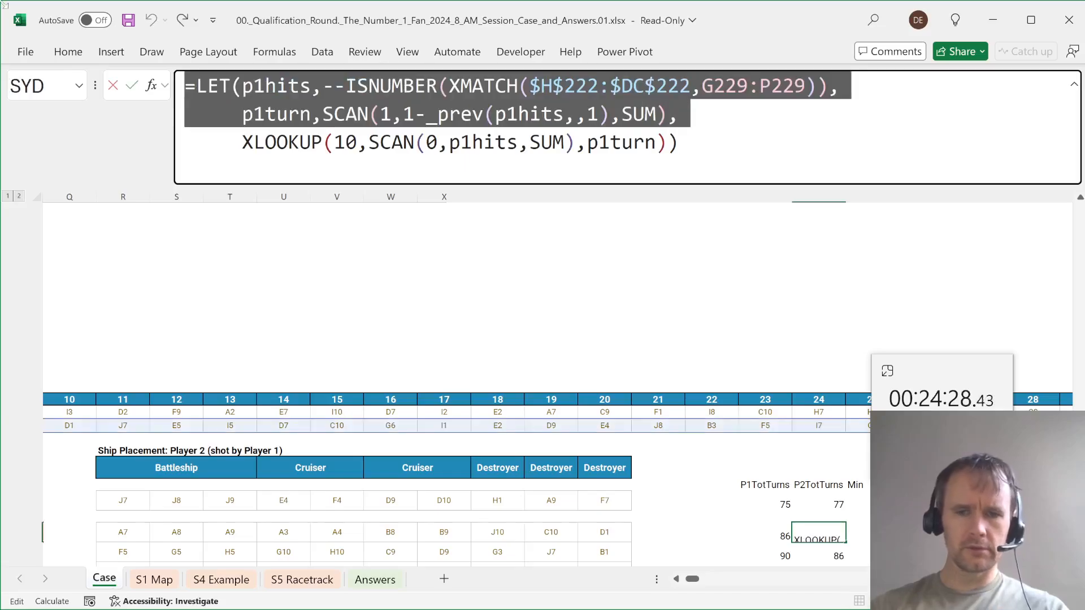
- Replace the p1hits and p1turn definitions in AI229 with the copied ones, keeping the SUM on its own line
{"action": "key", "text": "Escape"}
{"action": "key", "text": "Right"}
{"action": "key", "text": "Right"}
{"action": "key", "text": "Right"}
{"action": "key", "text": "Right"}
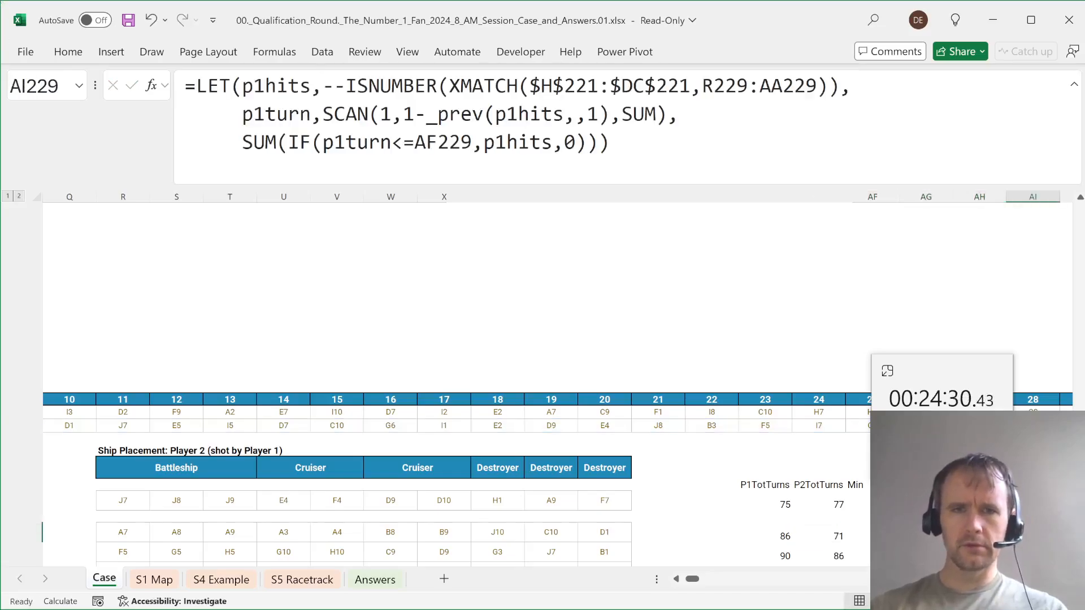
{"action": "key", "text": "F2"}
{"action": "key", "text": "Home"}
{"action": "key", "text": "ctrl+shift+Home"}
{"action": "key", "text": "ctrl+v"}
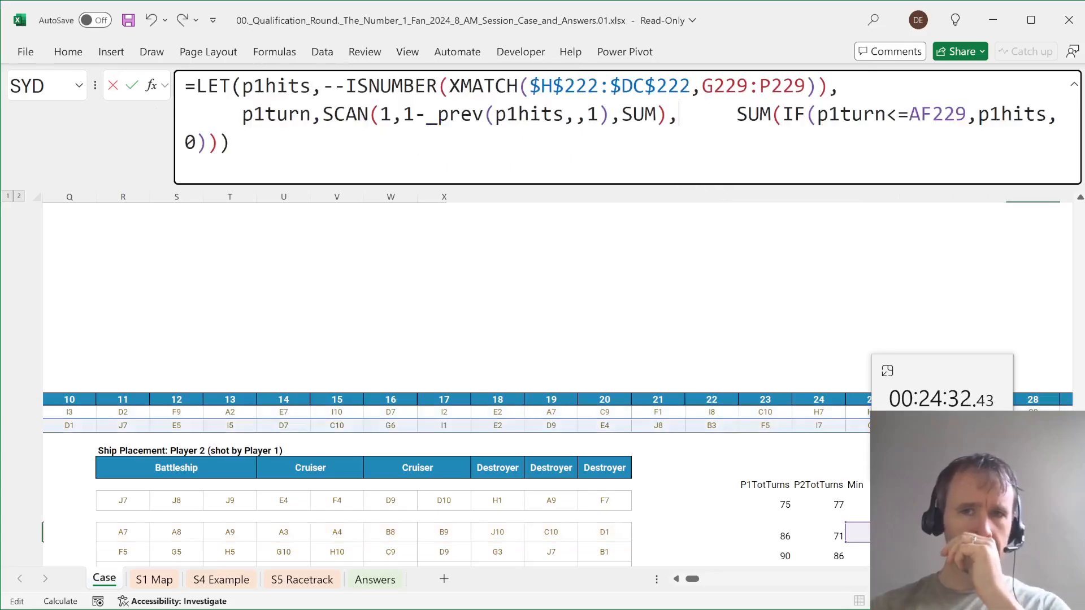
{"action": "key", "text": "alt+Return"}
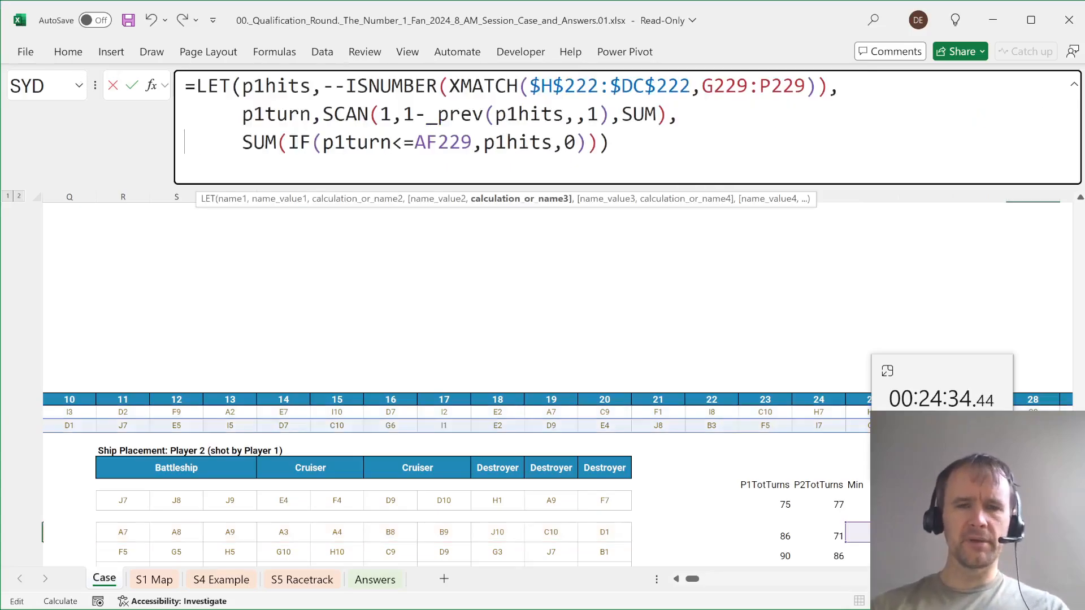
- Change the turn limit in AI229's IF test to MIN(AF229,AD229-1)
{"action": "left_click", "coordinate": [415, 142]}
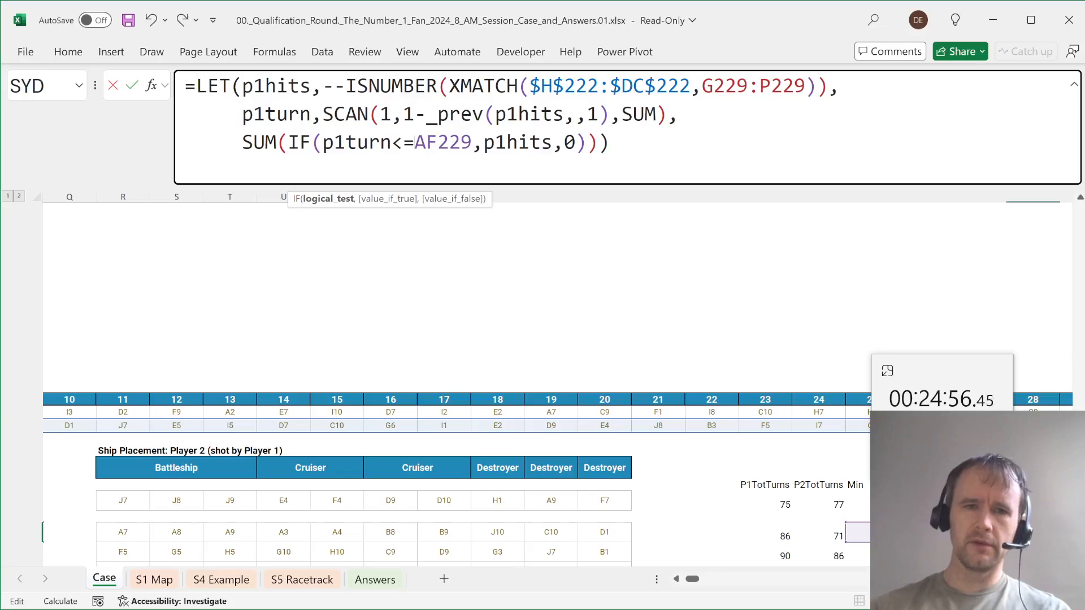
{"action": "type", "text": "min(AF229"}
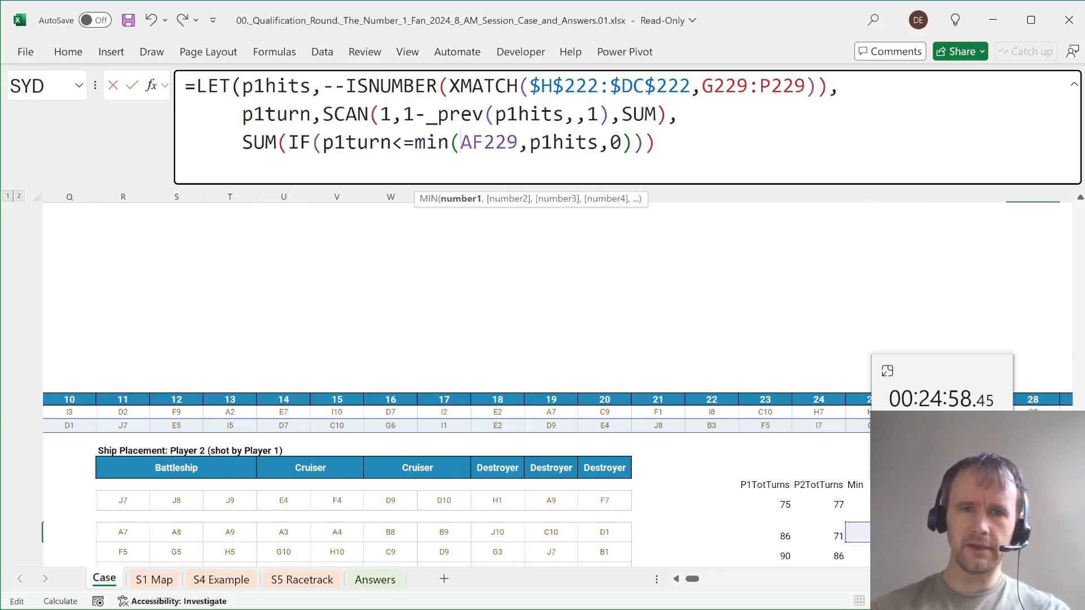
{"action": "type", "text": ","}
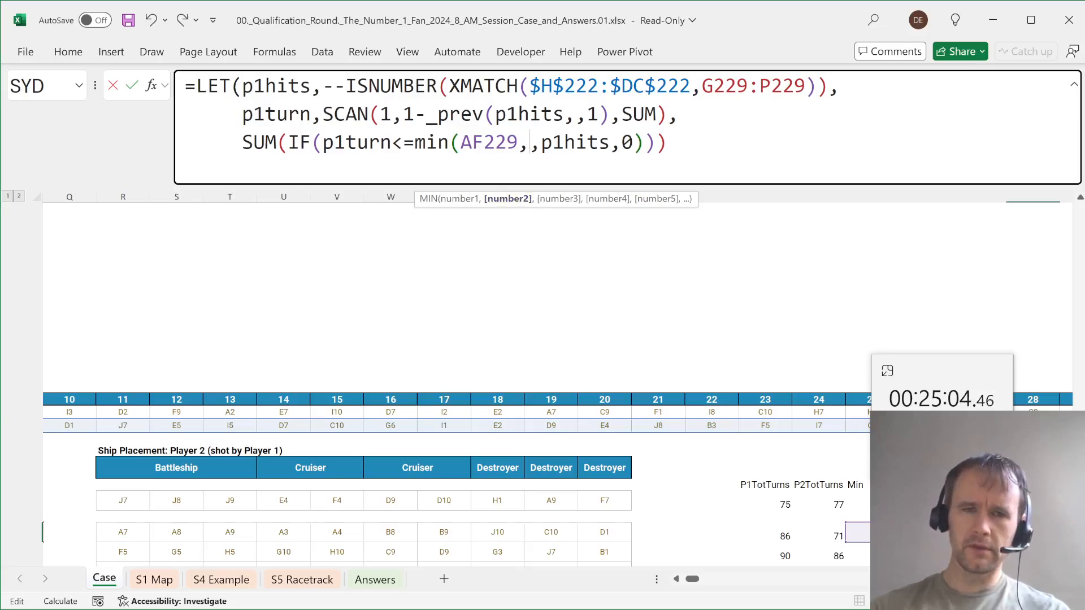
{"action": "left_click", "coordinate": [780, 529]}
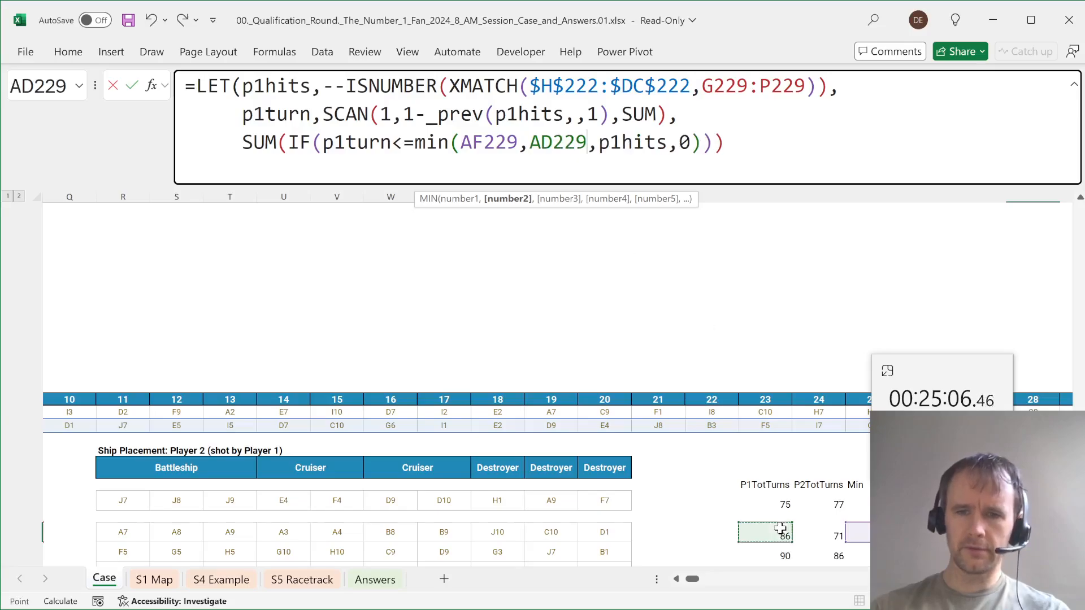
{"action": "type", "text": "-1)"}
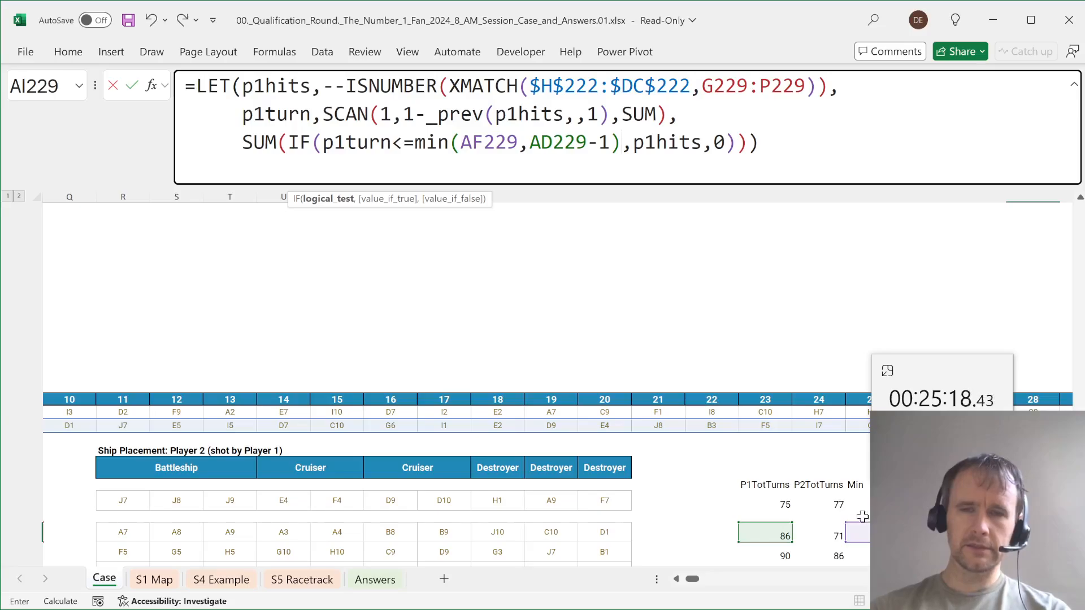
{"action": "key", "text": "Return"}
{"action": "key", "text": "Up"}
{"action": "key", "text": "Left"}
{"action": "key", "text": "shift+Right"}
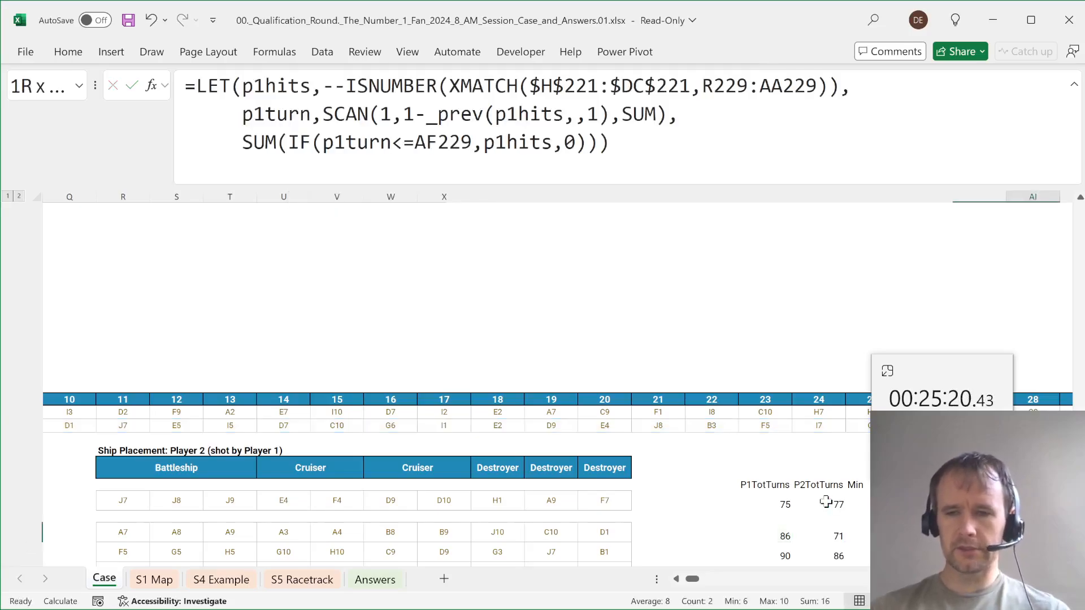
{"action": "key", "text": "ctrl+c"}
{"action": "key", "text": "Left"}
{"action": "key", "text": "Down"}
{"action": "key", "text": "Down"}
{"action": "key", "text": "Left"}
{"action": "key", "text": "ctrl+Down"}
{"action": "key", "text": "Right"}
{"action": "key", "text": "Right"}
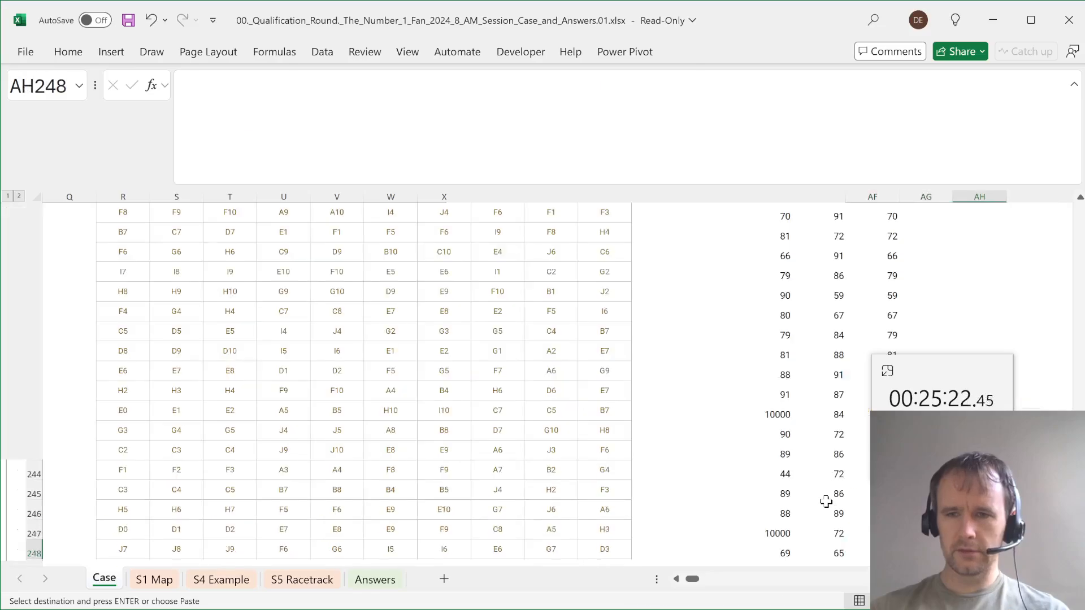
- Reread the bonus question about summing the turn numbers of ship hits in Games #61-80
{"action": "key", "text": "ctrl+shift+Home"}
{"action": "scroll", "coordinate": [301, 520], "scroll_direction": "down", "scroll_amount": 6}
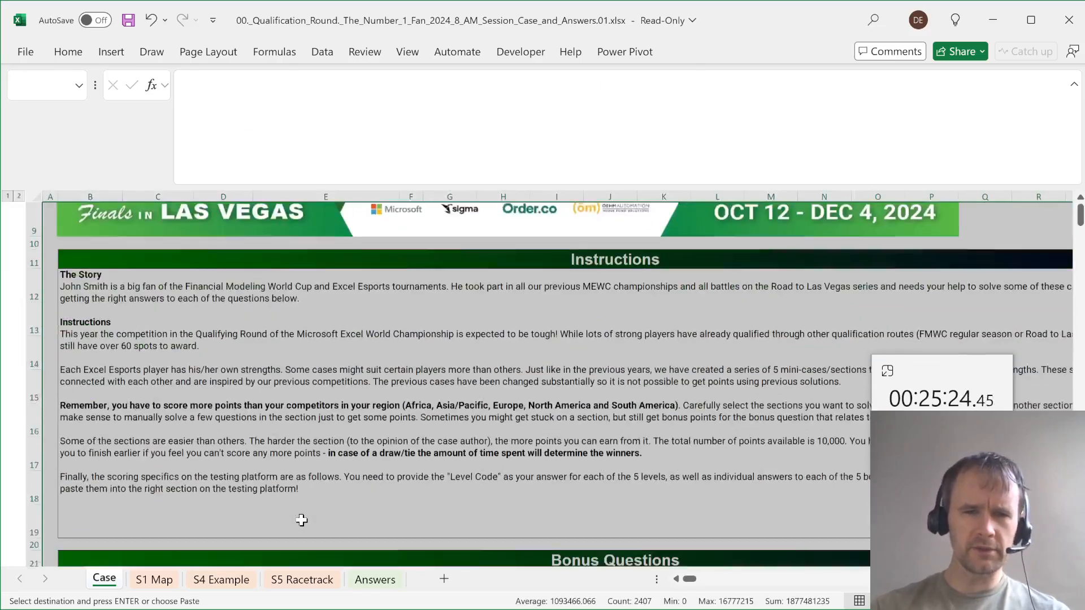
{"action": "scroll", "coordinate": [302, 520], "scroll_direction": "down", "scroll_amount": 1}
{"action": "scroll", "coordinate": [301, 520], "scroll_direction": "right", "scroll_amount": 4}
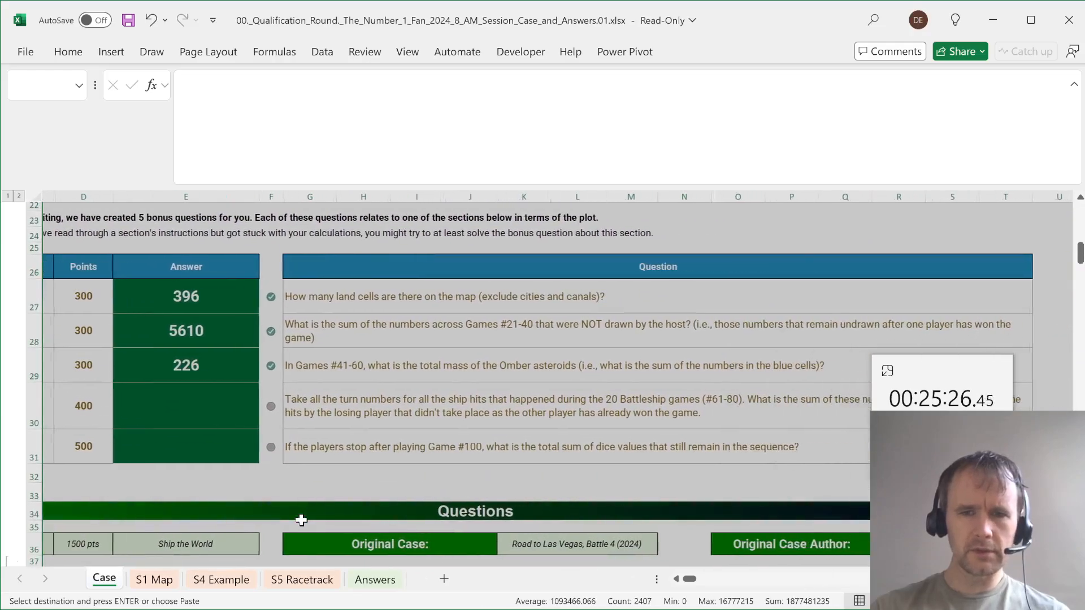
{"action": "scroll", "coordinate": [301, 520], "scroll_direction": "right", "scroll_amount": 2}
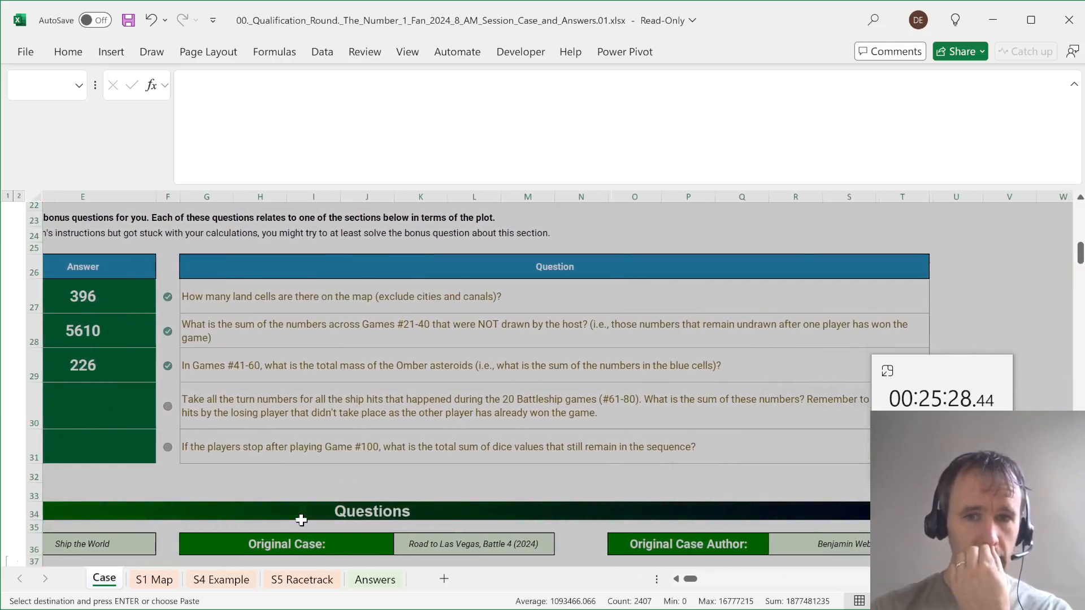
{"action": "scroll", "coordinate": [301, 520], "scroll_direction": "right", "scroll_amount": 1}
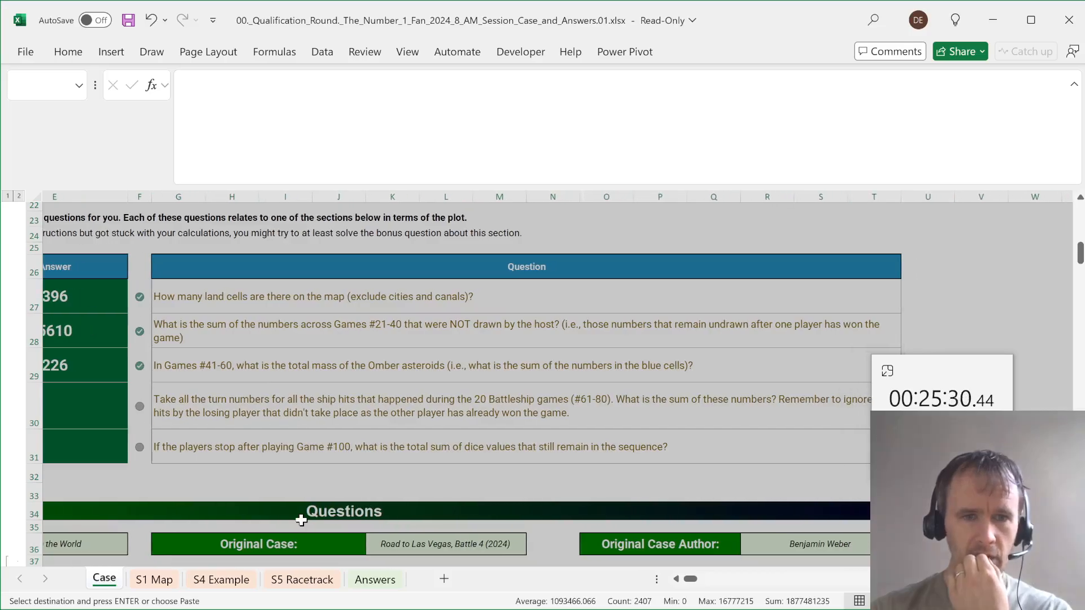
{"action": "key", "text": "Up"}
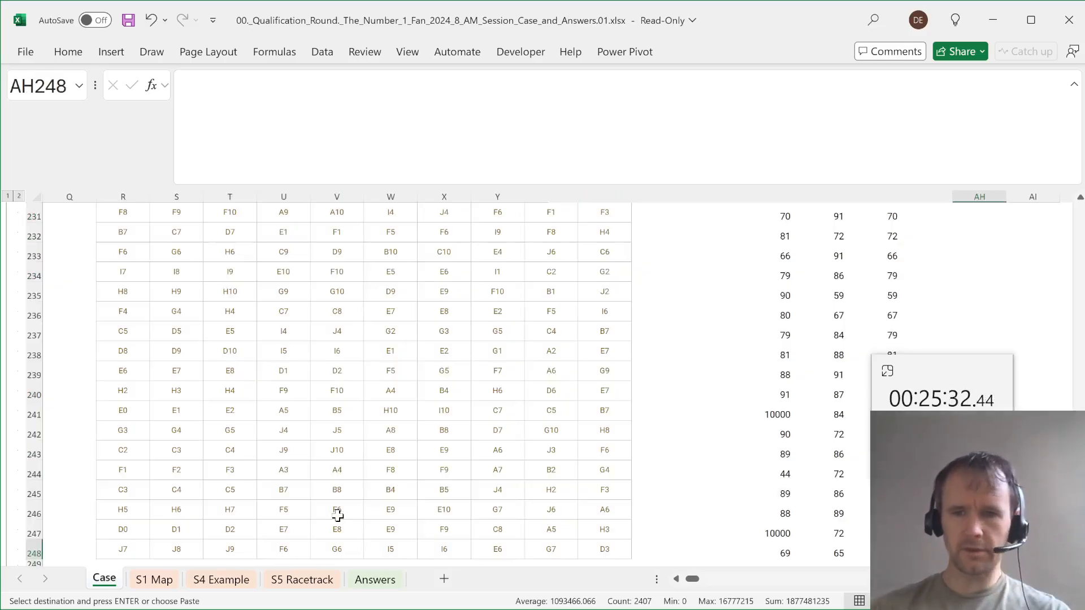
- Clear the scratch formulas in AH241:AH243
{"action": "key", "text": "ctrl+Up"}
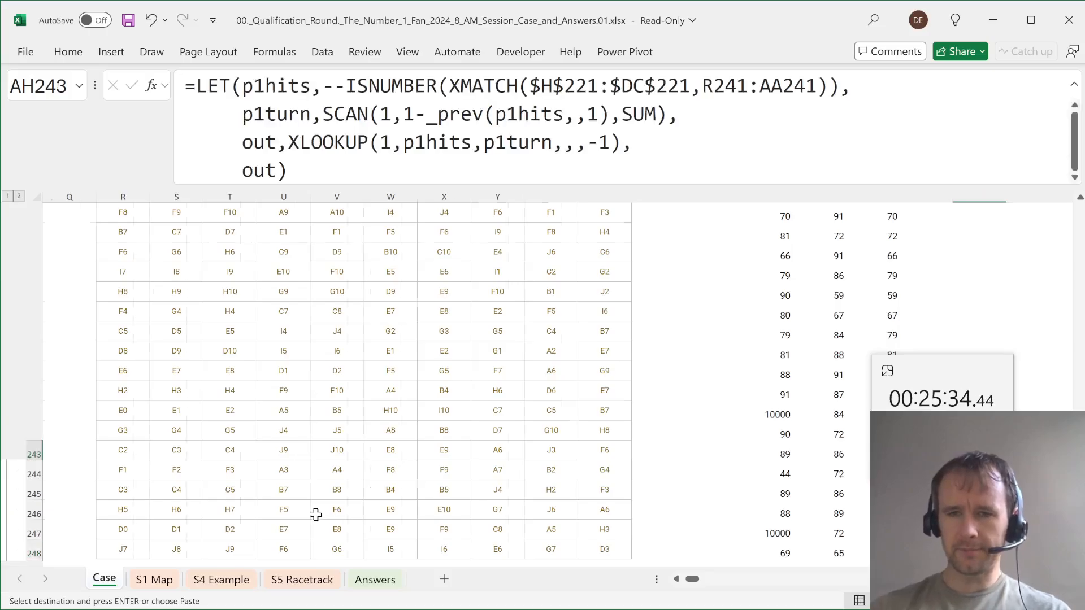
{"action": "scroll", "coordinate": [317, 514], "scroll_direction": "right", "scroll_amount": 10}
{"action": "key", "text": "Up"}
{"action": "key", "text": "Up"}
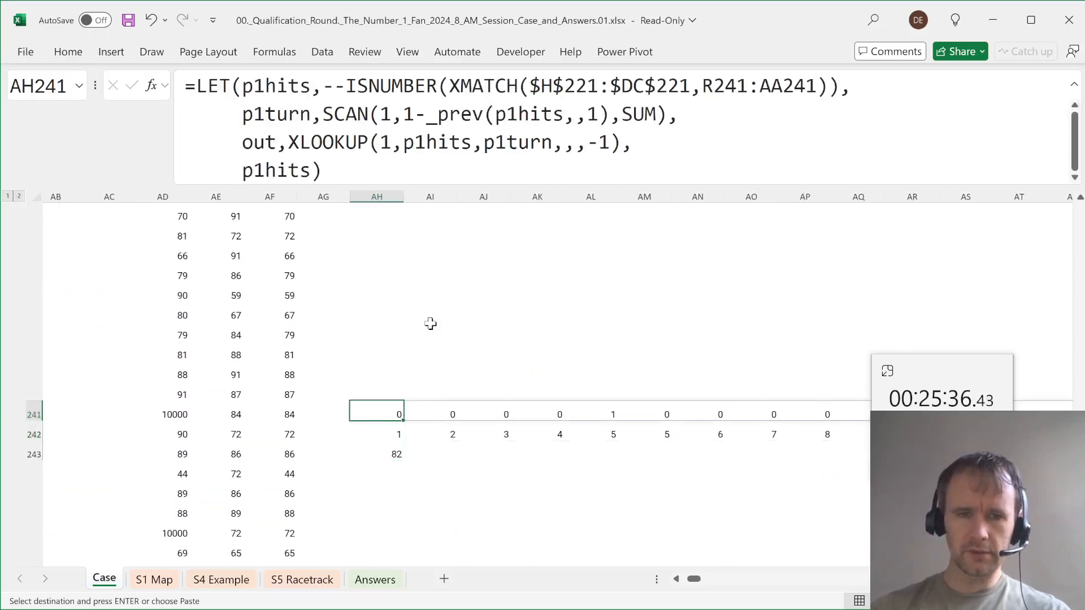
{"action": "key", "text": "shift+Down"}
{"action": "key", "text": "shift+Down"}
{"action": "key", "text": "Delete"}
- Multiply p1hits by p1turn in the IF's true result of AH229's formula
{"action": "key", "text": "ctrl+Up"}
{"action": "key", "text": "Up"}
{"action": "key", "text": "Up"}
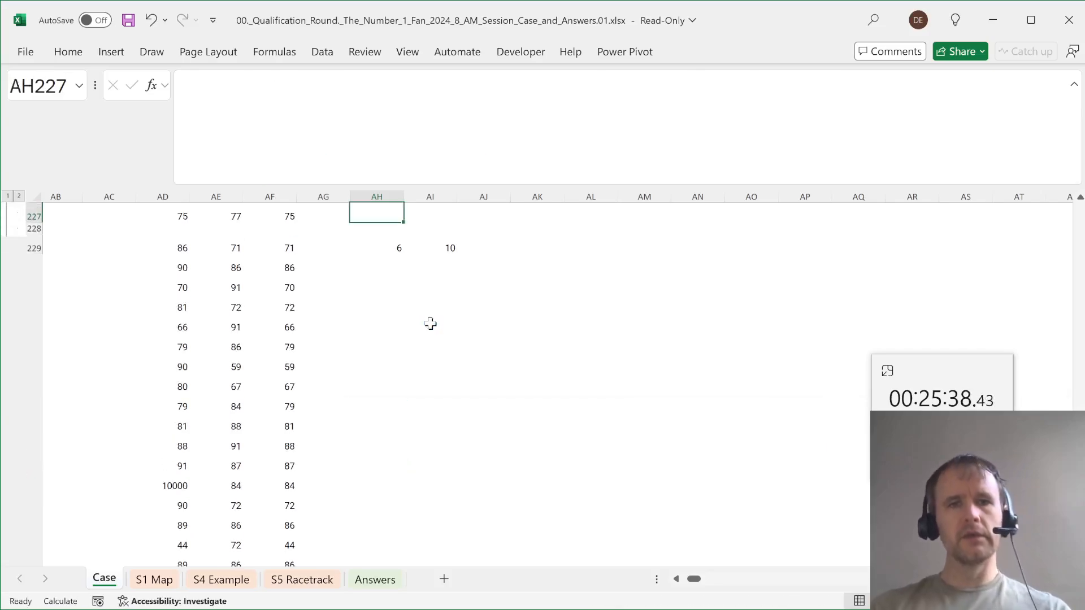
{"action": "key", "text": "Down"}
{"action": "key", "text": "Down"}
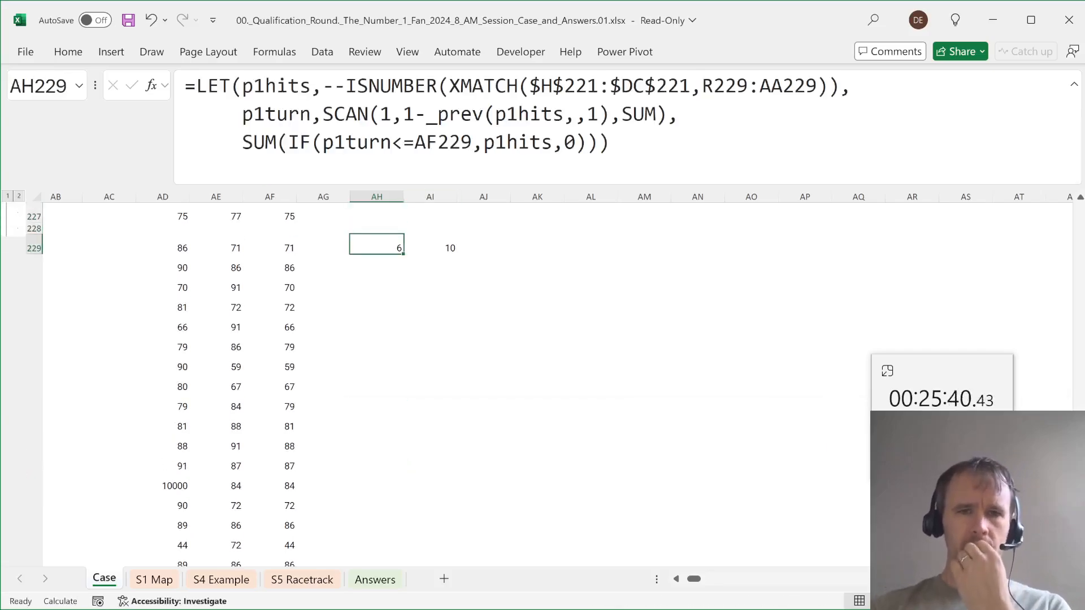
{"action": "left_click", "coordinate": [477, 164]}
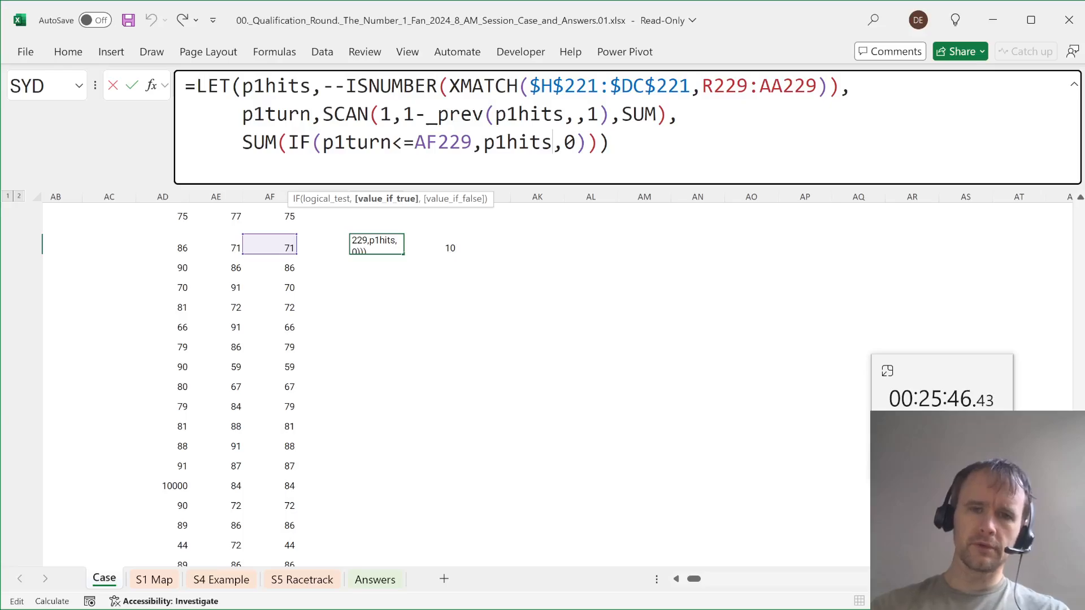
{"action": "type", "text": "*p1t"}
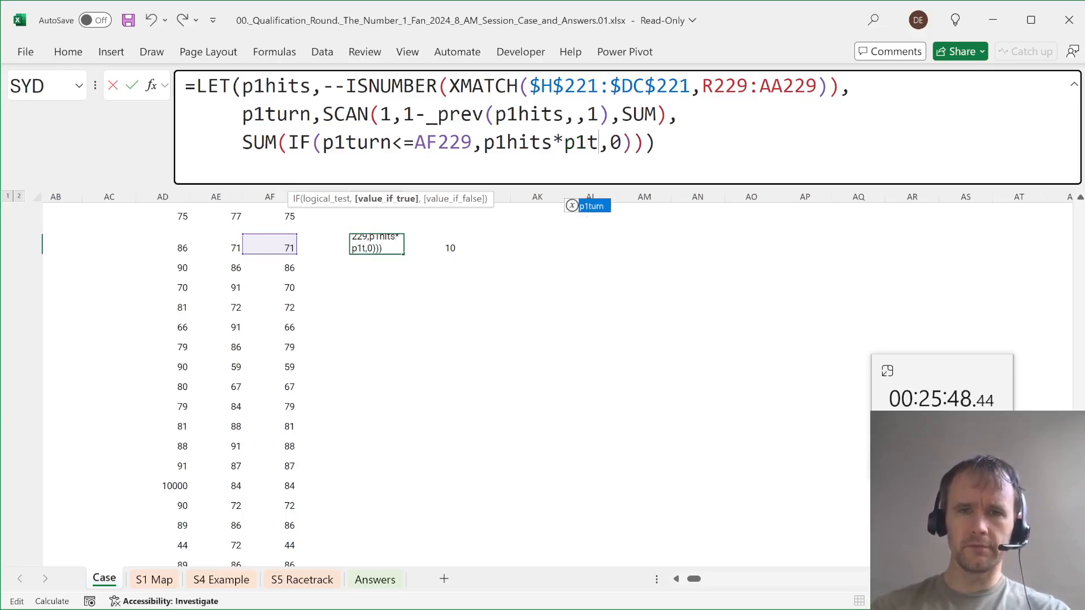
{"action": "key", "text": "Tab"}
{"action": "key", "text": "ctrl+Return"}
- Change the IF's true result in AI229's formula to p1hits*p1turn
{"action": "key", "text": "Right"}
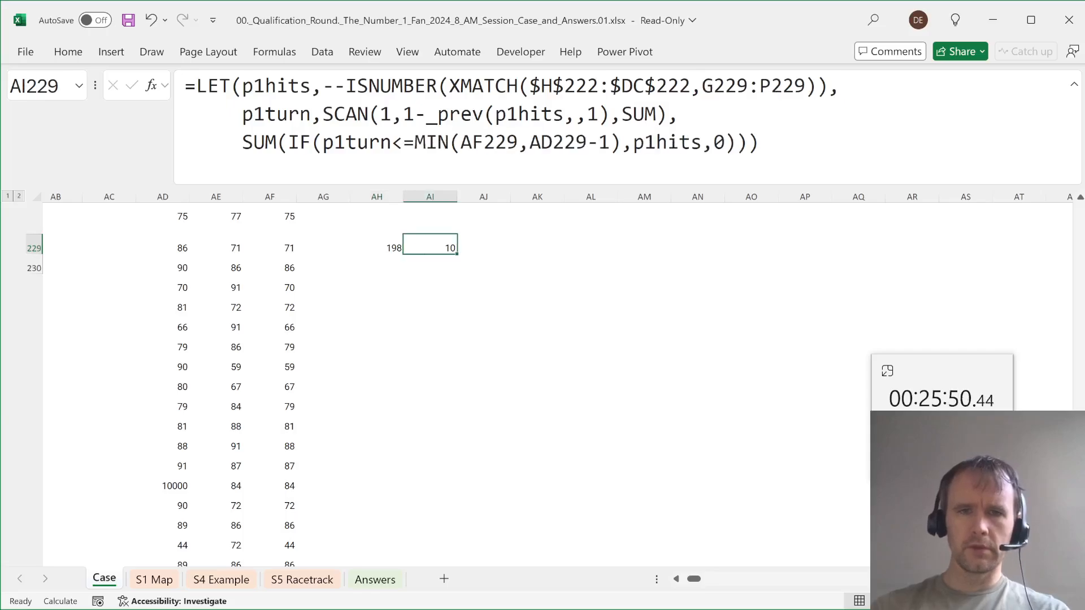
{"action": "left_click", "coordinate": [703, 142]}
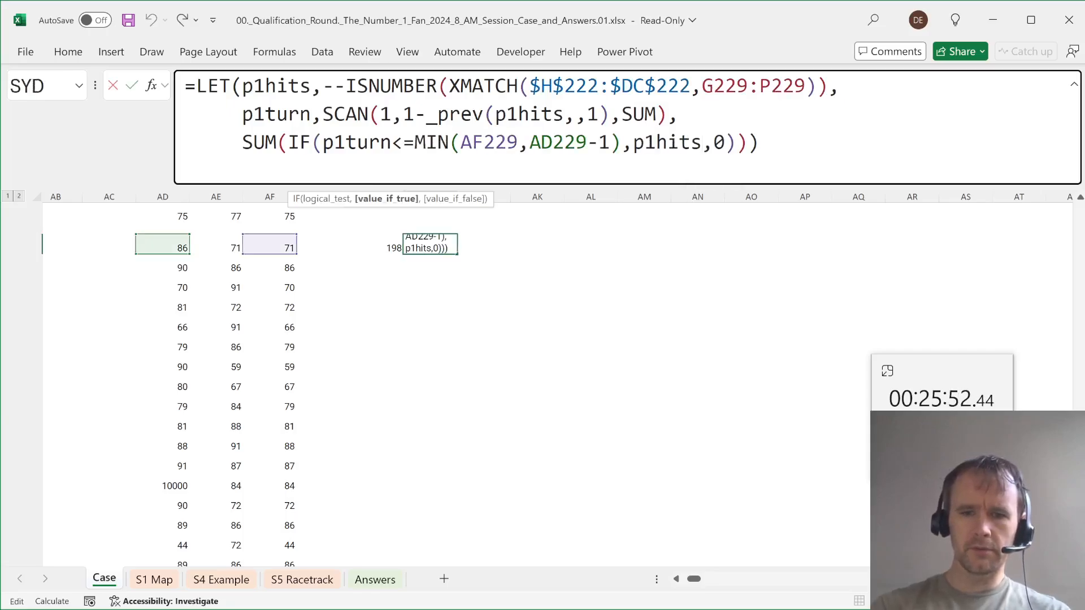
{"action": "type", "text": "*p1t"}
{"action": "key", "text": "Tab"}
{"action": "key", "text": "Return"}
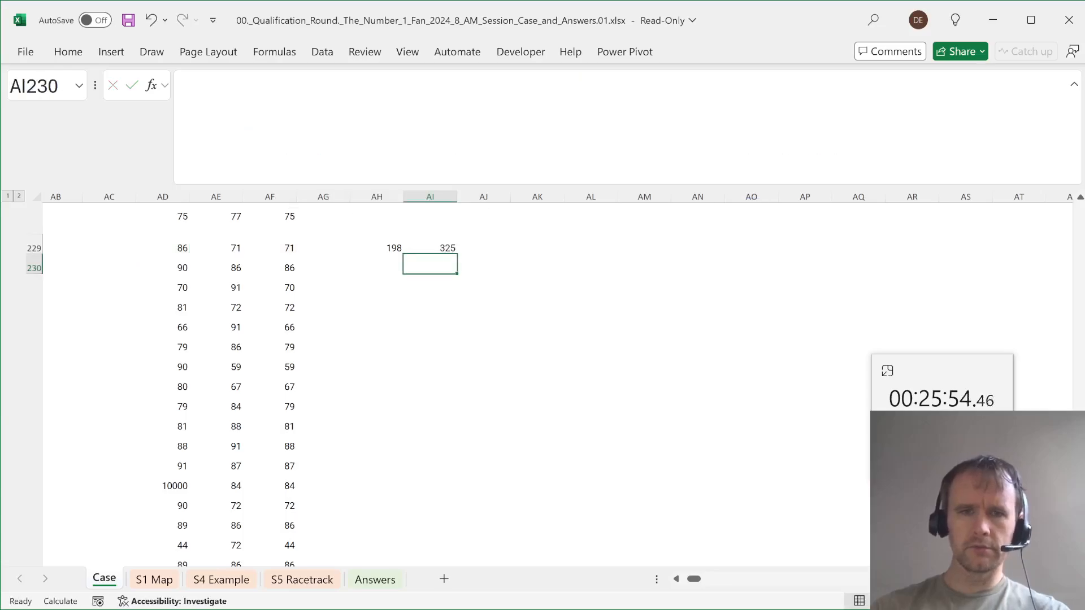
- Copy the formulas in AH229:AI229 down through row 248 to cover all 20 Battleship games
{"action": "key", "text": "Up"}
{"action": "key", "text": "Left"}
{"action": "key", "text": "shift+Right"}
{"action": "key", "text": "ctrl+c"}
{"action": "key", "text": "shift+Down"}
{"action": "key", "text": "shift+Down"}
{"action": "key", "text": "shift+Down"}
{"action": "key", "text": "shift+Down"}
{"action": "key", "text": "shift+Down"}
{"action": "key", "text": "shift+Down"}
{"action": "key", "text": "shift+Down"}
{"action": "key", "text": "shift+Down"}
{"action": "key", "text": "shift+Down"}
{"action": "key", "text": "shift+Down"}
{"action": "key", "text": "shift+Down"}
{"action": "key", "text": "shift+Down"}
{"action": "key", "text": "shift+Down"}
{"action": "key", "text": "shift+Down"}
{"action": "key", "text": "shift+Down"}
{"action": "key", "text": "shift+Down"}
{"action": "key", "text": "shift+Down"}
{"action": "key", "text": "shift+Down"}
{"action": "key", "text": "shift+Down"}
{"action": "key", "text": "shift+Down"}
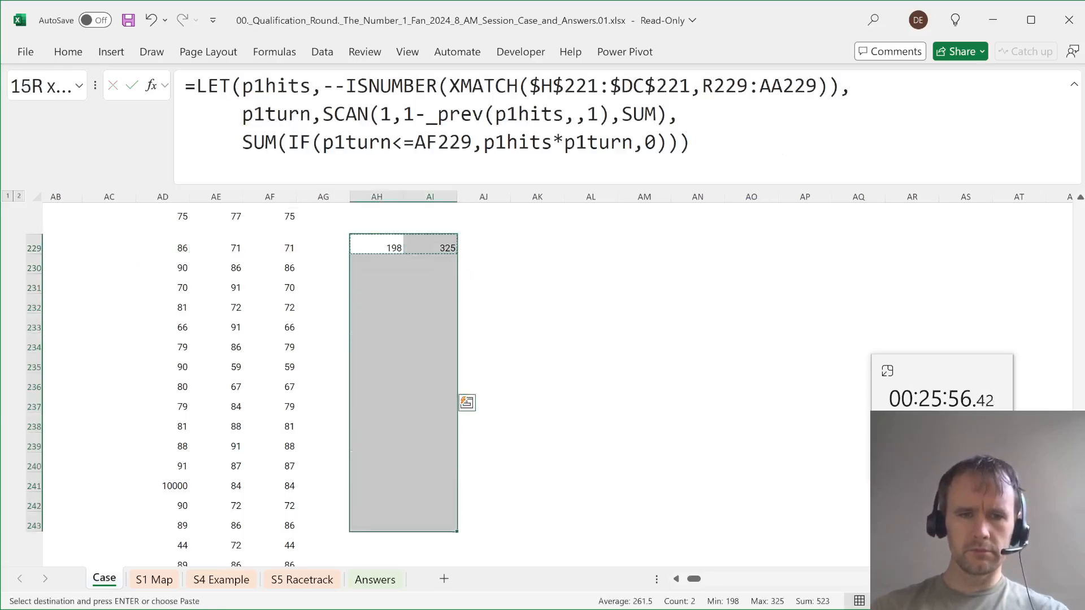
{"action": "key", "text": "shift+Up"}
{"action": "key", "text": "shift+Up"}
{"action": "key", "text": "shift+Up"}
{"action": "key", "text": "shift+Up"}
{"action": "key", "text": "Return"}
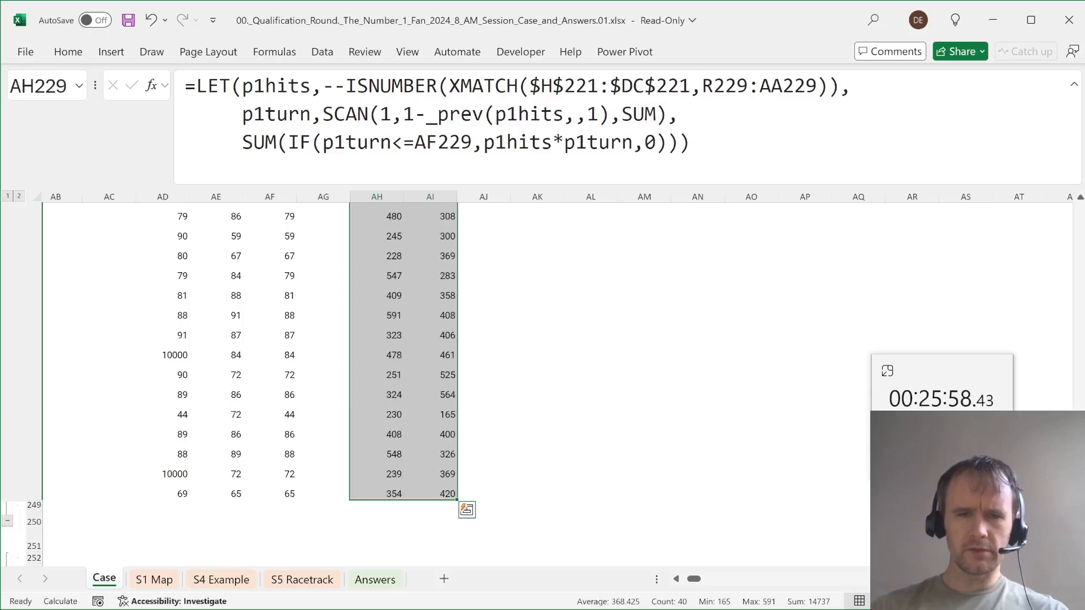
- Review the hit, turn and turn-limit logic in the formulas of AH229 and AI229 without changing them
{"action": "key", "text": "ctrl+Up"}
{"action": "key", "text": "ctrl+Down"}
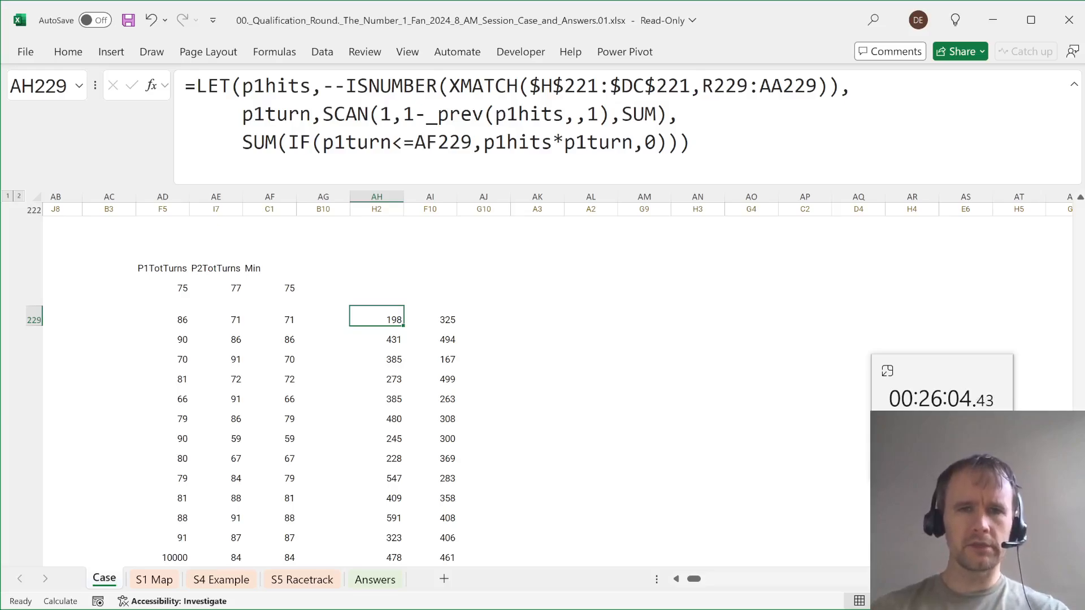
{"action": "left_click", "coordinate": [345, 85]}
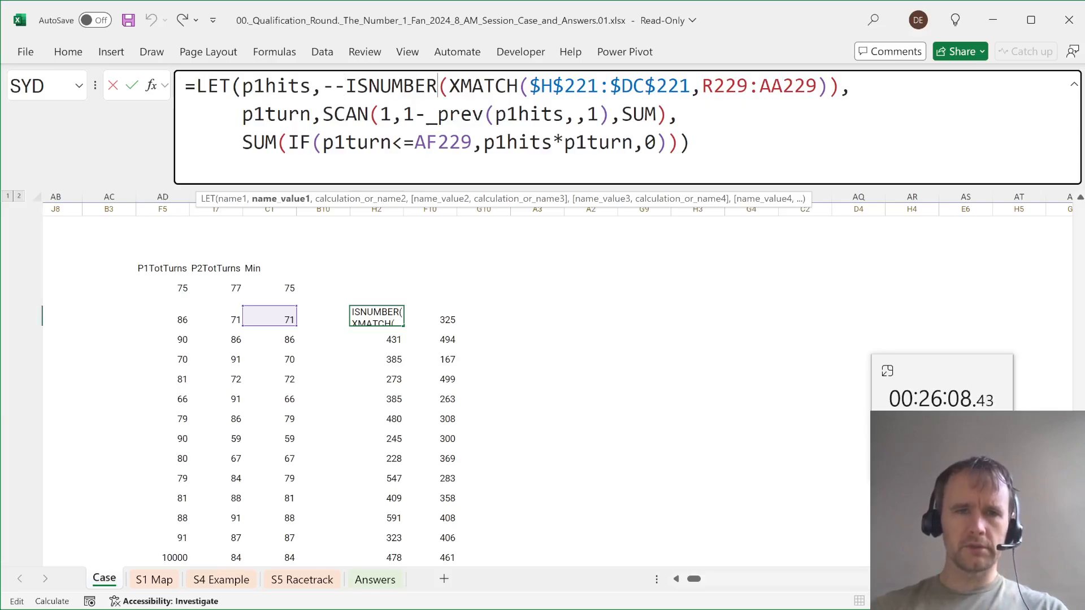
{"action": "left_click", "coordinate": [288, 114]}
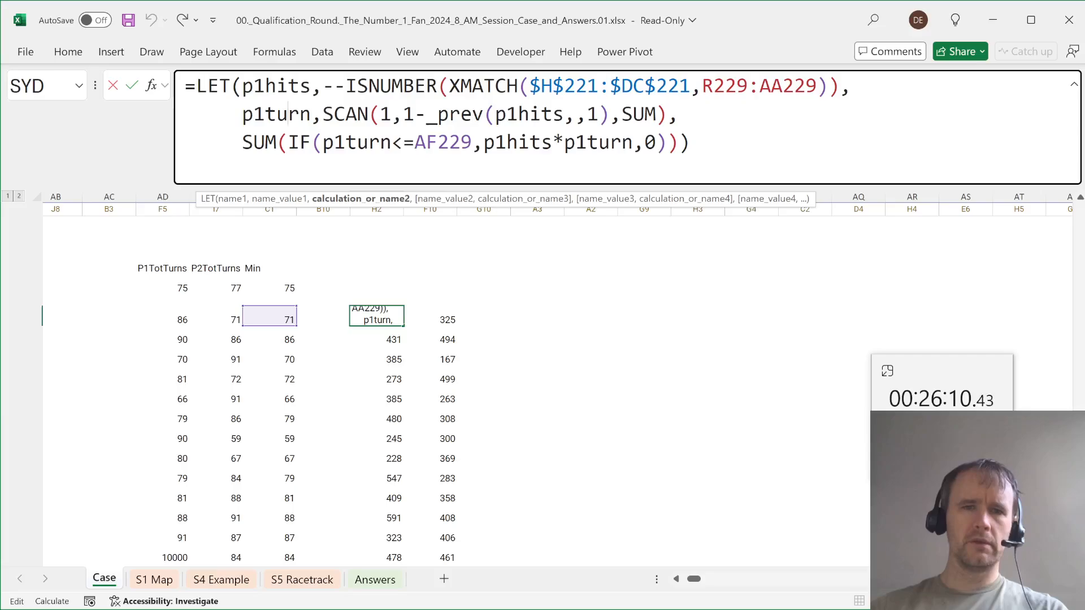
{"action": "left_click", "coordinate": [345, 143]}
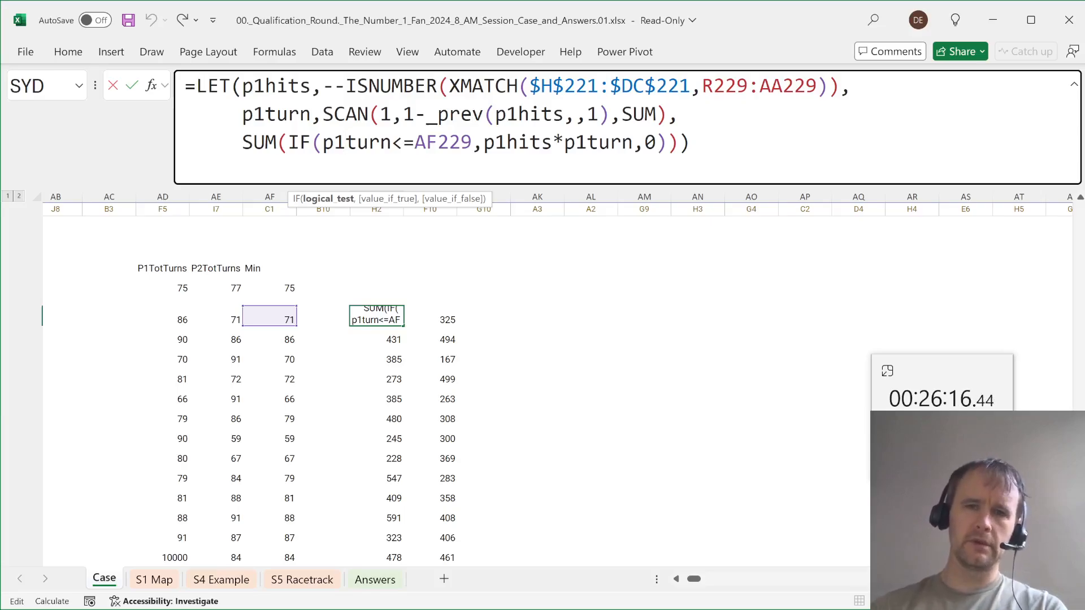
{"action": "key", "text": "ctrl+shift+Right"}
{"action": "key", "text": "ctrl+Right"}
{"action": "key", "text": "ctrl+shift+Right"}
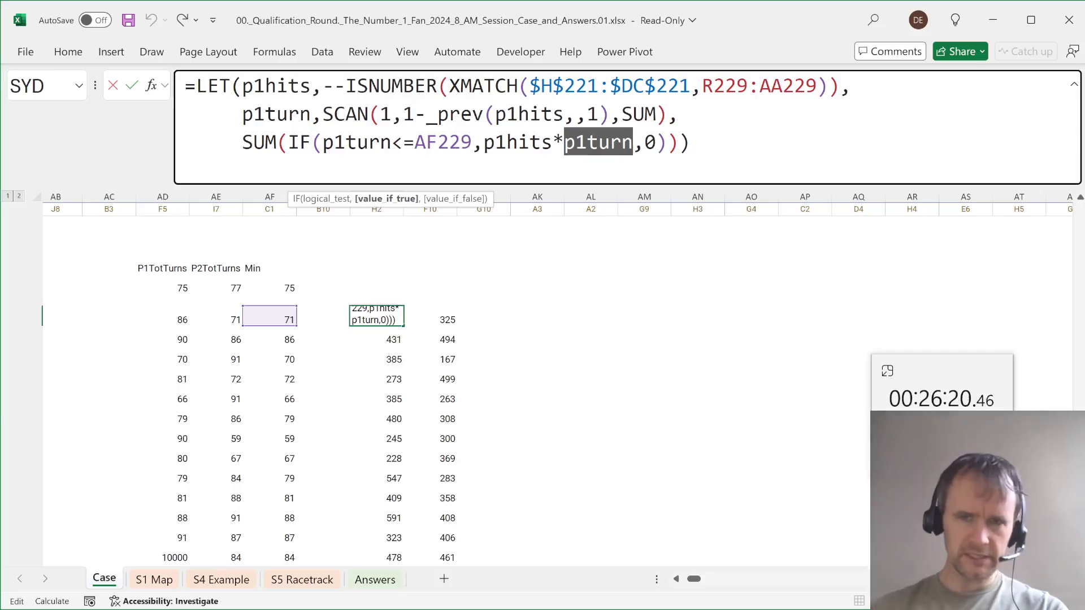
{"action": "key", "text": "Escape"}
{"action": "key", "text": "Right"}
{"action": "left_click", "coordinate": [380, 142]}
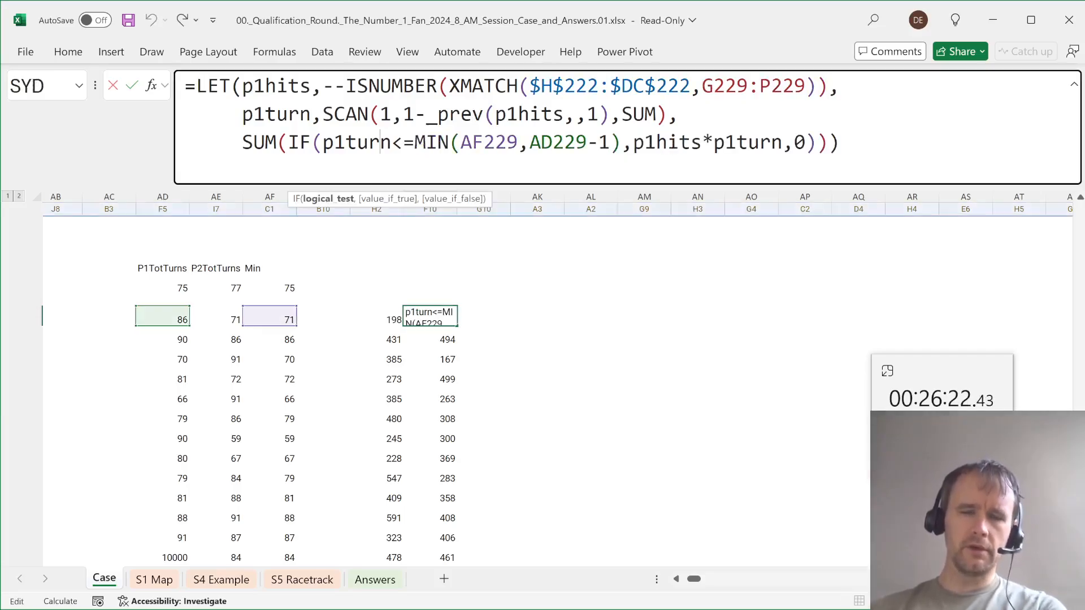
{"action": "left_click", "coordinate": [483, 142]}
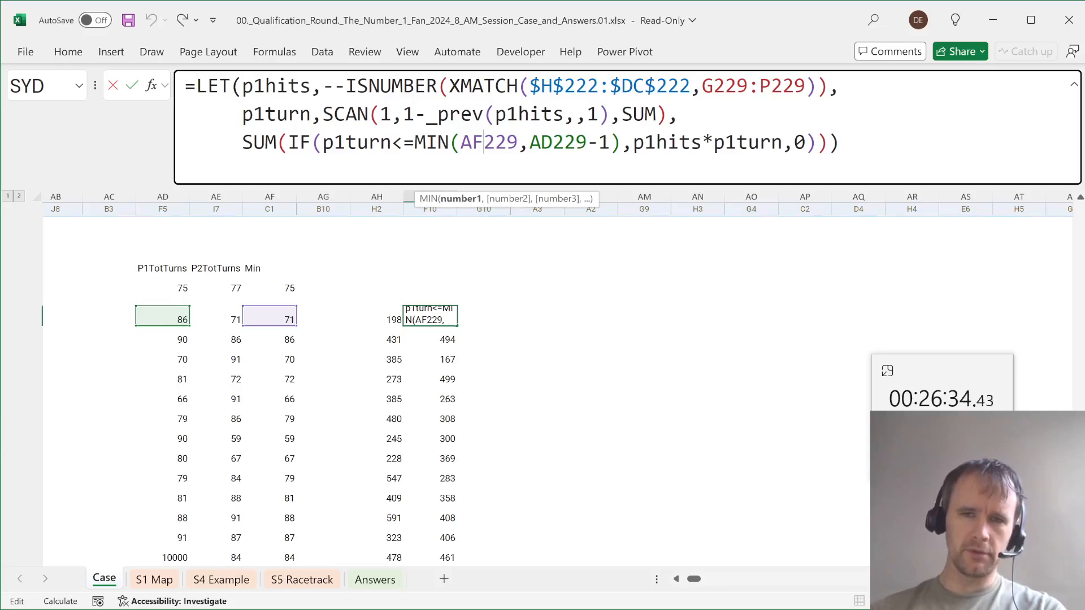
{"action": "key", "text": "Escape"}
- Total both players' hit turn numbers in AI227 with =SUM(AH229:AI248)
{"action": "key", "text": "Up"}
{"action": "key", "text": "Up"}
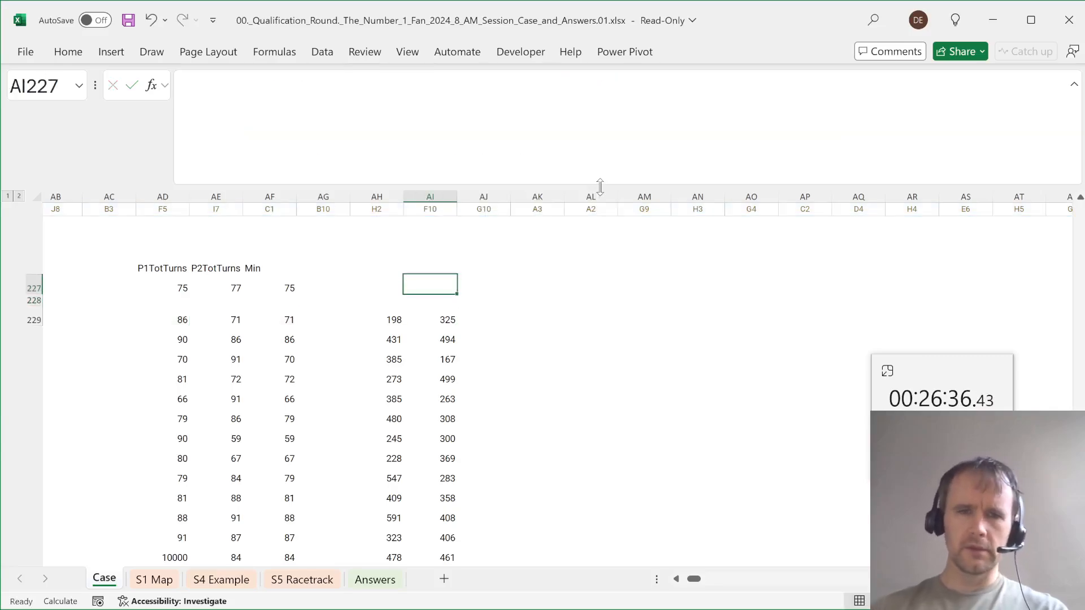
{"action": "type", "text": "=sum"}
{"action": "key", "text": "Tab"}
{"action": "key", "text": "Down"}
{"action": "key", "text": "Down"}
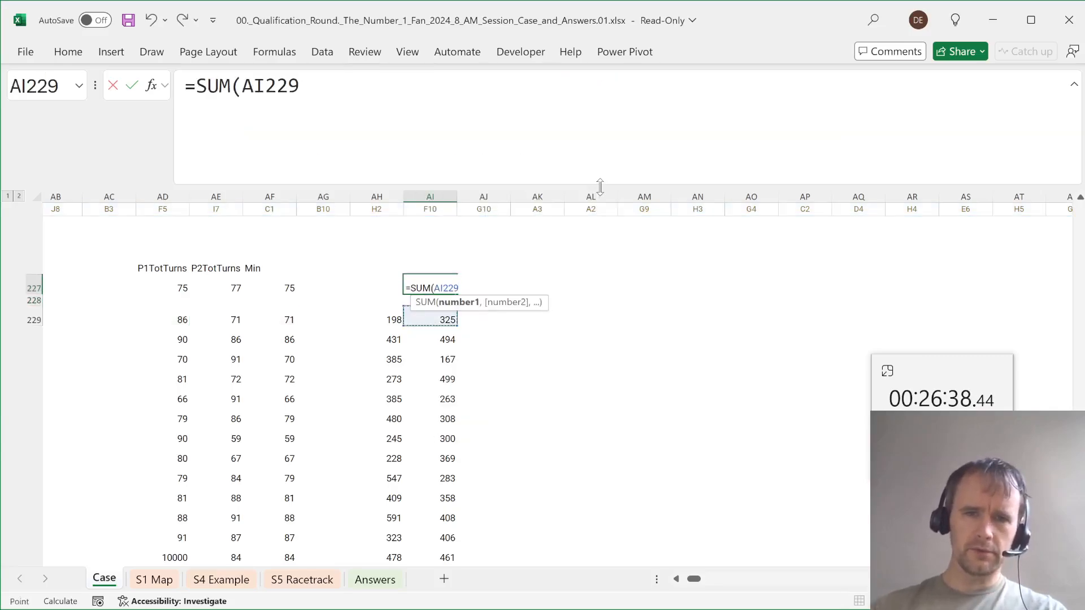
{"action": "key", "text": "shift+Left"}
{"action": "key", "text": "ctrl+shift+Down"}
{"action": "key", "text": "Return"}
{"action": "key", "text": "Up"}
- Paste the AI227 total as a link into the Bonus 4 answer cell E30
{"action": "key", "text": "ctrl+c"}
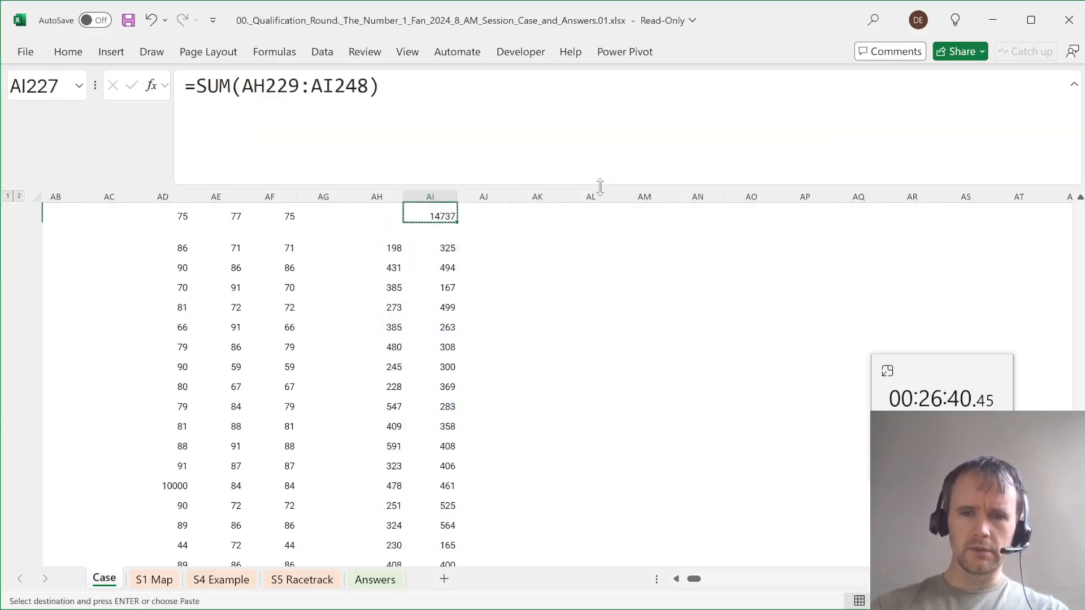
{"action": "key", "text": "ctrl+Home"}
{"action": "scroll", "coordinate": [313, 366], "scroll_direction": "down", "scroll_amount": 8}
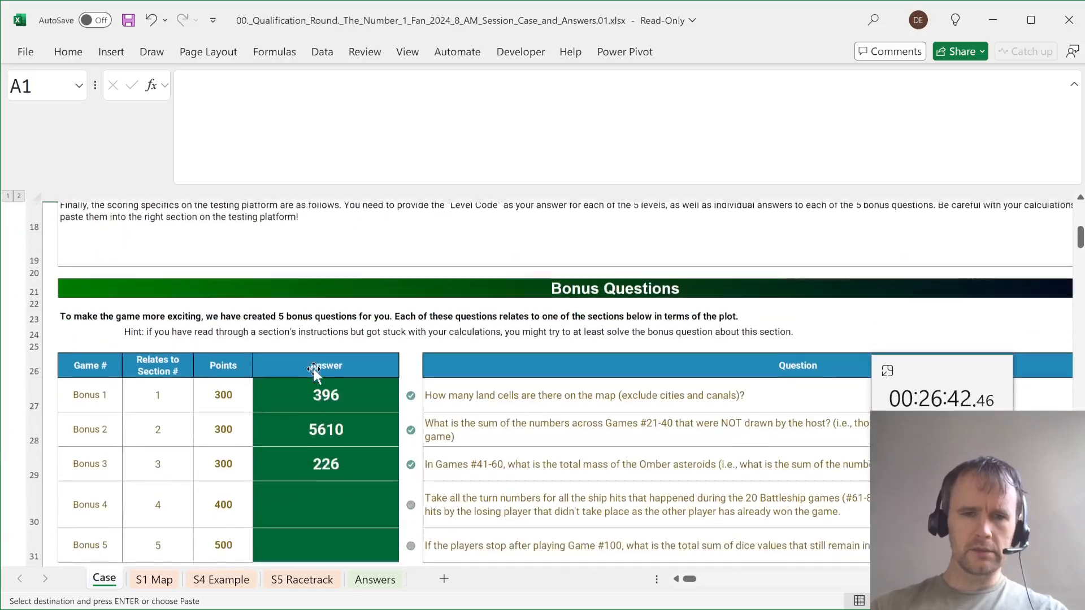
{"action": "left_click", "coordinate": [340, 374]}
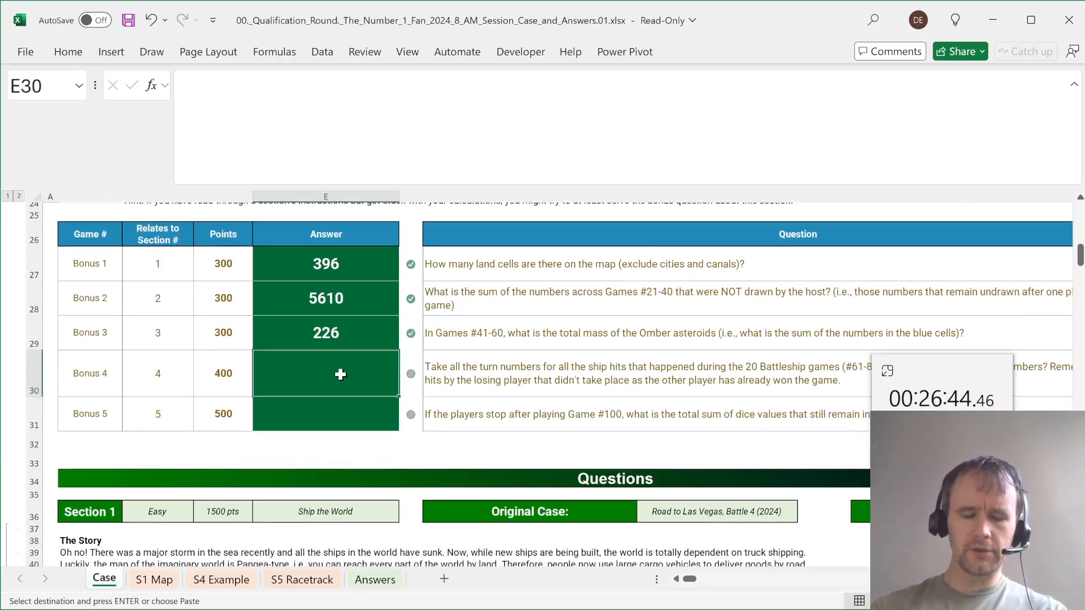
{"action": "key", "text": "ctrl+alt+v"}
{"action": "key", "text": "alt+l"}
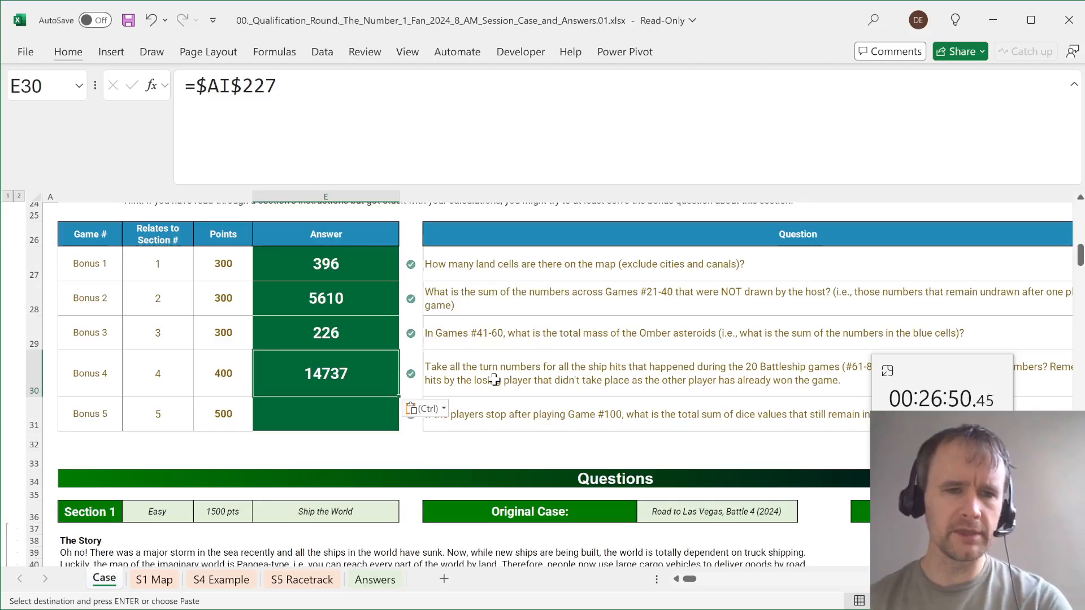
- Skim the Section 5 Race to Las Vegas rules and game rows, and return to the Bonus Questions table
{"action": "scroll", "coordinate": [494, 379], "scroll_direction": "down", "scroll_amount": 20}
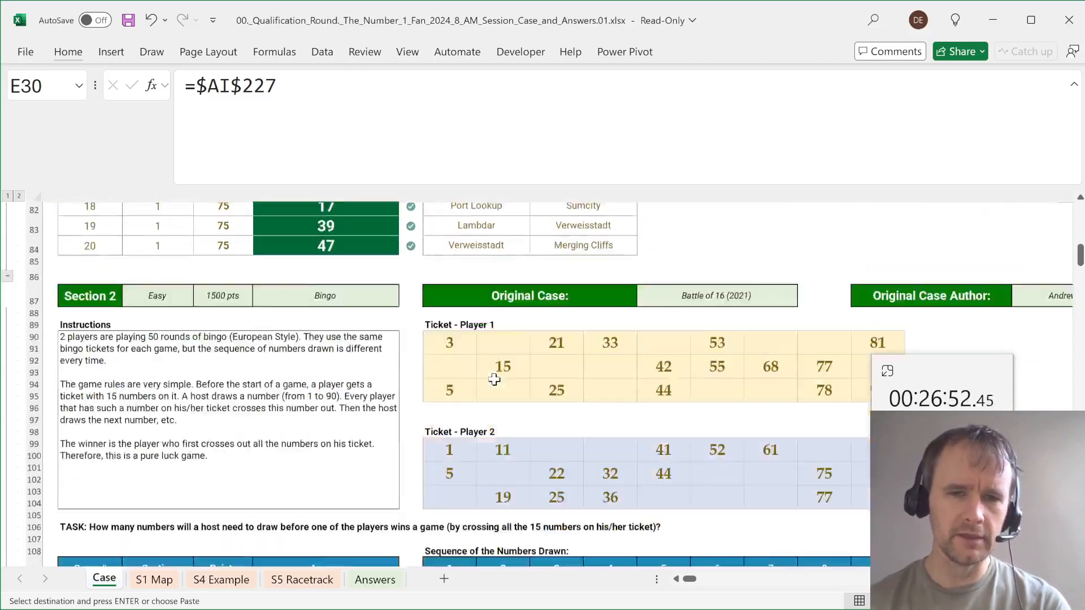
{"action": "scroll", "coordinate": [495, 380], "scroll_direction": "down", "scroll_amount": 20}
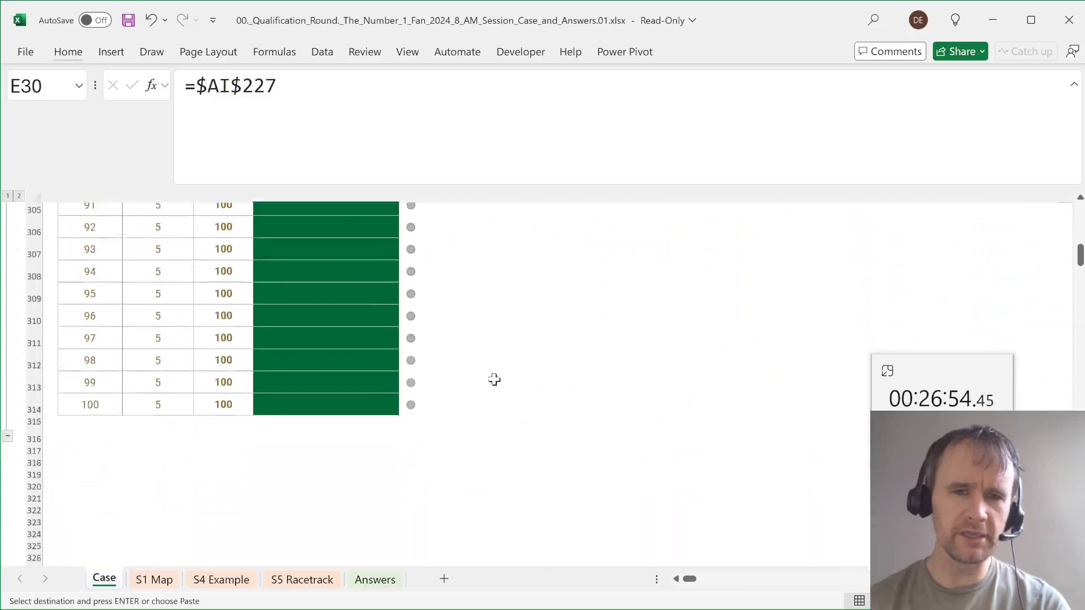
{"action": "scroll", "coordinate": [495, 380], "scroll_direction": "up", "scroll_amount": 8}
{"action": "scroll", "coordinate": [494, 380], "scroll_direction": "up", "scroll_amount": 9}
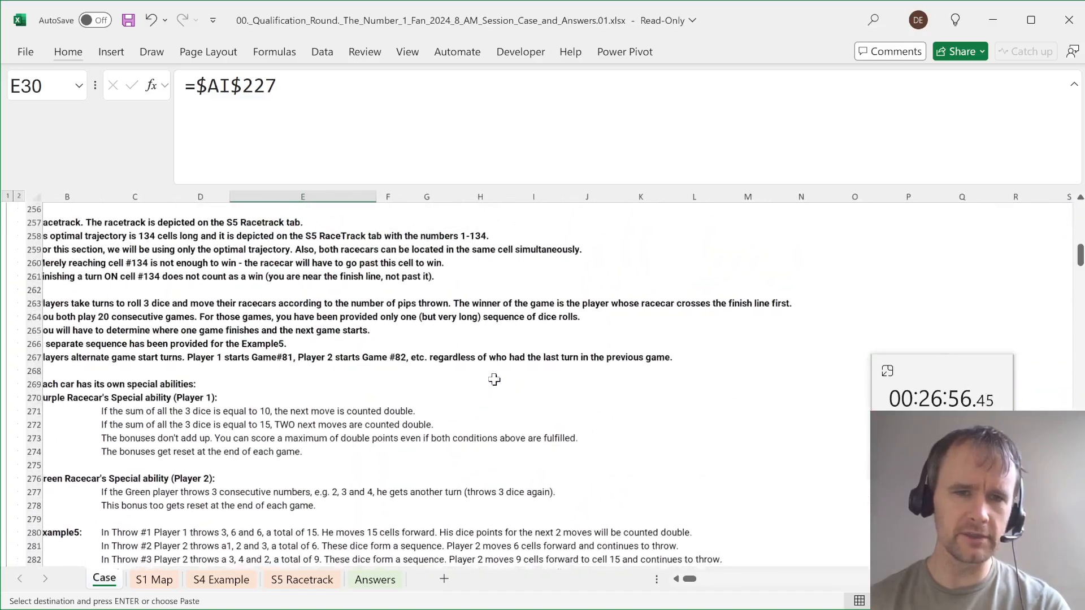
{"action": "scroll", "coordinate": [494, 379], "scroll_direction": "down", "scroll_amount": 3}
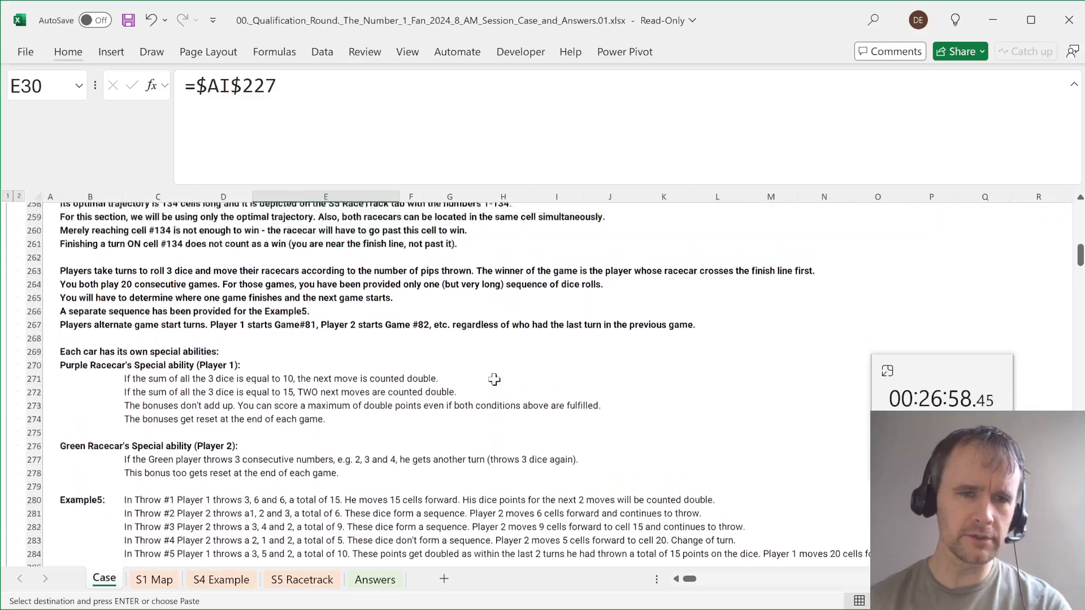
{"action": "scroll", "coordinate": [494, 380], "scroll_direction": "up", "scroll_amount": 6}
{"action": "scroll", "coordinate": [495, 380], "scroll_direction": "up", "scroll_amount": 1}
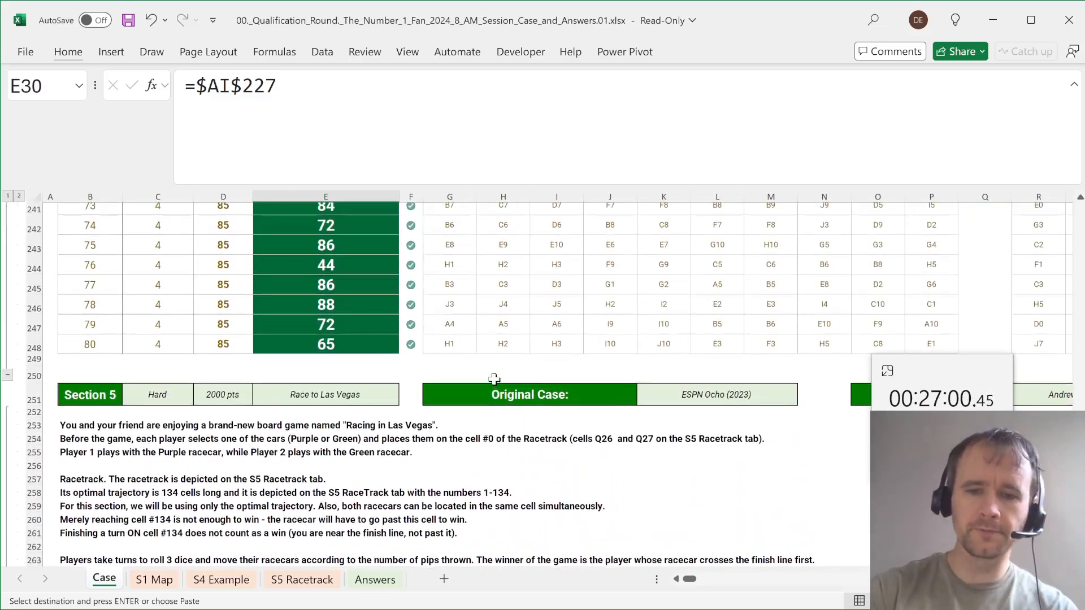
{"action": "key", "text": "ctrl+Home"}
{"action": "scroll", "coordinate": [495, 380], "scroll_direction": "down", "scroll_amount": 7}
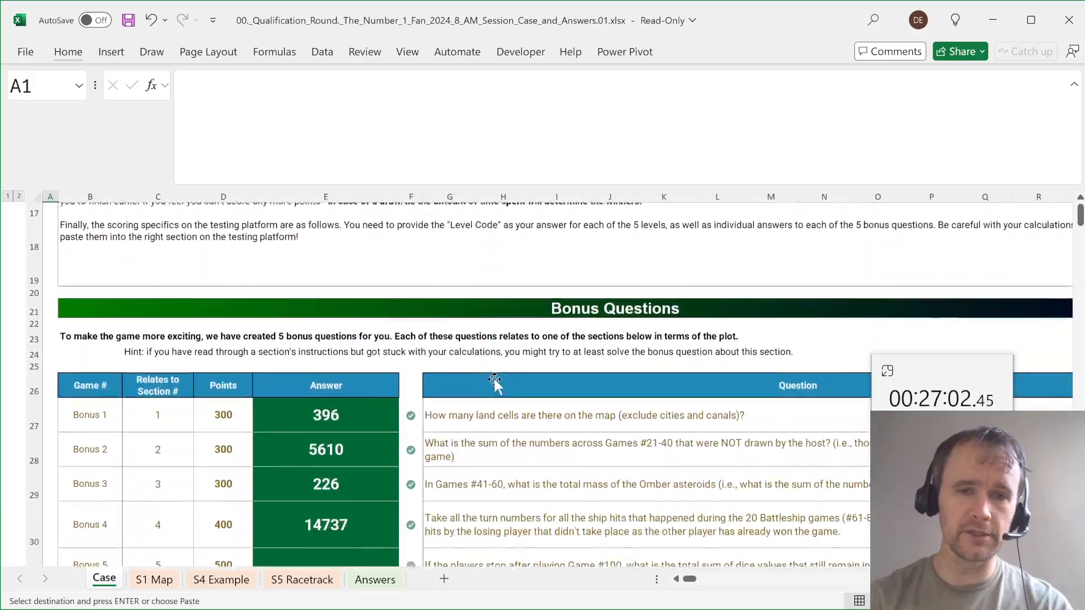